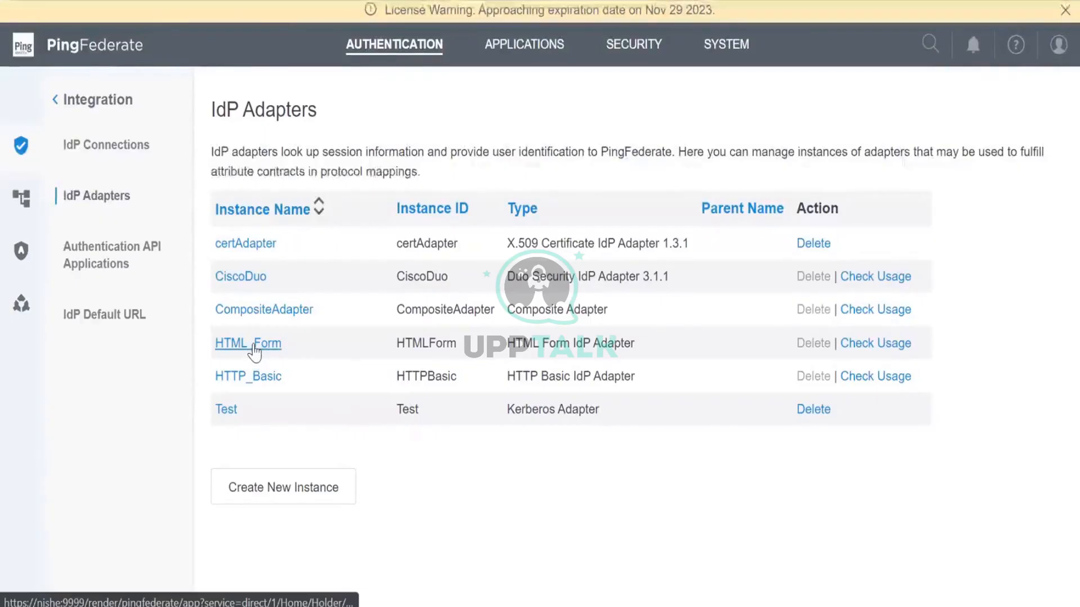
# - Switch from PingFederate's IdP Adapters page to the OAuth notes file in Notepad++
pyautogui.hotkey('alt', 'Tab')
pyautogui.scroll(2, 210, 374)
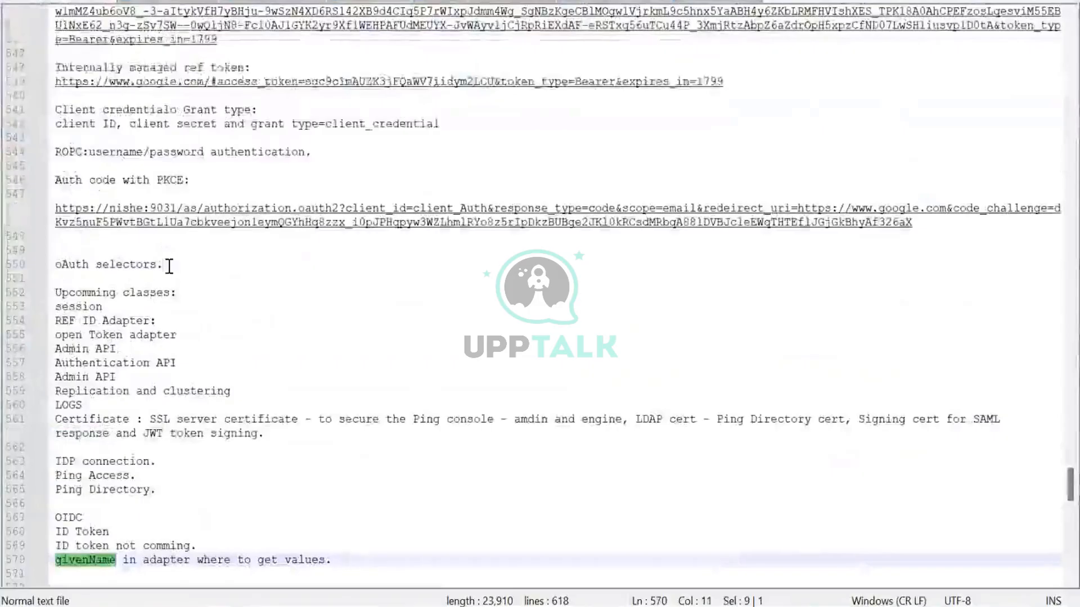
# - Add a '21/11:' date heading above 'oAuth selectors:' and save the notes
pyautogui.click(169, 266)
pyautogui.press('Return')
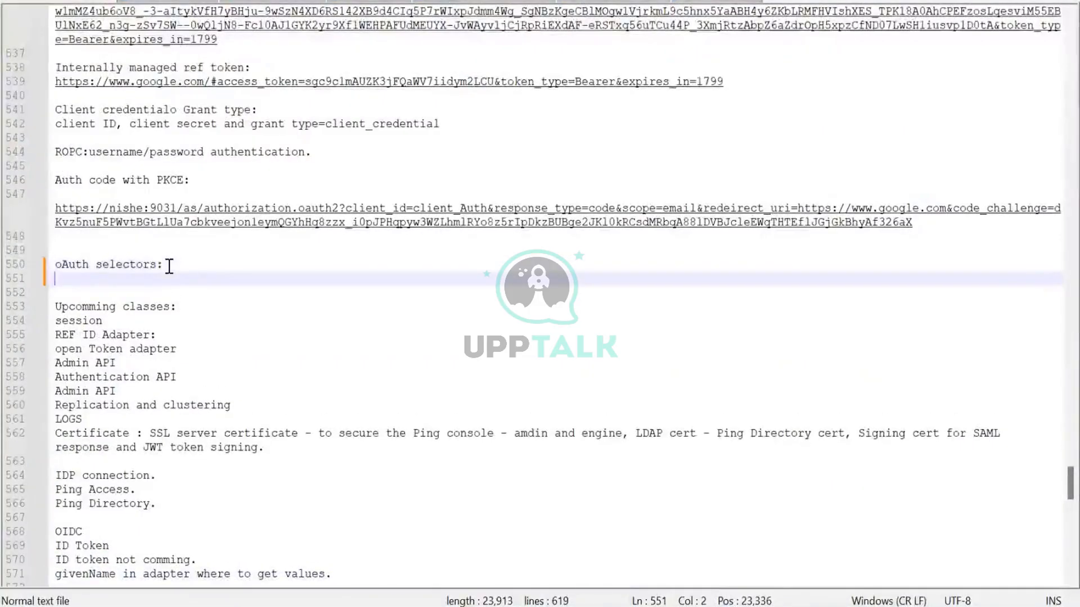
pyautogui.hotkey('ctrl', 's')
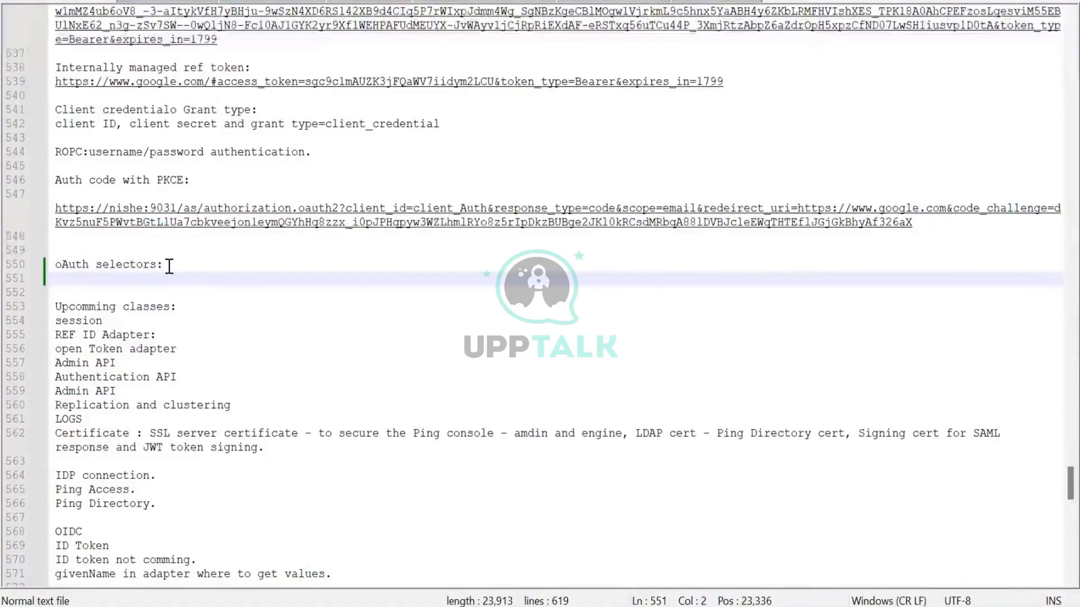
pyautogui.press('Return')
pyautogui.press('Return')
pyautogui.press('Return')
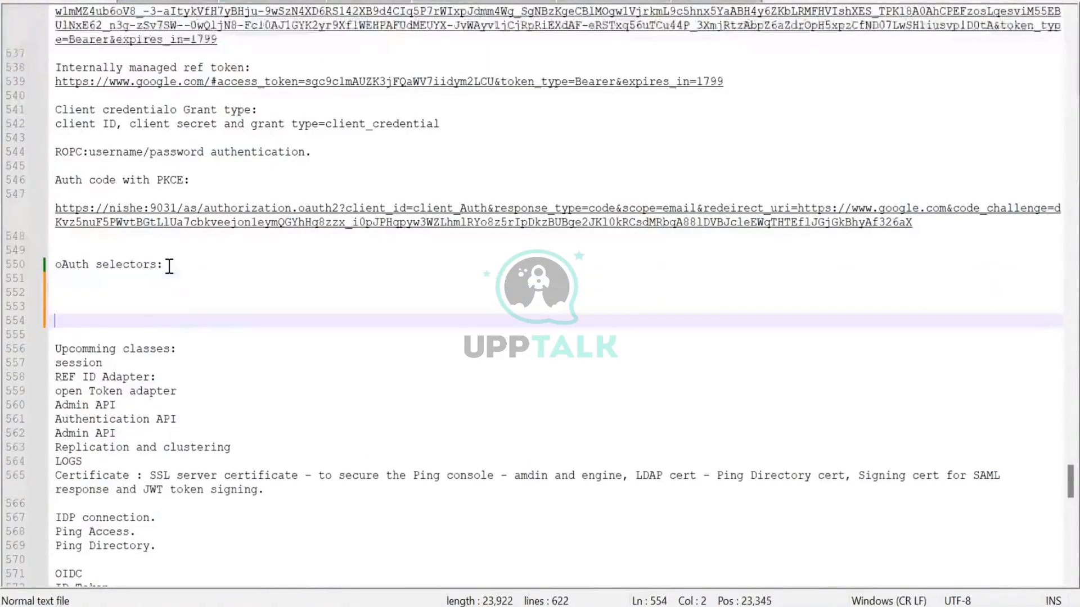
pyautogui.press('Up')
pyautogui.press('Up')
pyautogui.press('Up')
pyautogui.press('Up')
pyautogui.press('Up')
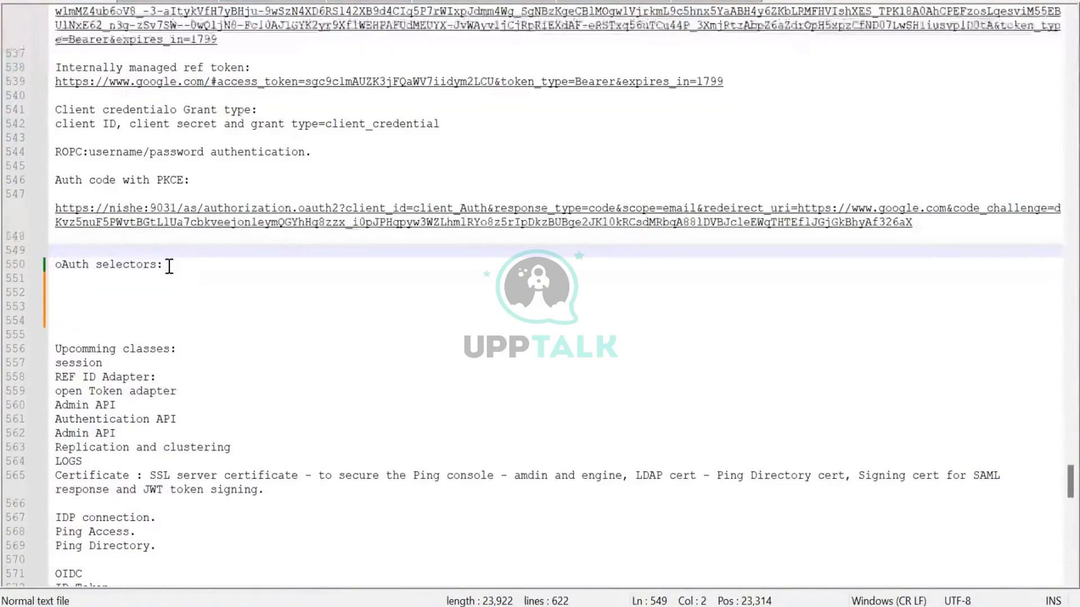
pyautogui.write('21/11:')
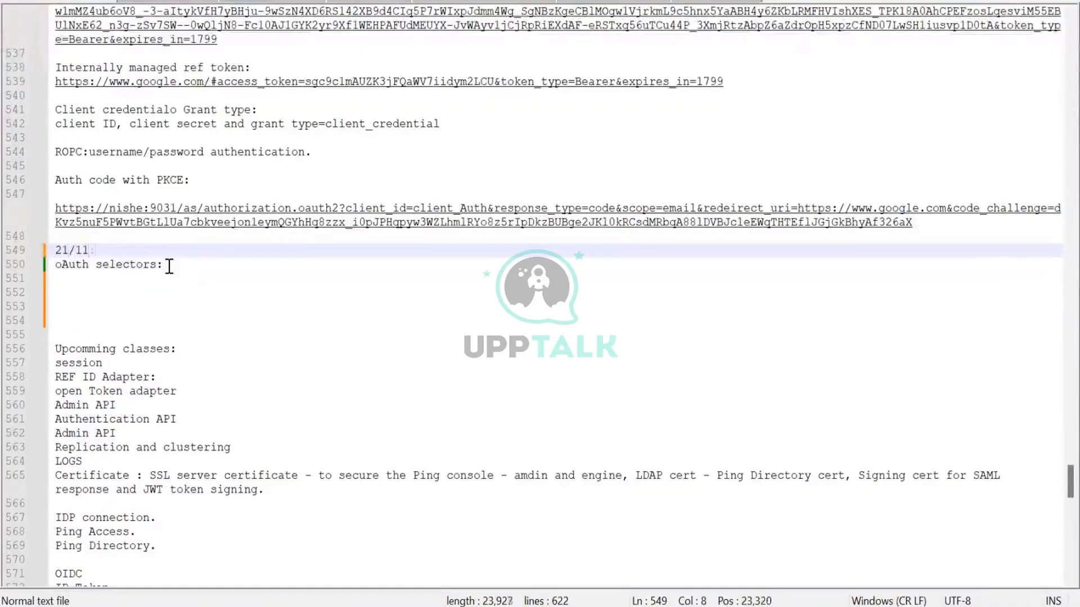
pyautogui.hotkey('ctrl', 's')
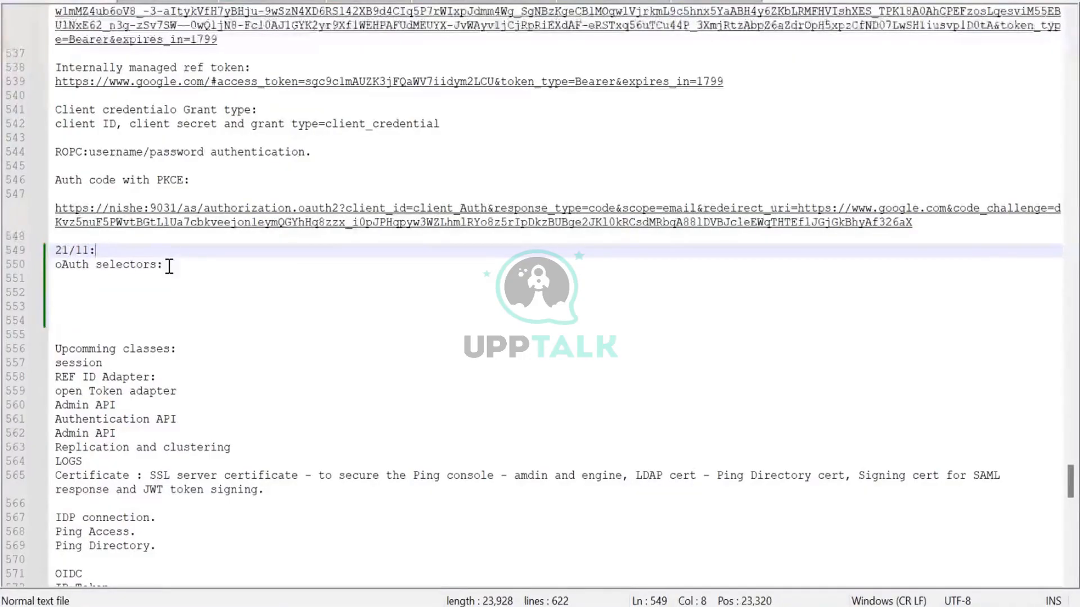
# - Start a numbered list under the heading with empty items '1.' and '2.'
pyautogui.click(140, 278)
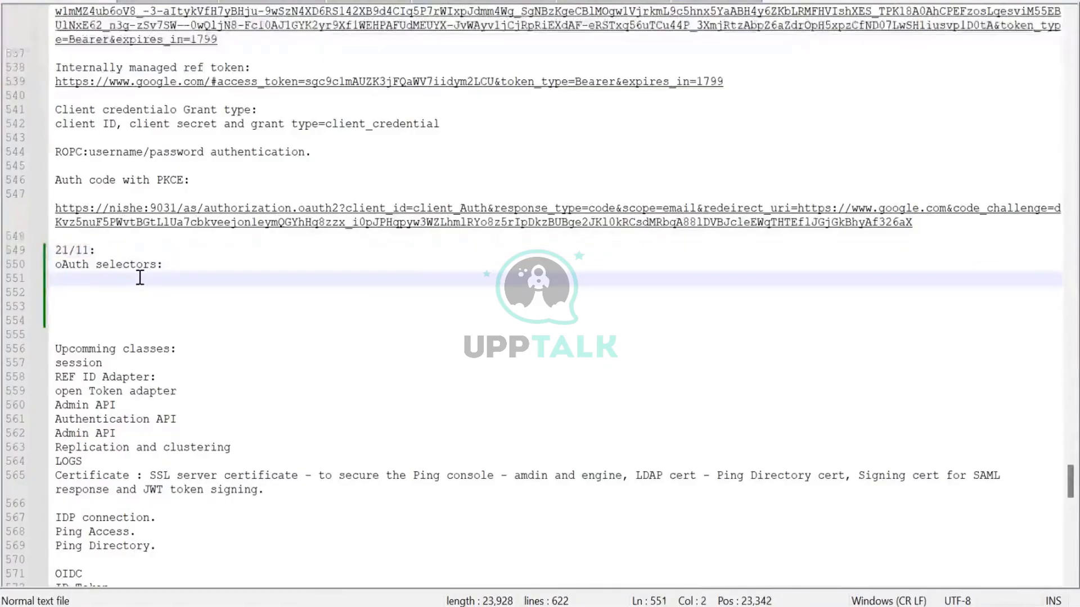
pyautogui.write('1.')
pyautogui.press('Return')
pyautogui.write('2.')
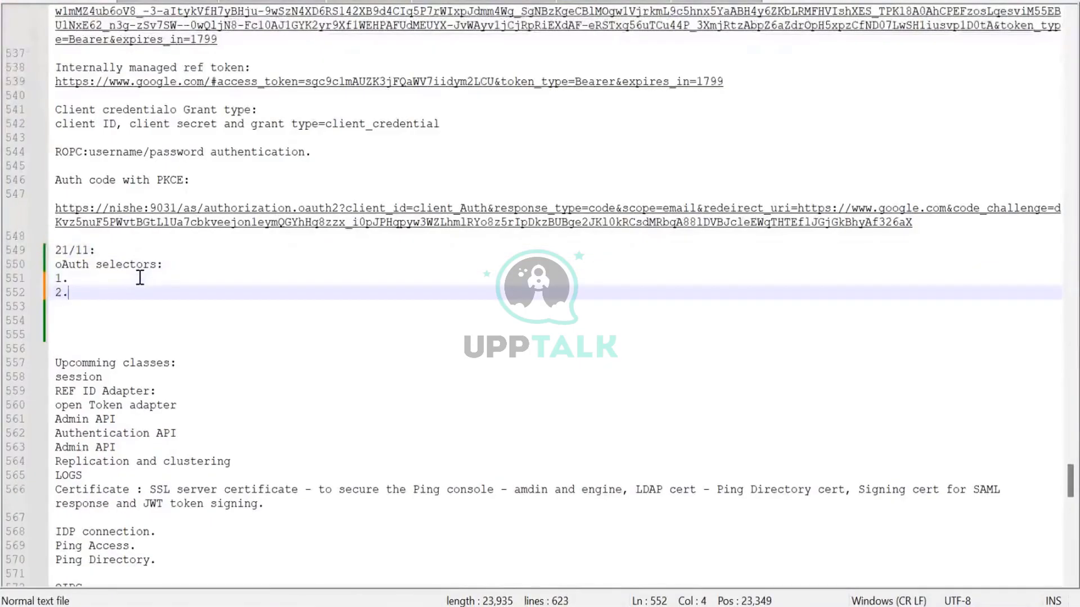
pyautogui.press('Up')
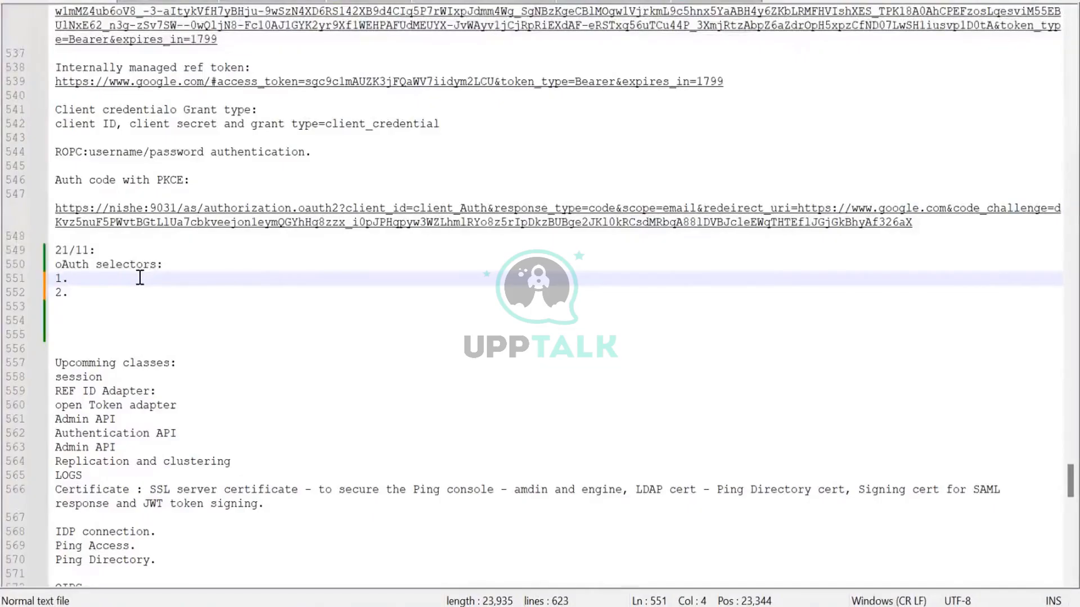
# - Type 'OAuth client set selector' as list item 1
pyautogui.write('oAUth')
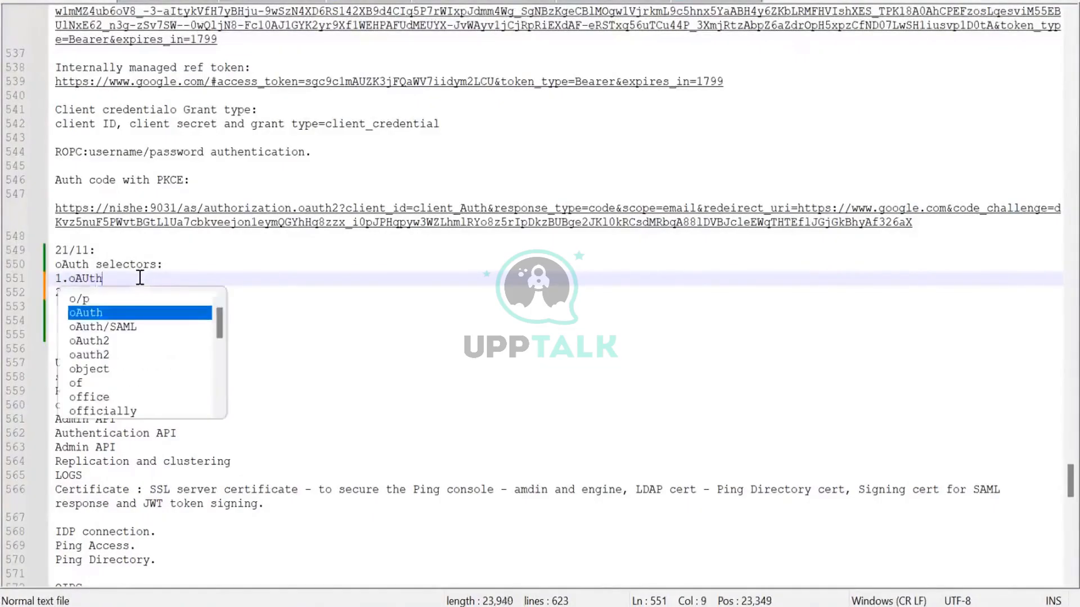
pyautogui.press('BackSpace')
pyautogui.press('BackSpace')
pyautogui.press('BackSpace')
pyautogui.press('BackSpace')
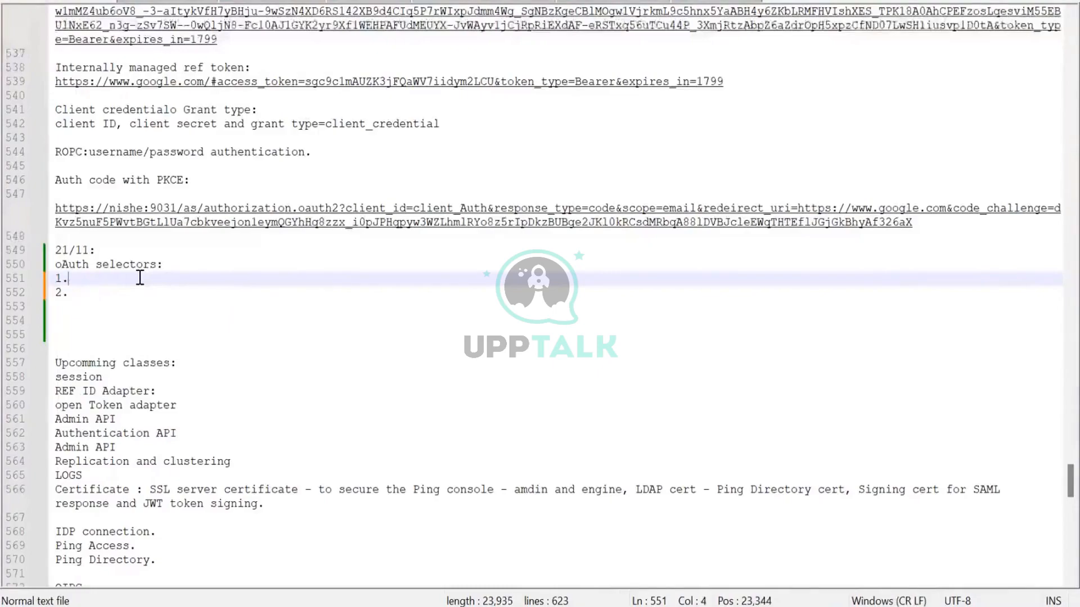
pyautogui.write('OAut')
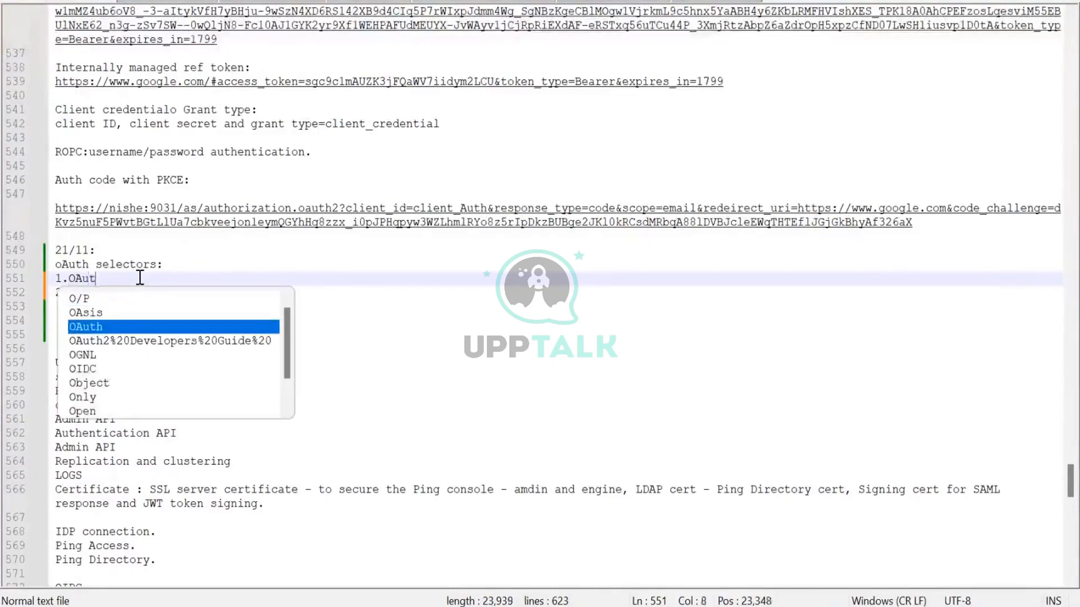
pyautogui.write('h client set')
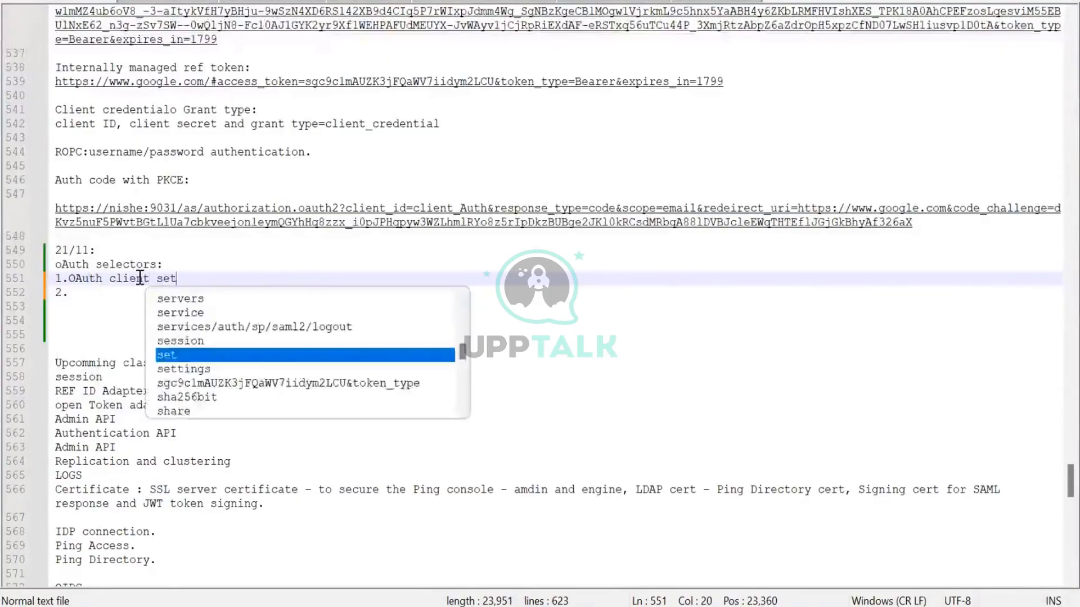
pyautogui.write(' selector')
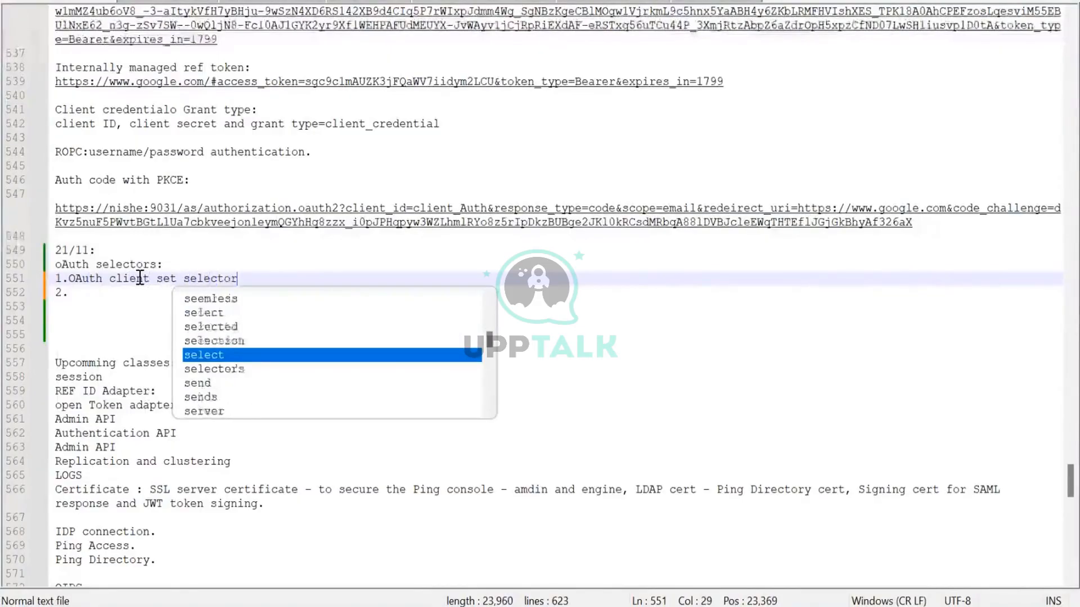
pyautogui.press('Down')
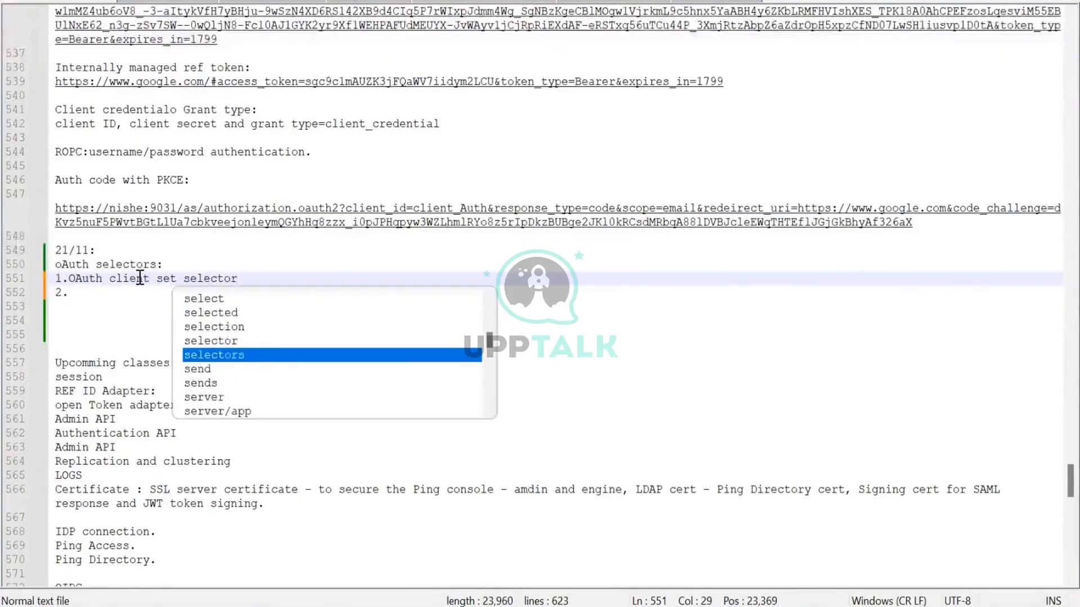
pyautogui.click(87, 294)
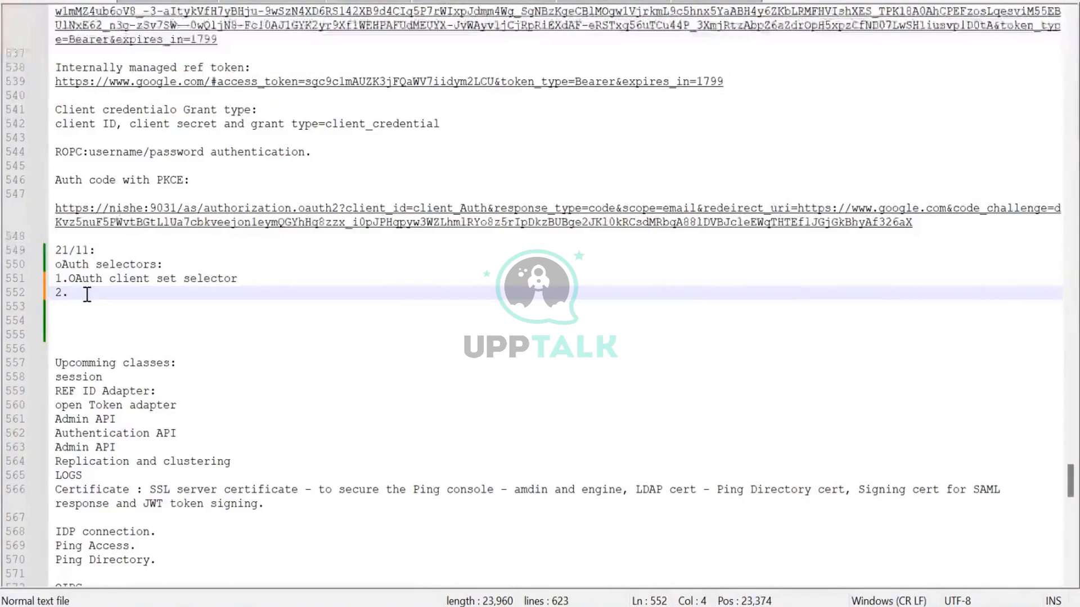
# - Extend item 1 with '- enabling the added clients in the list.'
pyautogui.click(242, 280)
pyautogui.write('- ')
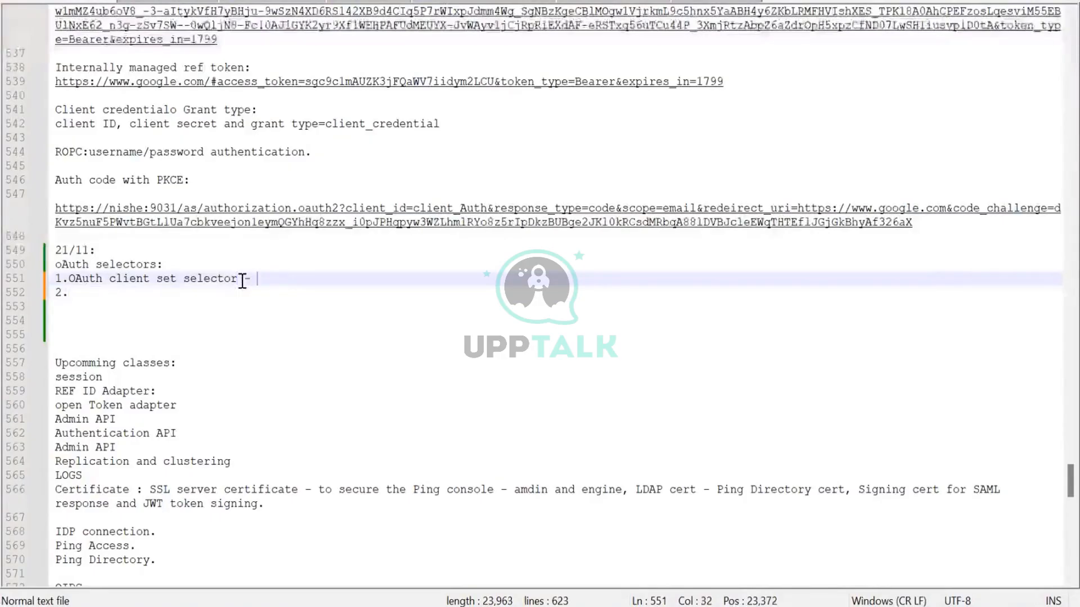
pyautogui.write('enabl')
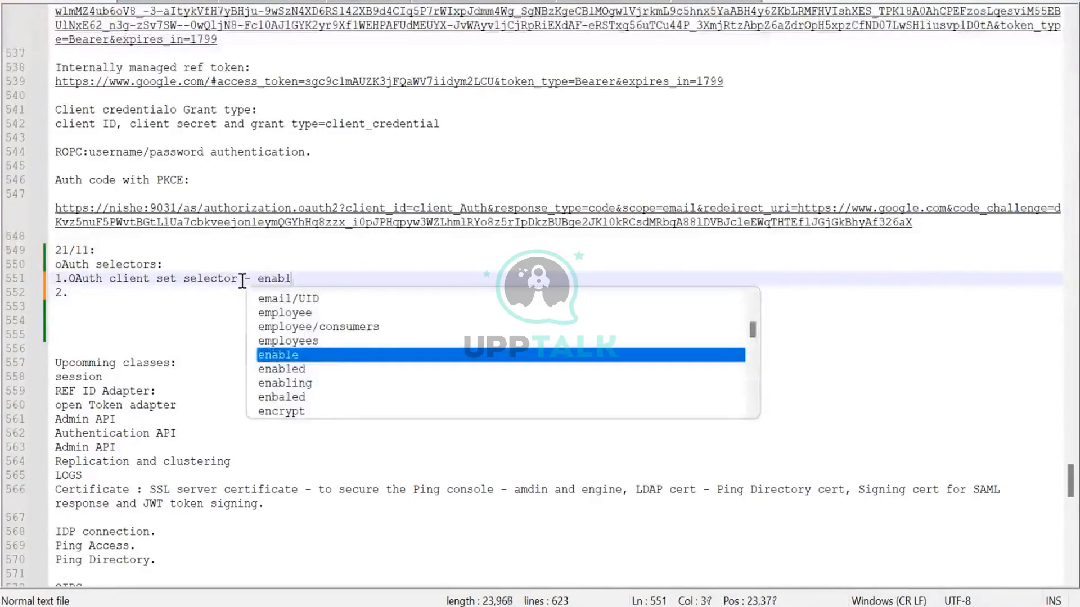
pyautogui.write('ing the oA')
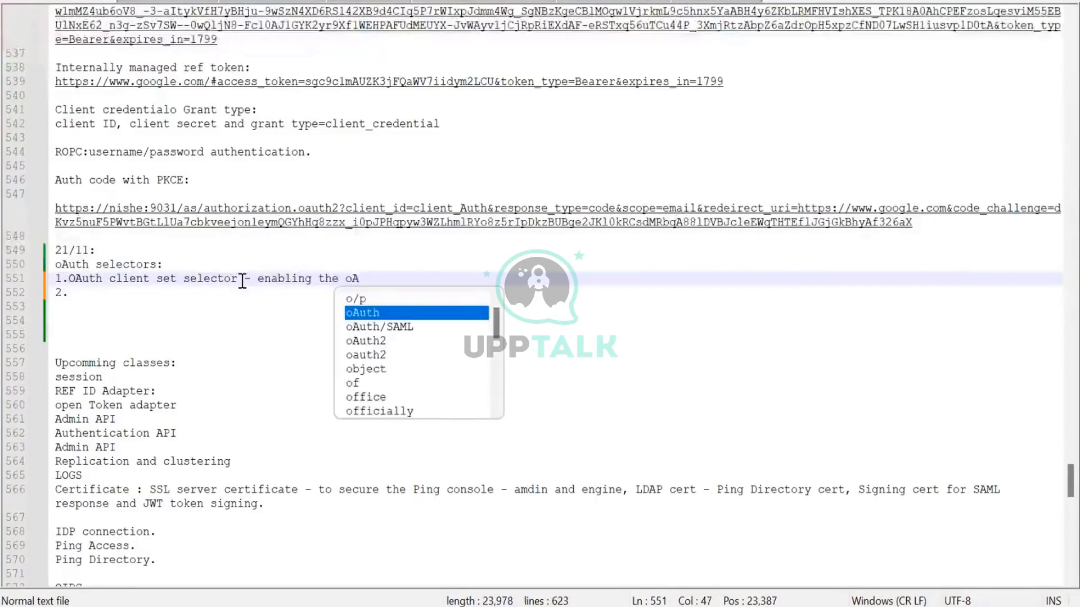
pyautogui.press('BackSpace')
pyautogui.press('BackSpace')
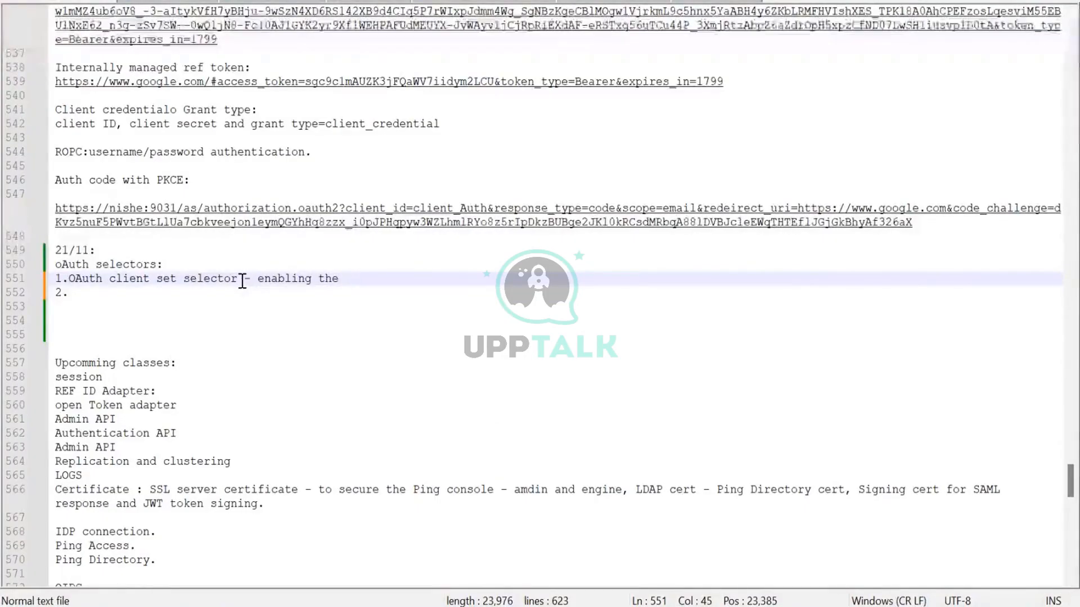
pyautogui.write('ctor')
pyautogui.press('BackSpace')
pyautogui.press('BackSpace')
pyautogui.write('add')
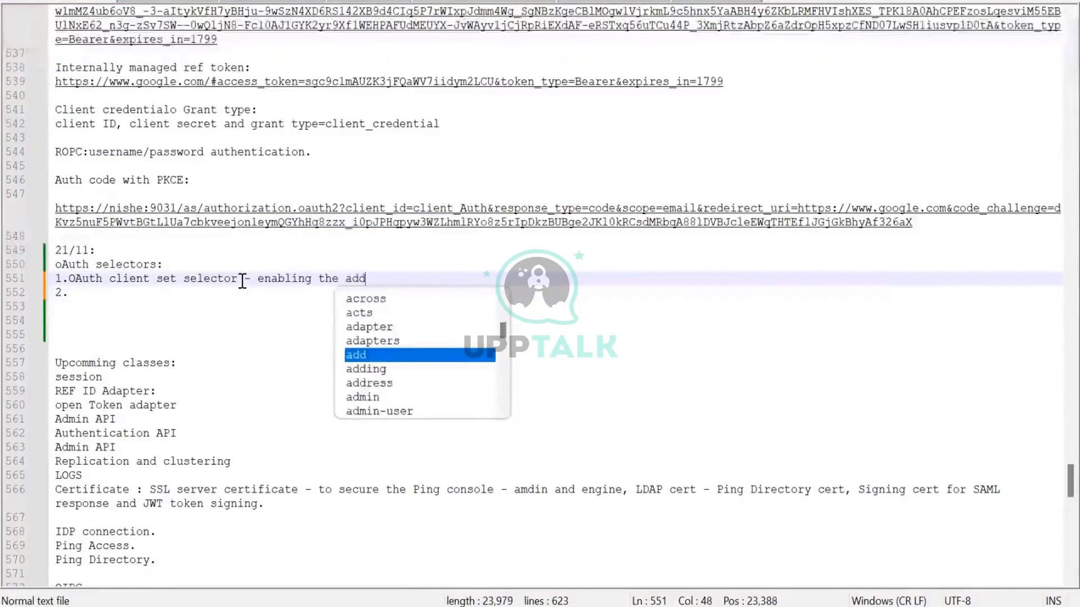
pyautogui.write('ed clie')
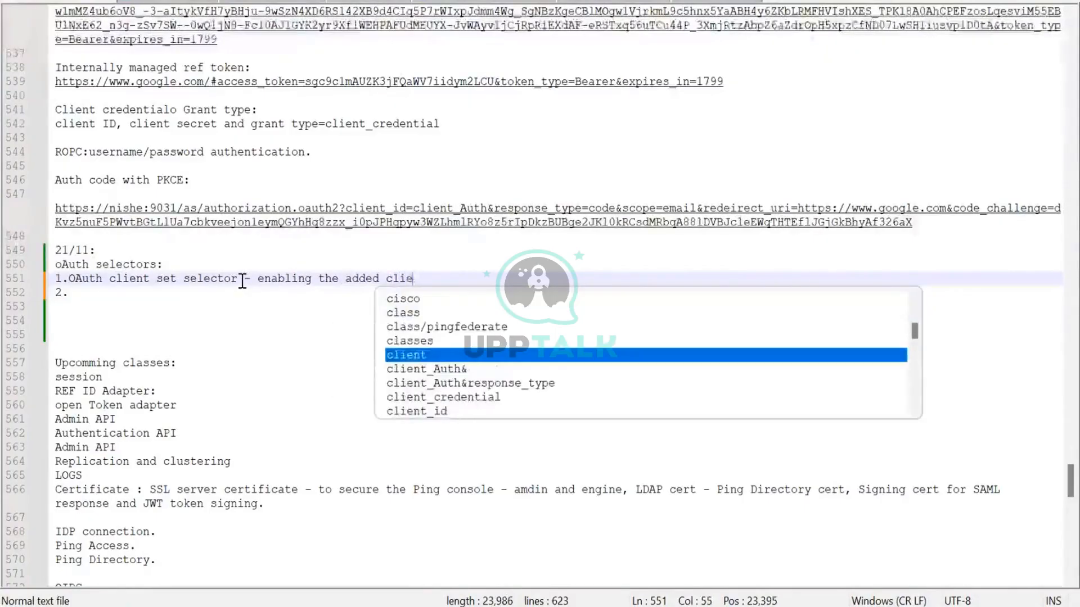
pyautogui.write('nts ')
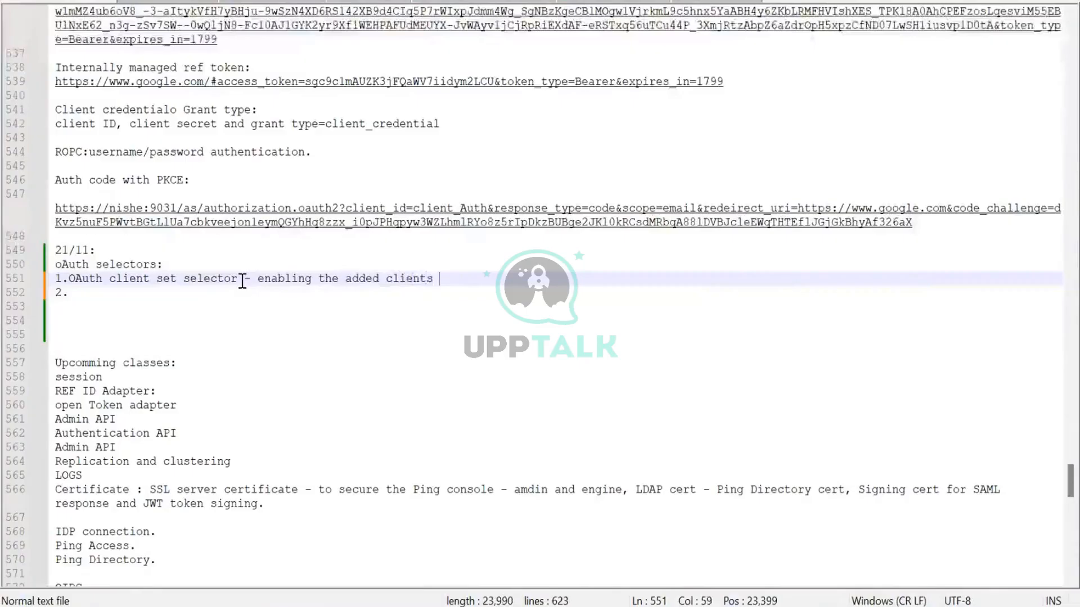
pyautogui.write('i th')
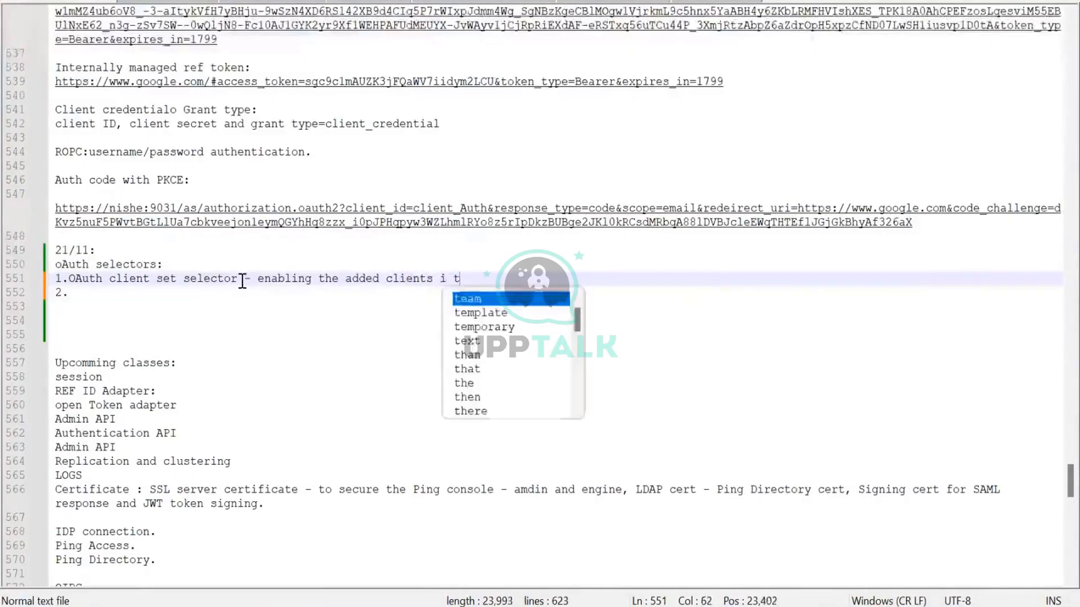
pyautogui.press('BackSpace')
pyautogui.press('BackSpace')
pyautogui.press('BackSpace')
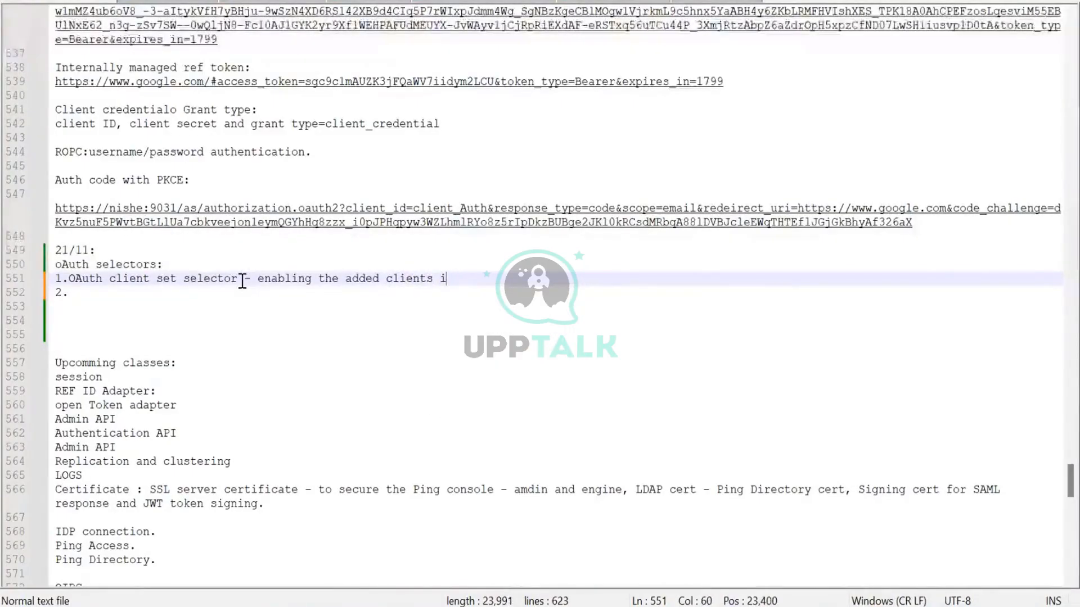
pyautogui.write('n the list')
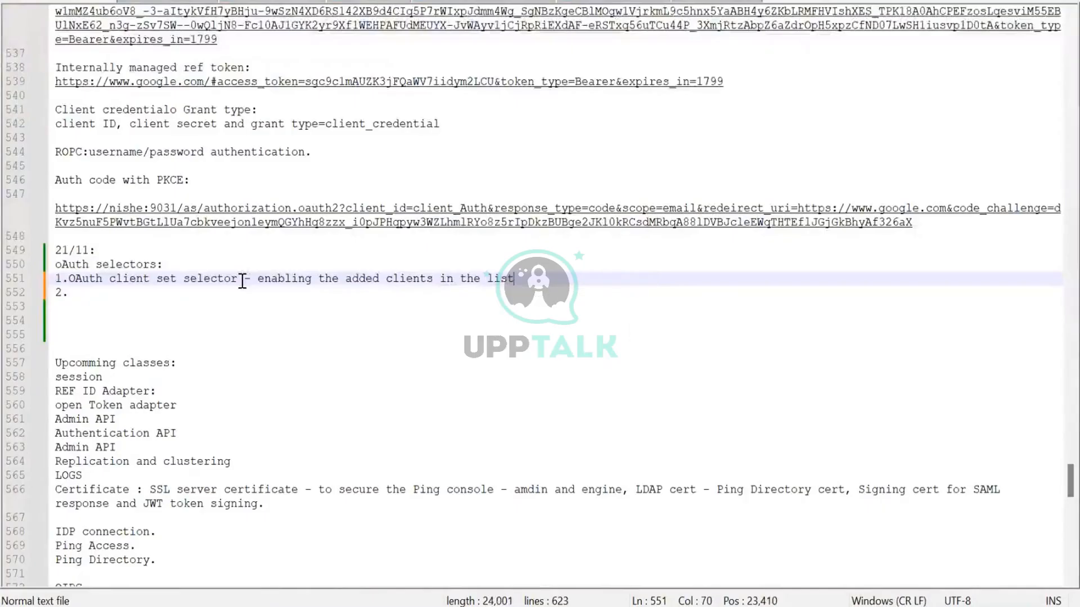
pyautogui.write('.')
pyautogui.press('Down')
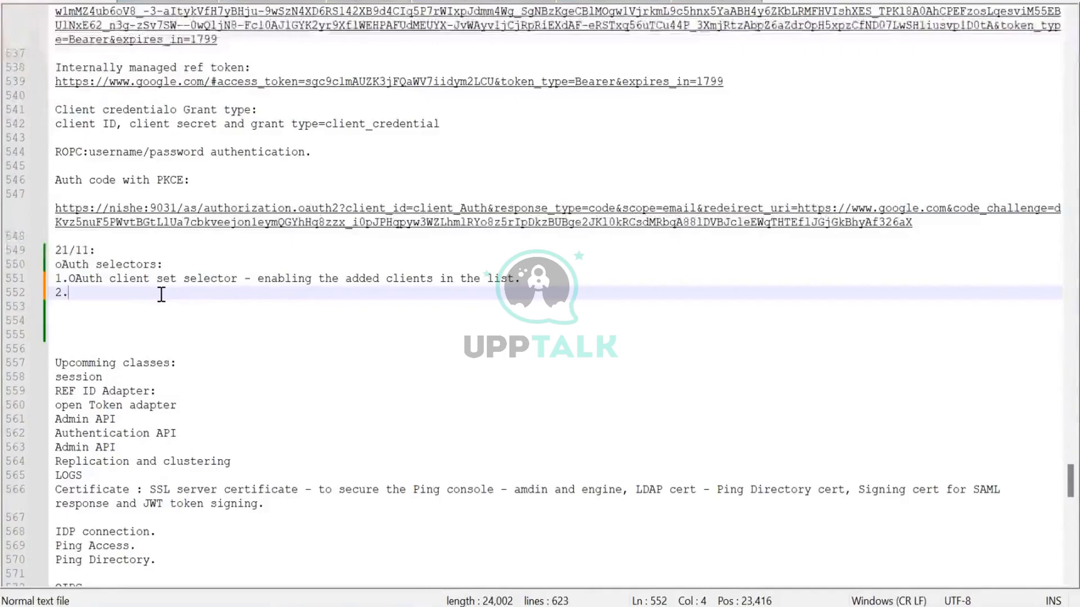
# - Write item 2 as 'ACR selector/Authn context request param selector/query param selector'
pyautogui.write('query')
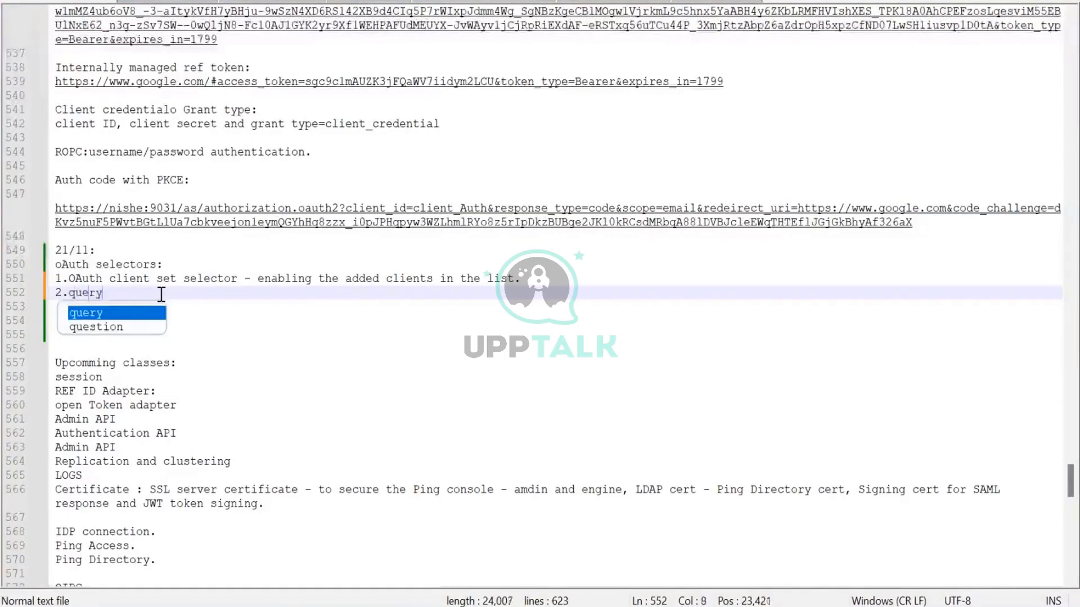
pyautogui.write('param')
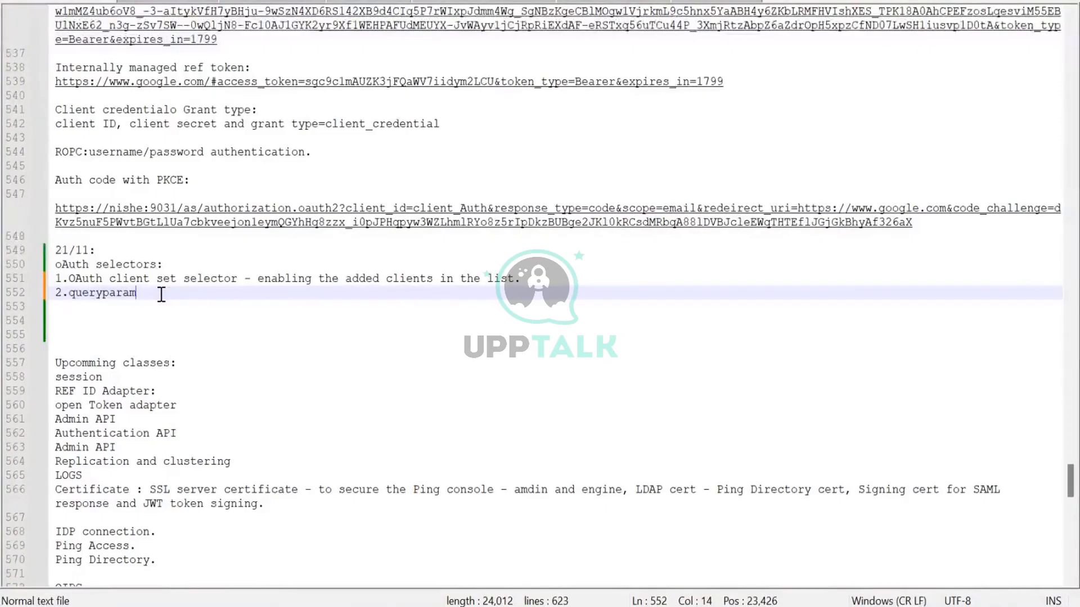
pyautogui.press('BackSpace')
pyautogui.press('BackSpace')
pyautogui.press('BackSpace')
pyautogui.press('BackSpace')
pyautogui.press('BackSpace')
pyautogui.press('BackSpace')
pyautogui.press('BackSpace')
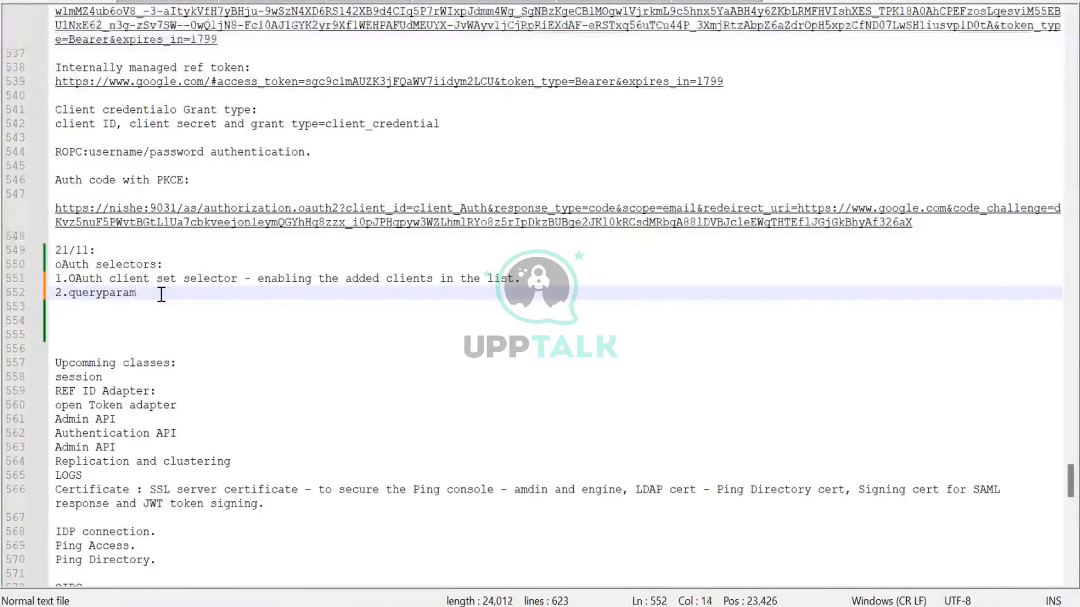
pyautogui.press('BackSpace')
pyautogui.press('BackSpace')
pyautogui.press('BackSpace')
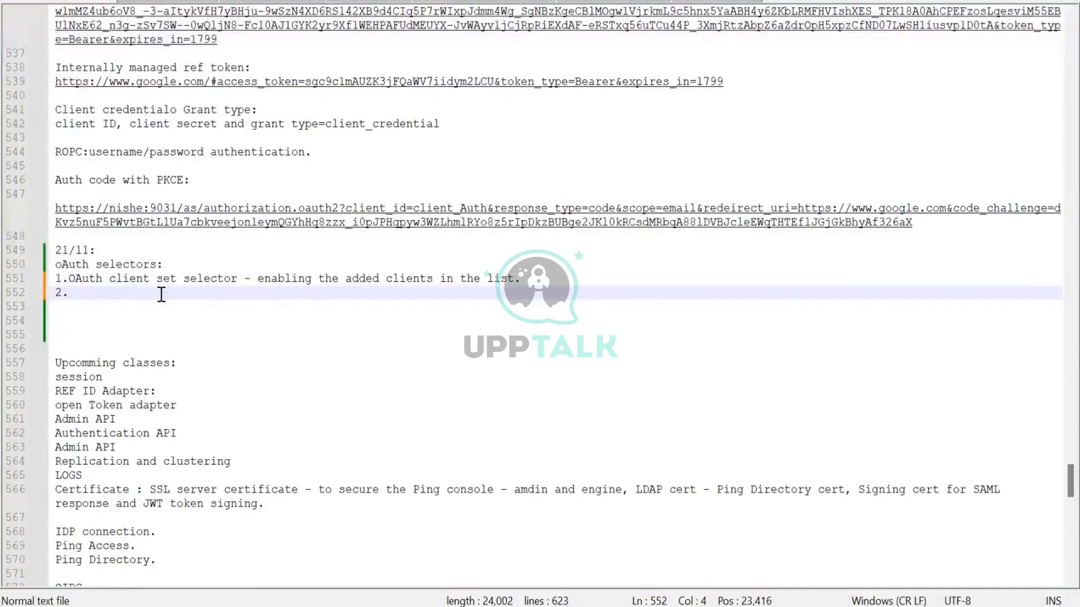
pyautogui.write('ACS sel')
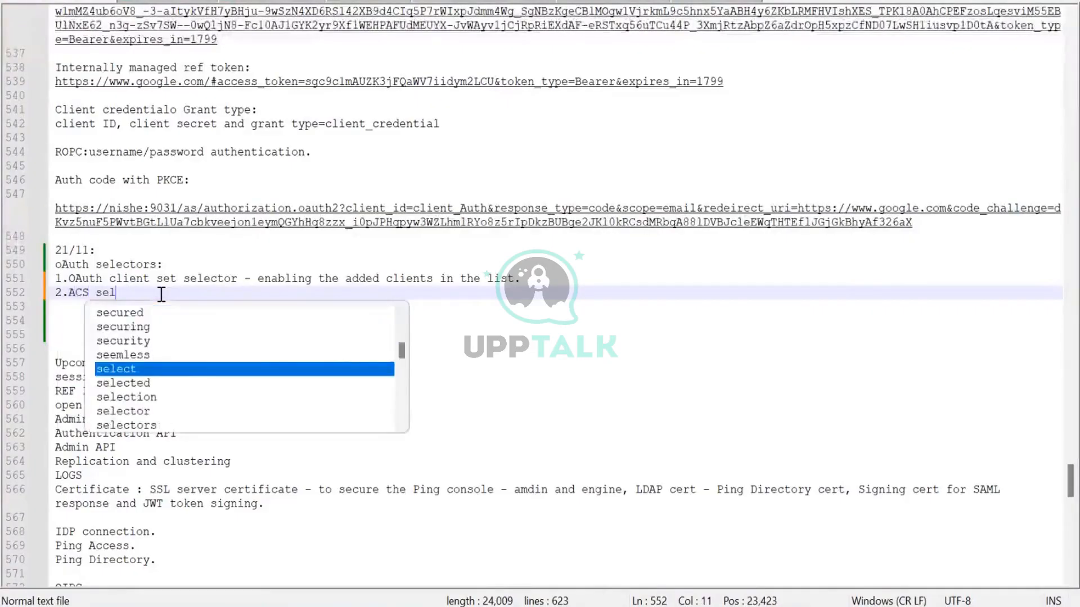
pyautogui.write('ector')
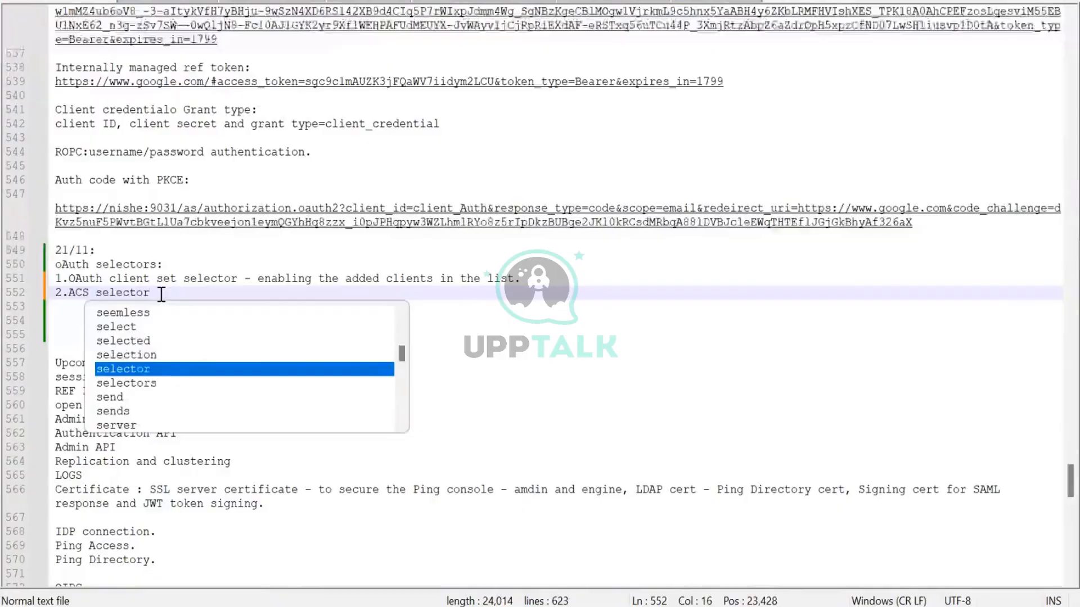
pyautogui.write('/')
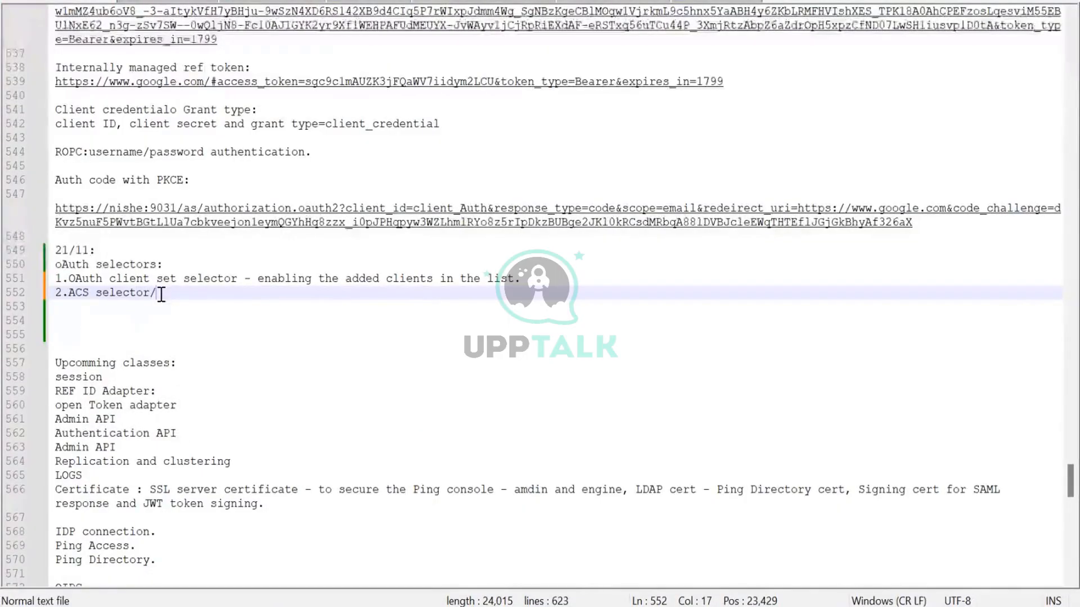
pyautogui.write('query p')
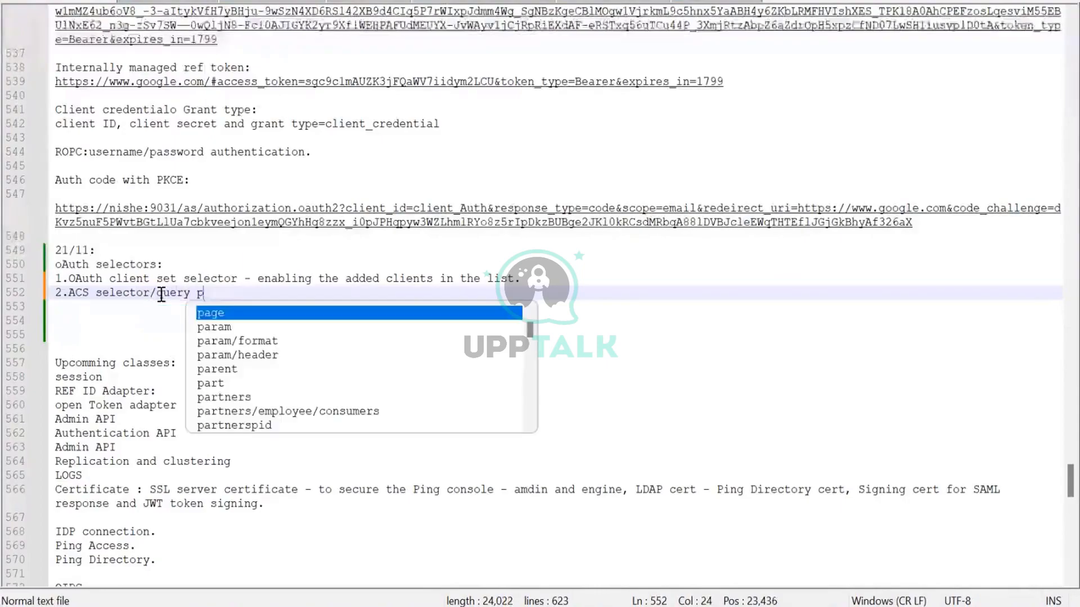
pyautogui.write('aram selec')
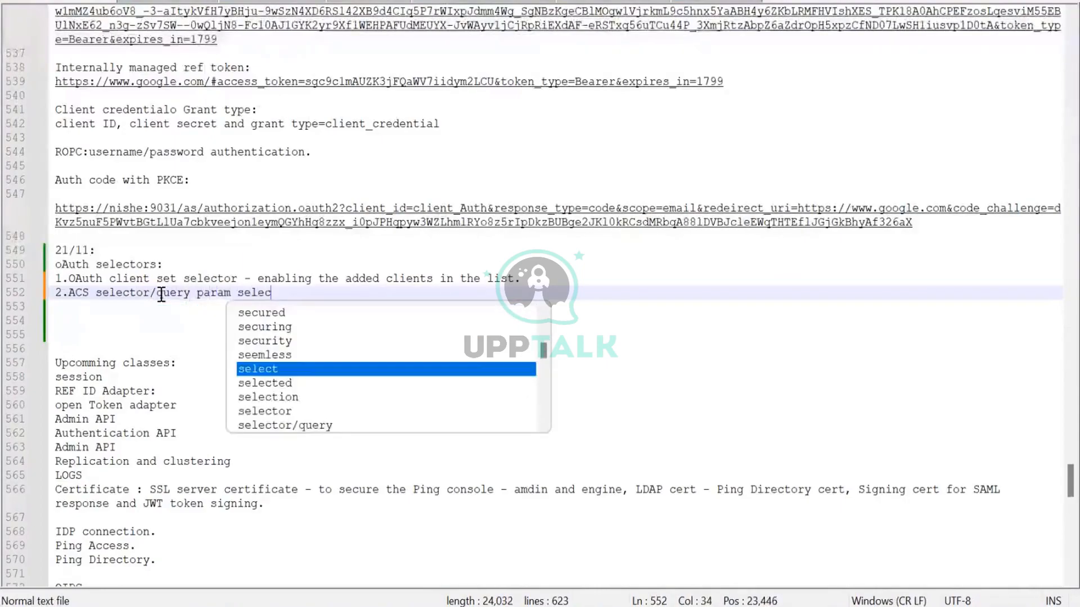
pyautogui.write('to')
pyautogui.press('Return')
pyautogui.press('Left')
pyautogui.press('Left')
pyautogui.press('Left')
pyautogui.press('Left')
pyautogui.press('Left')
pyautogui.press('Left')
pyautogui.press('Left')
pyautogui.press('Left')
pyautogui.press('Left')
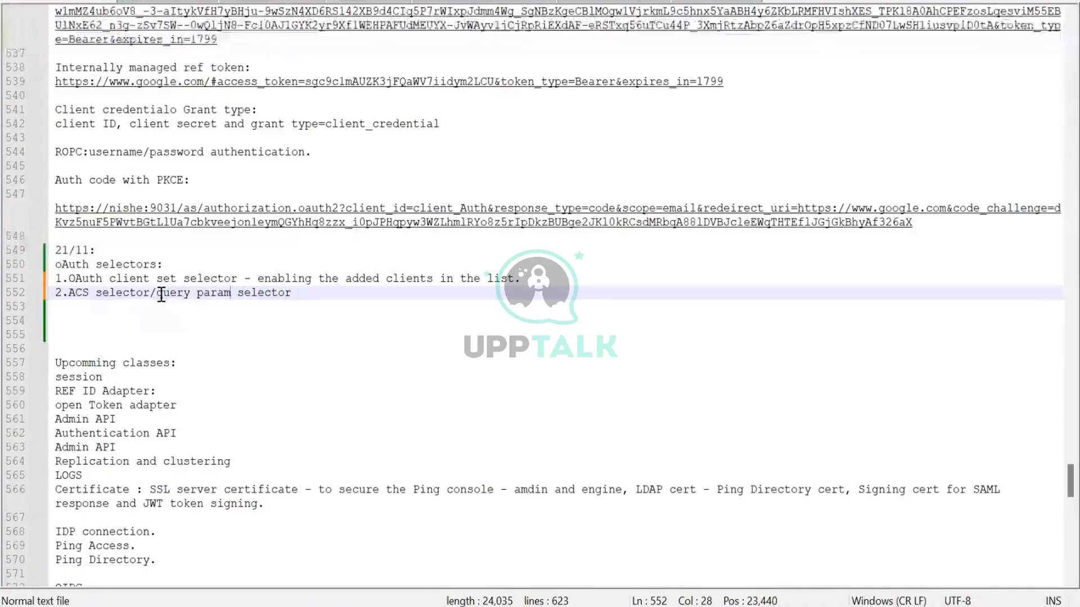
pyautogui.press('Left')
pyautogui.press('Left')
pyautogui.press('Left')
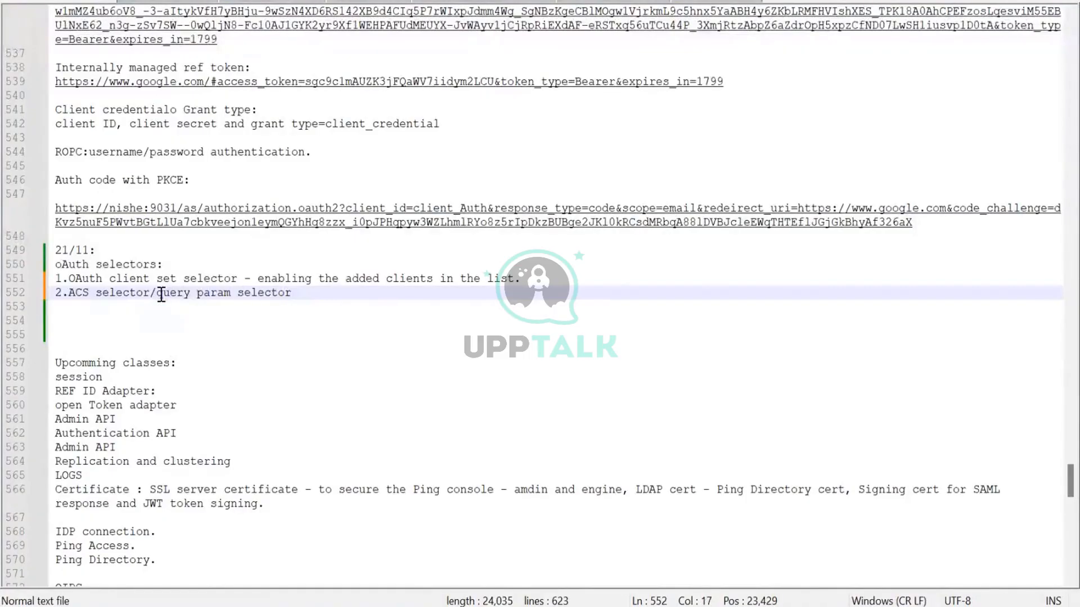
pyautogui.write('Authn conte')
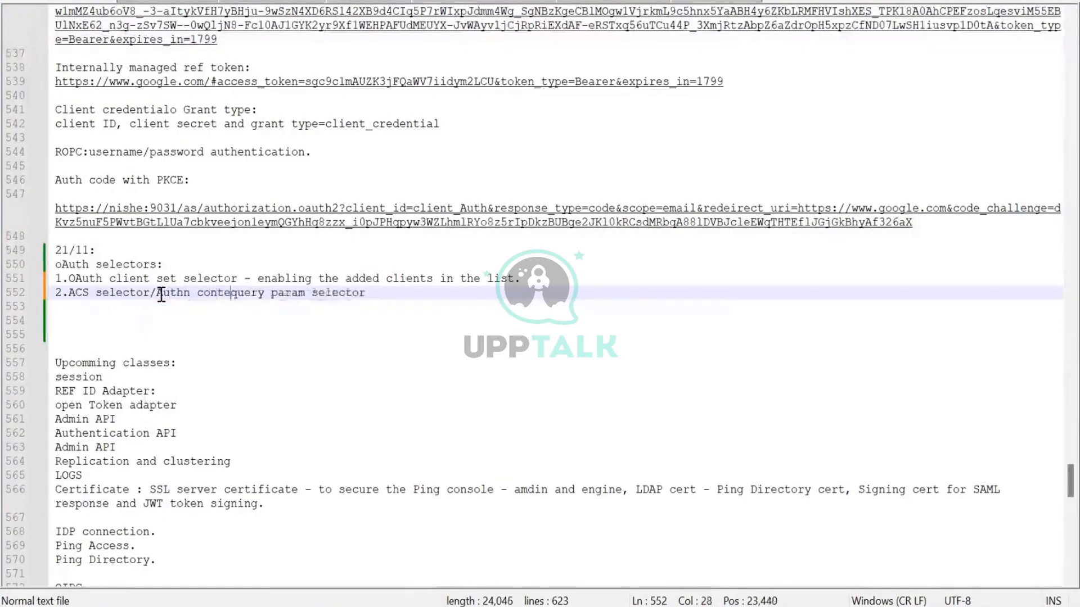
pyautogui.write('xt reuest')
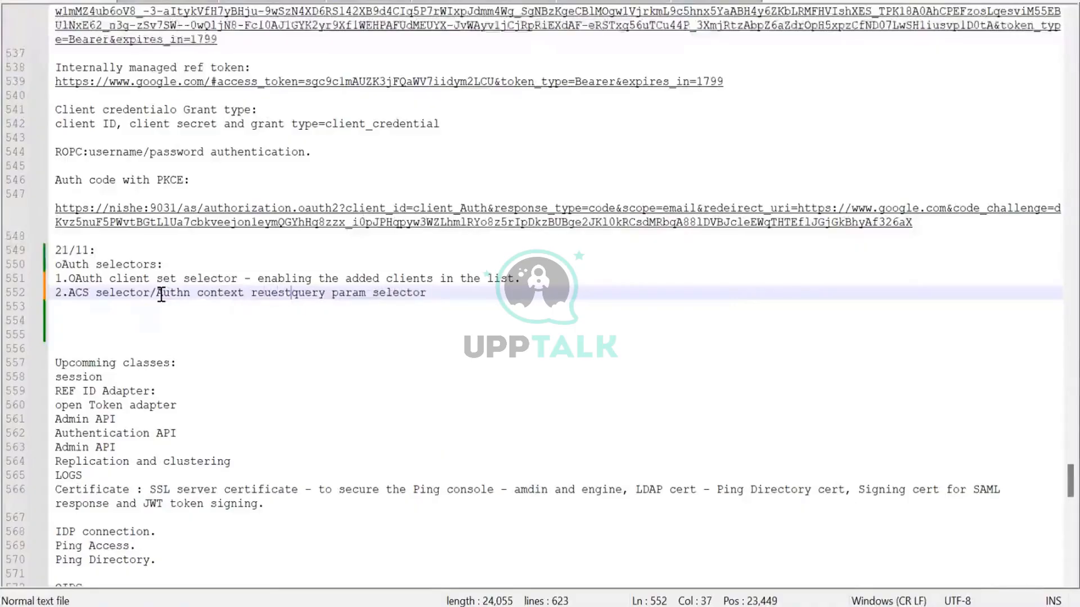
pyautogui.press('BackSpace')
pyautogui.press('BackSpace')
pyautogui.press('BackSpace')
pyautogui.press('BackSpace')
pyautogui.write('q')
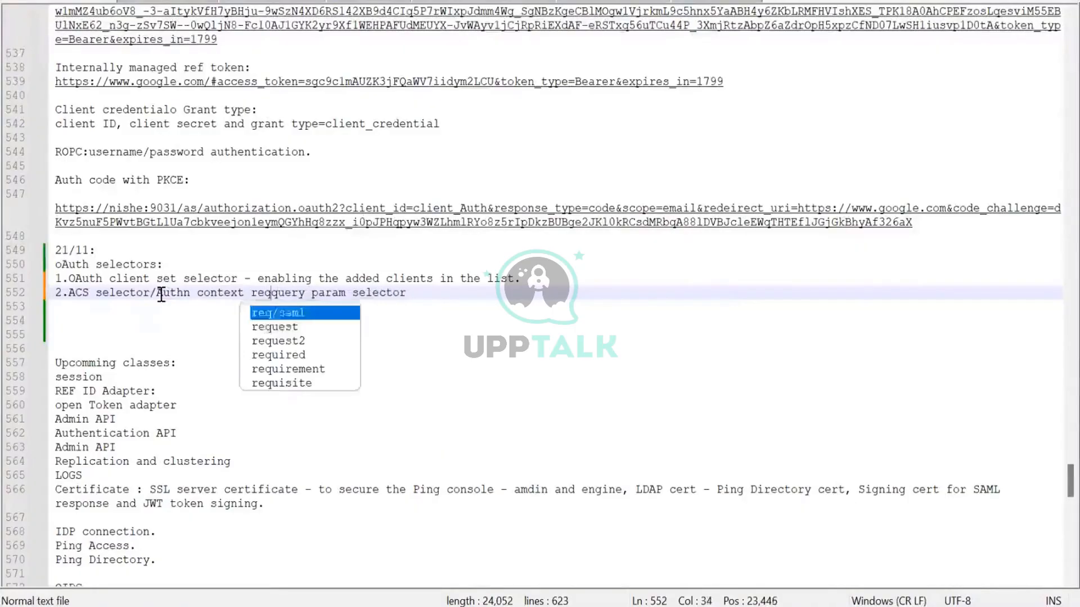
pyautogui.write('uest param ')
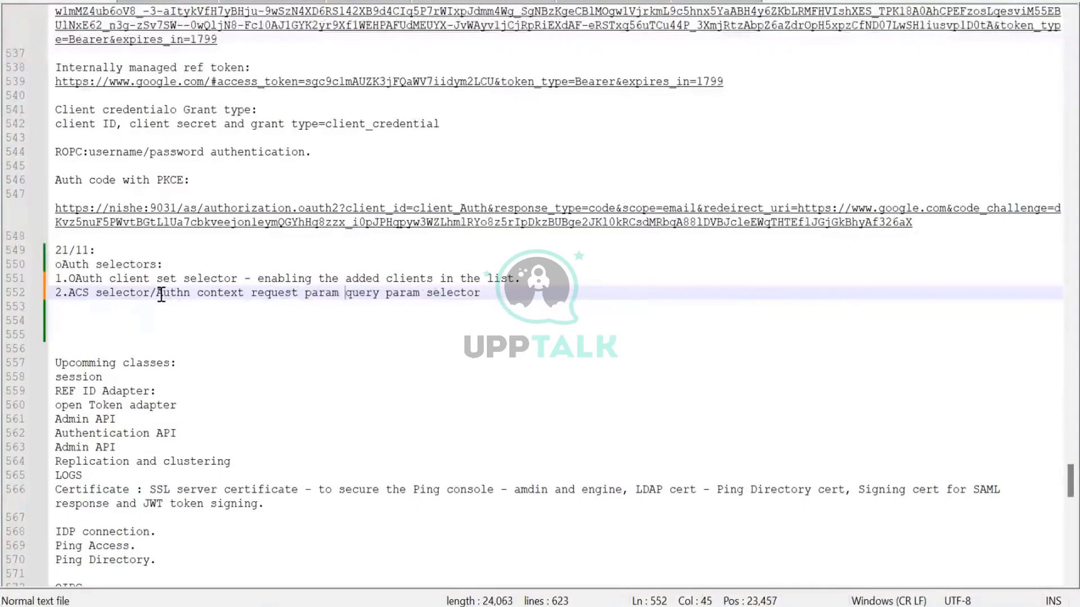
pyautogui.write('selector')
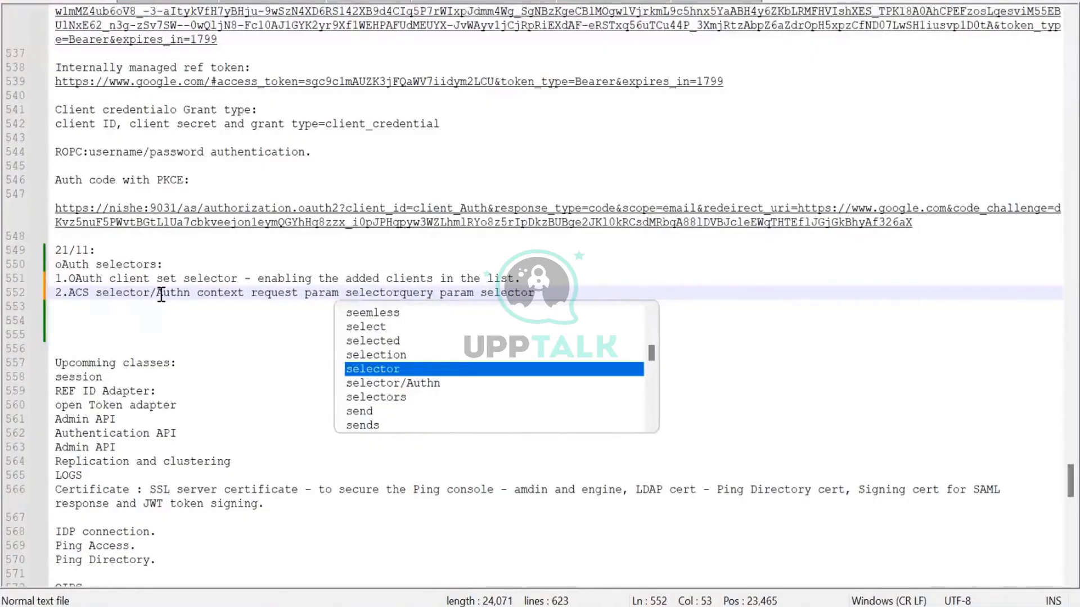
pyautogui.write('/')
pyautogui.press('Escape')
pyautogui.press('Left')
pyautogui.press('Left')
pyautogui.press('Left')
pyautogui.press('Left')
pyautogui.press('Left')
pyautogui.press('Left')
pyautogui.press('Left')
pyautogui.press('Left')
pyautogui.press('Left')
pyautogui.press('Left')
pyautogui.press('Left')
pyautogui.press('Left')
pyautogui.press('Left')
pyautogui.press('Left')
pyautogui.press('Left')
pyautogui.press('Left')
pyautogui.press('Left')
pyautogui.press('Left')
pyautogui.press('Left')
pyautogui.press('Left')
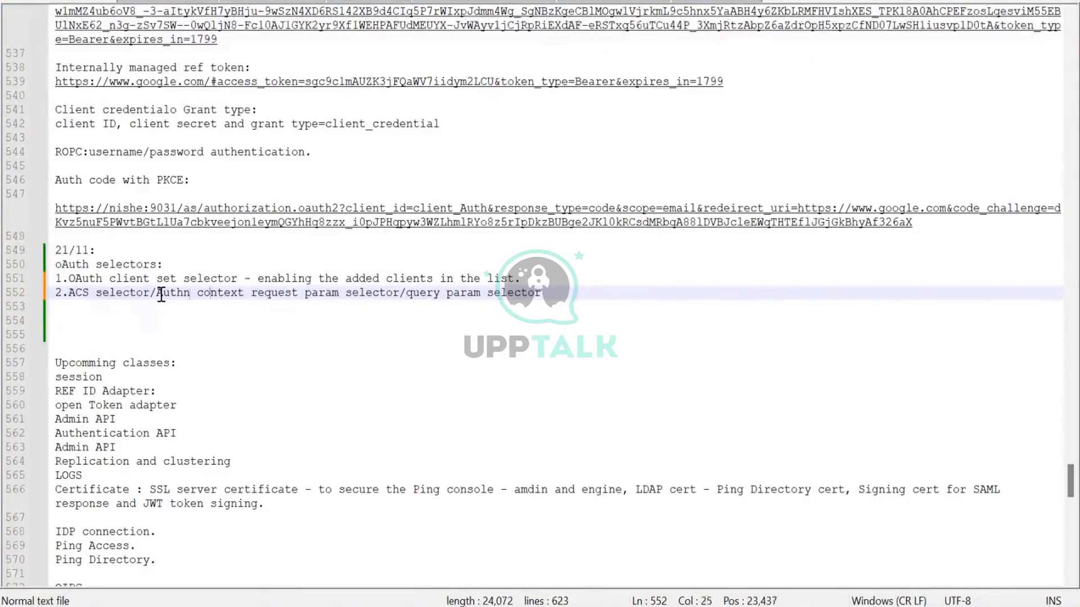
pyautogui.press('Left')
pyautogui.press('Left')
pyautogui.press('Left')
pyautogui.press('Left')
pyautogui.press('Left')
pyautogui.press('Left')
pyautogui.press('Left')
pyautogui.press('Left')
pyautogui.press('Left')
pyautogui.press('Left')
pyautogui.press('Left')
pyautogui.press('Left')
pyautogui.press('Left')
pyautogui.press('Left')
pyautogui.press('Left')
pyautogui.press('Left')
pyautogui.press('Left')
pyautogui.press('Left')
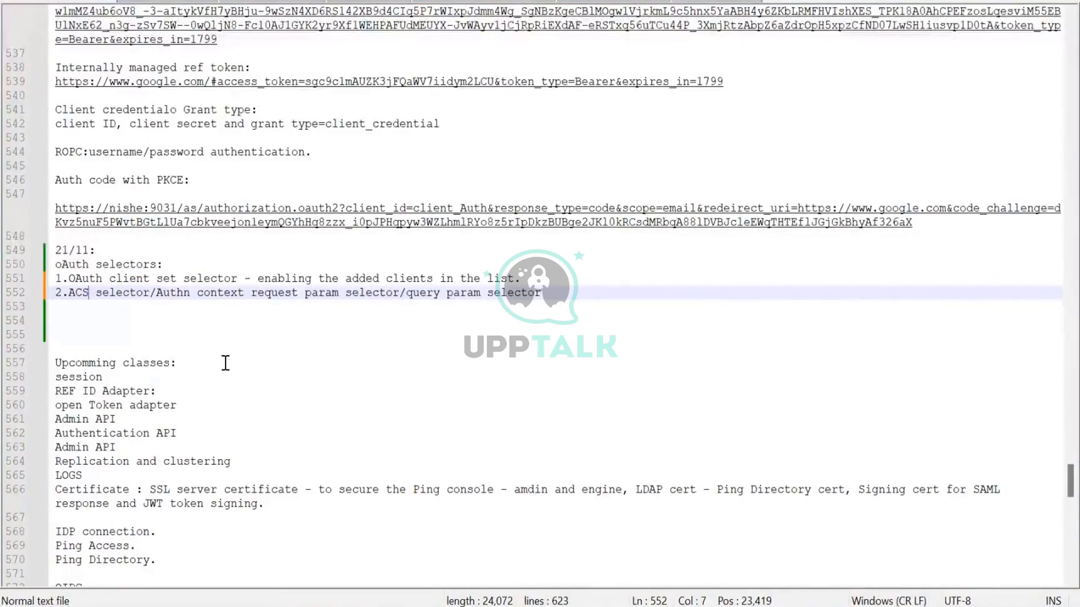
pyautogui.press('BackSpace')
pyautogui.write('R')
# - Add item 3 'Scope selector' and delete the lowercase 'o' from the oAuth heading
pyautogui.click(184, 307)
pyautogui.write('3.')
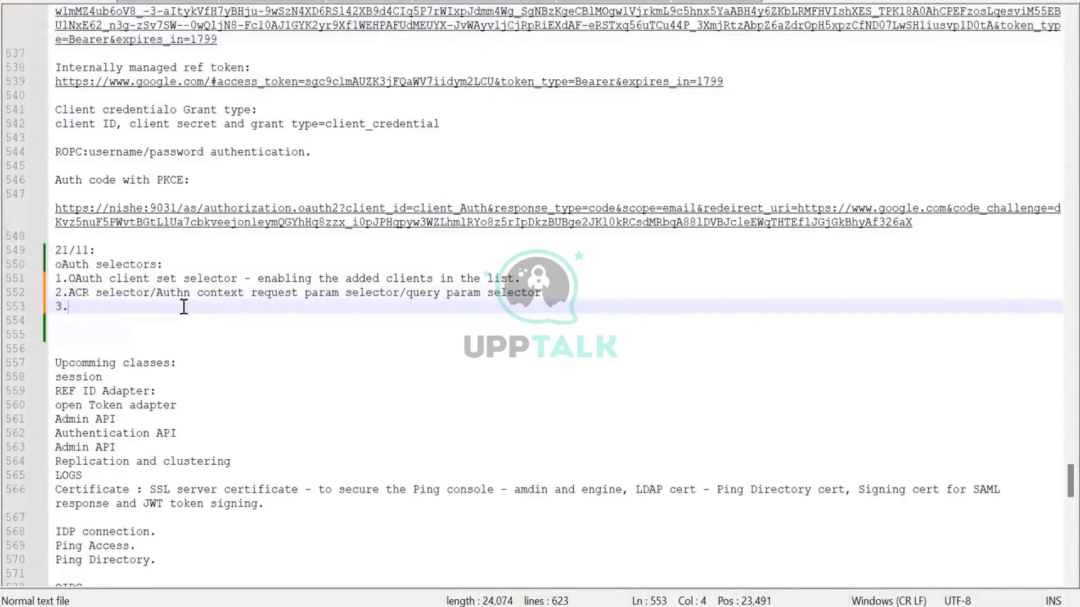
pyautogui.write('Scope ')
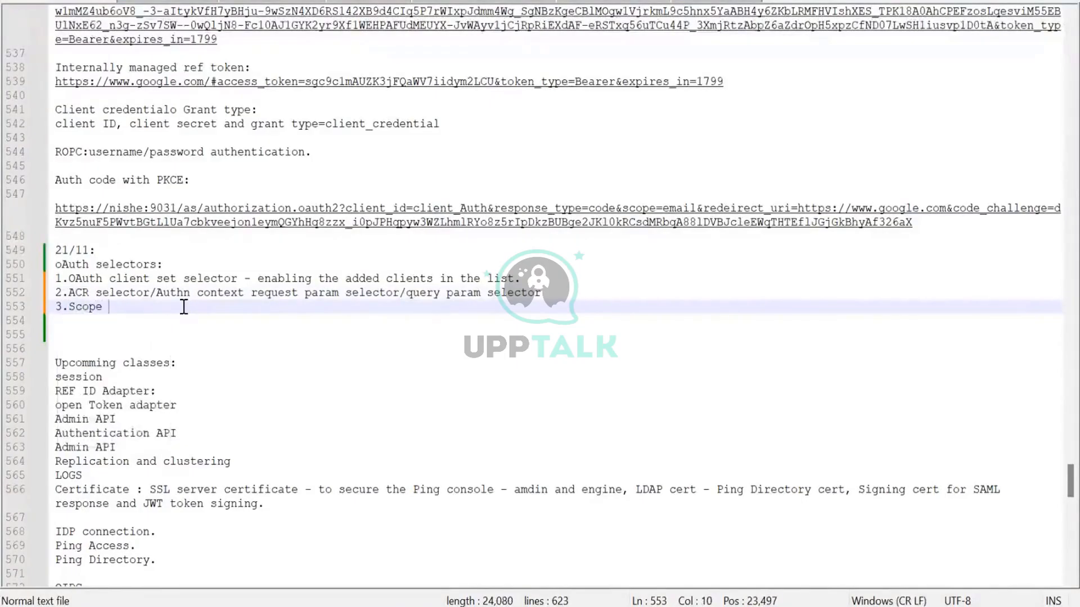
pyautogui.write('selec')
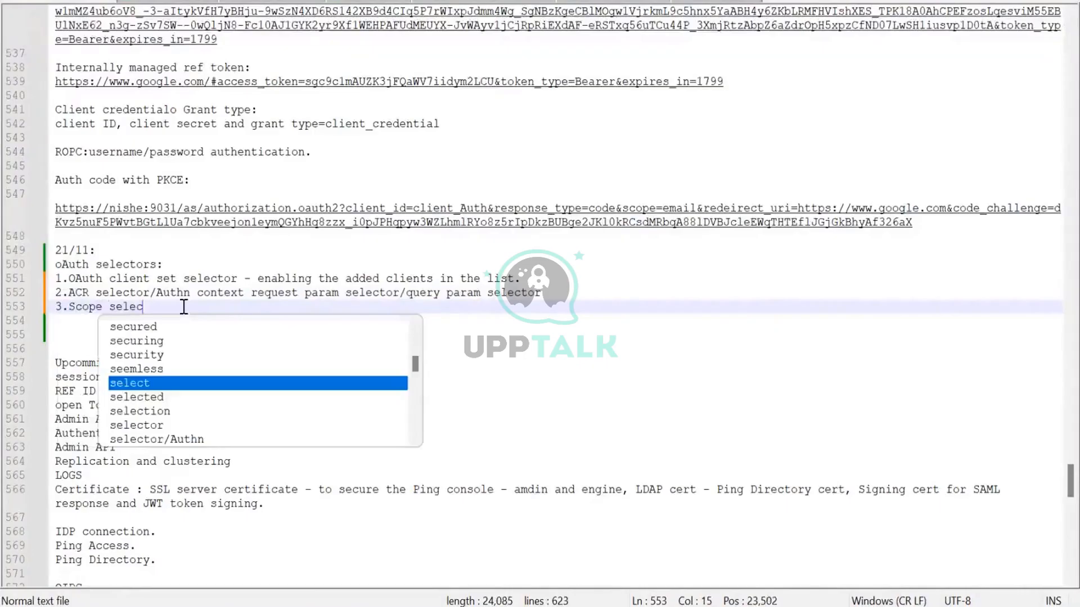
pyautogui.write('tor')
pyautogui.press('Escape')
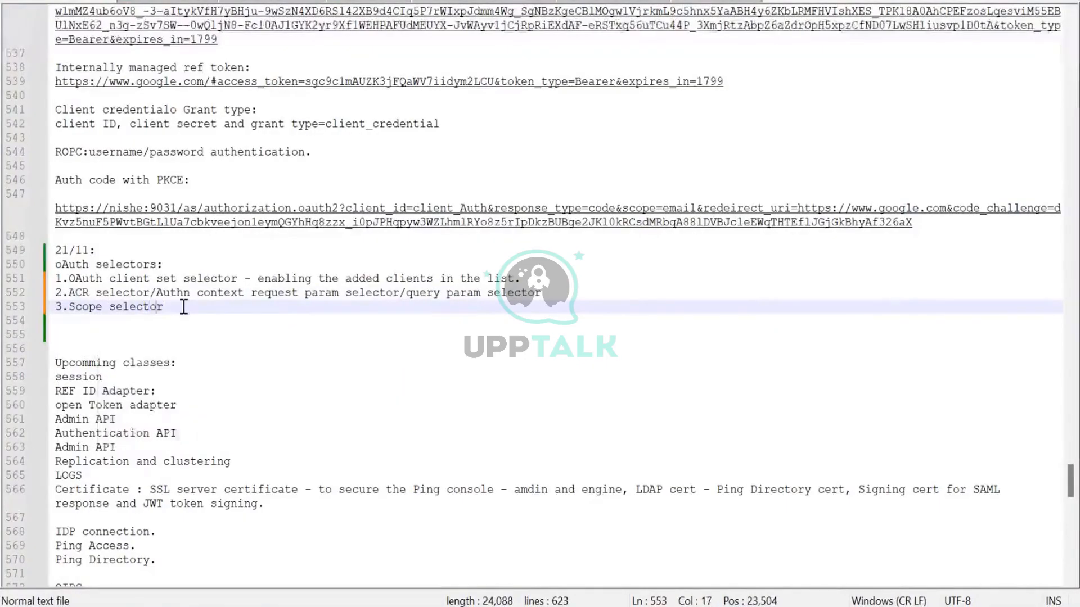
pyautogui.press('Left')
pyautogui.press('Left')
pyautogui.press('Left')
pyautogui.press('Left')
pyautogui.press('Left')
pyautogui.press('Left')
pyautogui.press('Left')
pyautogui.press('Left')
pyautogui.press('Left')
pyautogui.press('Left')
pyautogui.press('Left')
pyautogui.press('Left')
pyautogui.press('Left')
pyautogui.press('Left')
pyautogui.press('Left')
pyautogui.press('Up')
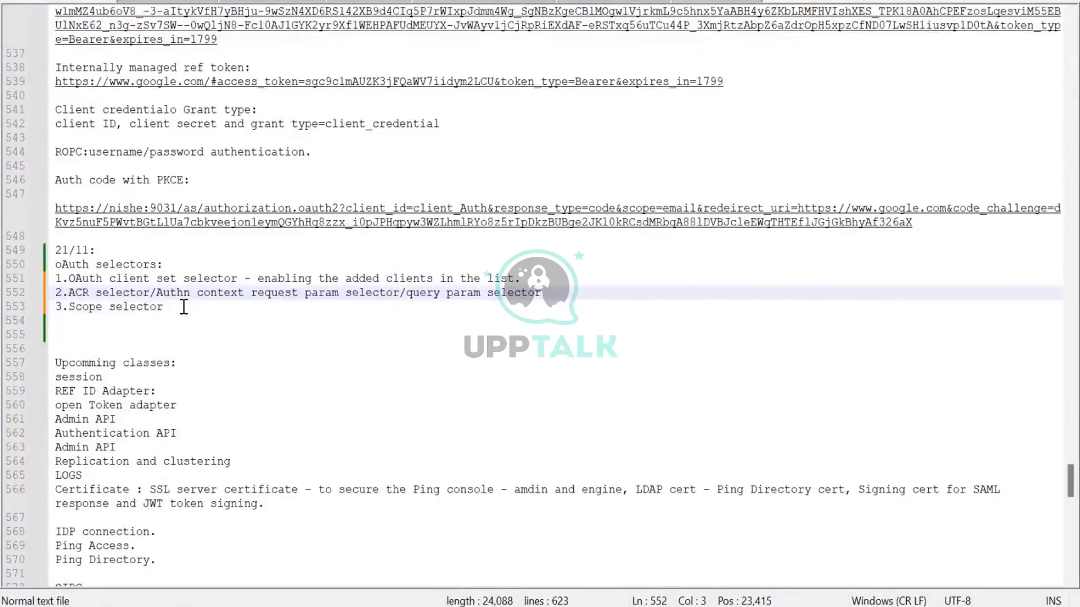
pyautogui.press('Up')
pyautogui.press('Up')
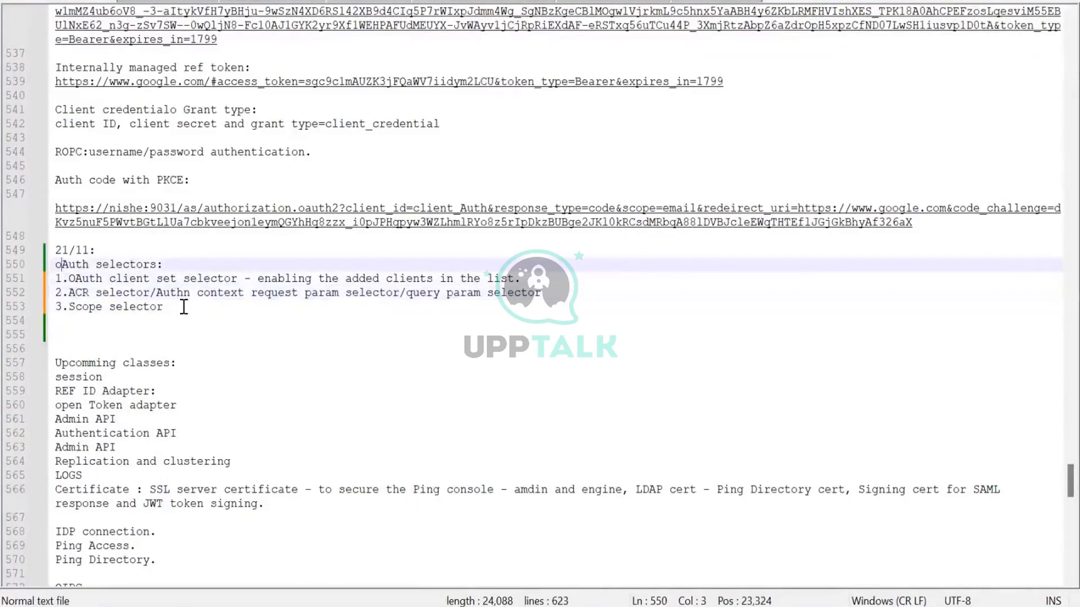
pyautogui.press('Left')
pyautogui.press('BackSpace')
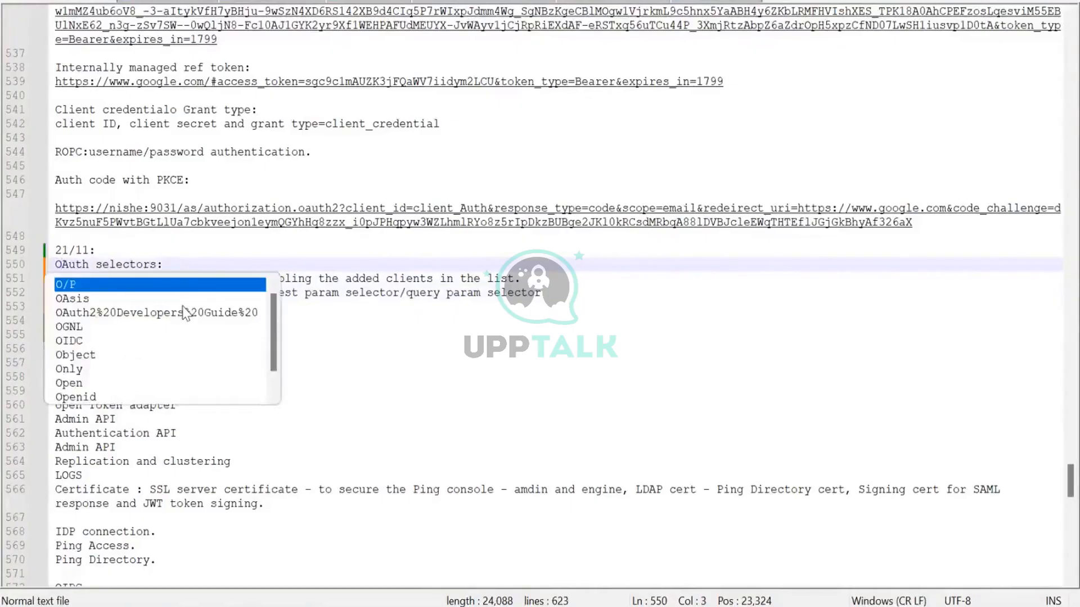
# - Add item 4 'Extended prop selector.' and go back to PingFederate to create a selector instance
pyautogui.click(335, 319)
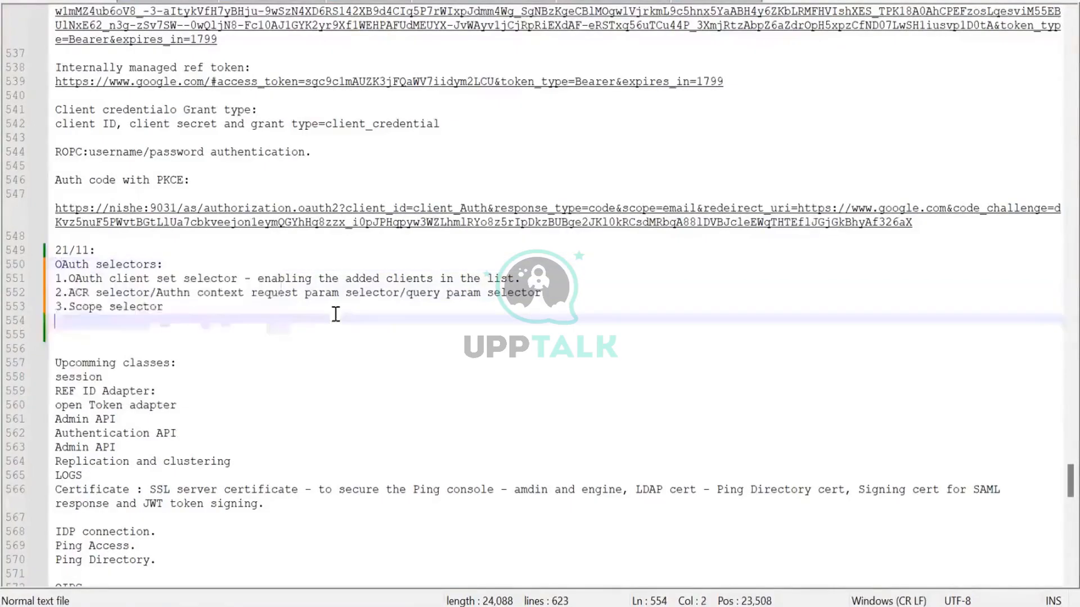
pyautogui.write('4.E')
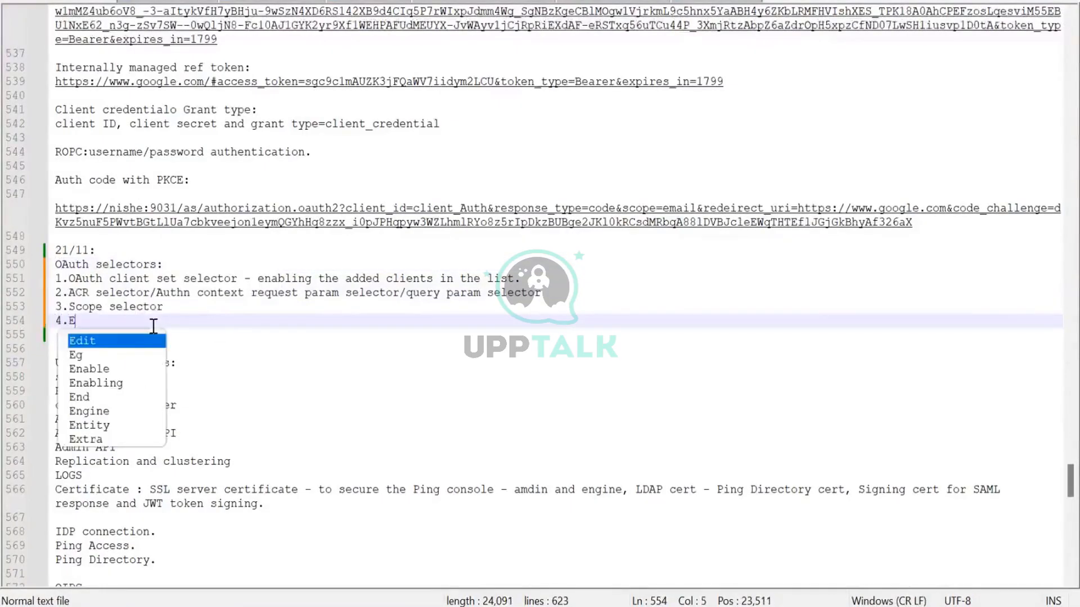
pyautogui.write('xtended p')
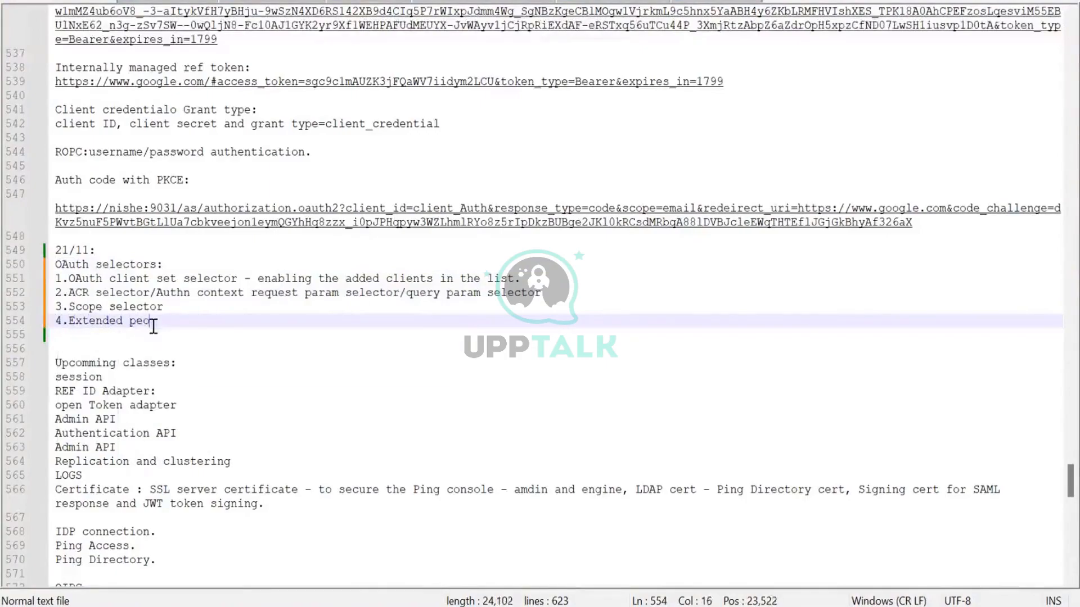
pyautogui.write('rop selec')
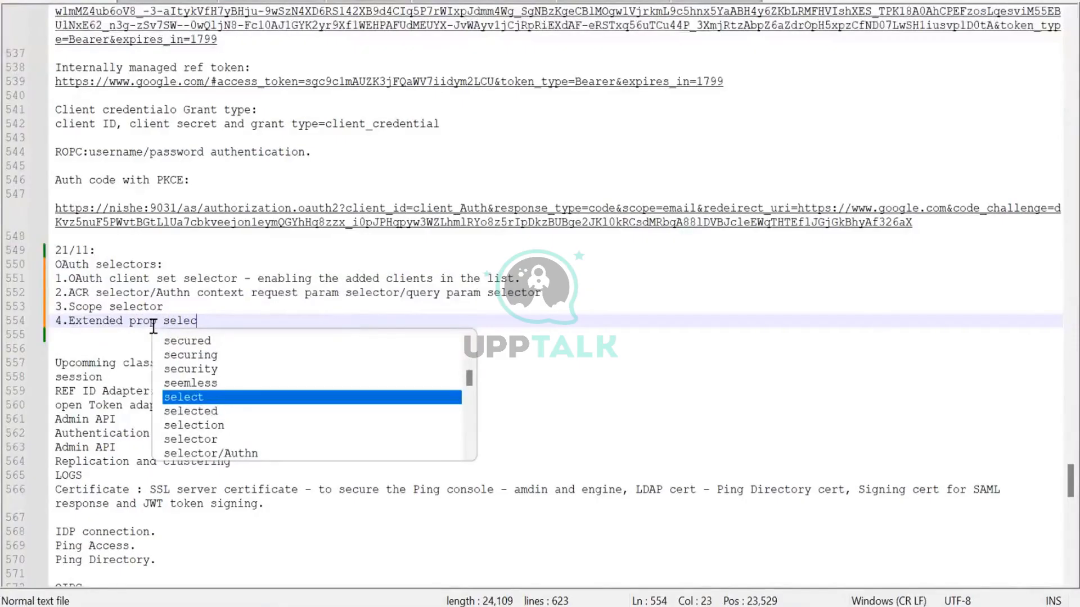
pyautogui.write('tor.')
pyautogui.press('Return')
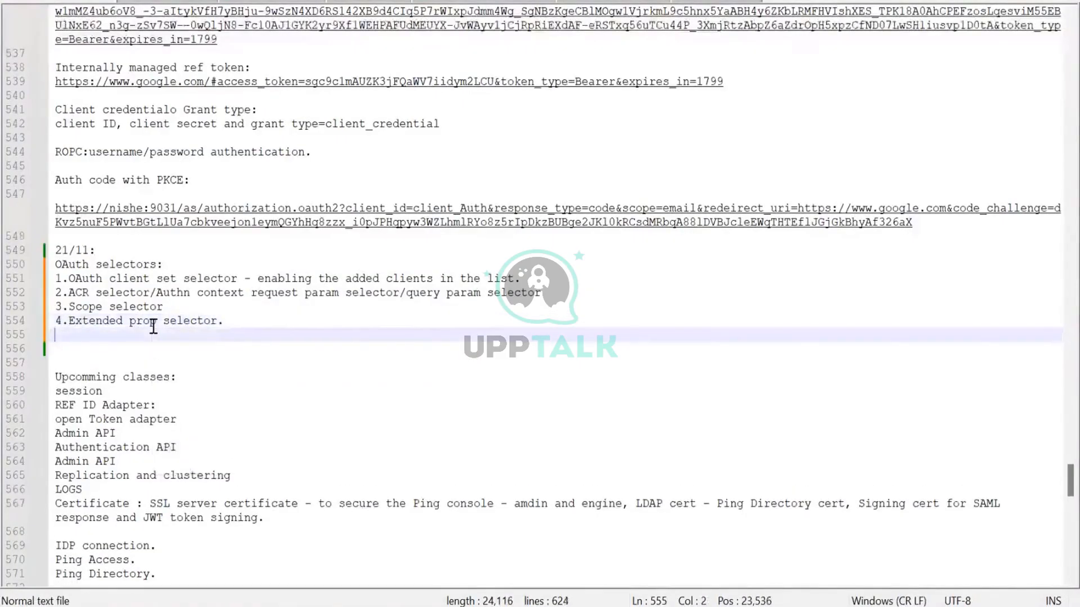
pyautogui.press('Return')
pyautogui.press('Return')
pyautogui.press('Return')
pyautogui.press('Return')
pyautogui.press('Return')
pyautogui.press('Return')
pyautogui.press('Return')
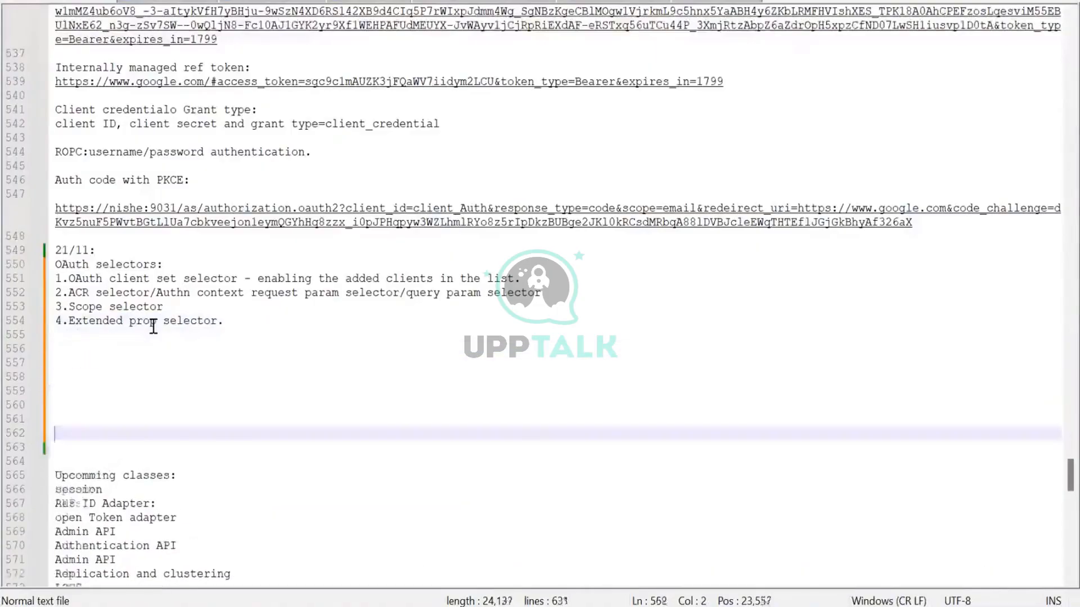
pyautogui.press('Return')
pyautogui.press('Return')
pyautogui.press('Return')
pyautogui.press('Return')
pyautogui.press('Return')
pyautogui.press('Return')
pyautogui.press('Return')
pyautogui.press('Return')
pyautogui.press('Return')
pyautogui.press('Return')
pyautogui.press('Return')
pyautogui.press('Return')
pyautogui.press('Return')
pyautogui.press('Return')
pyautogui.press('Return')
pyautogui.press('Return')
pyautogui.press('Return')
pyautogui.press('Return')
pyautogui.press('Return')
pyautogui.press('Return')
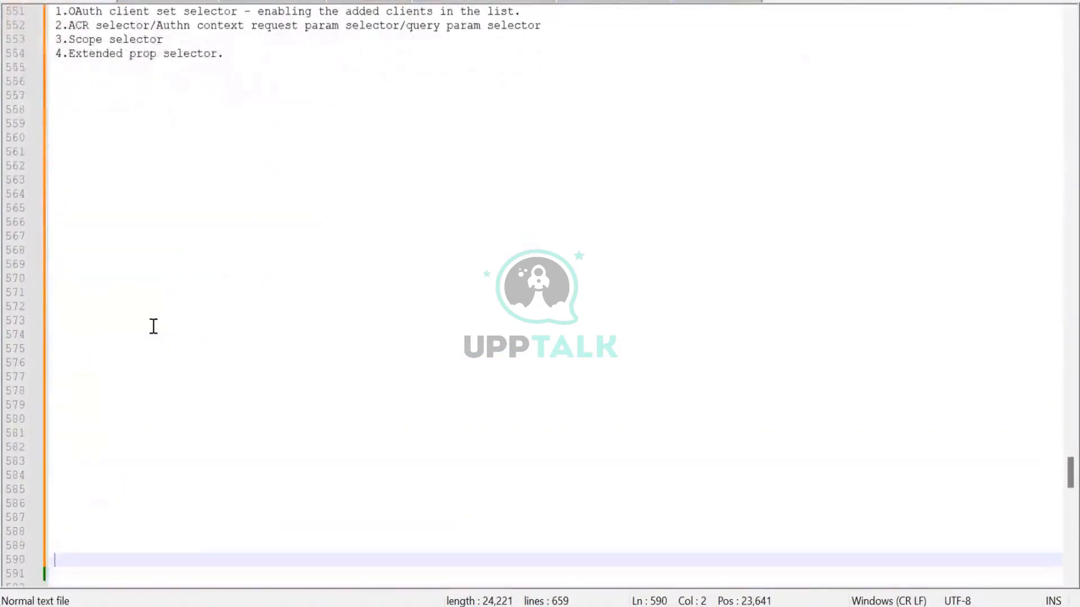
pyautogui.press('Up')
pyautogui.press('Up')
pyautogui.press('Up')
pyautogui.press('Up')
pyautogui.press('Up')
pyautogui.press('Up')
pyautogui.press('Up')
pyautogui.press('Up')
pyautogui.press('Up')
pyautogui.press('Up')
pyautogui.press('Up')
pyautogui.press('Up')
pyautogui.press('Up')
pyautogui.press('Up')
pyautogui.press('Up')
pyautogui.press('Up')
pyautogui.press('Up')
pyautogui.press('Up')
pyautogui.press('Up')
pyautogui.press('Up')
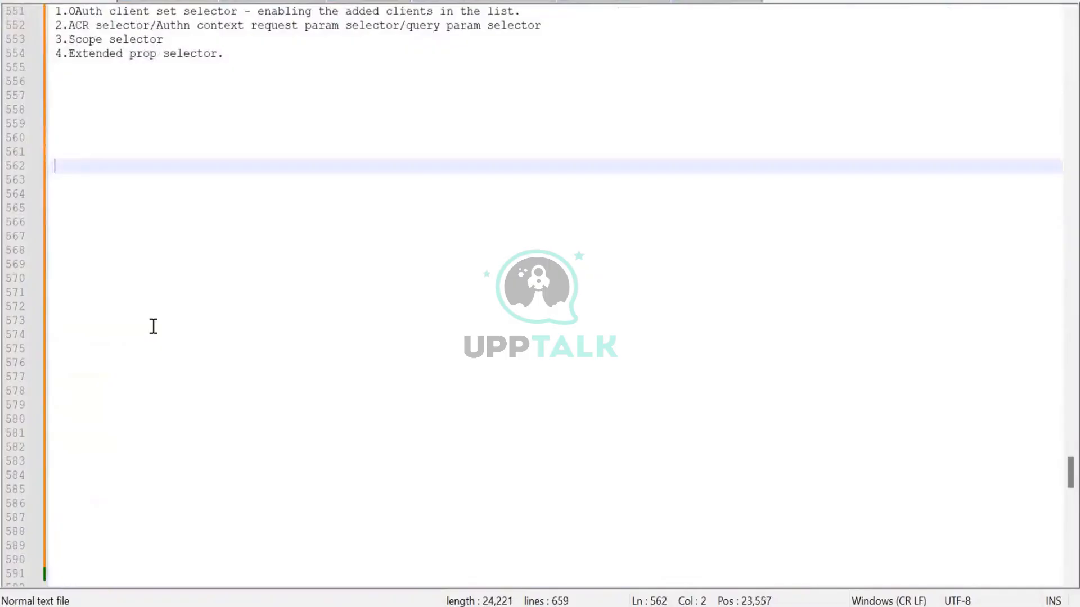
pyautogui.press('Up')
pyautogui.press('Up')
pyautogui.press('Up')
pyautogui.press('Up')
pyautogui.press('Up')
pyautogui.press('Up')
pyautogui.press('Up')
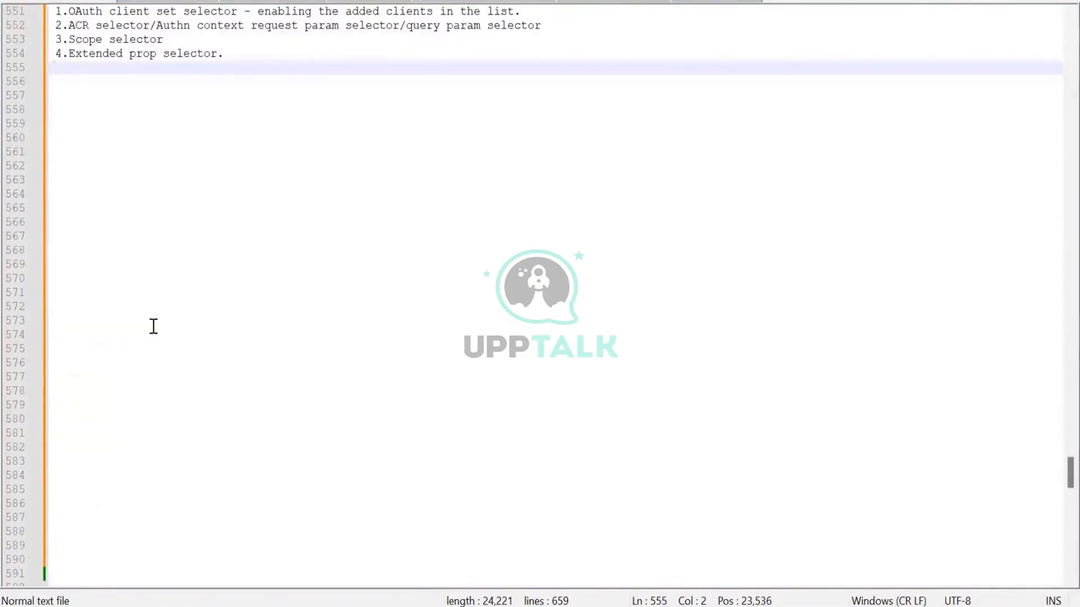
pyautogui.hotkey('alt', 'Tab')
pyautogui.click(296, 434)
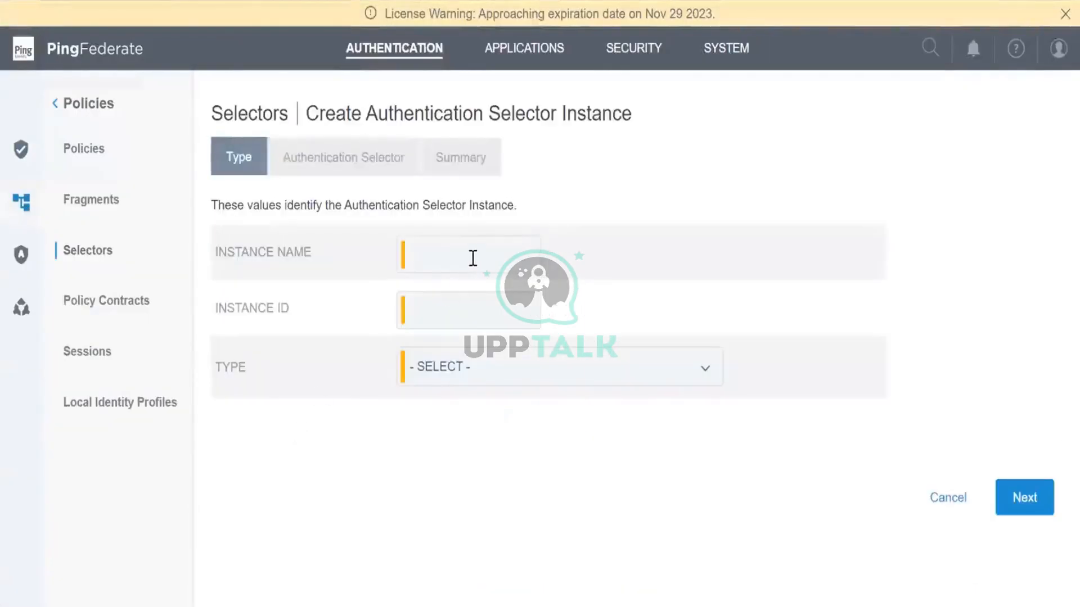
# - Name the instance OAuth_Client_Set_Selector and copy that name into the ID field
pyautogui.click(473, 259)
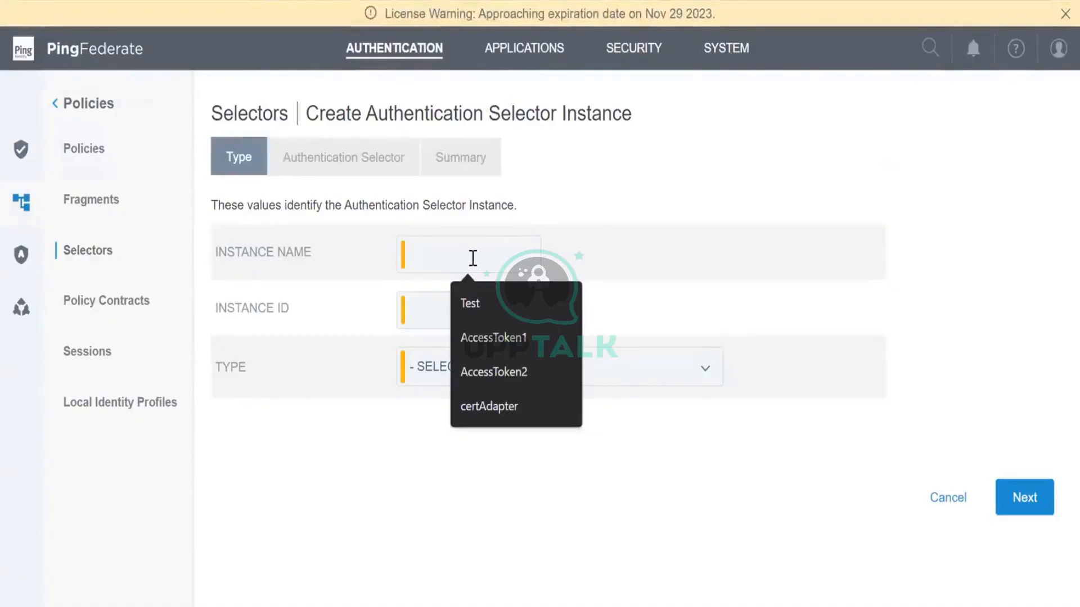
pyautogui.write('OAU')
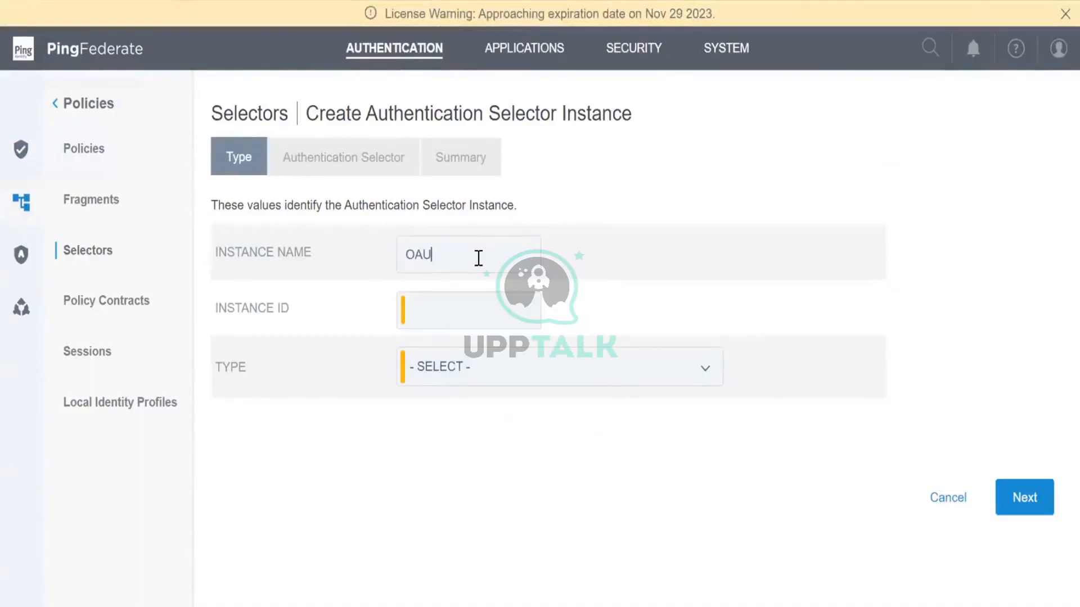
pyautogui.write('th=')
pyautogui.press('BackSpace')
pyautogui.press('BackSpace')
pyautogui.write('uth_')
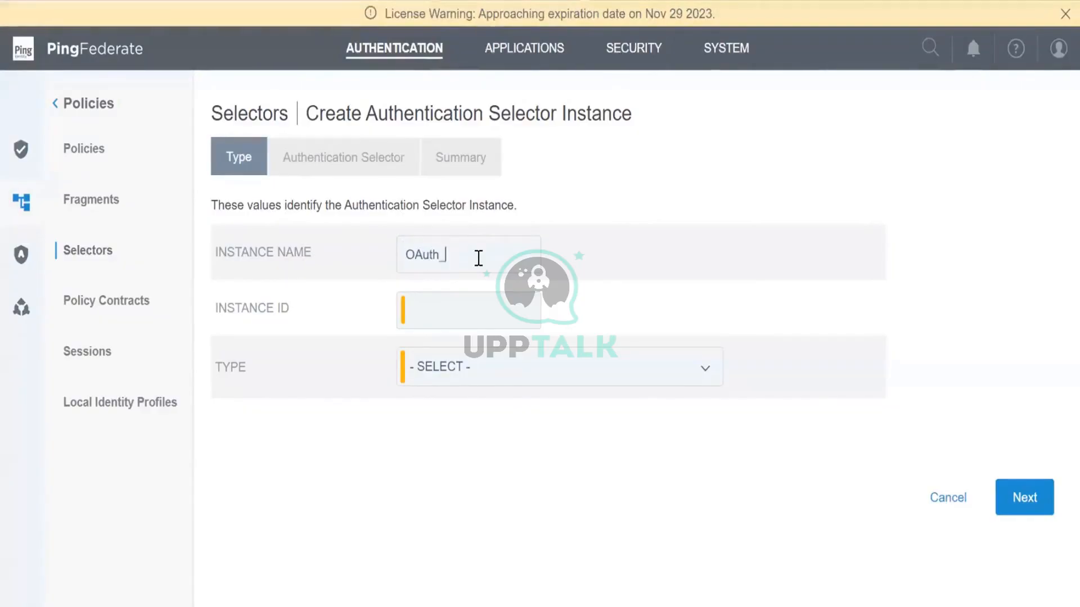
pyautogui.write('L')
pyautogui.press('BackSpace')
pyautogui.press('BackSpace')
pyautogui.press('BackSpace')
pyautogui.write('ient_Set_sele')
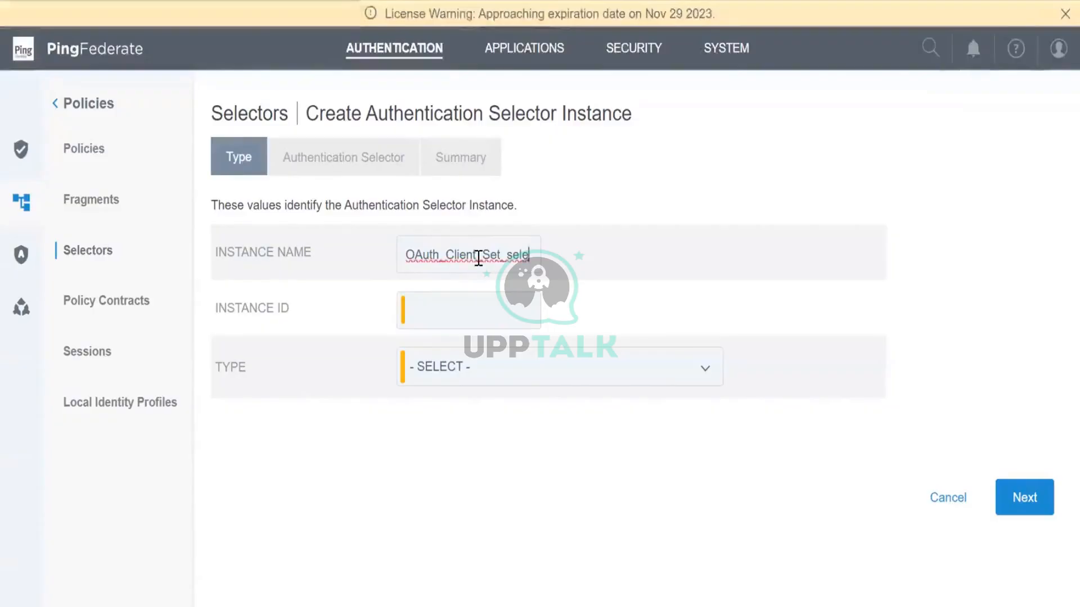
pyautogui.write('c')
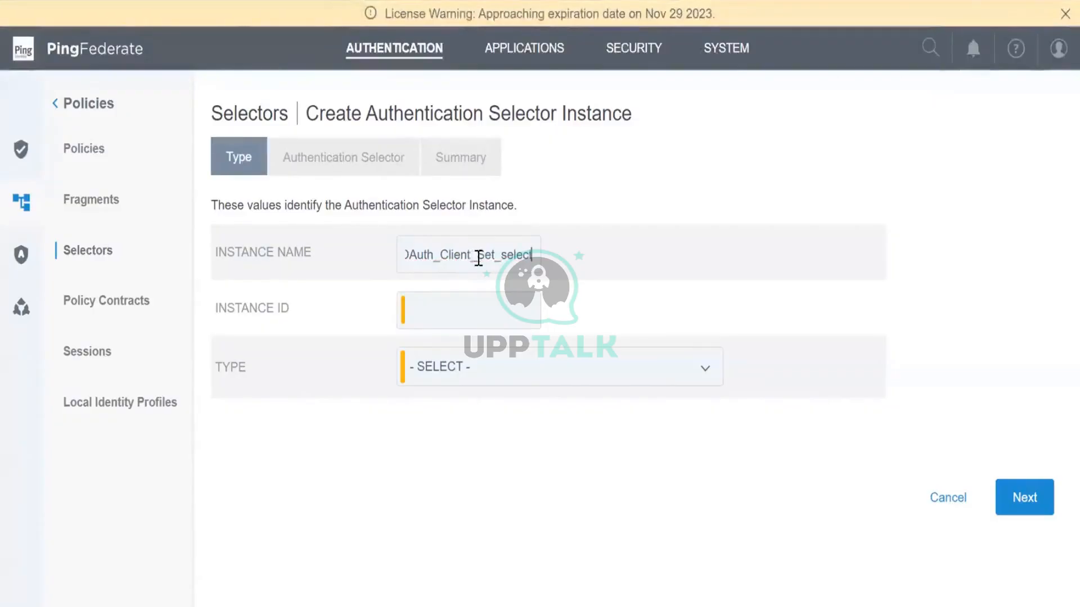
pyautogui.write('tor')
pyautogui.press('Left')
pyautogui.press('Left')
pyautogui.press('Left')
pyautogui.press('Left')
pyautogui.press('Left')
pyautogui.press('Left')
pyautogui.press('Left')
pyautogui.press('Left')
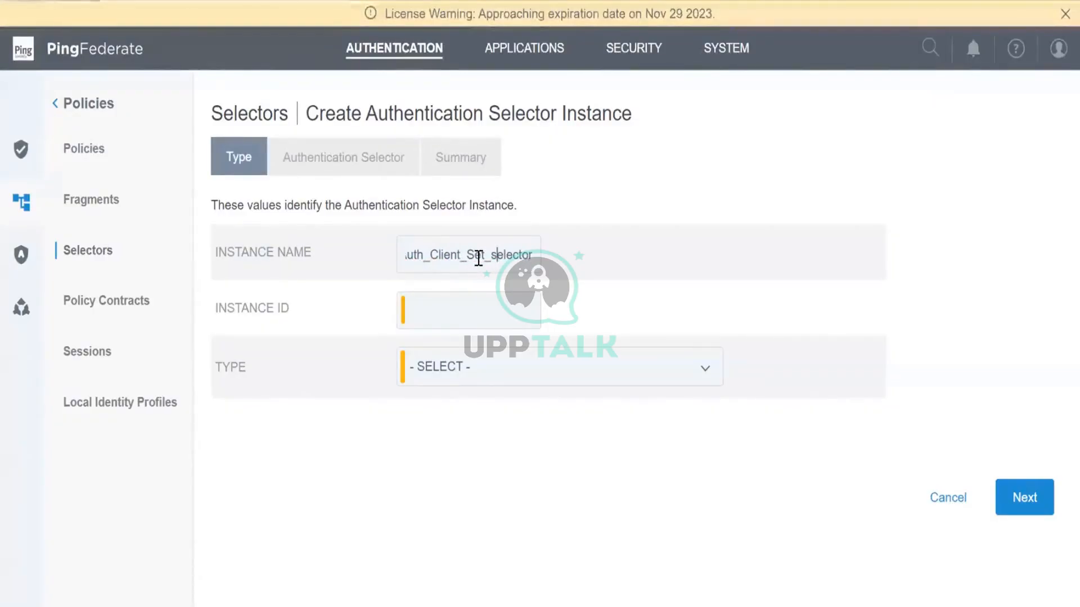
pyautogui.press('Delete')
pyautogui.write('S')
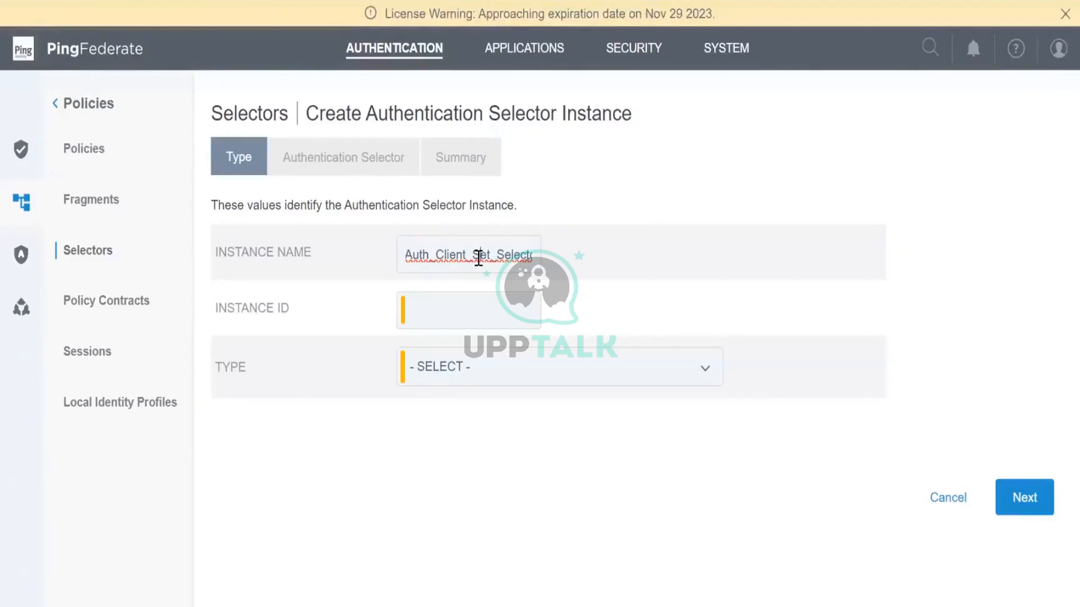
pyautogui.hotkey('ctrl', 'a')
pyautogui.hotkey('ctrl', 'c')
pyautogui.click(481, 301)
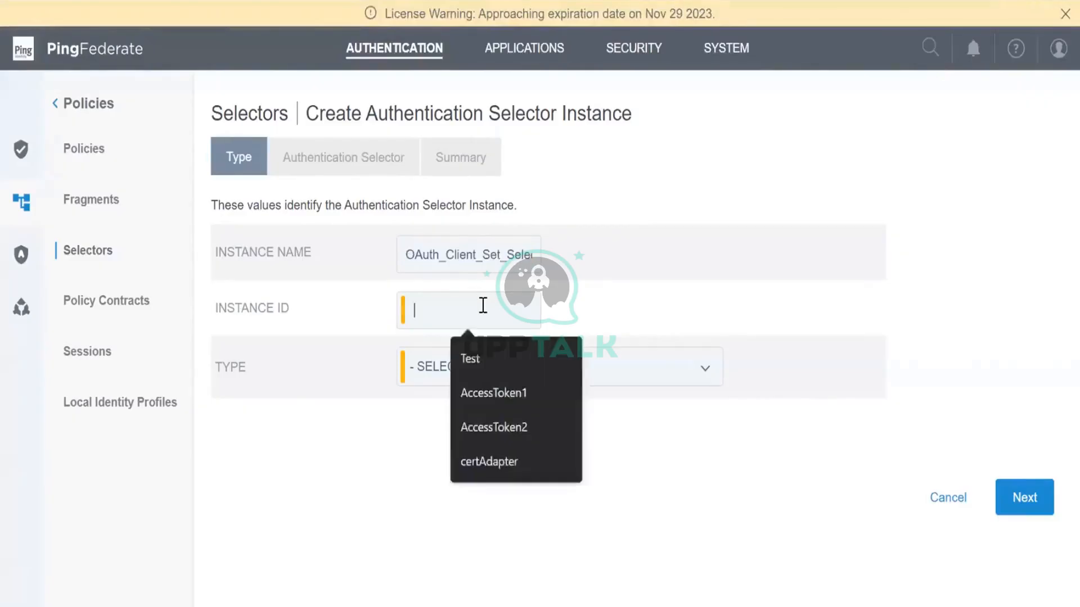
pyautogui.hotkey('ctrl', 'v')
# - Choose the OAuth Client Set Authentication Selector type and shorten the ID to OAuthClientSetSelector
pyautogui.click(488, 366)
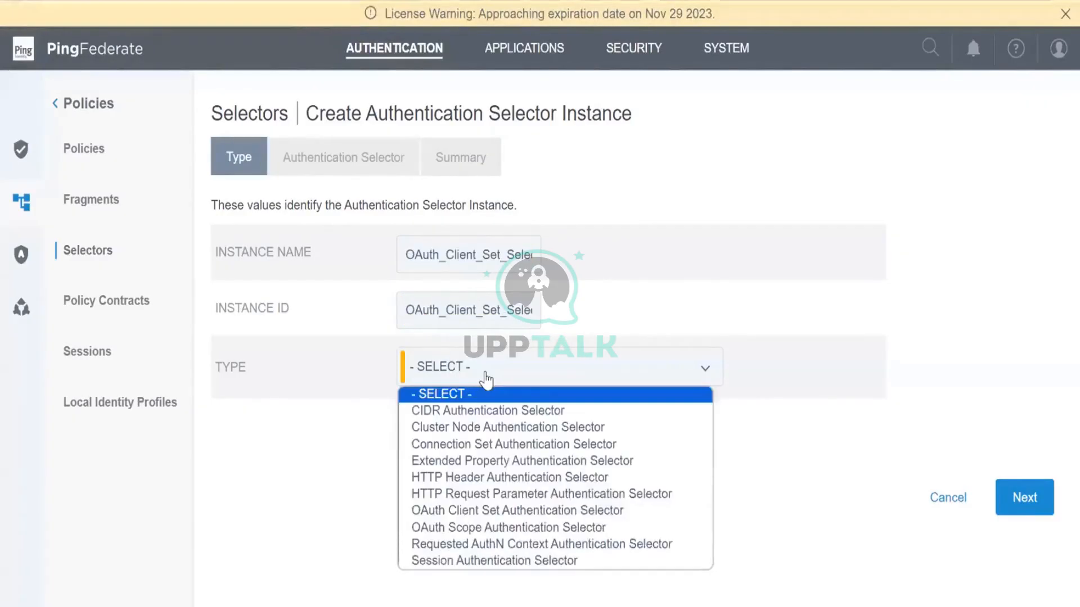
pyautogui.click(488, 512)
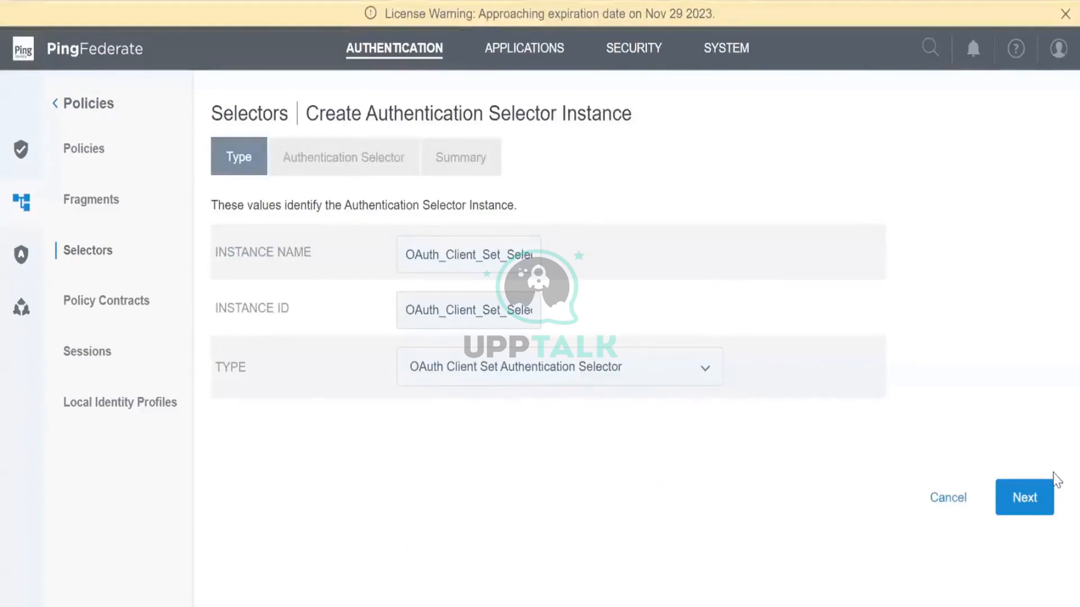
pyautogui.click(1021, 502)
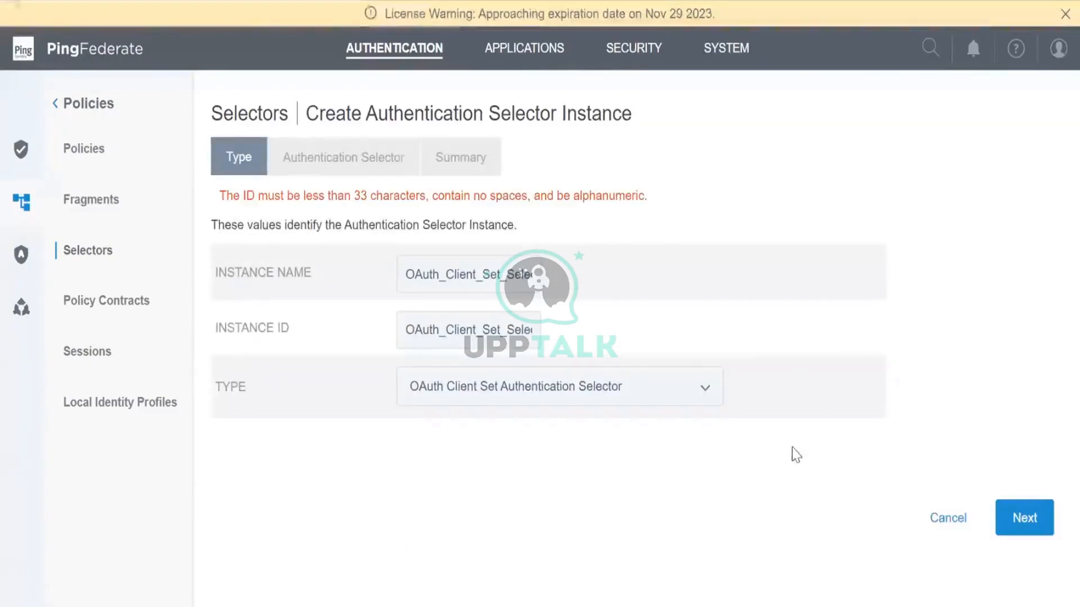
pyautogui.click(501, 326)
pyautogui.press('BackSpace')
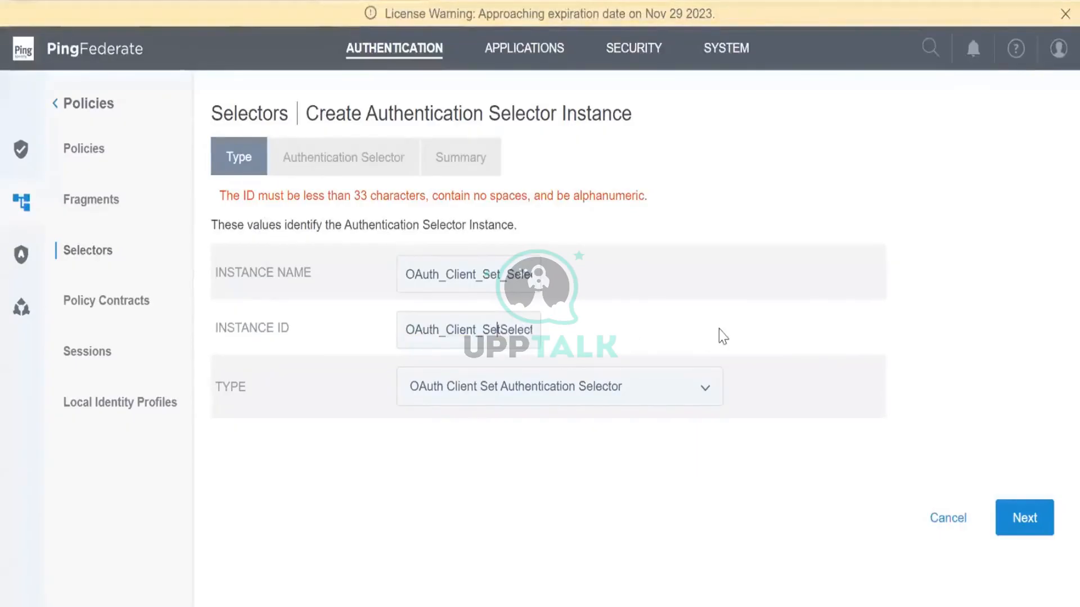
pyautogui.press('Left')
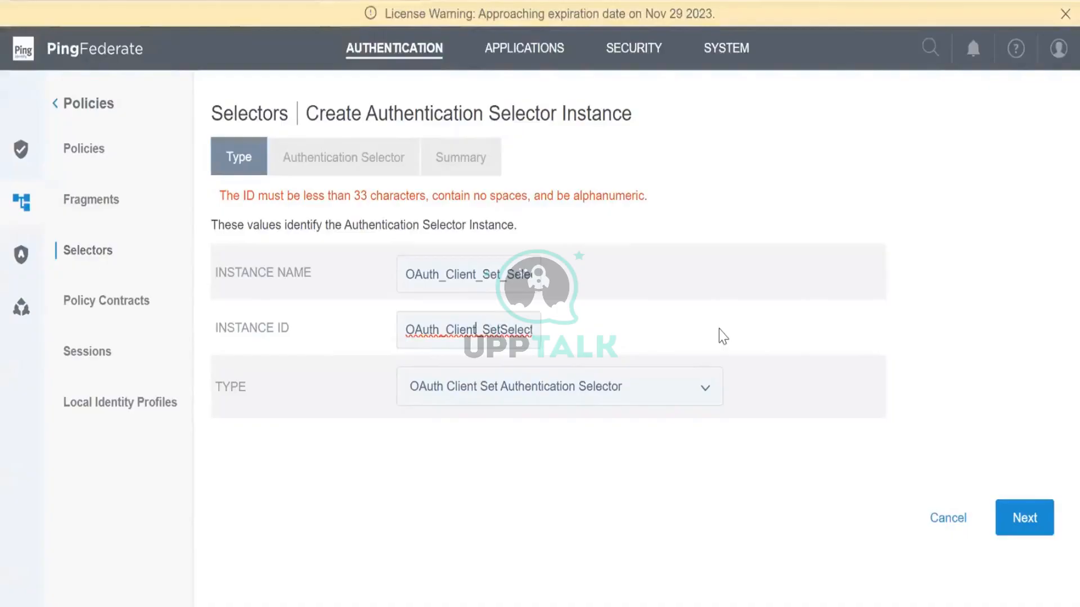
pyautogui.press('BackSpace')
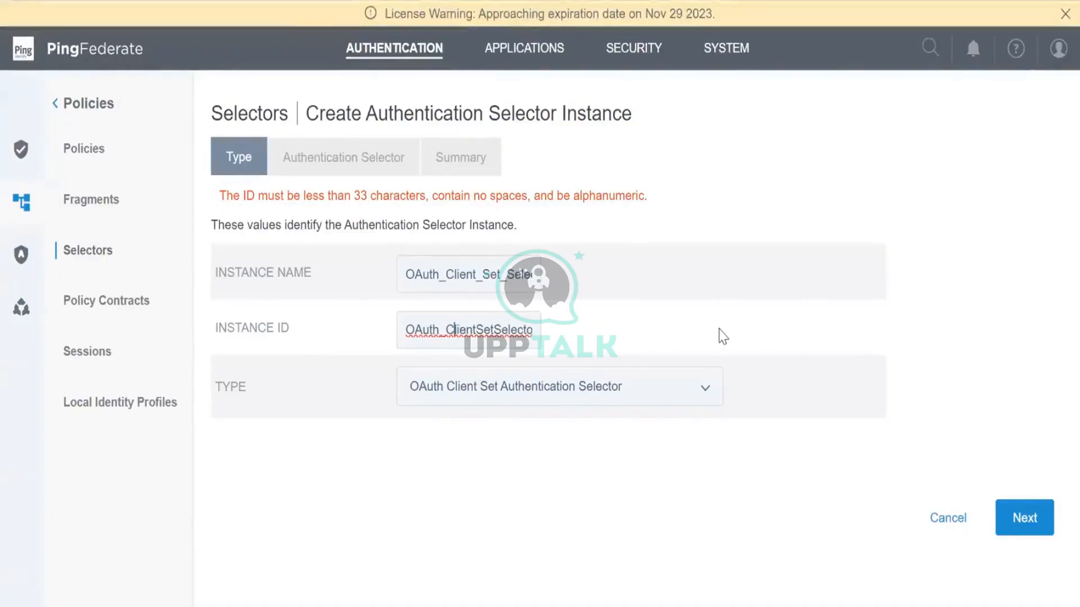
pyautogui.press('Left')
pyautogui.press('BackSpace')
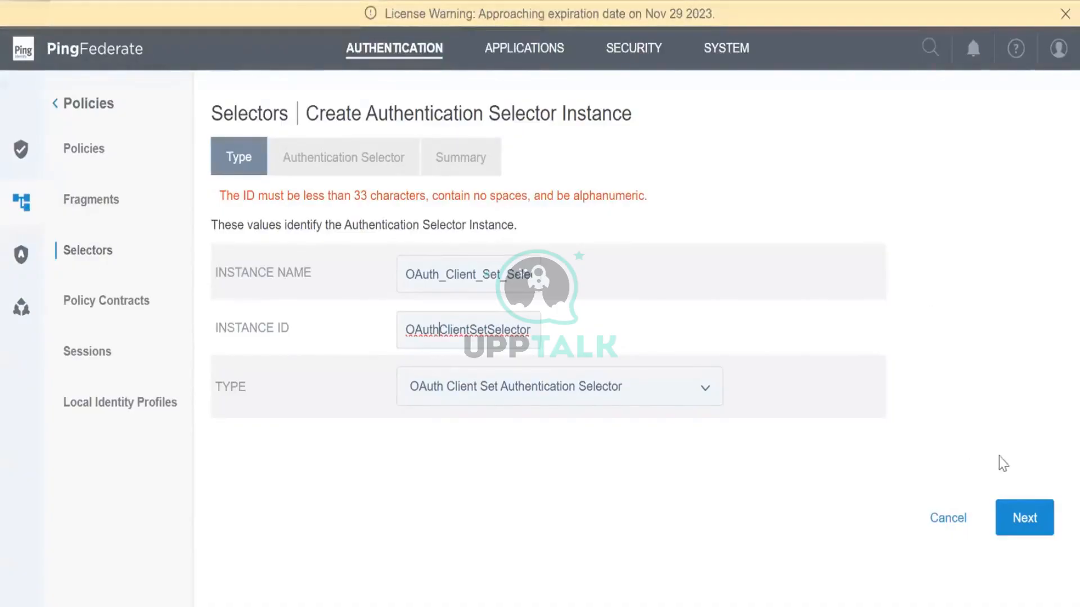
pyautogui.click(1010, 524)
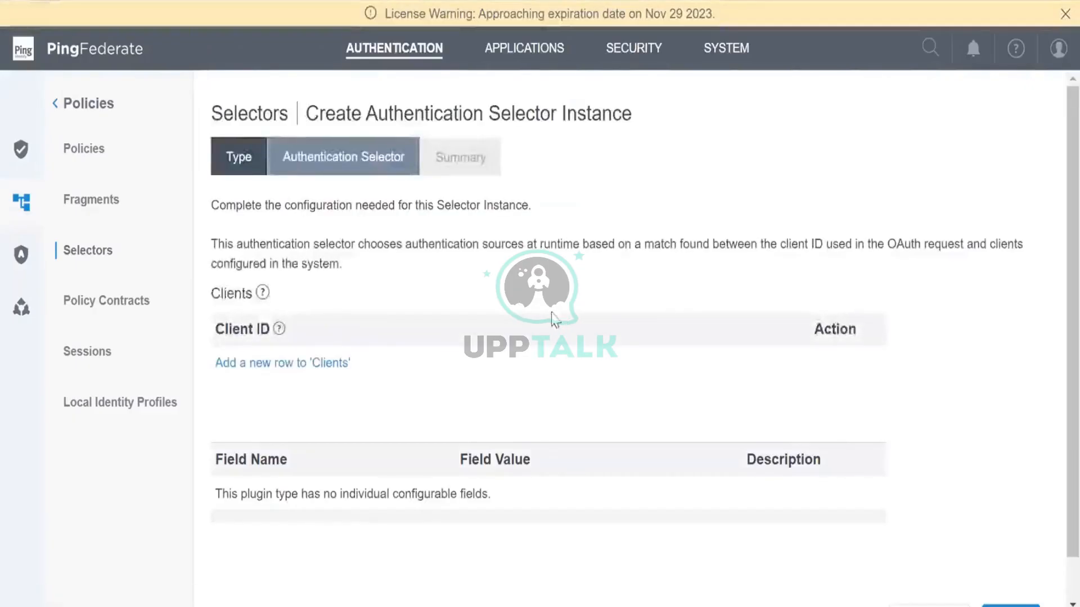
# - Add client_Auth to the Clients table and save the OAuth_Client_Set_Selector instance
pyautogui.click(328, 318)
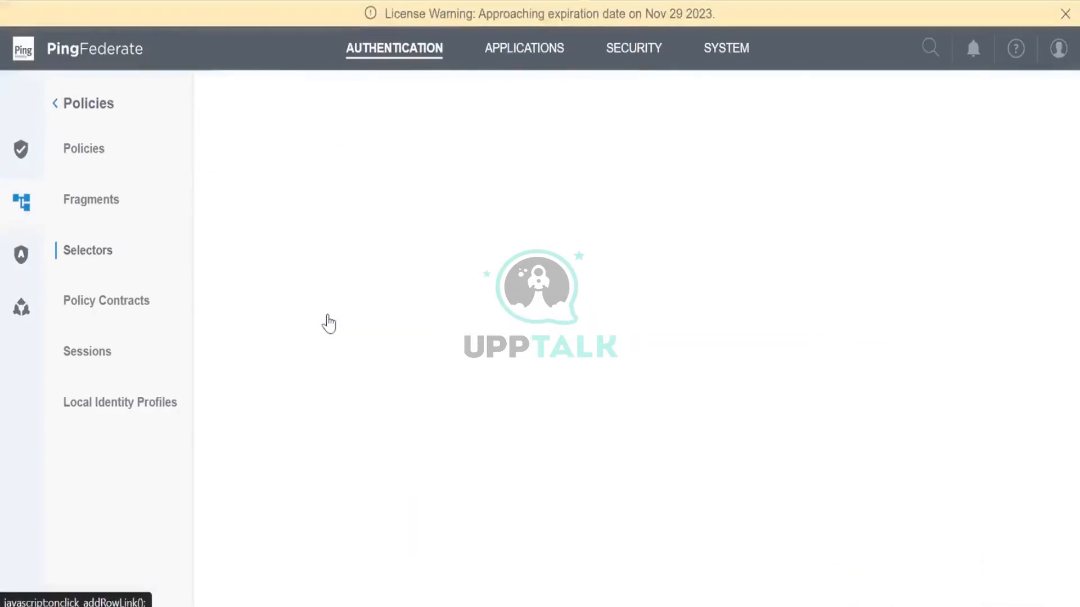
pyautogui.click(313, 335)
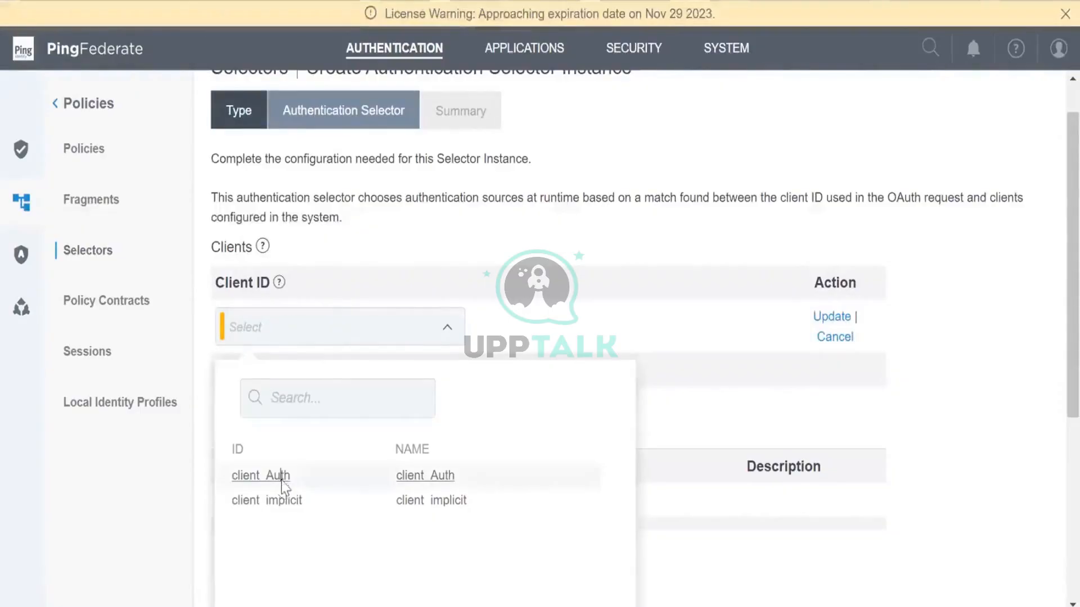
pyautogui.click(282, 478)
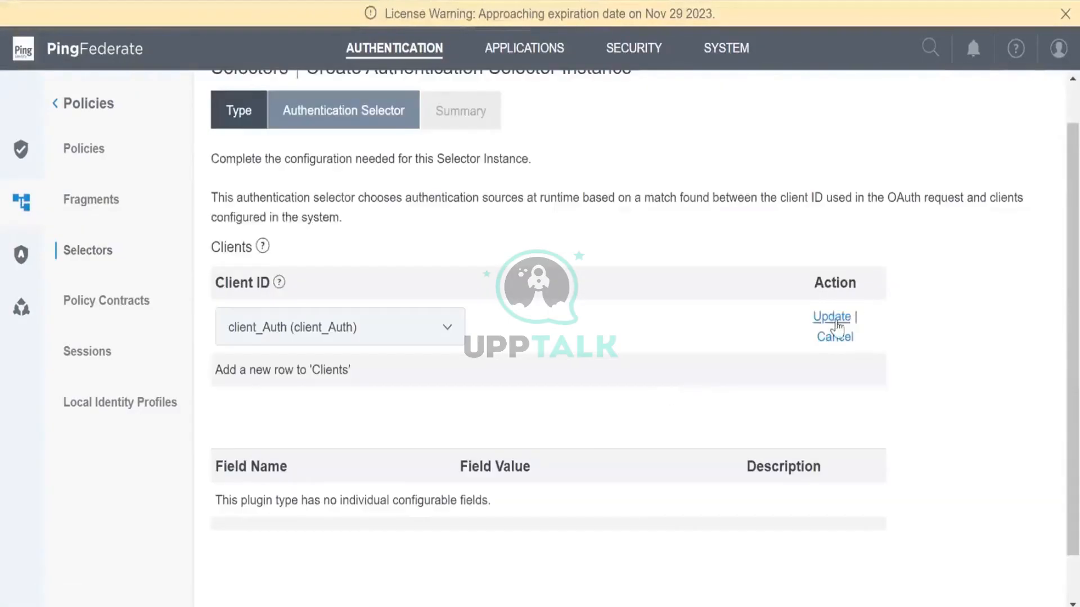
pyautogui.click(836, 323)
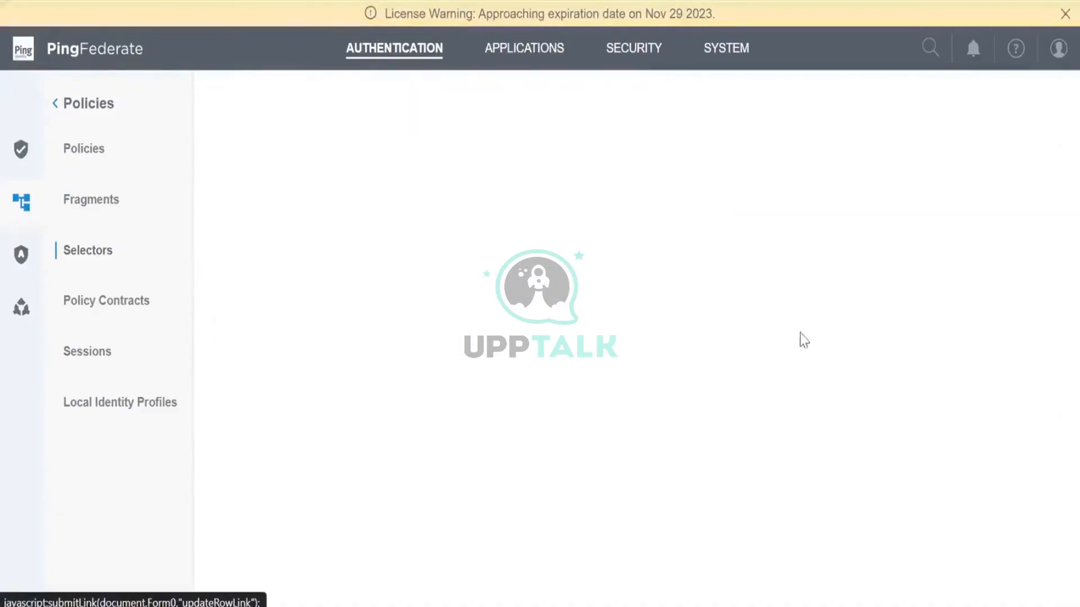
pyautogui.scroll(-1, 784, 346)
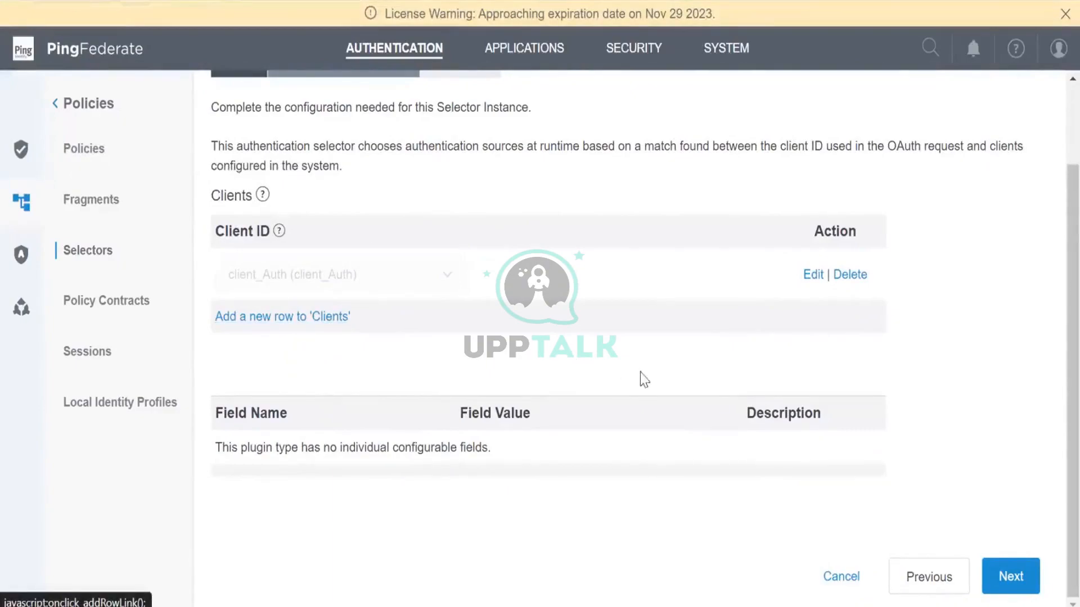
pyautogui.click(994, 571)
pyautogui.scroll(-1, 764, 491)
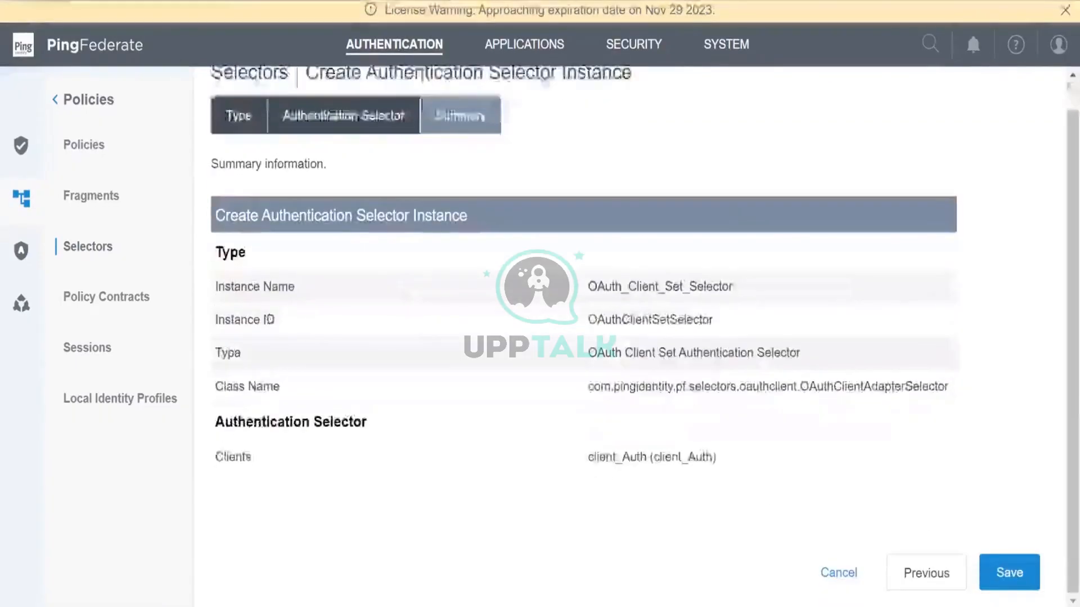
pyautogui.click(1014, 578)
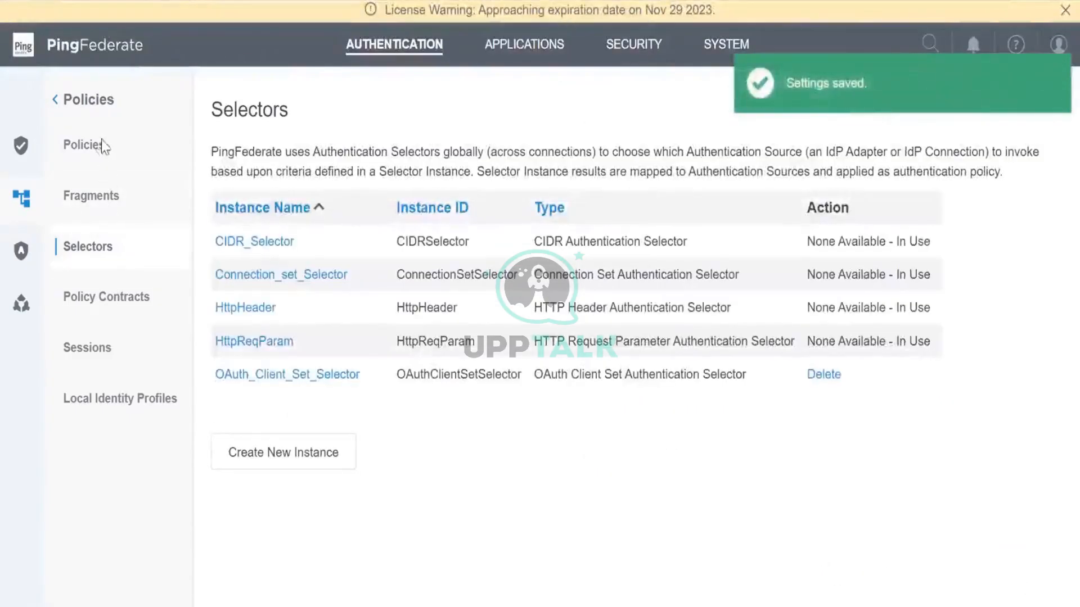
# - Create a new authentication policy on the Policies page and name it OAuthClientSetPolicy
pyautogui.click(104, 146)
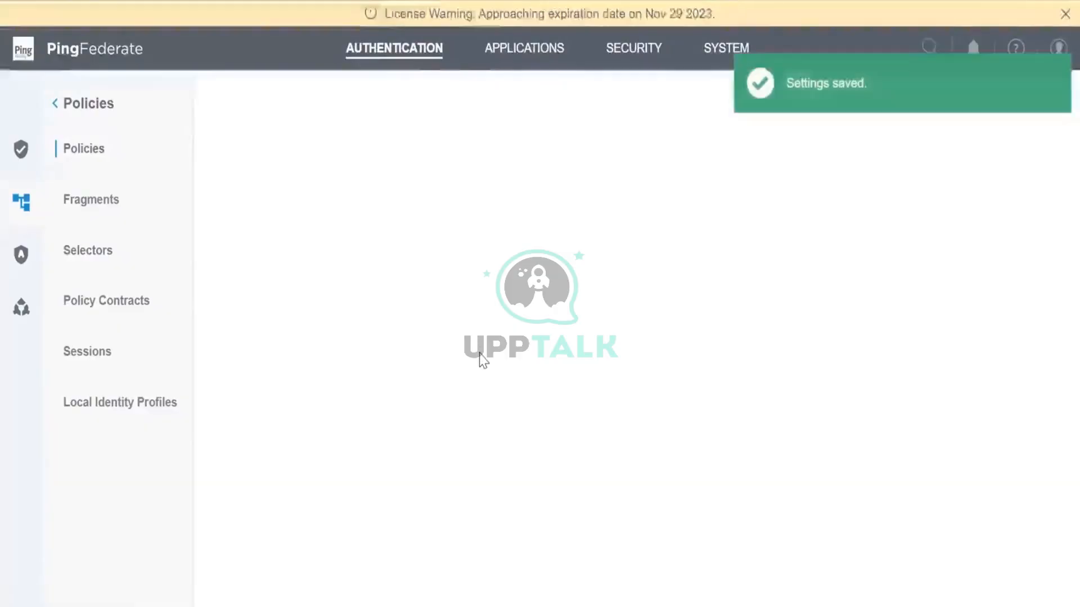
pyautogui.scroll(-4, 421, 528)
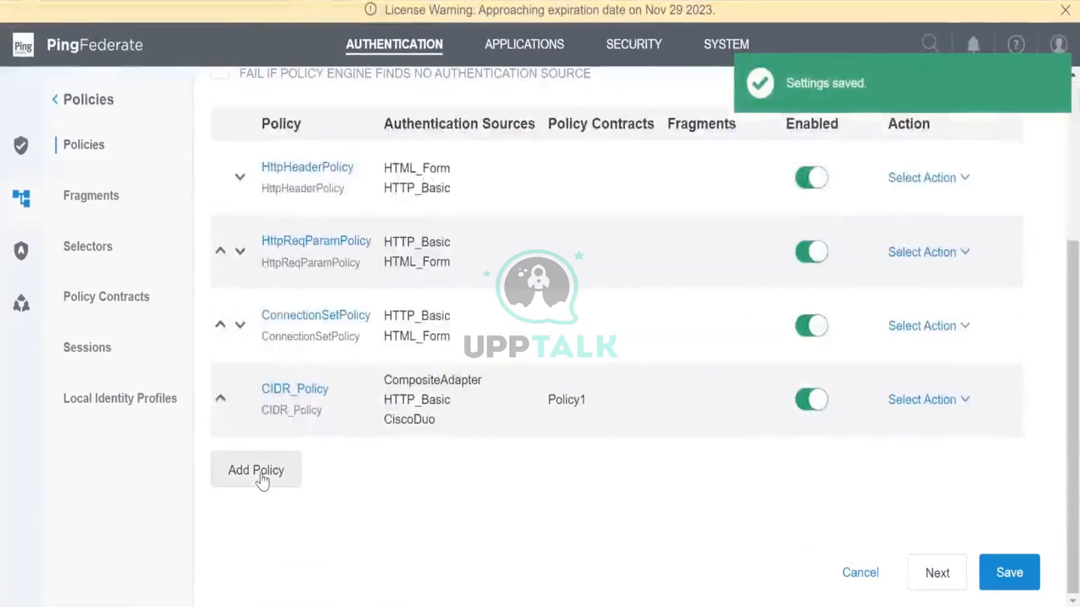
pyautogui.click(261, 497)
pyautogui.click(309, 231)
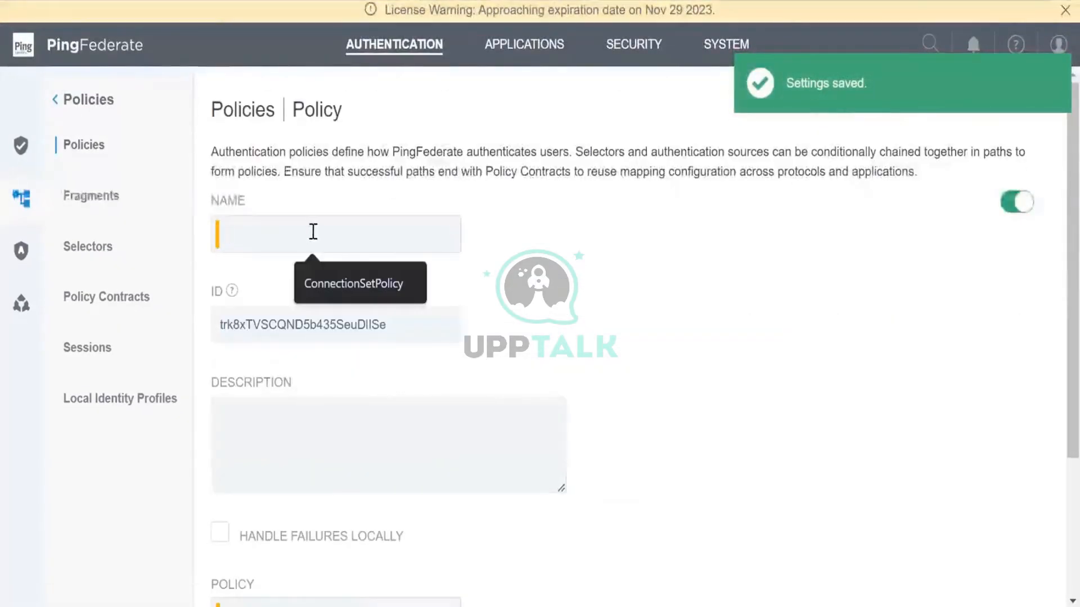
pyautogui.write('c')
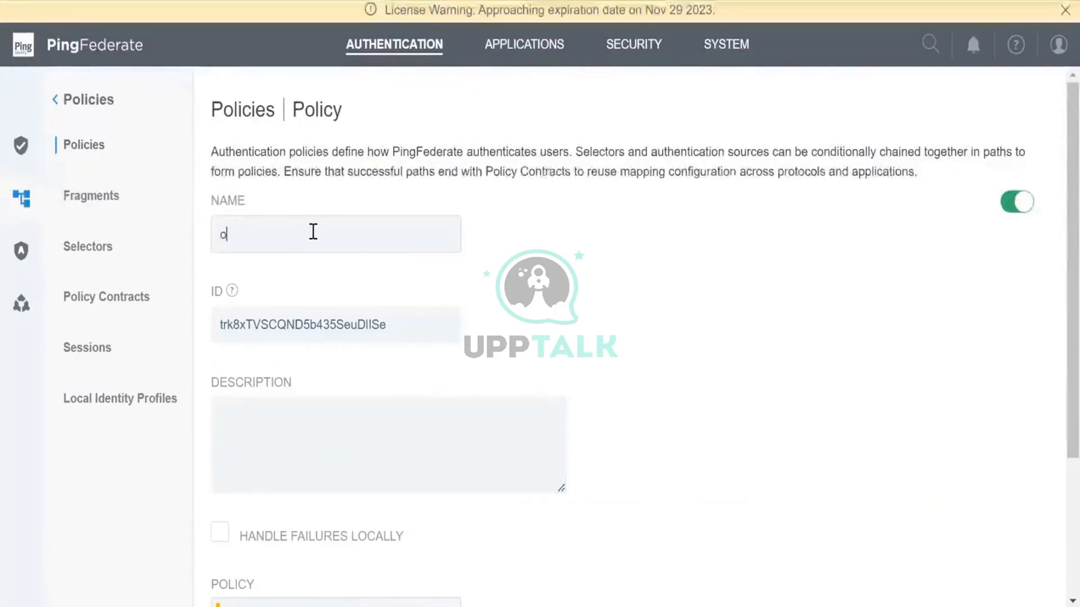
pyautogui.write('Auth')
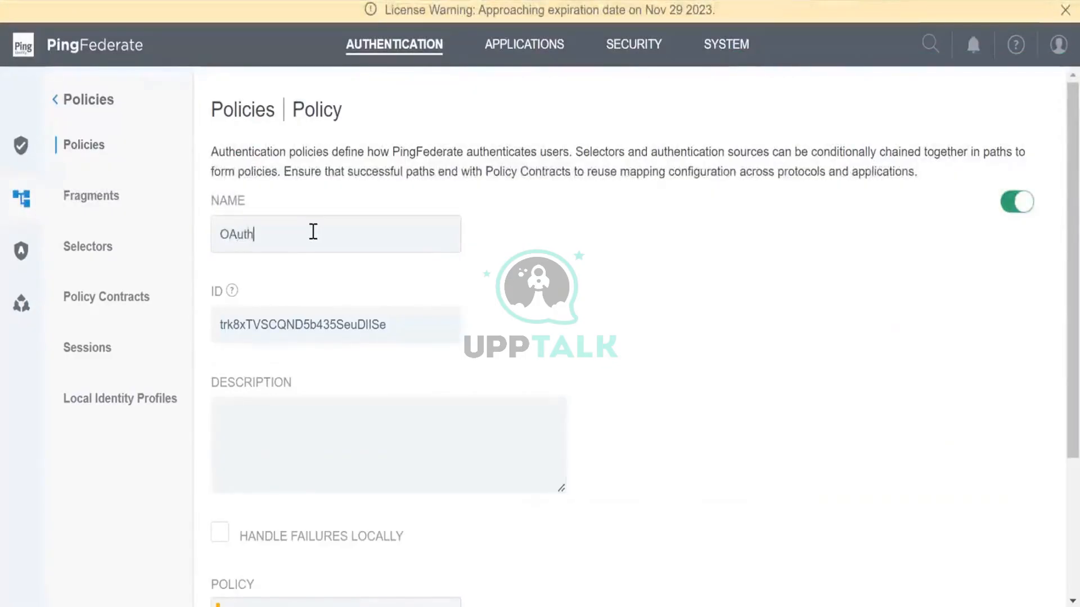
pyautogui.write('CLient')
pyautogui.press('BackSpace')
pyautogui.press('BackSpace')
pyautogui.press('BackSpace')
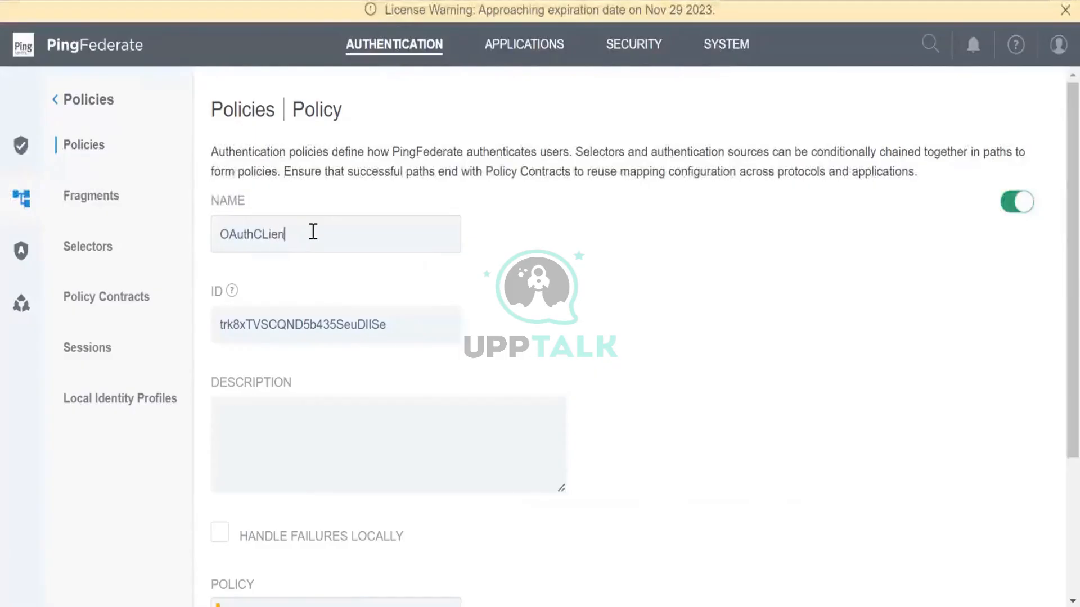
pyautogui.press('BackSpace')
pyautogui.press('BackSpace')
pyautogui.press('BackSpace')
pyautogui.press('BackSpace')
pyautogui.write('lient')
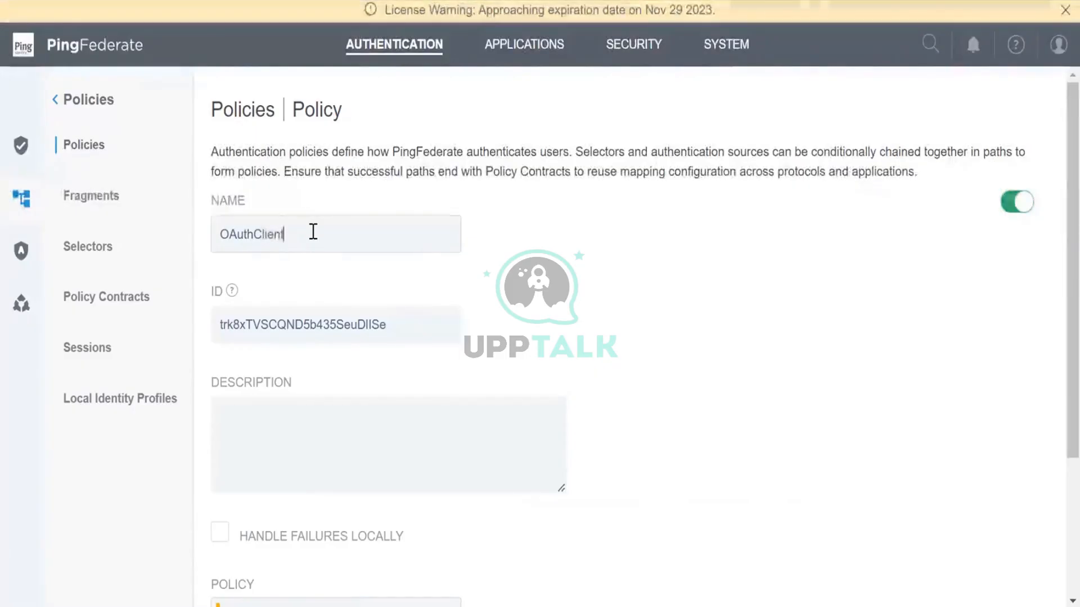
pyautogui.write('SetPolic')
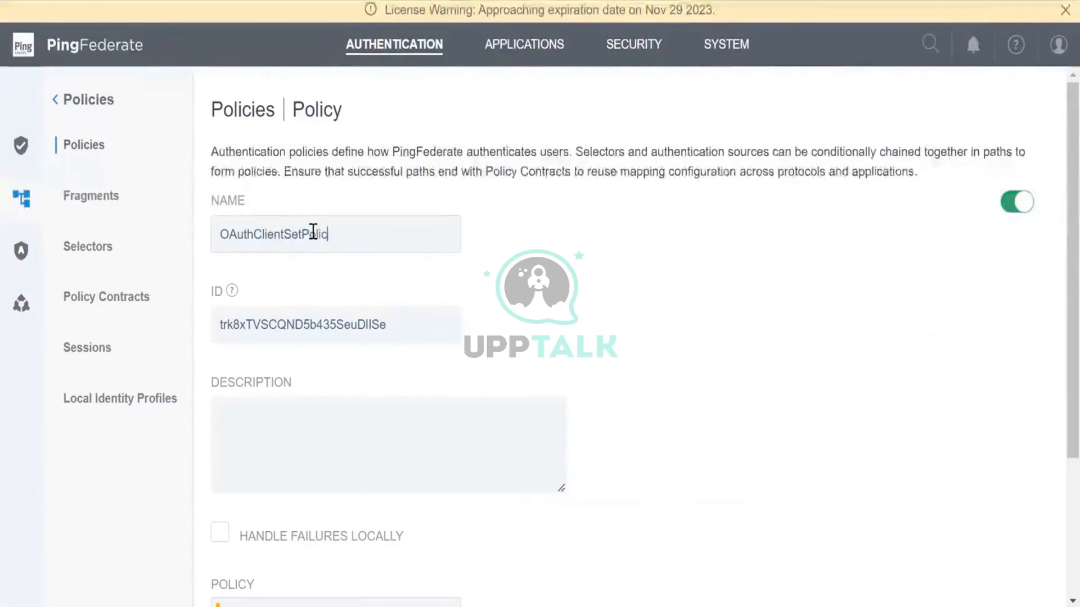
pyautogui.write('y')
pyautogui.scroll(-3, 437, 321)
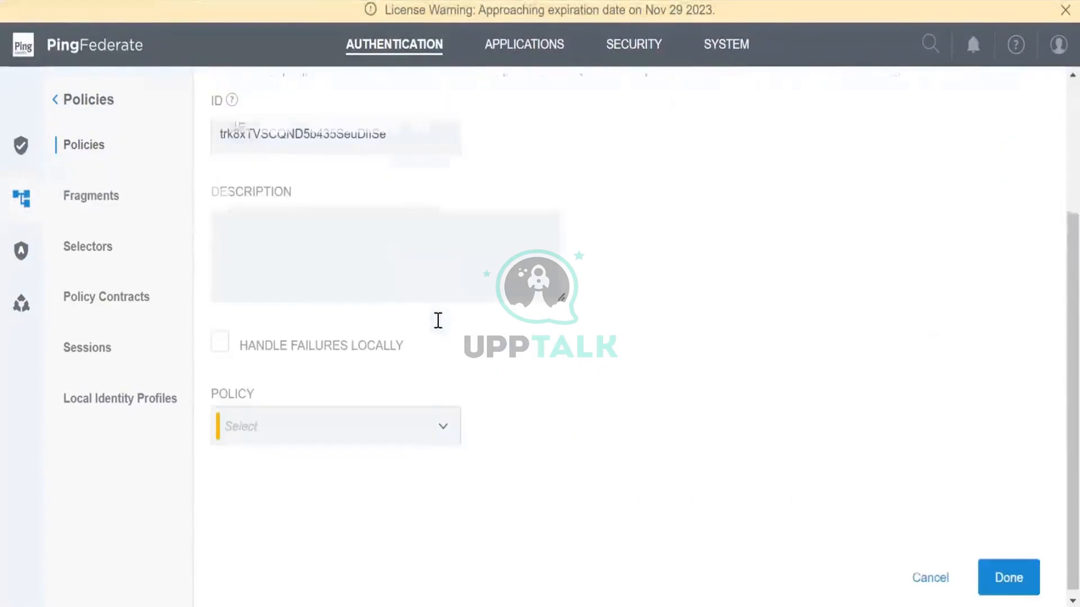
pyautogui.click(393, 419)
# - Make OAuthClientSetSelector the policy's first step and route its NO branch to HTTPBasic
pyautogui.scroll(-2, 388, 408)
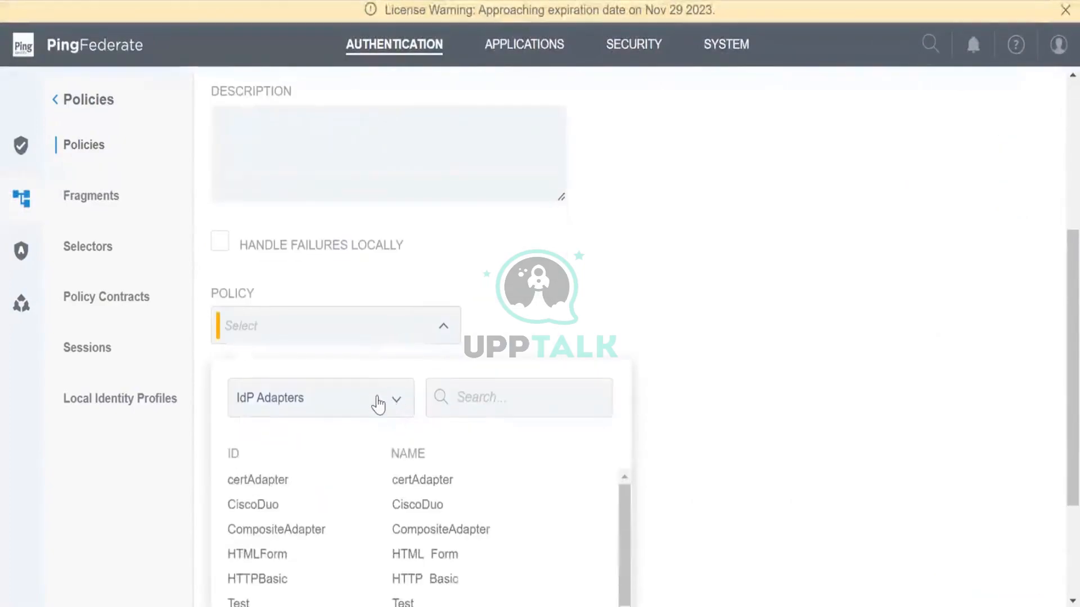
pyautogui.click(378, 402)
pyautogui.click(330, 460)
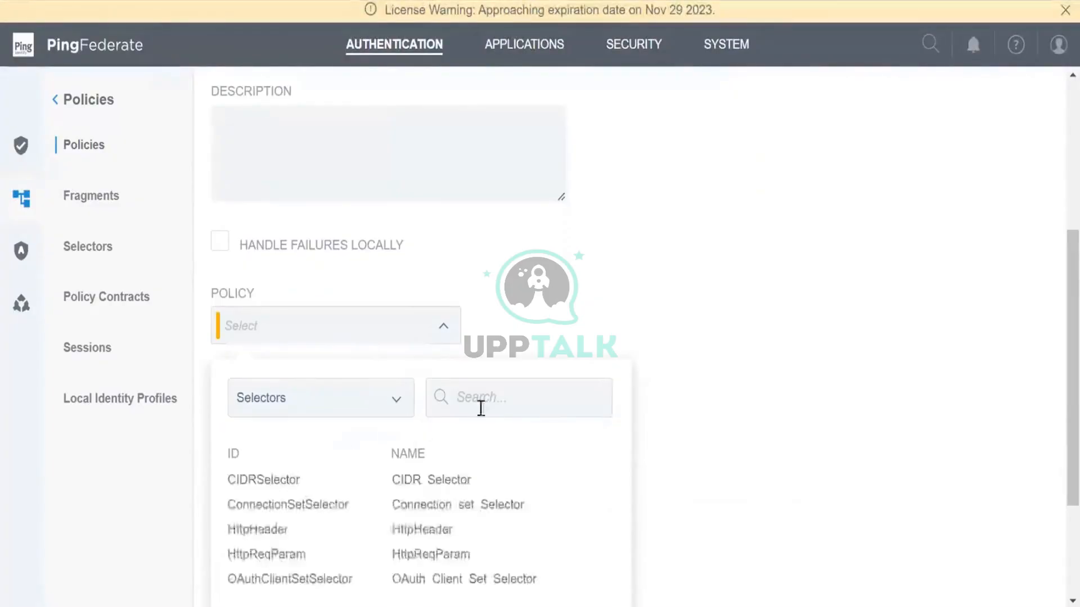
pyautogui.scroll(-3, 444, 455)
pyautogui.click(291, 408)
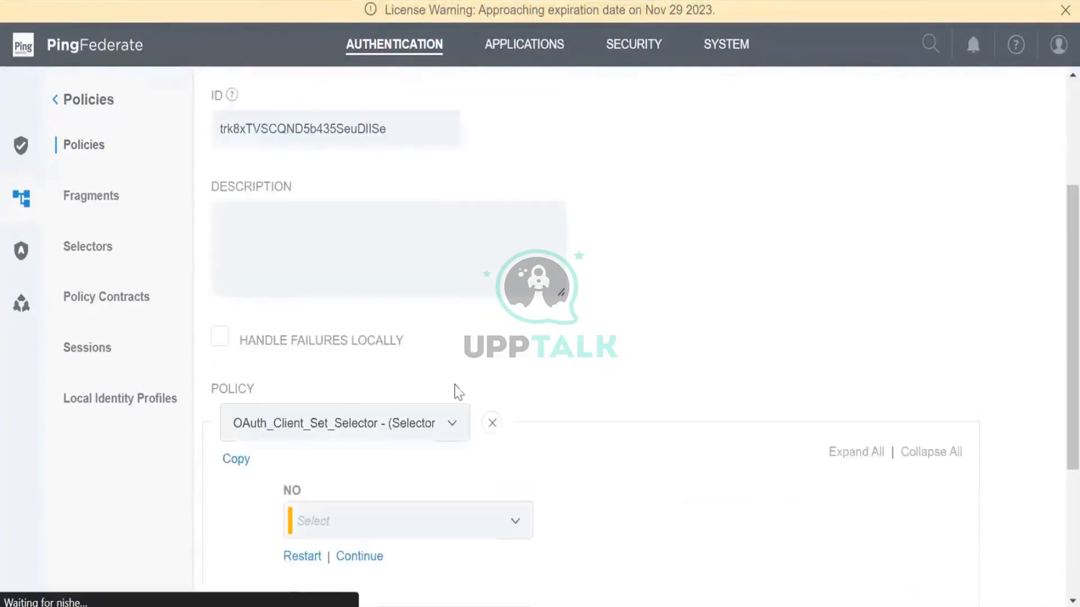
pyautogui.scroll(-3, 700, 368)
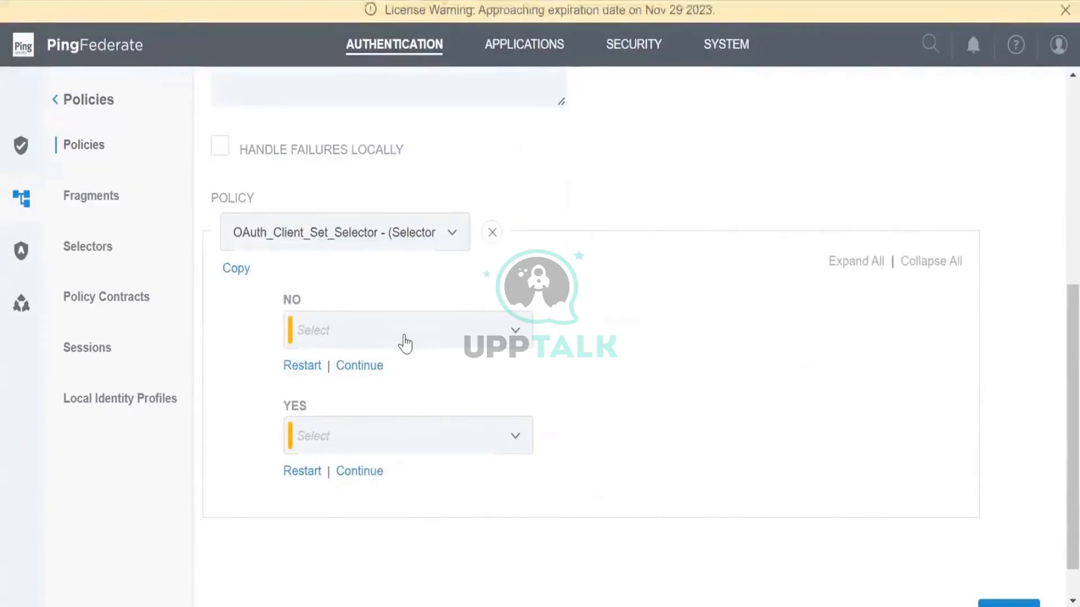
pyautogui.click(405, 343)
pyautogui.scroll(-1, 411, 484)
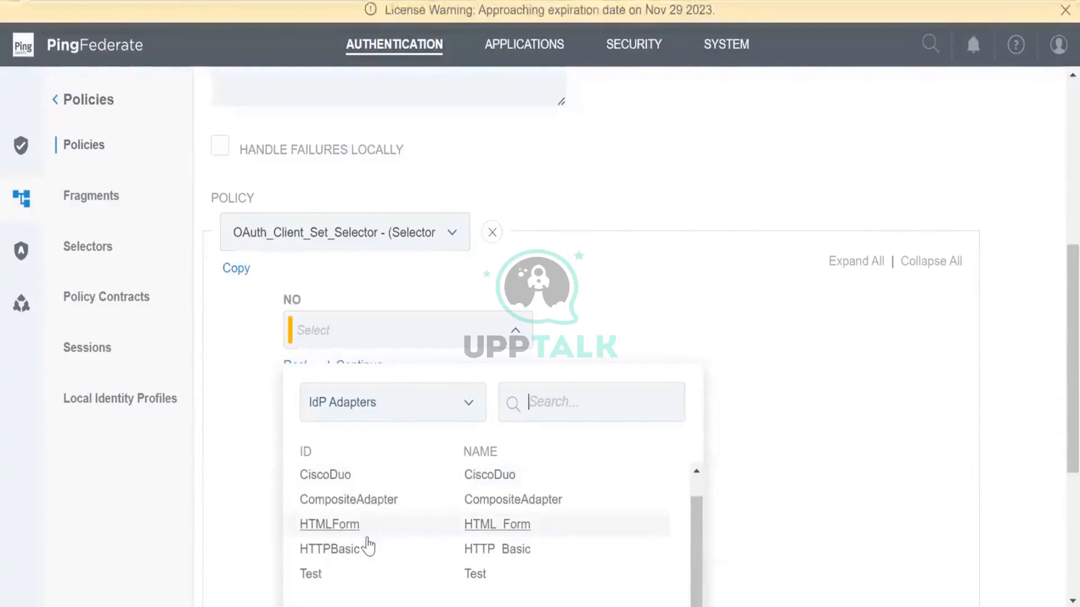
pyautogui.click(329, 549)
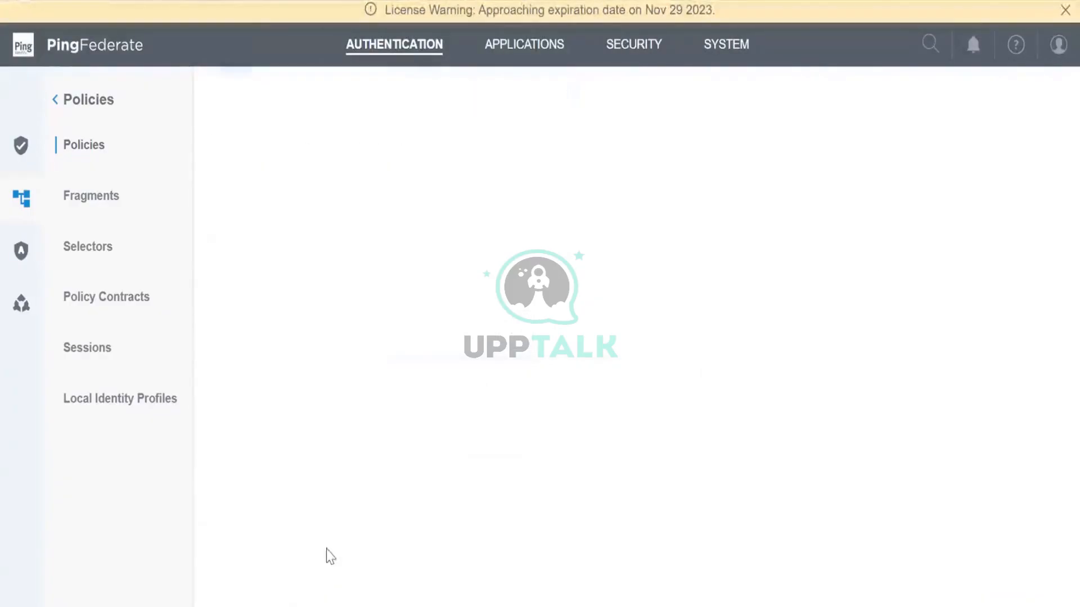
pyautogui.scroll(-3, 397, 404)
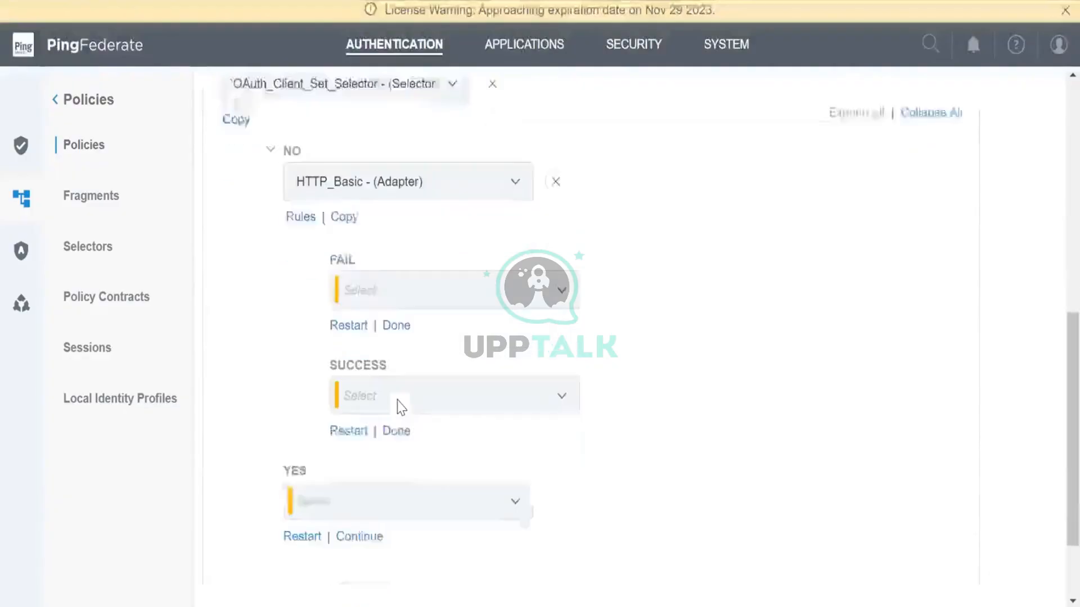
# - Set HTTP_Basic's FAIL branch to Done and route SUCCESS to the Policy1 contract
pyautogui.click(396, 283)
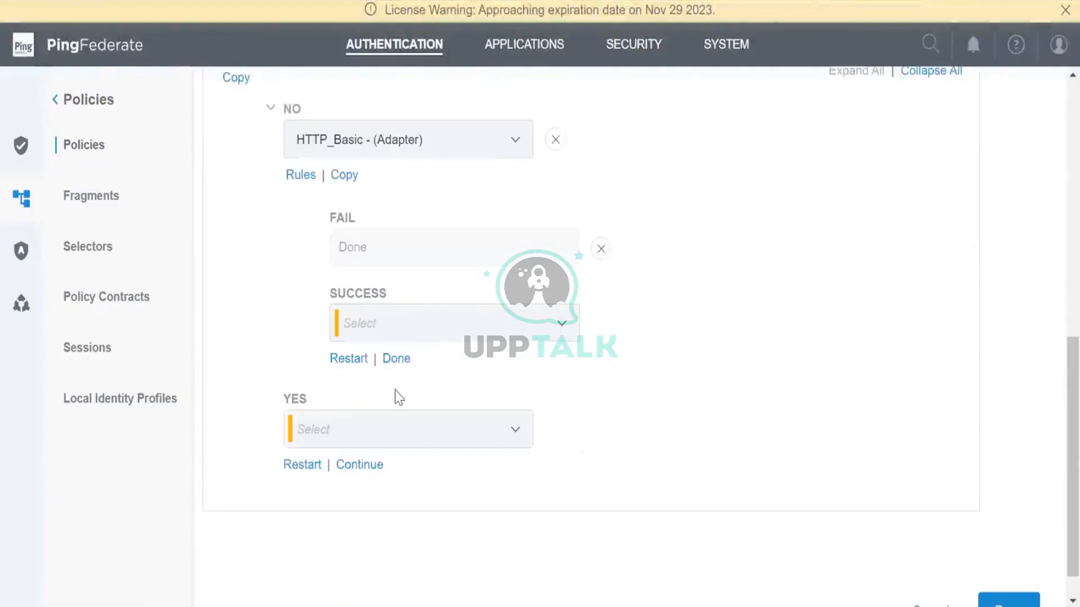
pyautogui.click(396, 358)
pyautogui.click(371, 411)
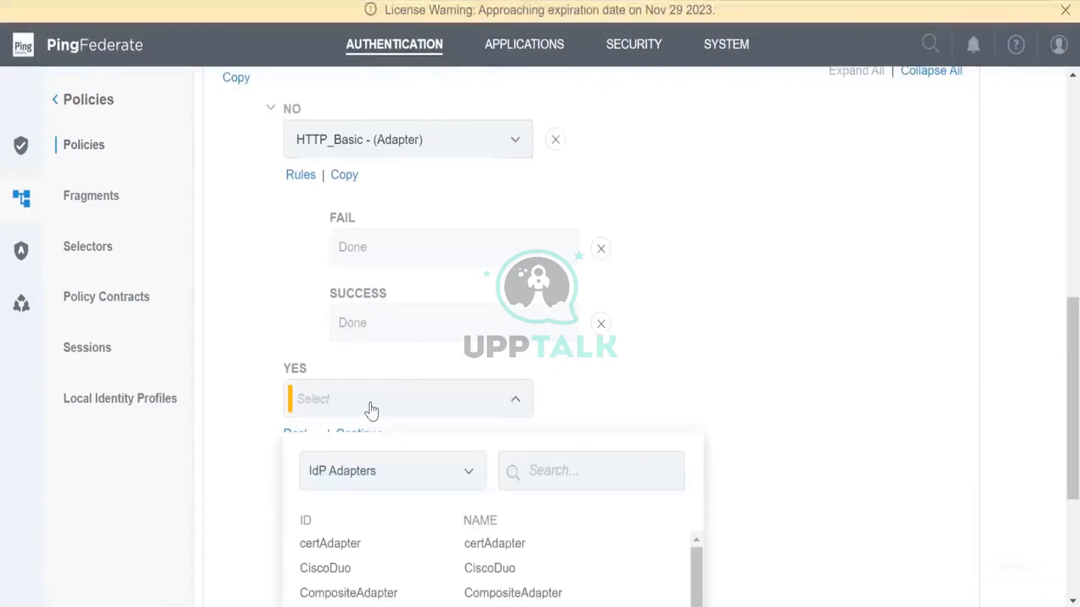
pyautogui.click(600, 323)
pyautogui.click(411, 335)
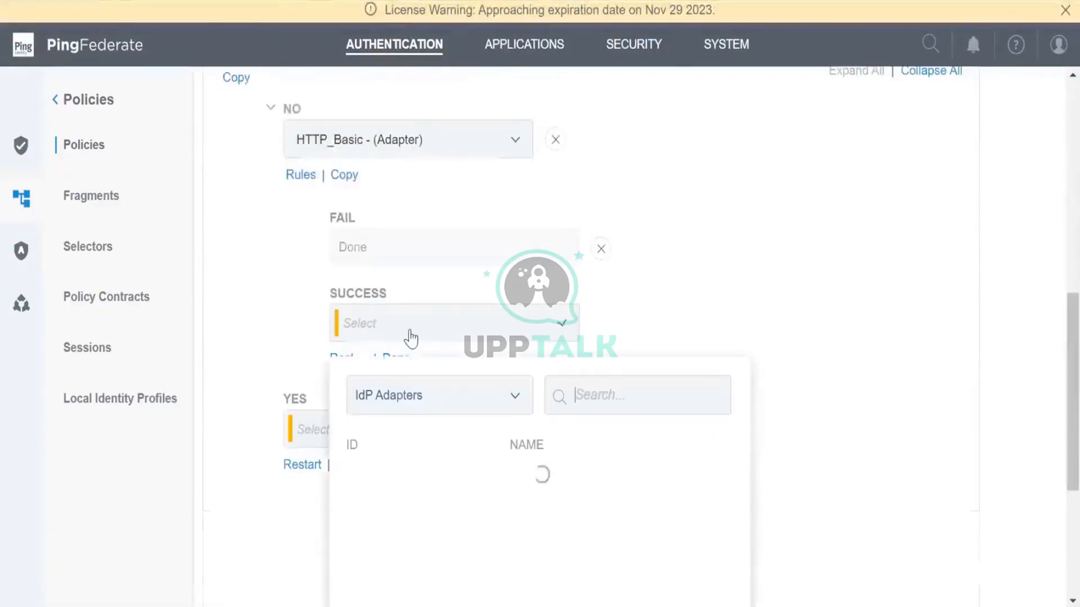
pyautogui.click(421, 402)
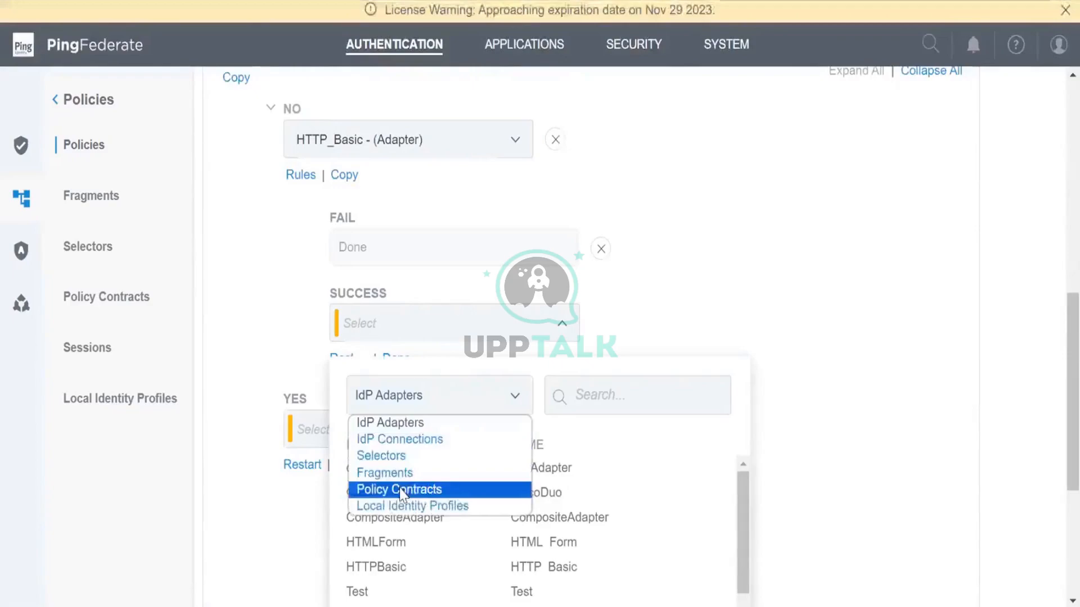
pyautogui.click(400, 487)
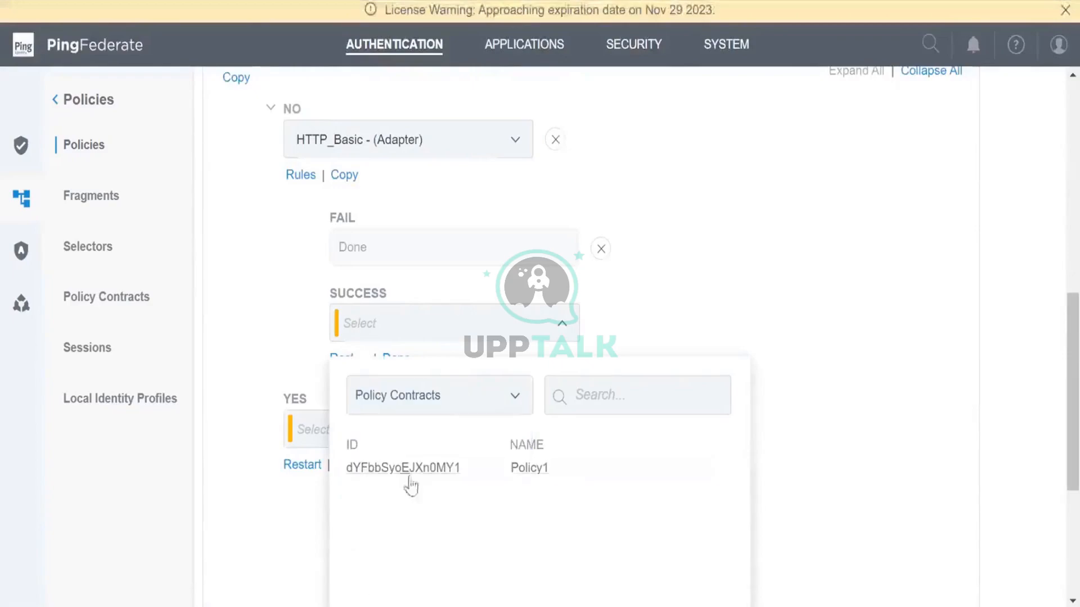
pyautogui.click(436, 472)
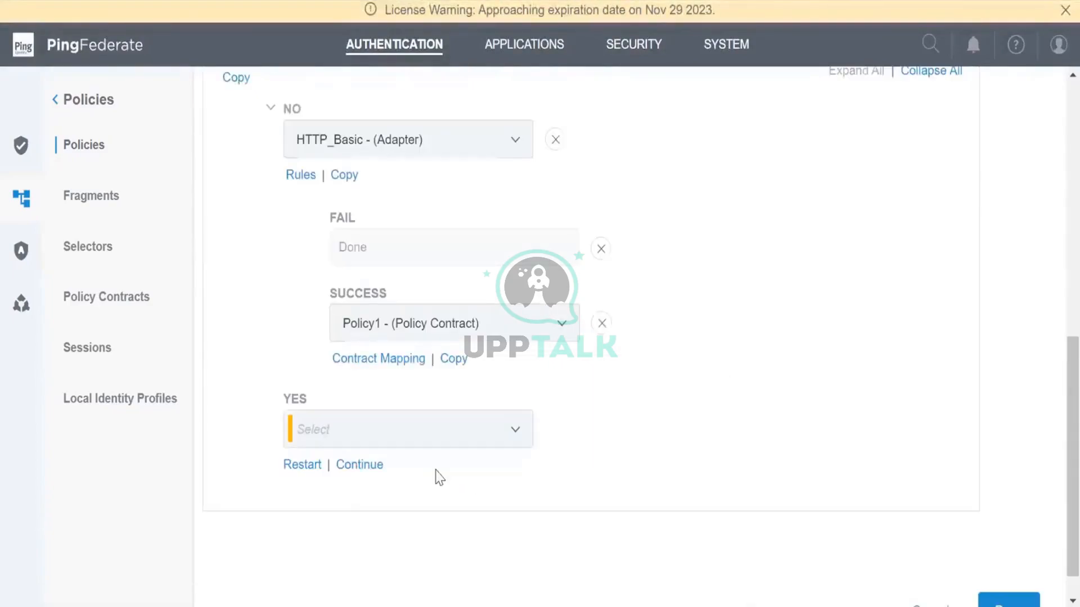
# - Confirm Policy1 as the success outcome and open its Contract Mapping
pyautogui.click(558, 325)
pyautogui.click(441, 404)
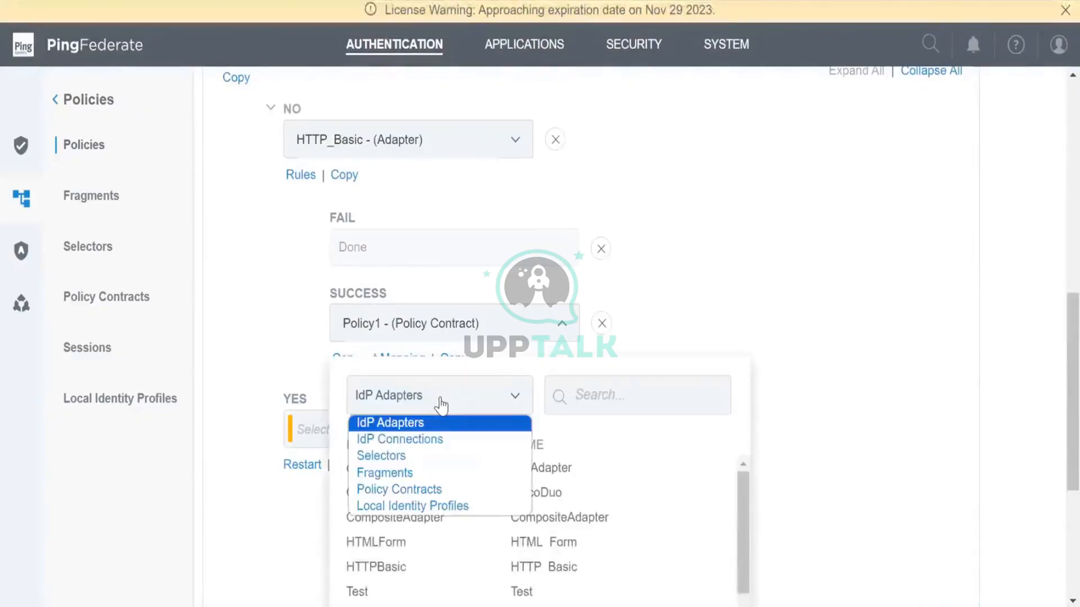
pyautogui.click(404, 488)
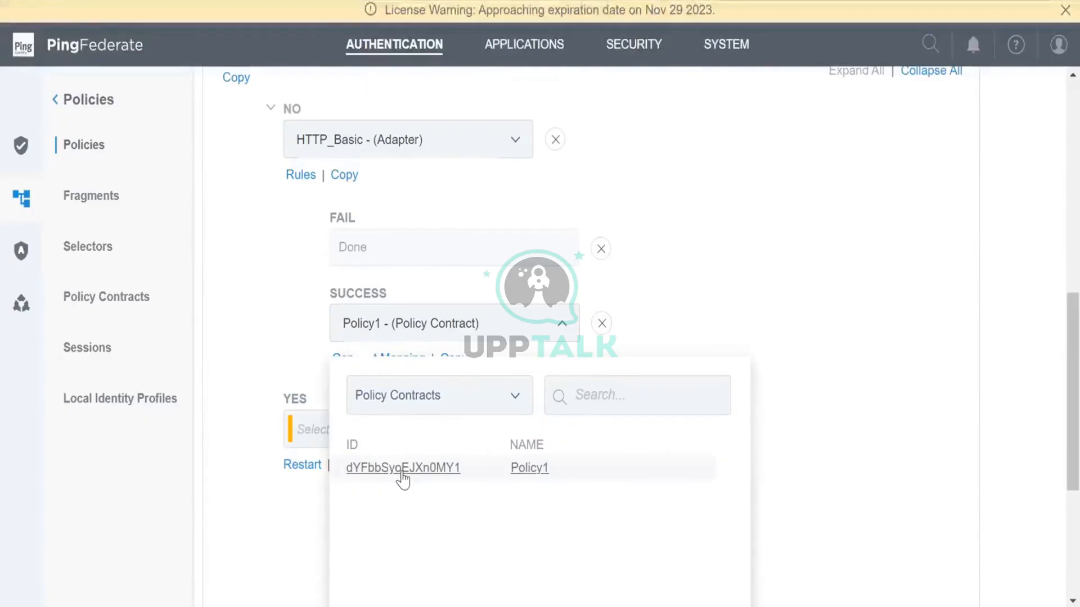
pyautogui.click(424, 471)
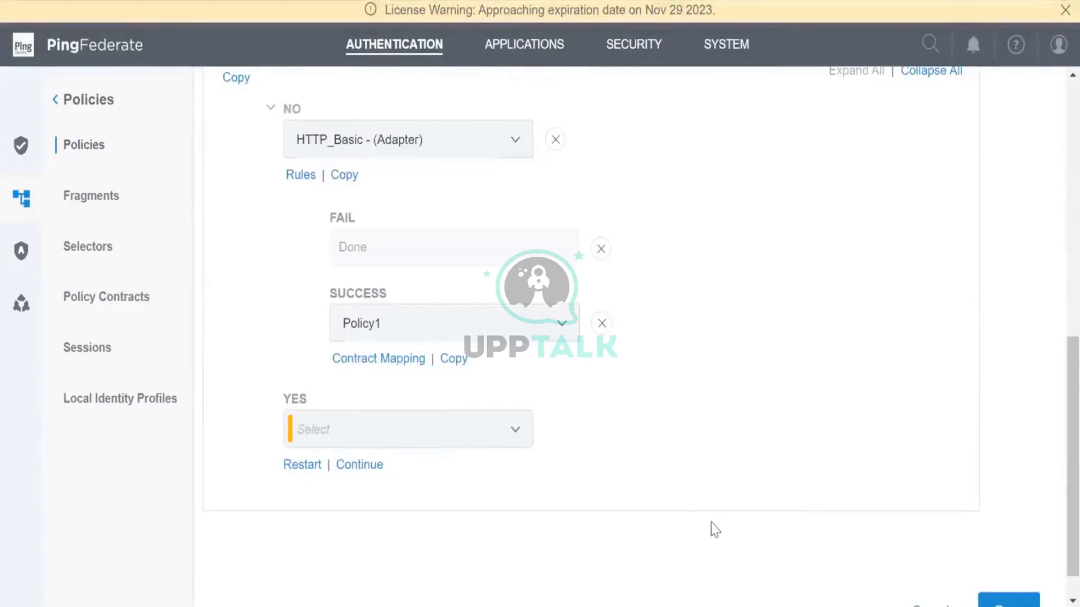
pyautogui.click(381, 324)
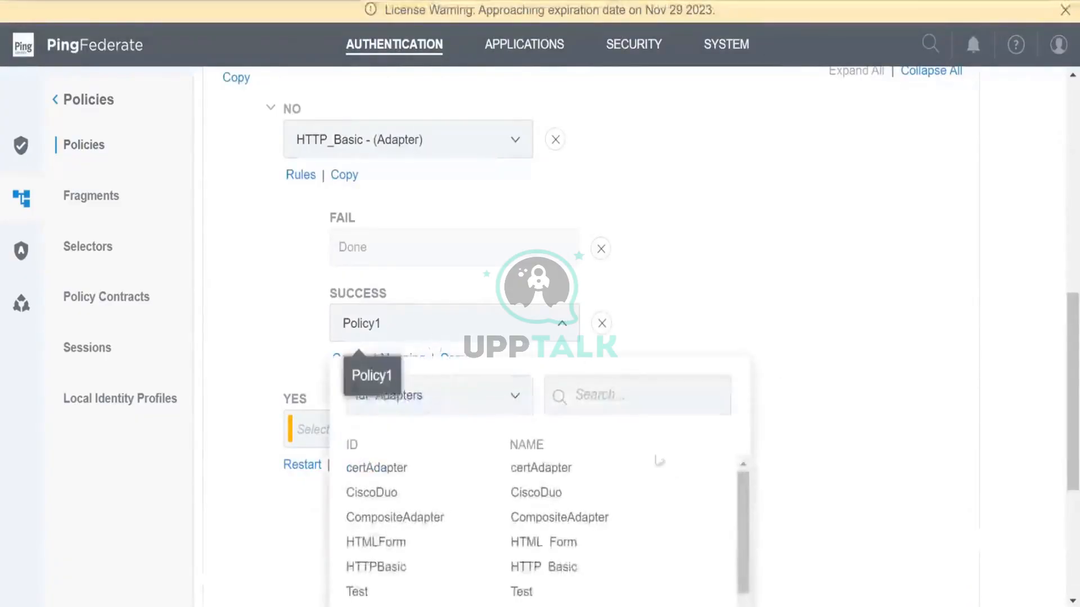
pyautogui.scroll(-1, 661, 484)
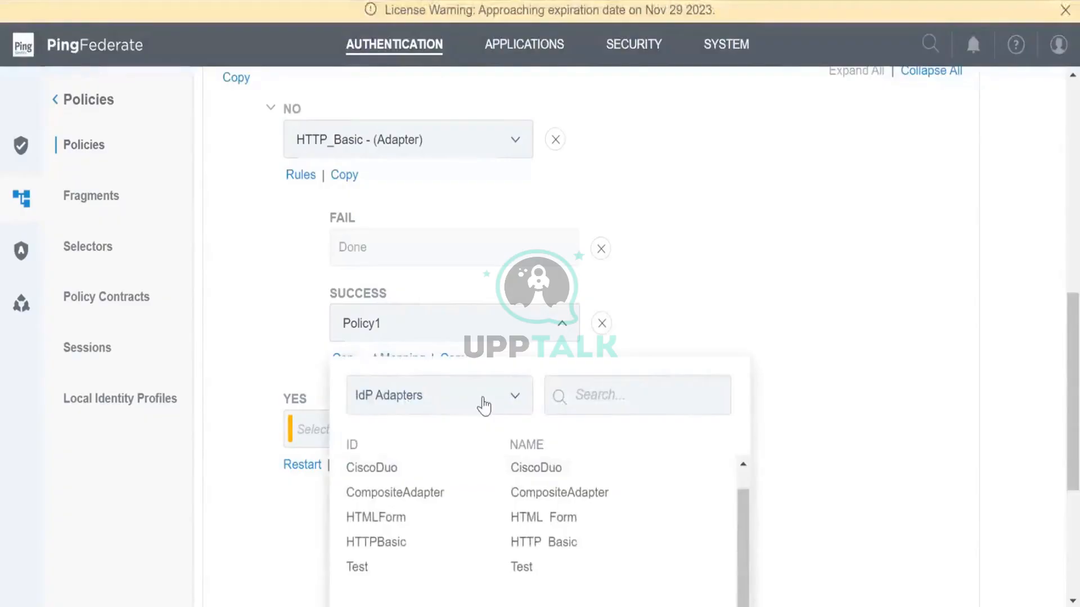
pyautogui.click(483, 405)
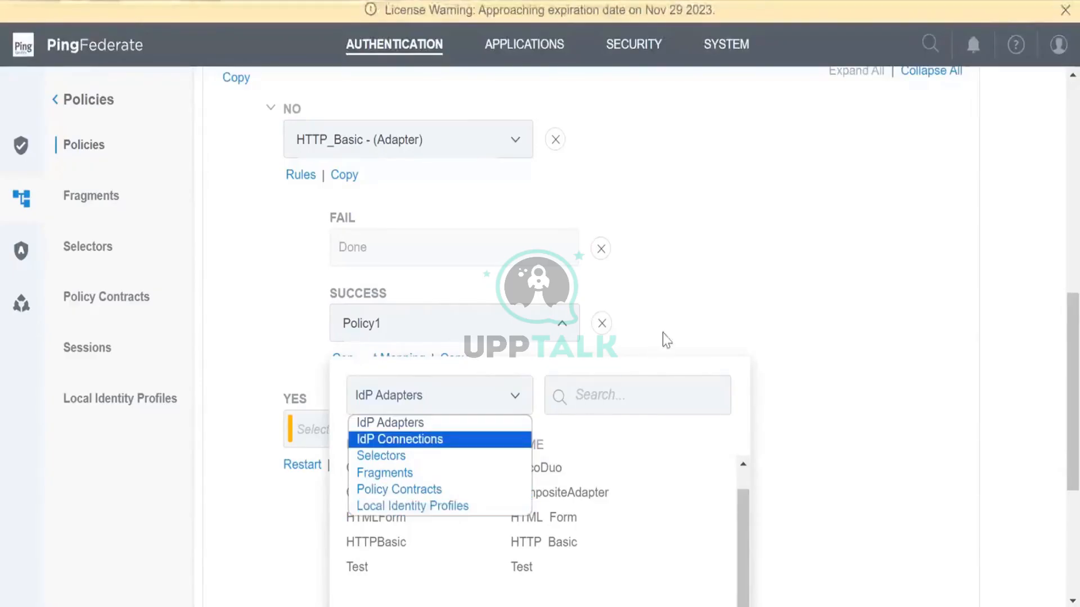
pyautogui.click(682, 307)
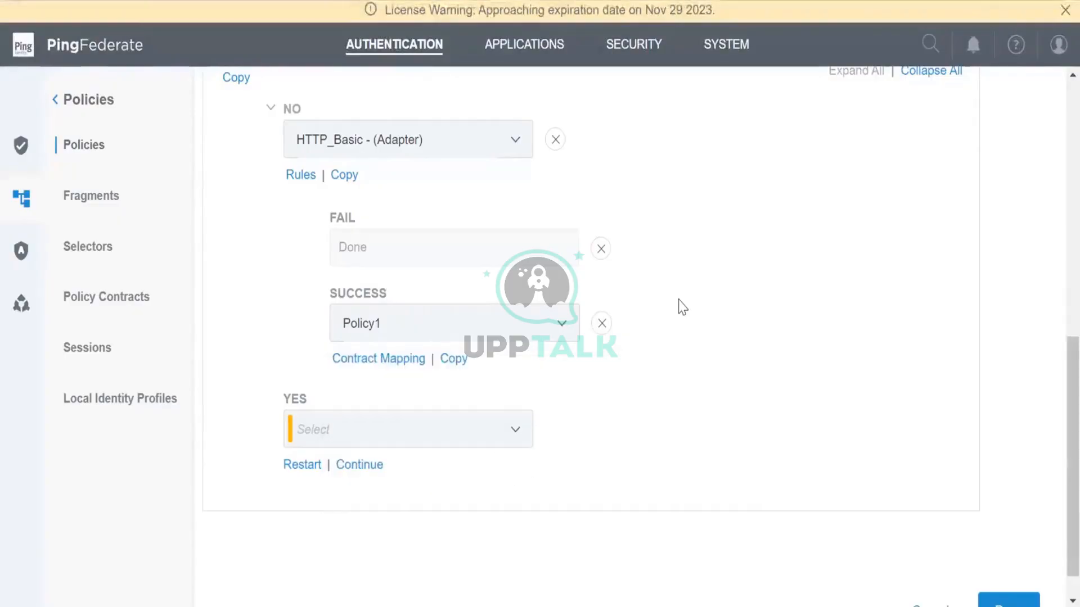
pyautogui.click(409, 360)
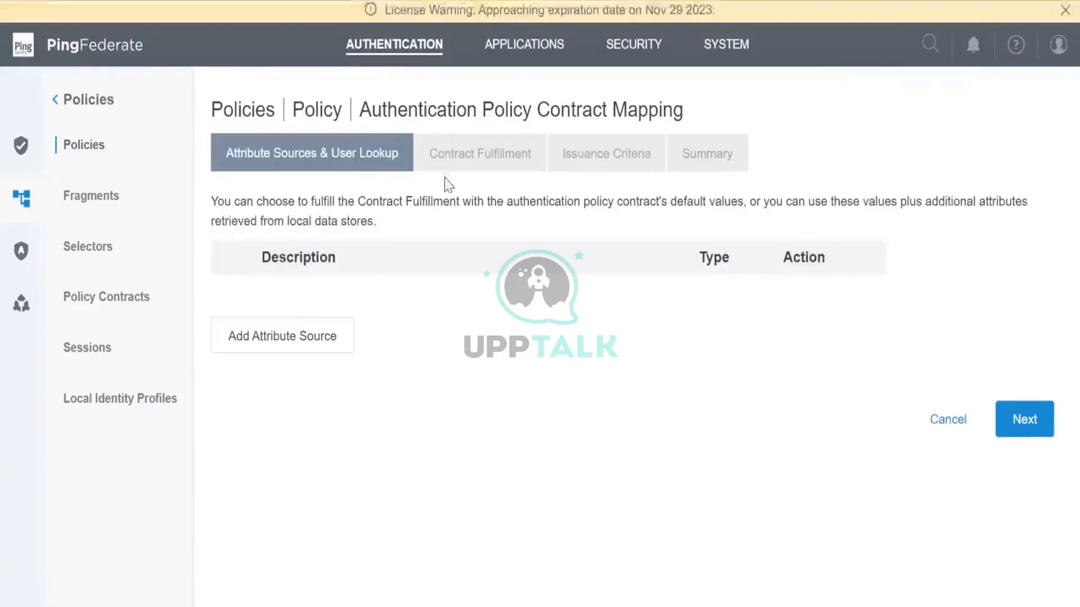
# - Map Policy1's subject to the HTTPBasic adapter's username and save the contract mapping
pyautogui.click(1038, 425)
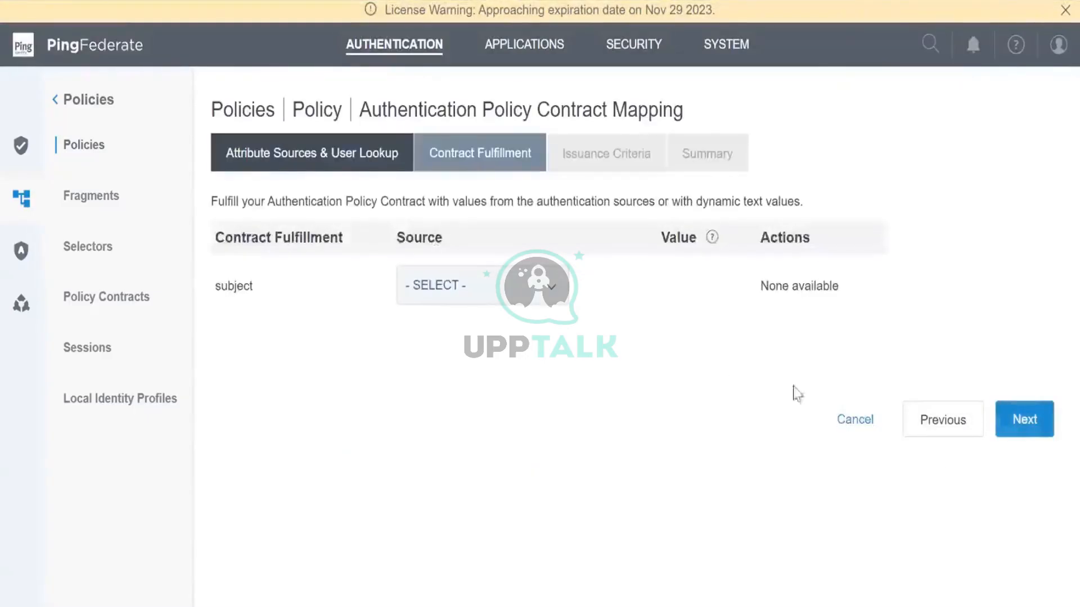
pyautogui.click(494, 308)
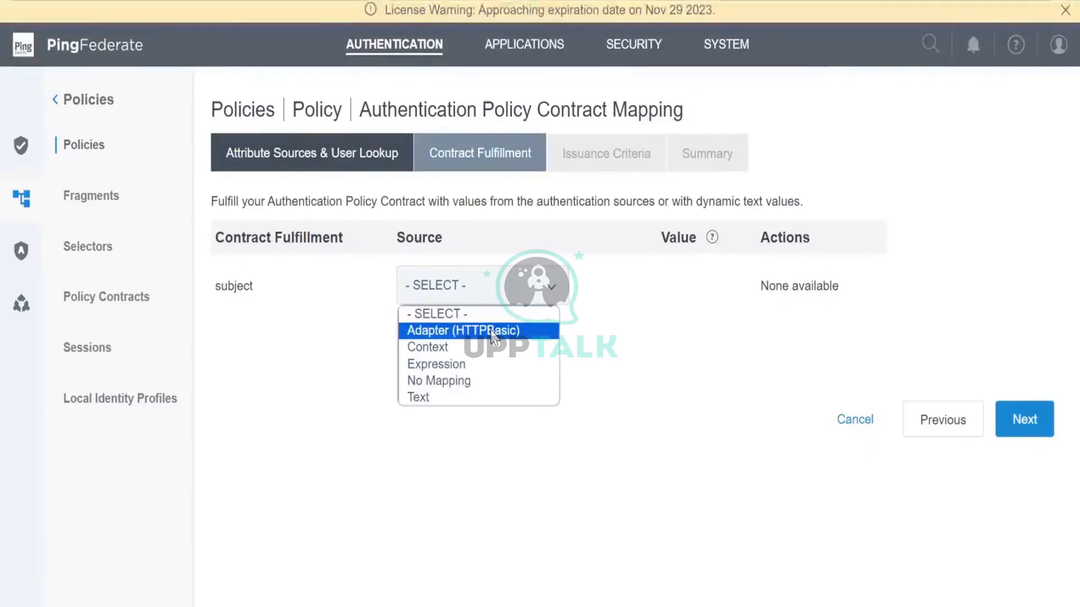
pyautogui.click(494, 332)
pyautogui.click(624, 289)
pyautogui.click(650, 334)
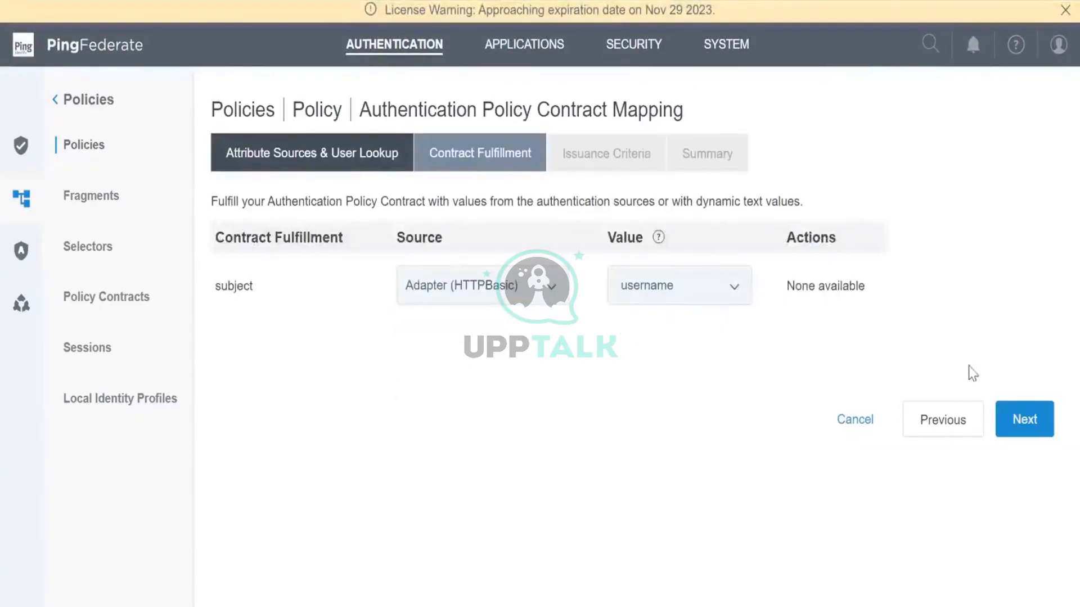
pyautogui.click(1022, 418)
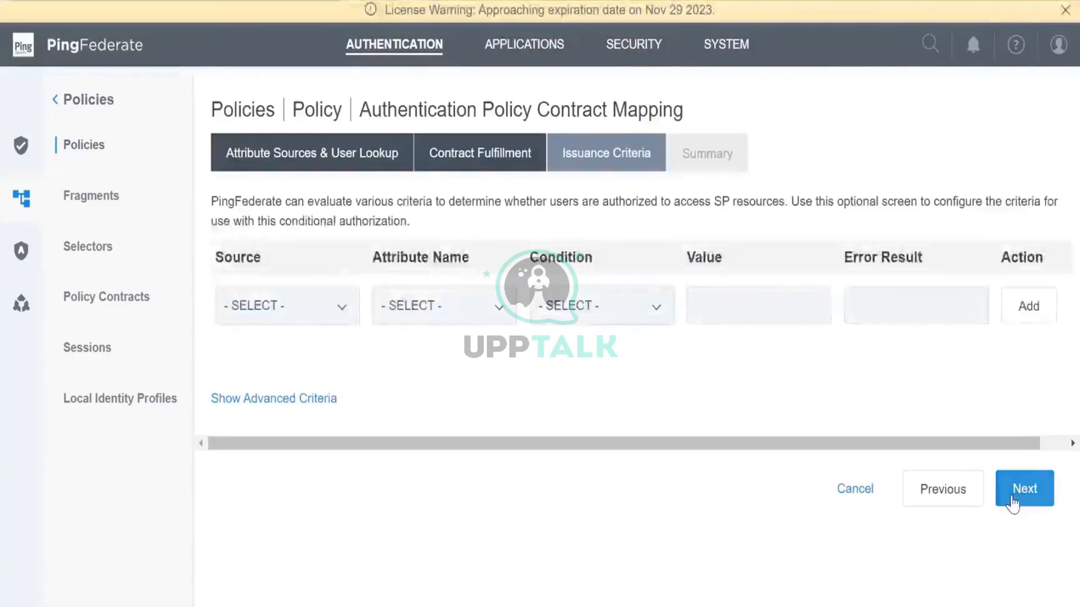
pyautogui.click(1014, 500)
pyautogui.click(1005, 579)
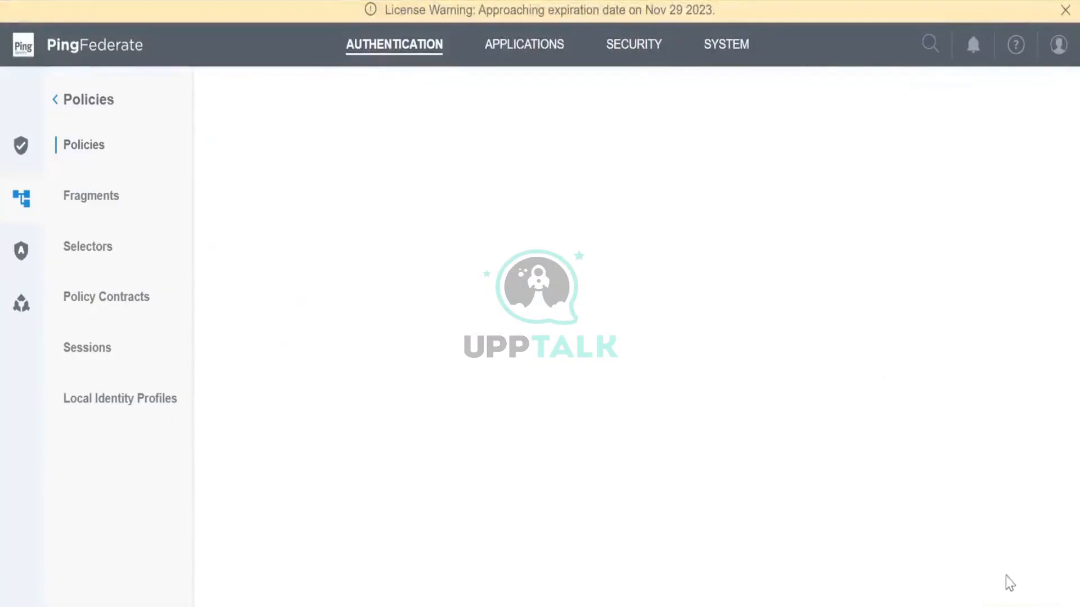
pyautogui.scroll(-10, 737, 450)
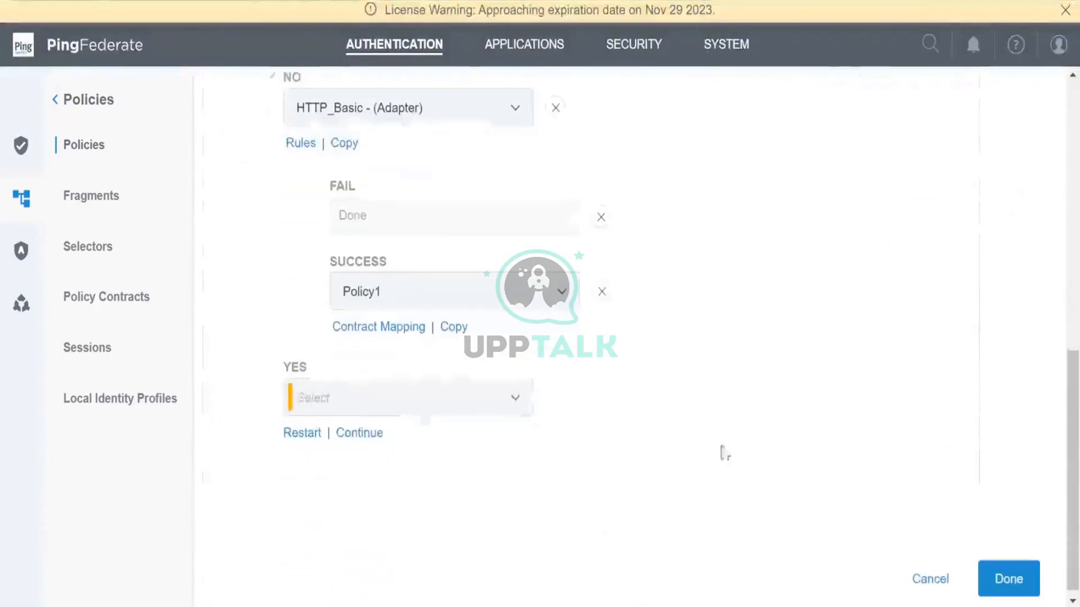
# - Route the YES branch to the HTMLForm adapter and end its failure path with Done
pyautogui.click(371, 405)
pyautogui.scroll(-4, 391, 433)
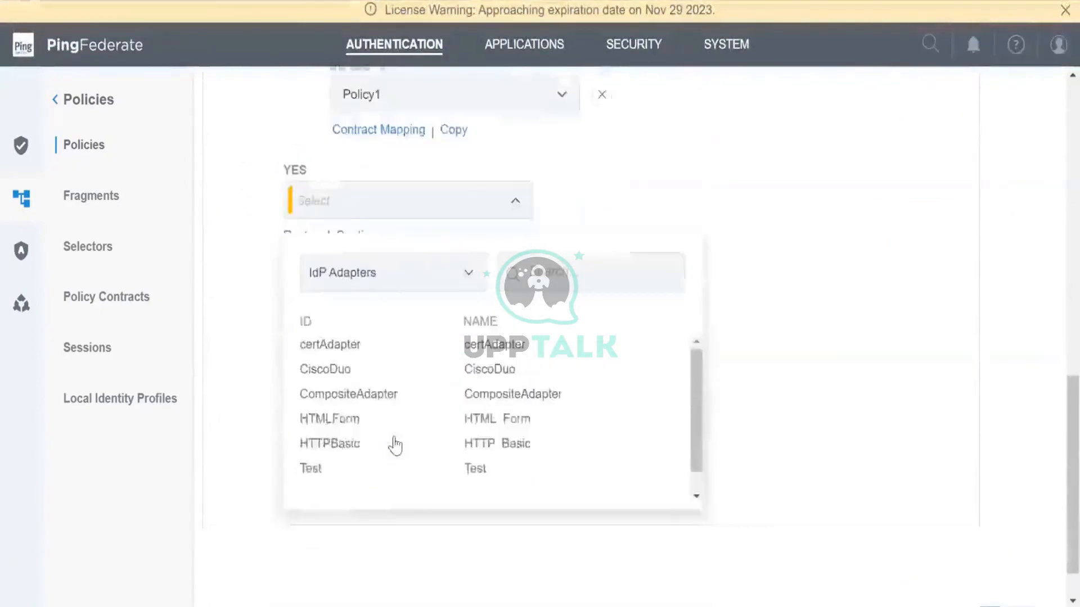
pyautogui.click(337, 420)
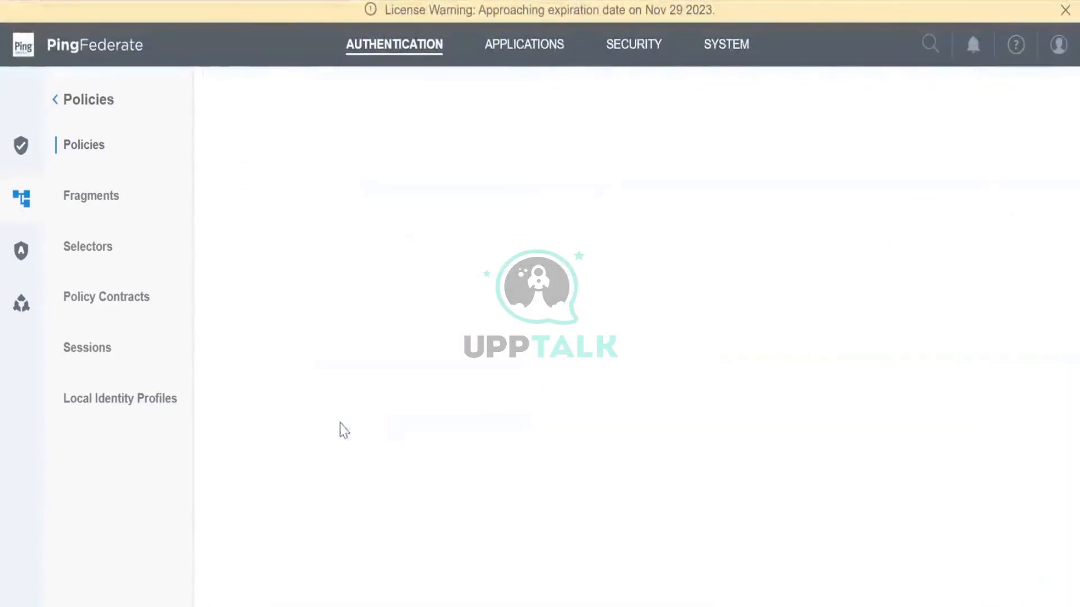
pyautogui.scroll(-2, 537, 388)
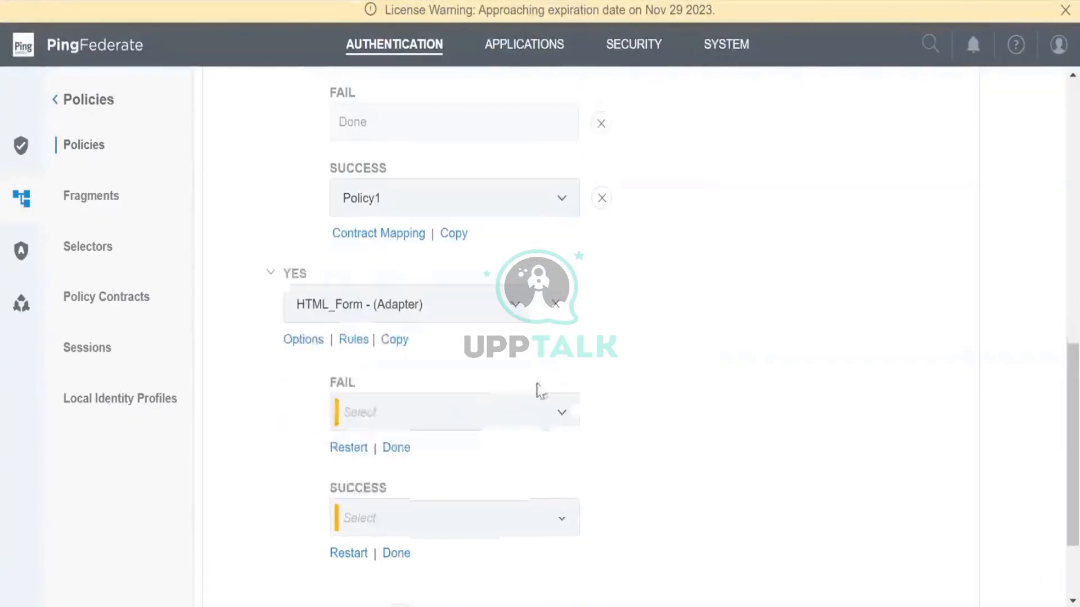
pyautogui.click(366, 414)
pyautogui.click(583, 399)
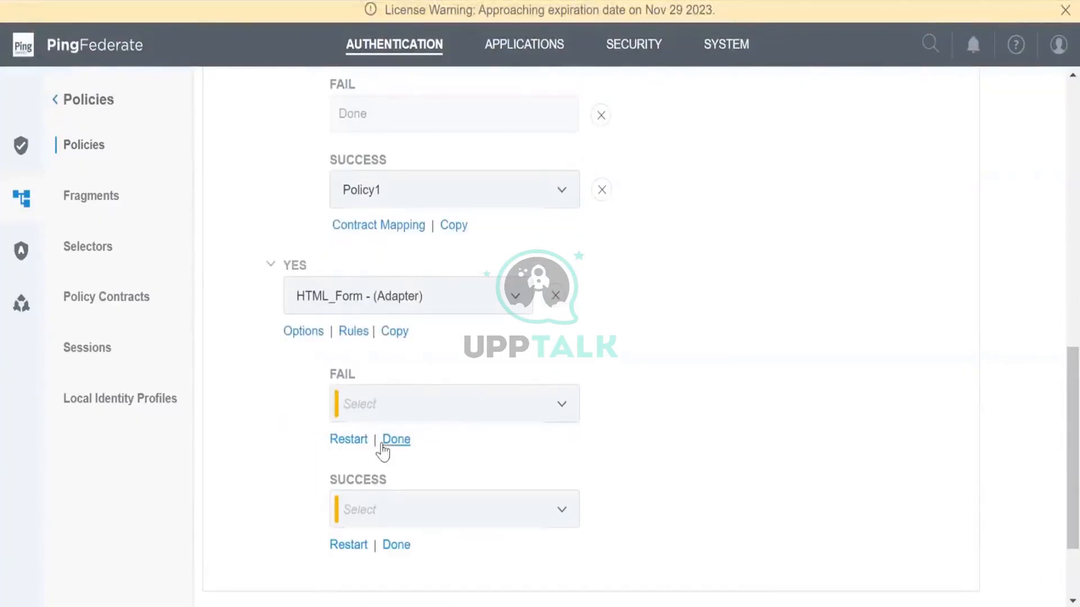
pyautogui.click(396, 439)
# - Send YES-branch successes to Policy Contracts > Policy1 and start its contract mapping
pyautogui.scroll(-2, 408, 433)
pyautogui.click(410, 393)
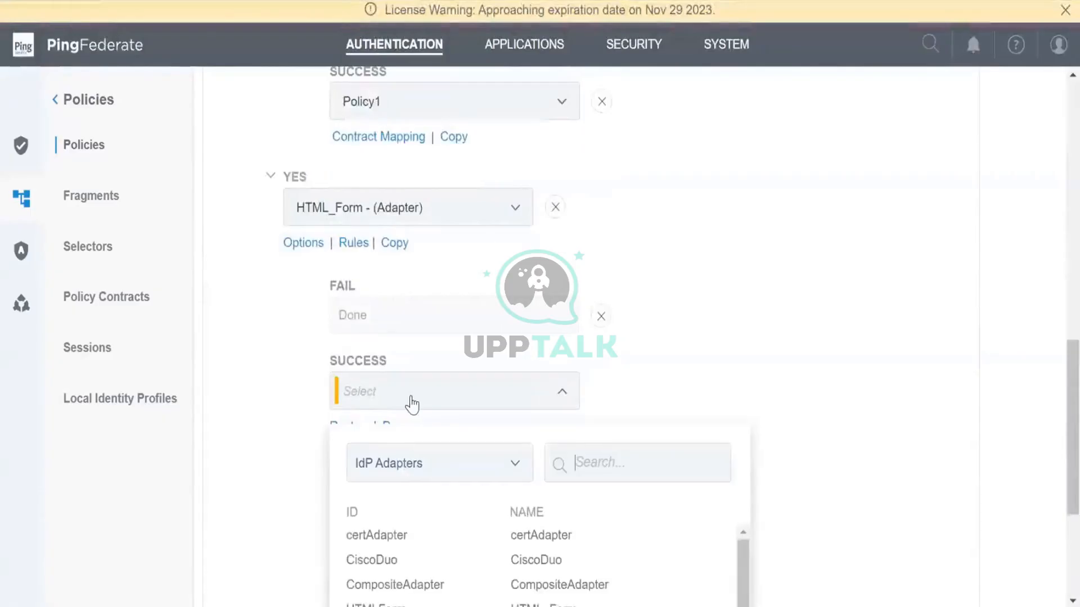
pyautogui.scroll(-2, 421, 393)
pyautogui.click(421, 371)
pyautogui.click(400, 462)
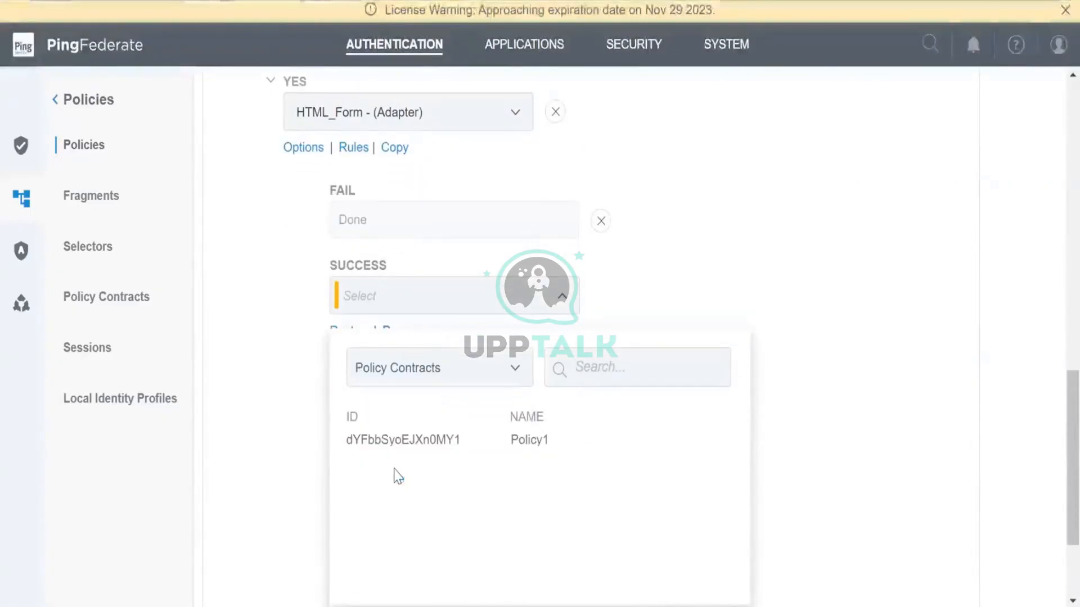
pyautogui.click(406, 444)
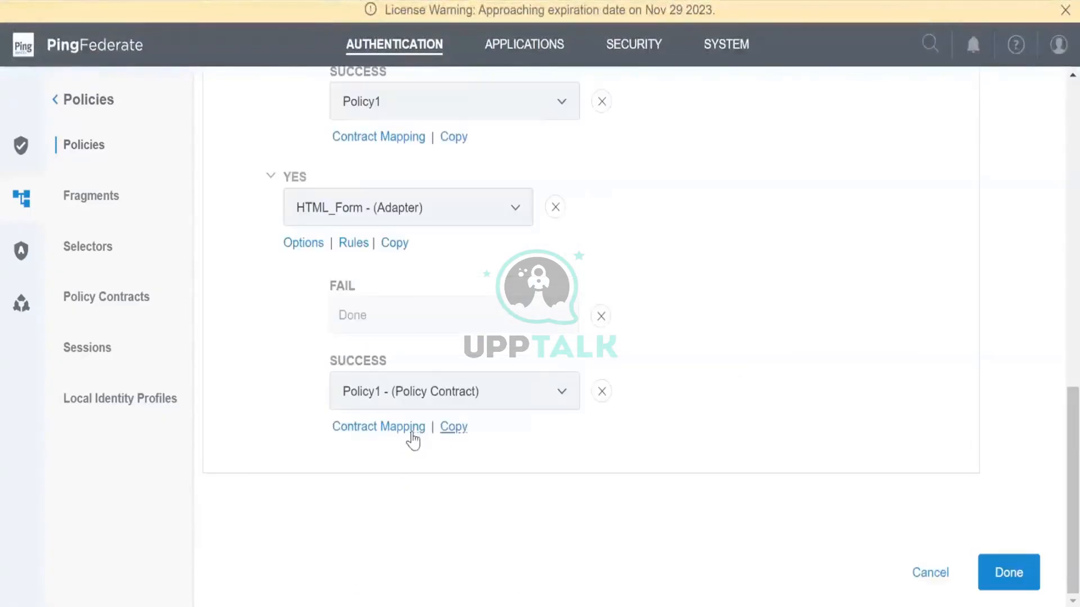
pyautogui.click(410, 431)
pyautogui.click(1022, 420)
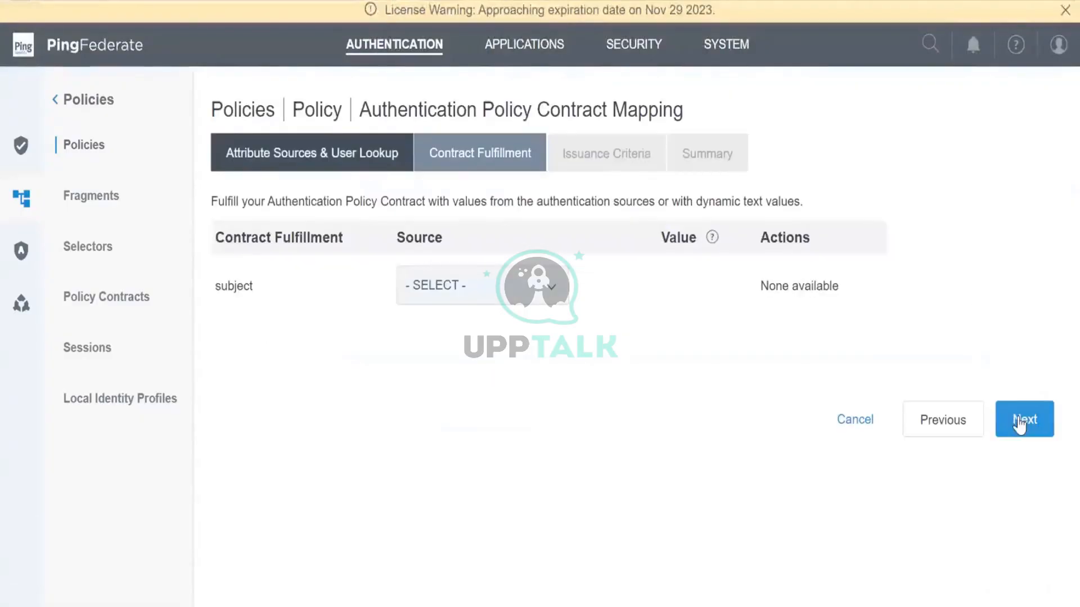
# - Fill Policy1's subject from the HTMLForm adapter's username attribute and save the mapping
pyautogui.click(501, 299)
pyautogui.click(478, 330)
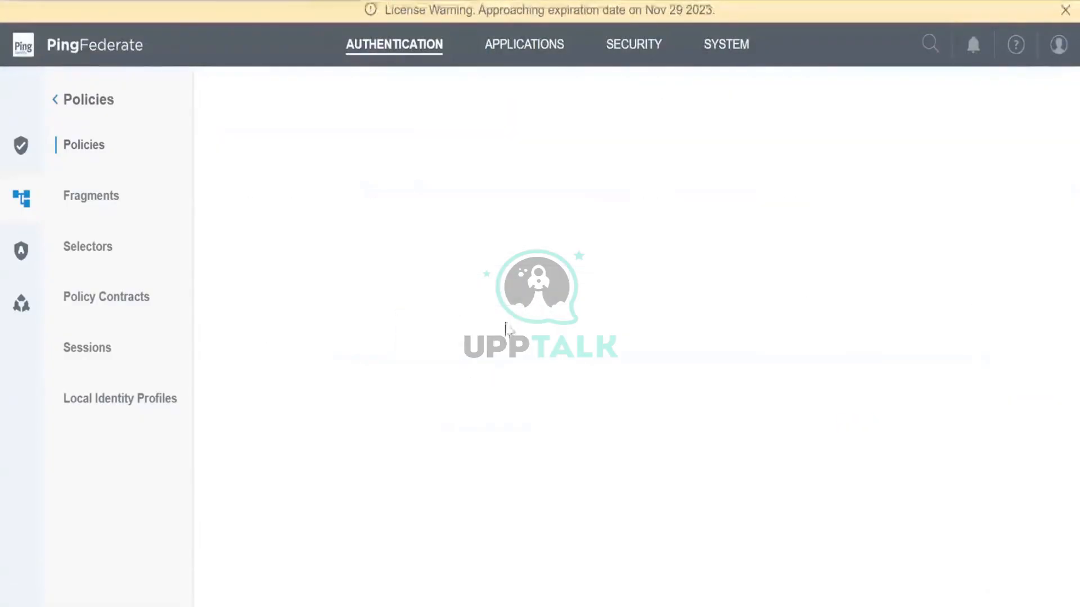
pyautogui.click(647, 287)
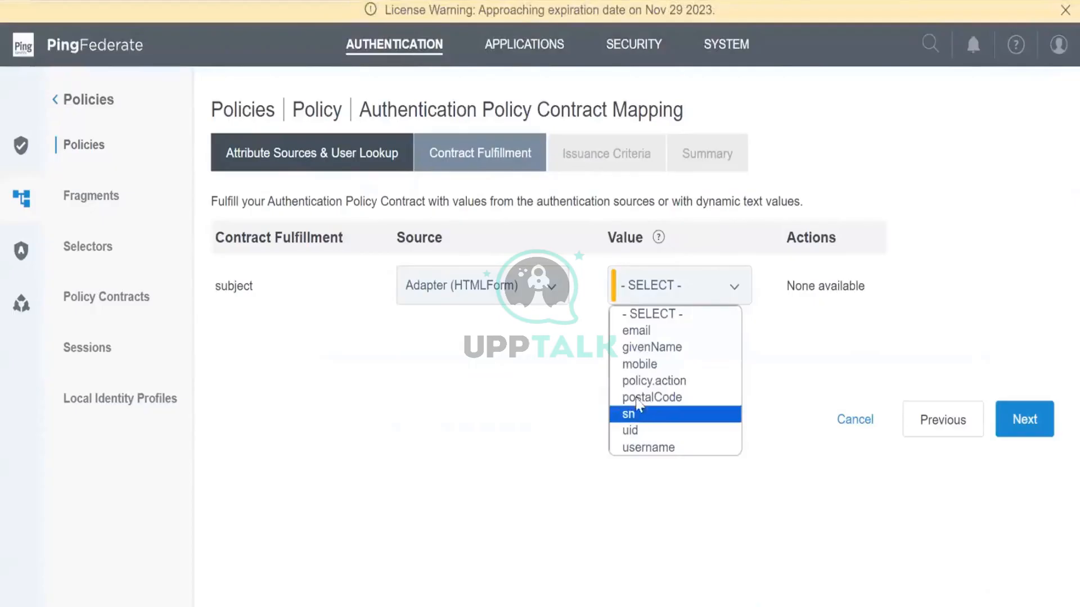
pyautogui.click(661, 448)
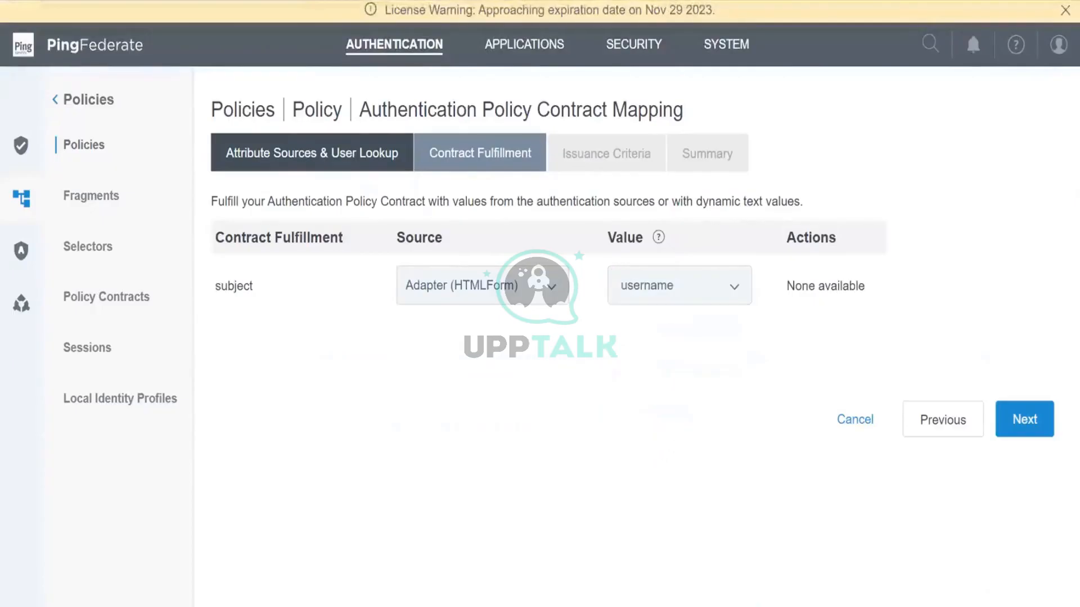
pyautogui.click(1014, 434)
pyautogui.click(1011, 503)
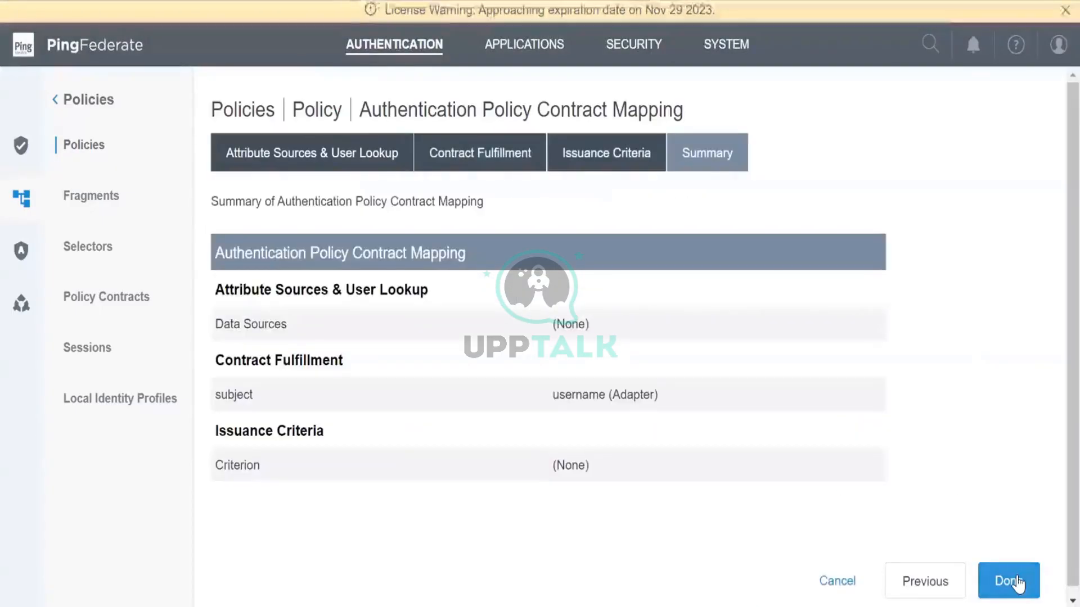
pyautogui.click(1008, 581)
pyautogui.scroll(-5, 737, 422)
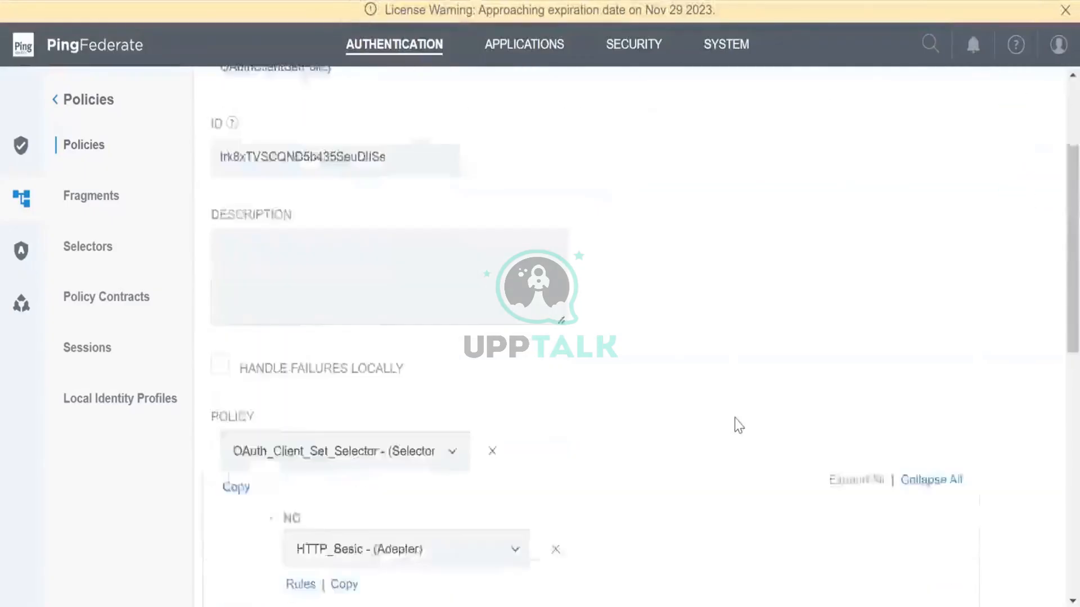
pyautogui.scroll(-4, 738, 425)
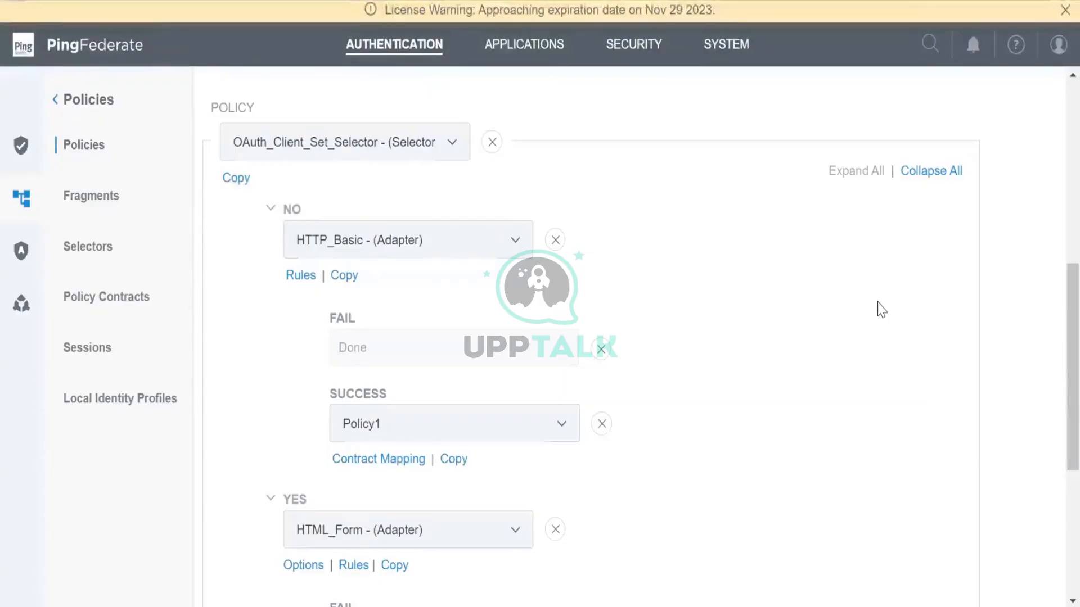
pyautogui.scroll(-5, 881, 309)
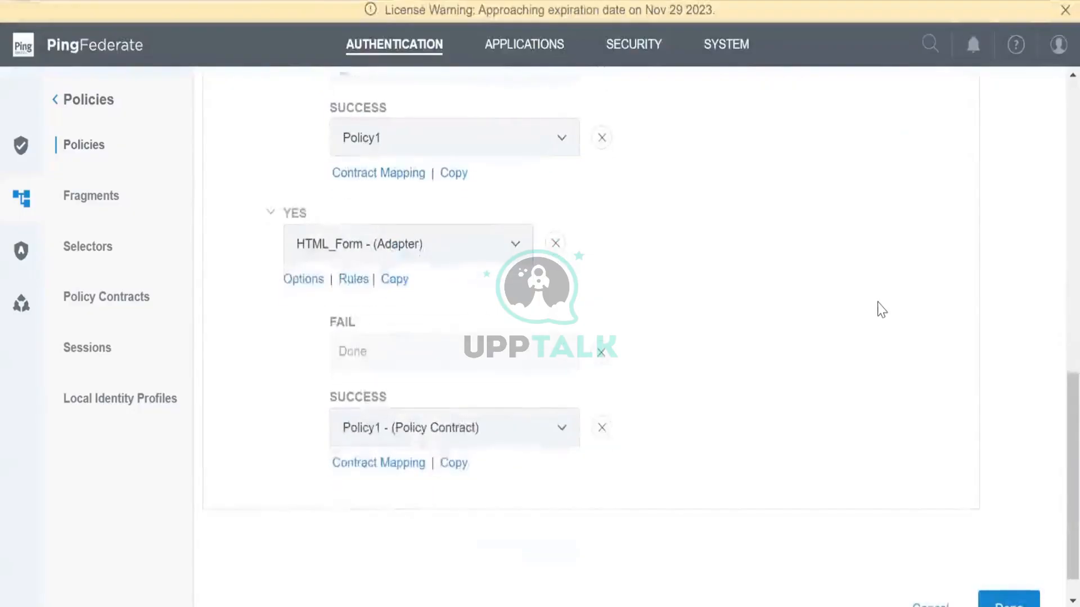
pyautogui.scroll(3, 881, 309)
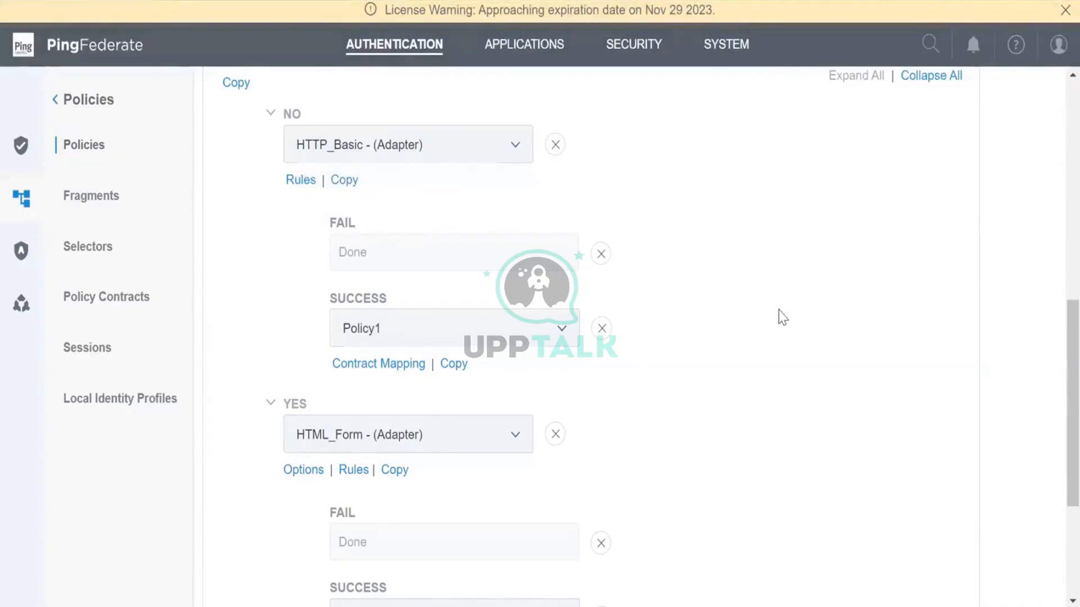
pyautogui.scroll(-4, 1006, 470)
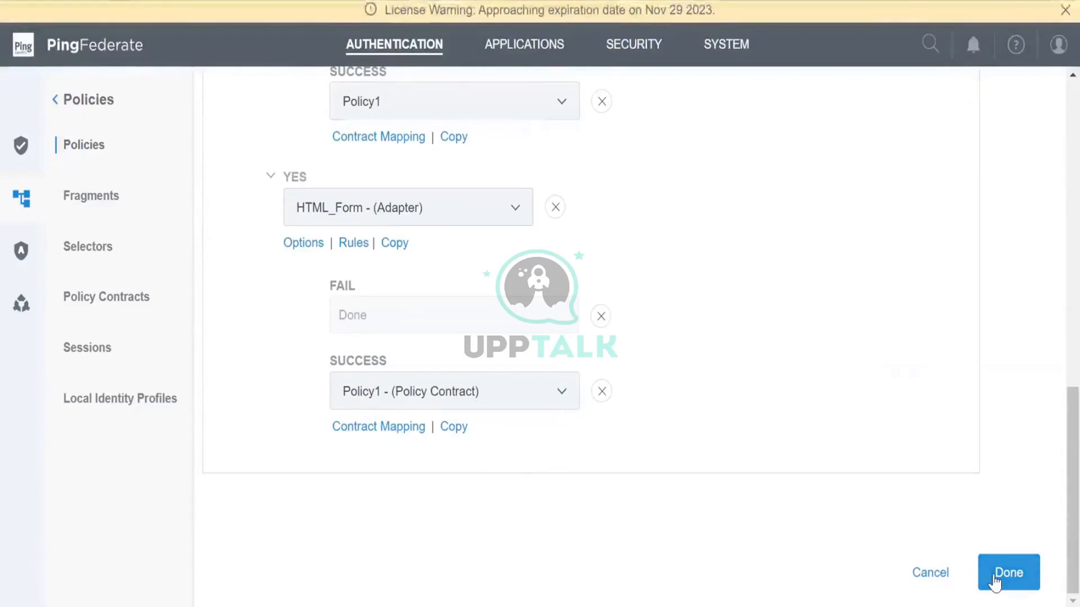
pyautogui.scroll(5, 835, 531)
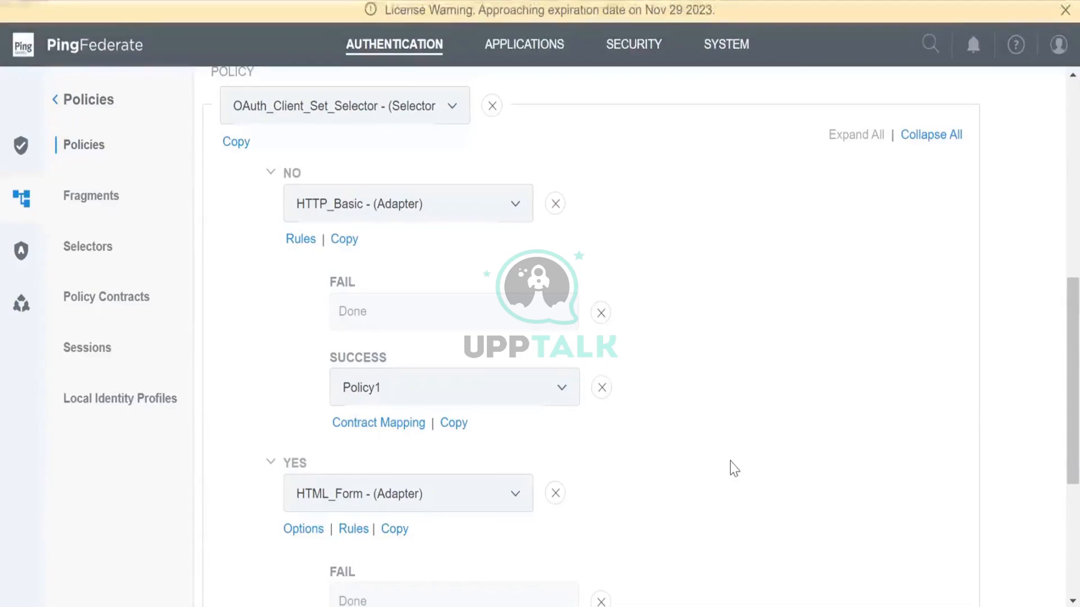
pyautogui.scroll(-2, 734, 469)
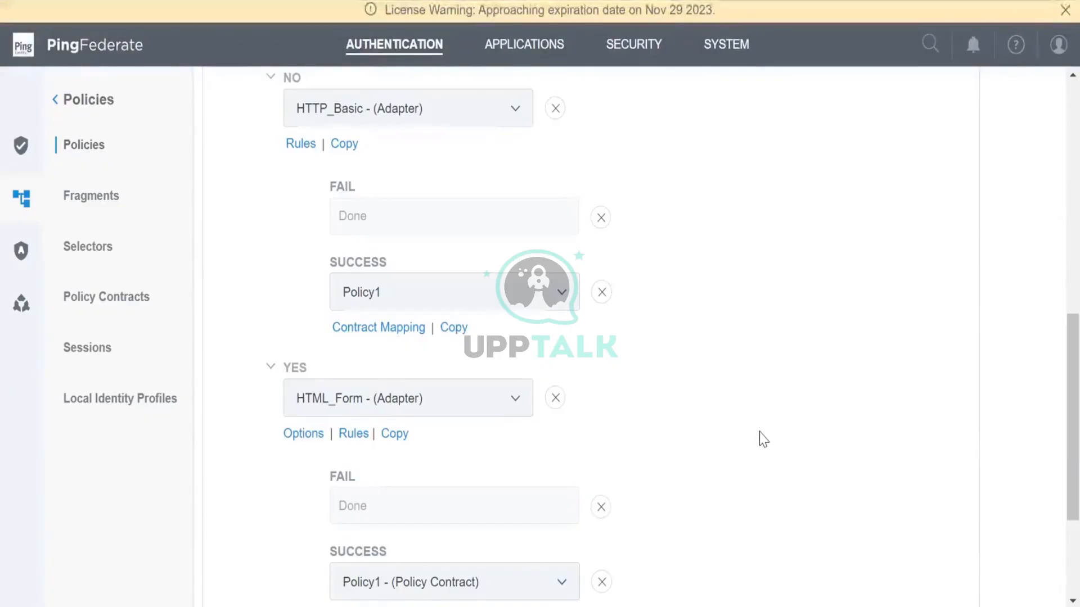
pyautogui.scroll(-2, 737, 435)
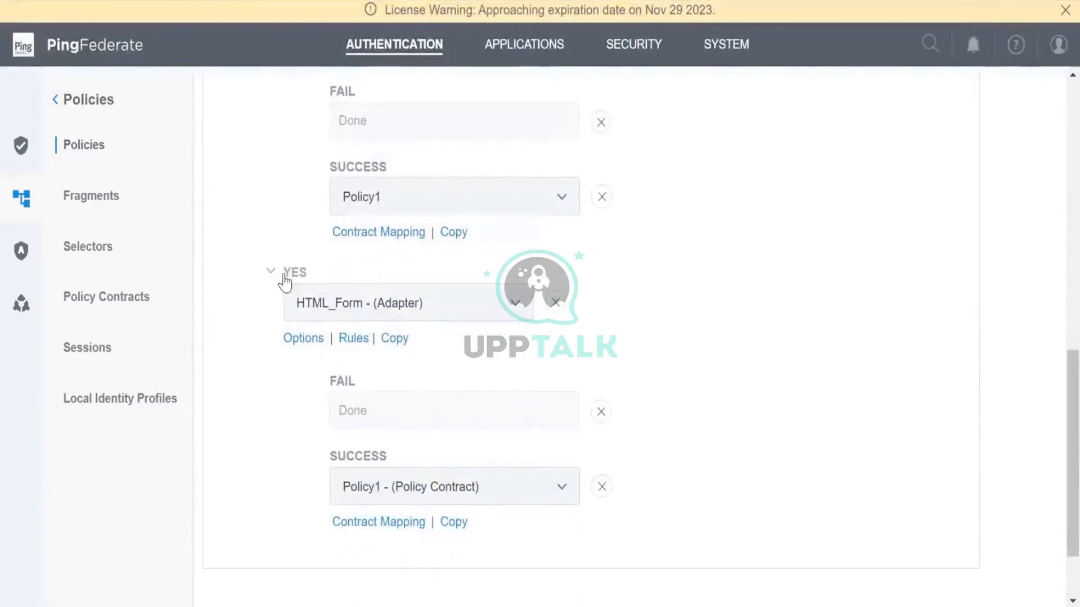
pyautogui.scroll(5, 281, 278)
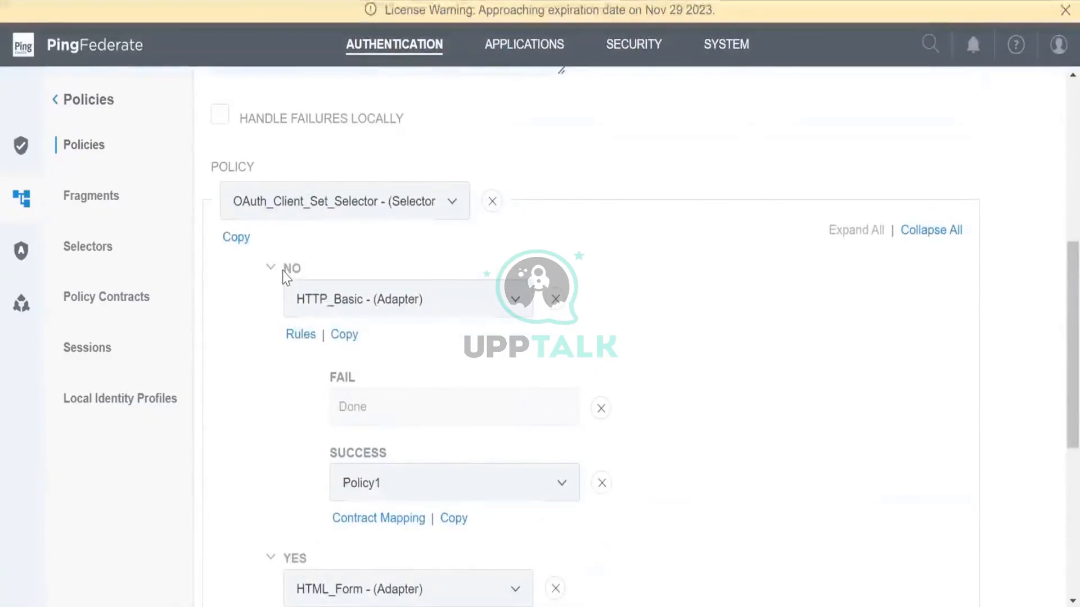
pyautogui.moveTo(281, 270); pyautogui.dragTo(313, 271)
pyautogui.click(397, 304)
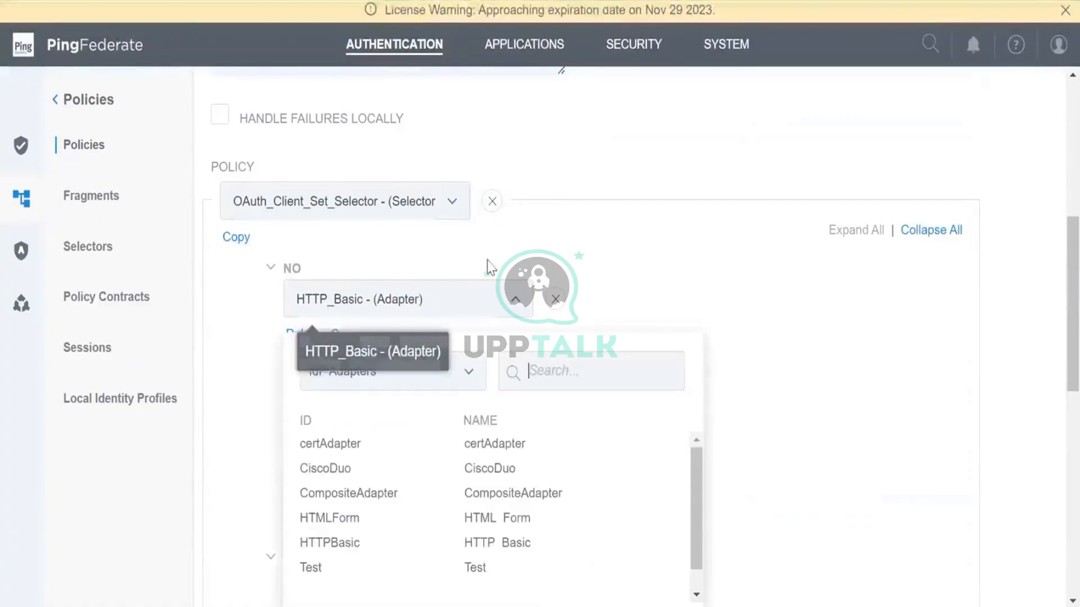
# - Remove HTTP_Basic from the NO branch so it continues, and dismiss the security advert
pyautogui.click(597, 260)
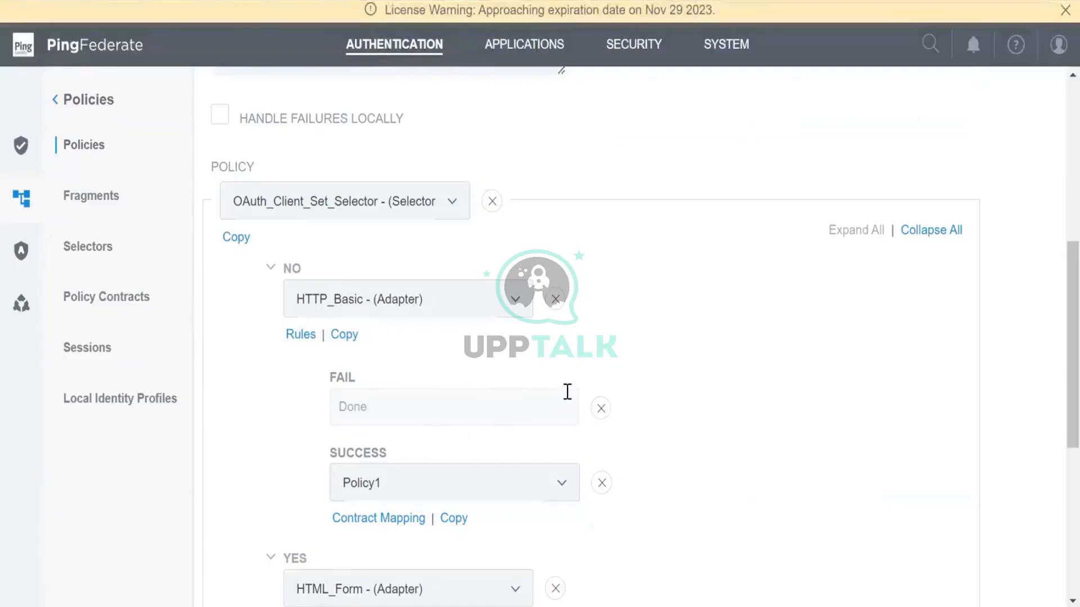
pyautogui.click(601, 409)
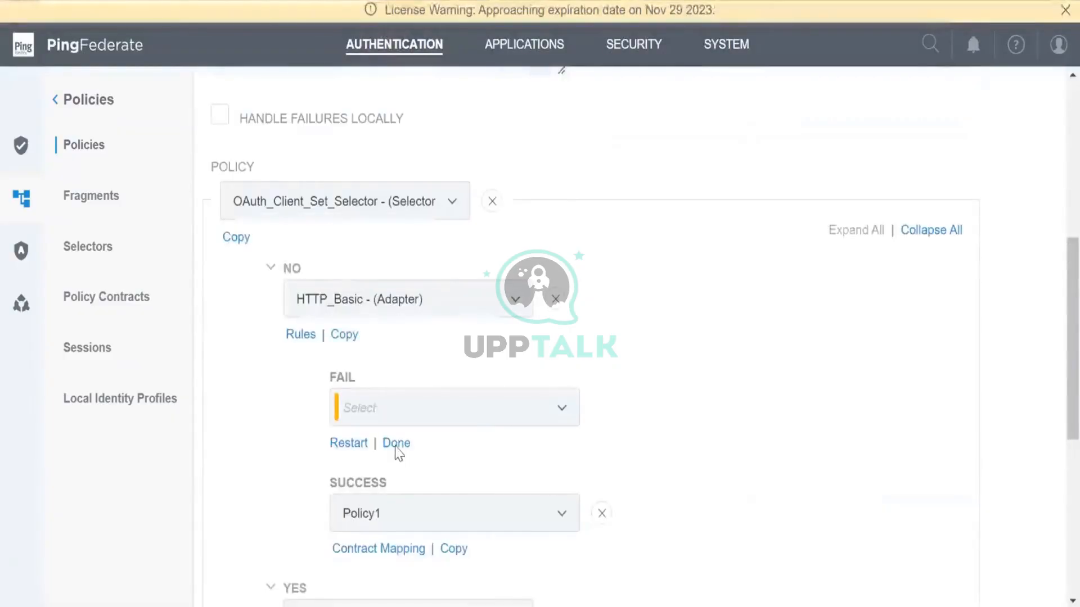
pyautogui.click(544, 417)
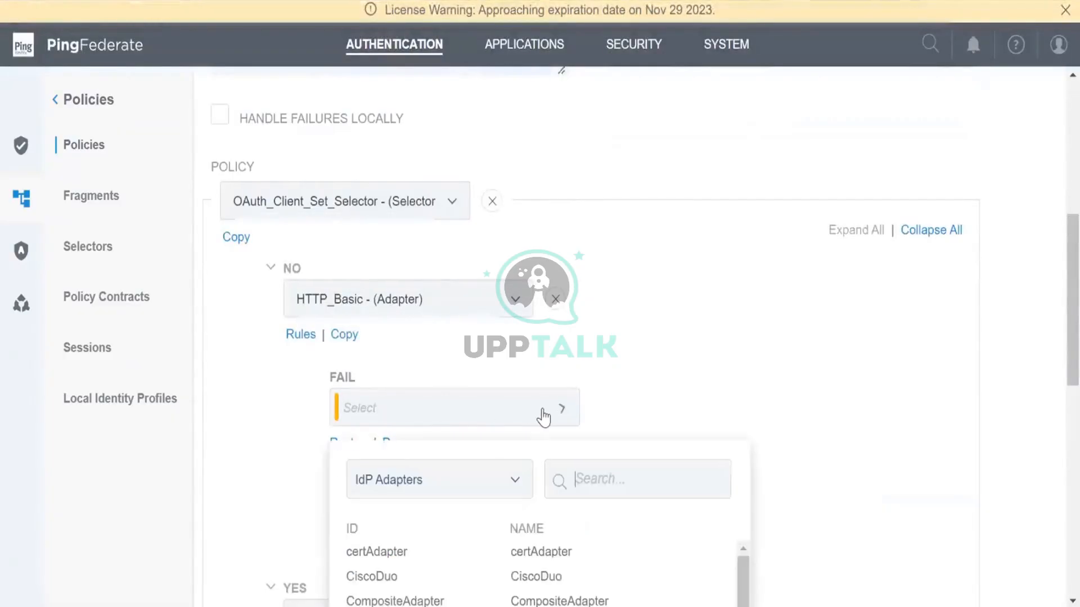
pyautogui.click(674, 387)
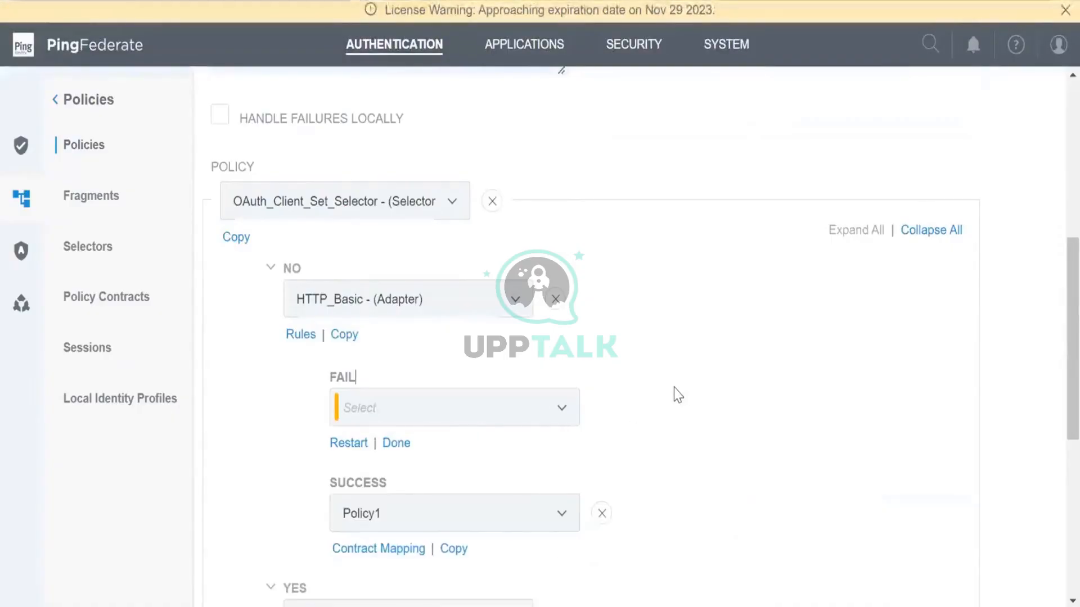
pyautogui.click(556, 301)
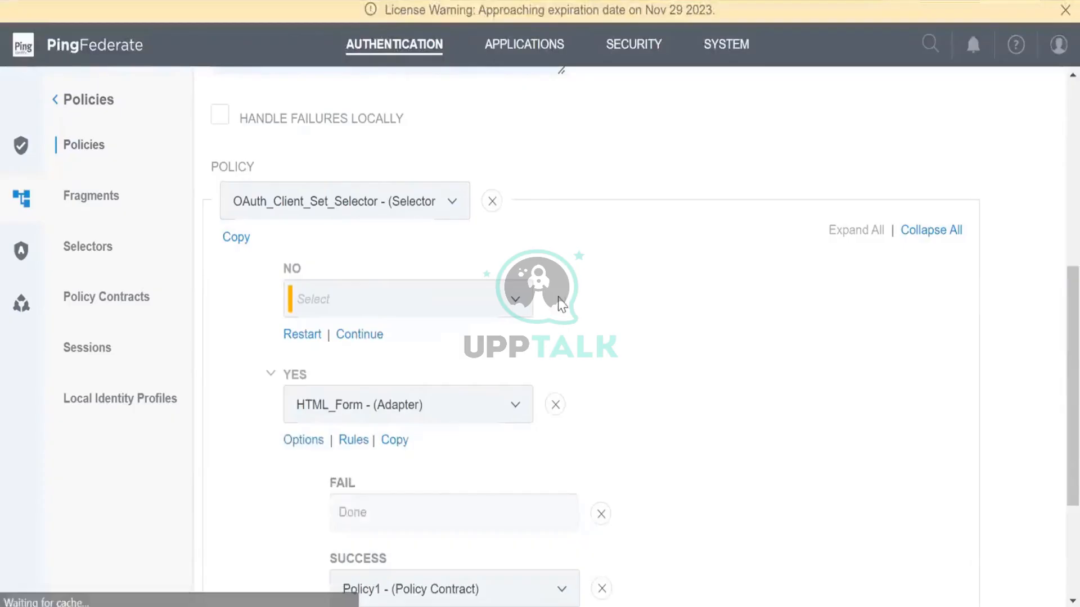
pyautogui.click(375, 337)
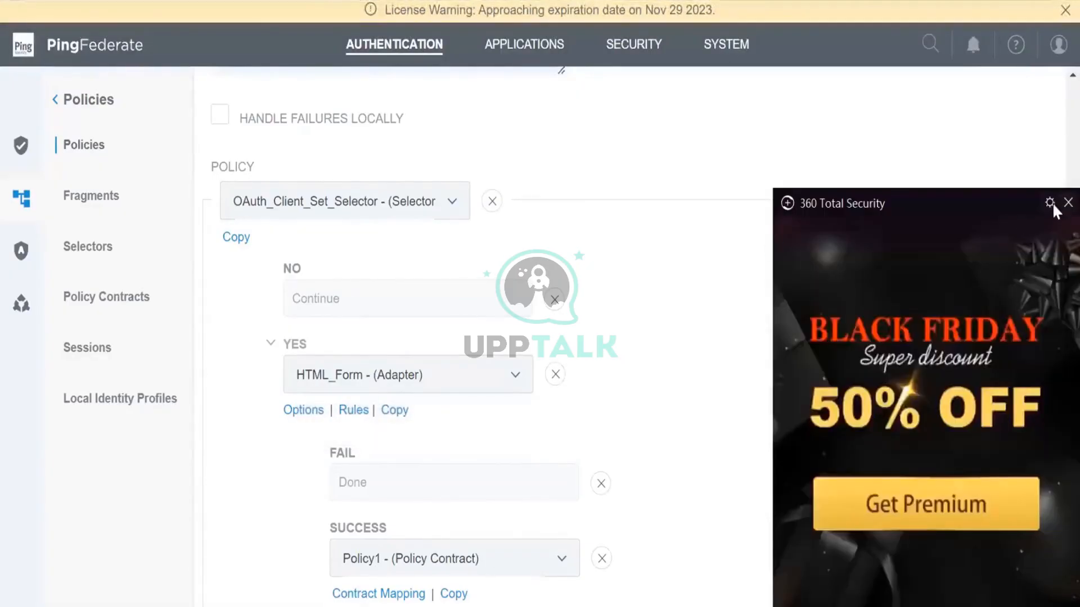
pyautogui.click(1068, 202)
# - Review the policy tree, then remove Continue from the NO branch, leaving it unassigned
pyautogui.scroll(-2, 622, 345)
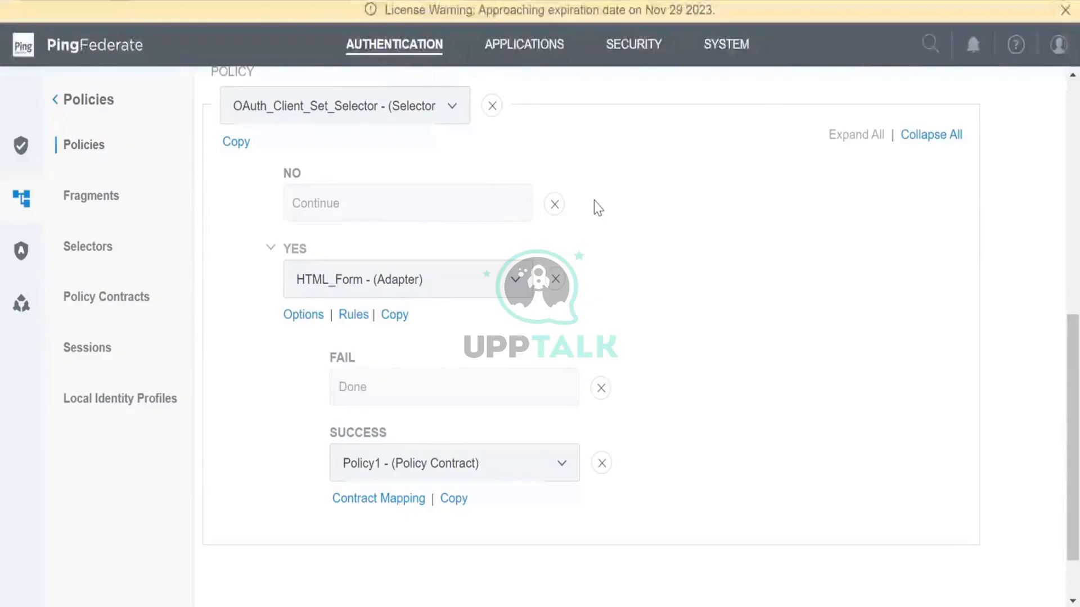
pyautogui.scroll(2, 504, 316)
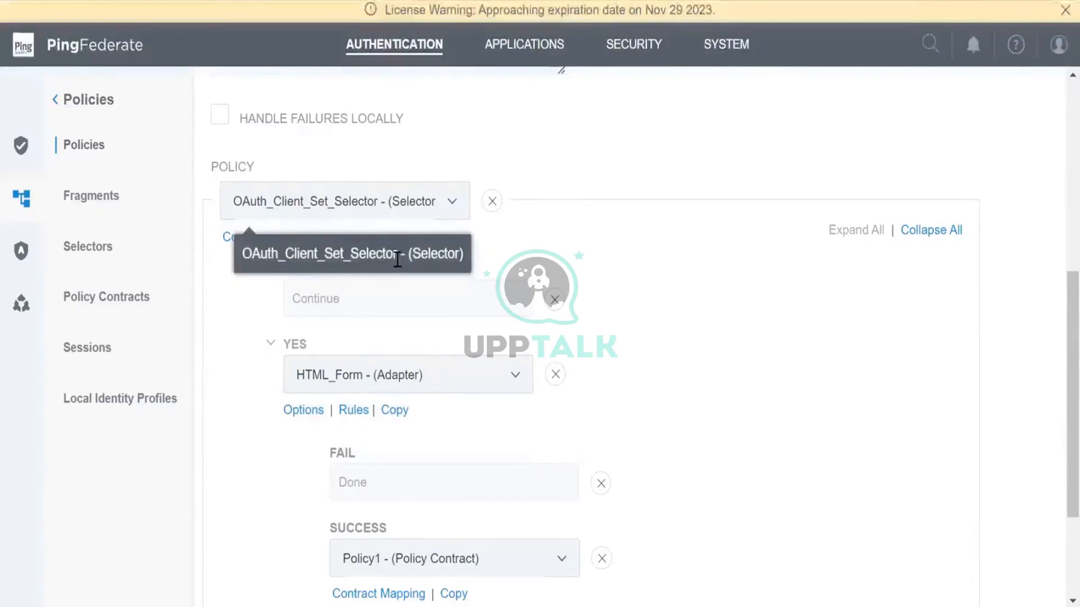
pyautogui.scroll(-2, 360, 301)
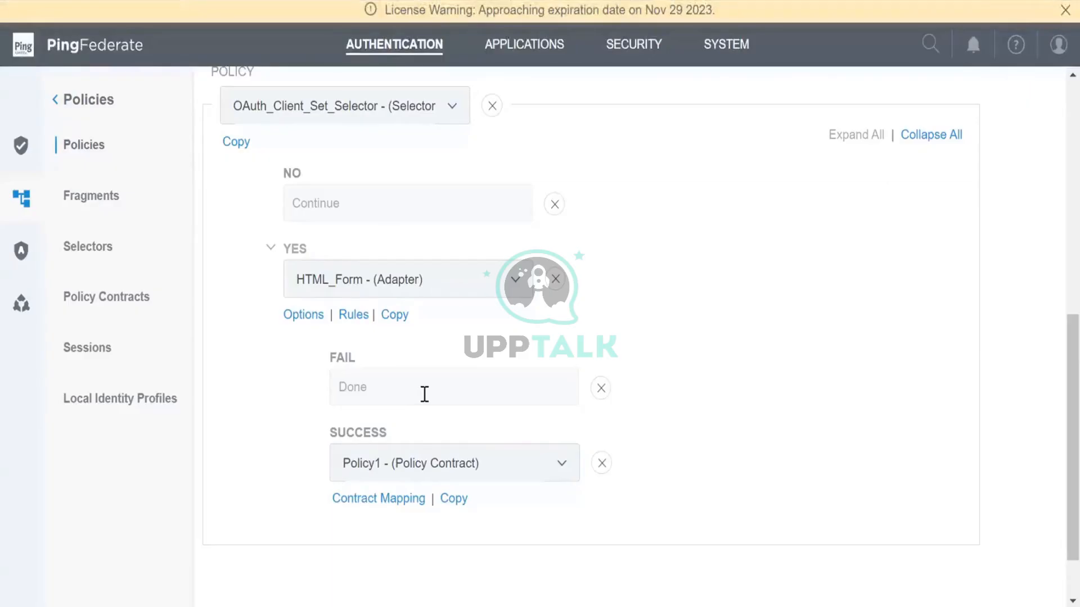
pyautogui.scroll(1, 424, 394)
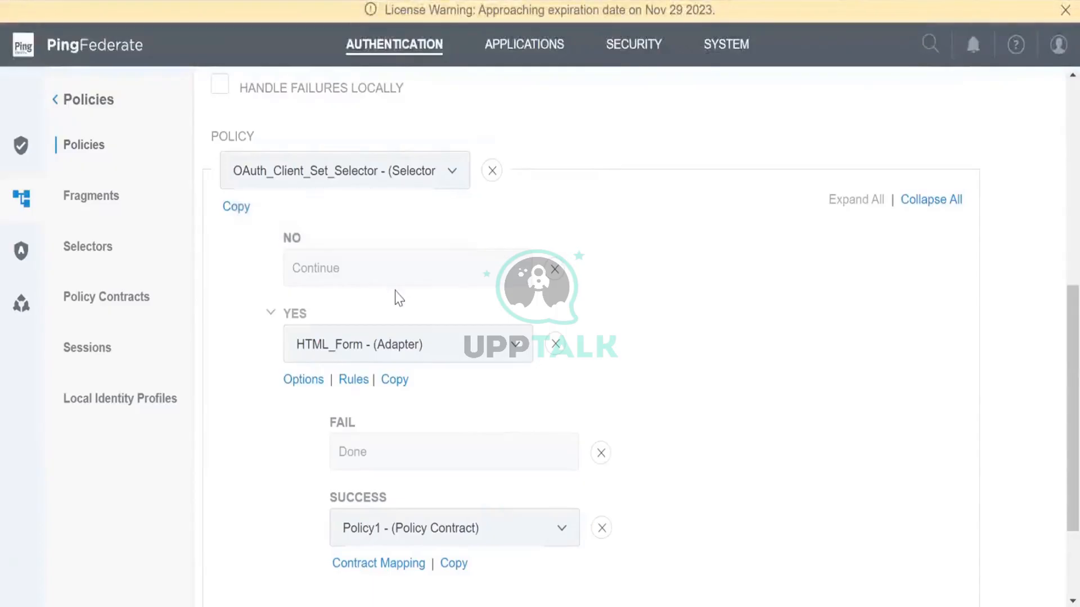
pyautogui.scroll(-1, 397, 294)
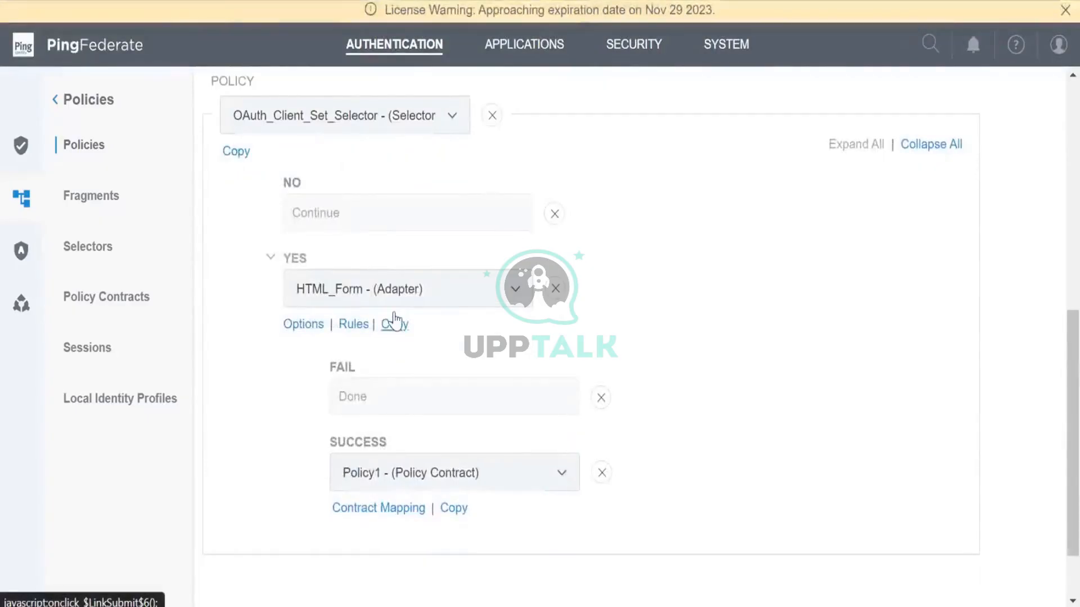
pyautogui.scroll(1, 394, 321)
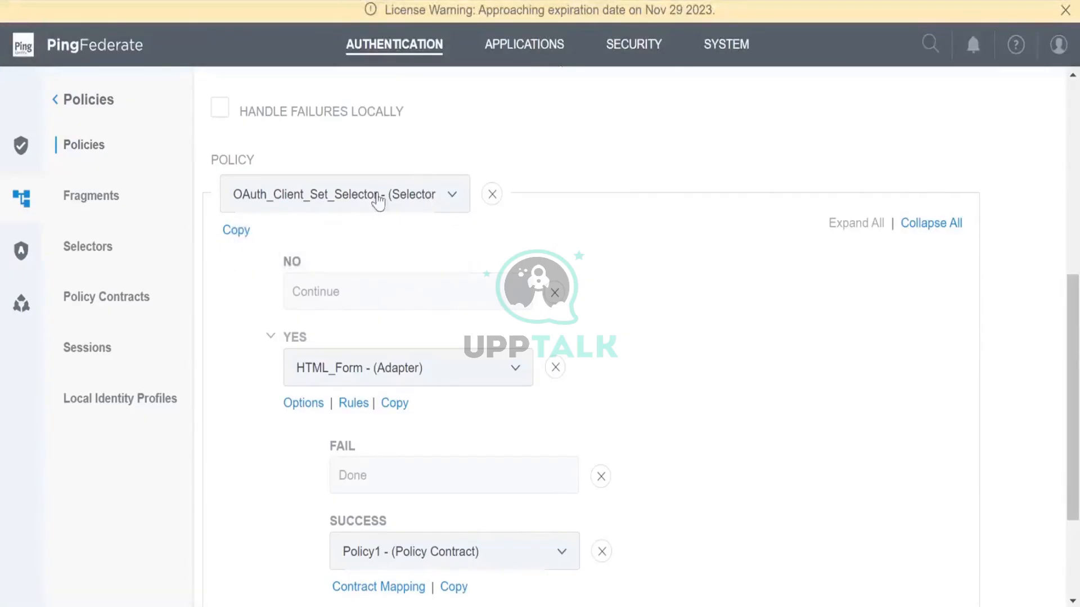
pyautogui.click(555, 292)
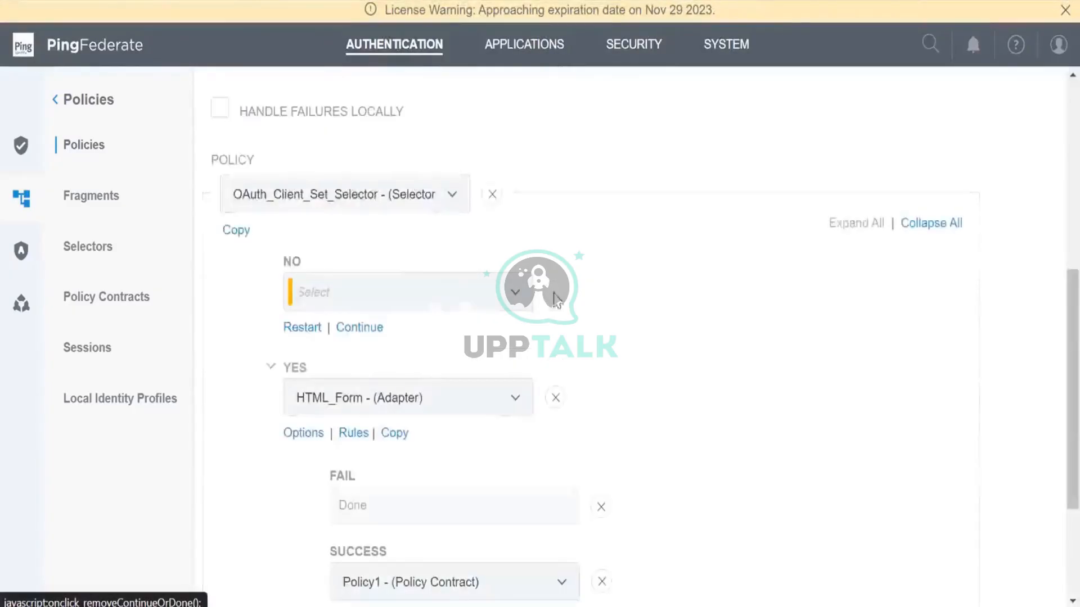
# - Route the NO branch to the IdP adapter HTTP_Basic and end its failure path with Done
pyautogui.click(510, 296)
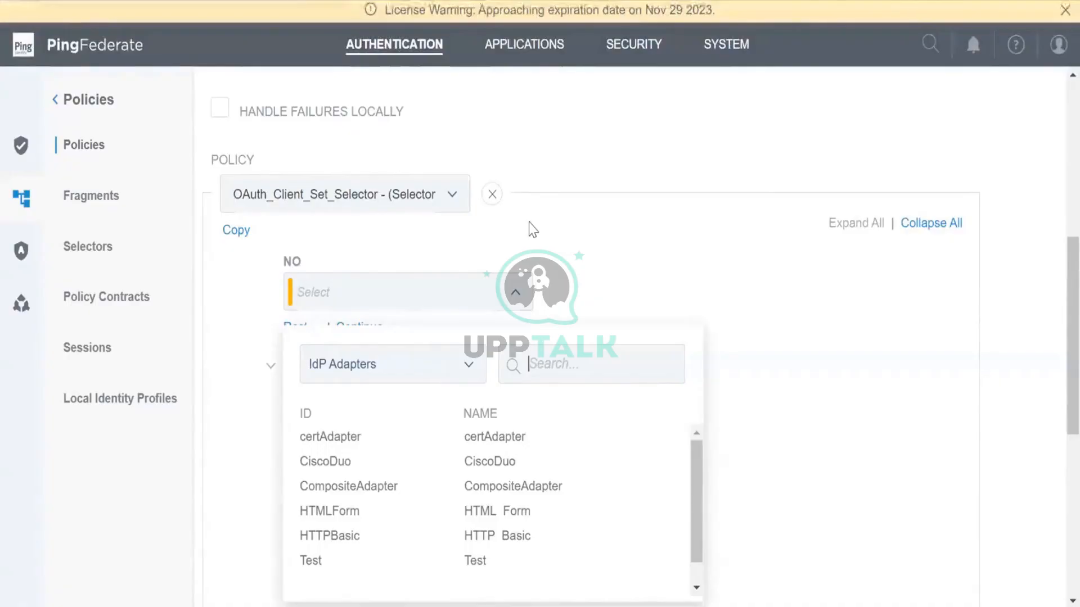
pyautogui.click(461, 369)
pyautogui.click(400, 426)
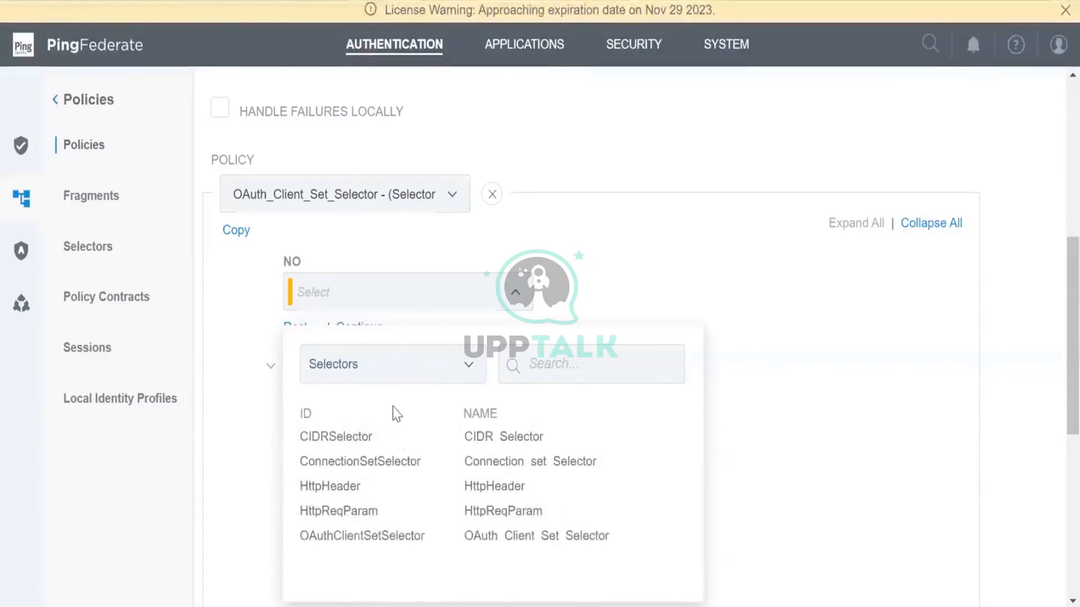
pyautogui.click(513, 297)
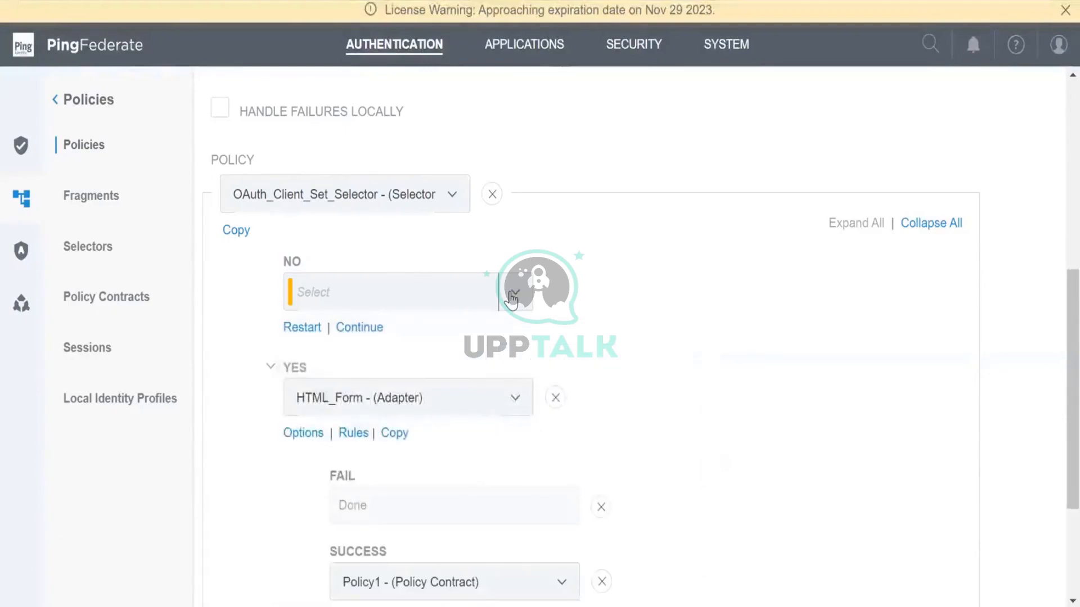
pyautogui.click(512, 296)
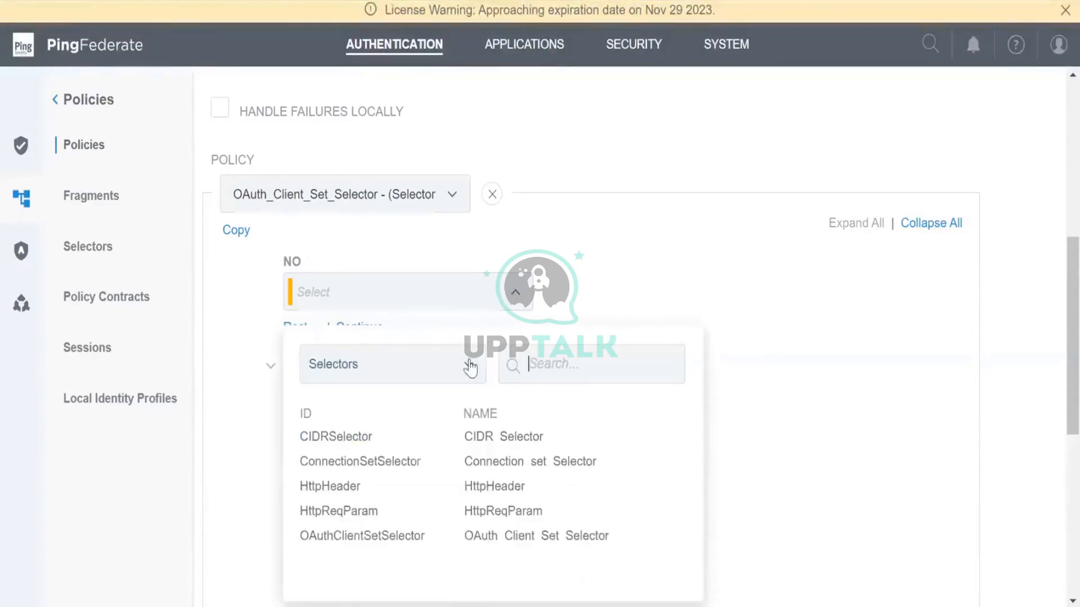
pyautogui.click(367, 370)
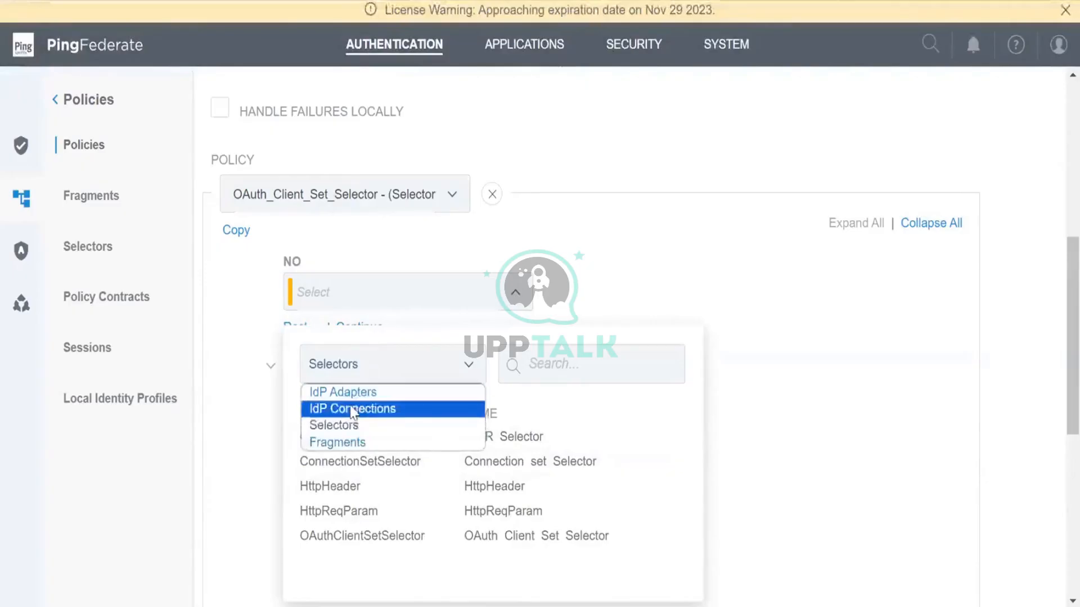
pyautogui.click(353, 382)
pyautogui.click(363, 384)
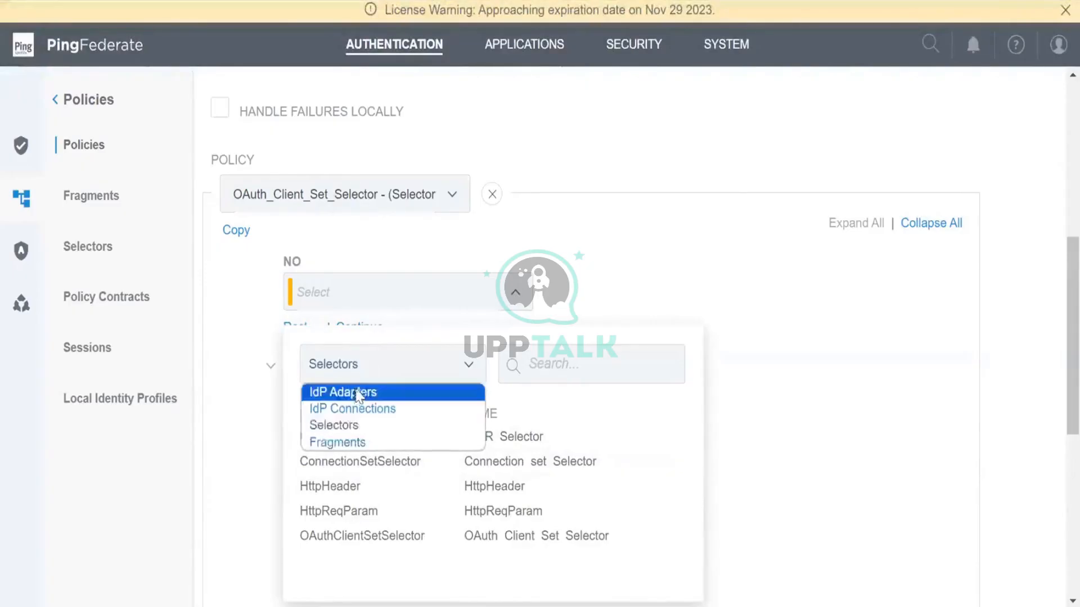
pyautogui.click(356, 392)
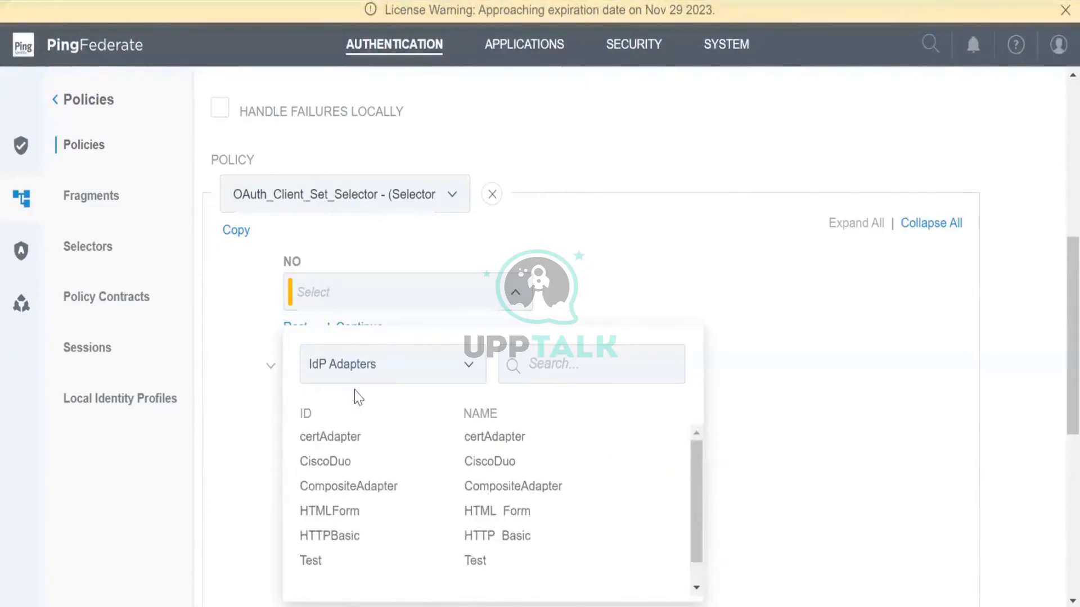
pyautogui.click(318, 535)
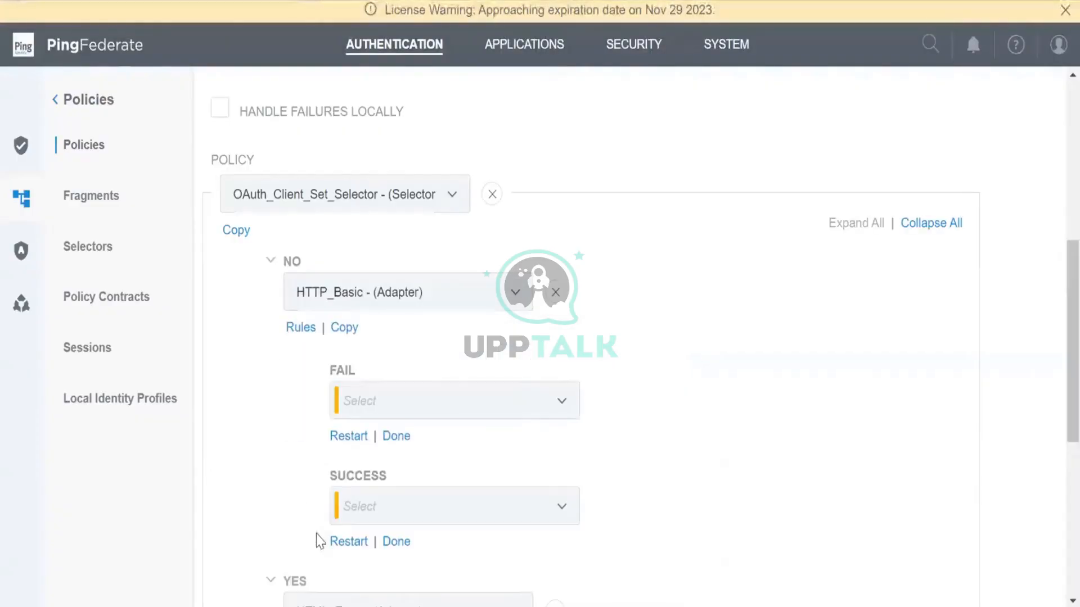
pyautogui.click(398, 437)
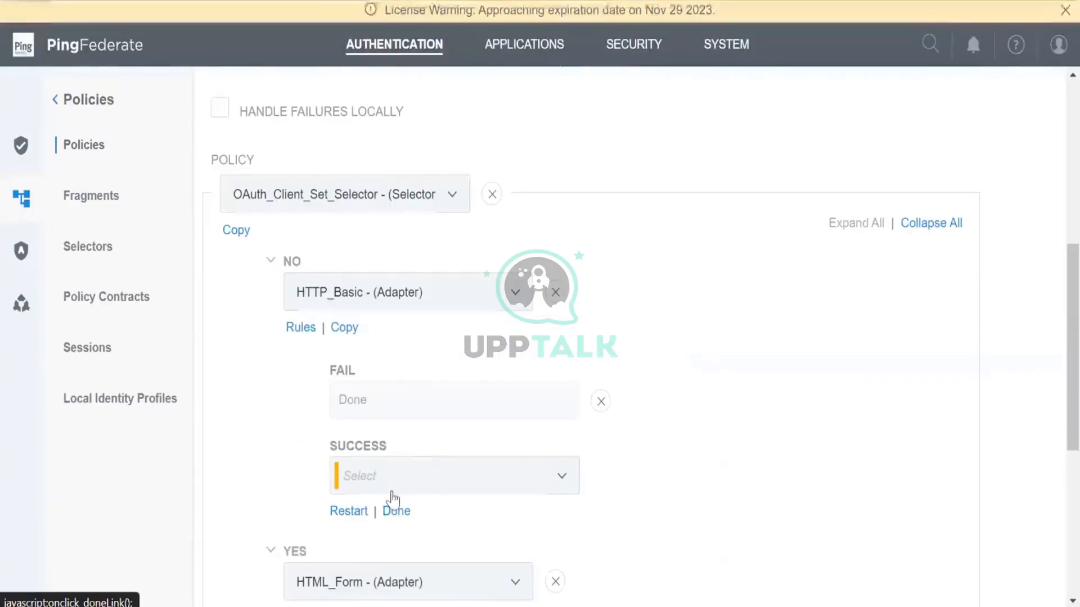
# - Send NO-branch successes to Policy Contracts > Policy1 and open its contract mapping
pyautogui.click(398, 484)
pyautogui.click(412, 547)
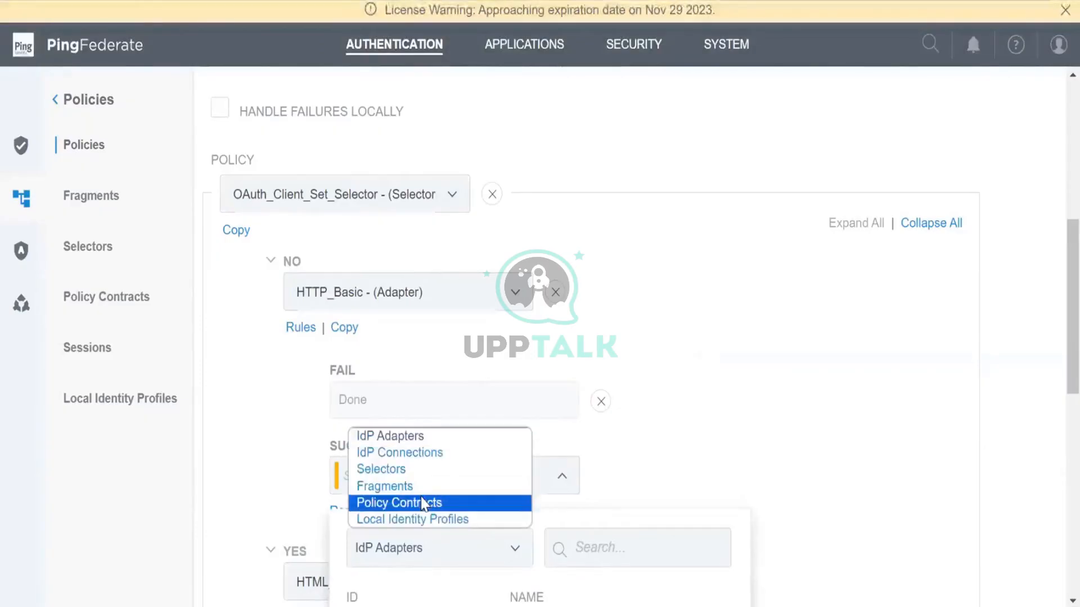
pyautogui.click(426, 502)
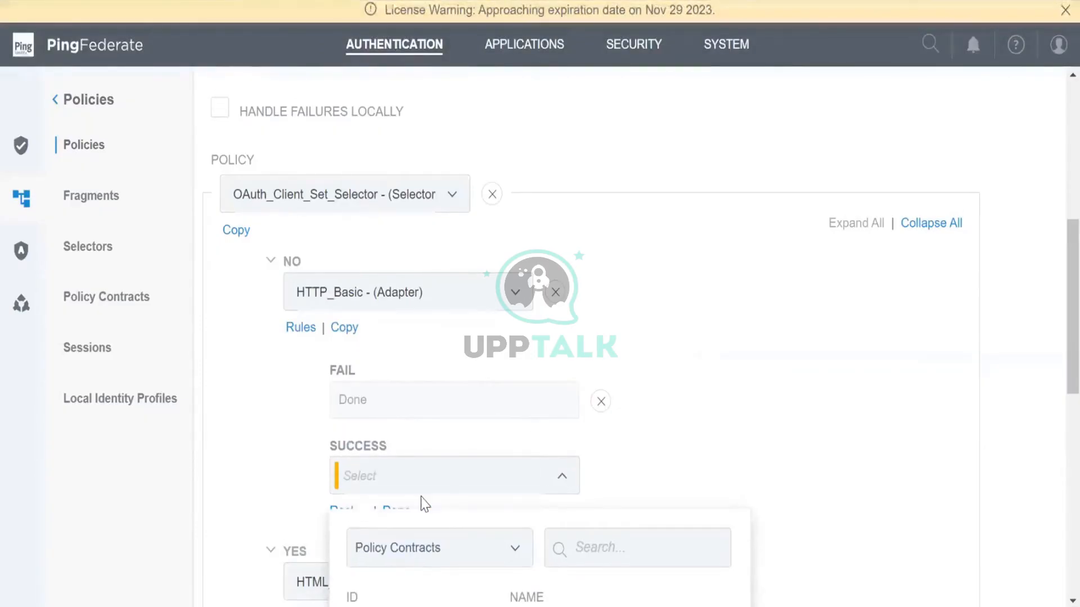
pyautogui.scroll(-2, 425, 503)
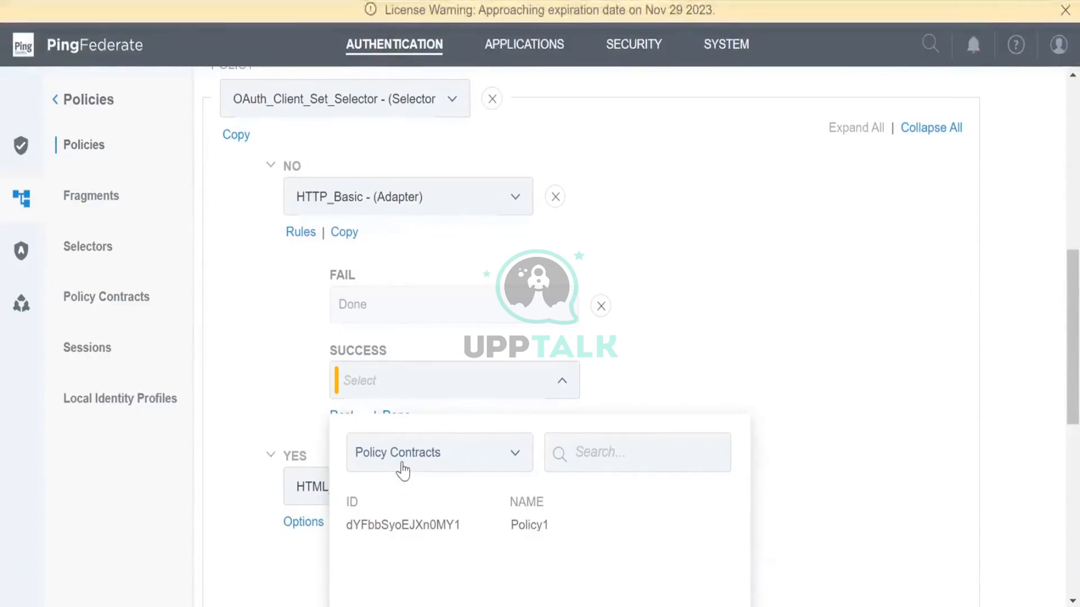
pyautogui.click(373, 522)
pyautogui.click(373, 414)
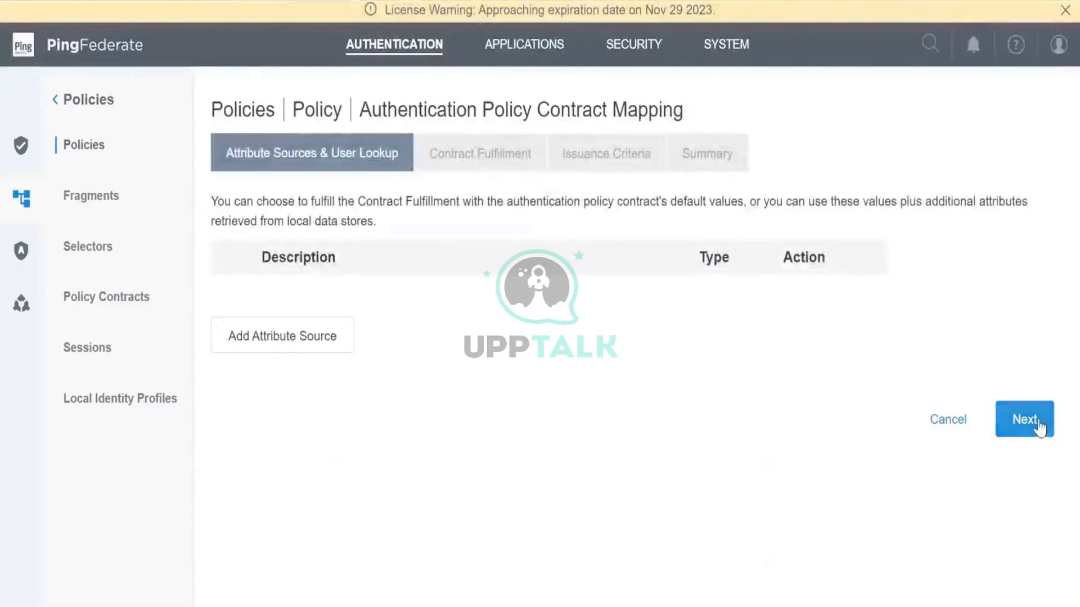
# - Fill Policy1's subject from the HTTPBasic adapter's username and save the contract mapping
pyautogui.click(1024, 419)
pyautogui.click(445, 285)
pyautogui.click(478, 330)
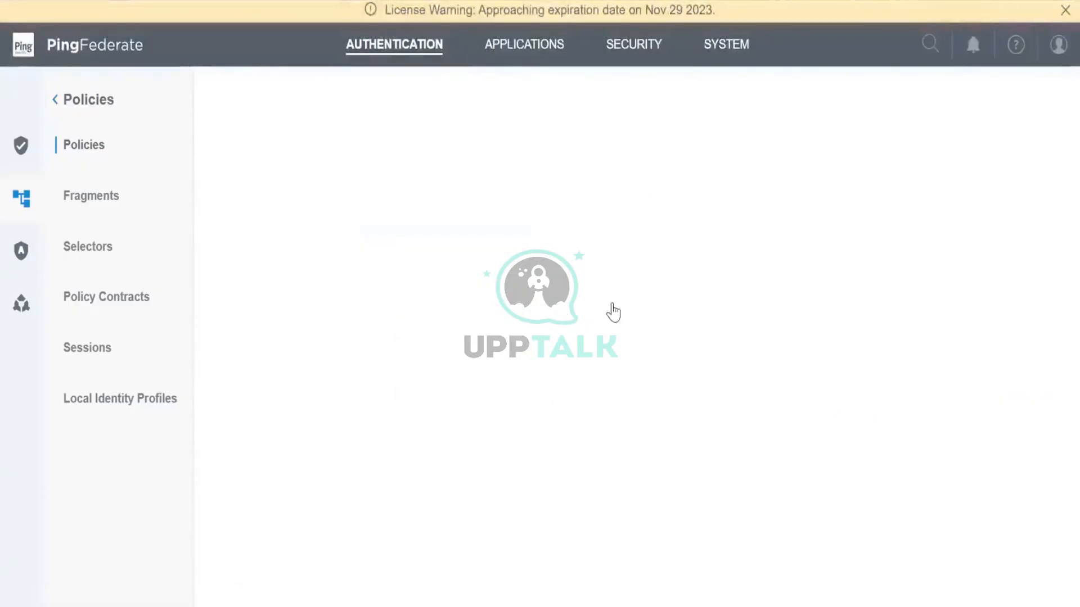
pyautogui.click(664, 286)
pyautogui.click(664, 331)
pyautogui.click(1017, 421)
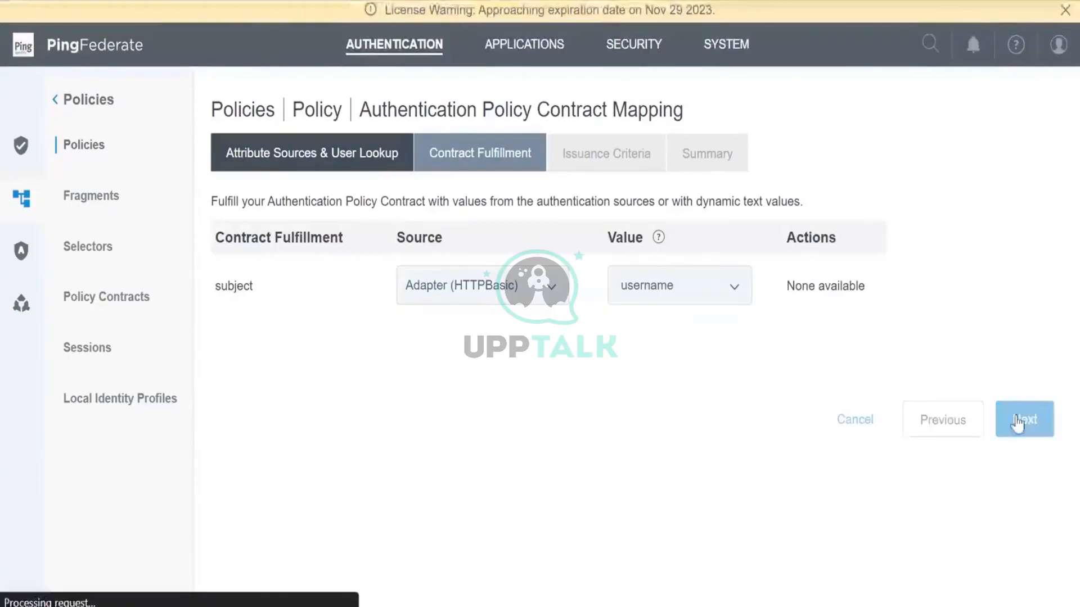
pyautogui.click(1026, 490)
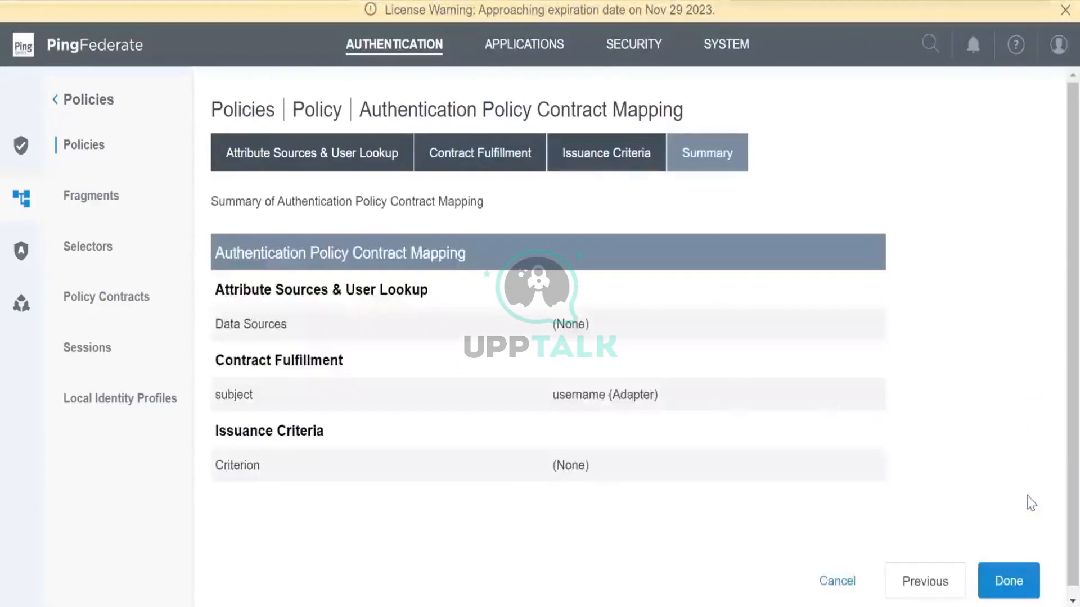
pyautogui.scroll(-1, 1019, 523)
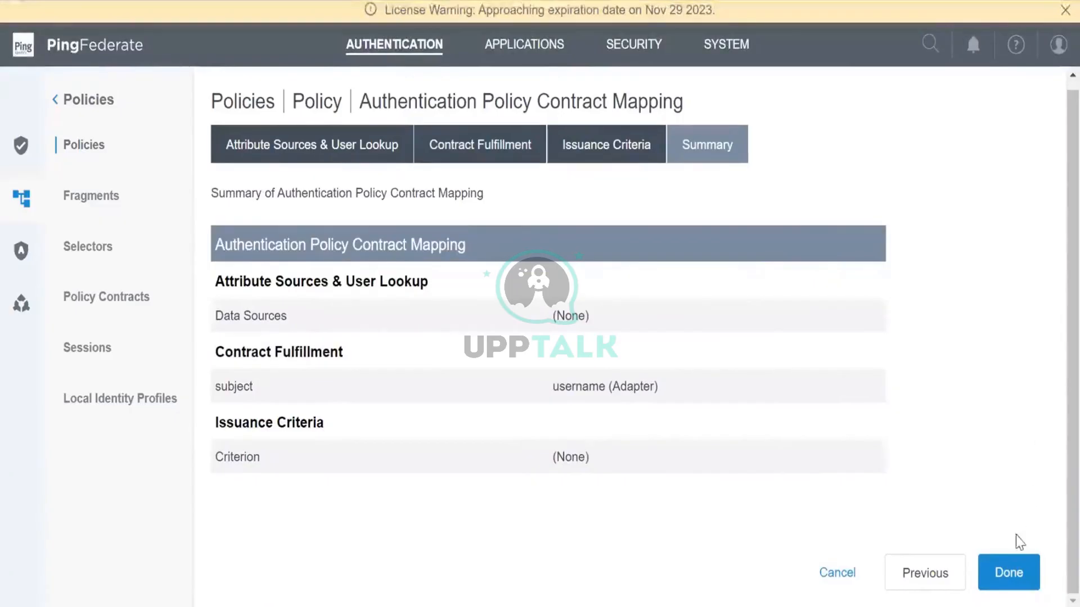
pyautogui.click(999, 574)
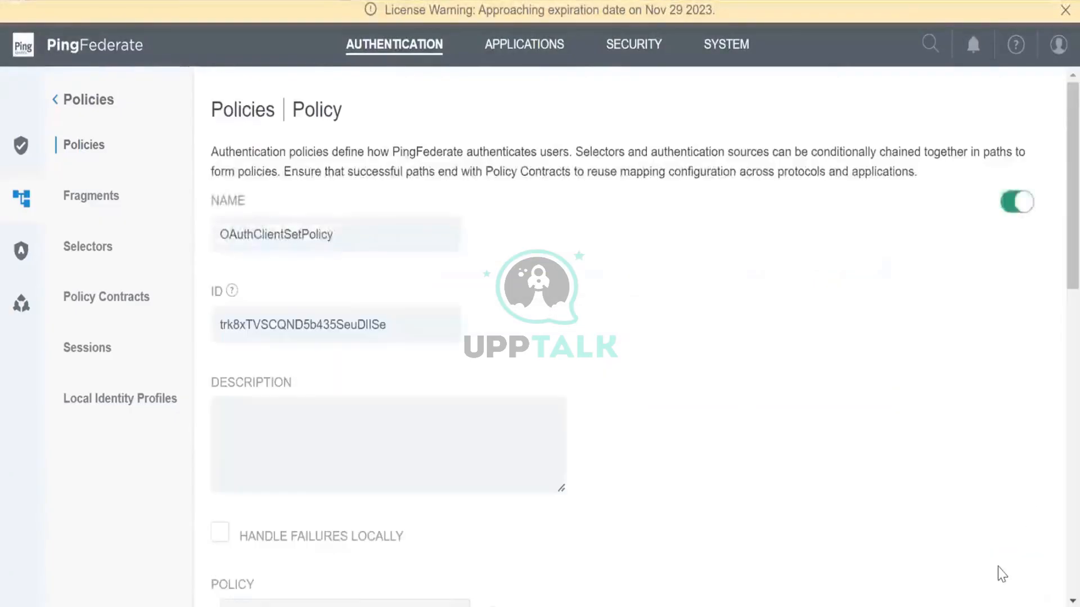
# - Review the completed policy tree and finish editing OAuthClientSetPolicy
pyautogui.scroll(-10, 1000, 568)
pyautogui.scroll(-3, 998, 563)
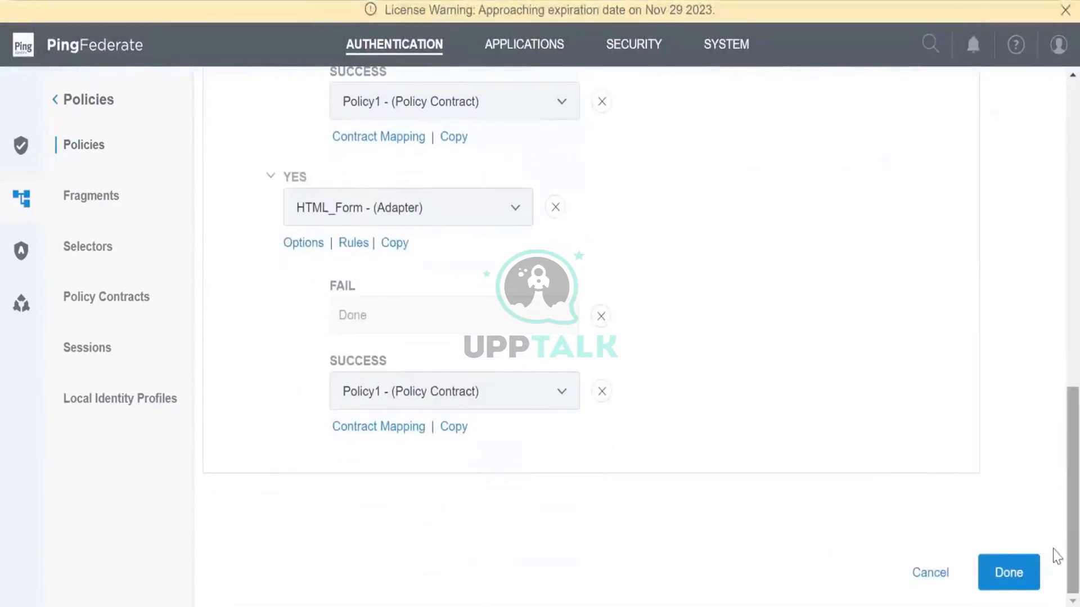
pyautogui.scroll(2, 678, 454)
pyautogui.scroll(1, 678, 448)
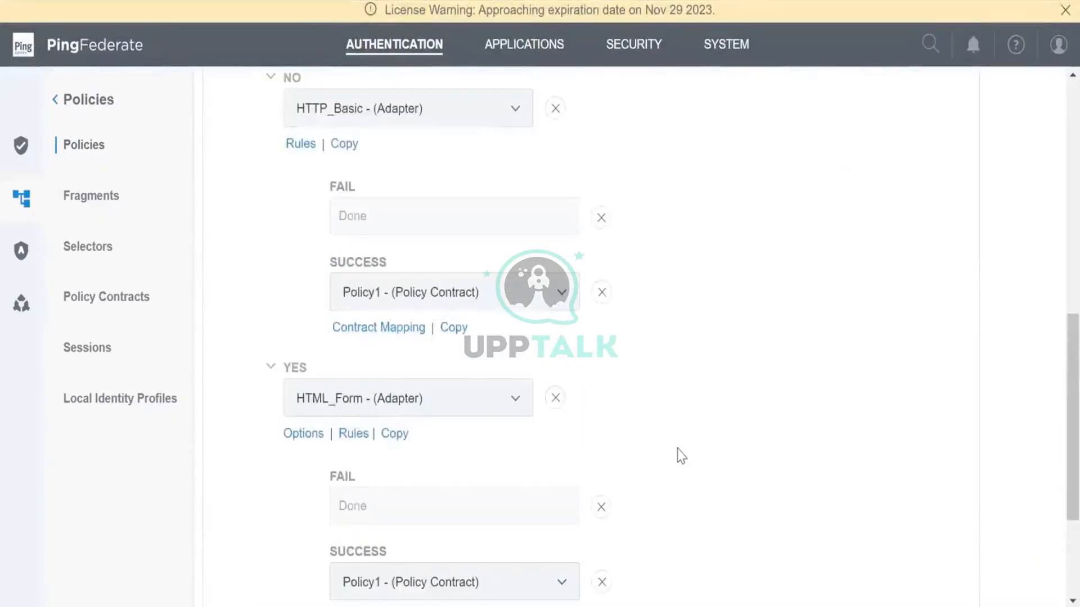
pyautogui.scroll(-3, 680, 448)
pyautogui.scroll(3, 679, 449)
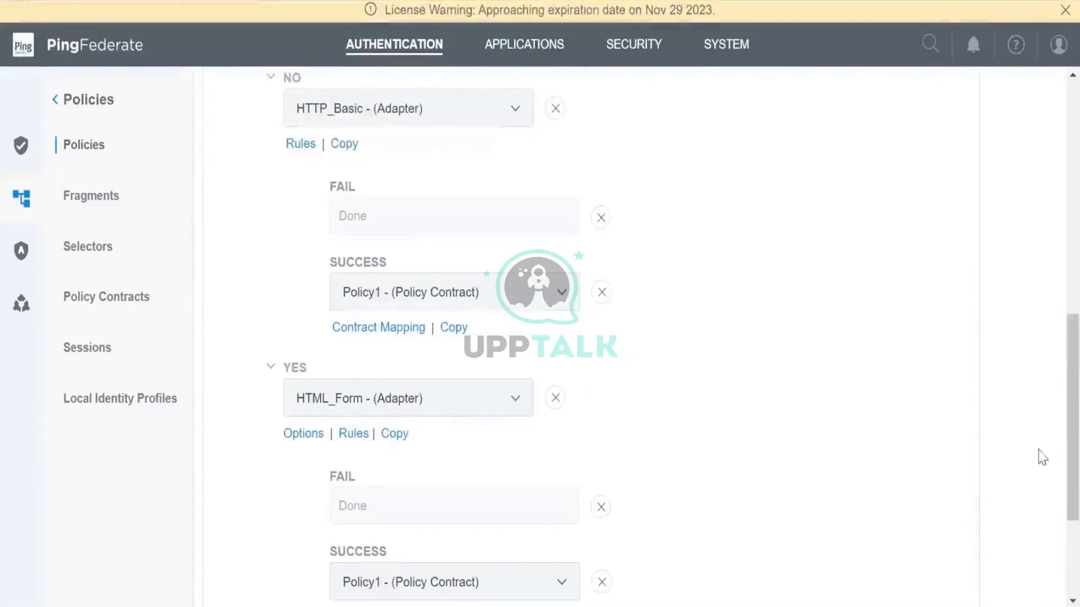
pyautogui.scroll(-3, 1052, 399)
pyautogui.click(985, 576)
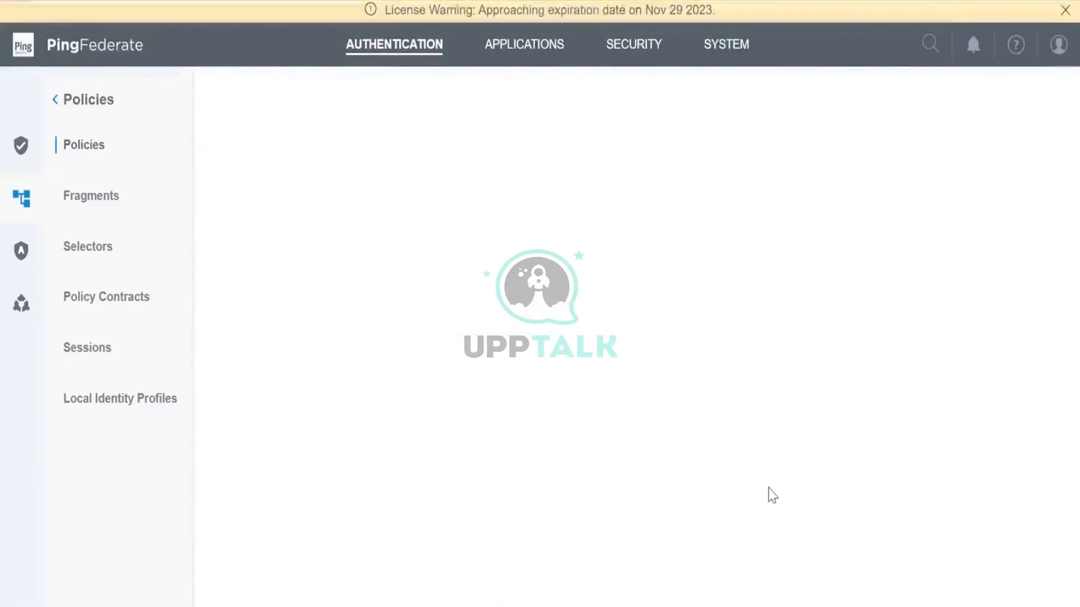
# - Move OAuthClientSetPolicy above CIDR_Policy, ConnectionSetPolicy and HttpReqParamPolicy to the top, then save
pyautogui.scroll(-5, 769, 494)
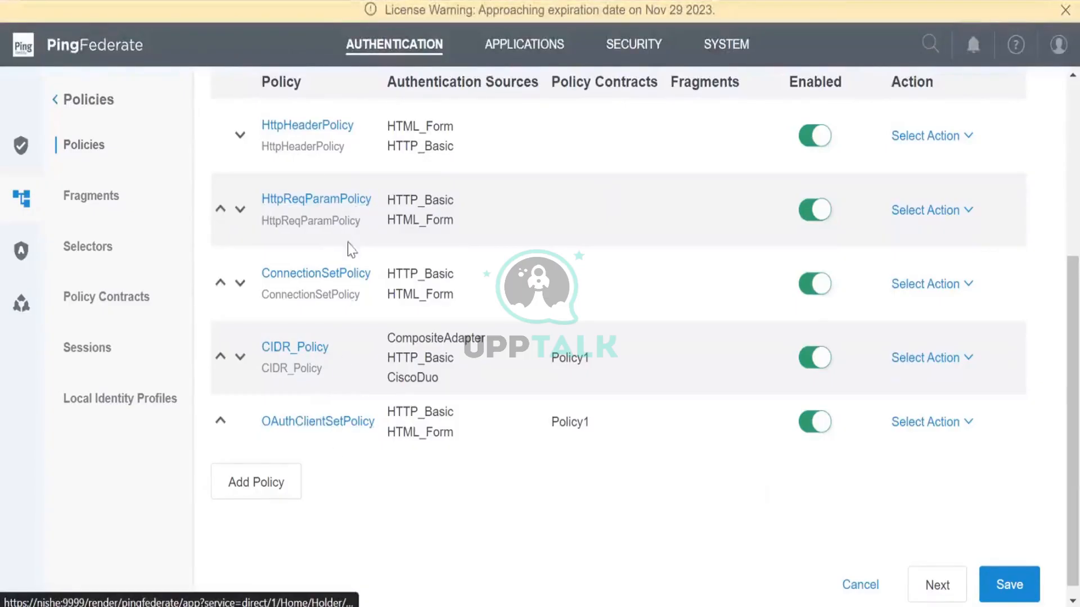
pyautogui.click(220, 426)
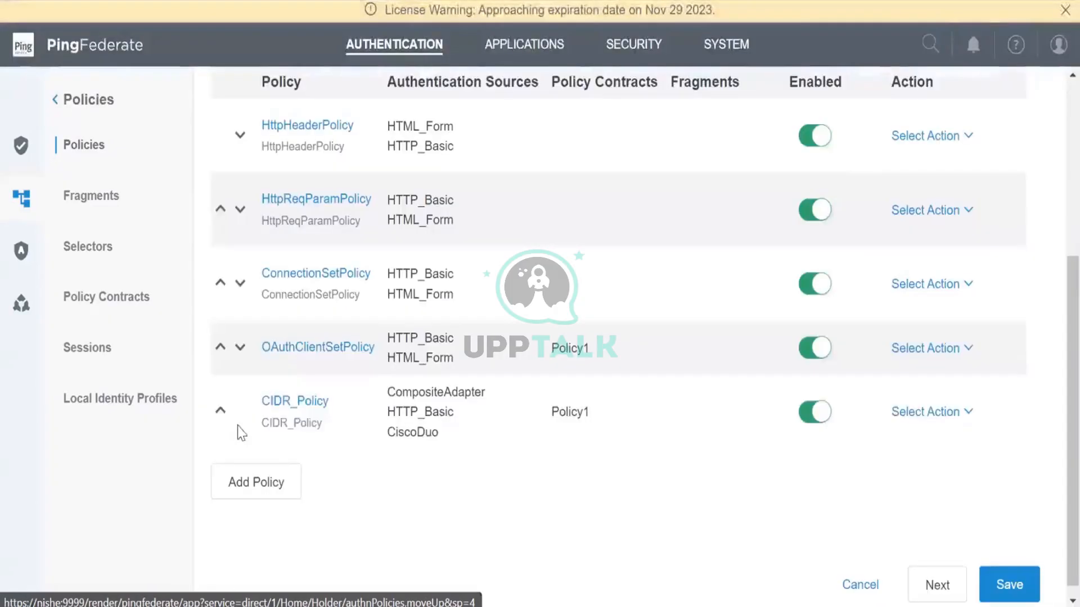
pyautogui.click(220, 348)
pyautogui.click(219, 347)
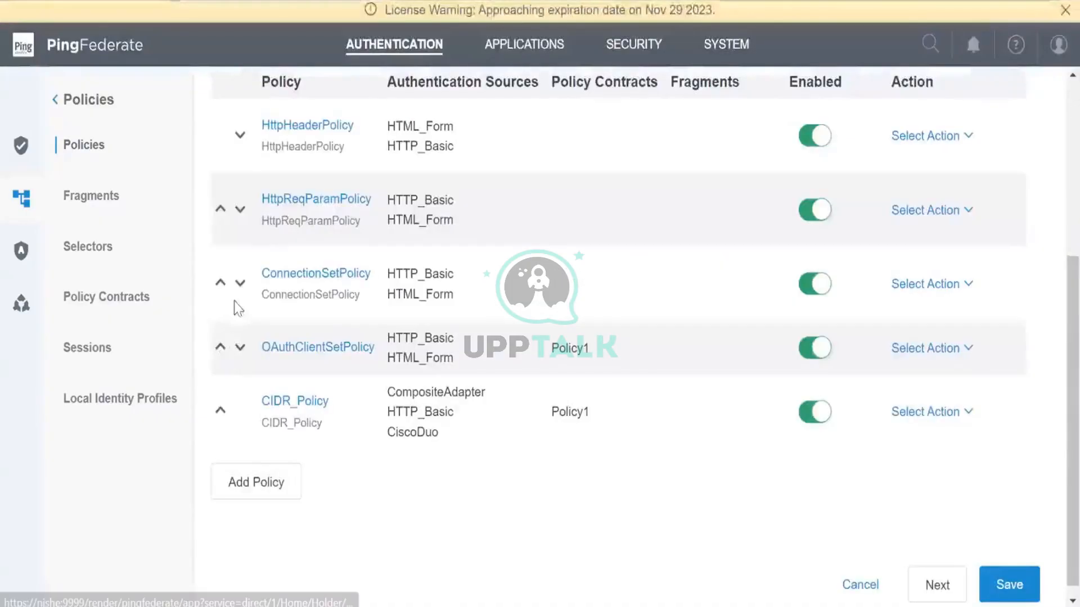
pyautogui.click(220, 347)
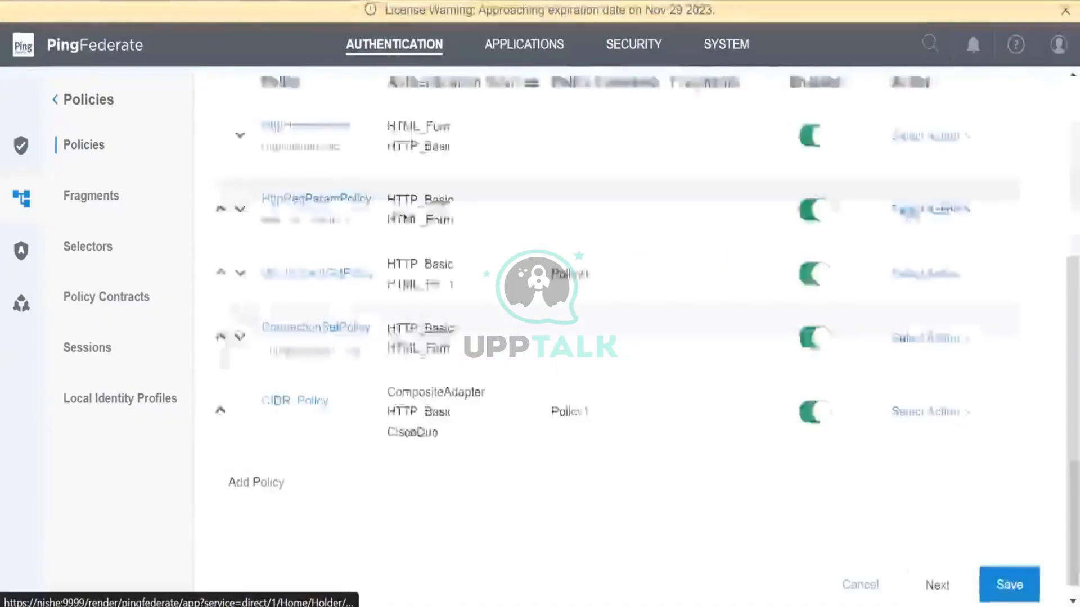
pyautogui.click(220, 272)
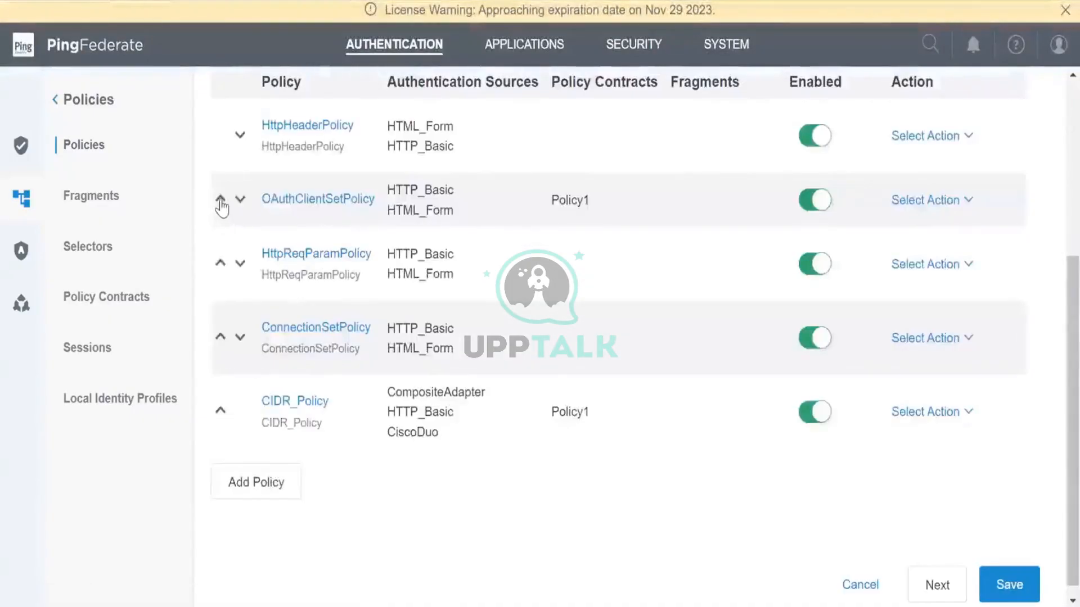
pyautogui.click(220, 201)
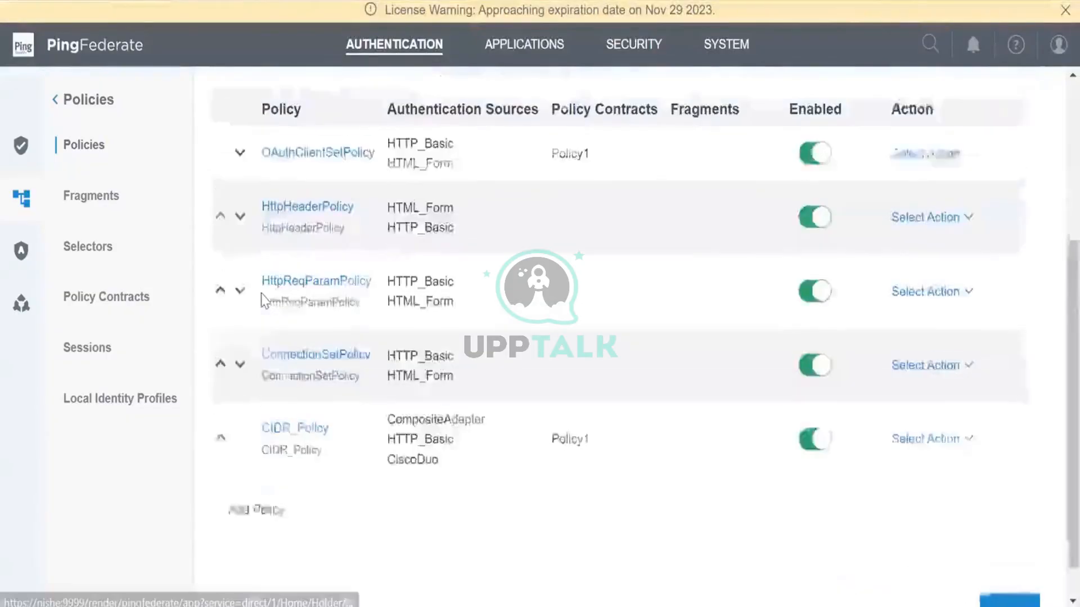
pyautogui.scroll(3, 402, 388)
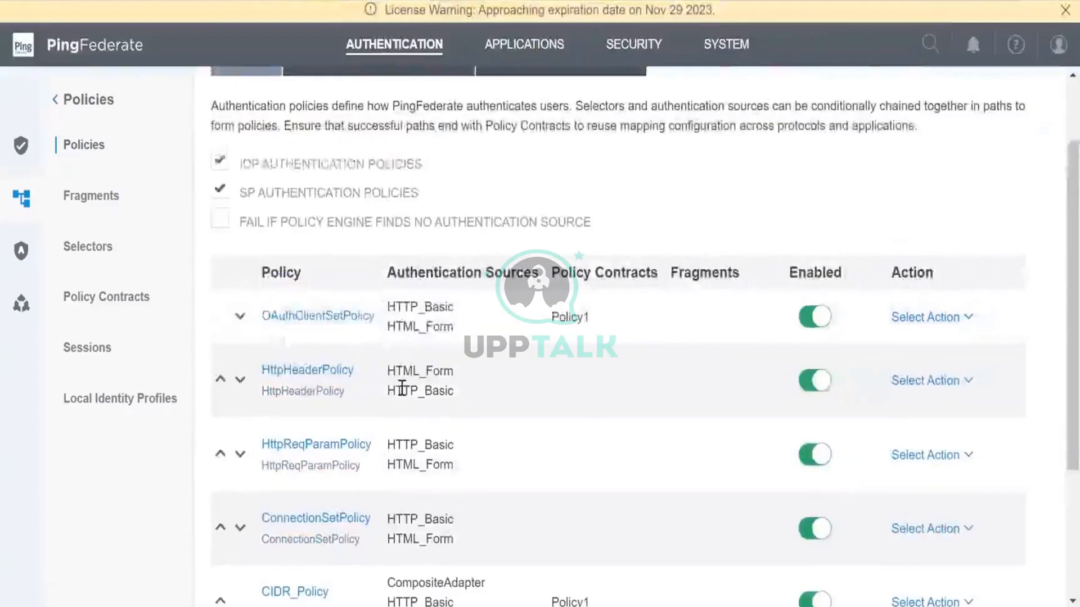
pyautogui.scroll(-2, 401, 388)
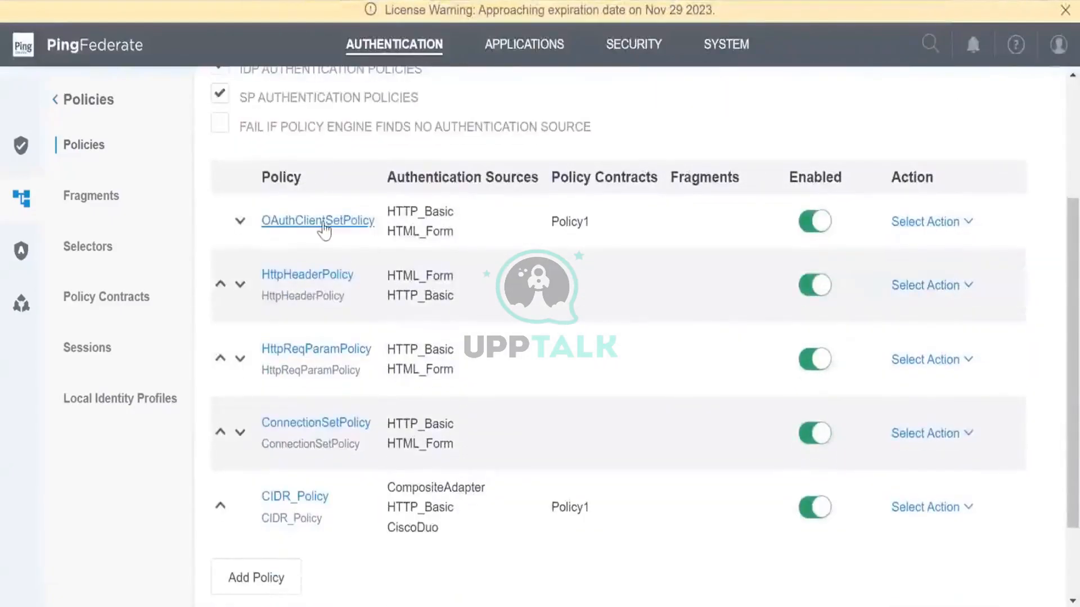
pyautogui.scroll(-2, 323, 228)
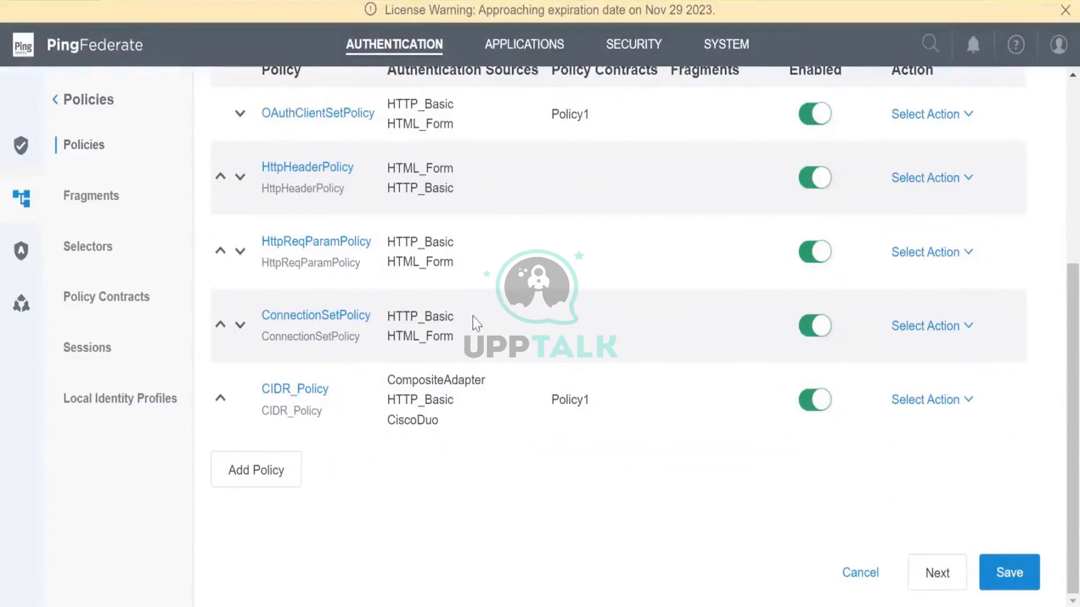
pyautogui.click(997, 579)
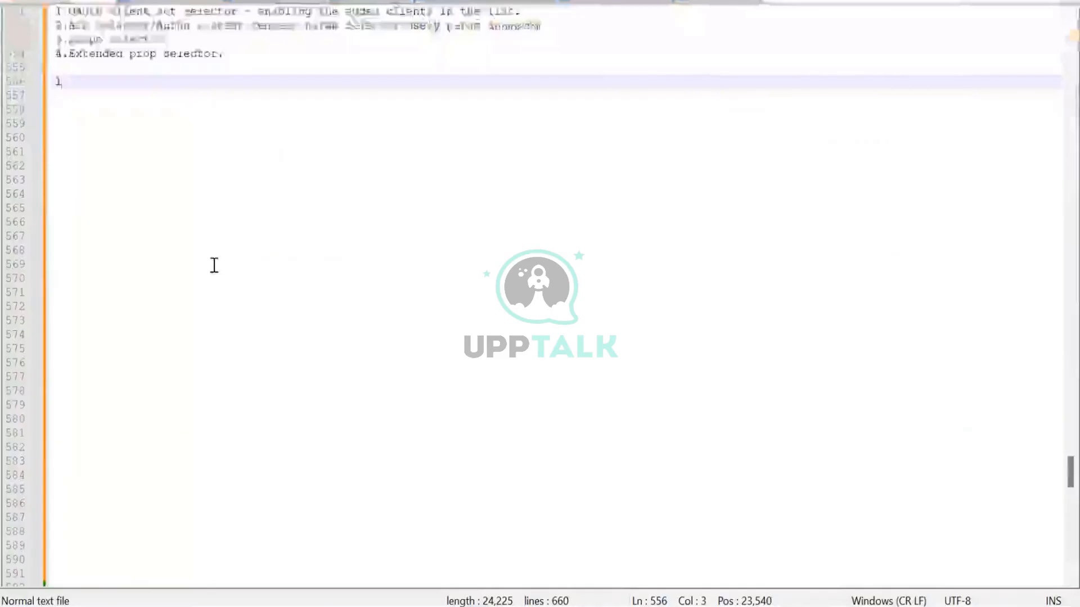
pyautogui.scroll(5, 214, 265)
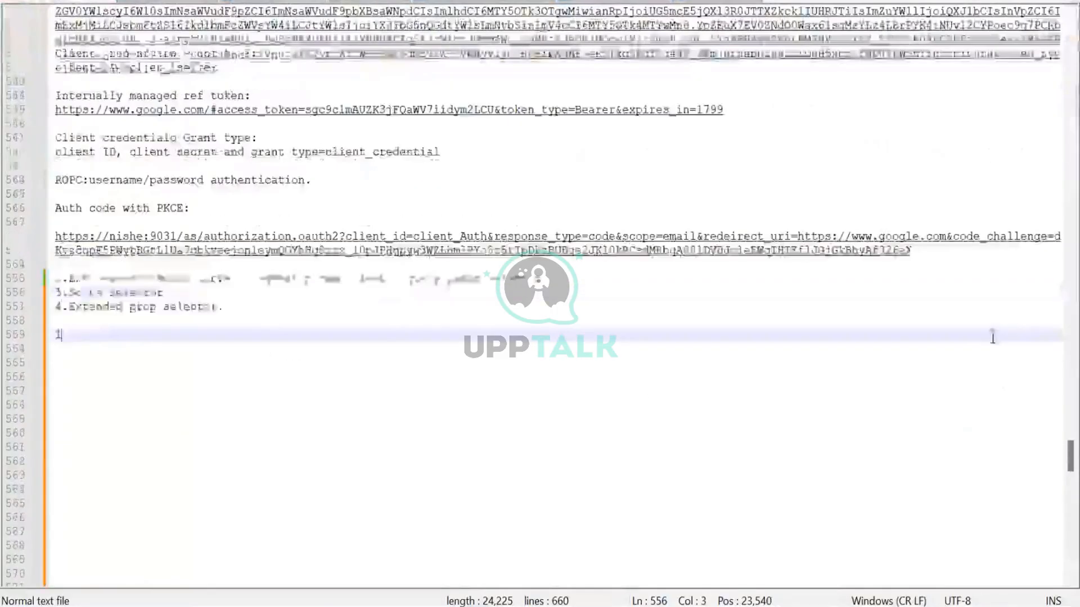
# - Select the Auth code with PKCE URL in the notes and the authorization code value in Postman
pyautogui.moveTo(319, 208); pyautogui.dragTo(48, 236)
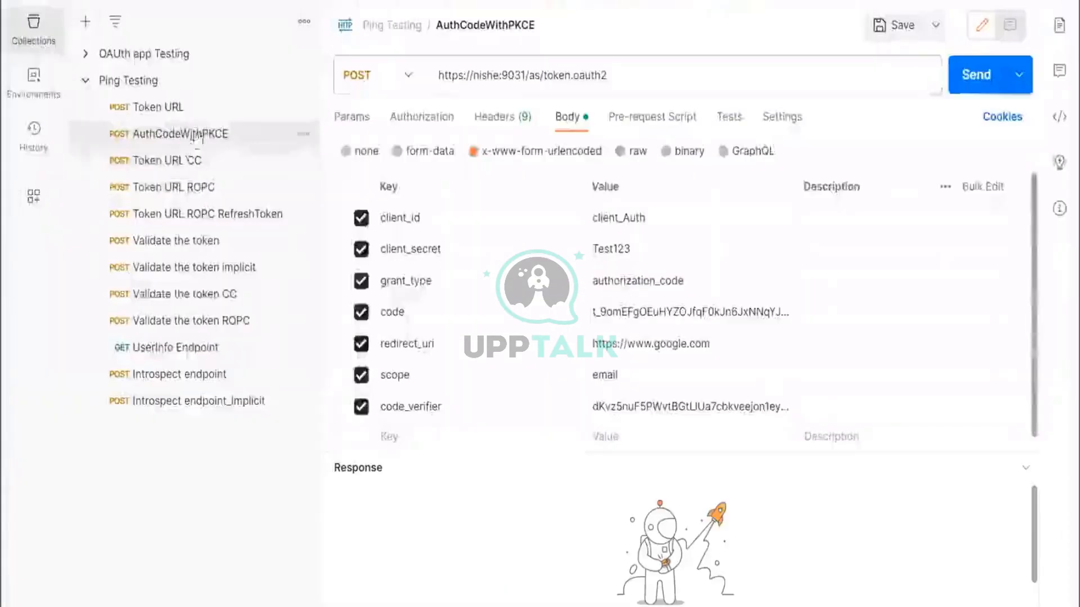
pyautogui.click(651, 312)
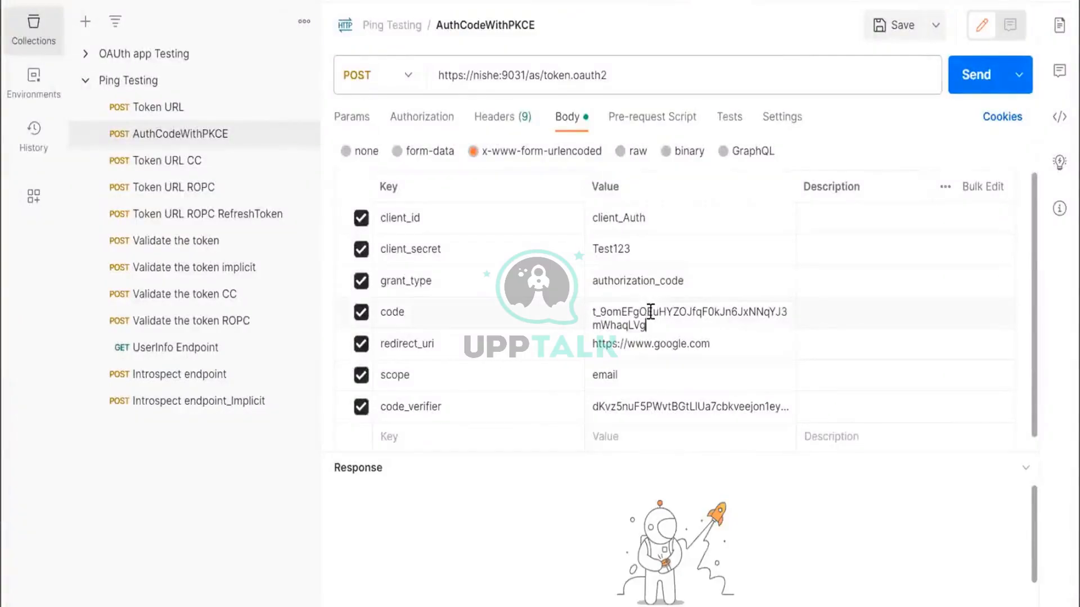
pyautogui.doubleClick(594, 316)
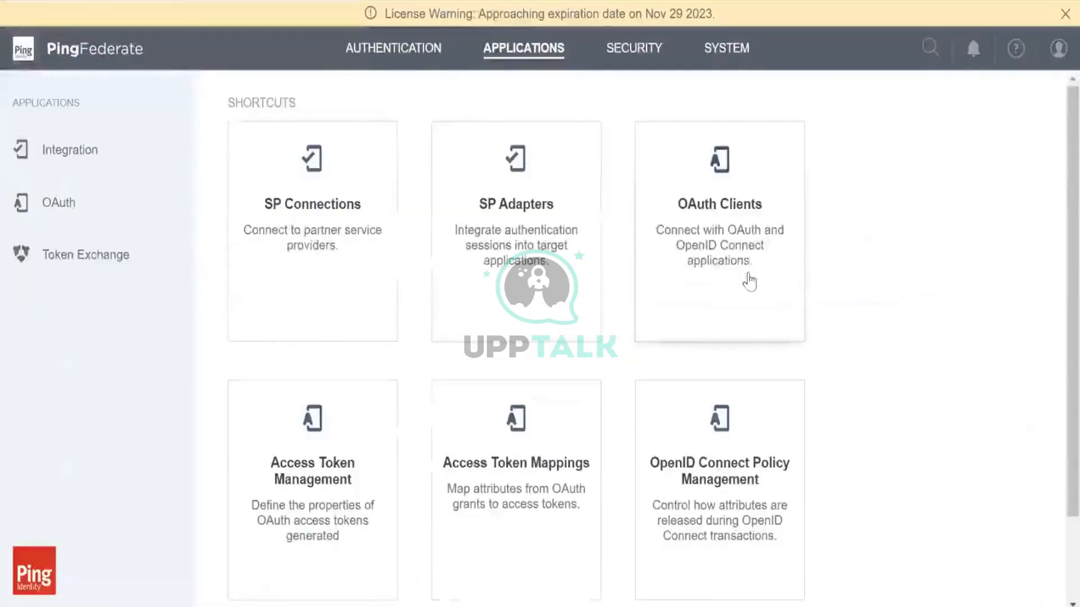
# - Look up client_implicit in OAuth Clients and select the implicit flow URL on notes line 532
pyautogui.click(750, 279)
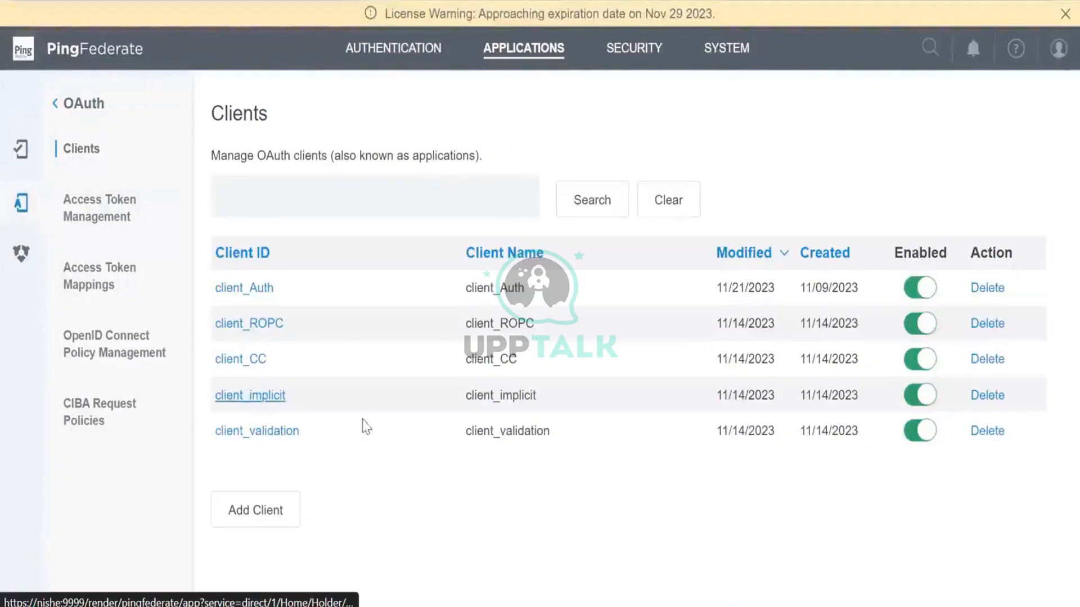
pyautogui.doubleClick(484, 395)
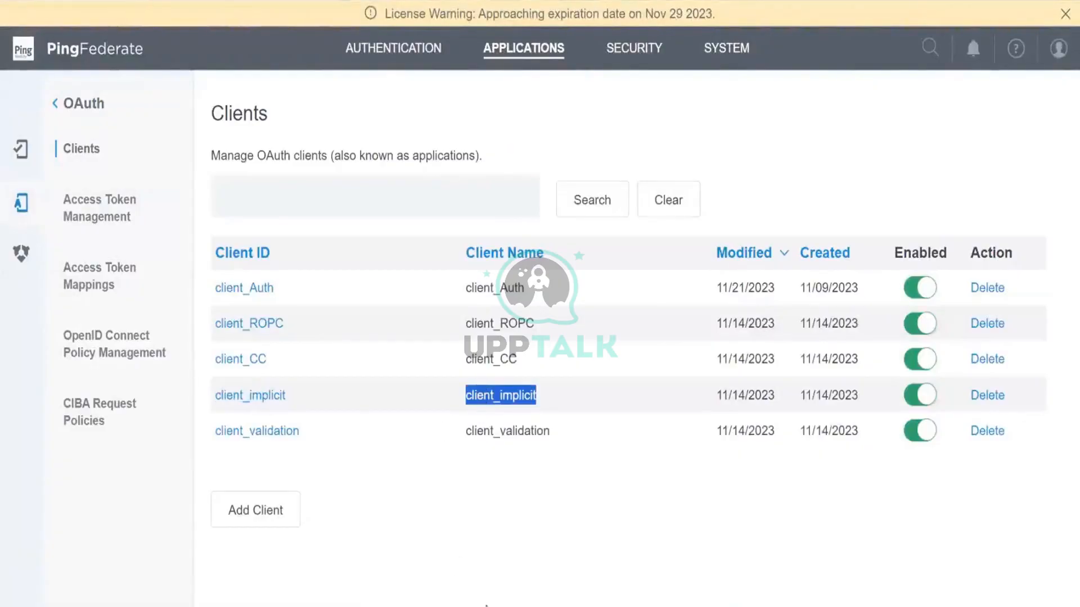
pyautogui.click(497, 606)
pyautogui.scroll(11, 294, 388)
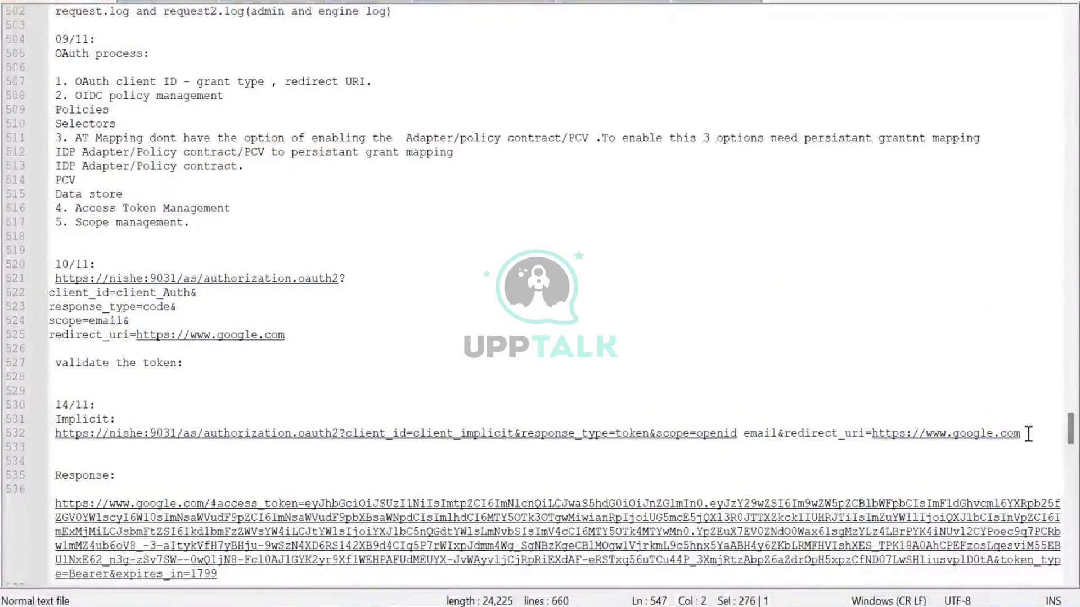
pyautogui.moveTo(1033, 430); pyautogui.dragTo(53, 436)
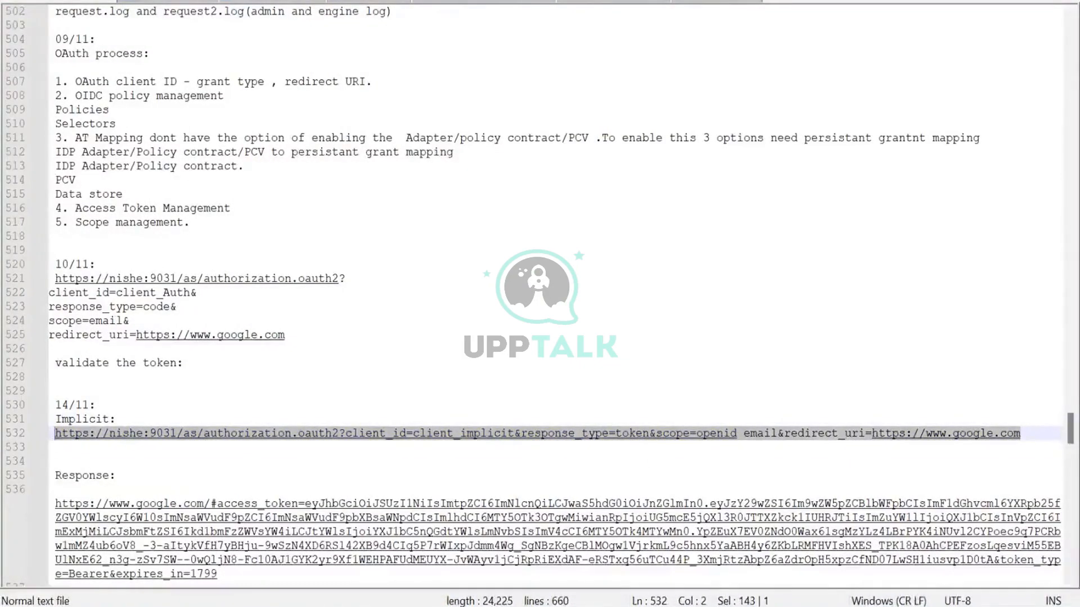
pyautogui.click(474, 605)
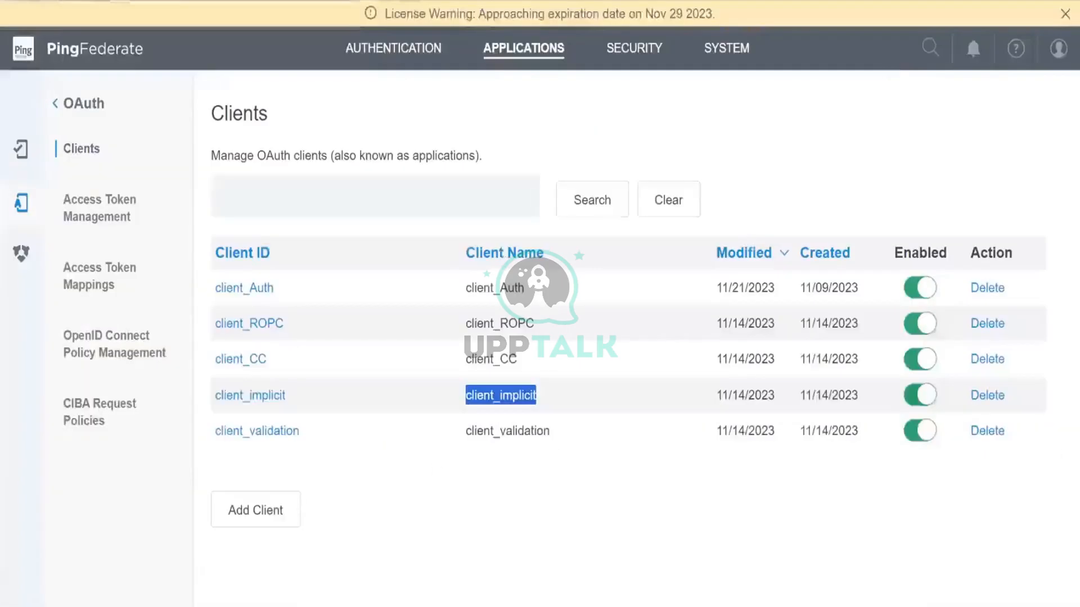
pyautogui.click(579, 575)
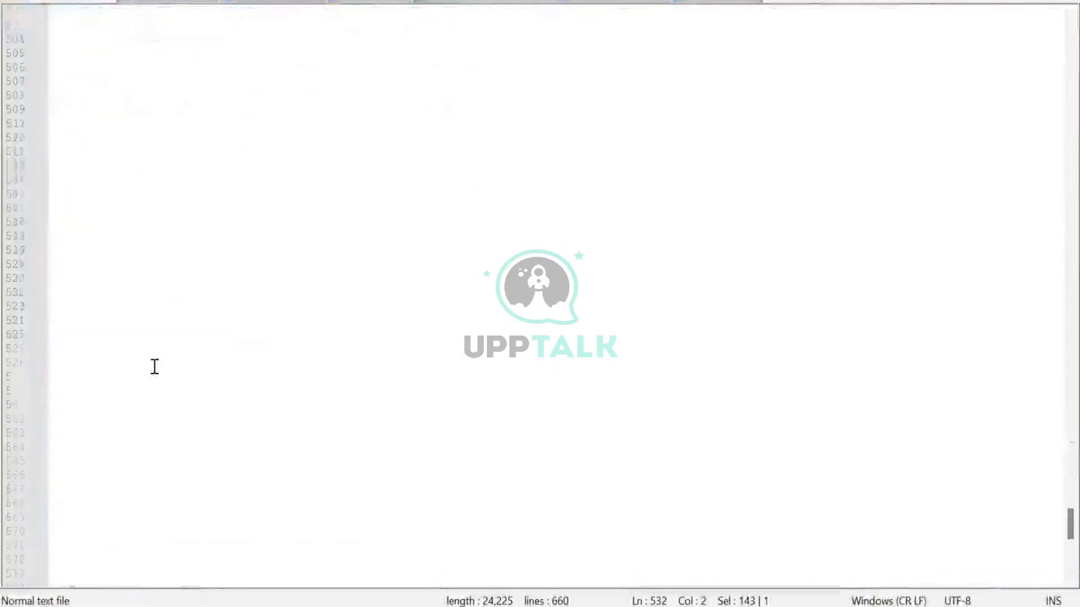
# - Delete the stray '1' on line 556, then place the cursor at the end of the ACR selector line
pyautogui.scroll(10, 155, 367)
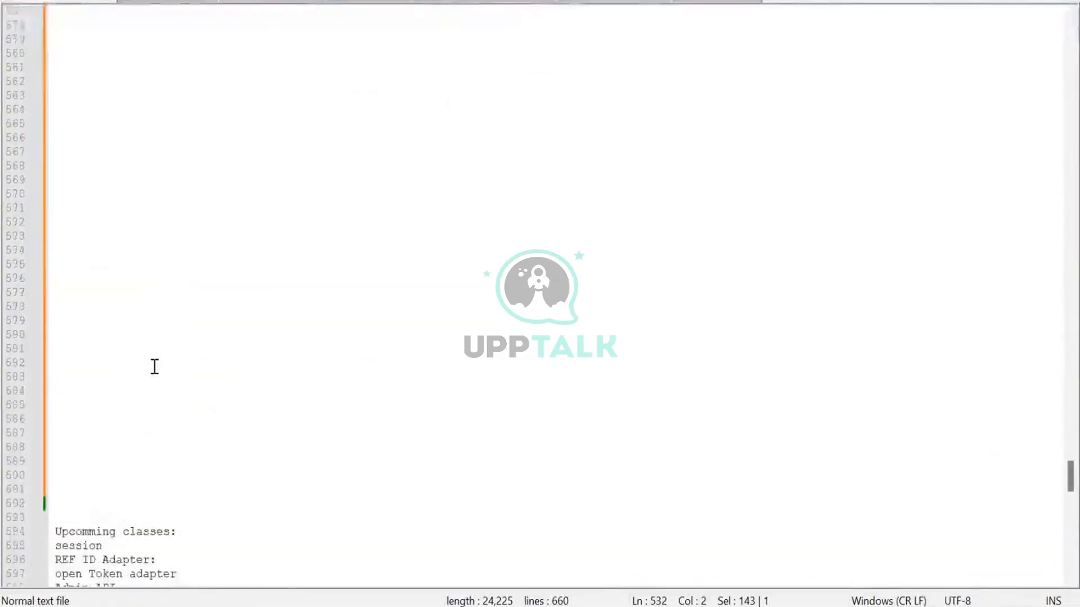
pyautogui.scroll(8, 155, 367)
pyautogui.rightClick(154, 367)
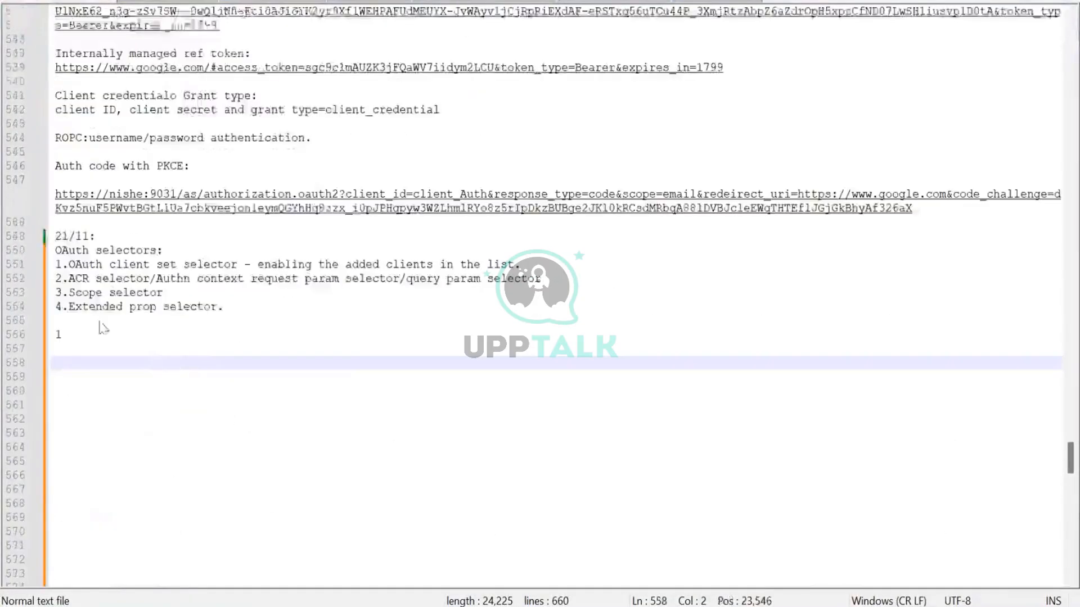
pyautogui.click(111, 278)
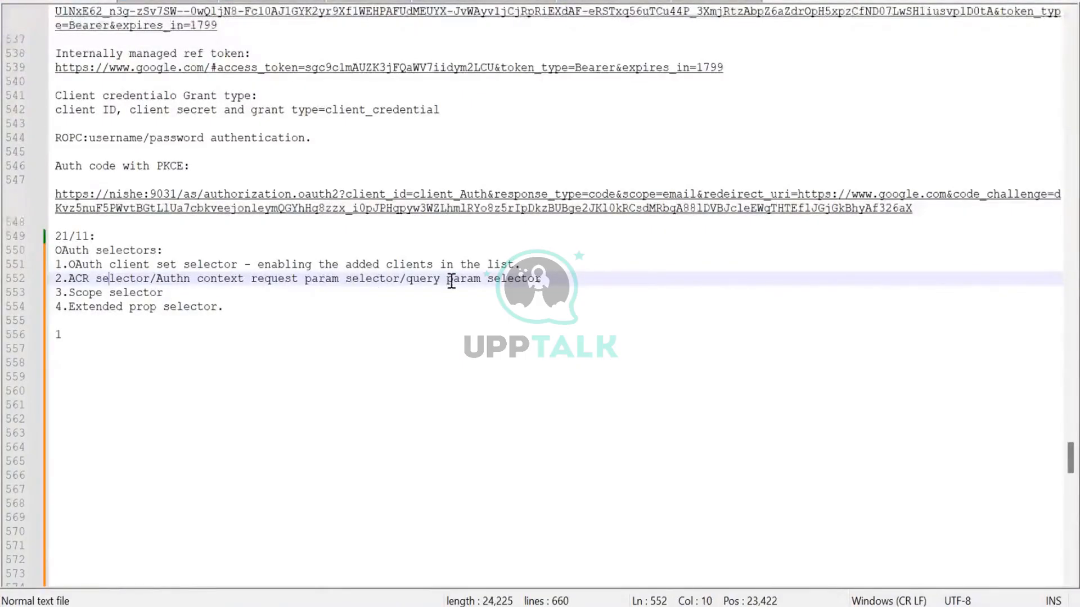
pyautogui.click(275, 332)
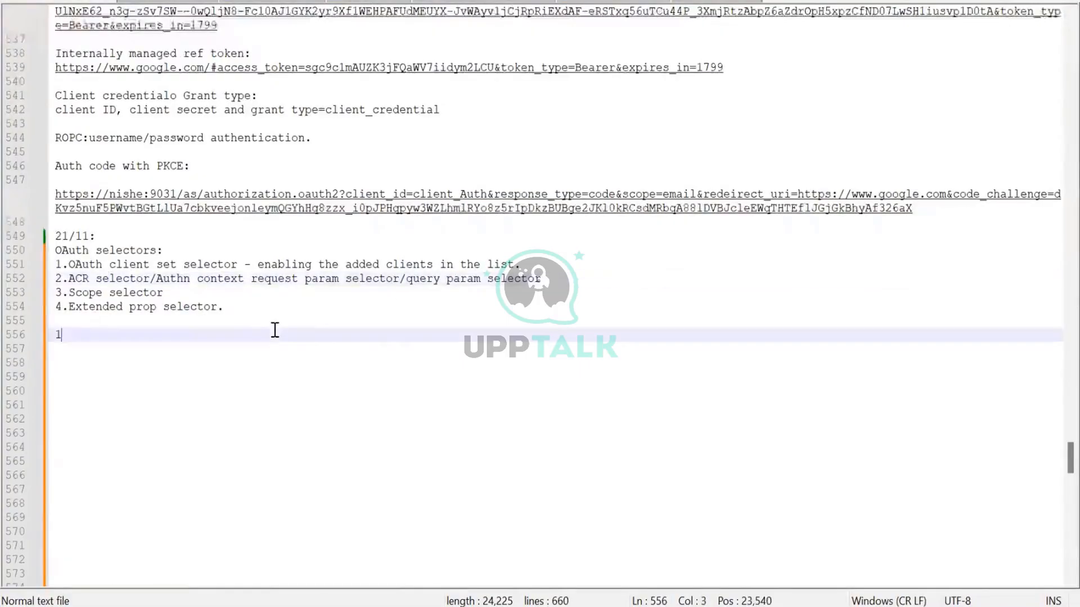
pyautogui.press('BackSpace')
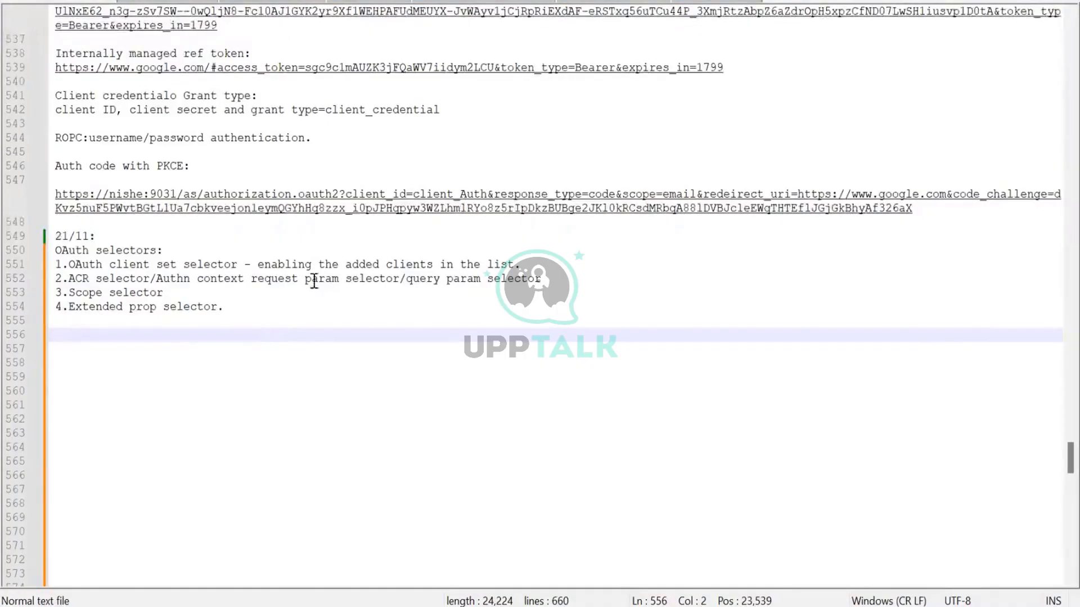
pyautogui.click(551, 280)
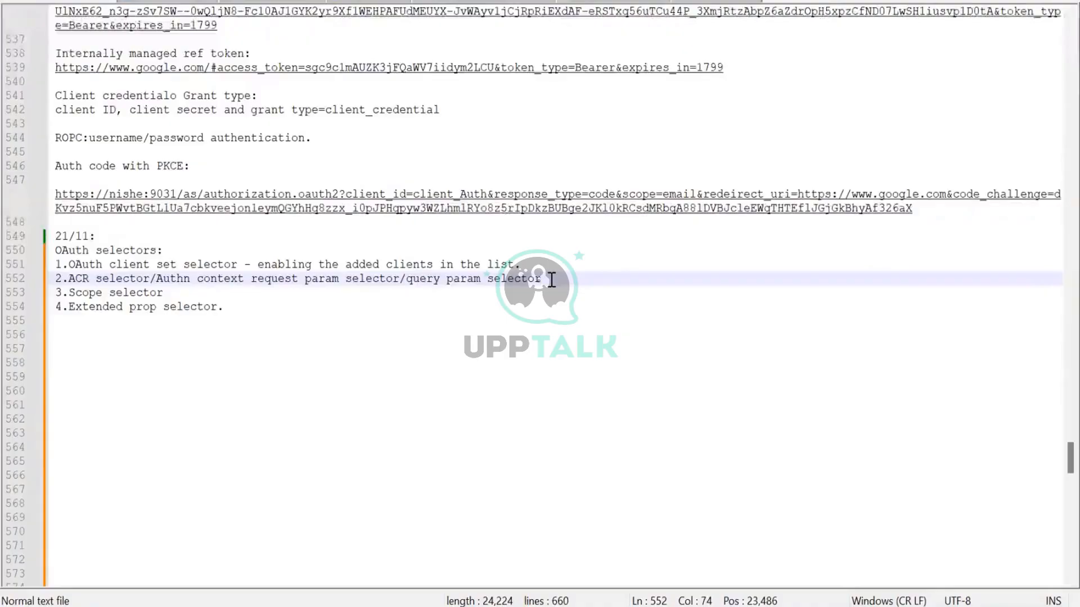
# - Add a line under the ACR selector item saying the value is the query param appended in URL
pyautogui.press('Return')
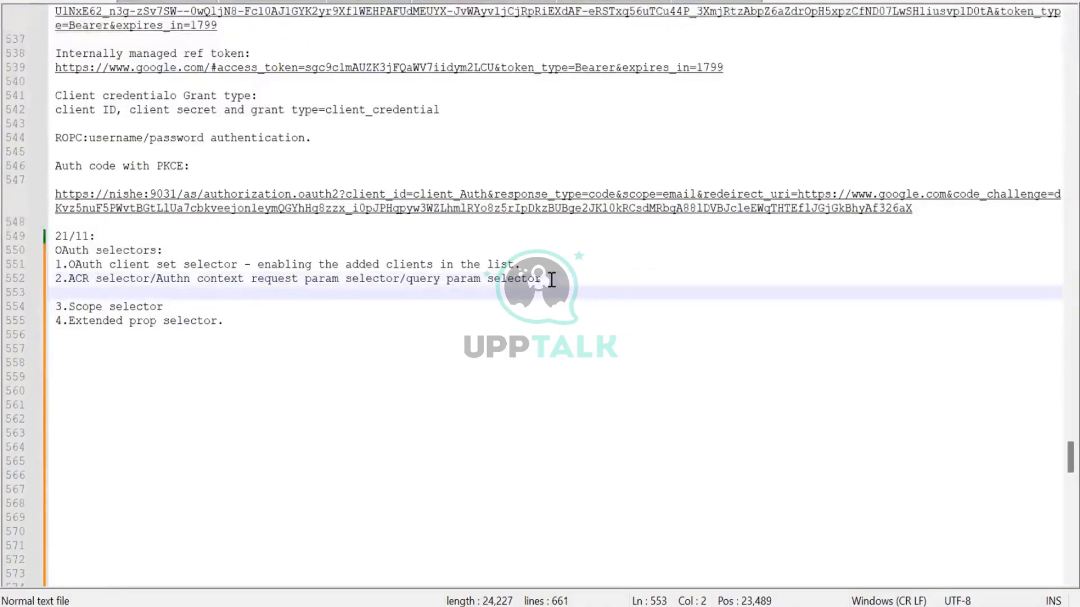
pyautogui.write('ACR')
pyautogui.write(' Value')
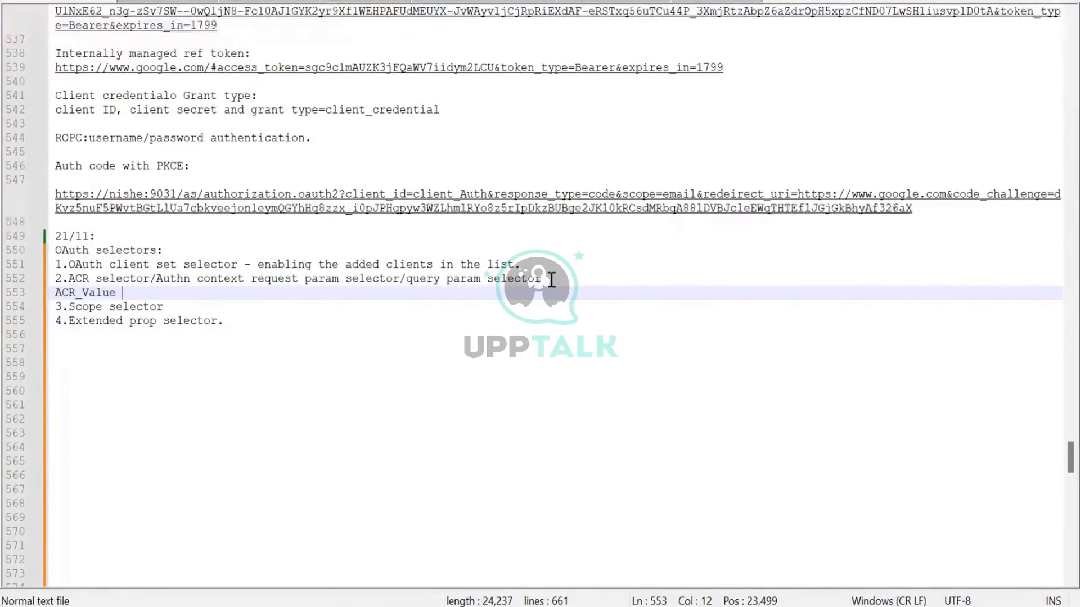
pyautogui.write('is the ')
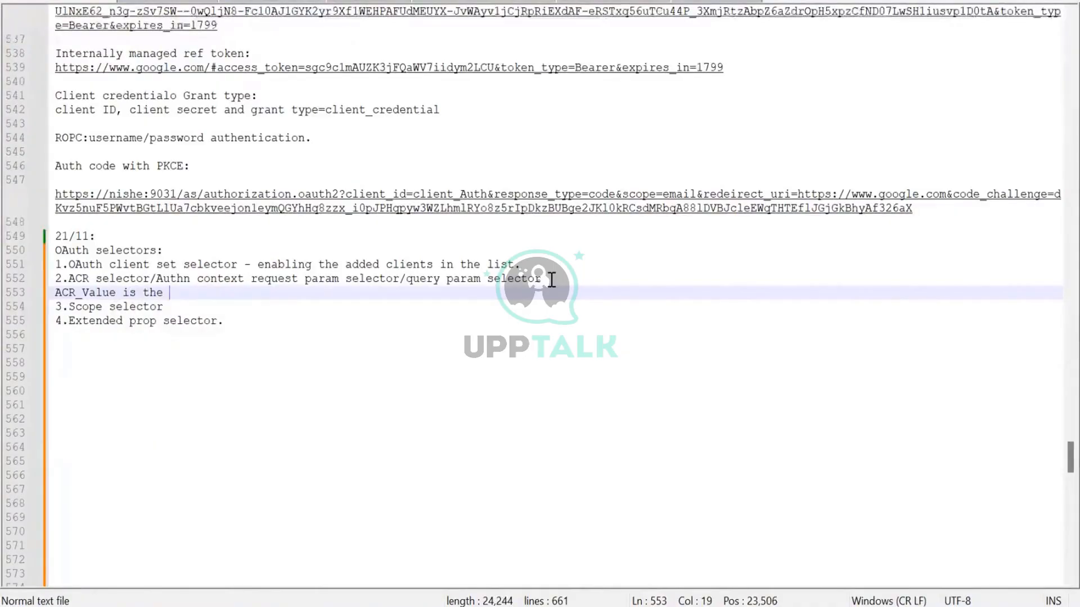
pyautogui.write('query param')
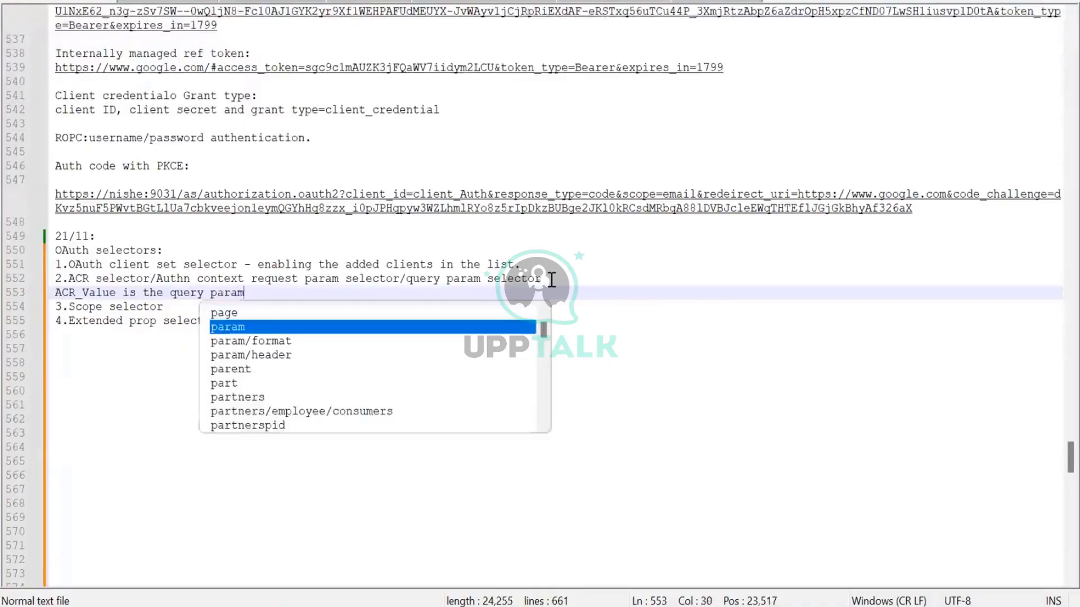
pyautogui.write(' append')
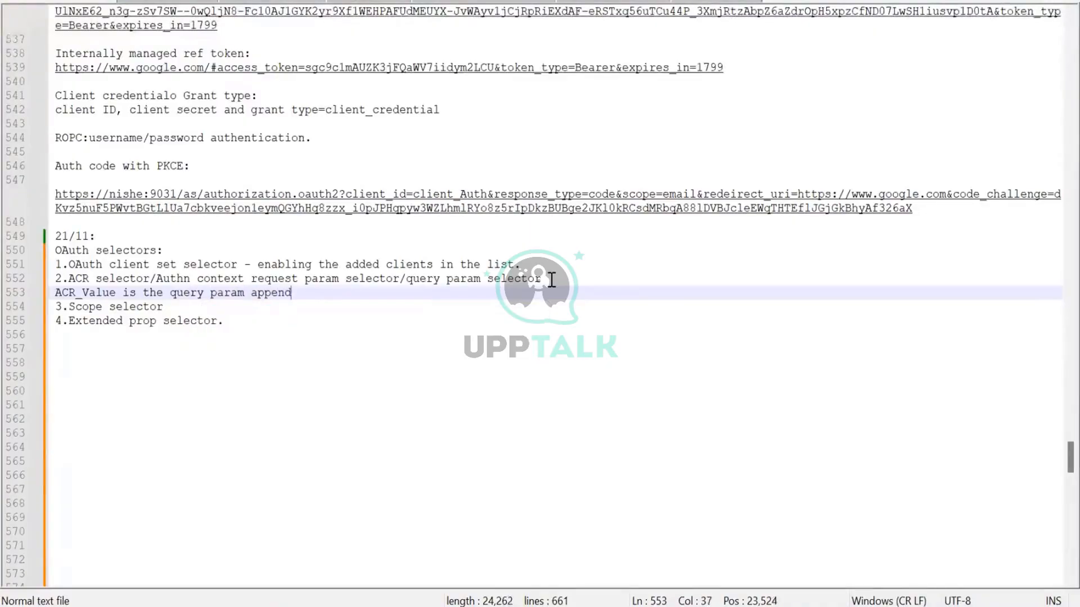
pyautogui.write('ed in URL')
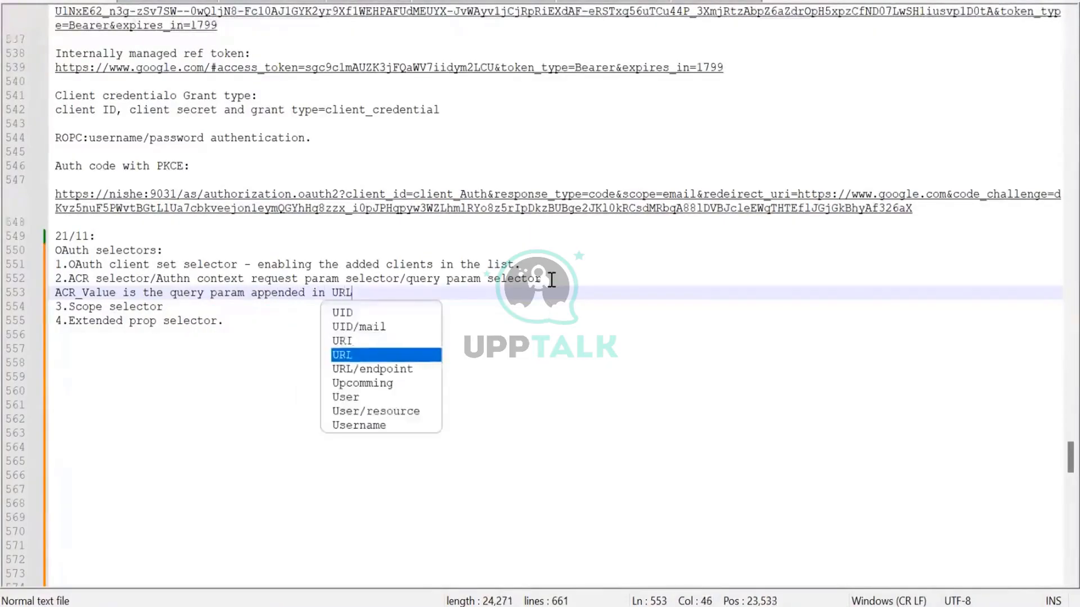
# - Correct the parameter name to 'acr_values' and save the notes file
pyautogui.press('Escape')
pyautogui.press('Left')
pyautogui.press('Left')
pyautogui.press('Left')
pyautogui.press('Left')
pyautogui.press('Left')
pyautogui.press('Left')
pyautogui.press('Left')
pyautogui.press('Left')
pyautogui.press('Left')
pyautogui.press('Left')
pyautogui.press('Left')
pyautogui.press('Left')
pyautogui.press('Left')
pyautogui.press('Left')
pyautogui.press('Left')
pyautogui.press('Left')
pyautogui.press('Left')
pyautogui.press('Left')
pyautogui.press('Left')
pyautogui.press('Left')
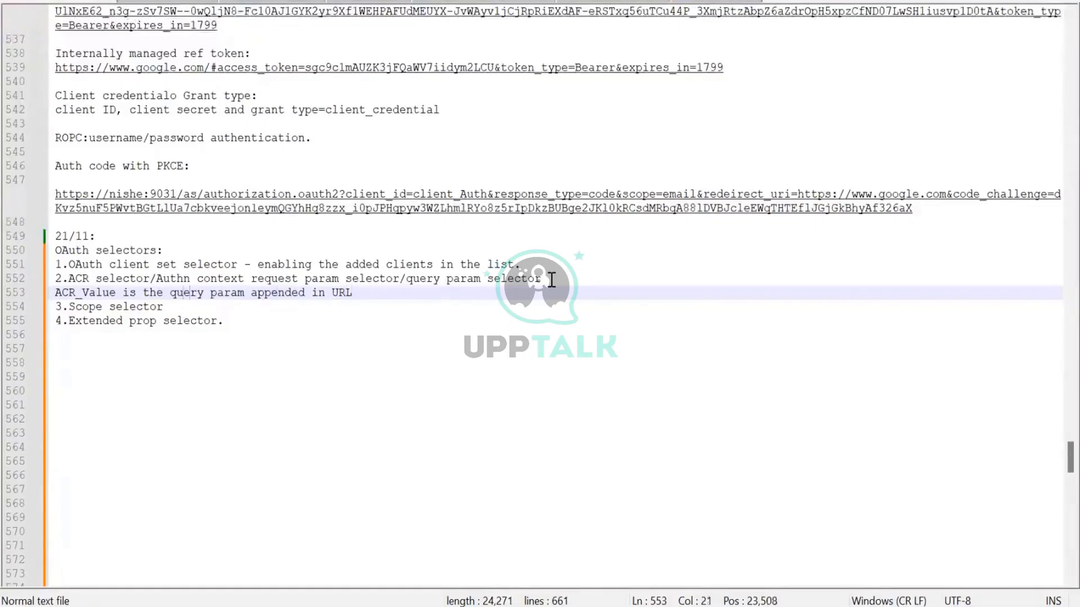
pyautogui.press('Left')
pyautogui.press('Left')
pyautogui.press('Left')
pyautogui.press('Left')
pyautogui.press('Left')
pyautogui.press('Left')
pyautogui.press('Left')
pyautogui.press('Left')
pyautogui.press('Left')
pyautogui.press('Left')
pyautogui.press('BackSpace')
pyautogui.press('BackSpace')
pyautogui.press('BackSpace')
pyautogui.press('BackSpace')
pyautogui.press('BackSpace')
pyautogui.write('val')
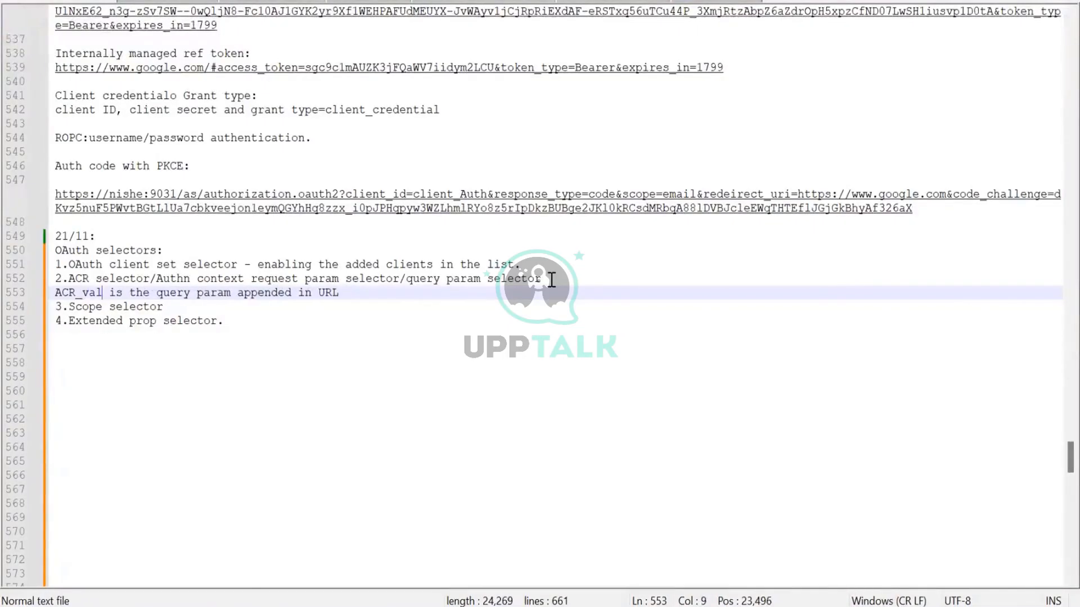
pyautogui.write('ues')
pyautogui.press('Left')
pyautogui.press('Left')
pyautogui.press('Left')
pyautogui.press('Left')
pyautogui.press('Left')
pyautogui.press('Left')
pyautogui.press('Left')
pyautogui.press('Left')
pyautogui.press('Left')
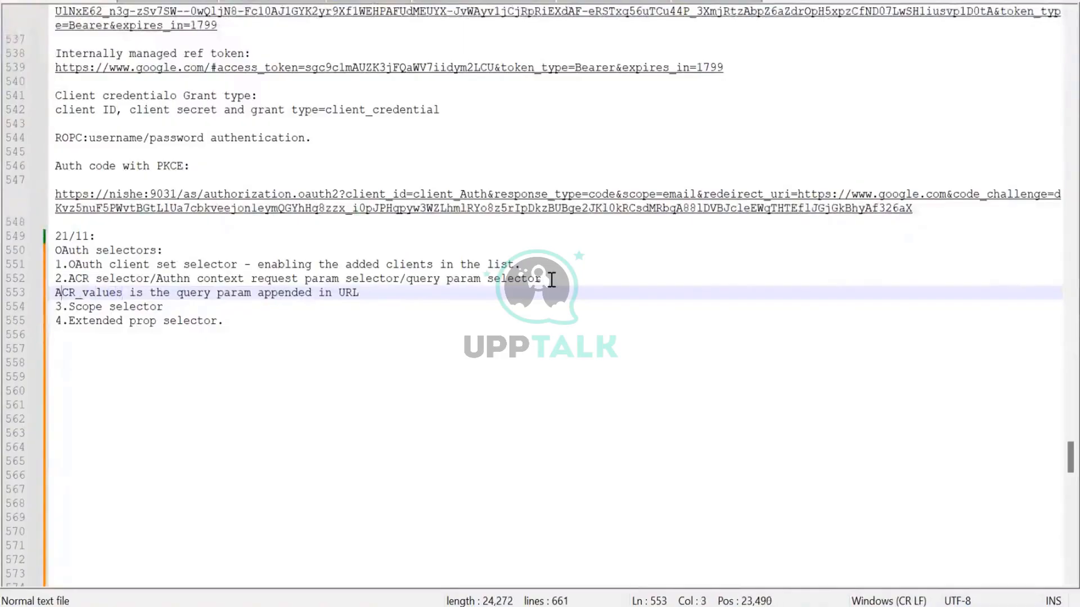
pyautogui.press('Right')
pyautogui.press('BackSpace')
pyautogui.press('BackSpace')
pyautogui.press('BackSpace')
pyautogui.write('ac')
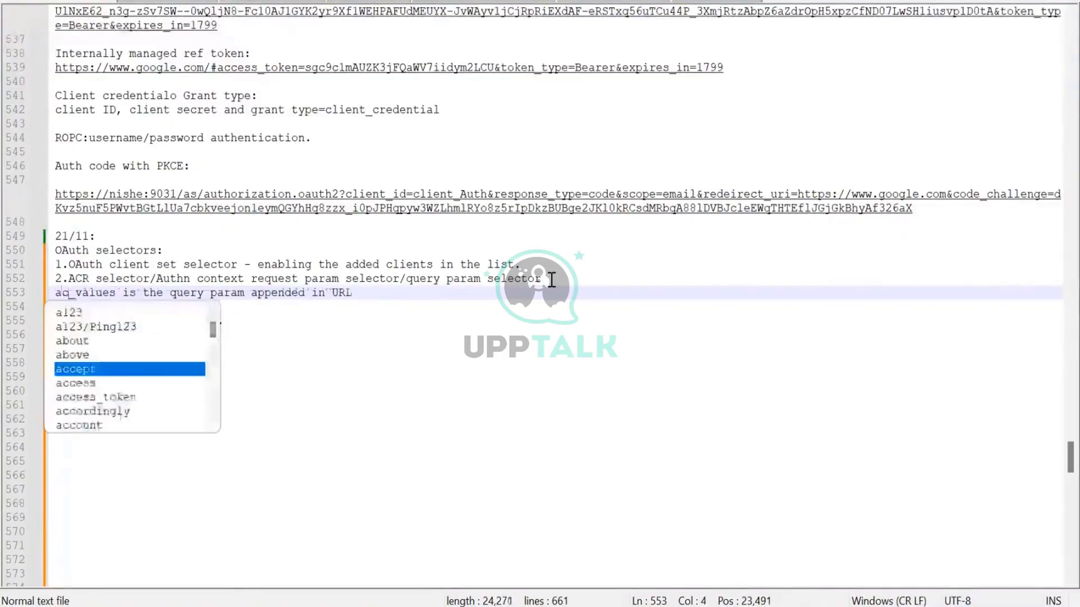
pyautogui.write('r')
pyautogui.hotkey('ctrl', 's')
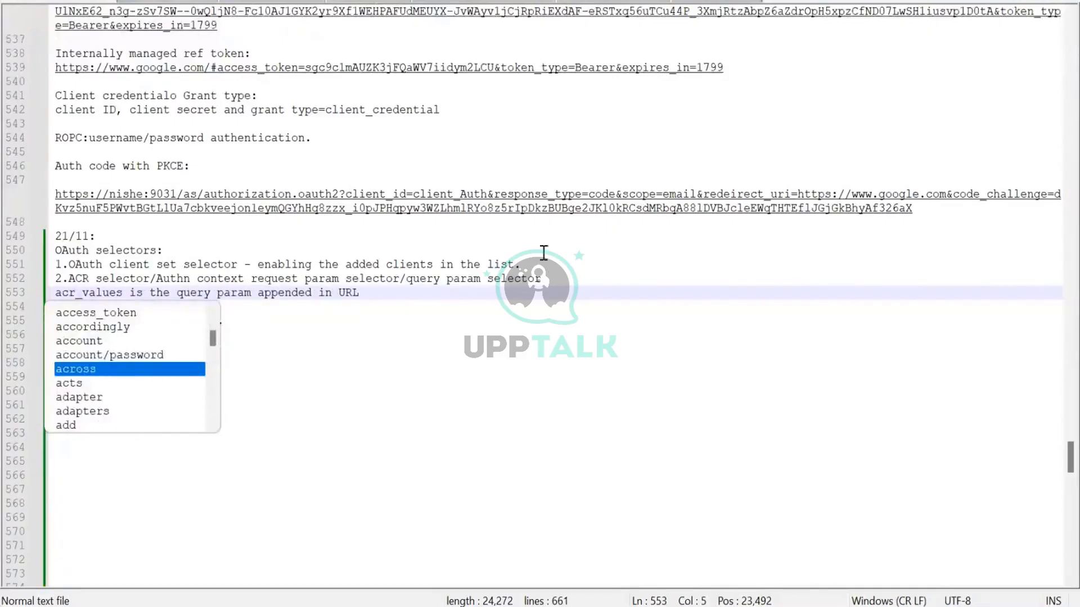
pyautogui.click(471, 606)
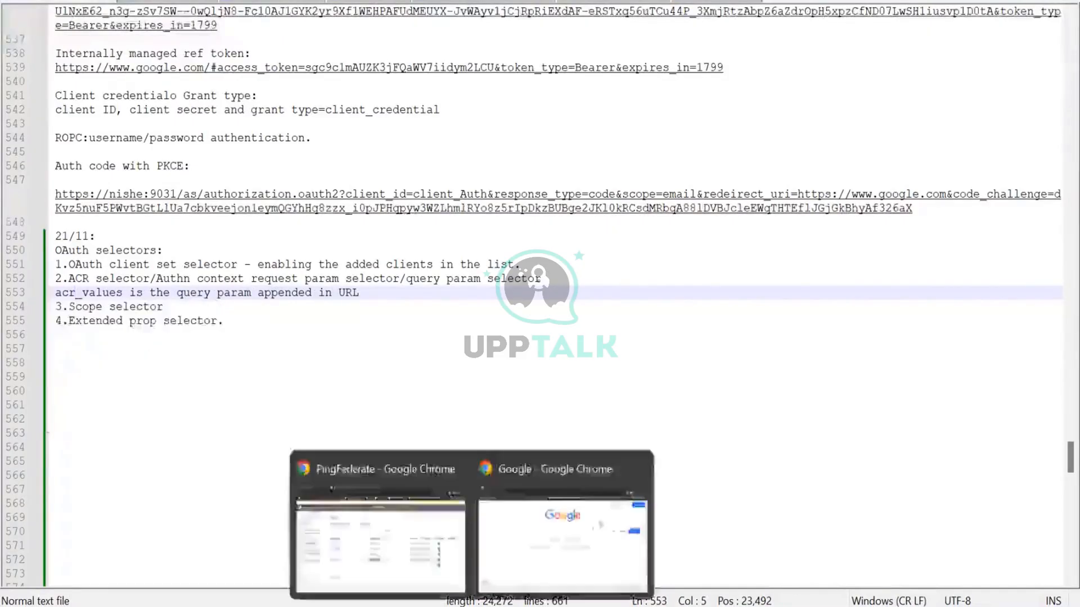
# - In PingFederate, start a new instance under Authentication > Selectors
pyautogui.click(432, 535)
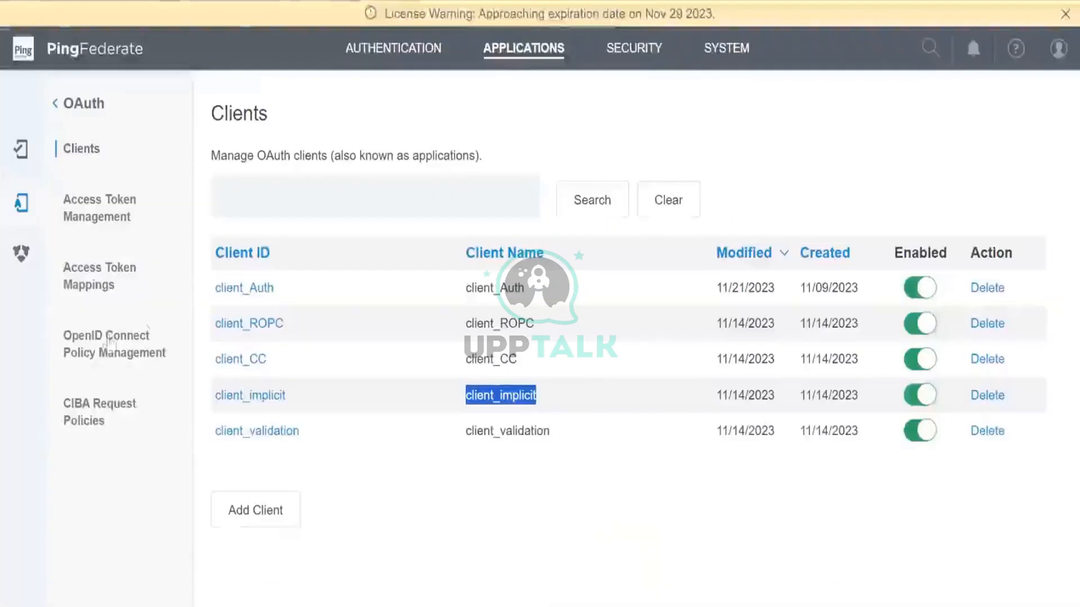
pyautogui.click(512, 62)
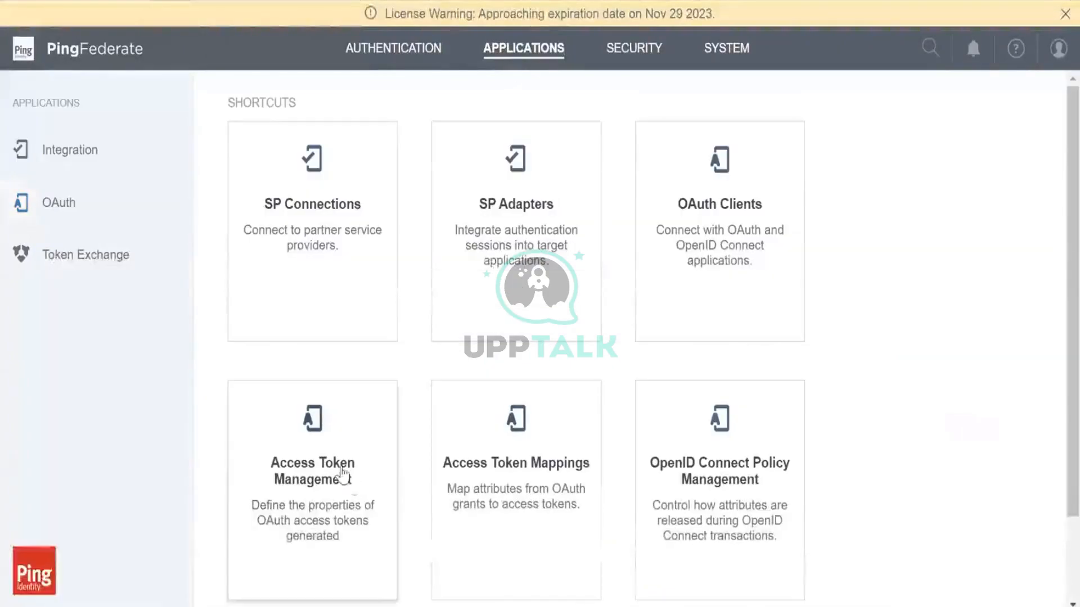
pyautogui.click(375, 47)
pyautogui.click(494, 446)
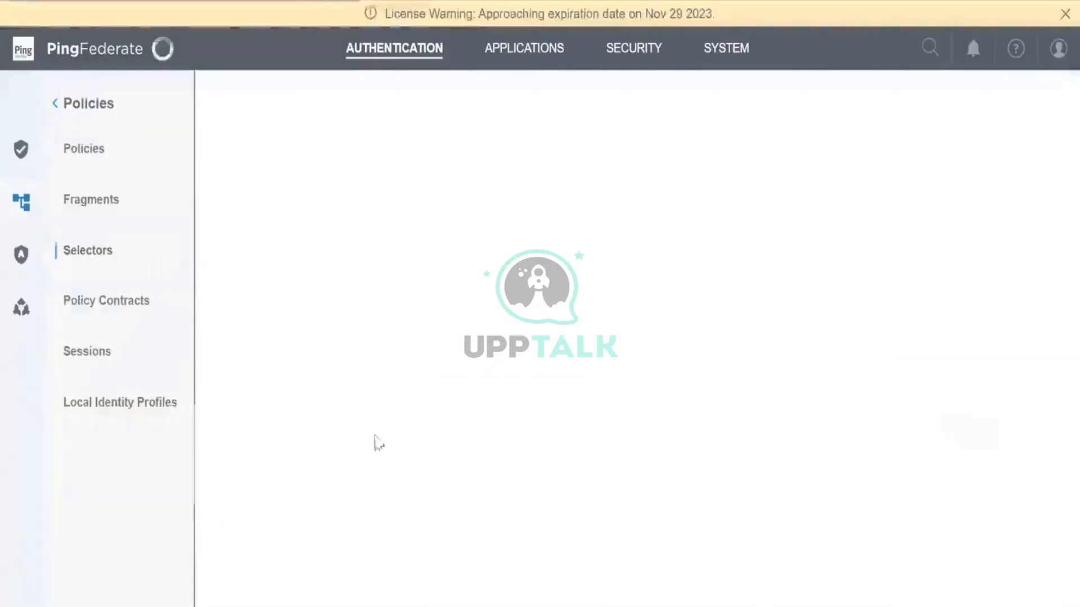
pyautogui.click(299, 453)
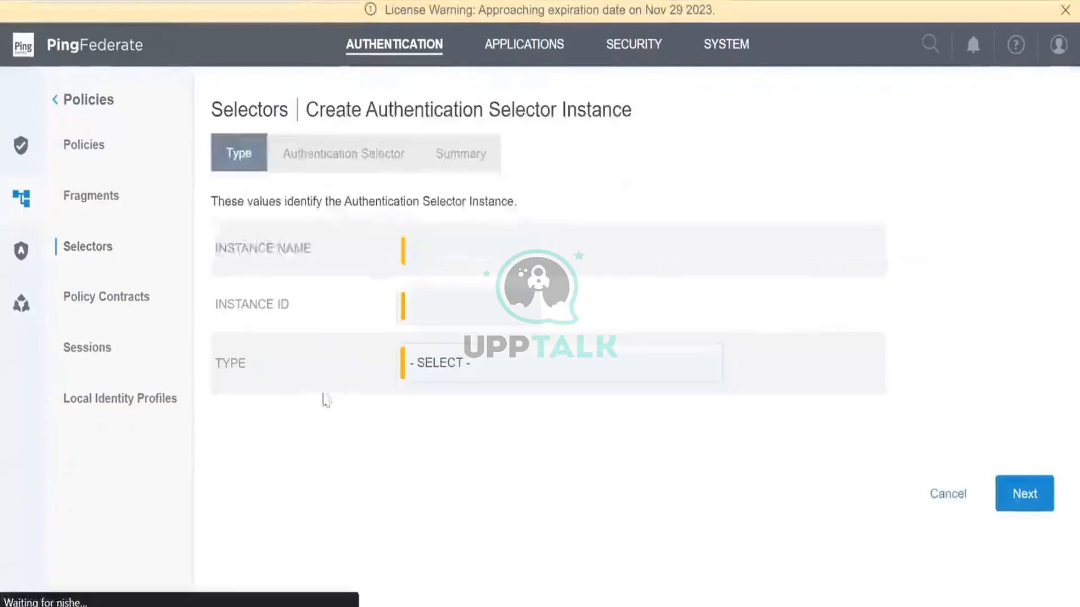
# - Name the selector instance ACR_Selector and give it the instance ID ACRSelector
pyautogui.click(422, 247)
pyautogui.write('ACB')
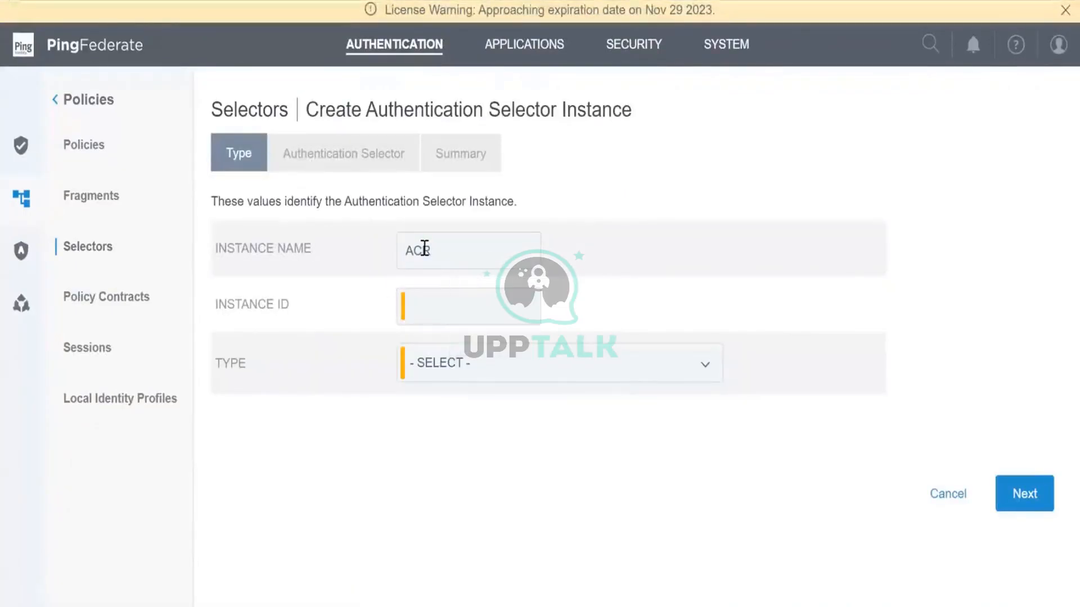
pyautogui.write('_Se')
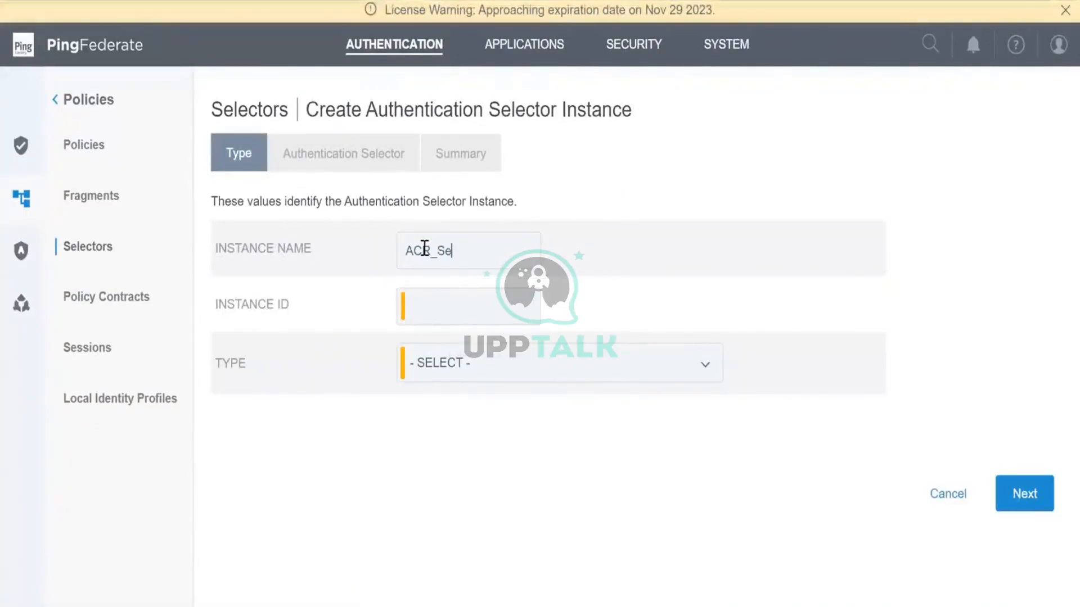
pyautogui.write('lector')
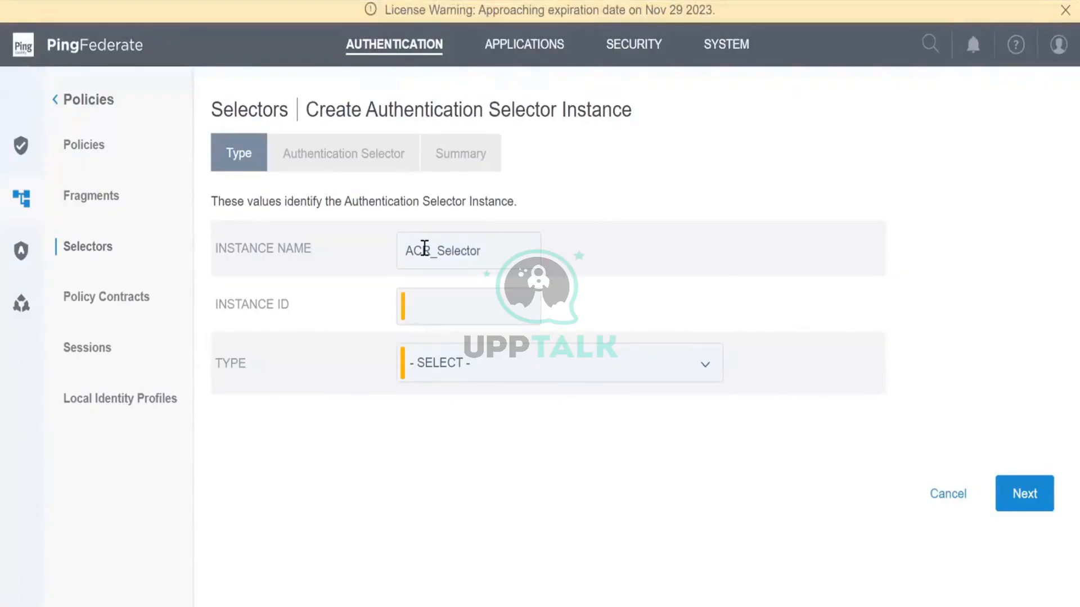
pyautogui.hotkey('ctrl', 'a')
pyautogui.hotkey('ctrl', 'c')
pyautogui.press('Tab')
pyautogui.hotkey('ctrl', 'v')
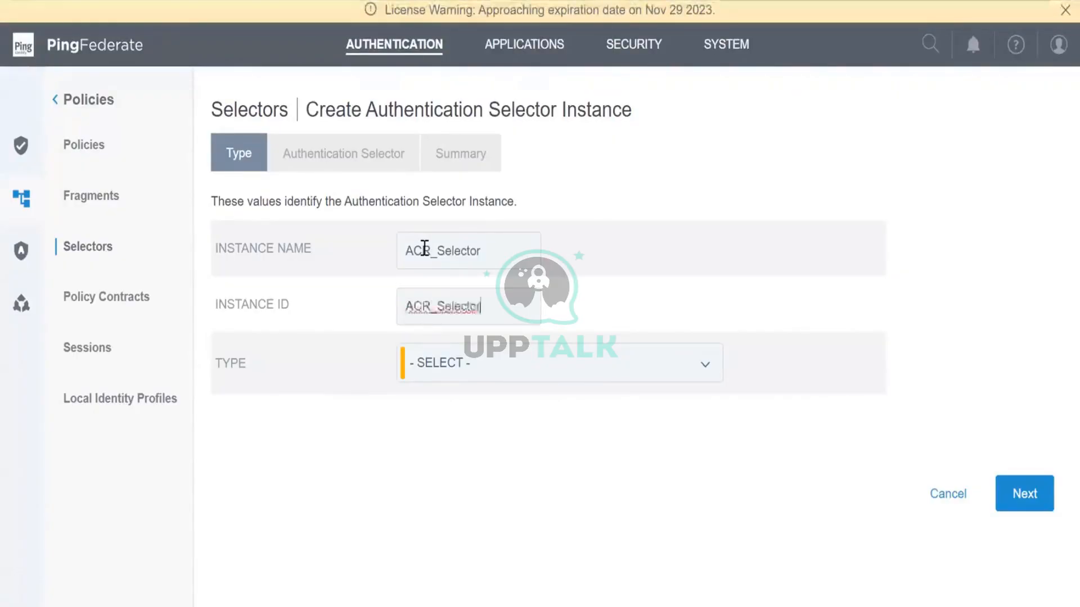
pyautogui.press('Left')
pyautogui.press('Left')
pyautogui.press('Left')
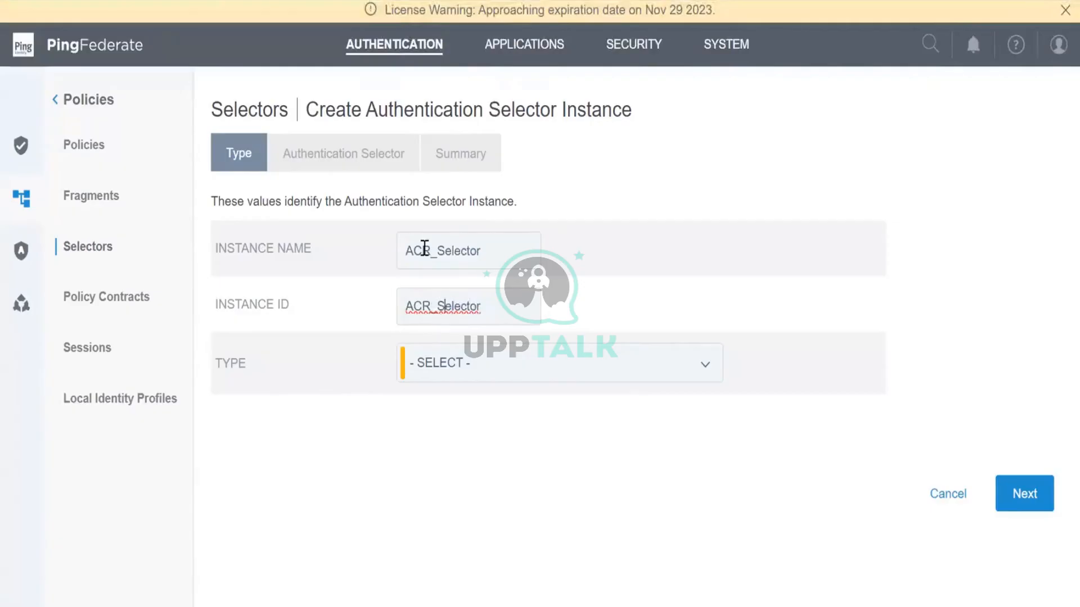
pyautogui.press('BackSpace')
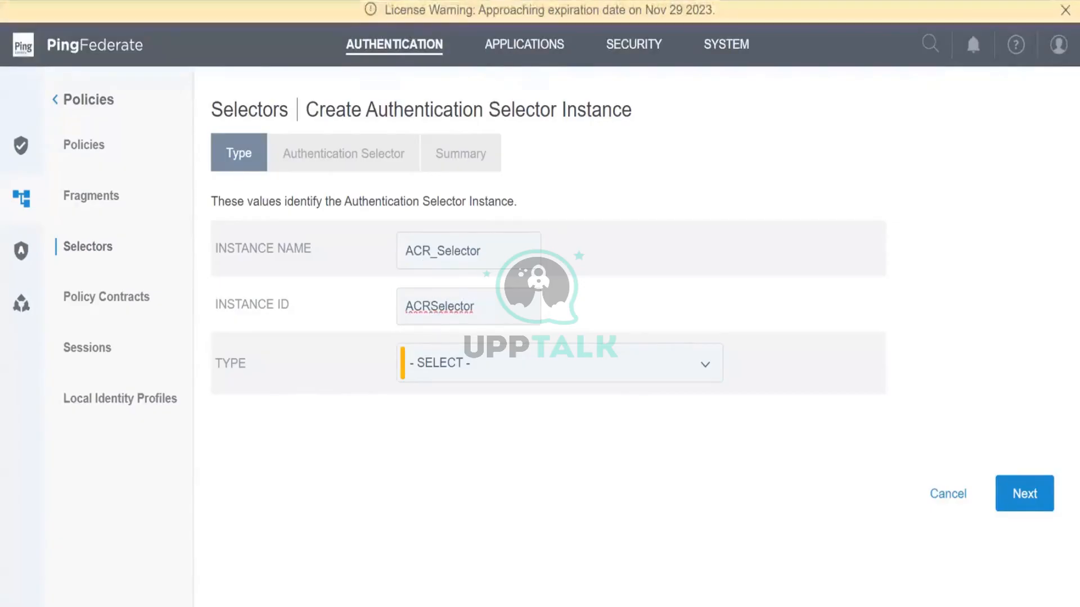
pyautogui.click(462, 368)
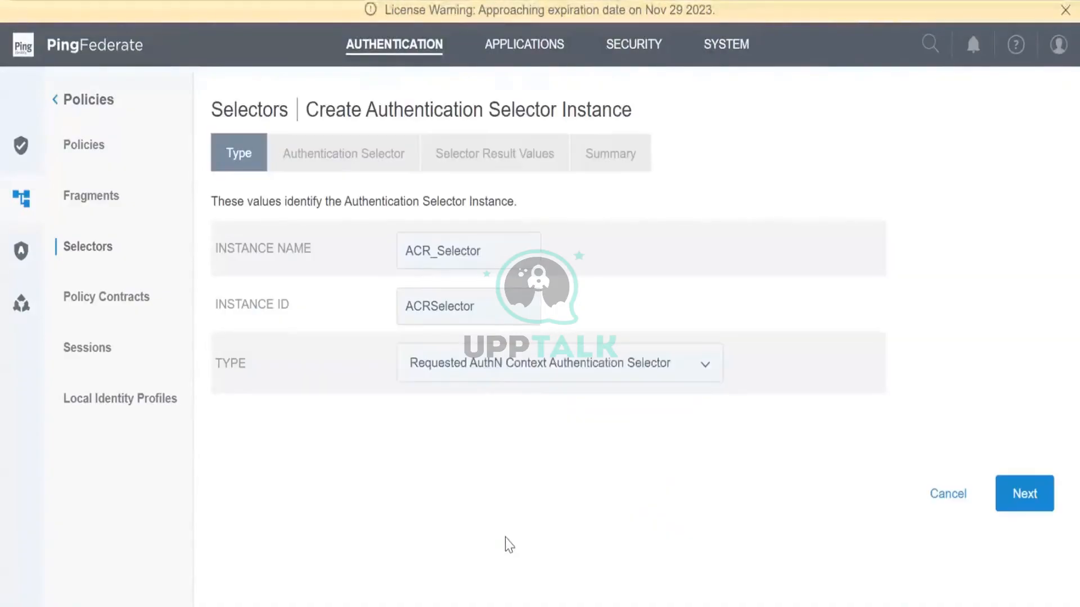
# - Use the Requested AuthN Context Authentication Selector type and review the selector settings checkboxes
pyautogui.click(1020, 493)
pyautogui.scroll(-4, 621, 458)
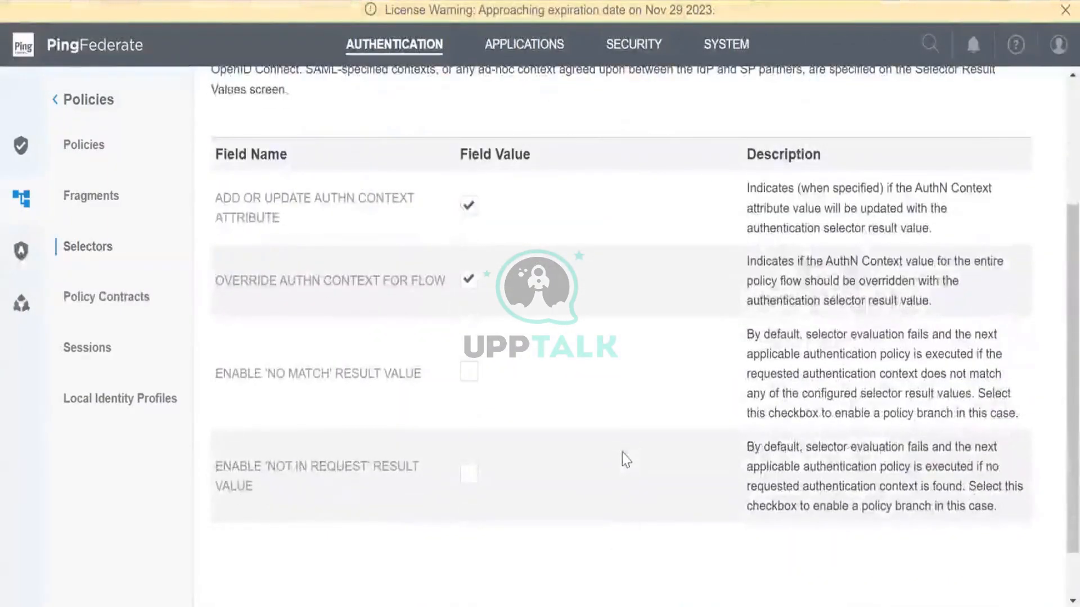
pyautogui.scroll(-1, 735, 501)
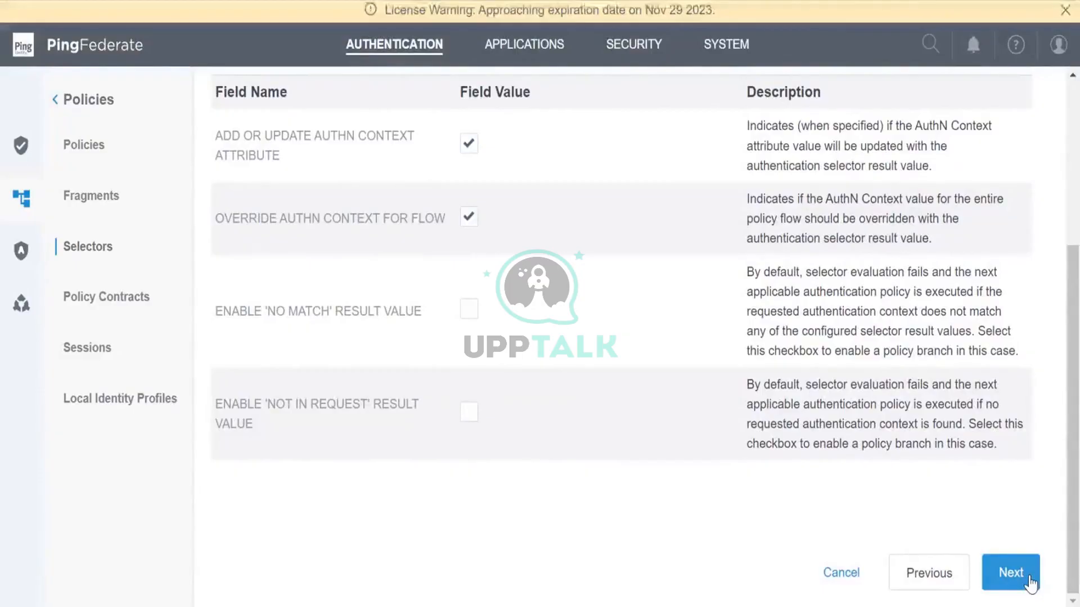
# - Add 'admin' as an ACR_Selector result value, then return to the Authentication Selector step
pyautogui.click(1011, 573)
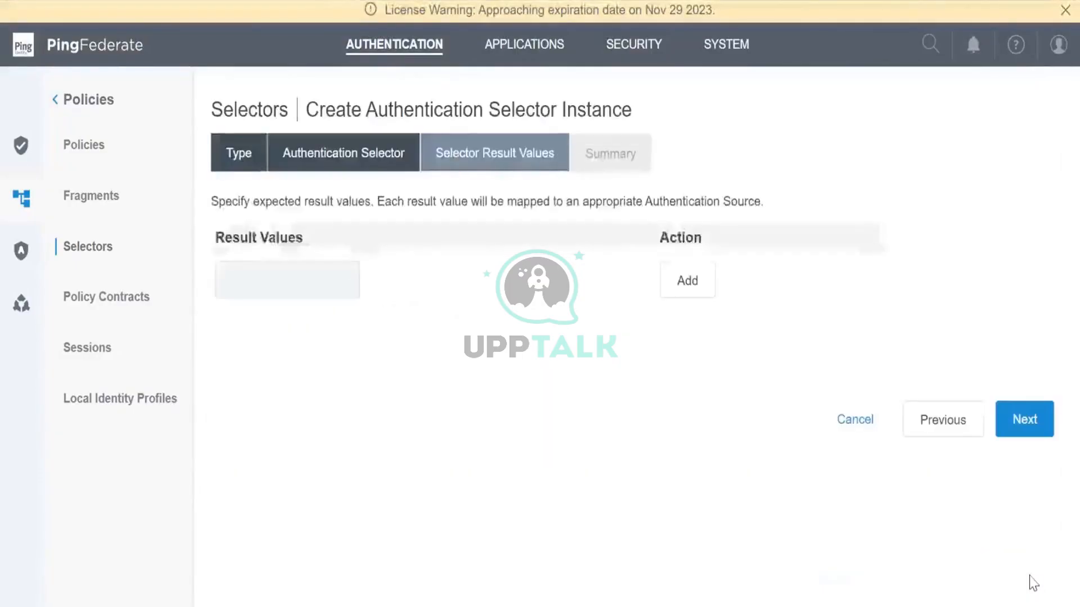
pyautogui.click(297, 285)
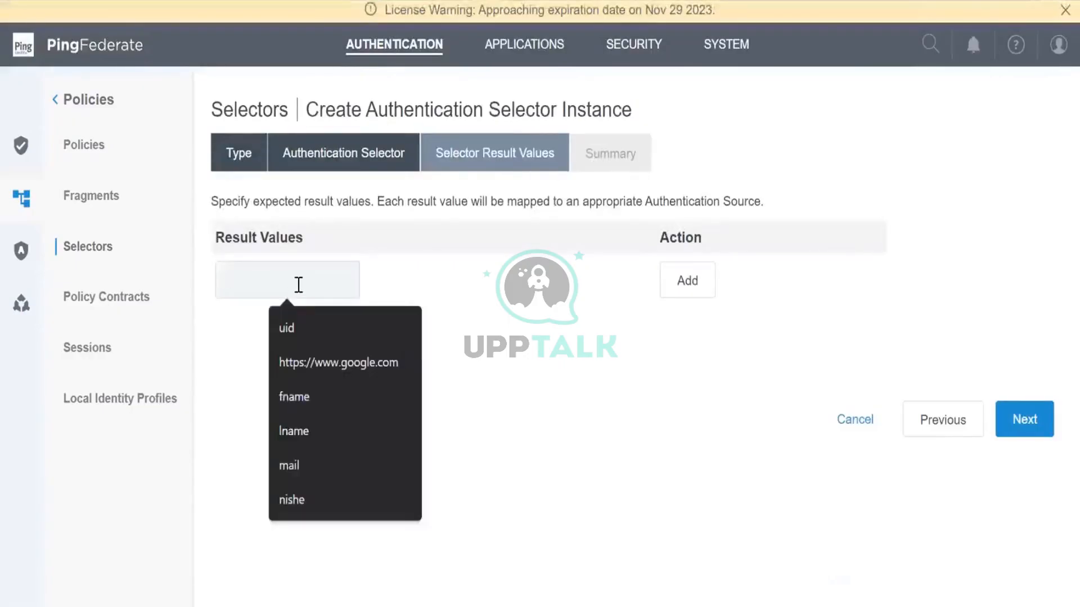
pyautogui.write('ac')
pyautogui.press('BackSpace')
pyautogui.press('BackSpace')
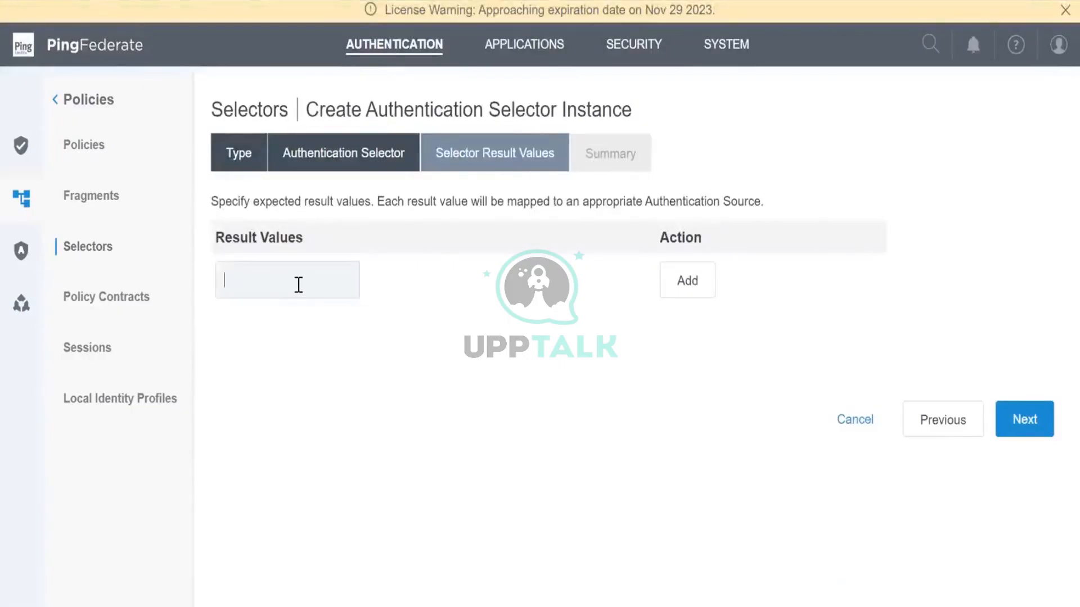
pyautogui.write('admin')
pyautogui.click(681, 287)
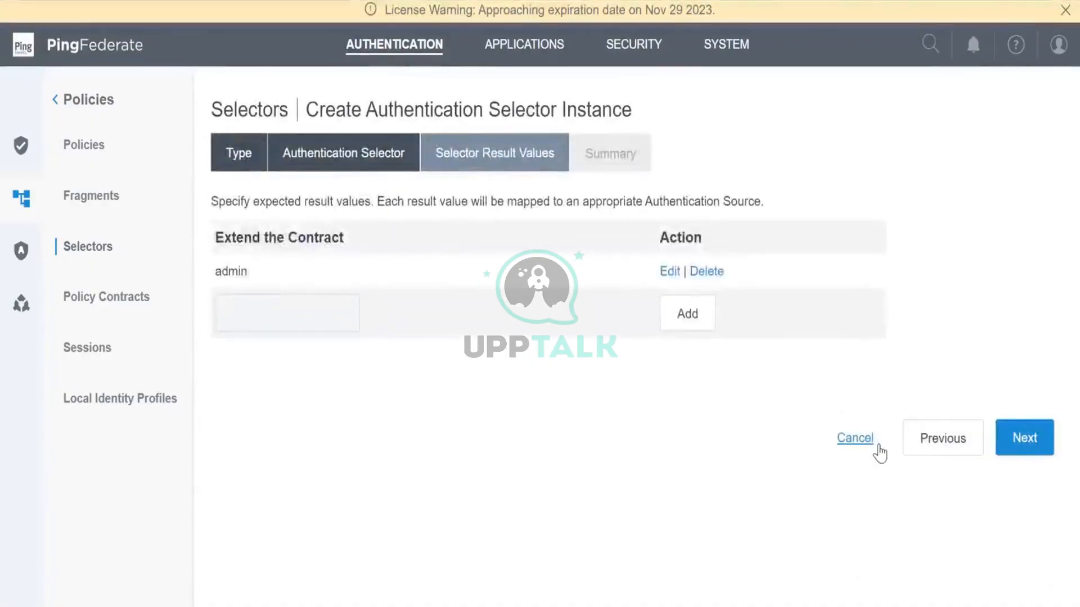
pyautogui.click(929, 440)
pyautogui.scroll(-5, 504, 518)
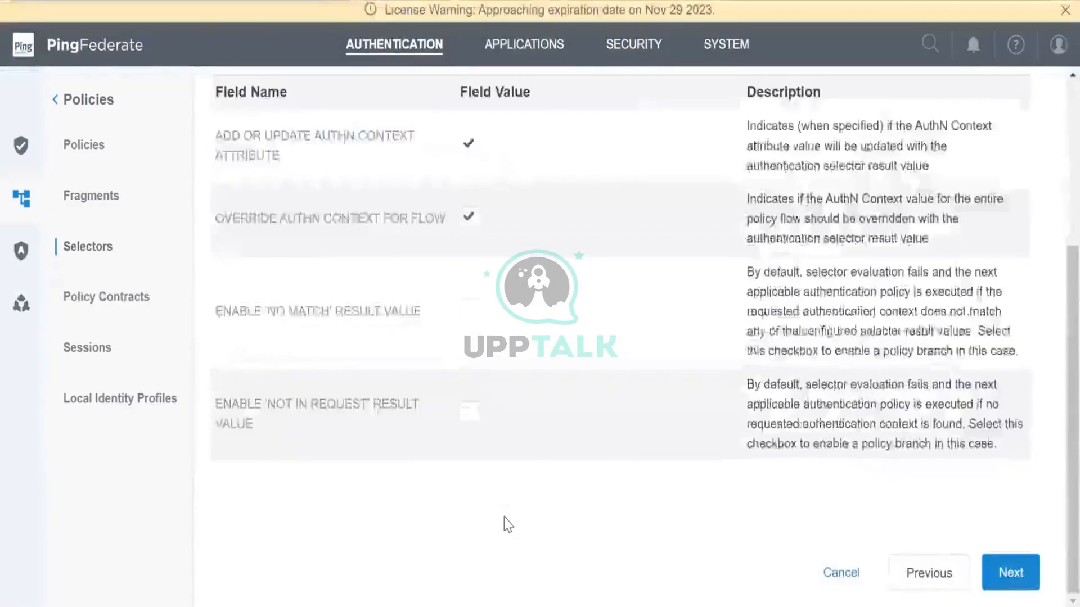
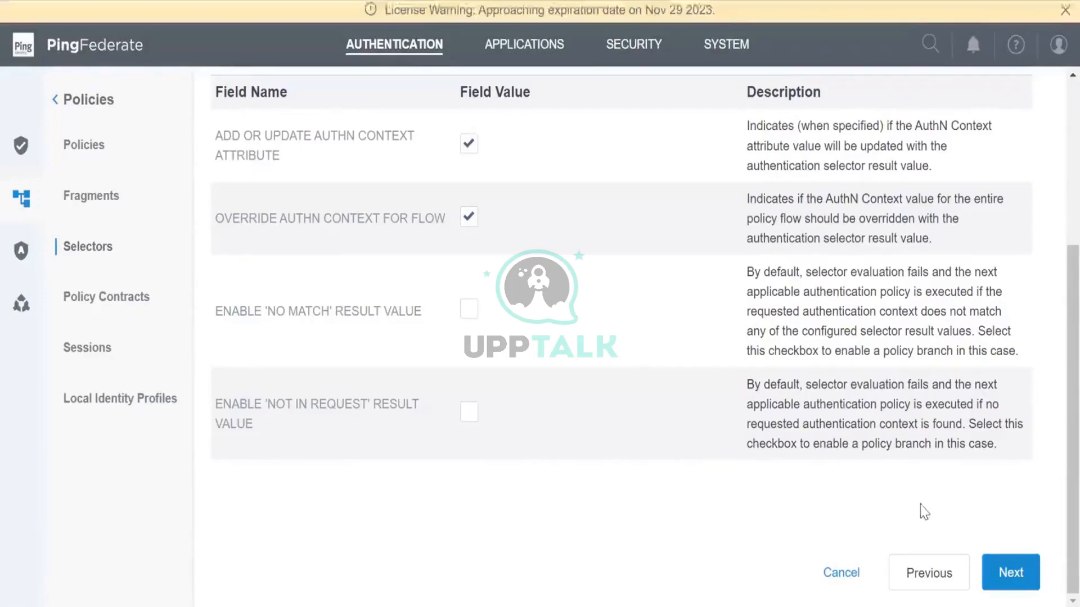
# - Step through result values and summary, and save ACR_Selector with its admin result value
pyautogui.click(1001, 580)
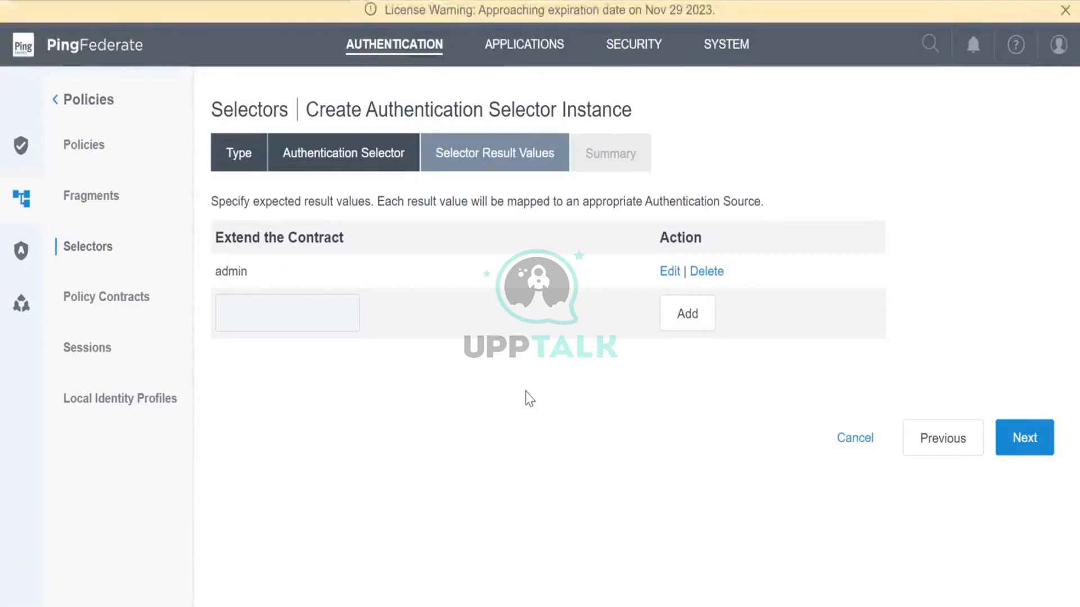
pyautogui.click(1025, 437)
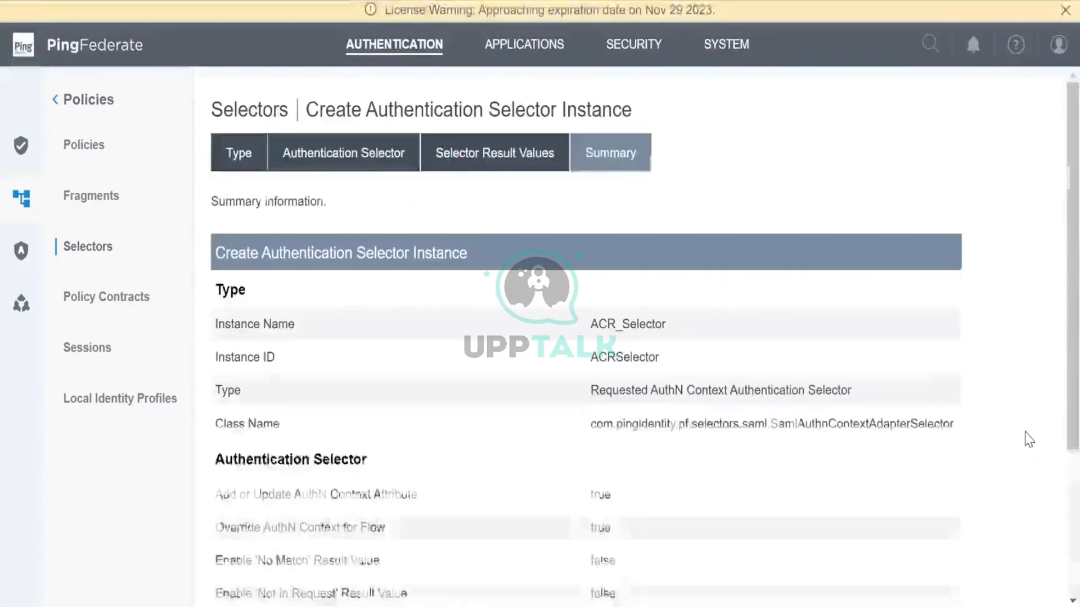
pyautogui.scroll(-5, 1029, 439)
pyautogui.click(1011, 573)
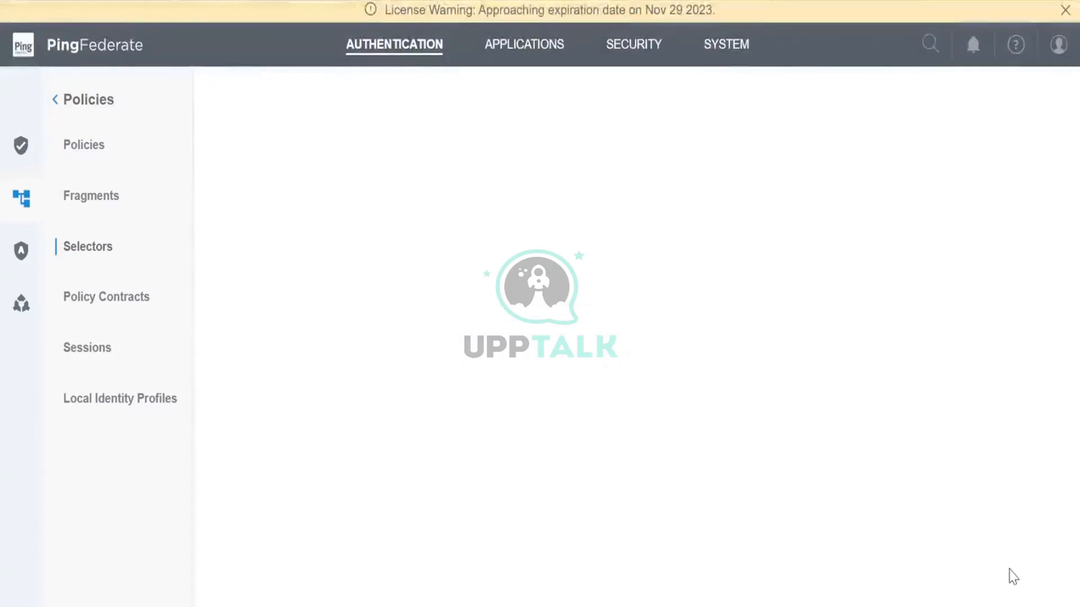
pyautogui.click(106, 160)
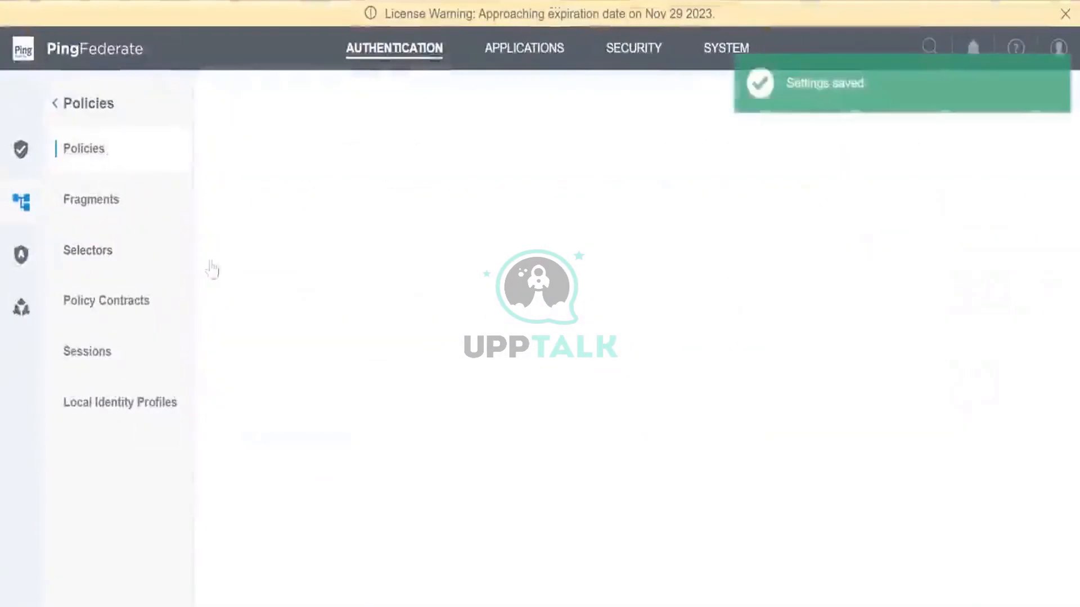
# - Scroll the policies table and confirm CIDR_Policy ends in the Policy1 contract
pyautogui.scroll(-5, 301, 371)
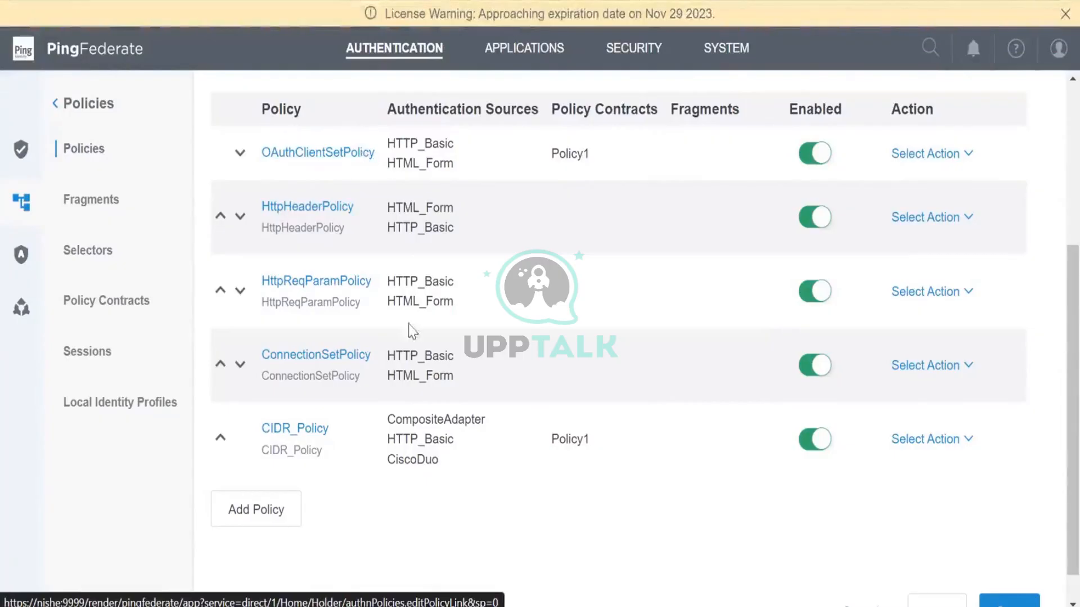
pyautogui.scroll(-1, 405, 492)
pyautogui.scroll(2, 403, 488)
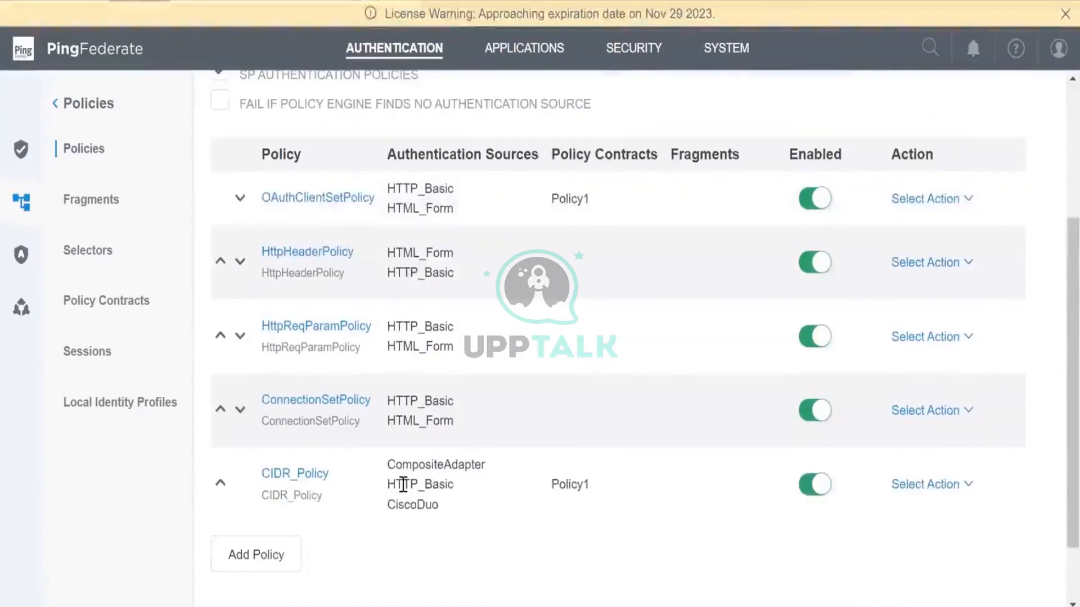
pyautogui.doubleClick(572, 481)
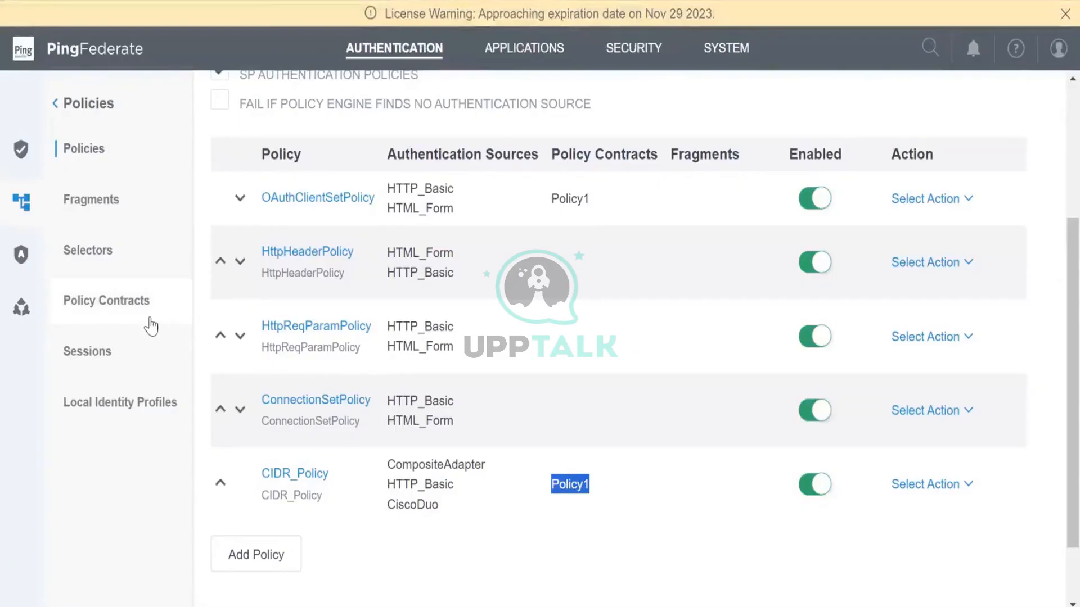
pyautogui.scroll(-2, 597, 562)
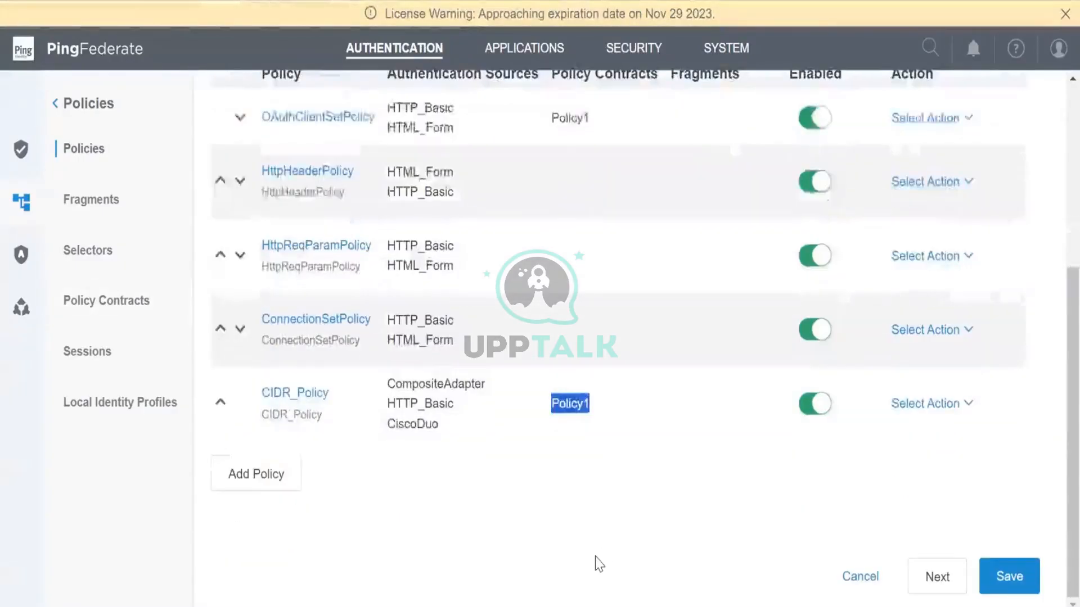
pyautogui.click(108, 299)
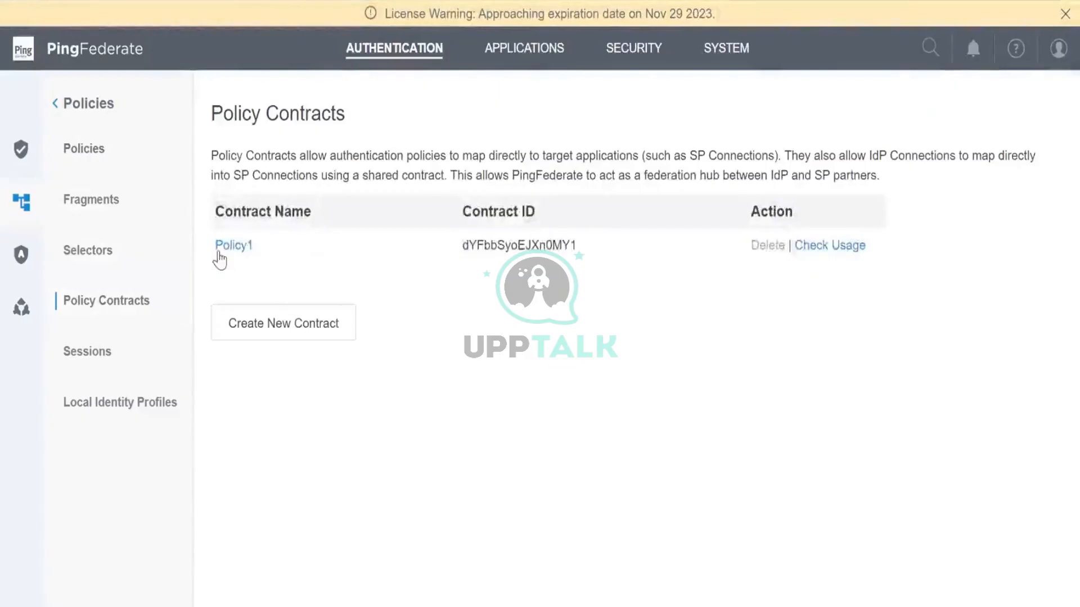
pyautogui.click(219, 253)
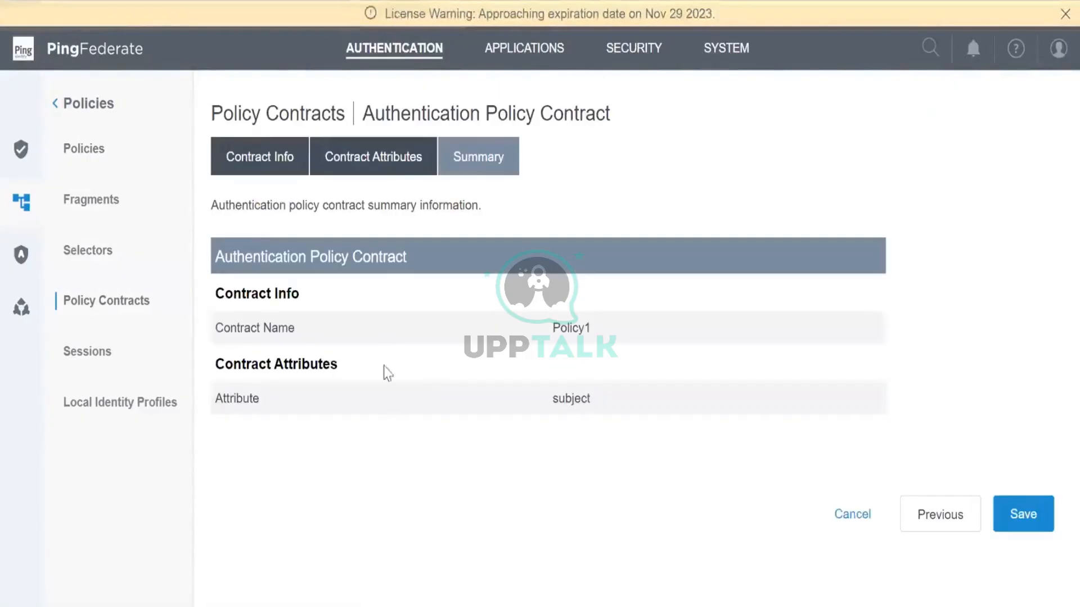
pyautogui.scroll(-1, 382, 412)
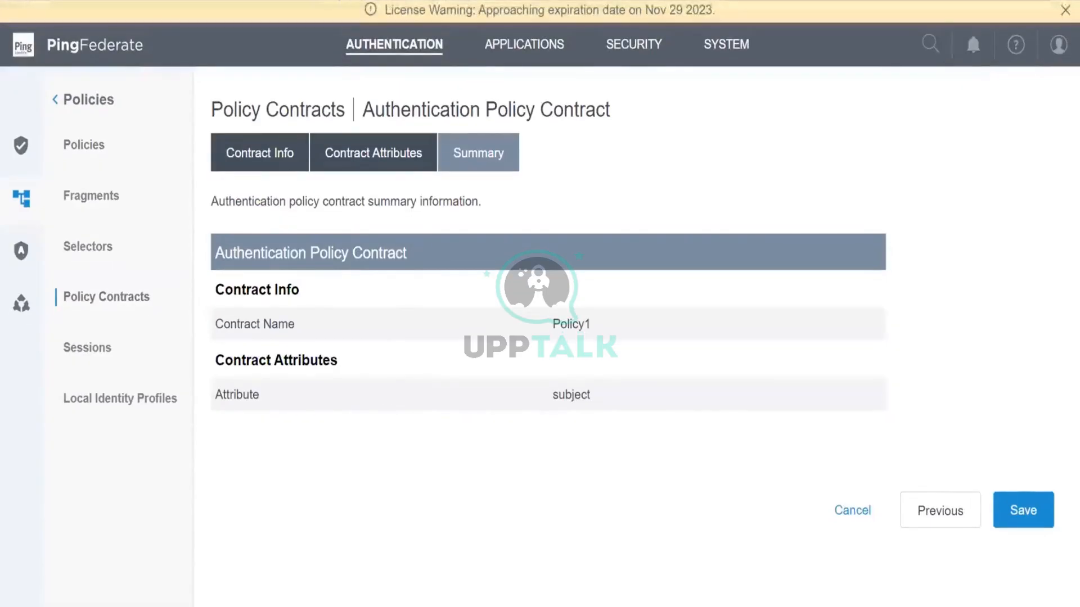
pyautogui.moveTo(509, 606)
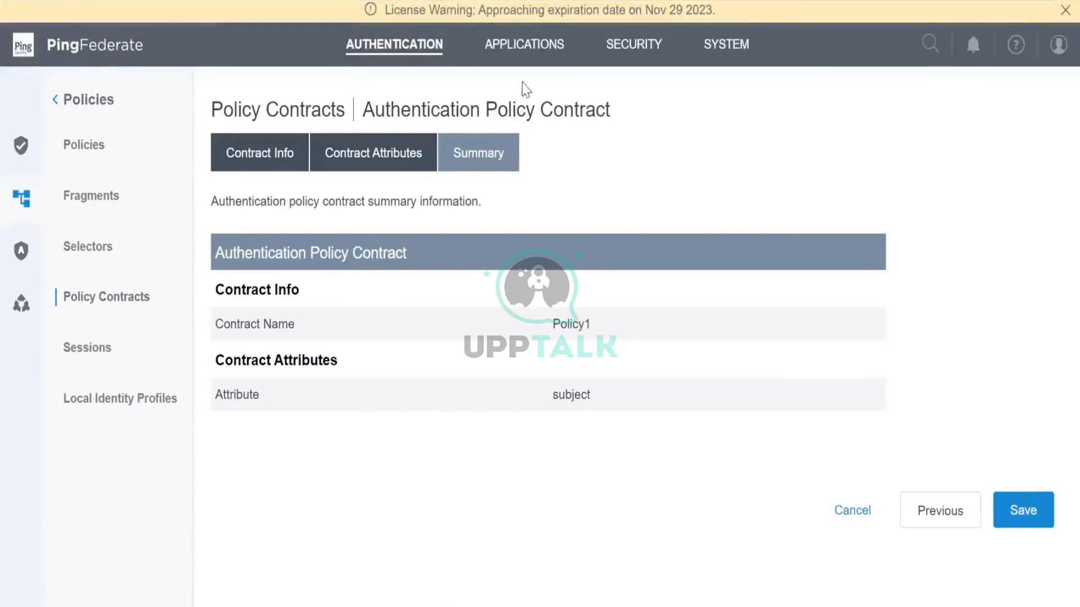
pyautogui.click(169, 147)
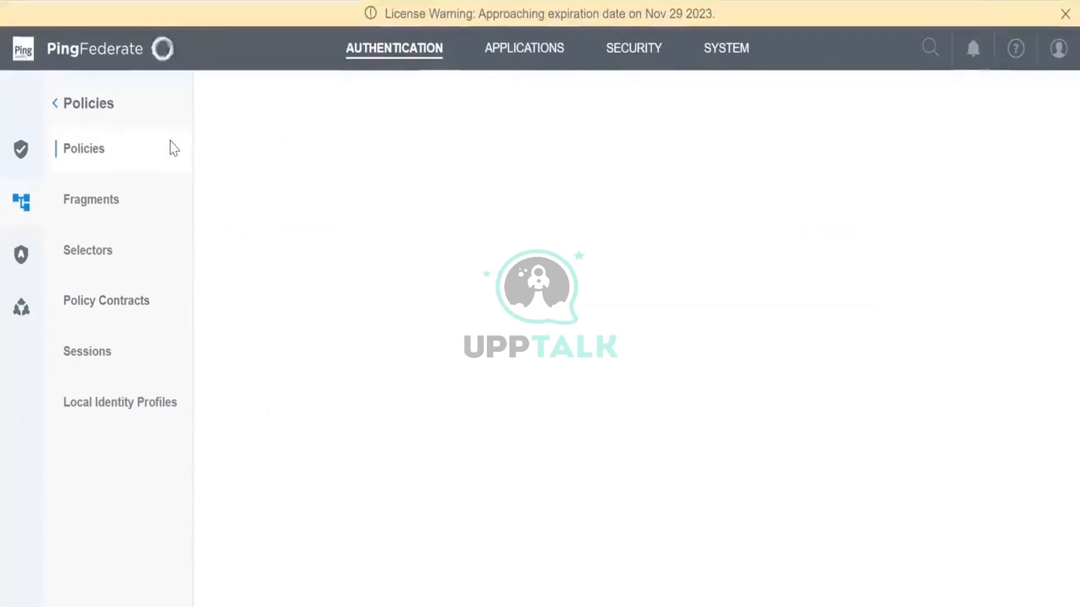
# - Add a new authentication policy named ACR_Policy
pyautogui.scroll(-5, 515, 288)
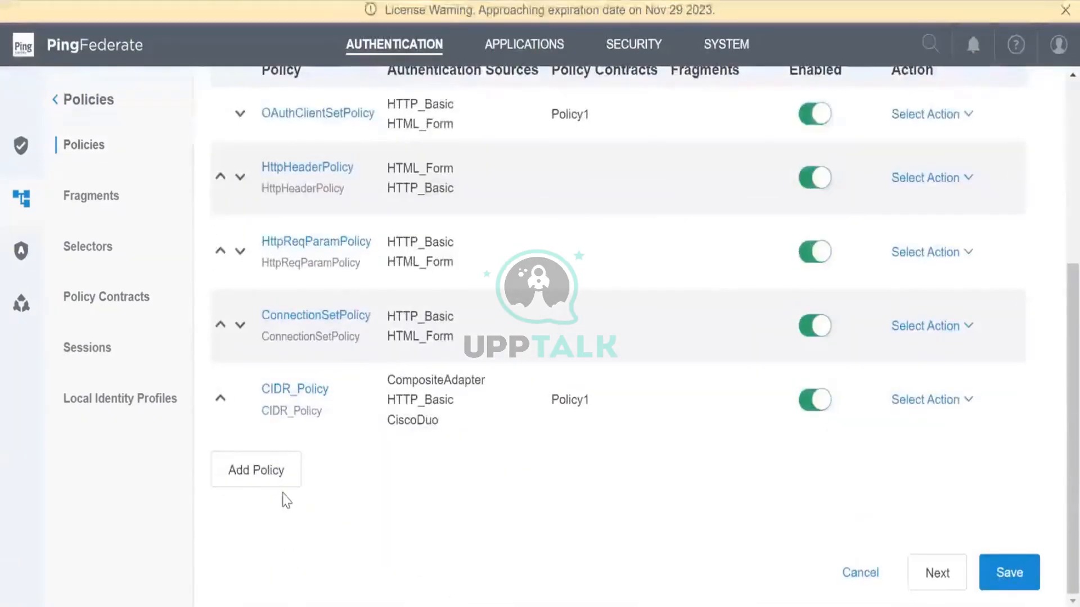
pyautogui.click(270, 472)
pyautogui.click(294, 234)
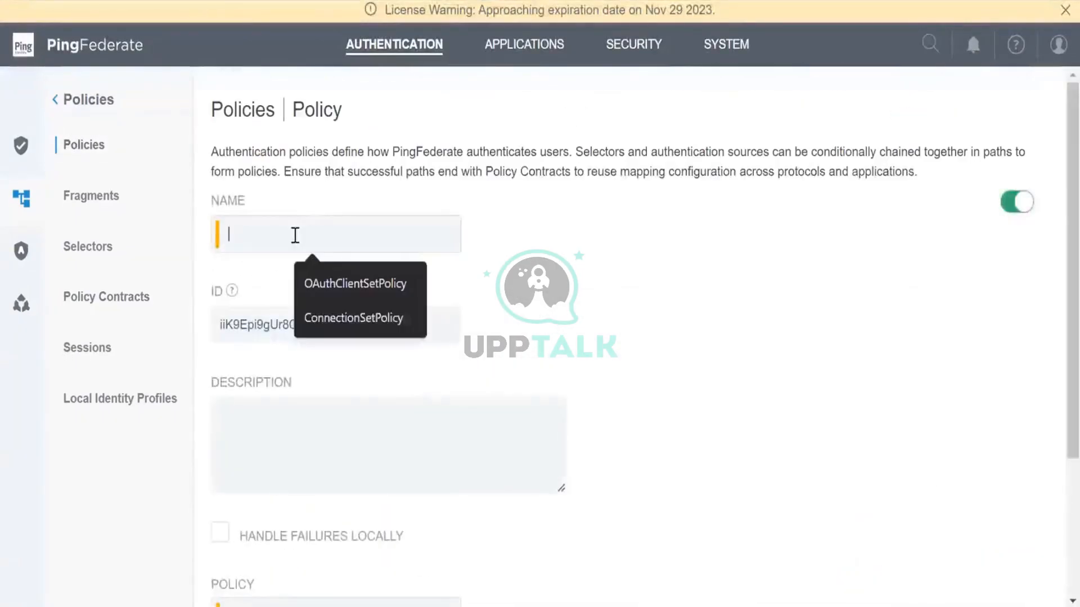
pyautogui.write('AC')
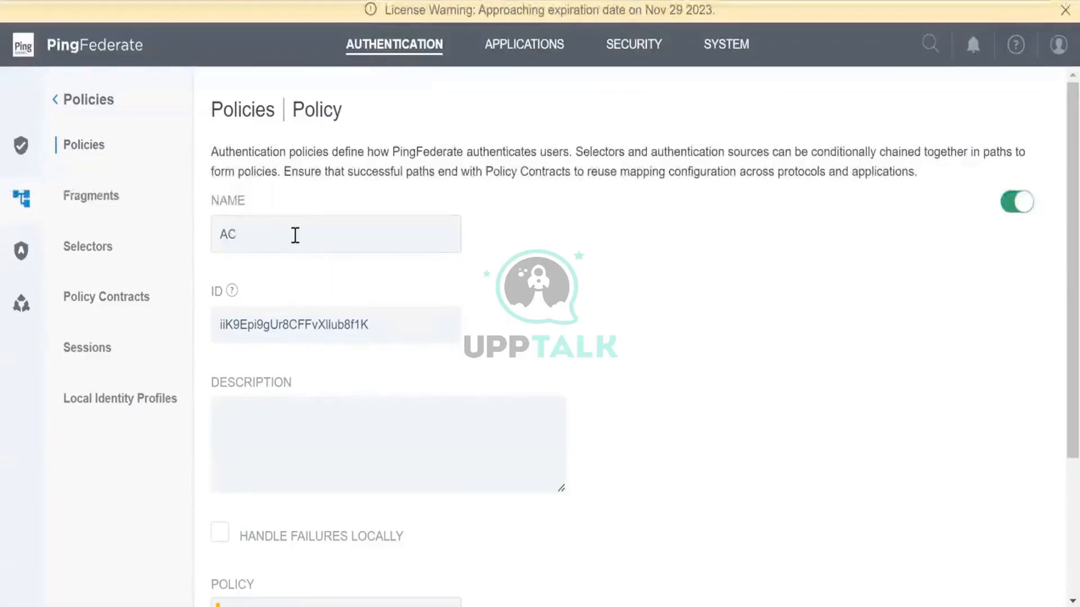
pyautogui.write('R_P')
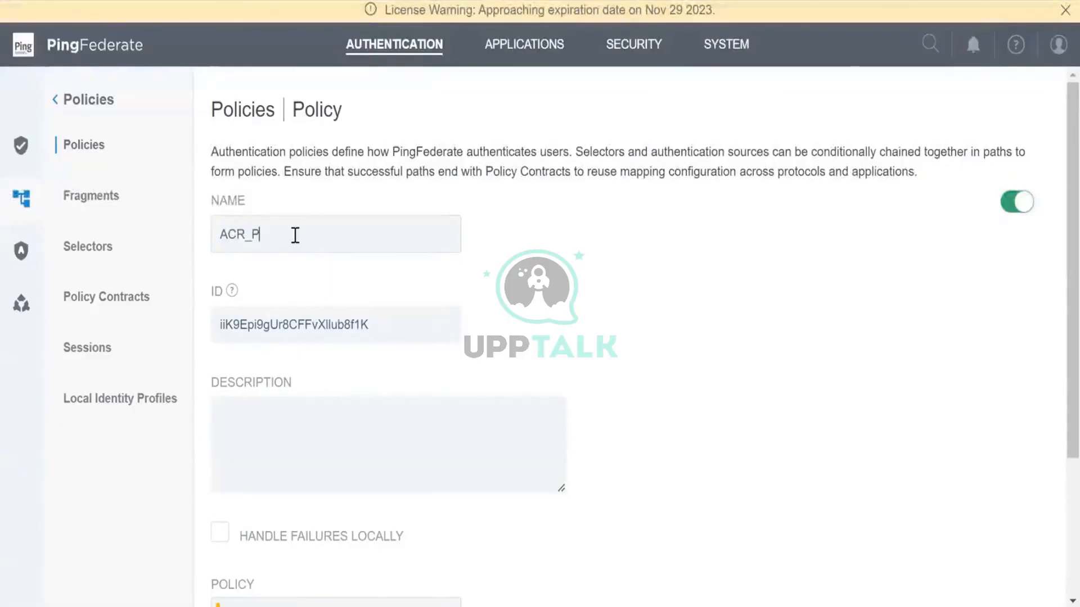
pyautogui.write('olicy')
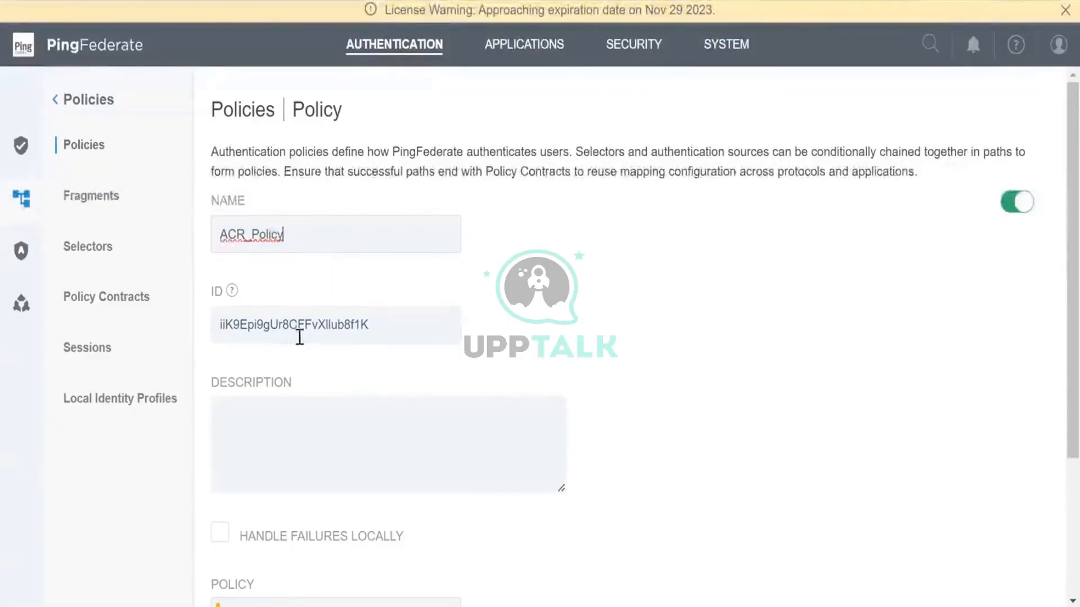
pyautogui.scroll(-3, 299, 335)
# - Make ACR_Selector the first step of ACR_Policy
pyautogui.click(404, 430)
pyautogui.scroll(-3, 404, 430)
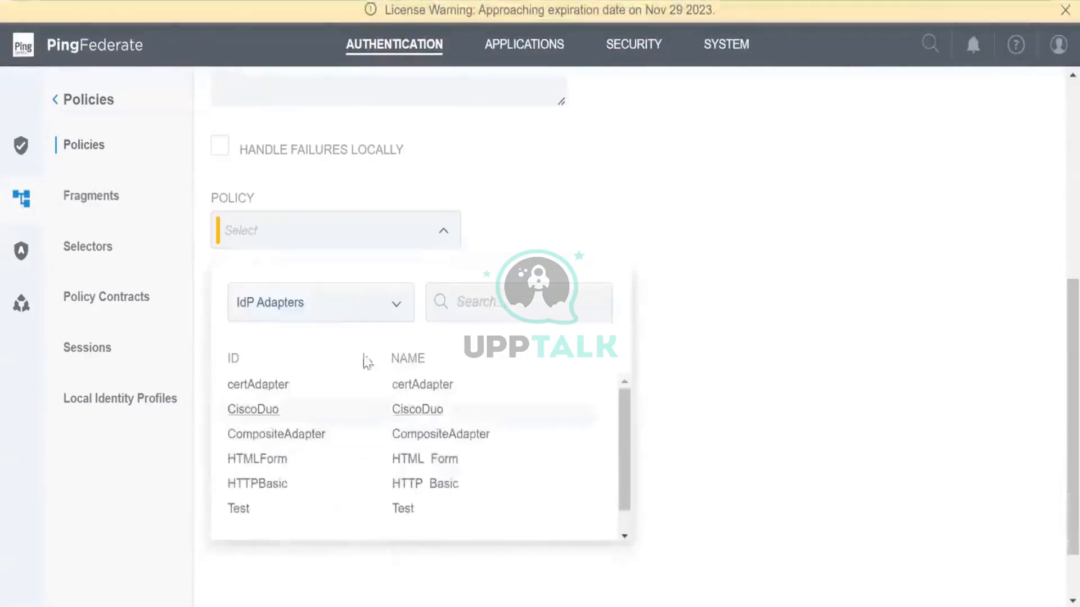
pyautogui.click(354, 305)
pyautogui.click(308, 369)
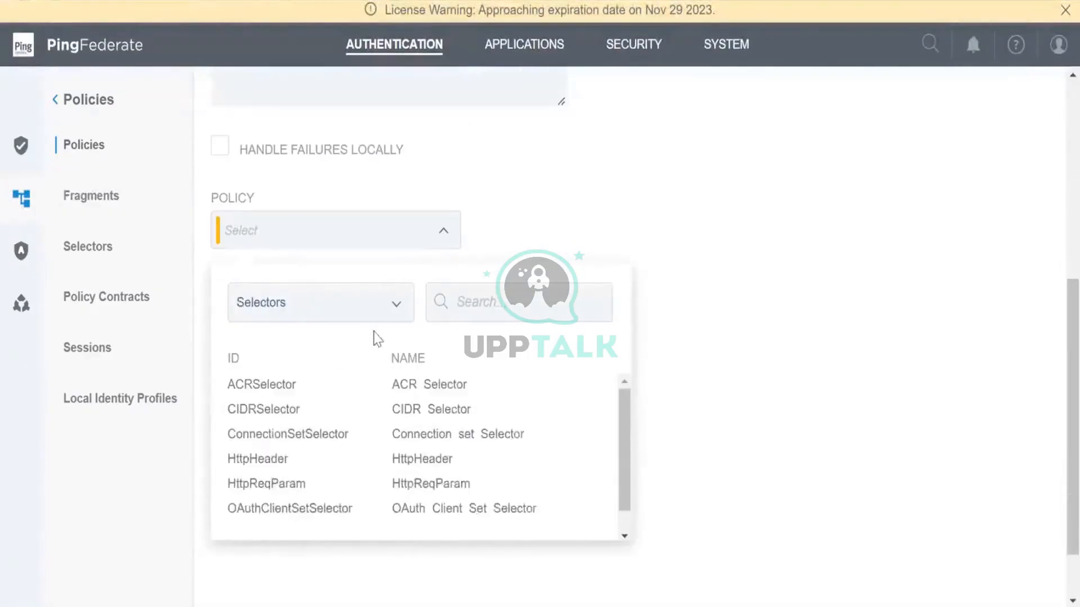
pyautogui.scroll(-1, 380, 337)
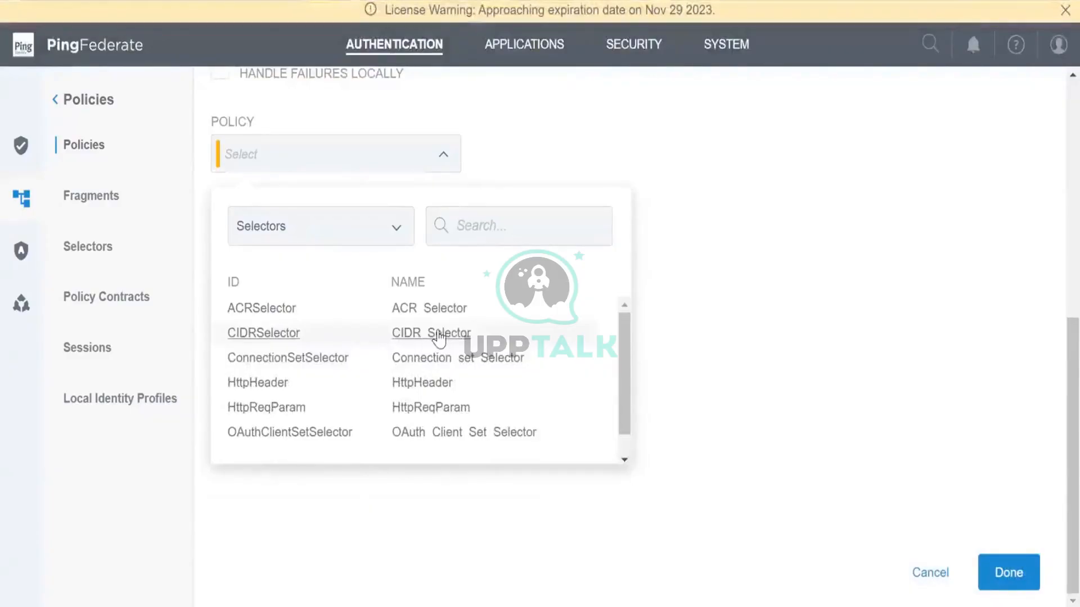
pyautogui.click(264, 309)
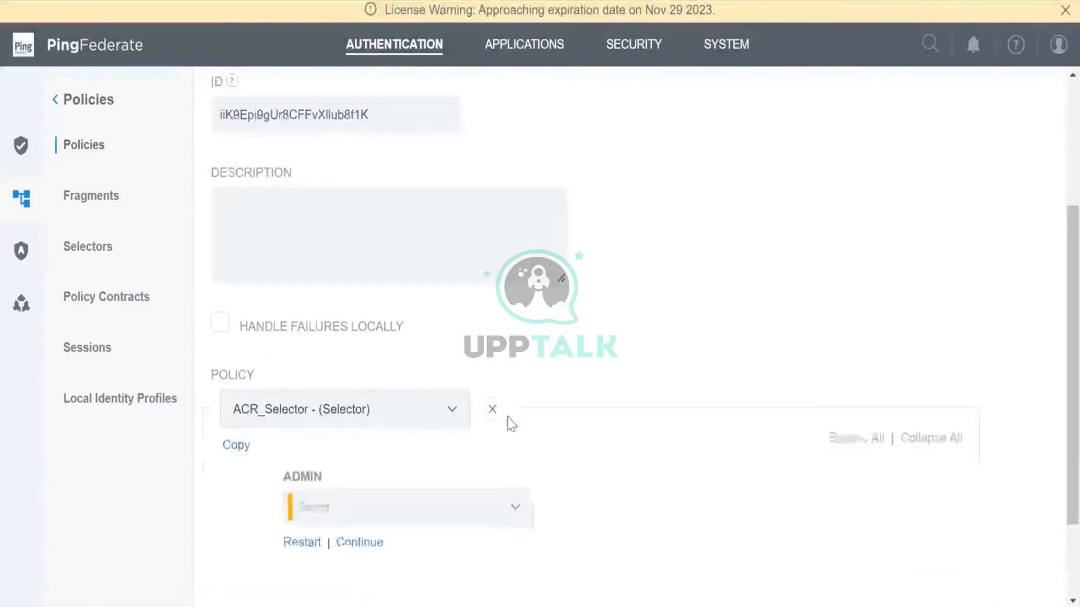
# - Route admin to HTML_Form, ending its failure in Done and success in Policy1
pyautogui.click(473, 405)
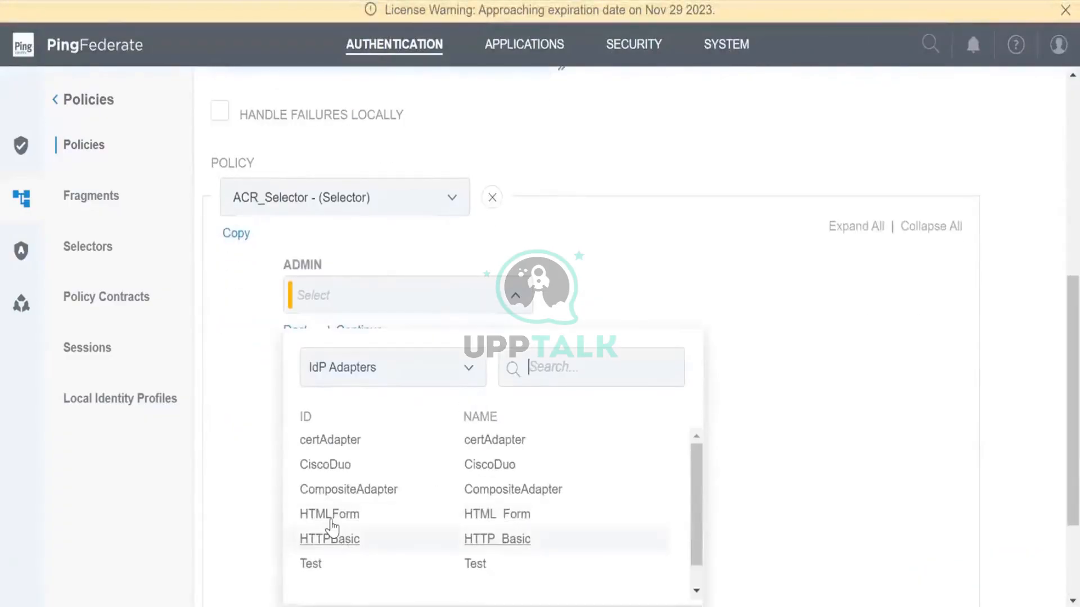
pyautogui.click(331, 512)
pyautogui.scroll(-3, 432, 444)
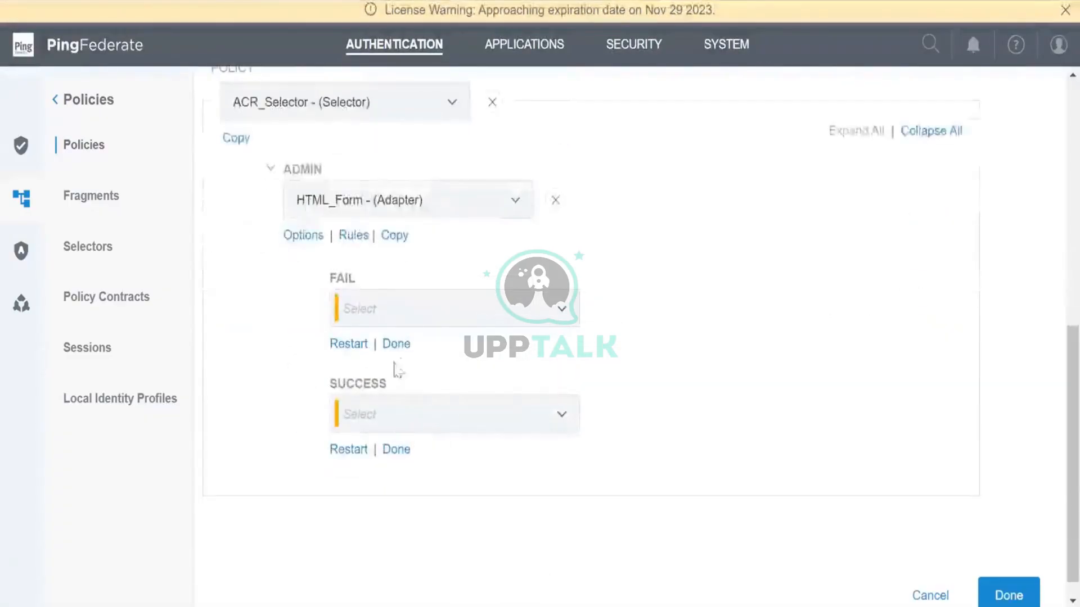
pyautogui.click(400, 345)
pyautogui.click(388, 396)
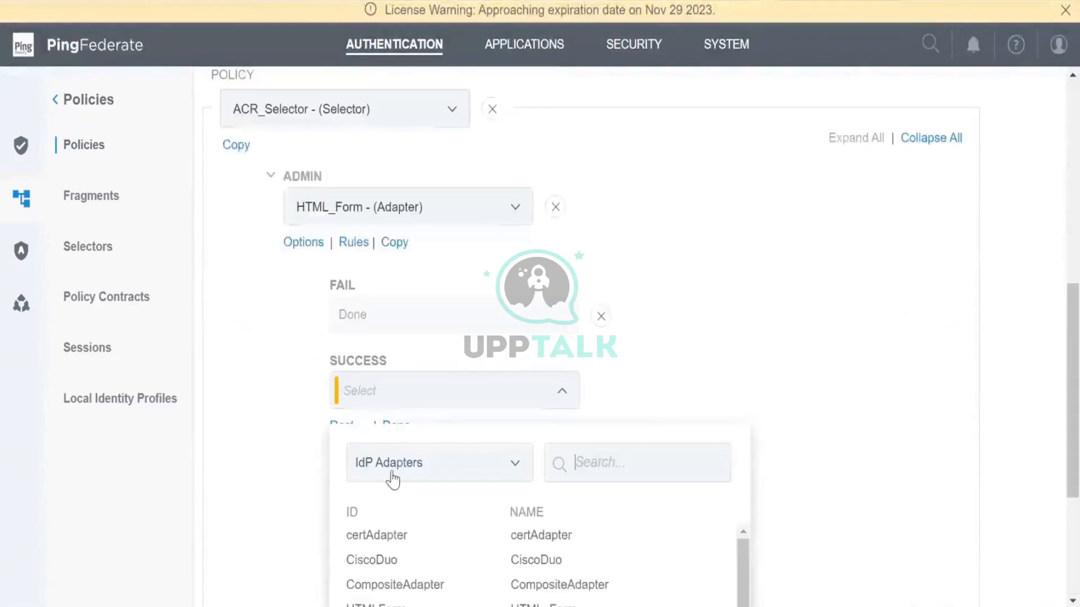
pyautogui.click(392, 481)
pyautogui.click(397, 557)
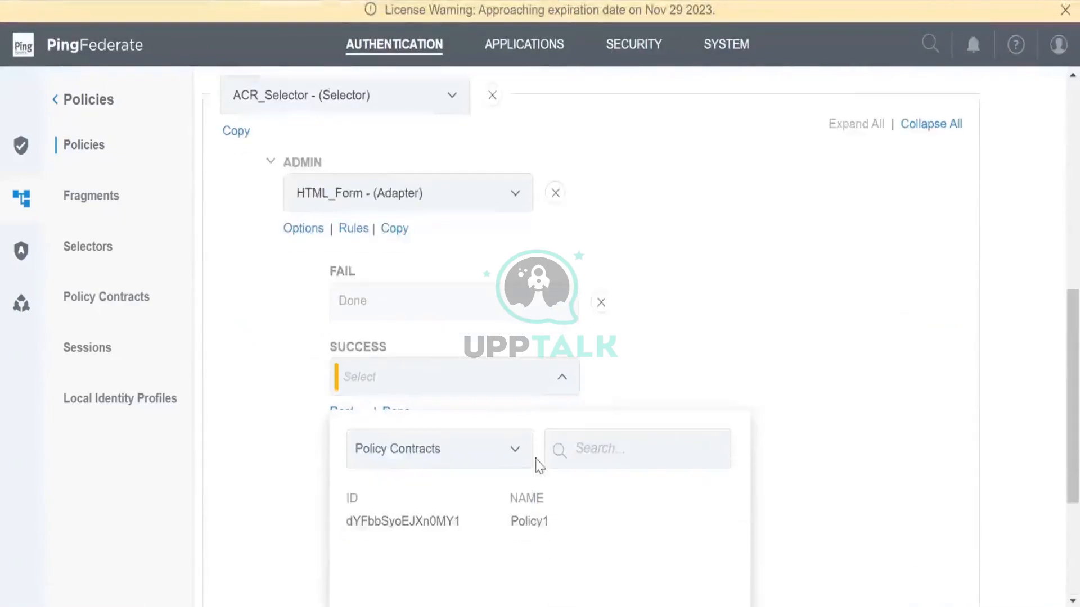
pyautogui.scroll(-2, 436, 449)
pyautogui.click(436, 448)
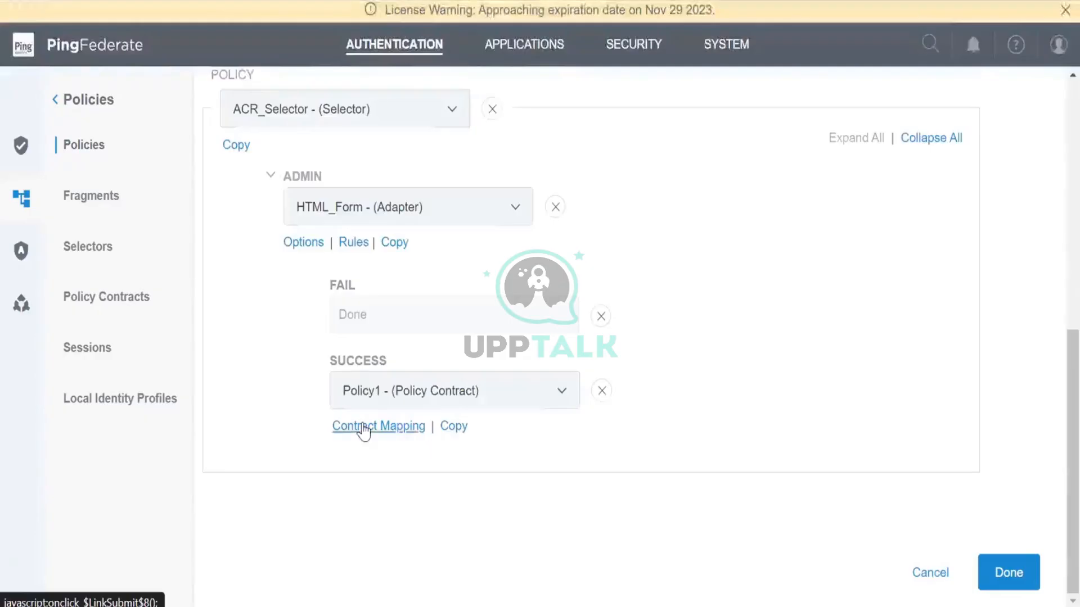
# - Map Policy1's subject to username from the HTMLForm adapter and finish the contract mapping
pyautogui.click(364, 427)
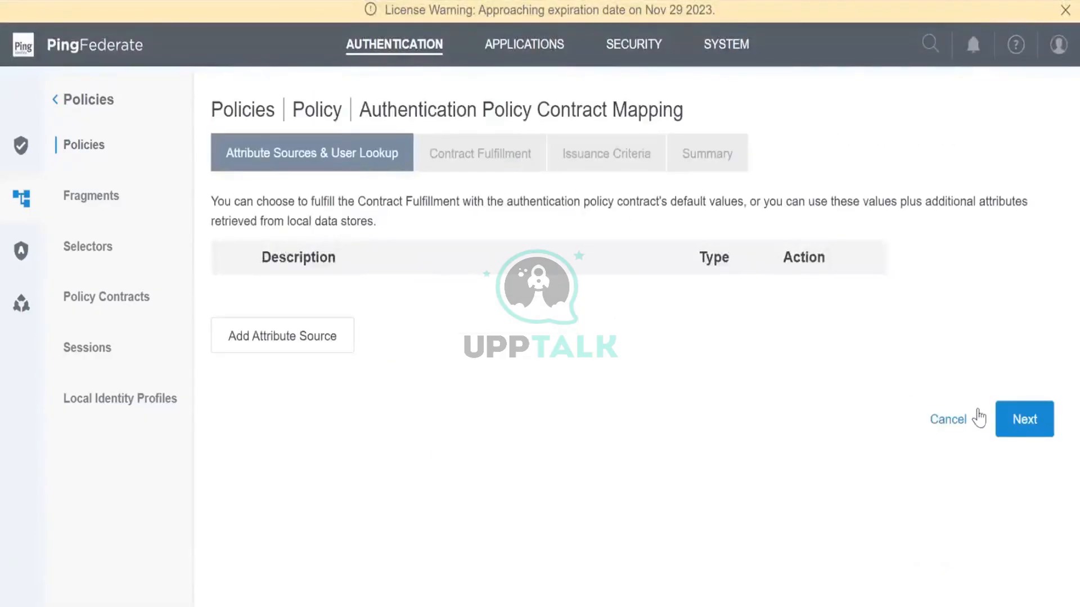
pyautogui.click(1009, 419)
pyautogui.click(548, 286)
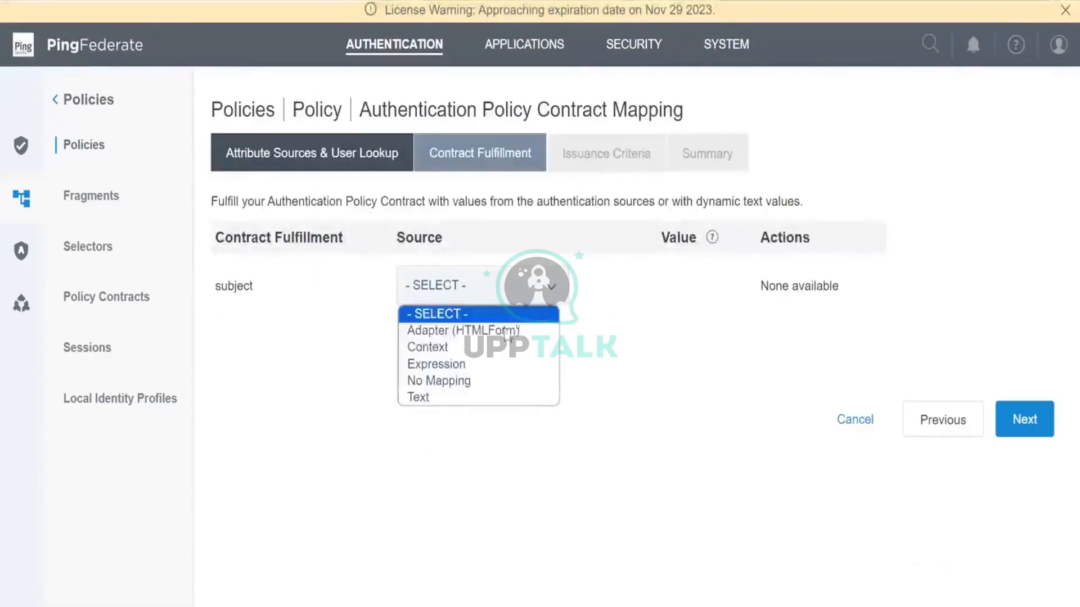
pyautogui.click(506, 332)
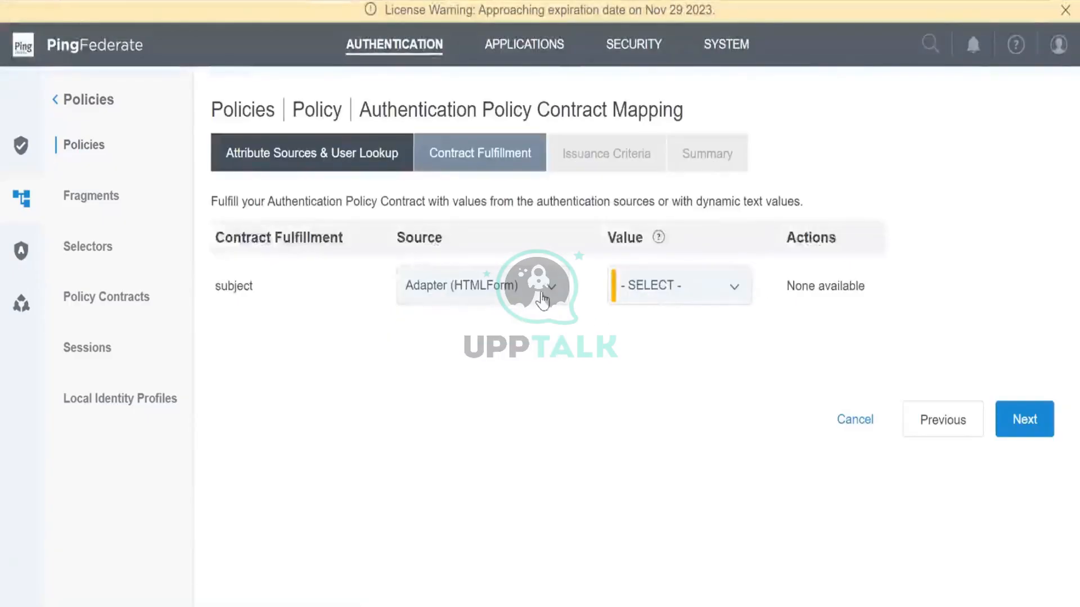
pyautogui.click(551, 287)
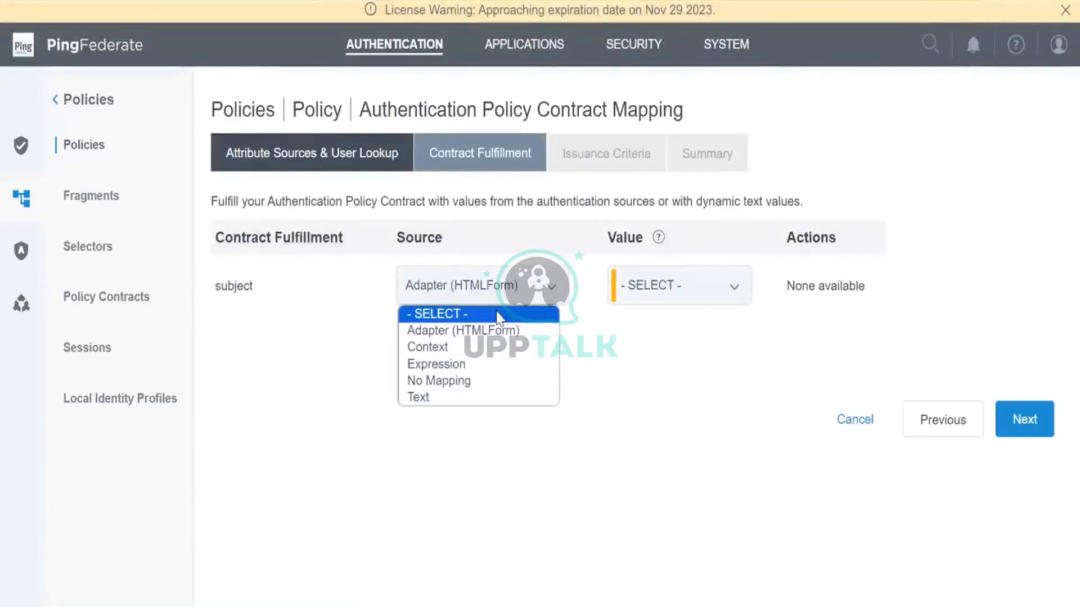
pyautogui.click(678, 293)
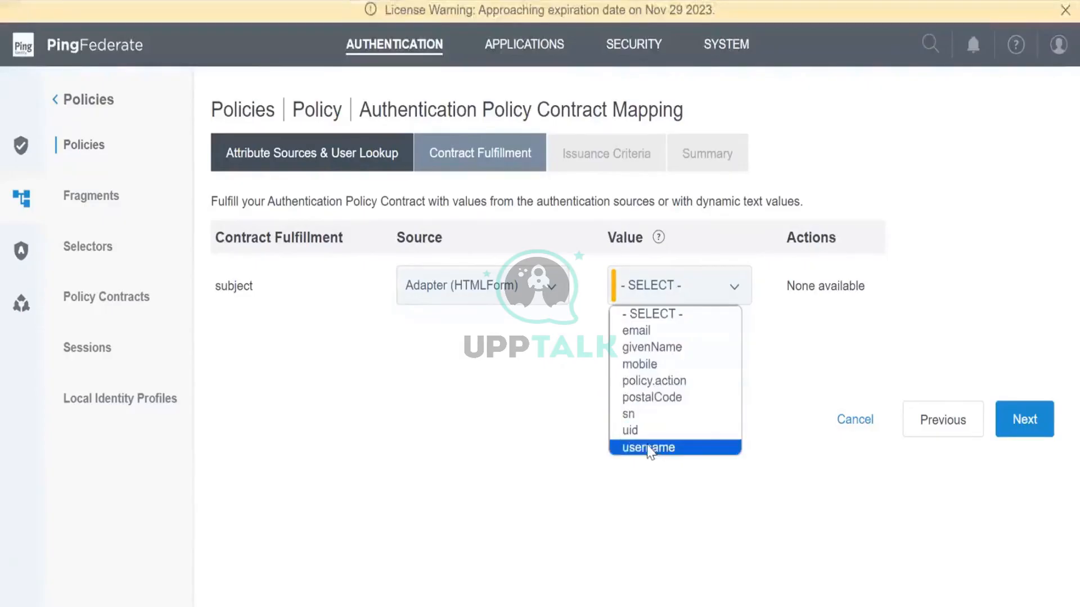
pyautogui.click(650, 446)
pyautogui.click(1051, 423)
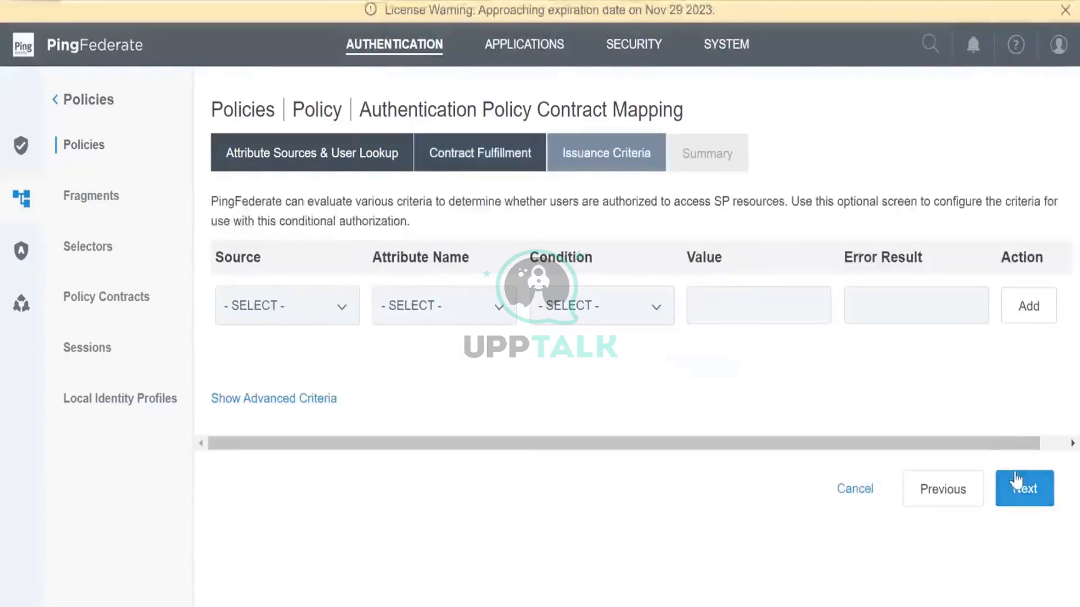
pyautogui.click(1028, 484)
pyautogui.click(1010, 582)
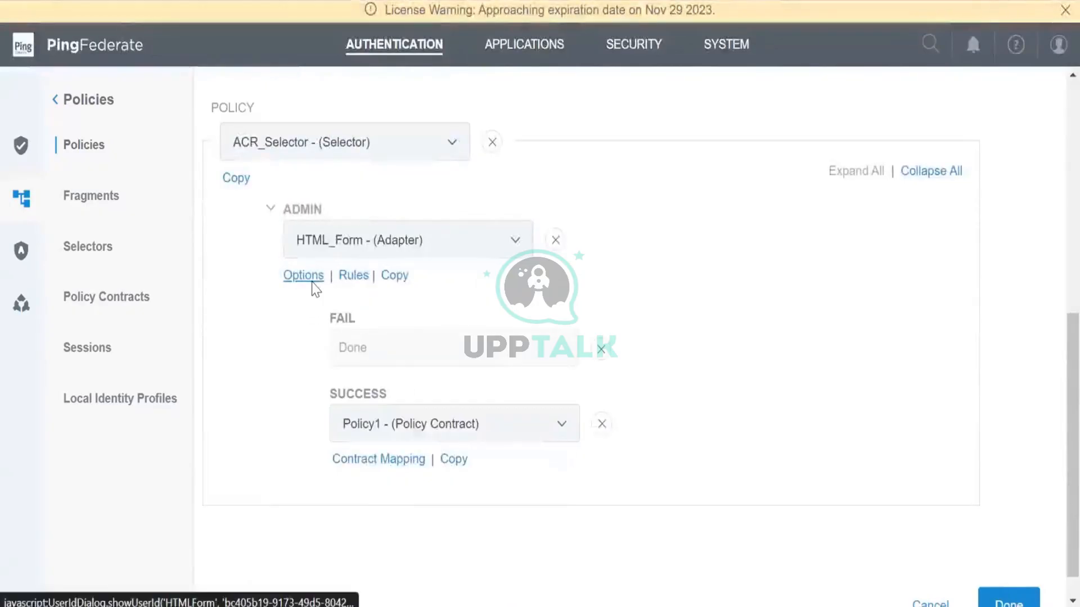
# - Review HTML_Form's incoming user ID options unchanged, then finish ACR_Policy and save the policies
pyautogui.click(311, 278)
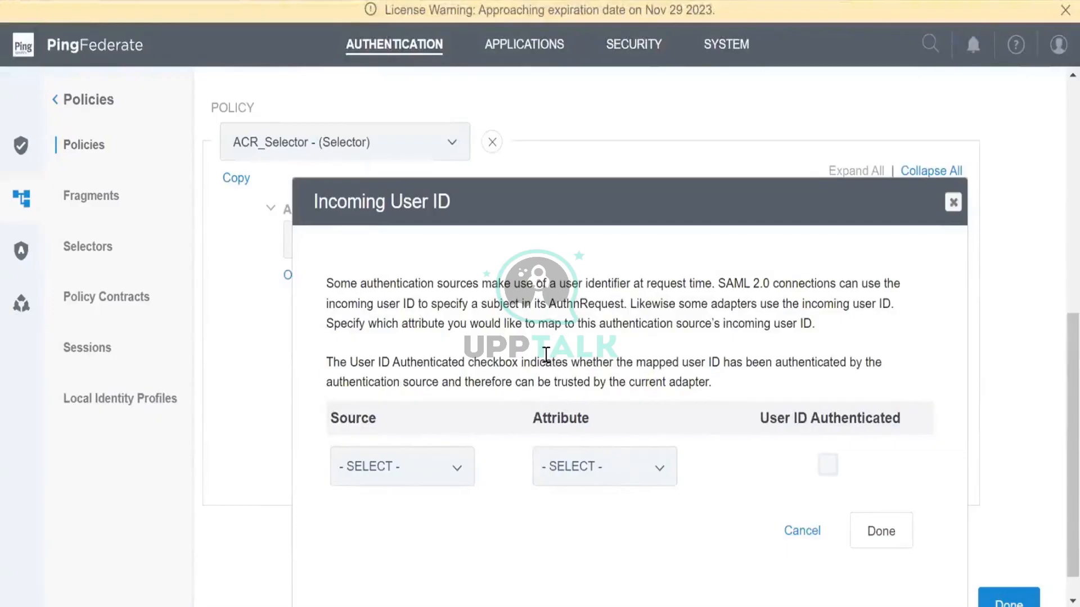
pyautogui.click(953, 202)
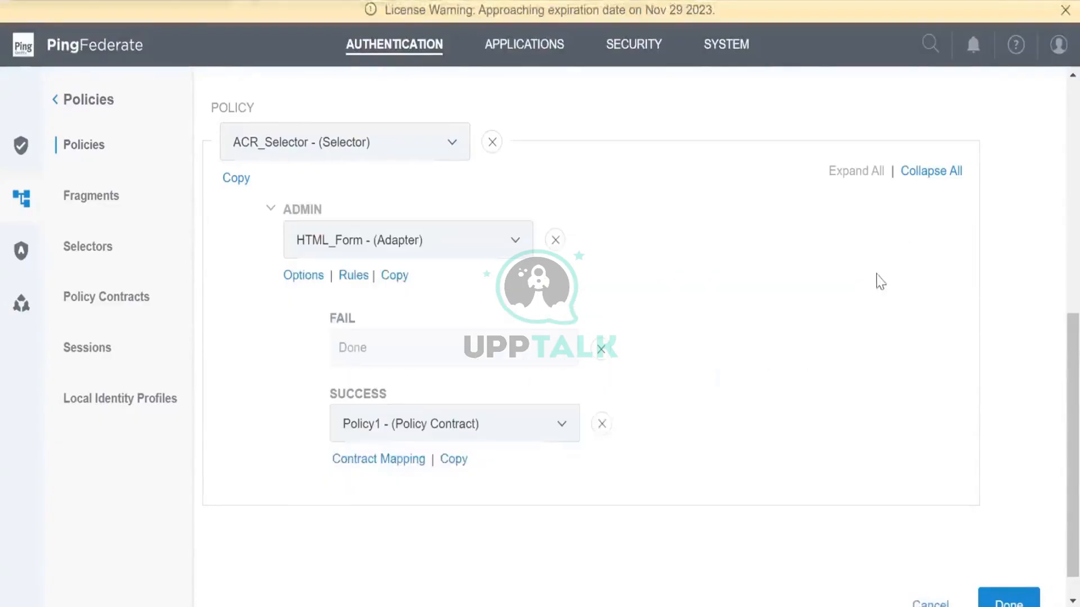
pyautogui.scroll(-1, 877, 293)
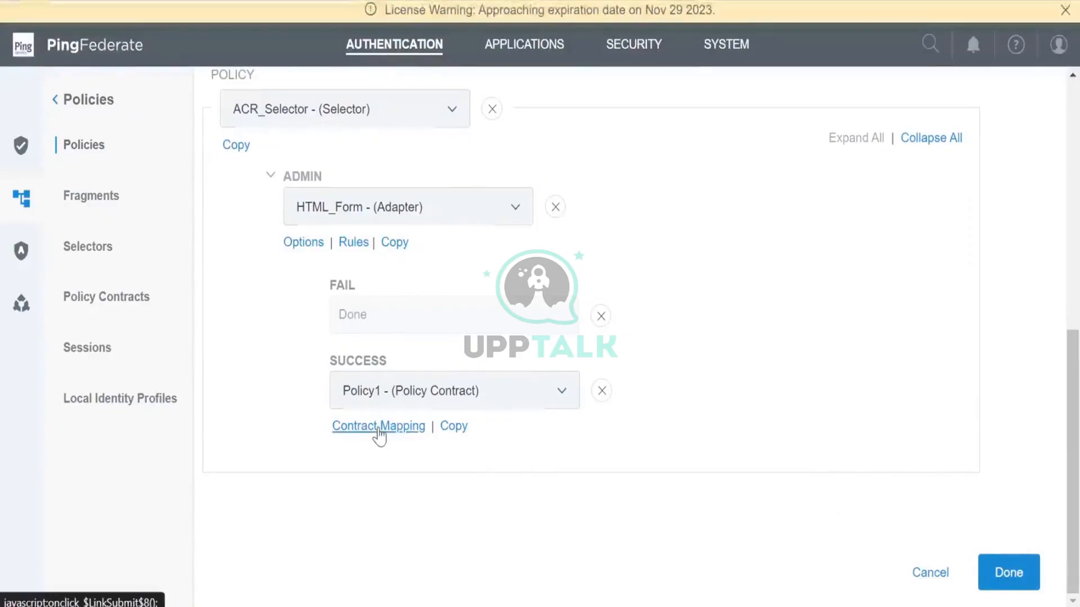
pyautogui.click(1009, 572)
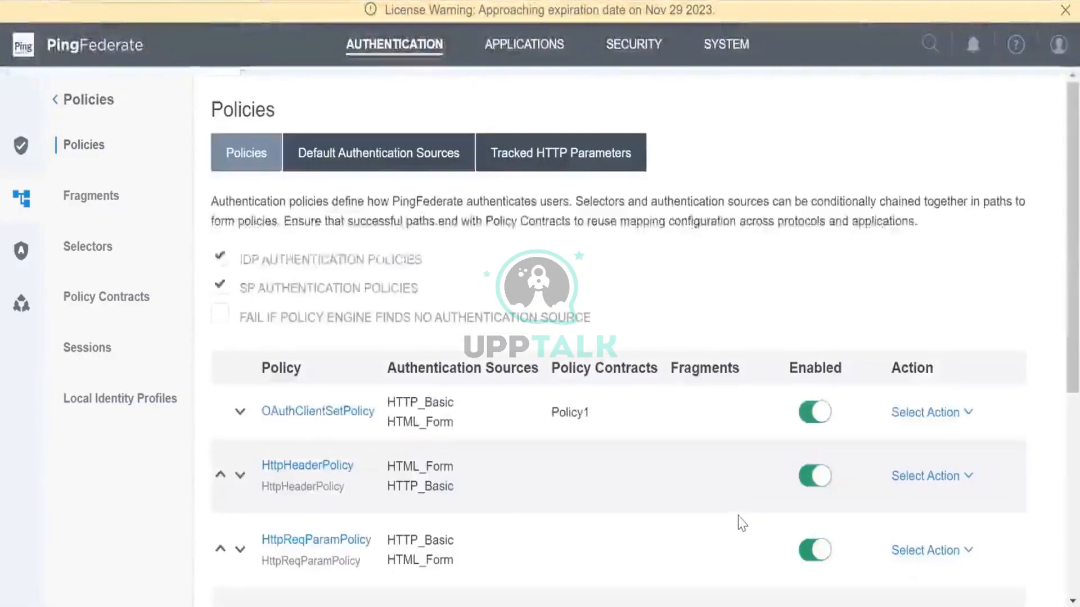
pyautogui.scroll(-6, 747, 520)
pyautogui.click(1010, 579)
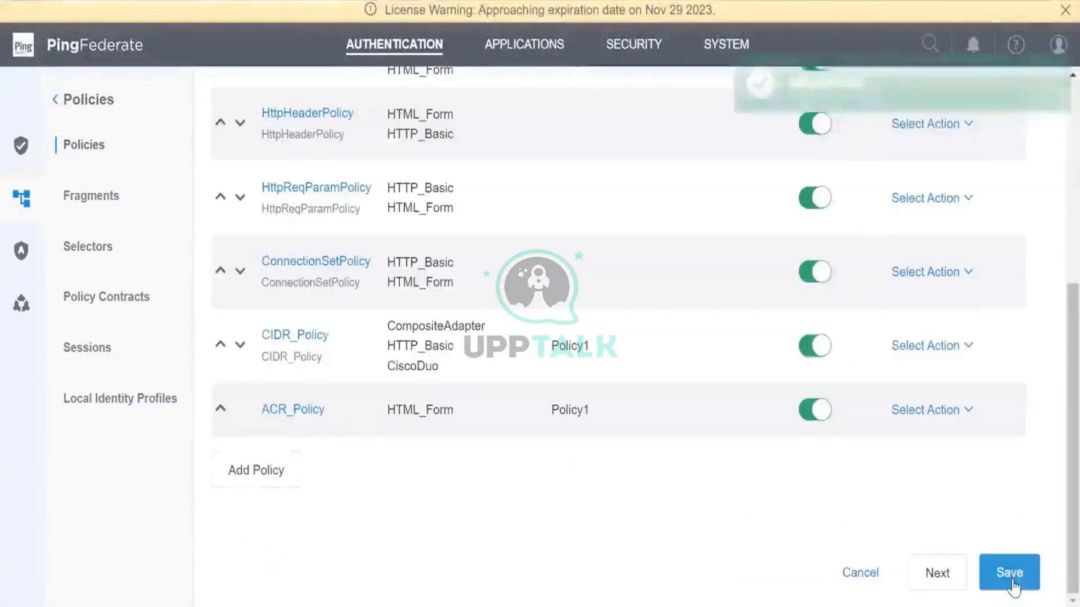
# - Reopen ACR_Policy and confirm its ADMIN path ends in the Policy1 contract
pyautogui.click(302, 410)
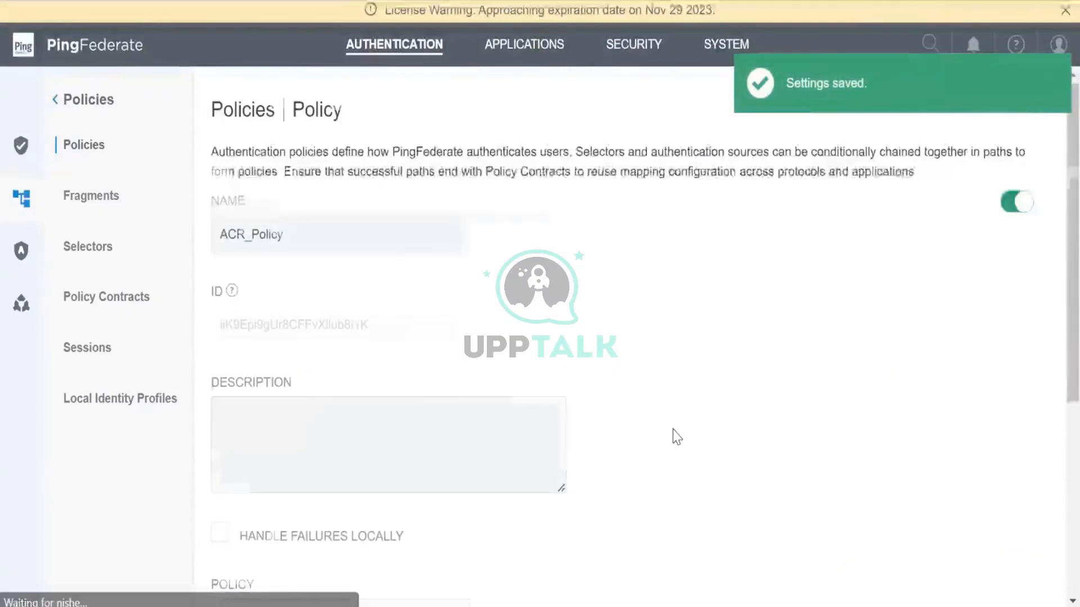
pyautogui.scroll(-5, 673, 433)
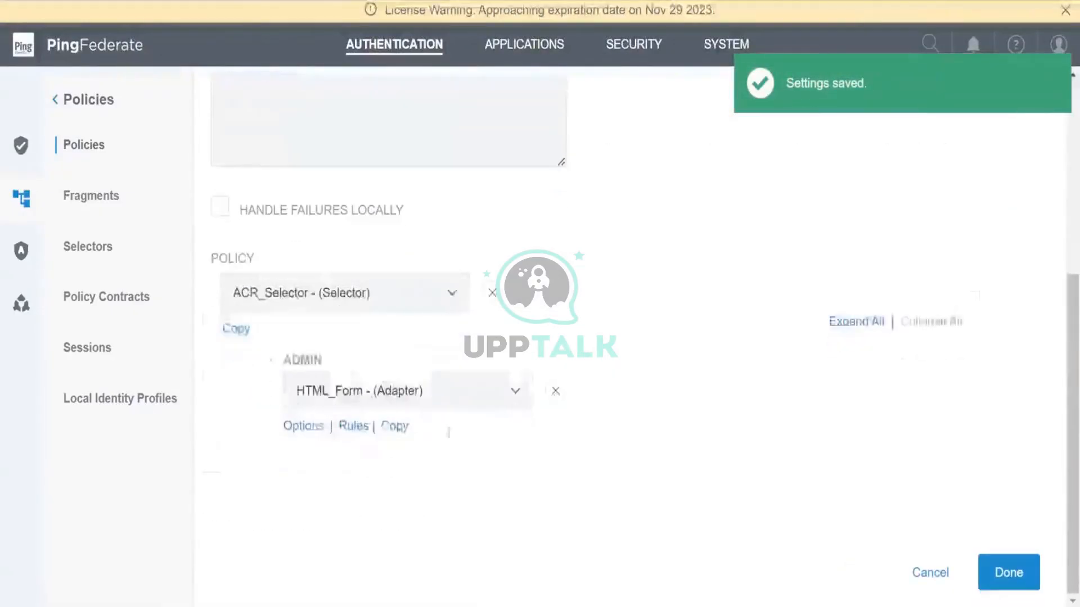
pyautogui.click(270, 360)
pyautogui.scroll(-2, 506, 393)
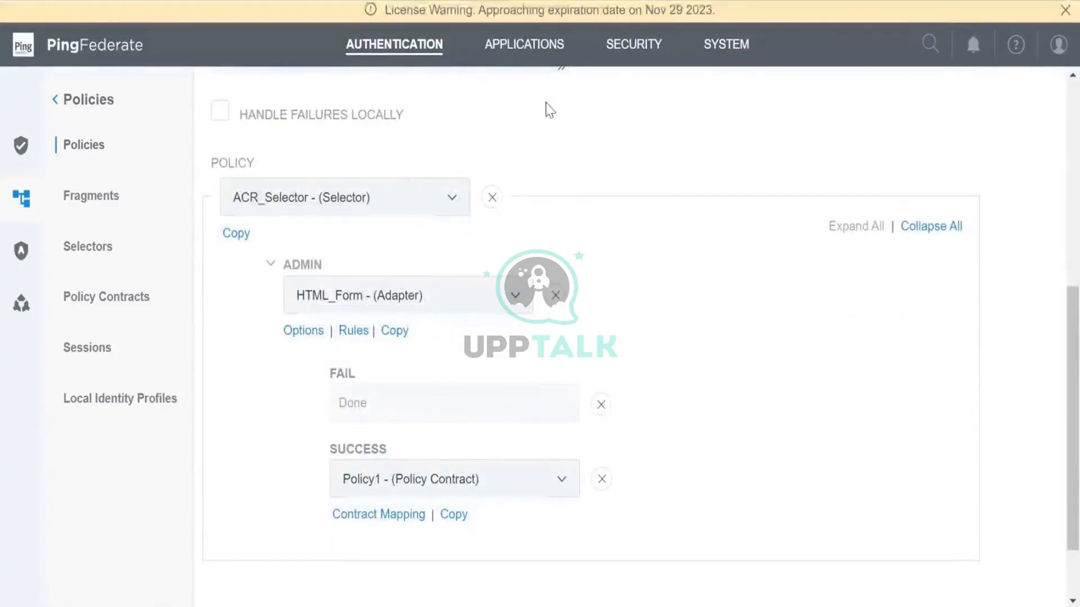
pyautogui.click(78, 252)
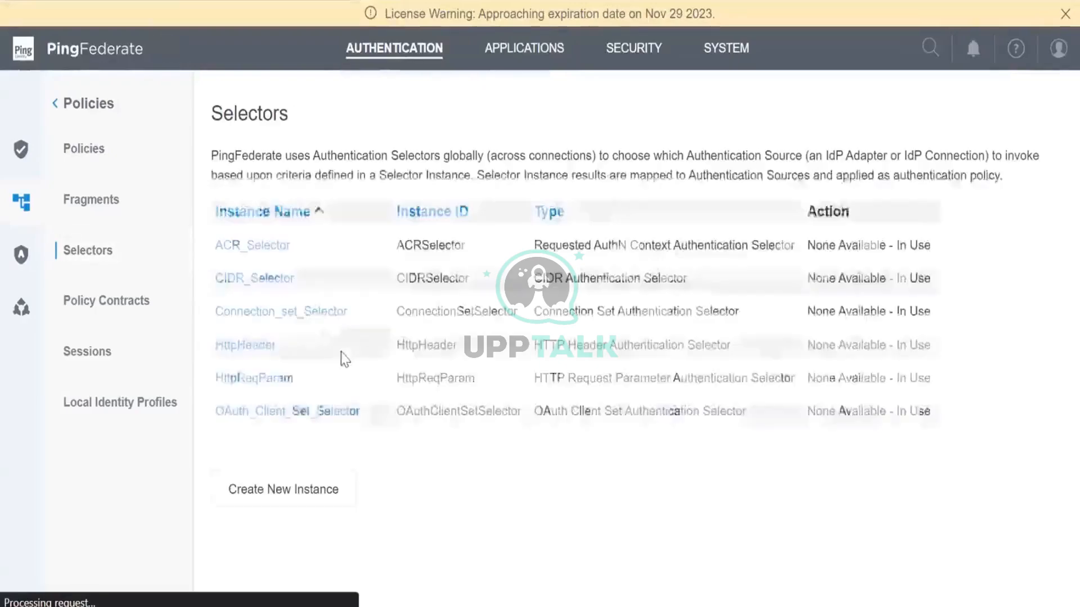
# - Add tester as a second ACR_Selector result value next to admin and save
pyautogui.click(274, 260)
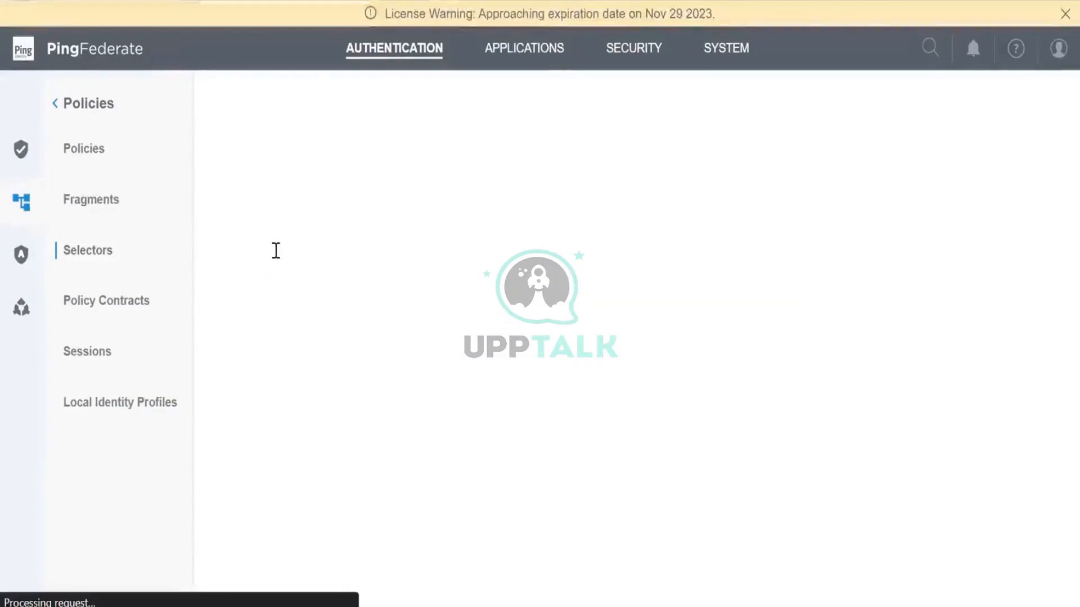
pyautogui.click(489, 158)
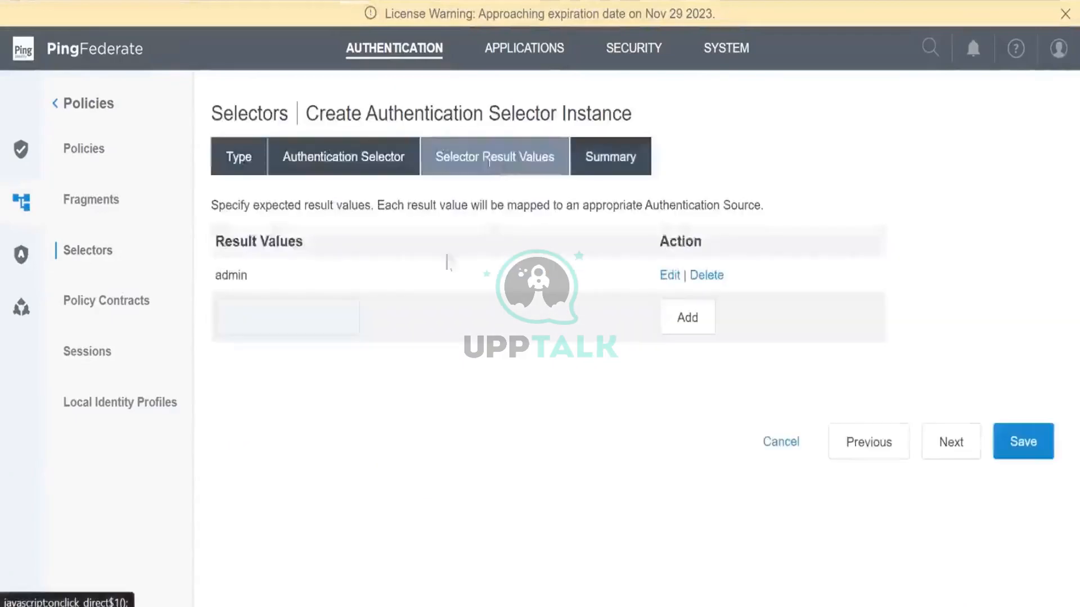
pyautogui.click(321, 314)
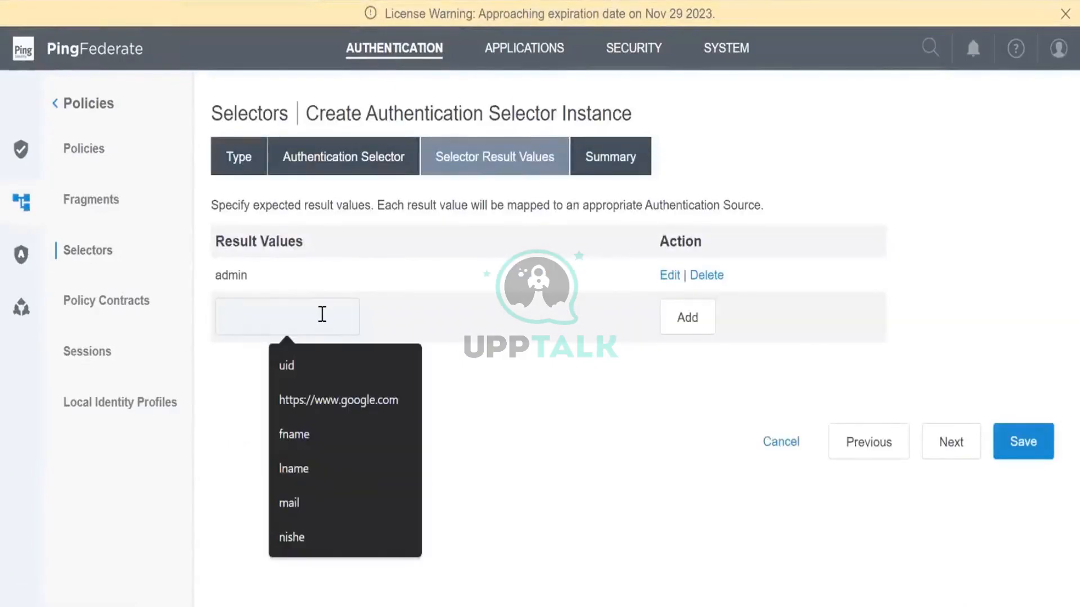
pyautogui.write('tester')
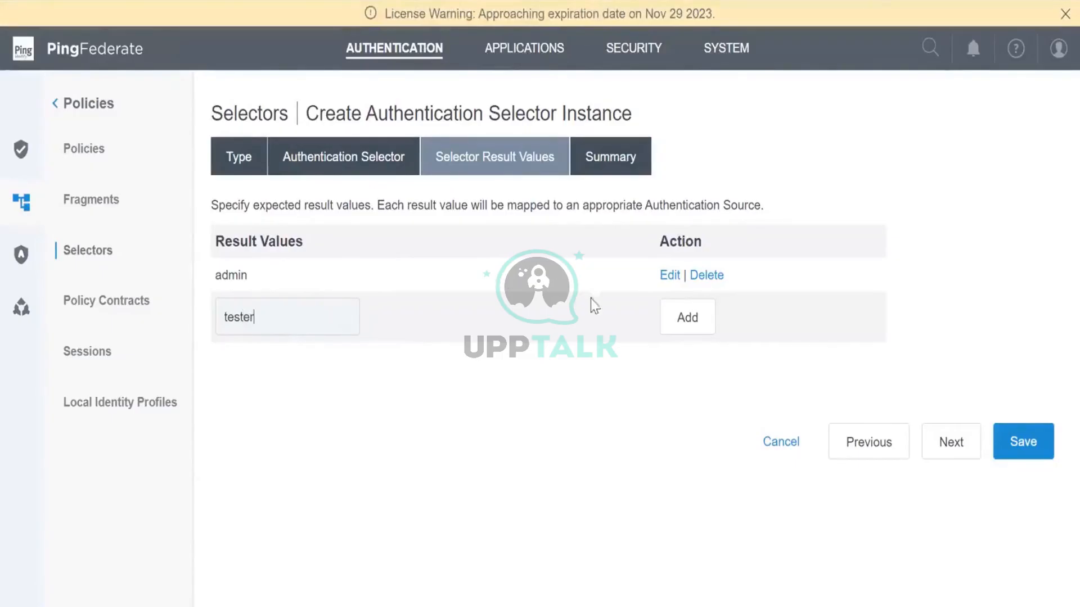
pyautogui.click(686, 319)
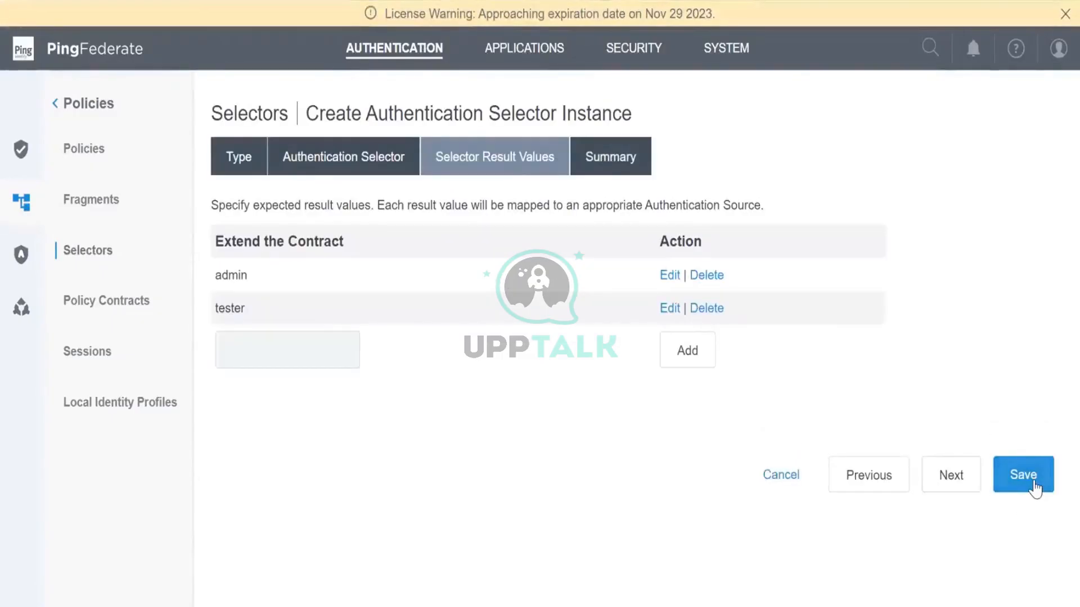
pyautogui.click(1033, 479)
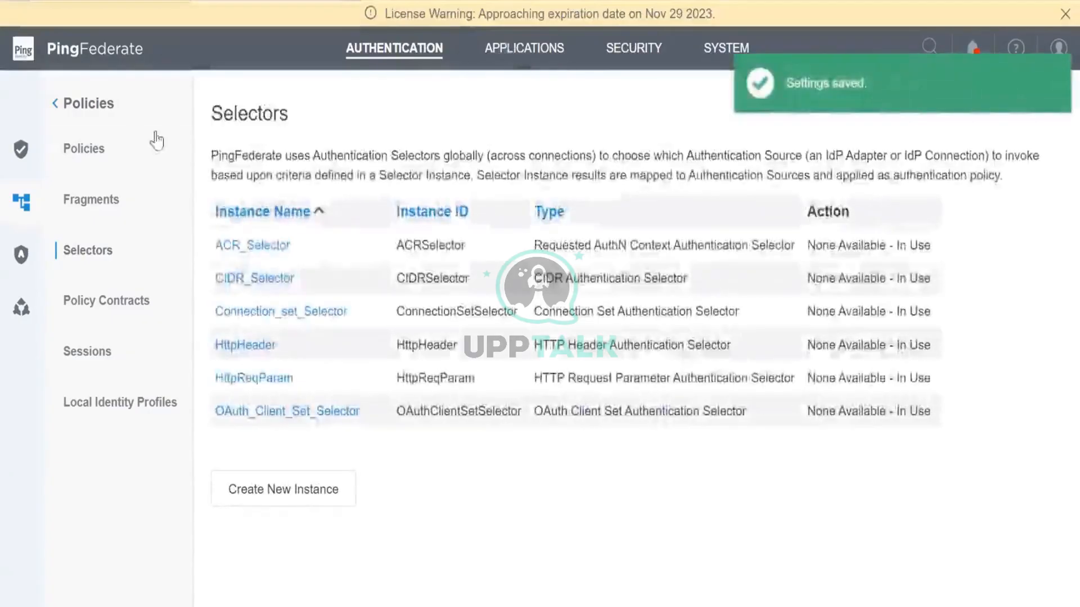
# - In ACR_Policy, route TESTER to HTTP_Basic, ending failure in Done and success in Policy1
pyautogui.click(113, 145)
pyautogui.scroll(-5, 410, 378)
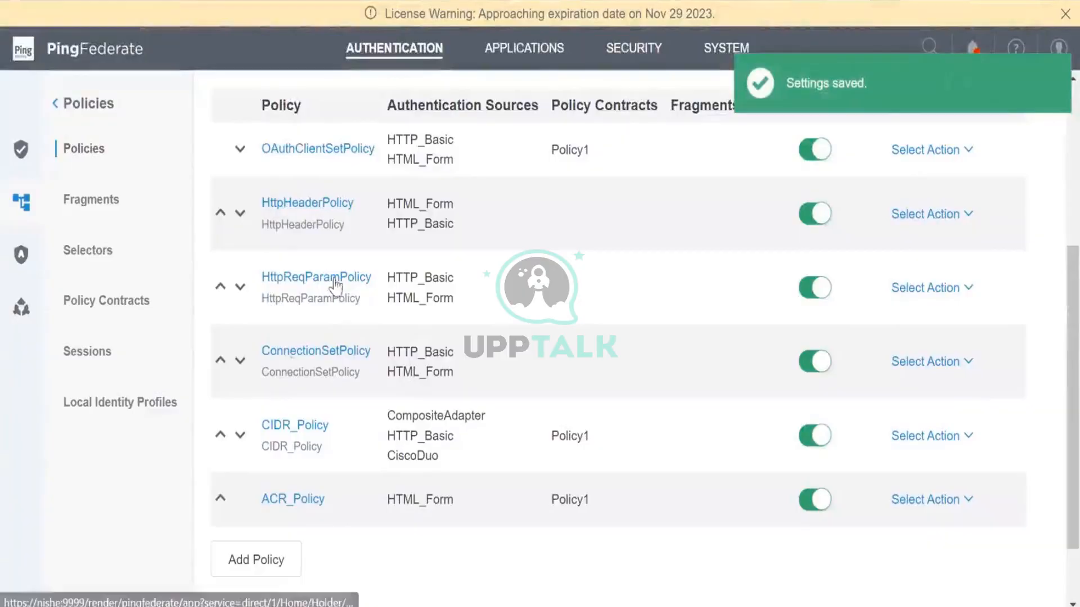
pyautogui.click(304, 500)
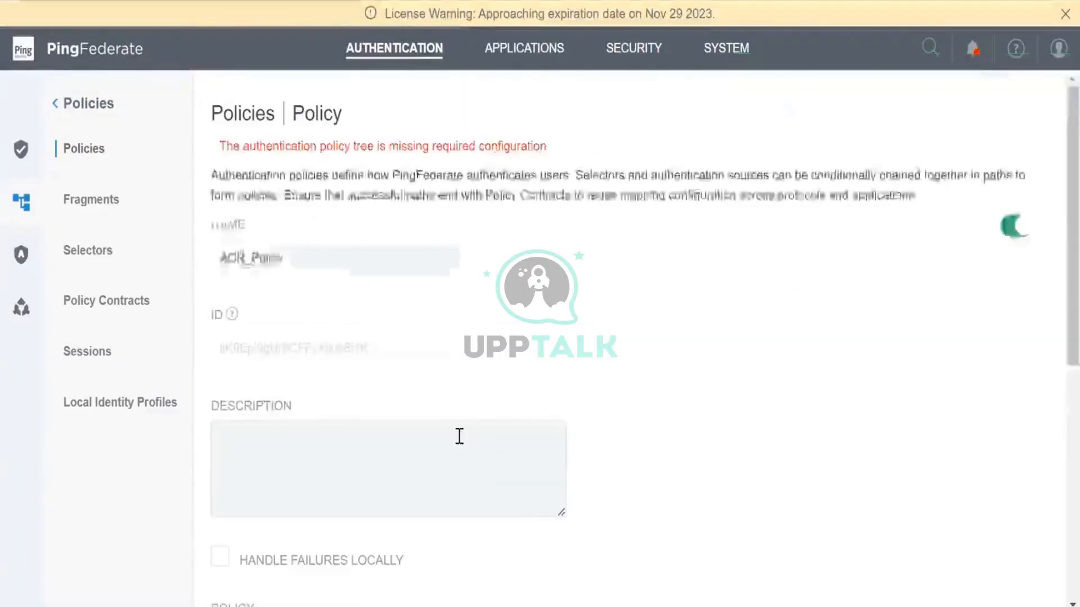
pyautogui.scroll(-8, 458, 437)
pyautogui.click(332, 396)
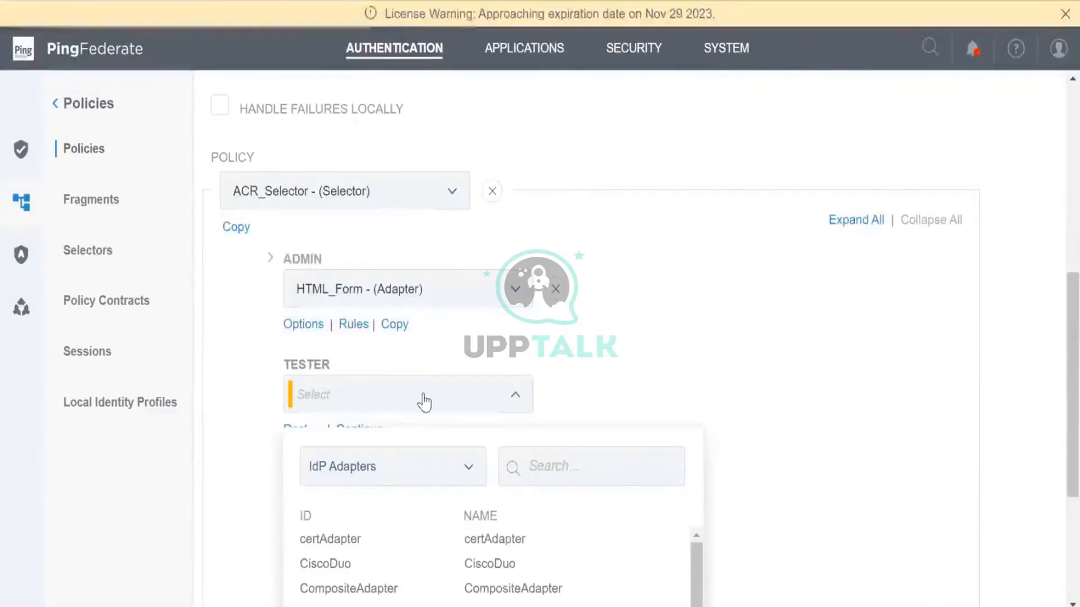
pyautogui.scroll(-2, 430, 406)
pyautogui.click(346, 547)
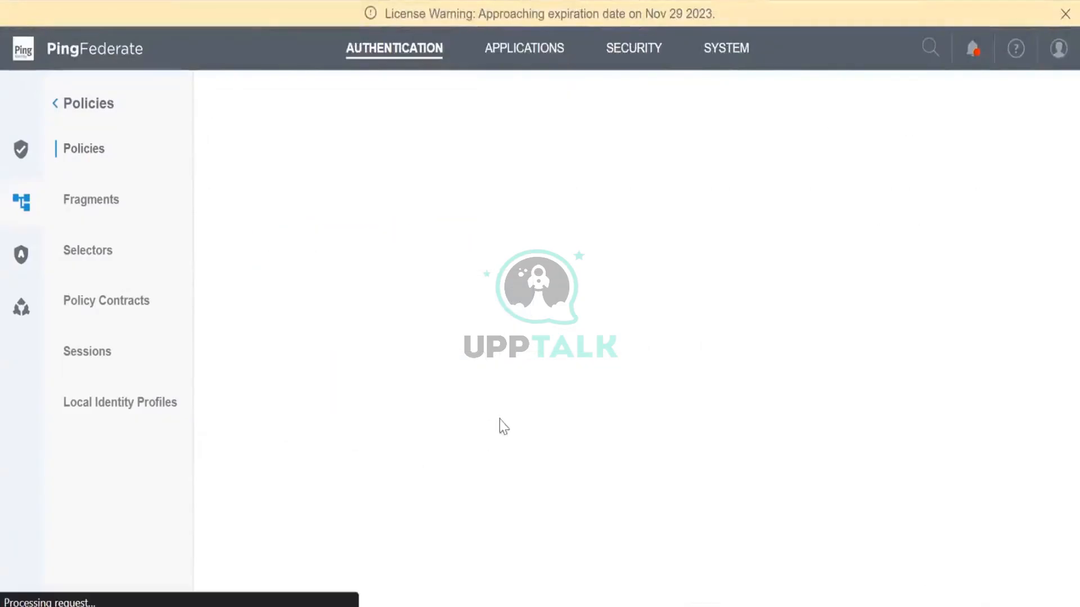
pyautogui.scroll(-4, 395, 379)
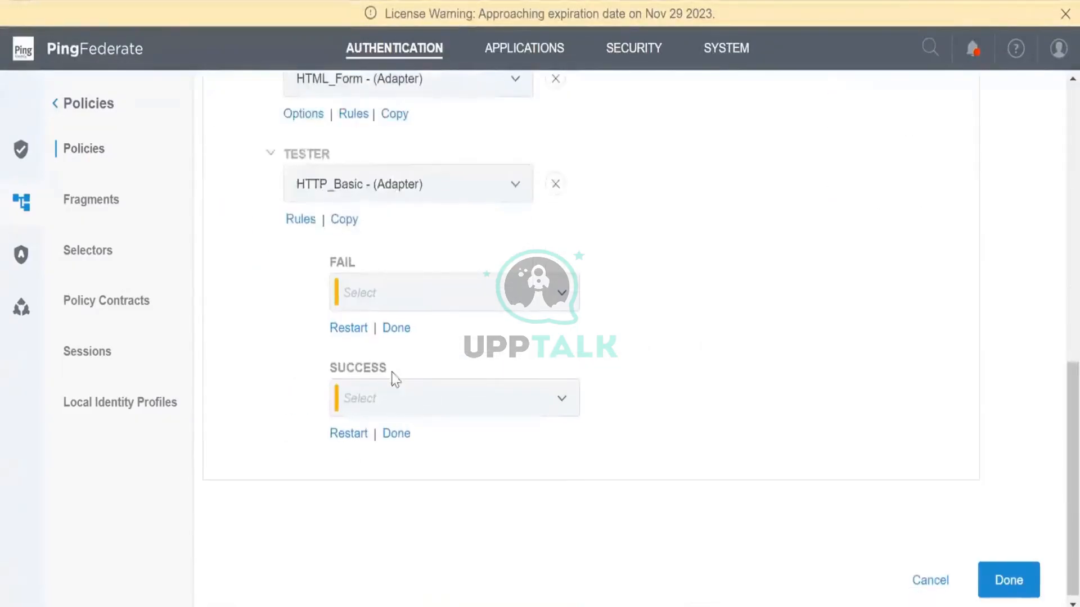
pyautogui.click(395, 330)
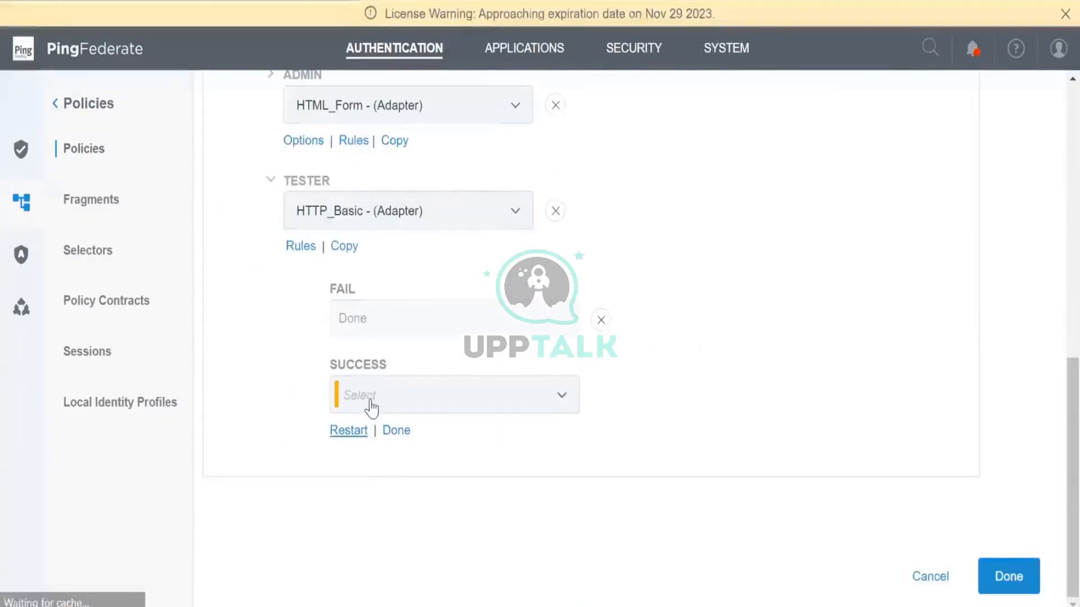
pyautogui.click(372, 398)
pyautogui.click(409, 468)
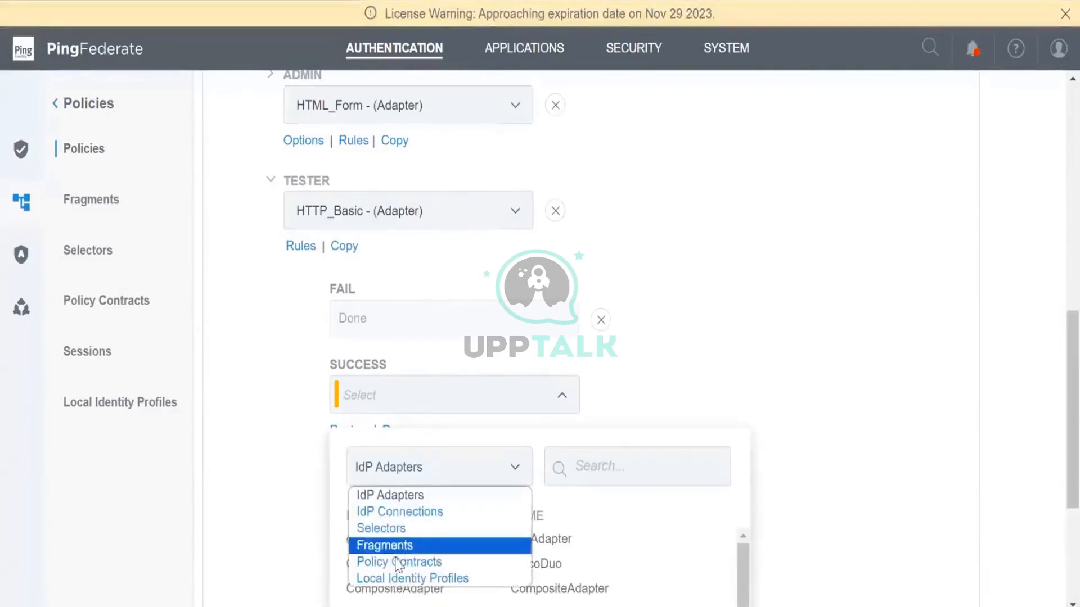
pyautogui.click(417, 557)
pyautogui.scroll(-3, 542, 475)
pyautogui.click(436, 356)
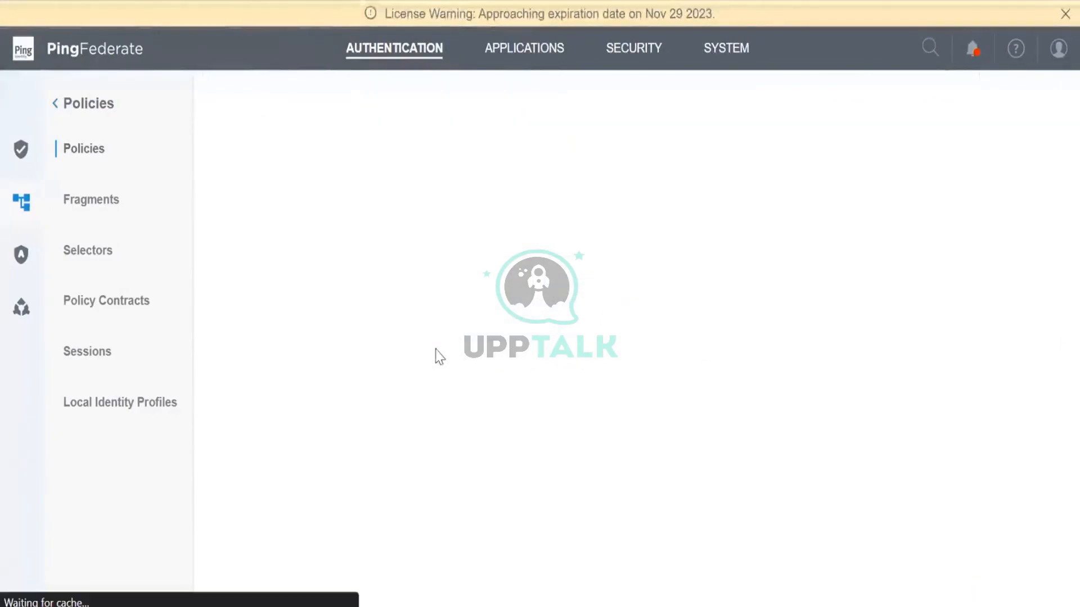
# - Map the TESTER branch's Policy1 subject to username from the HTTP Basic adapter
pyautogui.click(393, 439)
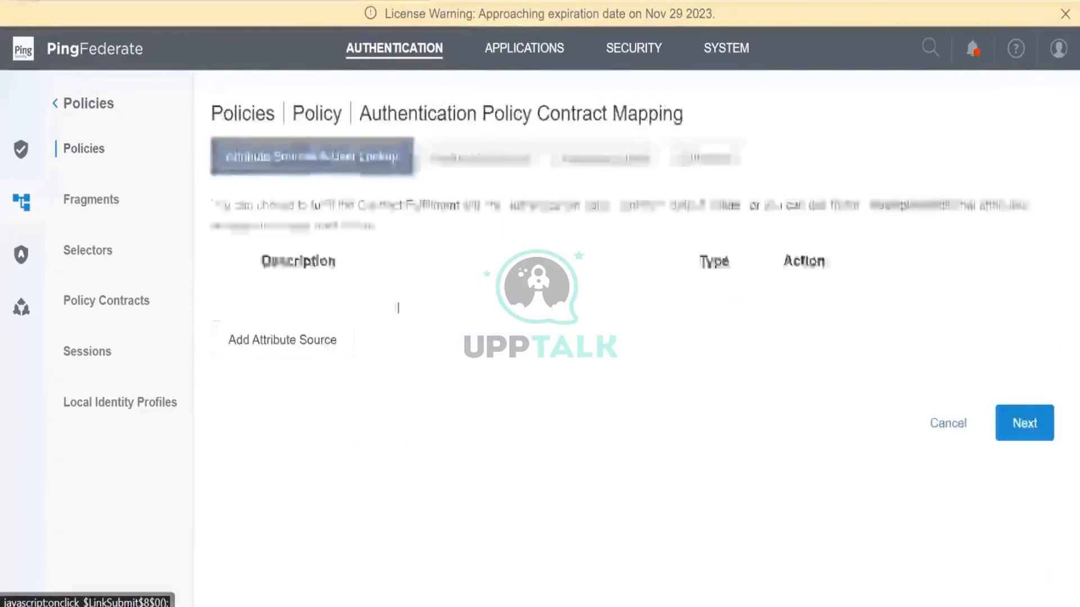
pyautogui.click(1024, 424)
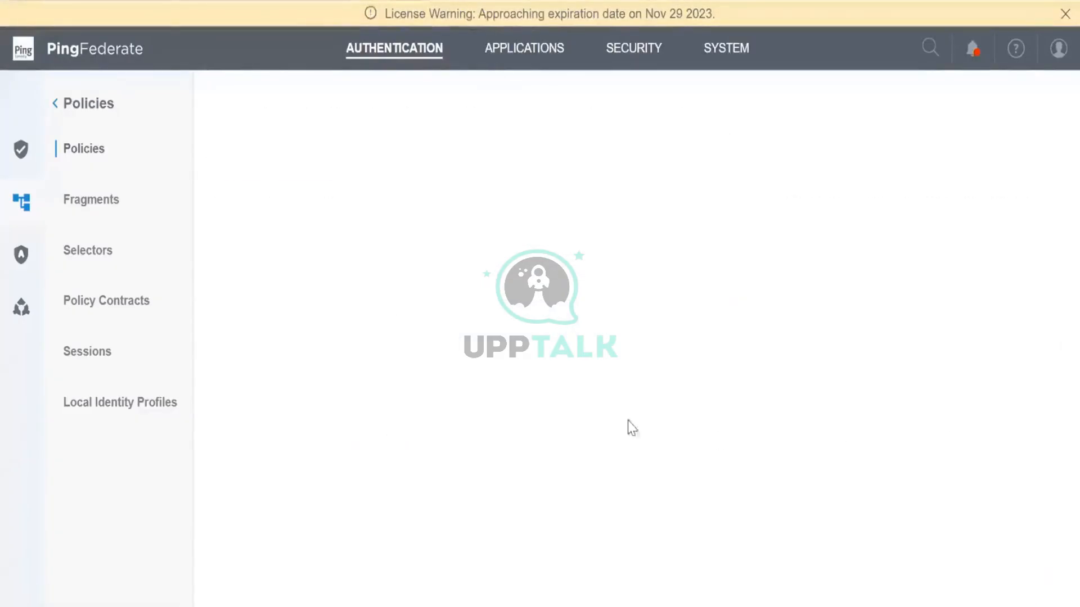
pyautogui.click(417, 303)
pyautogui.click(447, 332)
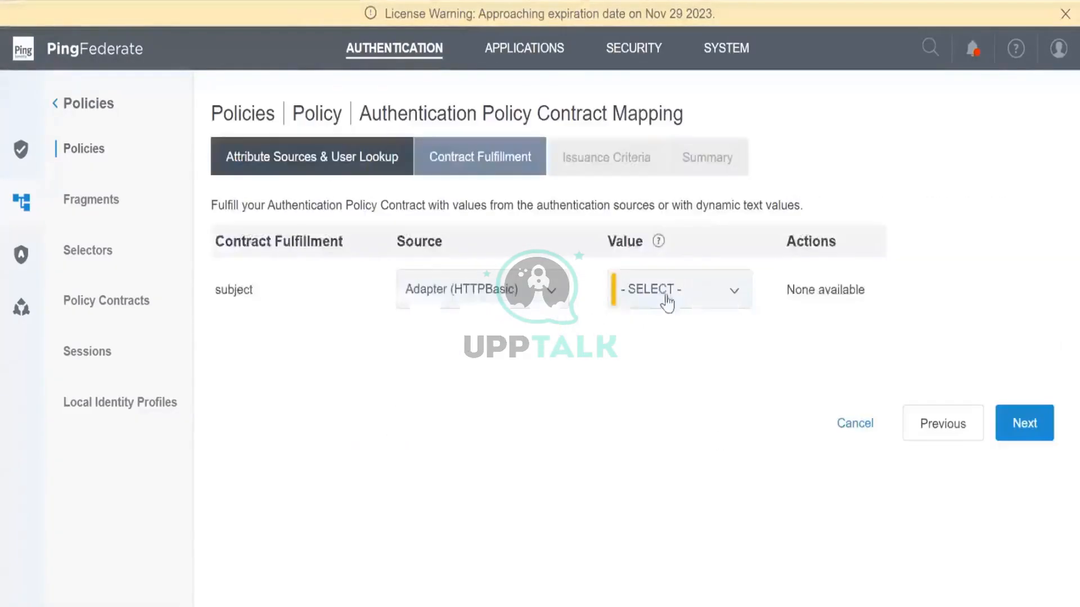
pyautogui.click(665, 301)
pyautogui.click(667, 337)
pyautogui.click(1027, 425)
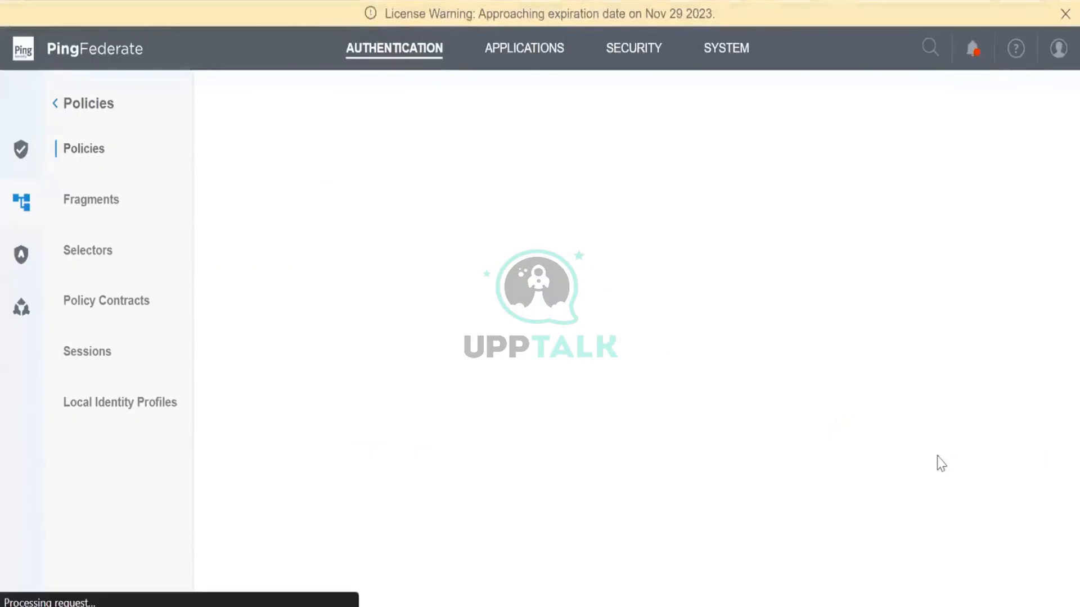
pyautogui.click(1020, 505)
pyautogui.click(1011, 580)
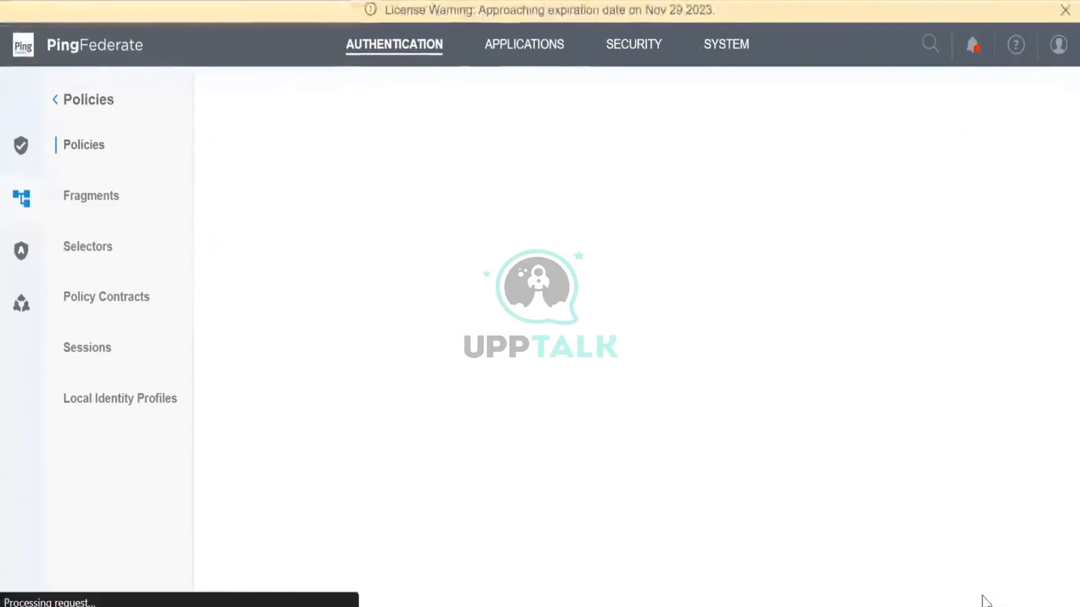
# - Check the ADMIN branch still ends in Policy1 and finish editing ACR_Policy
pyautogui.scroll(-10, 972, 579)
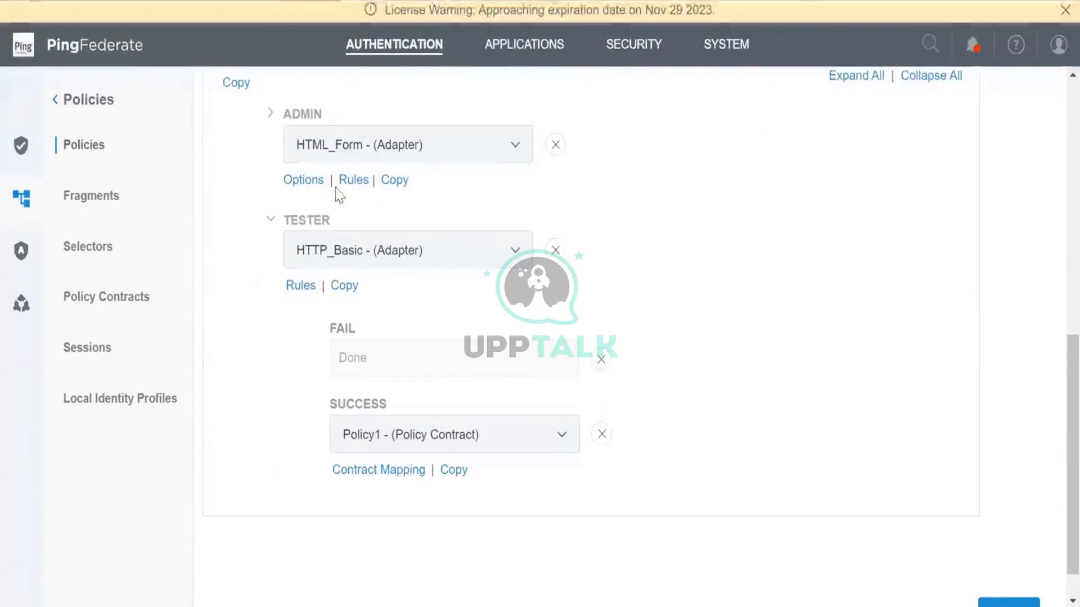
pyautogui.click(270, 113)
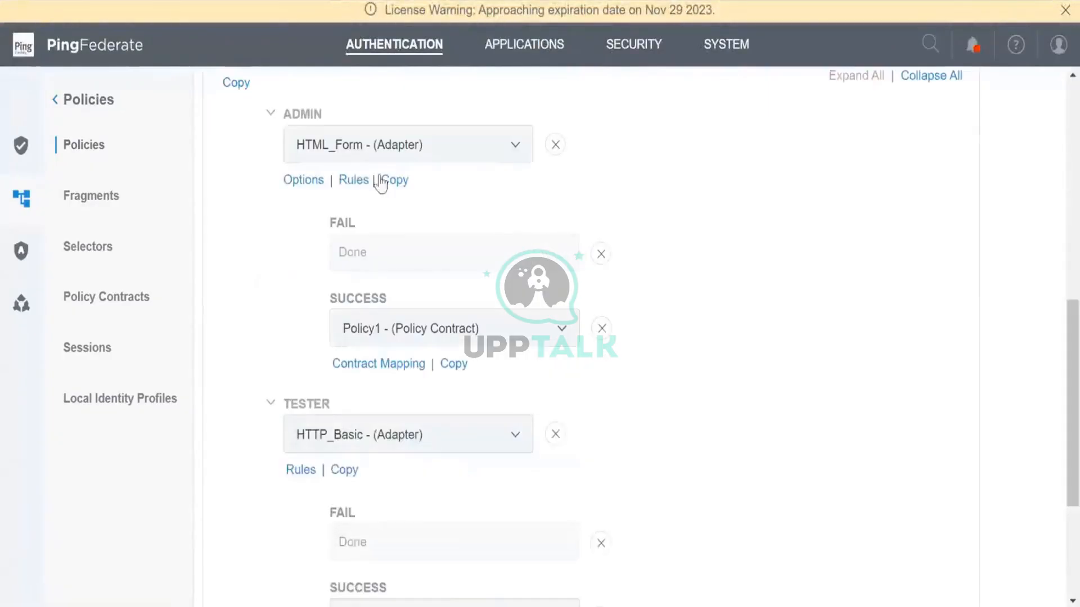
pyautogui.scroll(-4, 637, 422)
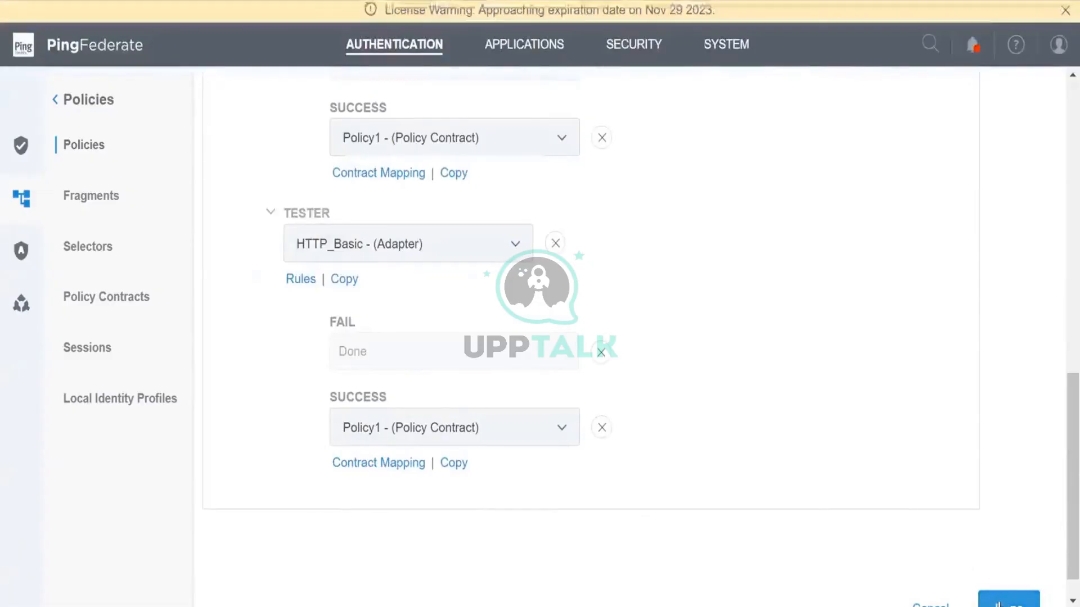
pyautogui.click(998, 601)
pyautogui.scroll(-4, 905, 514)
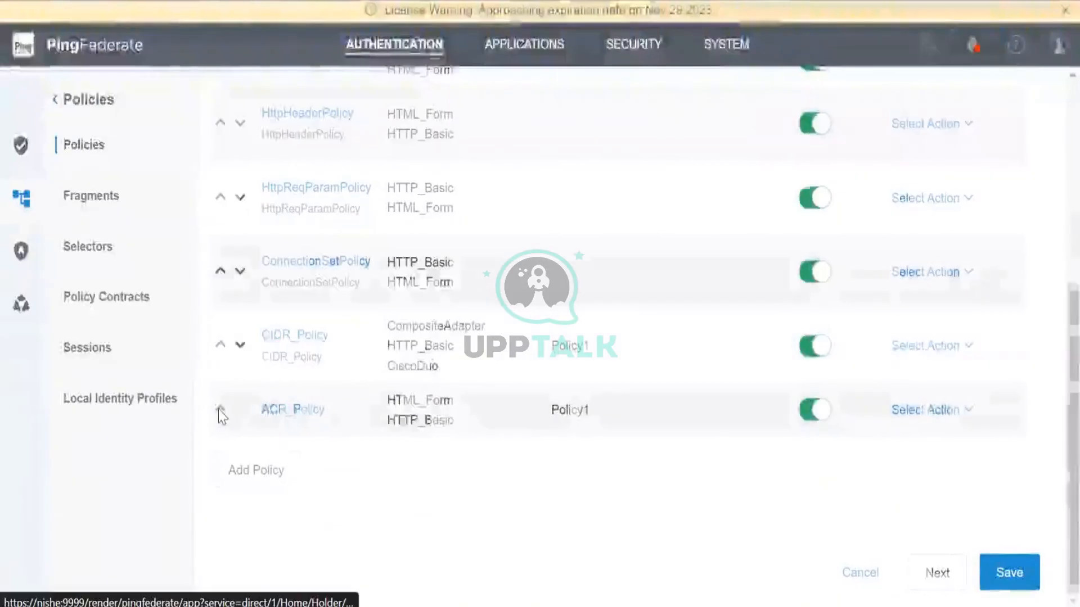
# - Move ACR_Policy above CIDR_Policy, ConnectionSetPolicy, HttpReqParamPolicy and the rest, then save the order
pyautogui.click(220, 410)
pyautogui.scroll(2, 618, 551)
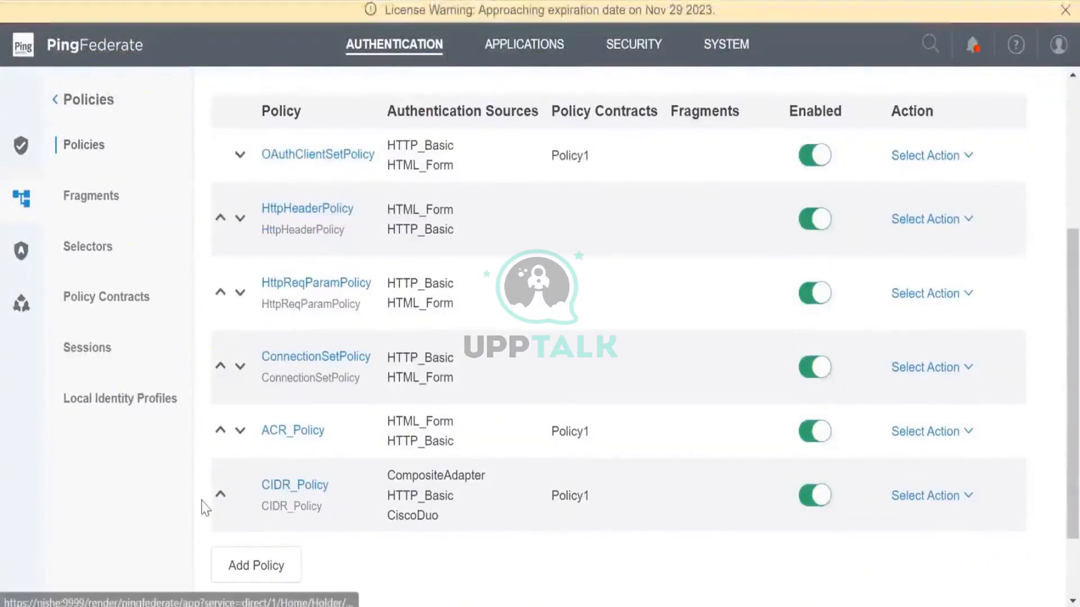
pyautogui.click(220, 430)
pyautogui.click(219, 357)
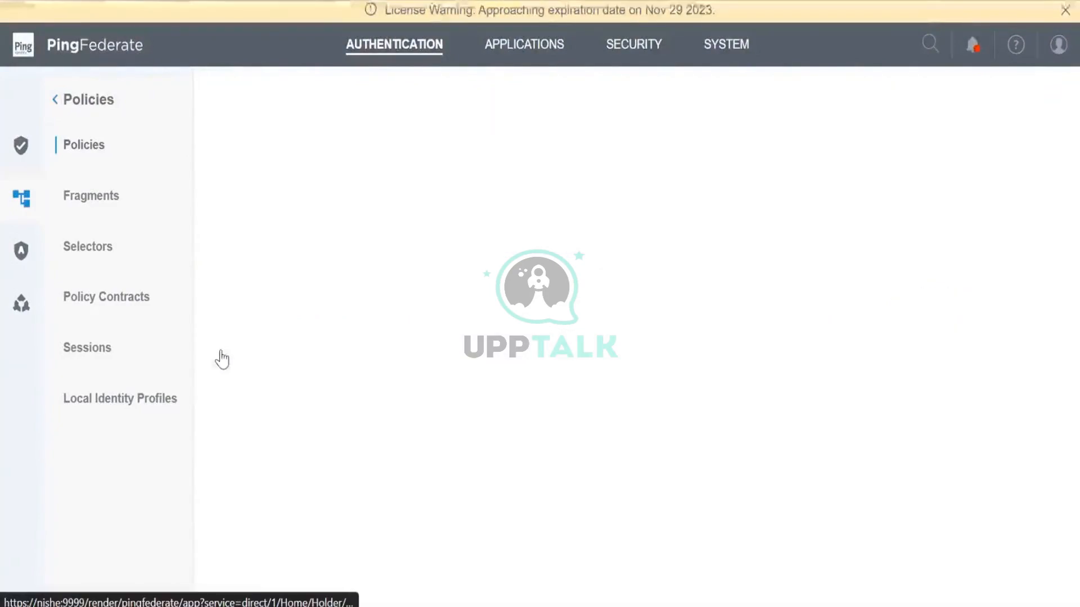
pyautogui.click(221, 292)
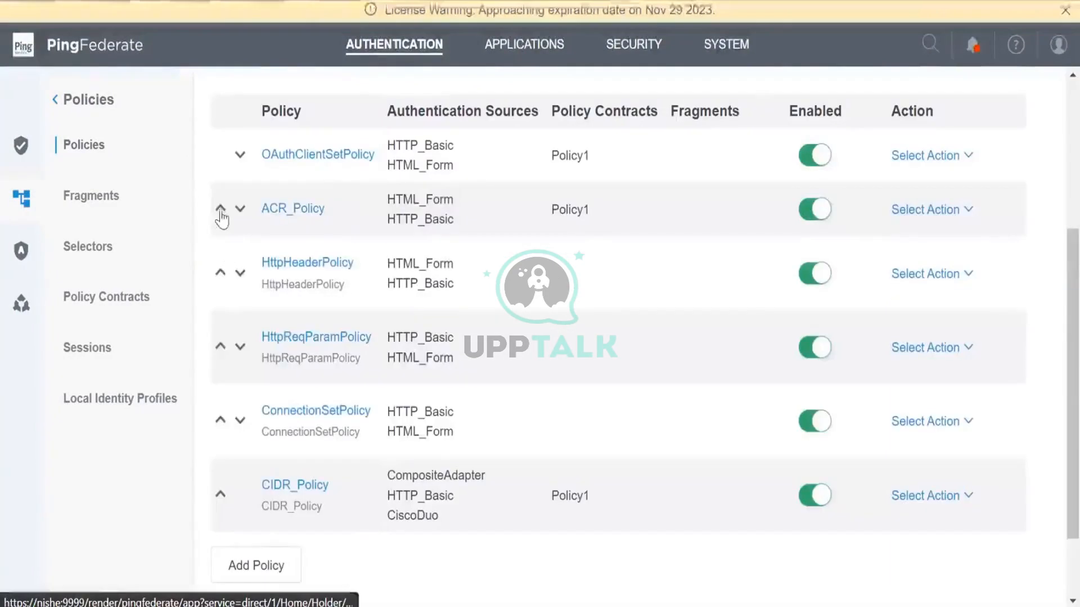
pyautogui.click(220, 210)
pyautogui.scroll(-2, 995, 589)
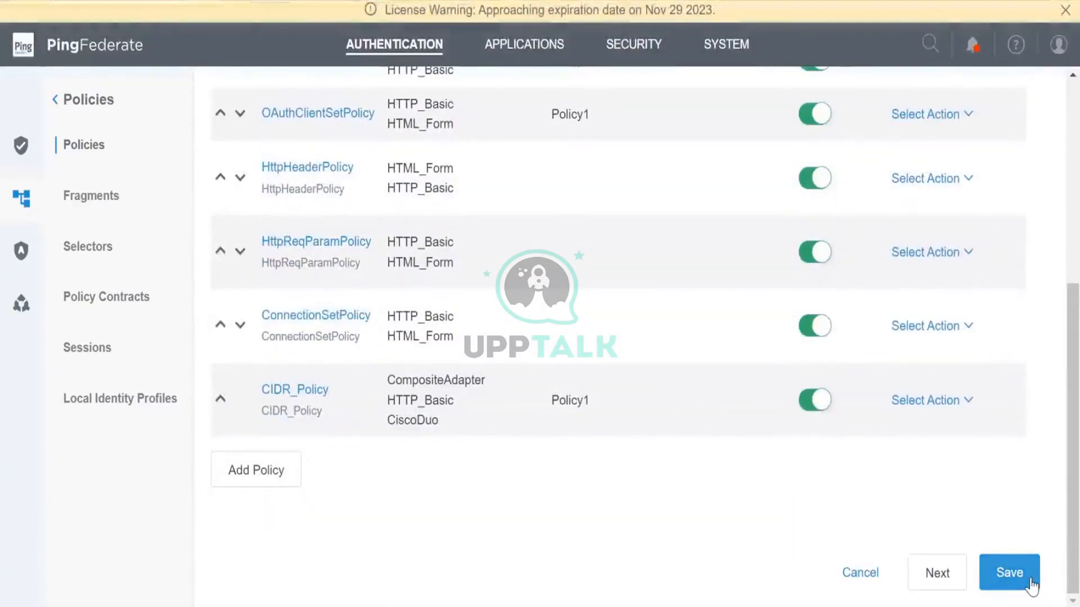
pyautogui.click(1009, 572)
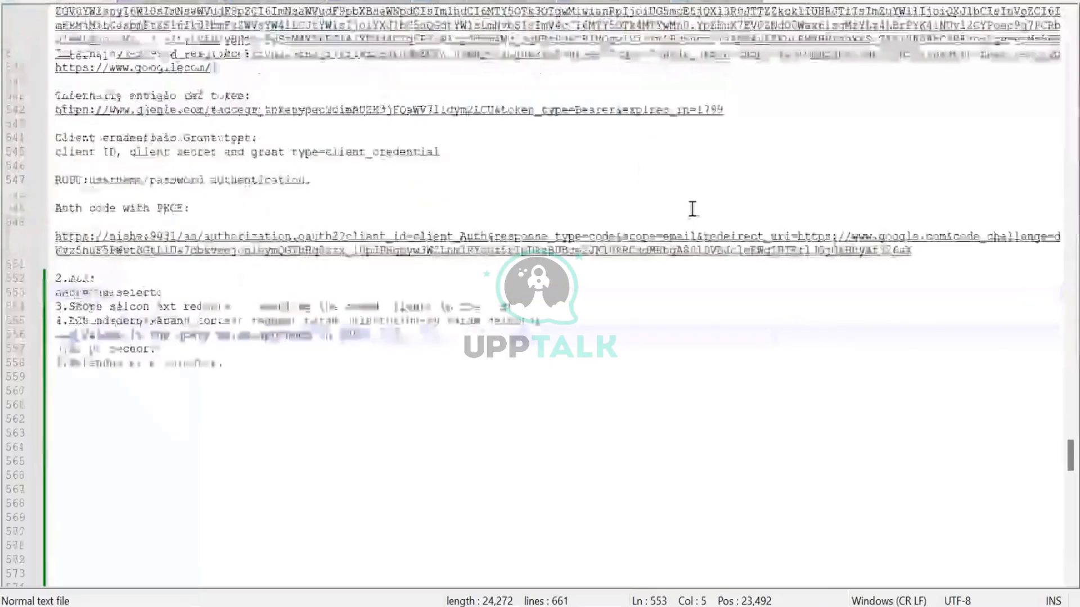
# - Append &acr_values=admin to the implicit-flow authorization URL on line 532
pyautogui.scroll(5, 693, 208)
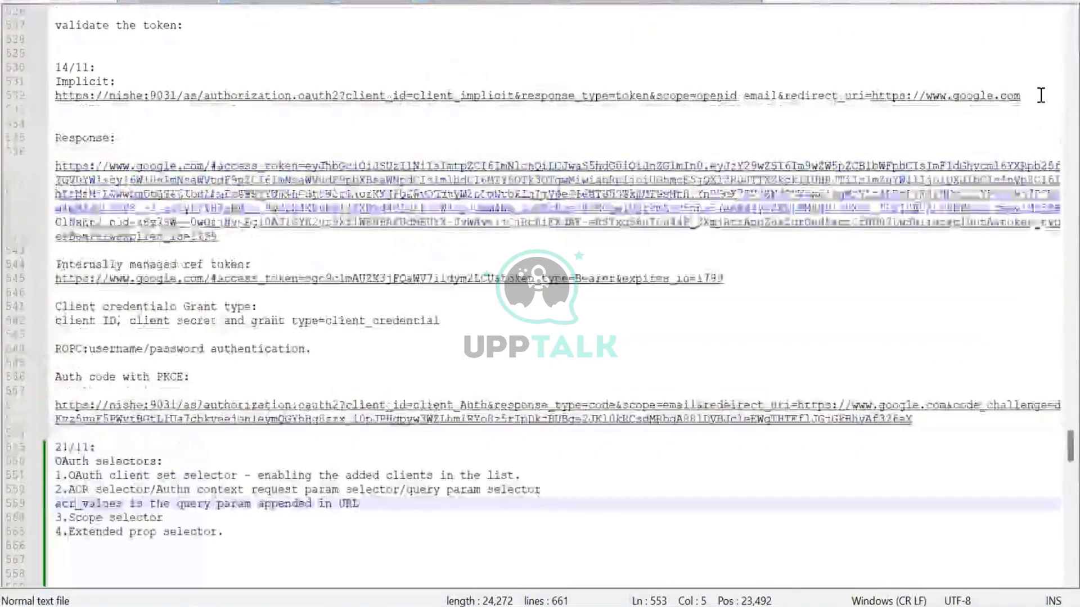
pyautogui.click(1041, 96)
pyautogui.write('?')
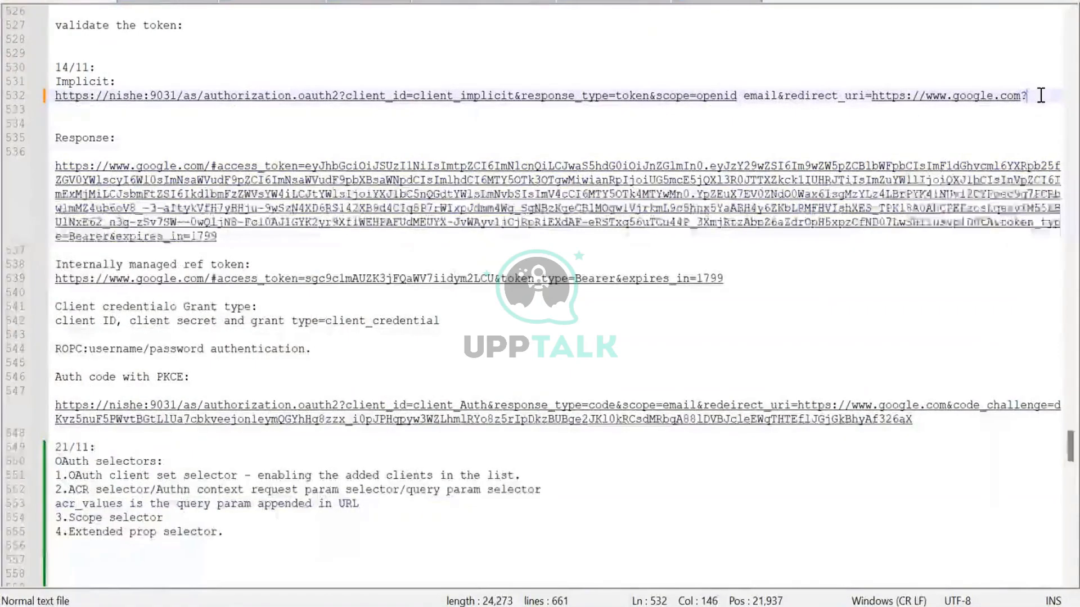
pyautogui.write('acr_')
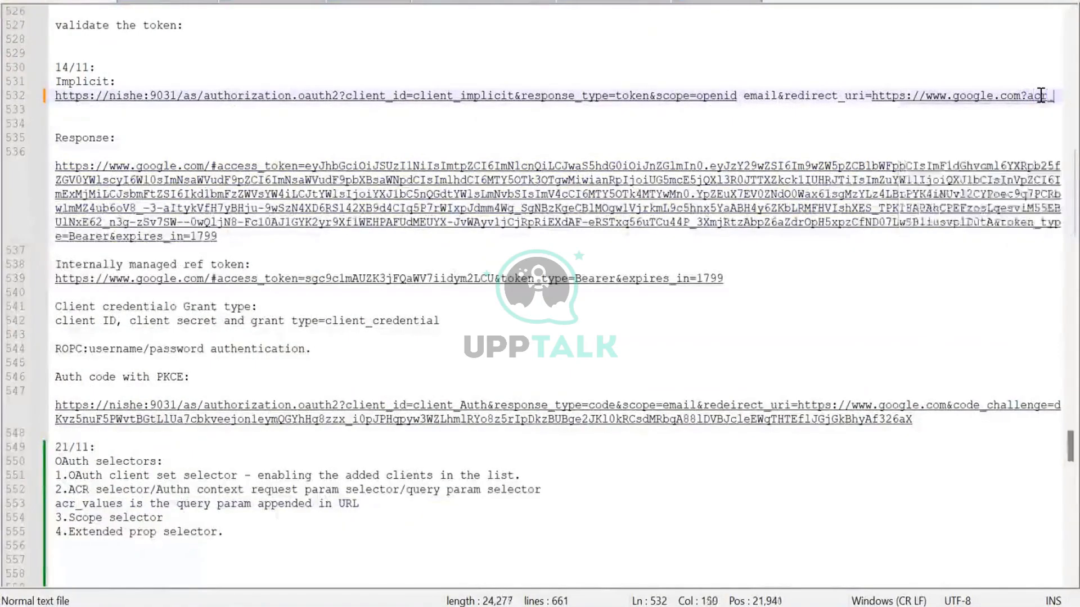
pyautogui.write('values')
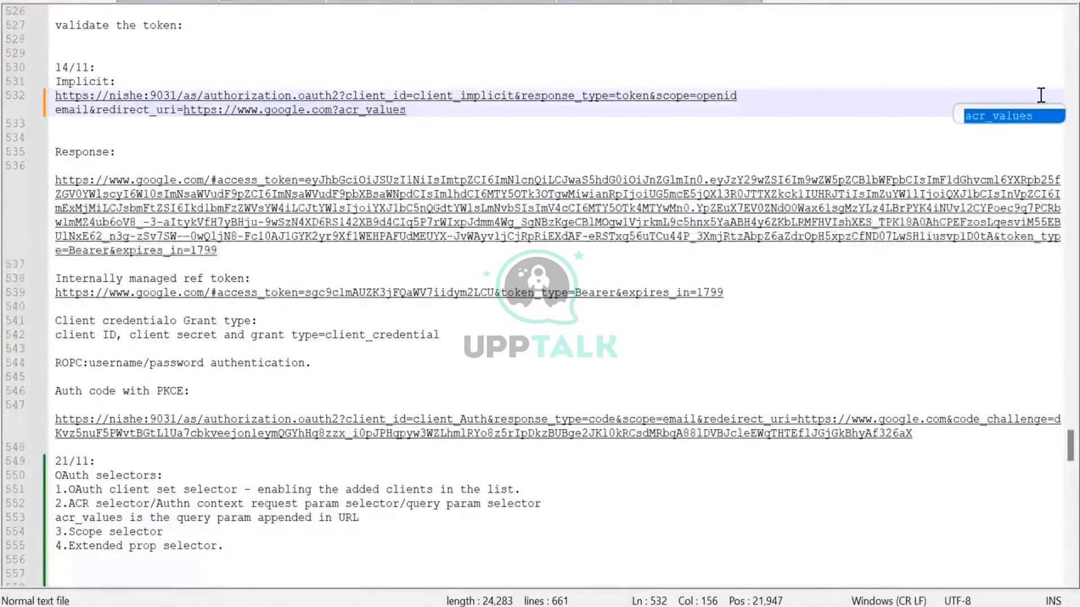
pyautogui.press('Left')
pyautogui.press('Left')
pyautogui.press('Left')
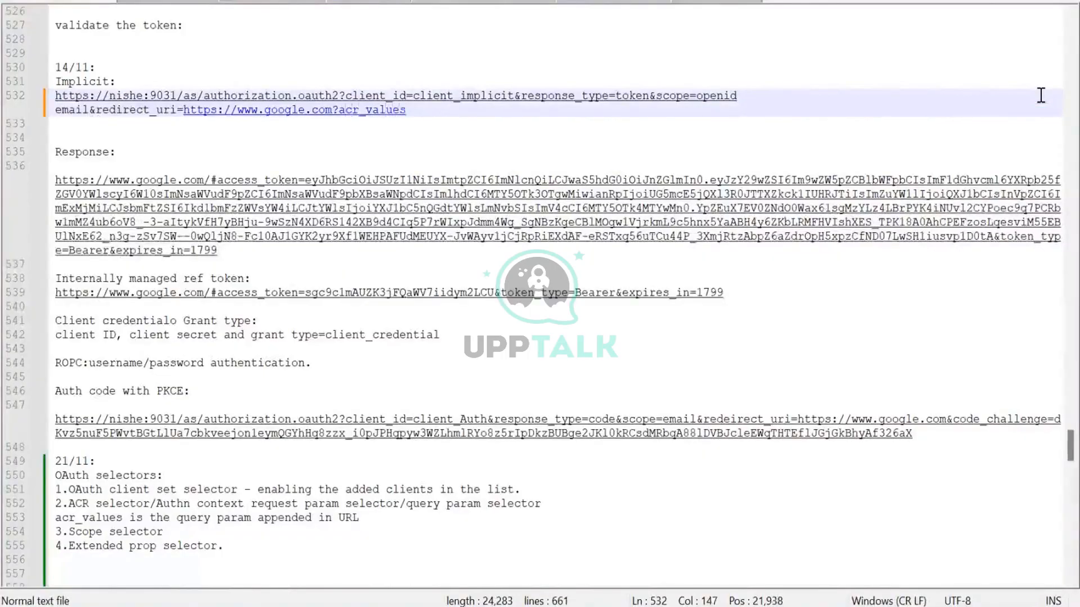
pyautogui.press('Left')
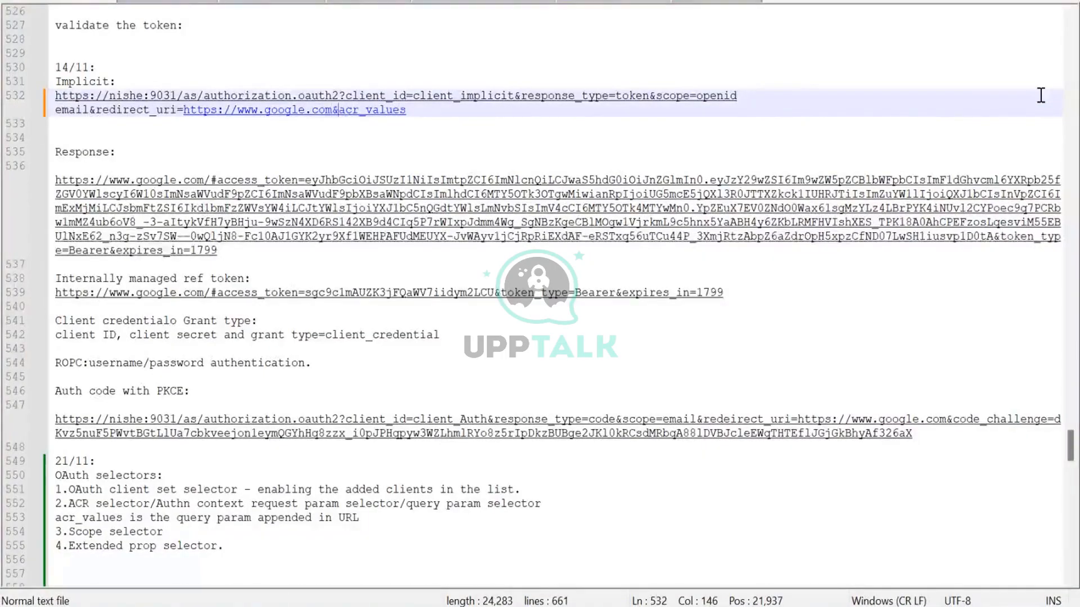
pyautogui.press('Right')
pyautogui.press('Right')
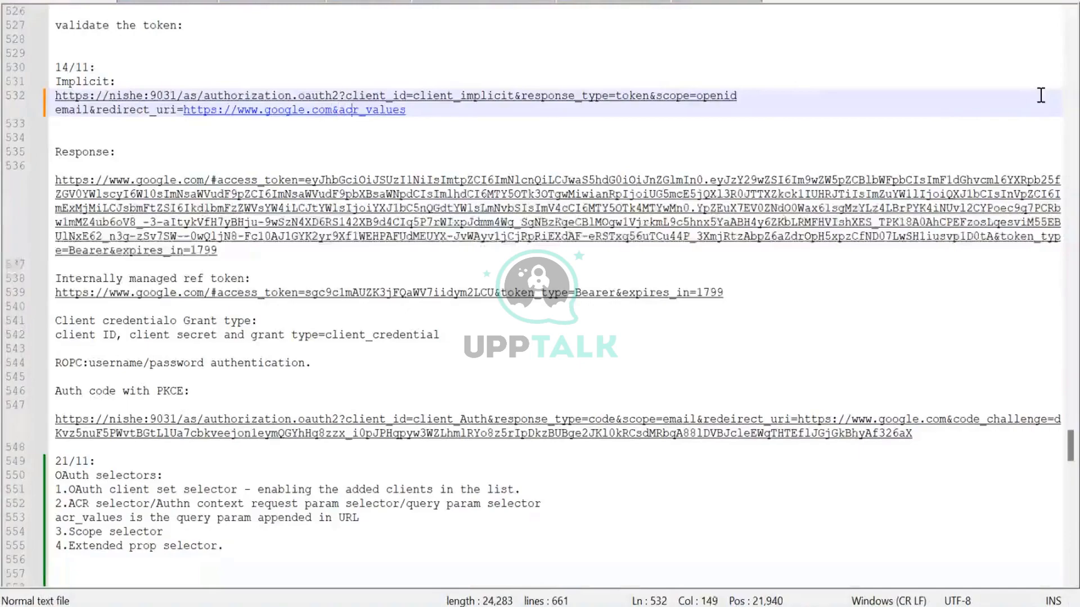
pyautogui.write('=admi')
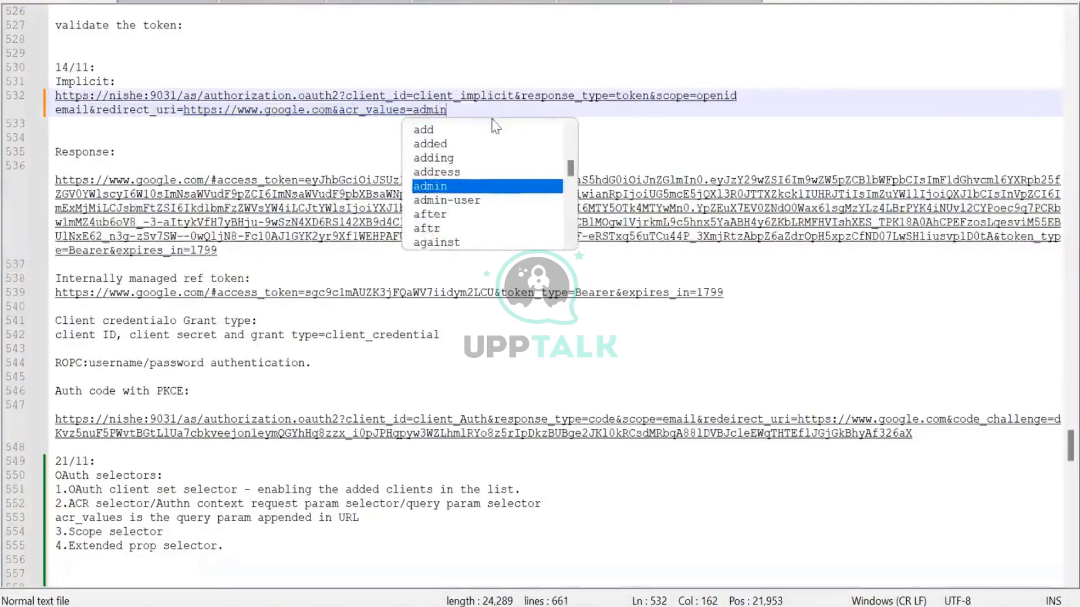
pyautogui.write('n')
# - Select the edited URL and switch back to Chrome
pyautogui.moveTo(447, 110); pyautogui.dragTo(61, 96)
pyautogui.hotkey('ctrl', 'c')
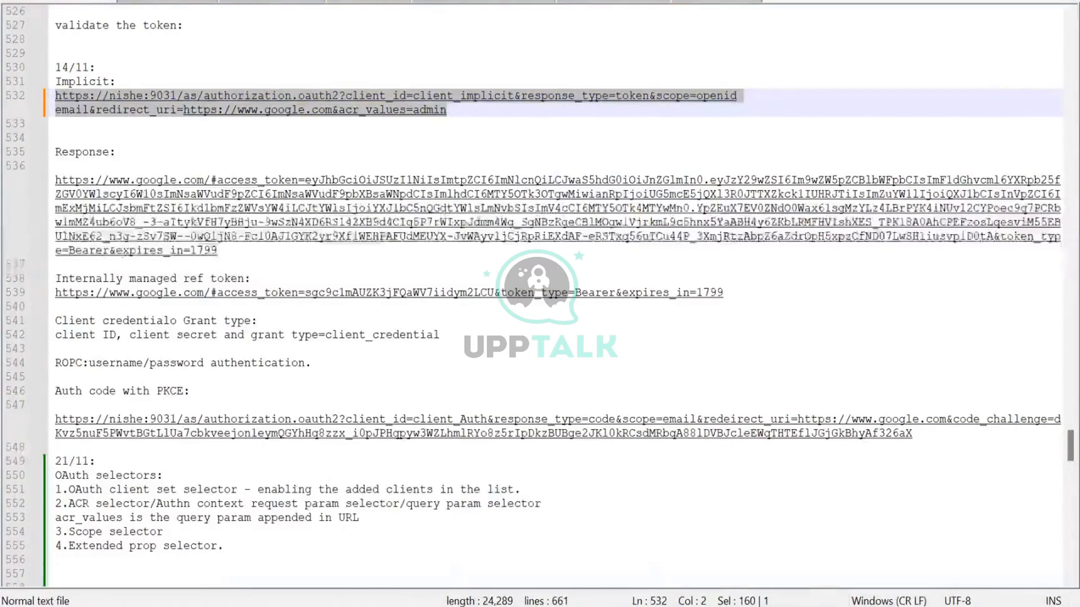
pyautogui.moveTo(472, 606)
pyautogui.click(498, 502)
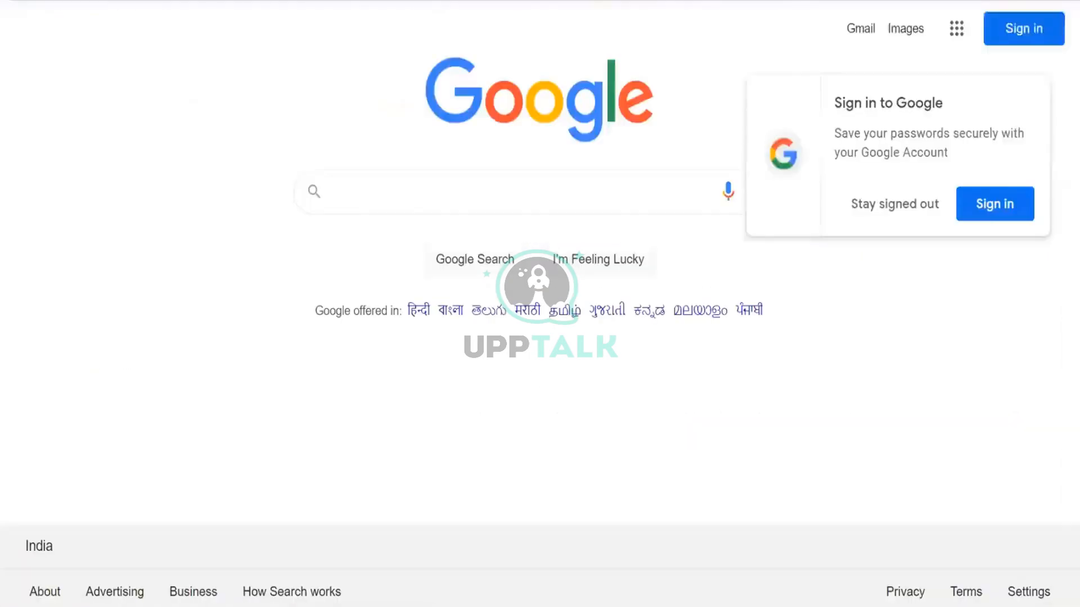
# - Load the acr_values=admin authorization URL in a new incognito window to reach the Ping login page
pyautogui.click(988, 17)
pyautogui.click(953, 29)
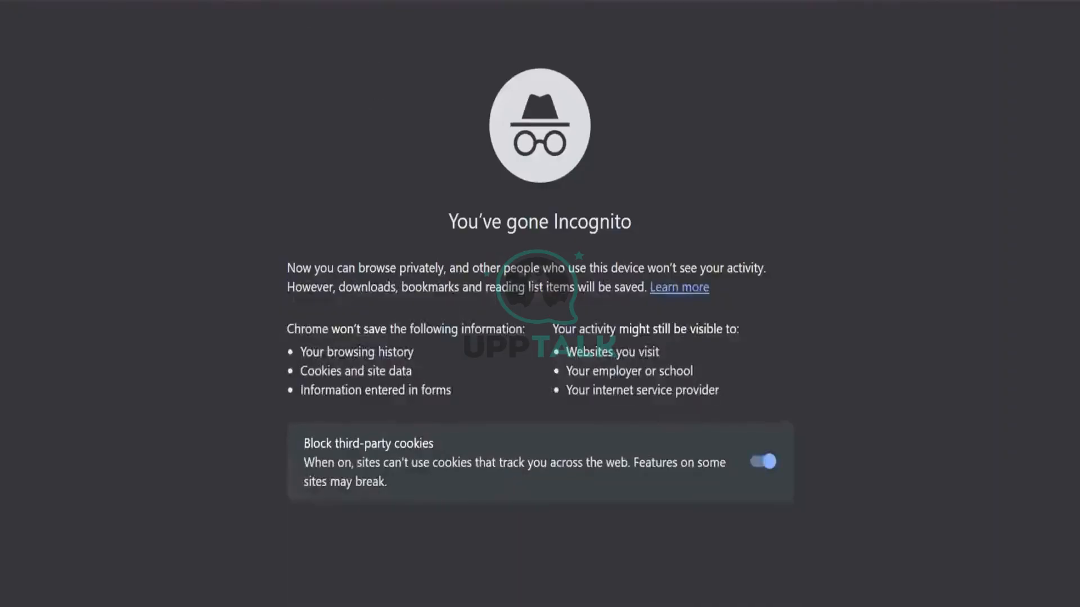
pyautogui.hotkey('ctrl', 'v')
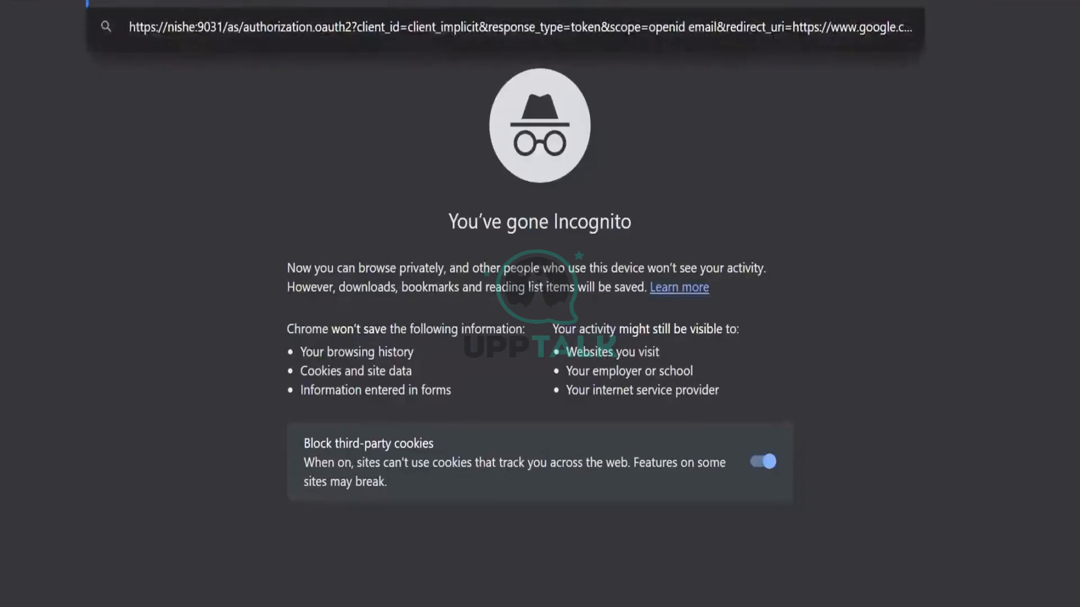
pyautogui.press('Return')
pyautogui.click(398, 208)
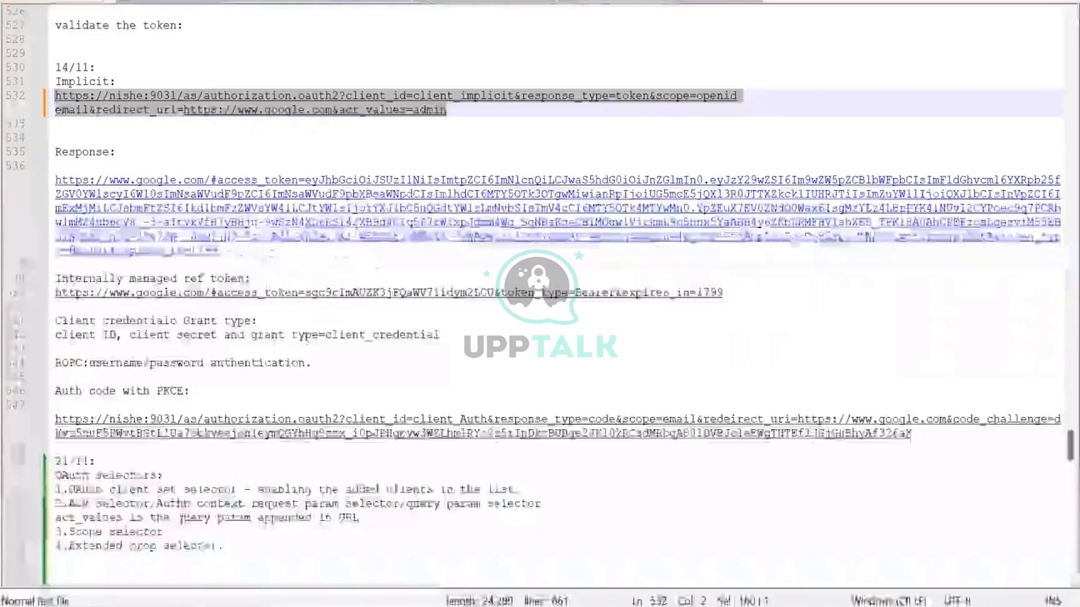
pyautogui.click(538, 108)
# - Change the line 532 URL's acr_values to tester and select the whole URL for copying
pyautogui.press('BackSpace')
pyautogui.press('BackSpace')
pyautogui.press('BackSpace')
pyautogui.press('BackSpace')
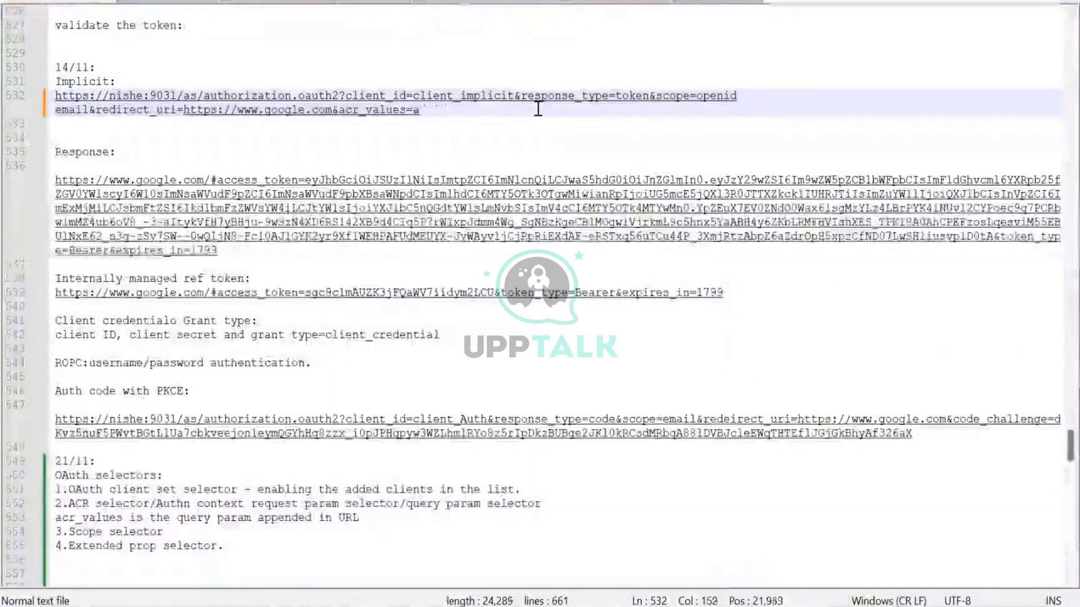
pyautogui.press('BackSpace')
pyautogui.write('tester')
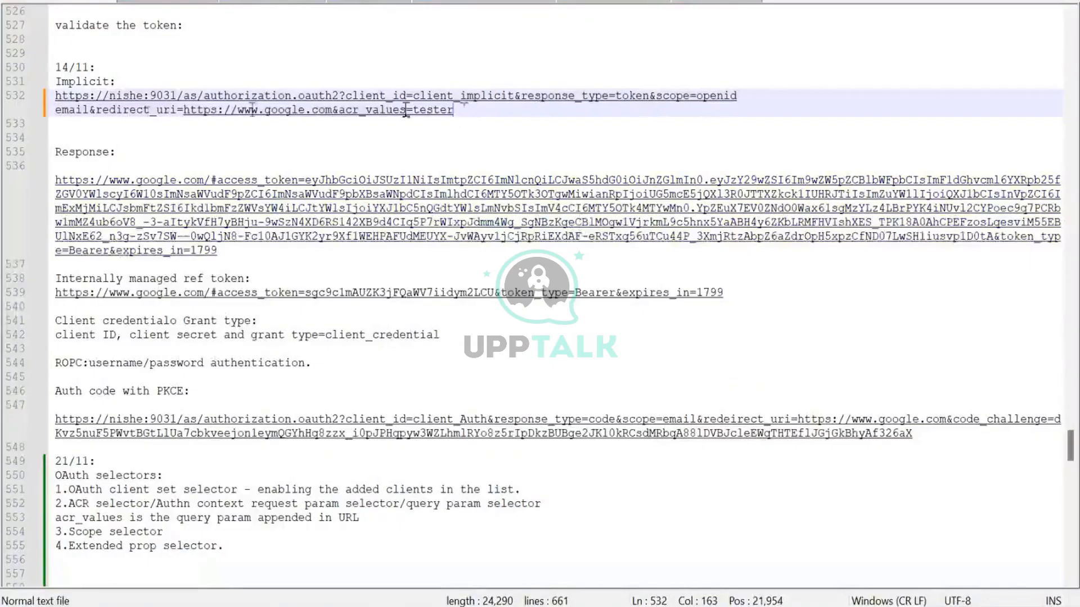
pyautogui.moveTo(454, 110); pyautogui.dragTo(36, 98)
pyautogui.click(37, 99)
pyautogui.hotkey('ctrl', 'c')
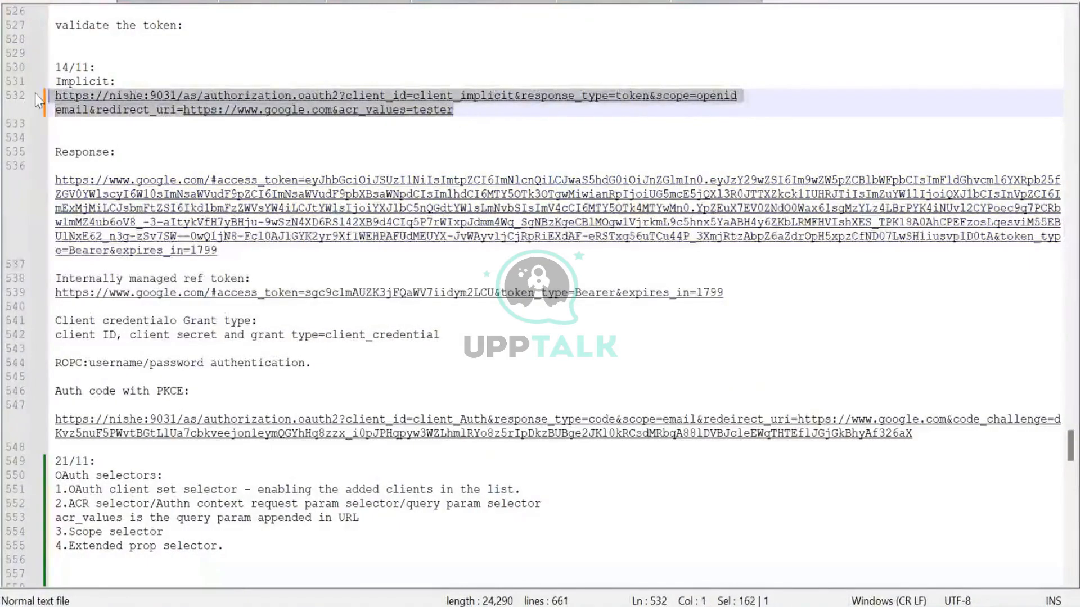
pyautogui.hotkey('alt', 'space')
pyautogui.press('Escape')
pyautogui.hotkey('alt', 'Tab')
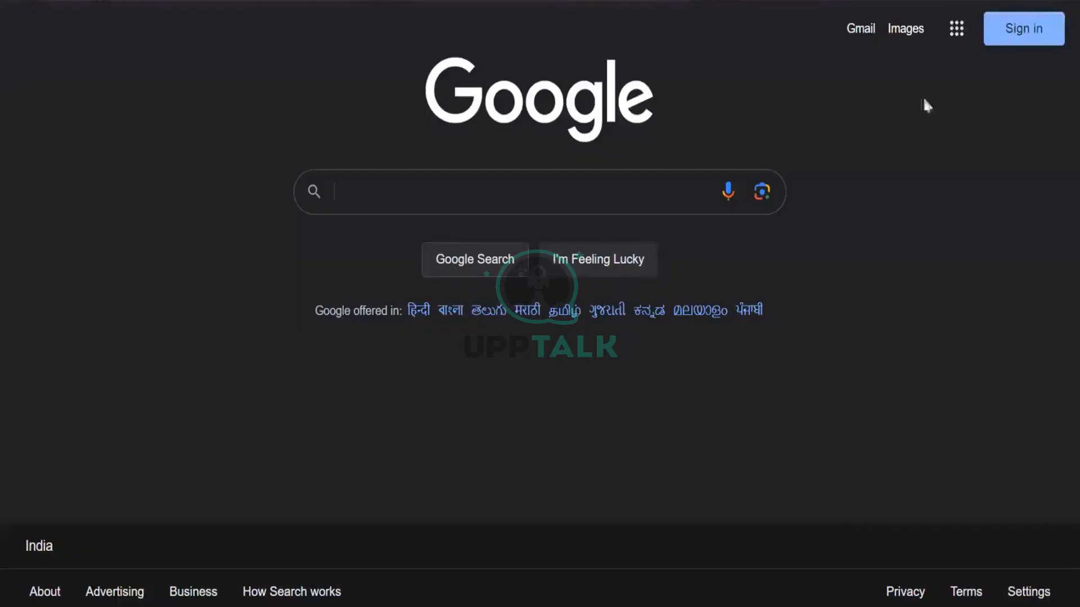
# - Paste the acr_values=tester authorization URL into a new incognito window and load it
pyautogui.hotkey('alt', 'f')
pyautogui.press('Escape')
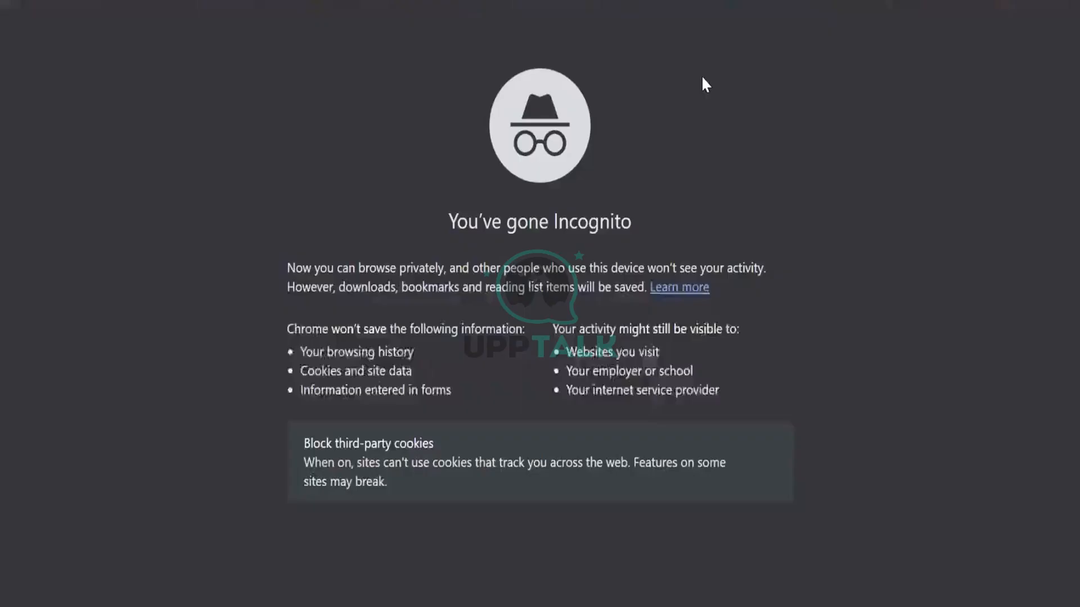
pyautogui.hotkey('ctrl', 'v')
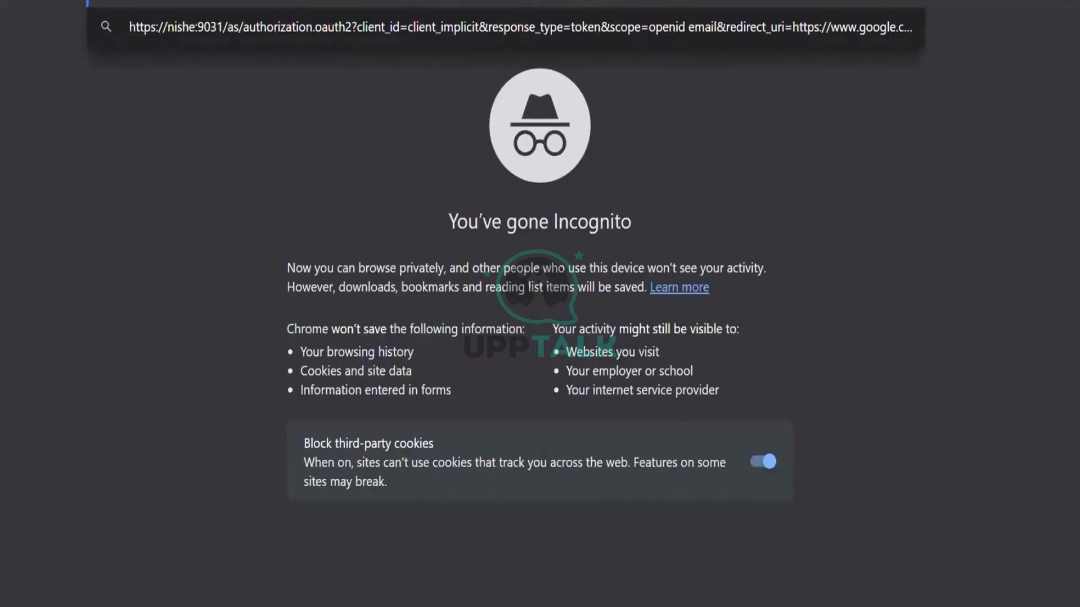
pyautogui.press('Return')
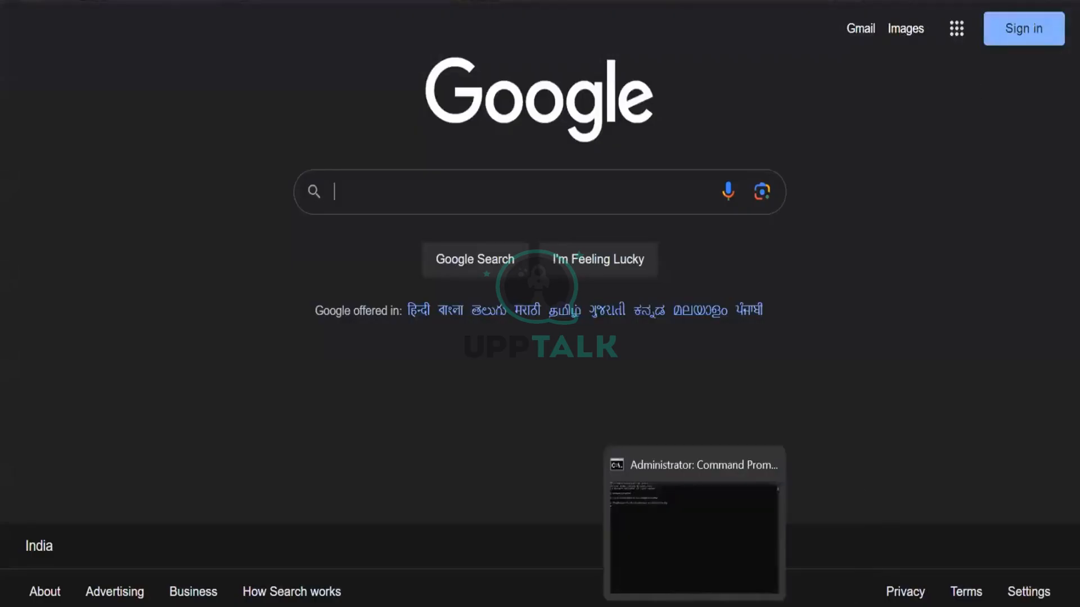
pyautogui.moveTo(471, 606)
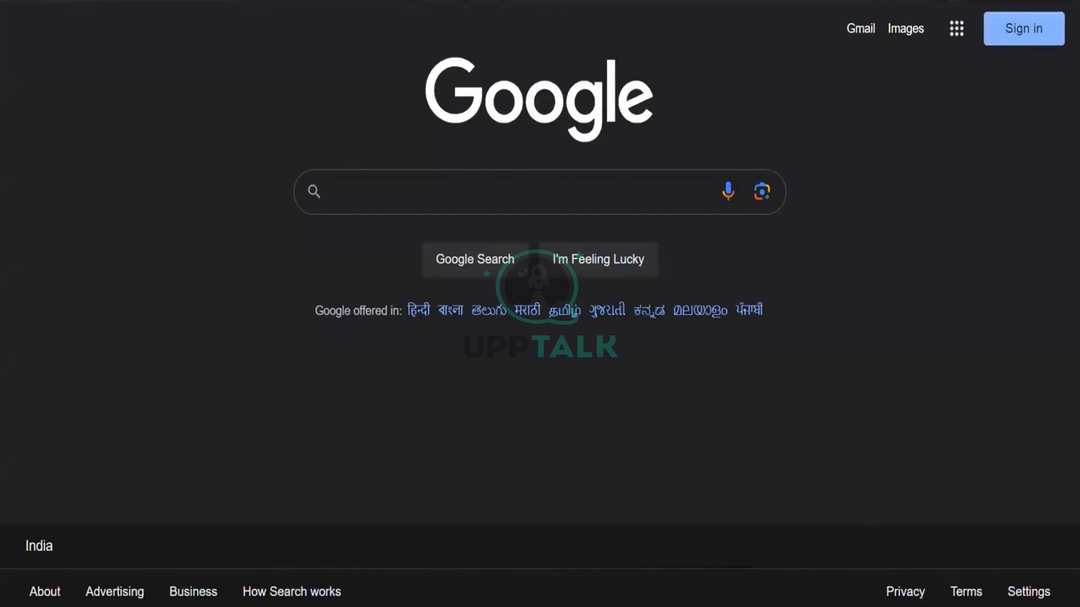
# - Open a new incognito window from Chrome's taskbar icon, closing the extra window and menu
pyautogui.rightClick(472, 605)
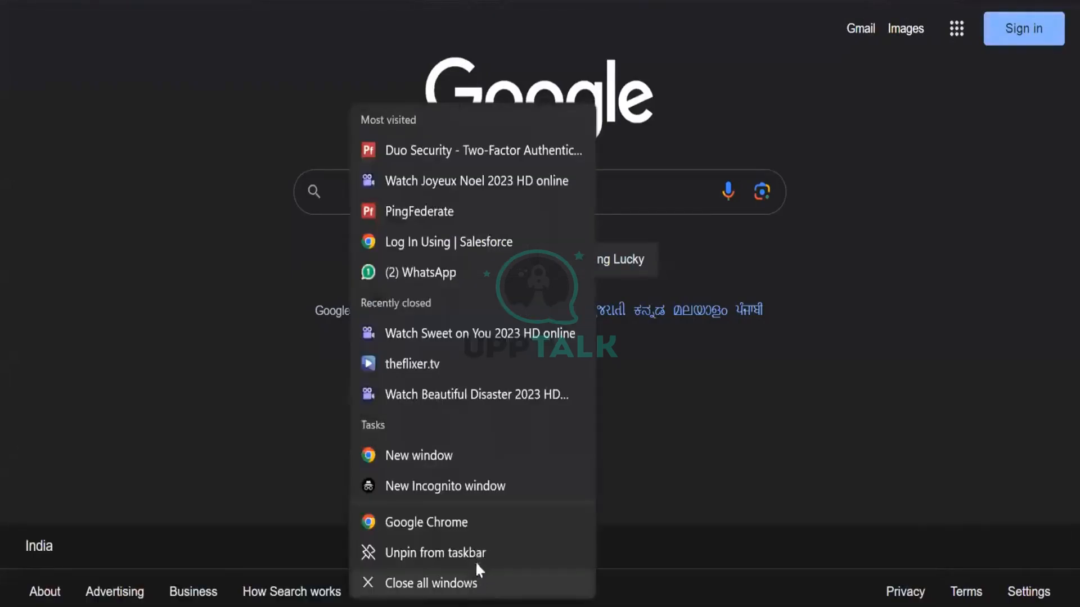
pyautogui.click(445, 486)
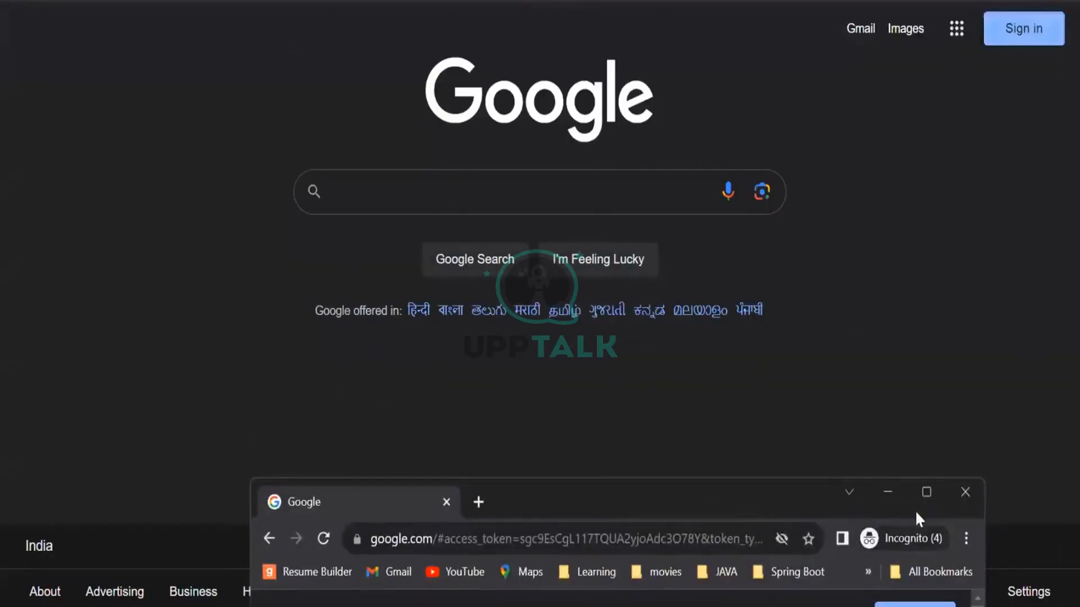
pyautogui.click(964, 492)
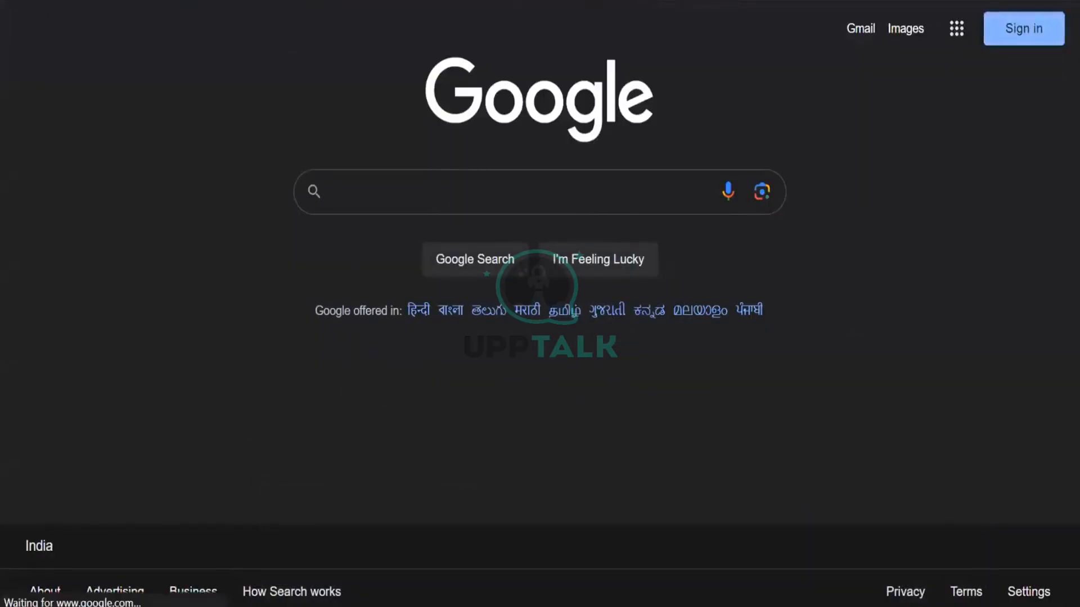
pyautogui.hotkey('alt', 'f')
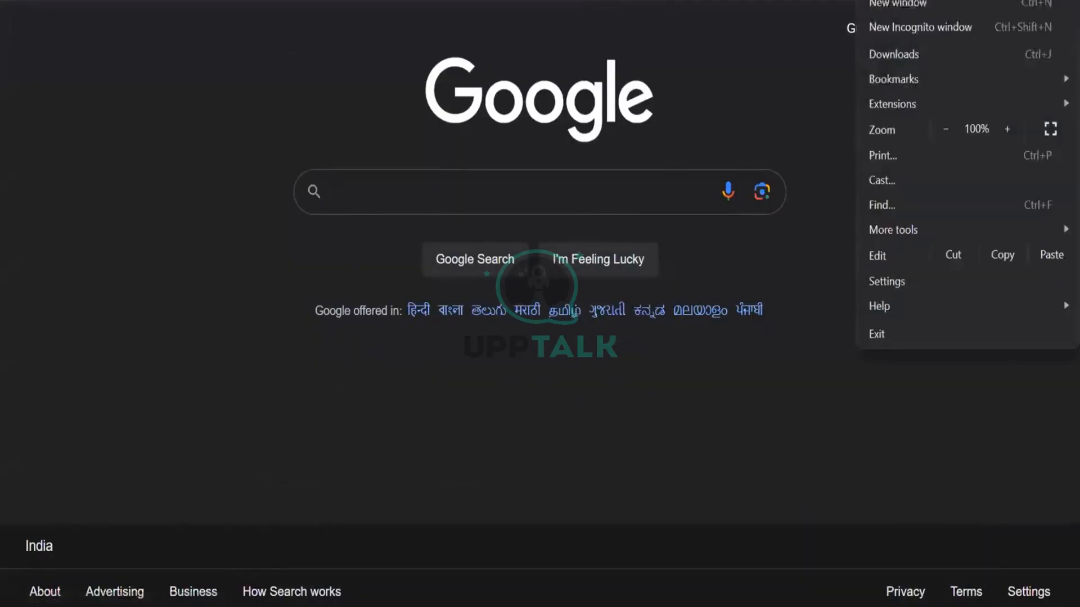
pyautogui.click(839, 244)
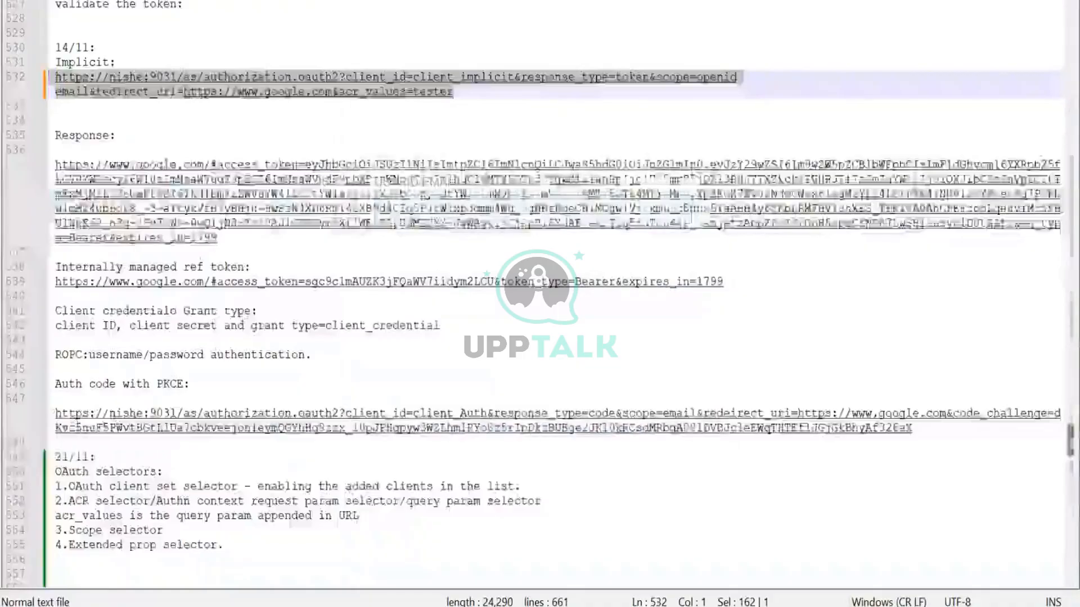
pyautogui.moveTo(471, 605)
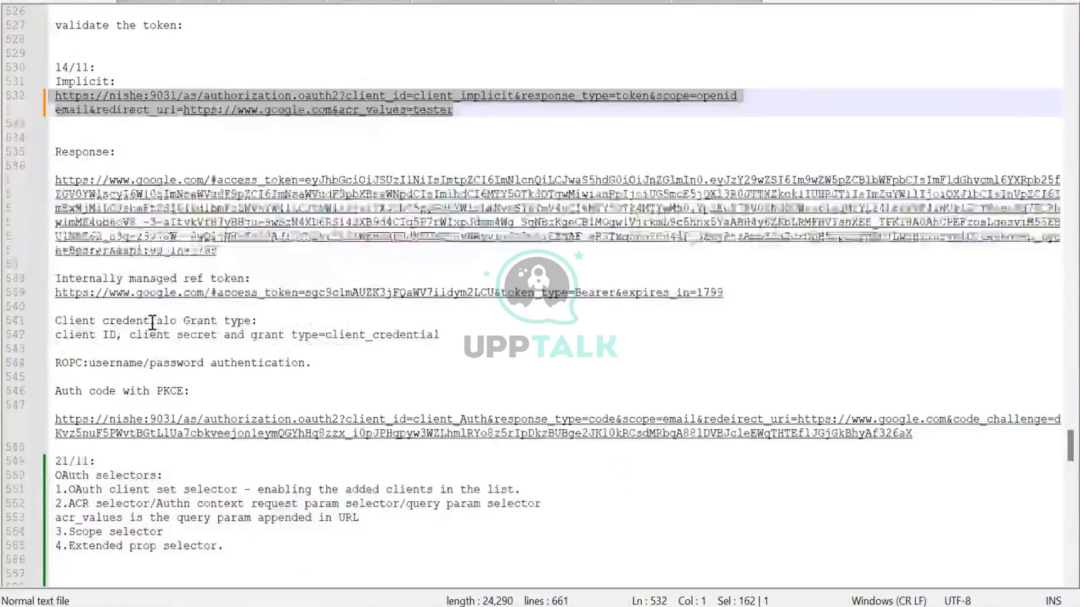
# - Highlight the '3.Scope selector' entry in the 21/11 OAuth selectors notes
pyautogui.scroll(-3, 246, 535)
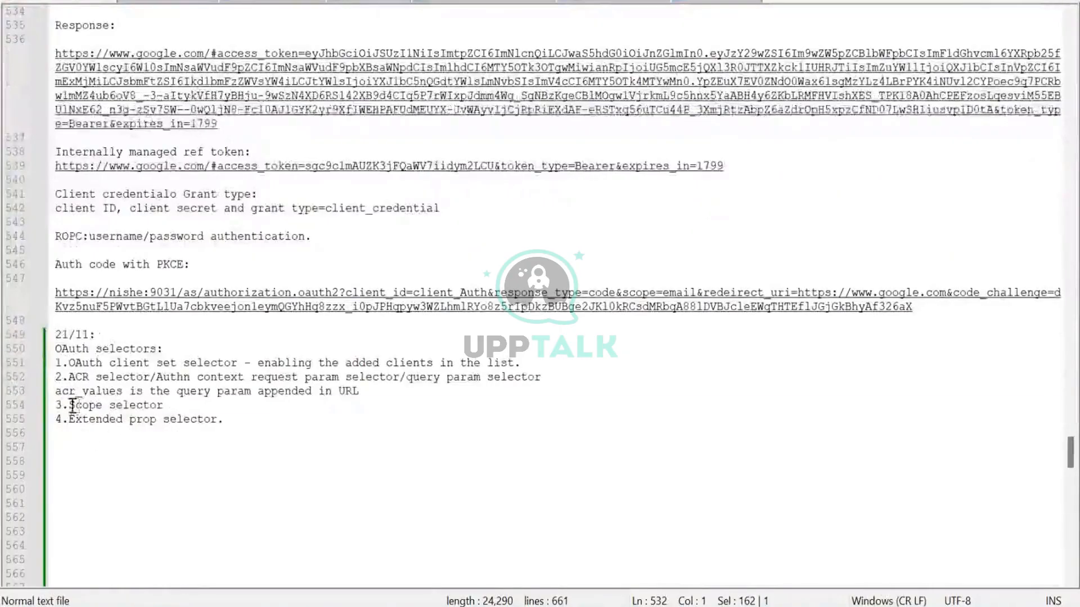
pyautogui.moveTo(76, 405); pyautogui.dragTo(164, 404)
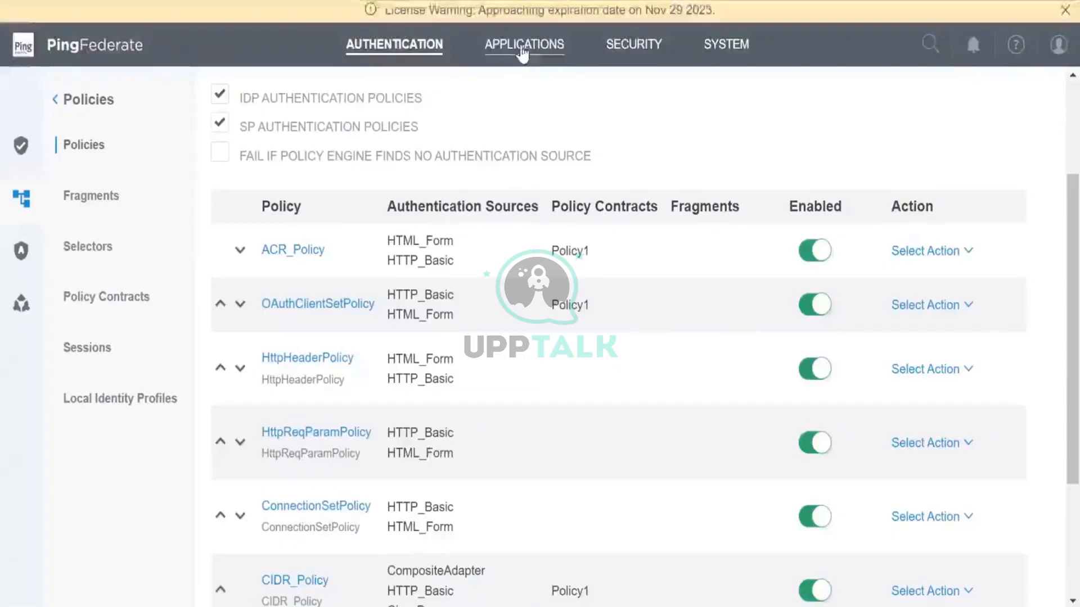
# - Create selector OAuthScopeSelector, same instance ID, of type OAuth Scope Authentication Selector
pyautogui.click(84, 245)
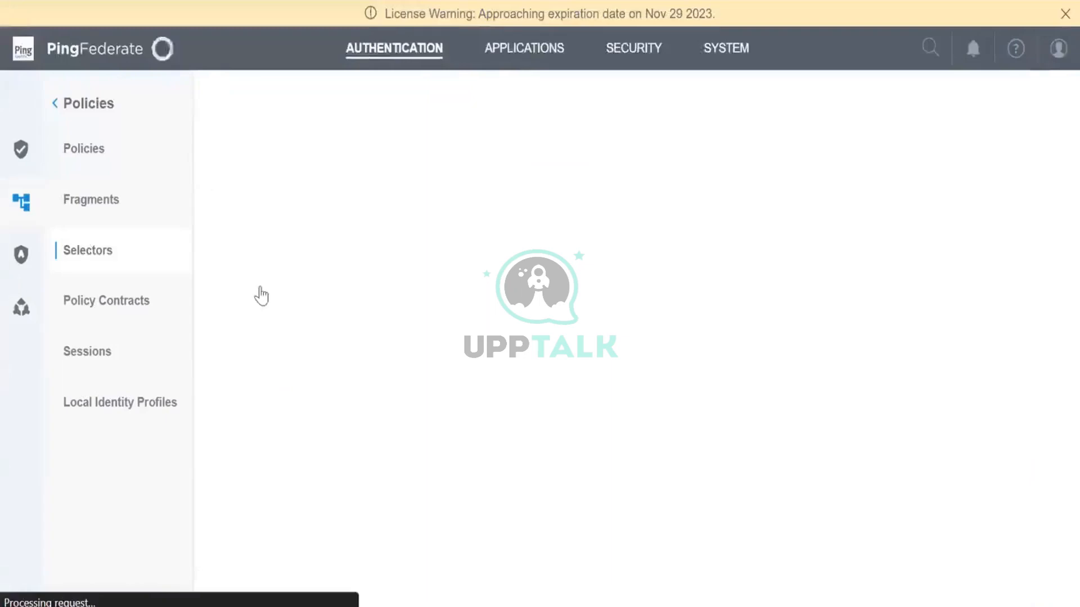
pyautogui.click(283, 487)
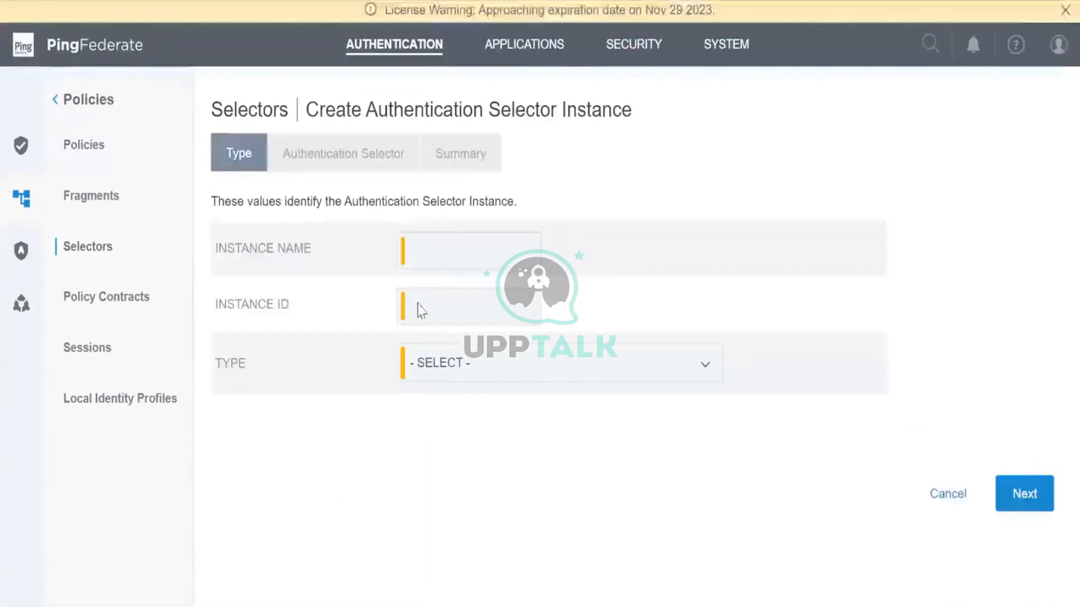
pyautogui.click(442, 255)
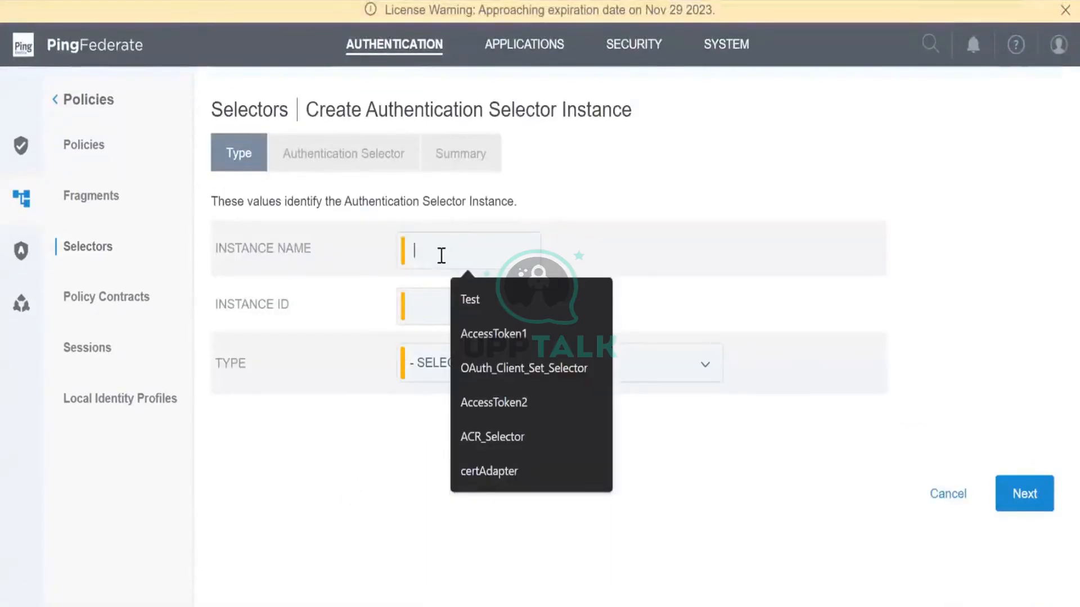
pyautogui.write('OAuth')
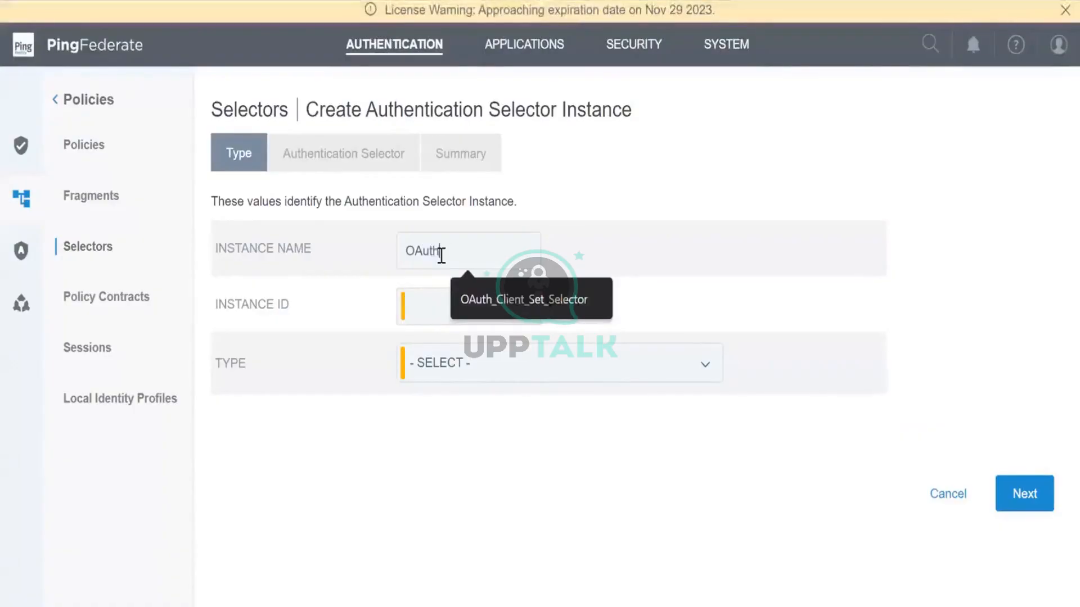
pyautogui.write('ScopeSelector')
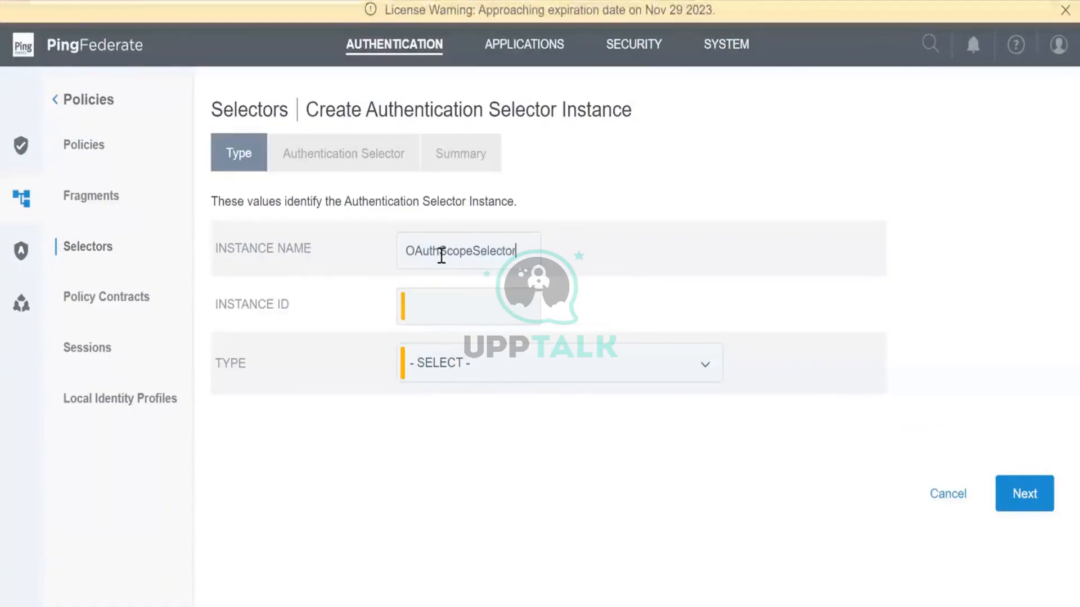
pyautogui.hotkey('ctrl', 'a')
pyautogui.hotkey('ctrl', 'c')
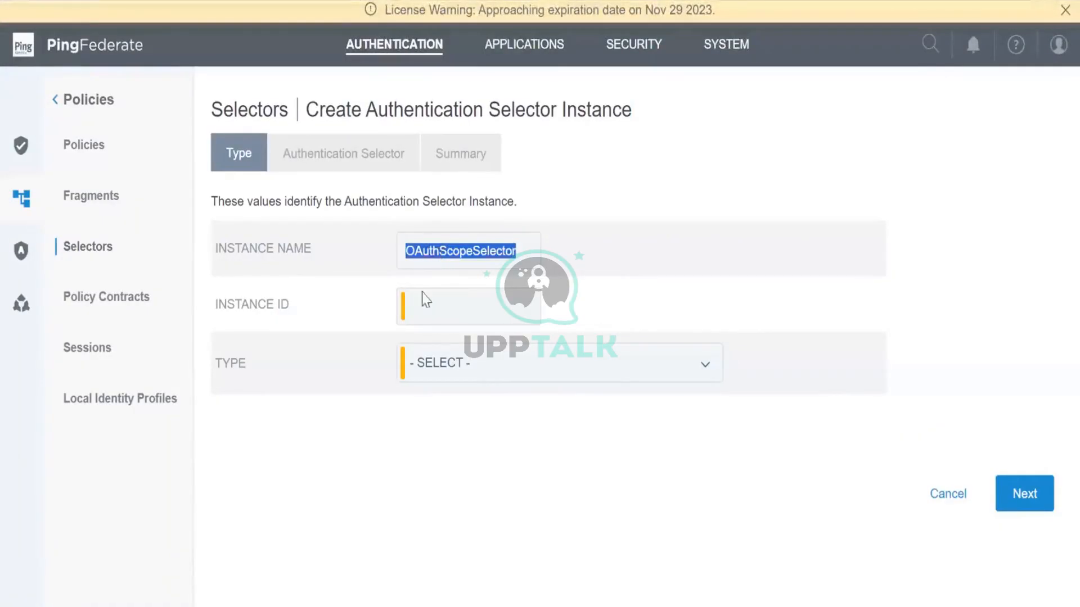
pyautogui.click(422, 299)
pyautogui.hotkey('ctrl', 'v')
pyautogui.click(469, 376)
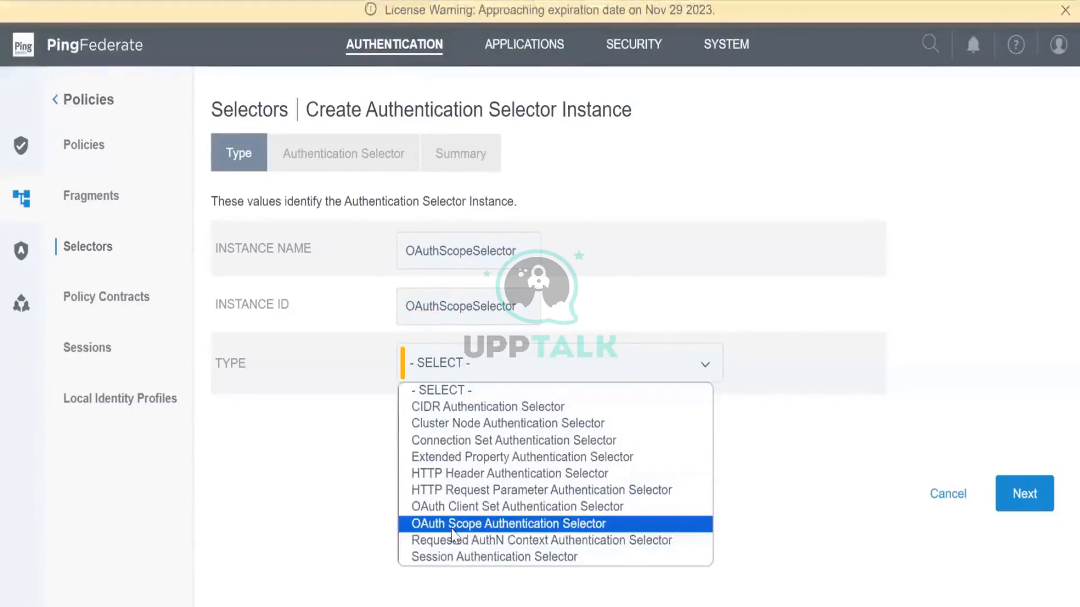
pyautogui.click(452, 530)
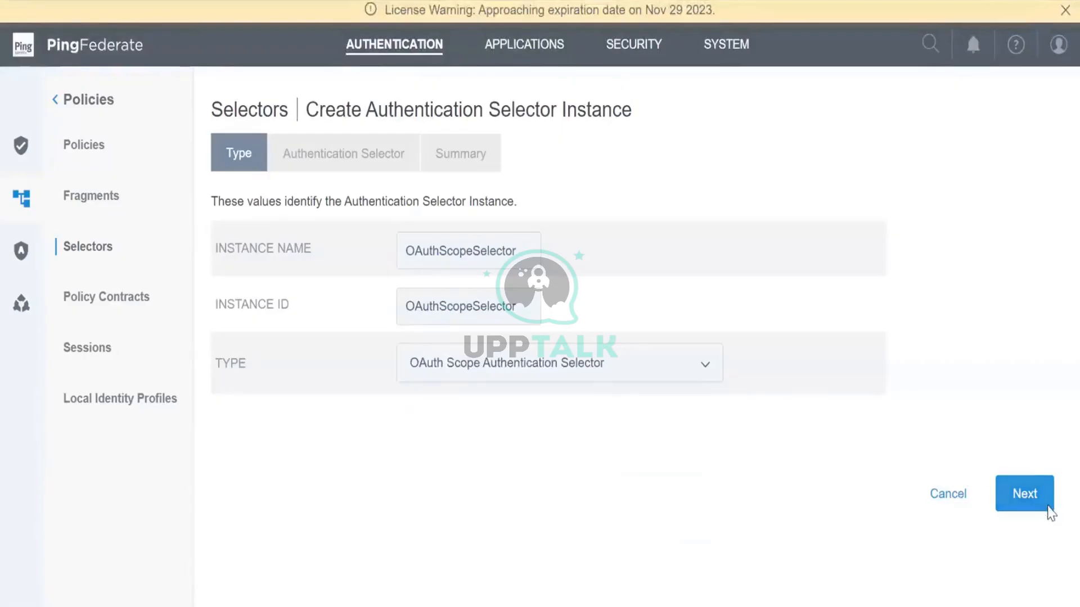
pyautogui.click(1046, 509)
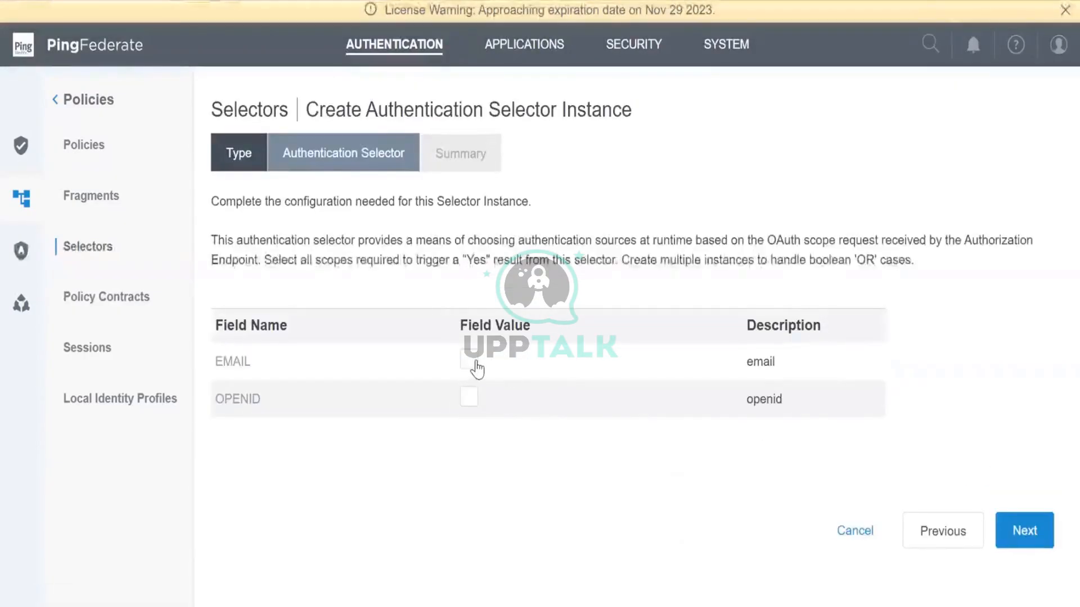
# - Require only the openid scope, leaving email unchecked, and save OAuthScopeSelector
pyautogui.click(475, 365)
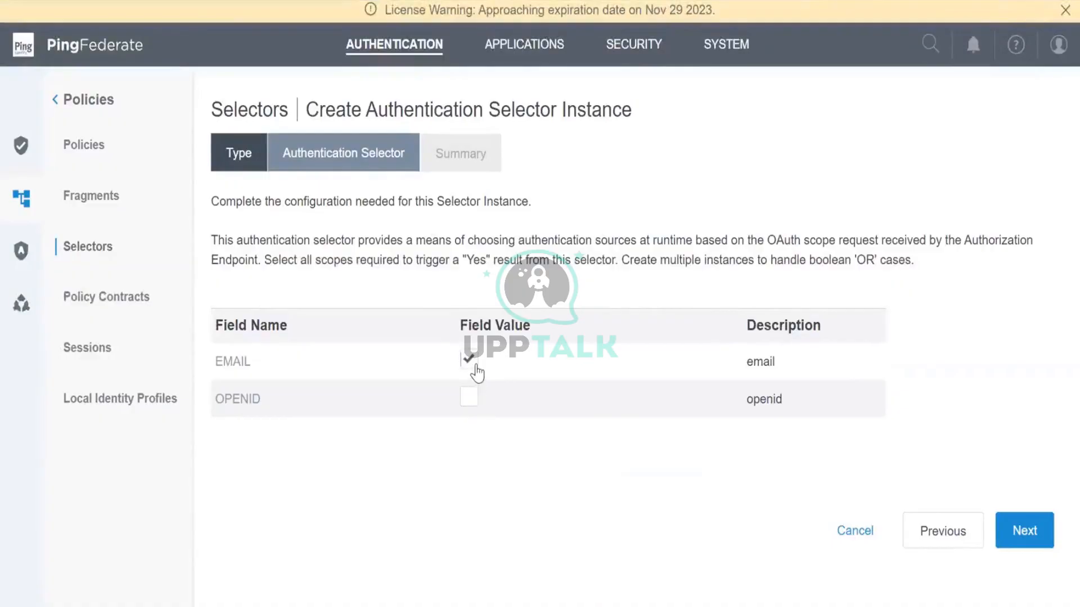
pyautogui.click(471, 367)
pyautogui.click(466, 400)
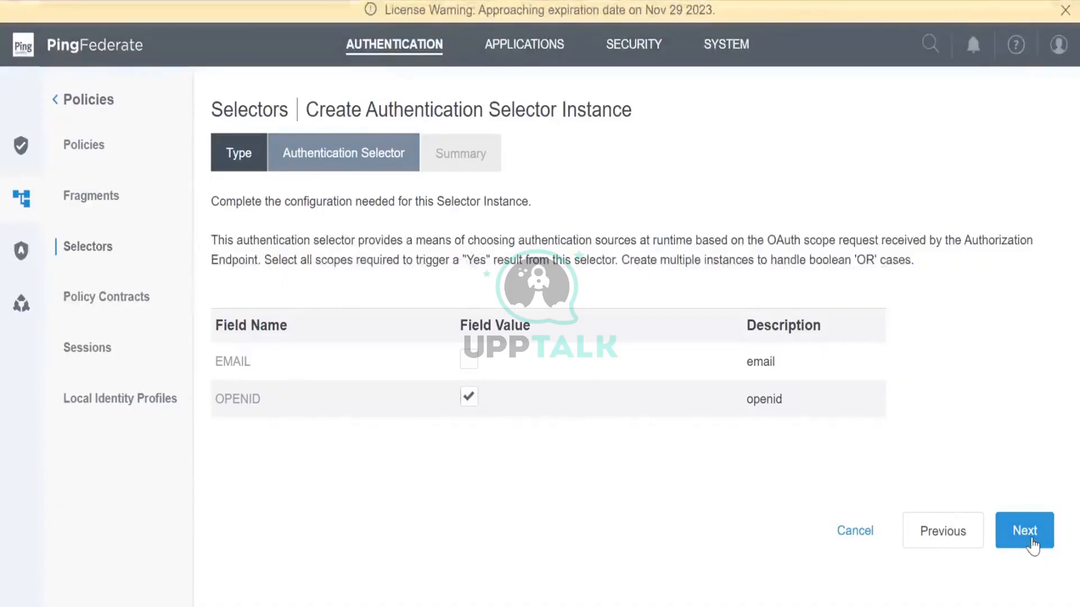
pyautogui.click(1032, 544)
pyautogui.scroll(-2, 990, 537)
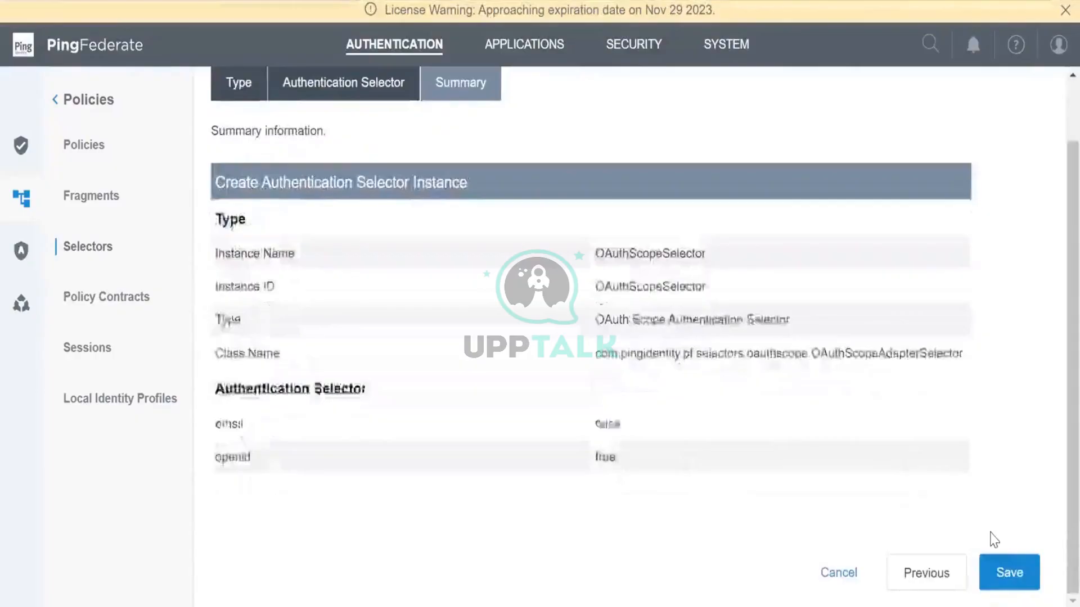
pyautogui.click(1021, 578)
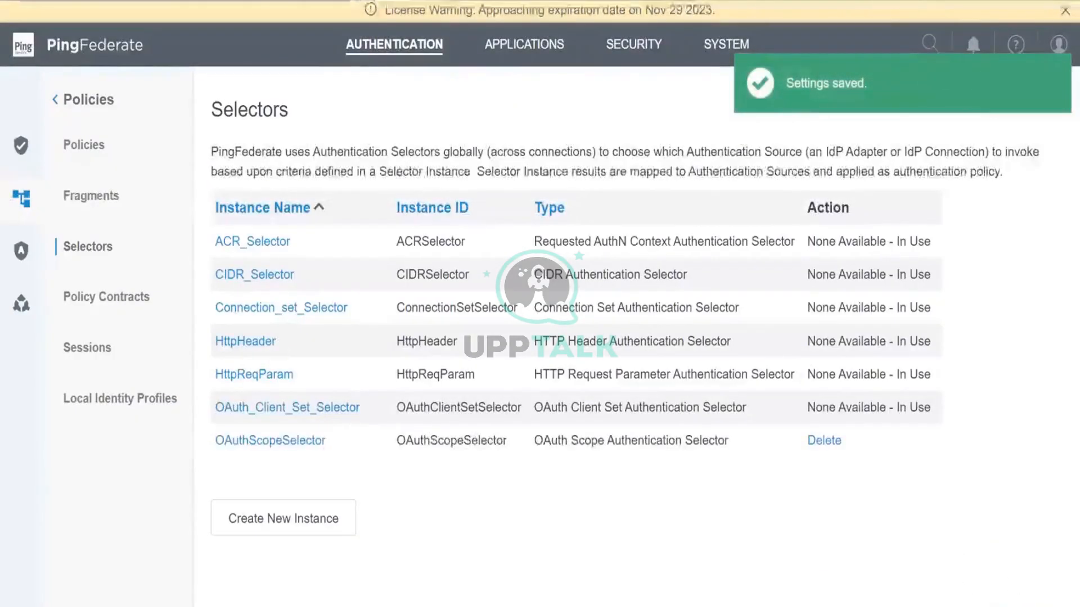
pyautogui.moveTo(509, 606)
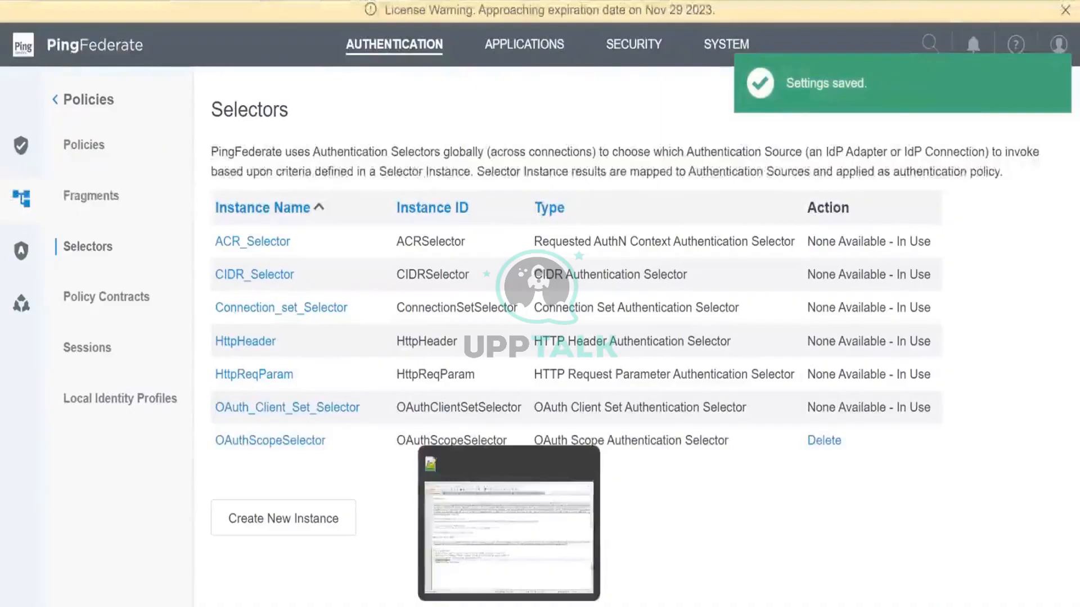
pyautogui.click(106, 144)
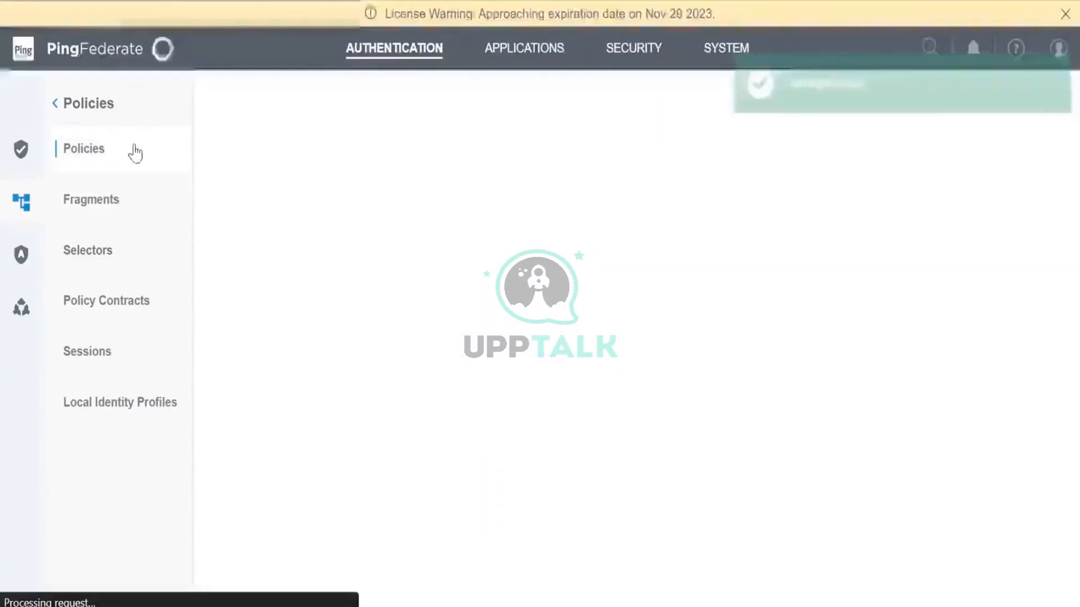
# - Add a new authentication policy named OAuthScopePolicy
pyautogui.scroll(-5, 328, 356)
pyautogui.click(250, 472)
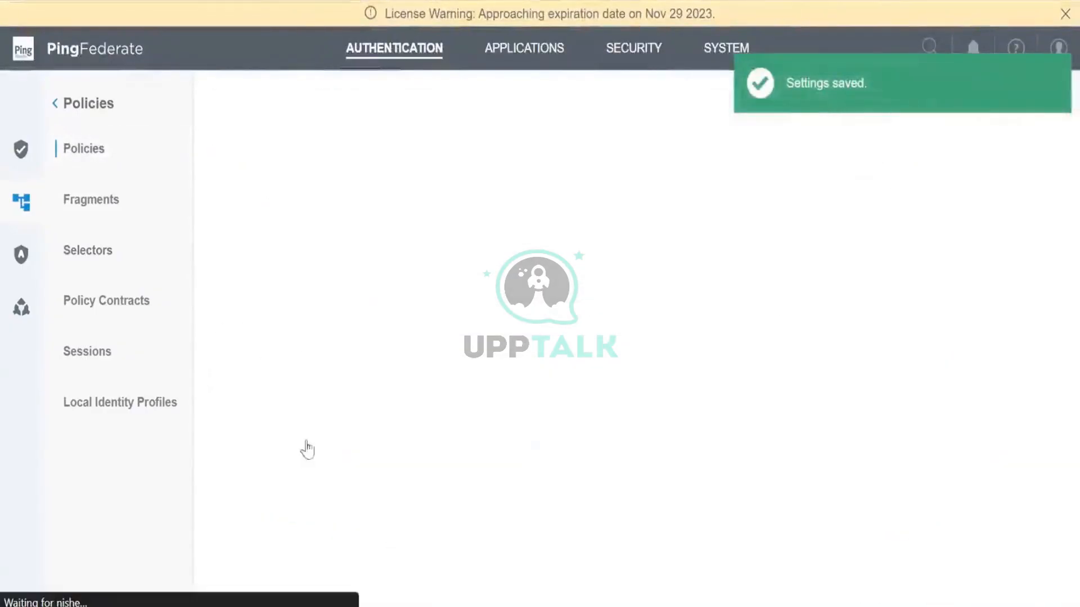
pyautogui.click(444, 227)
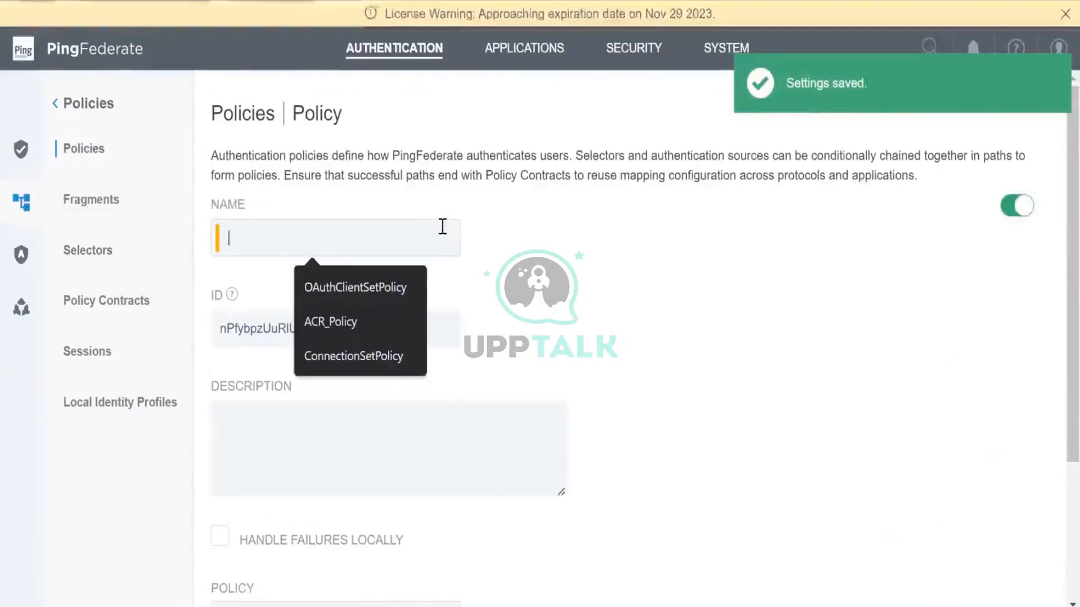
pyautogui.write('o')
pyautogui.press('BackSpace')
pyautogui.write('O')
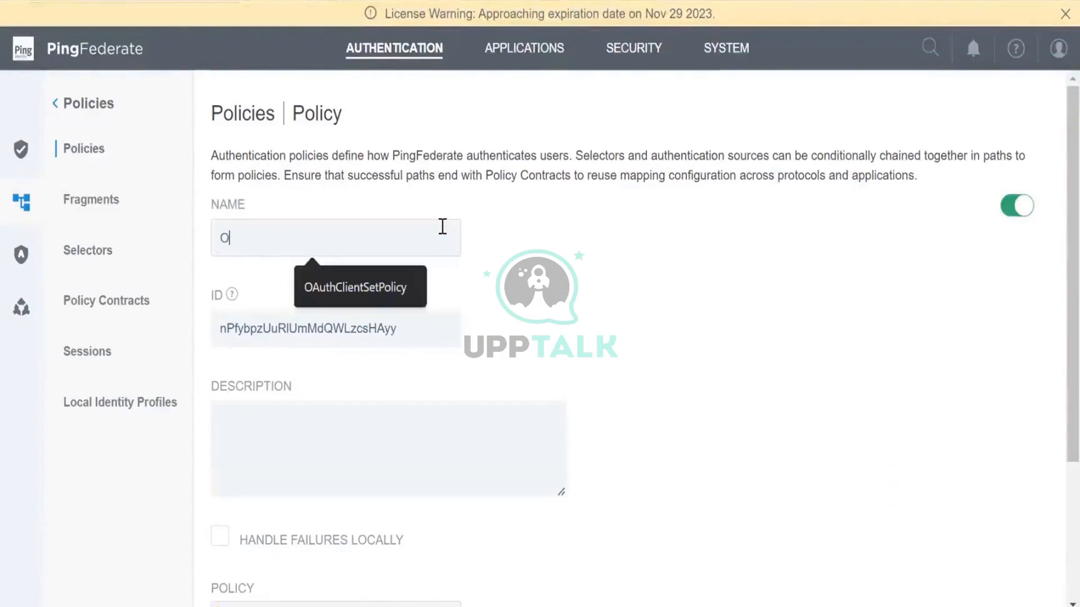
pyautogui.write('Auth')
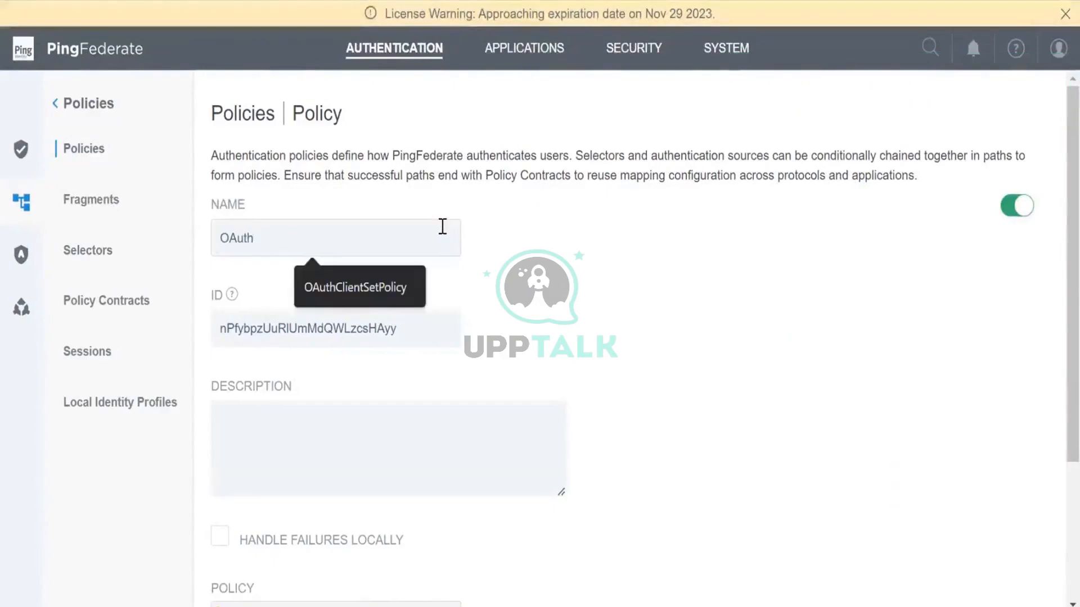
pyautogui.write('Scop')
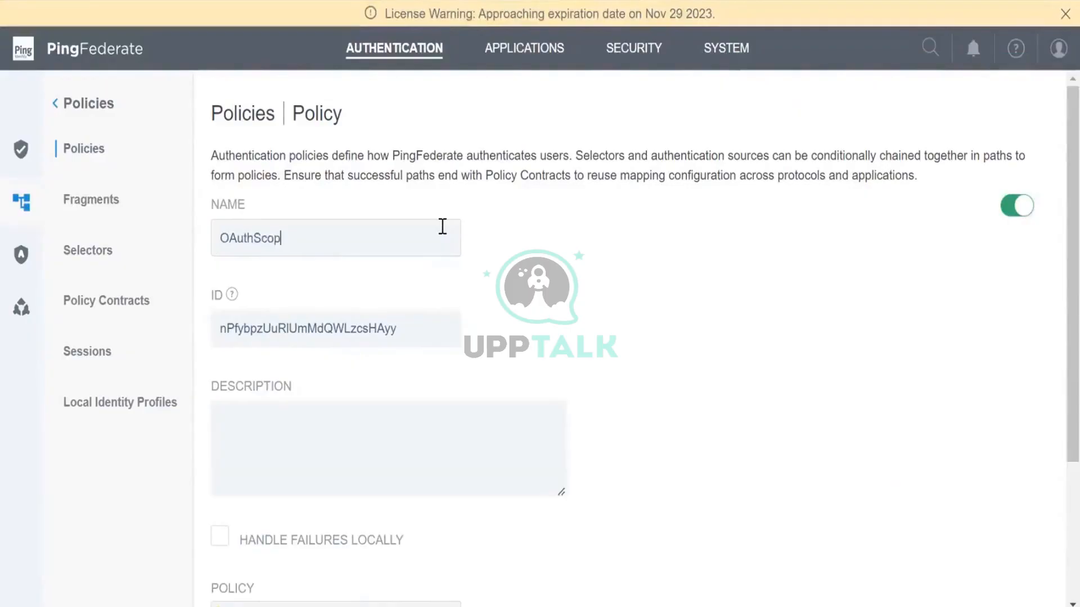
pyautogui.write('ePolicy')
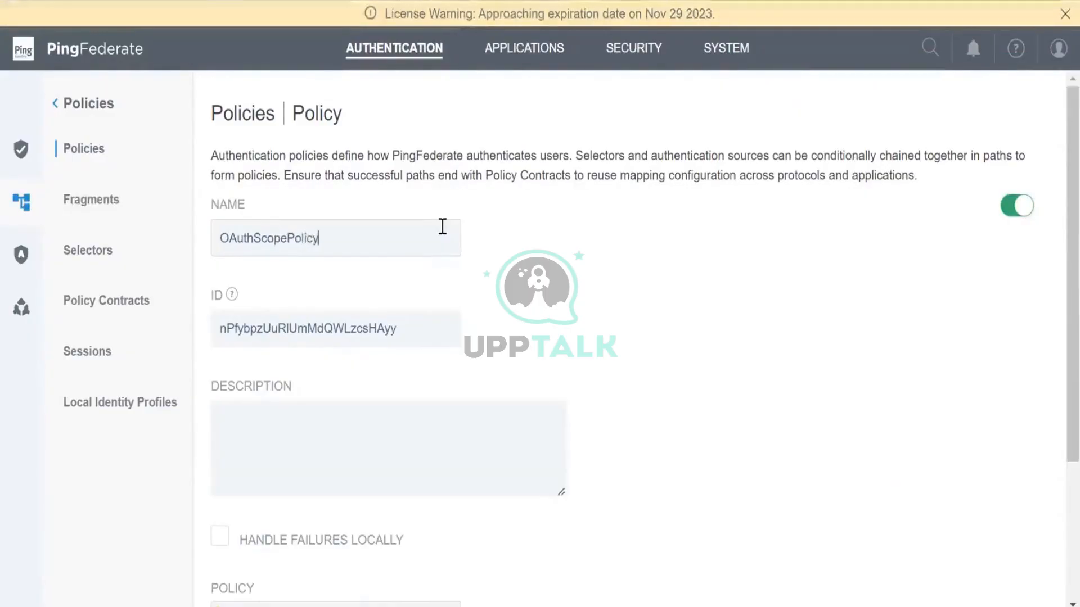
# - Make OAuthScopeSelector the policy's first step, chosen from the Selectors list
pyautogui.scroll(-3, 428, 343)
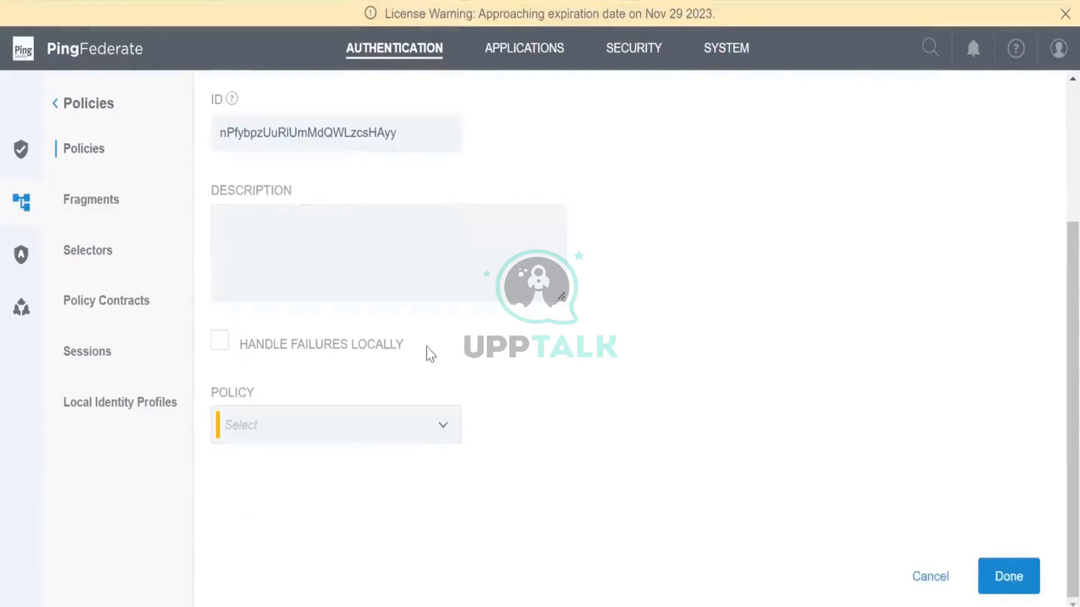
pyautogui.click(337, 432)
pyautogui.click(331, 516)
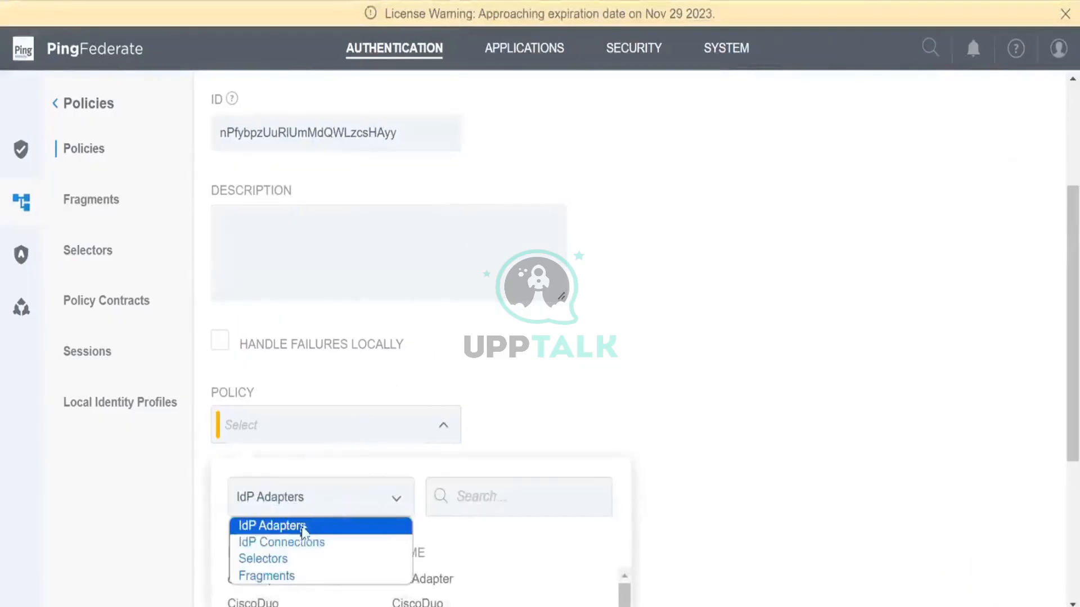
pyautogui.click(284, 558)
pyautogui.scroll(-4, 379, 419)
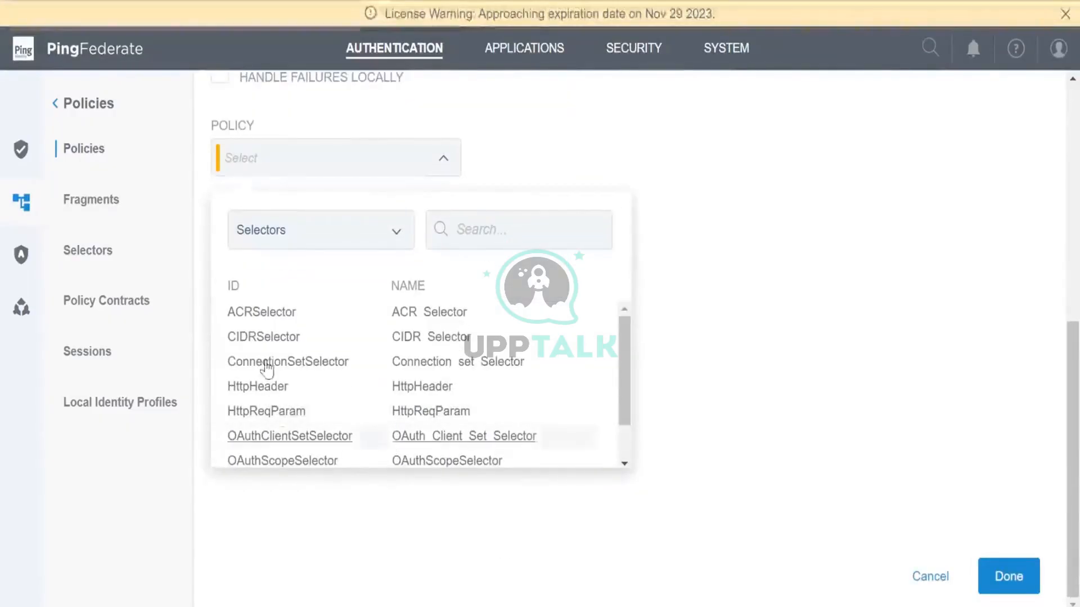
pyautogui.click(309, 464)
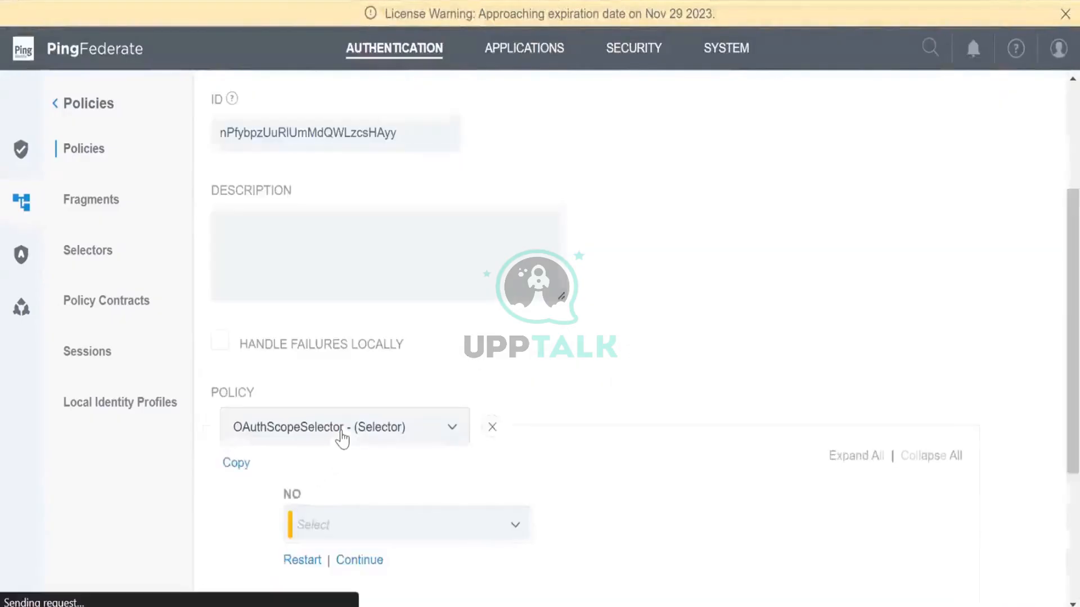
pyautogui.scroll(-4, 453, 427)
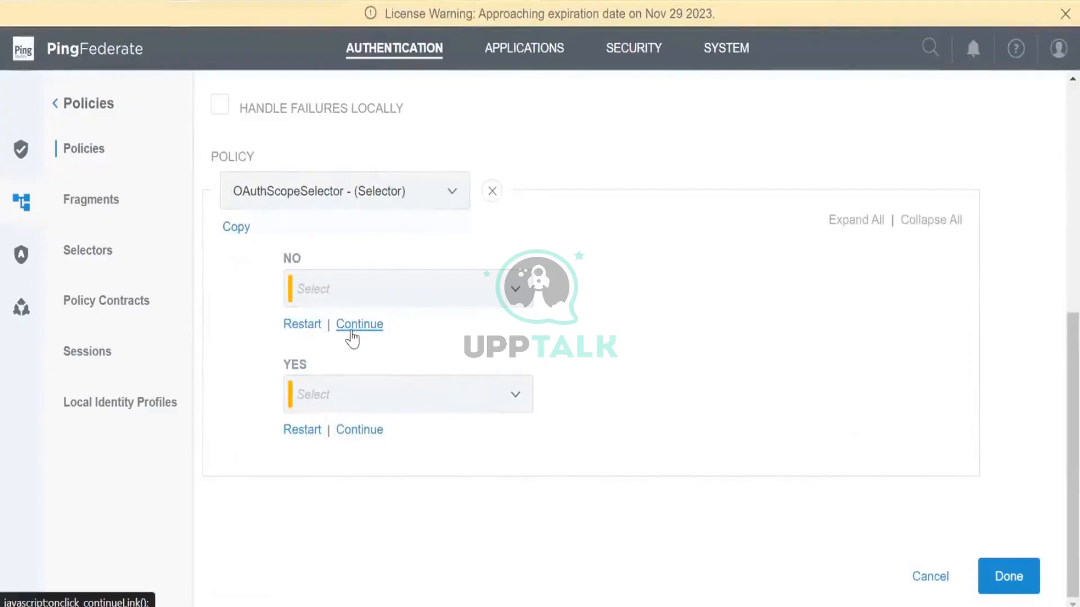
pyautogui.click(331, 407)
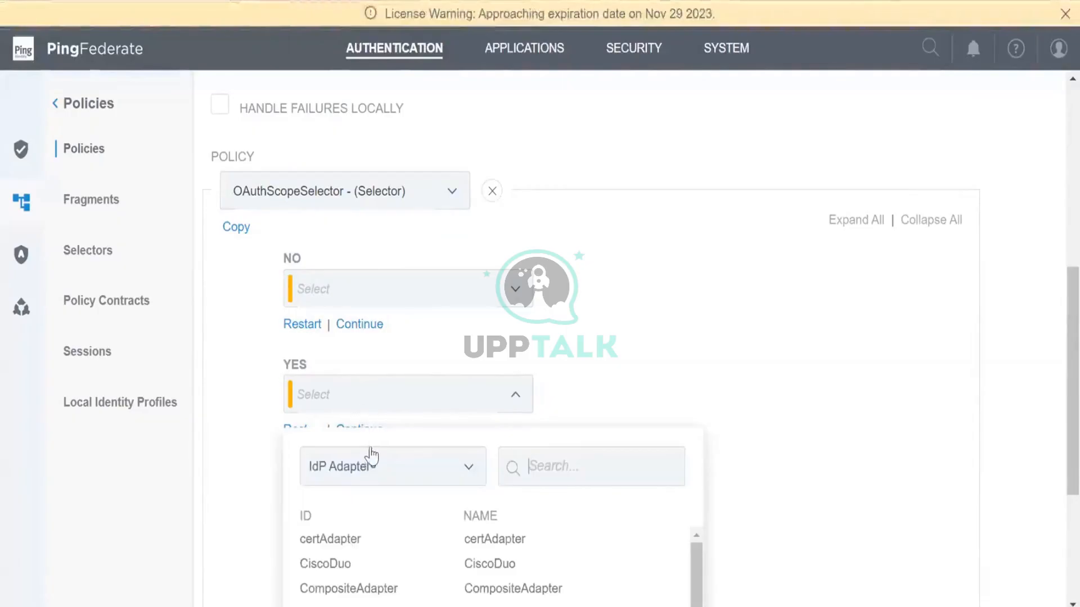
# - Route the YES branch to HTML_Form and the NO branch to HTTP_Basic
pyautogui.scroll(-2, 388, 488)
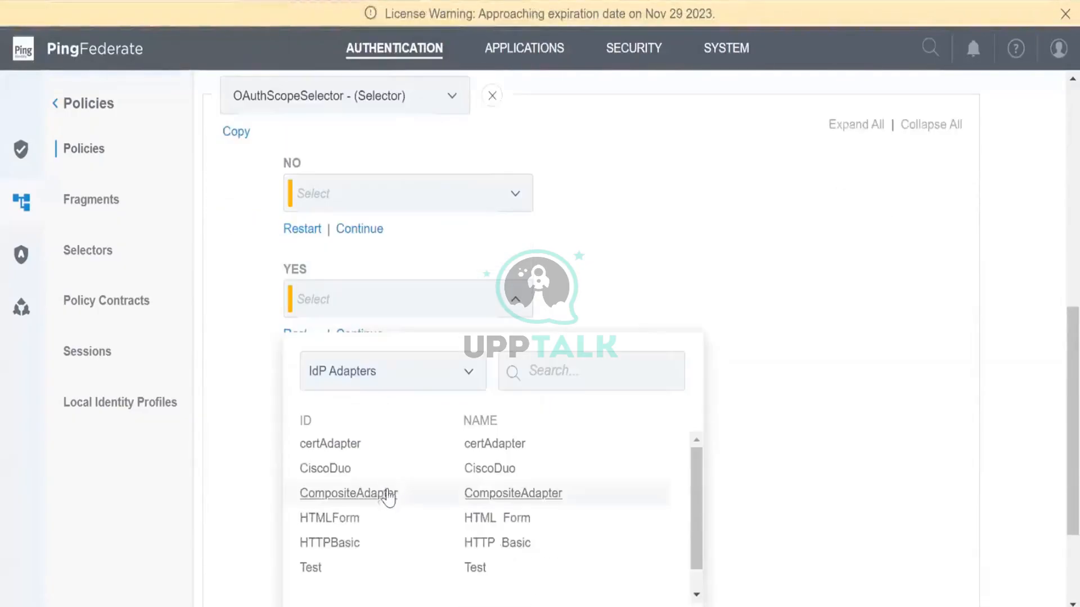
pyautogui.click(347, 524)
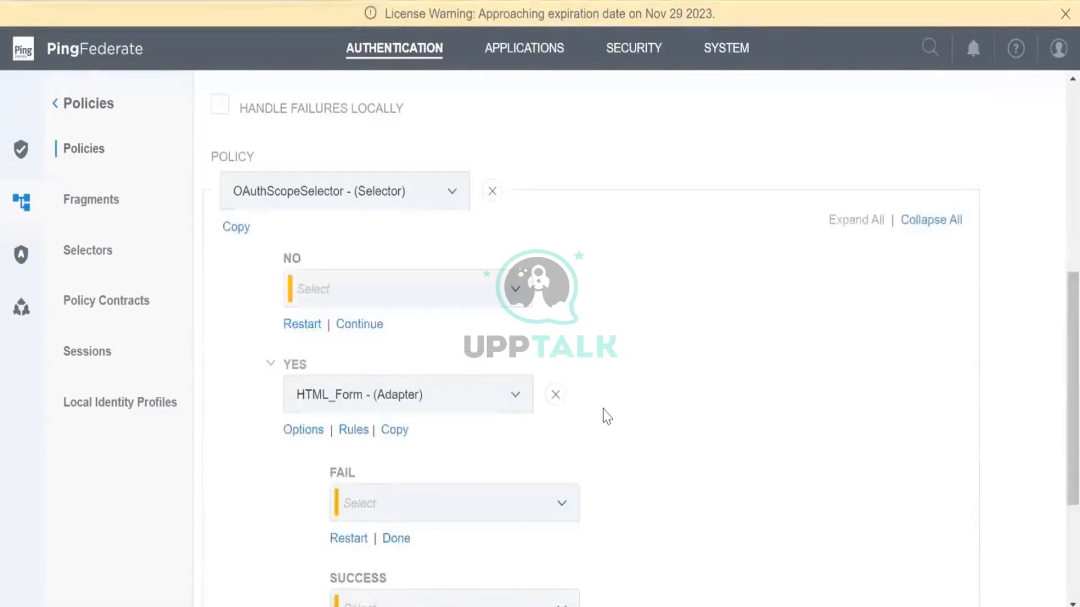
pyautogui.scroll(-2, 606, 416)
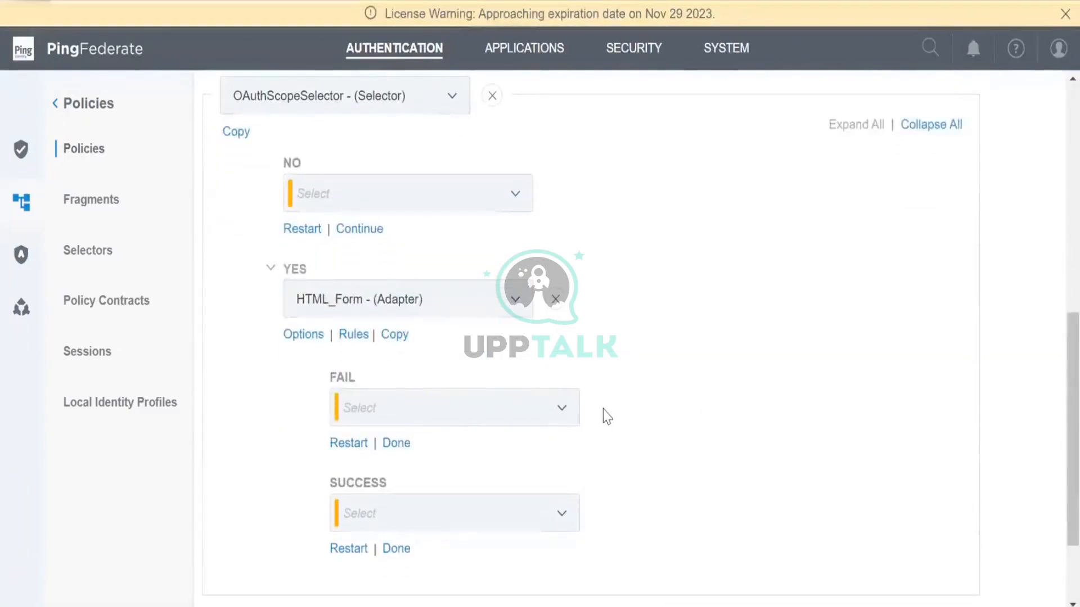
pyautogui.scroll(4, 606, 416)
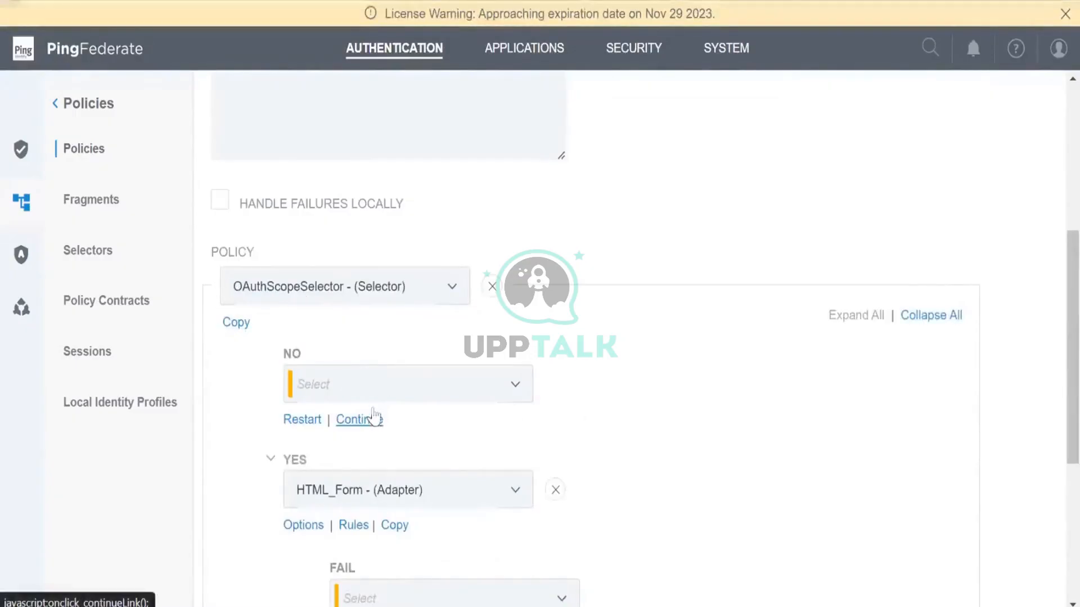
pyautogui.click(375, 397)
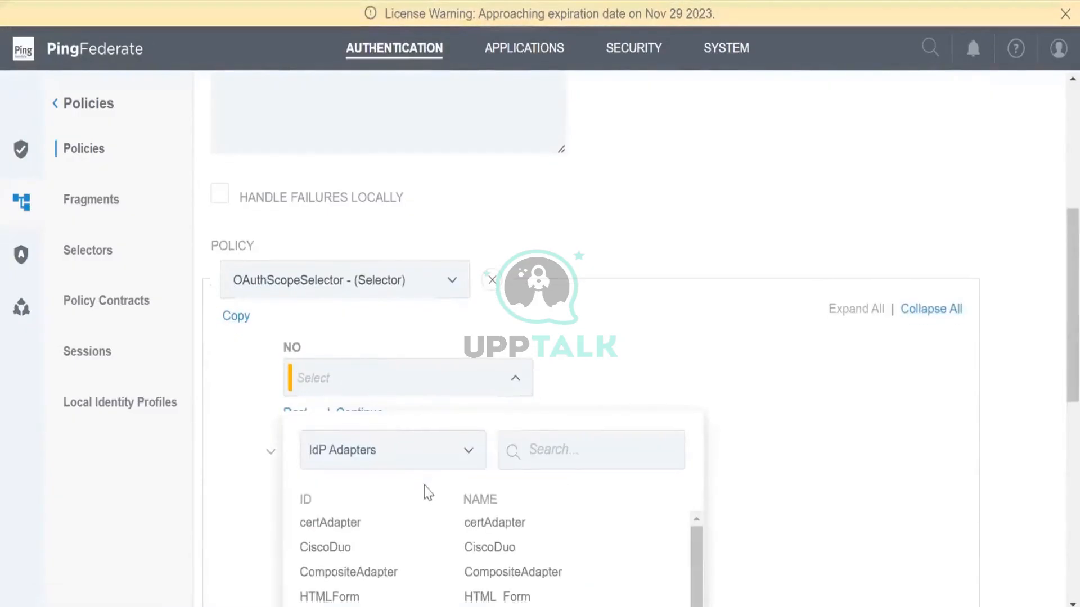
pyautogui.click(325, 438)
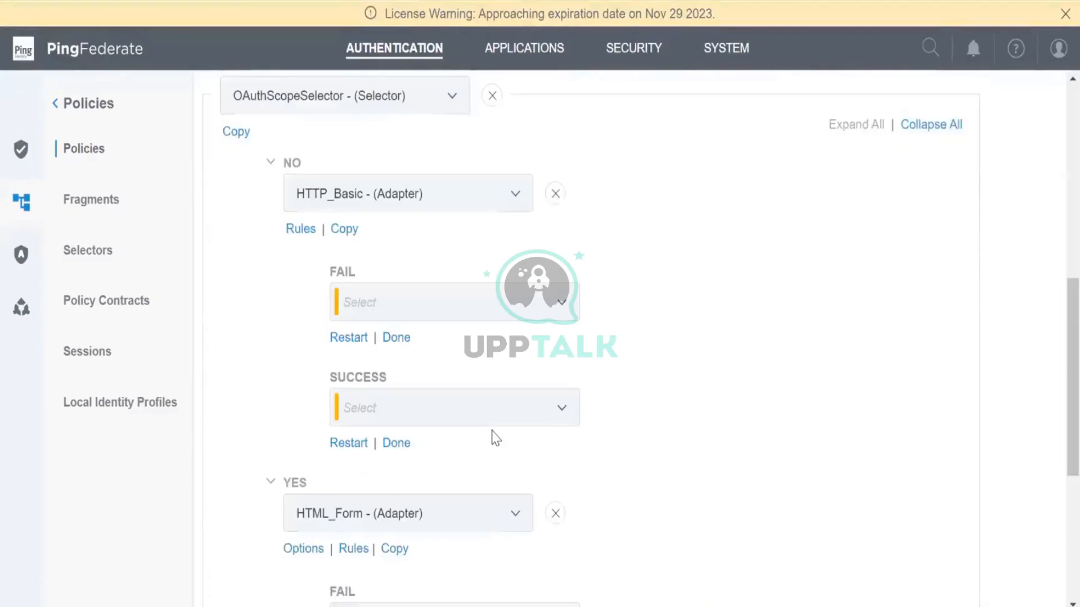
# - End HTTP_Basic's failure path under the NO branch with Done
pyautogui.scroll(8, 494, 438)
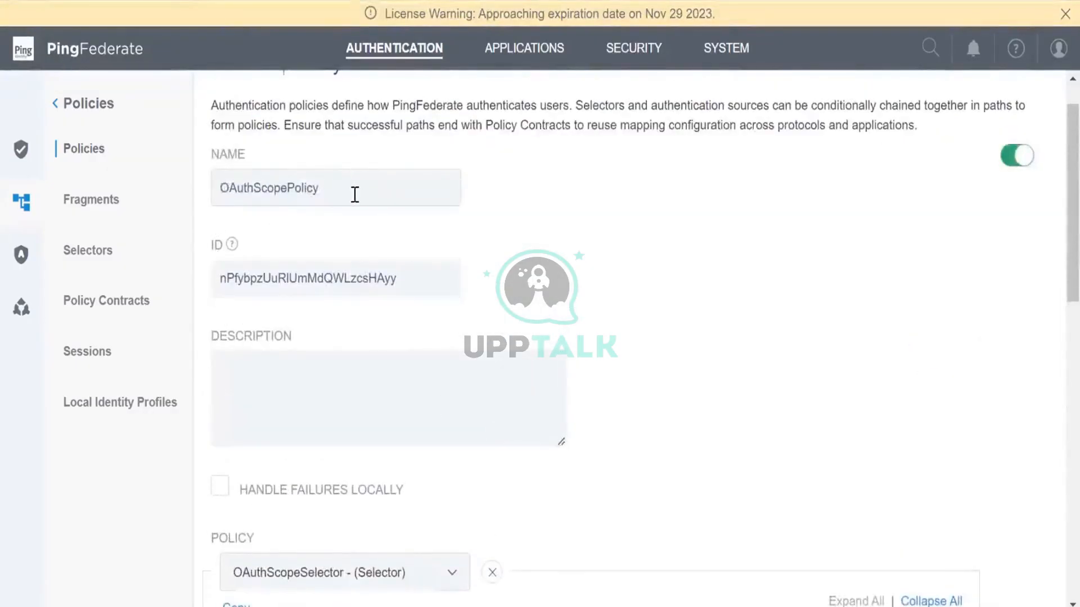
pyautogui.scroll(-8, 451, 248)
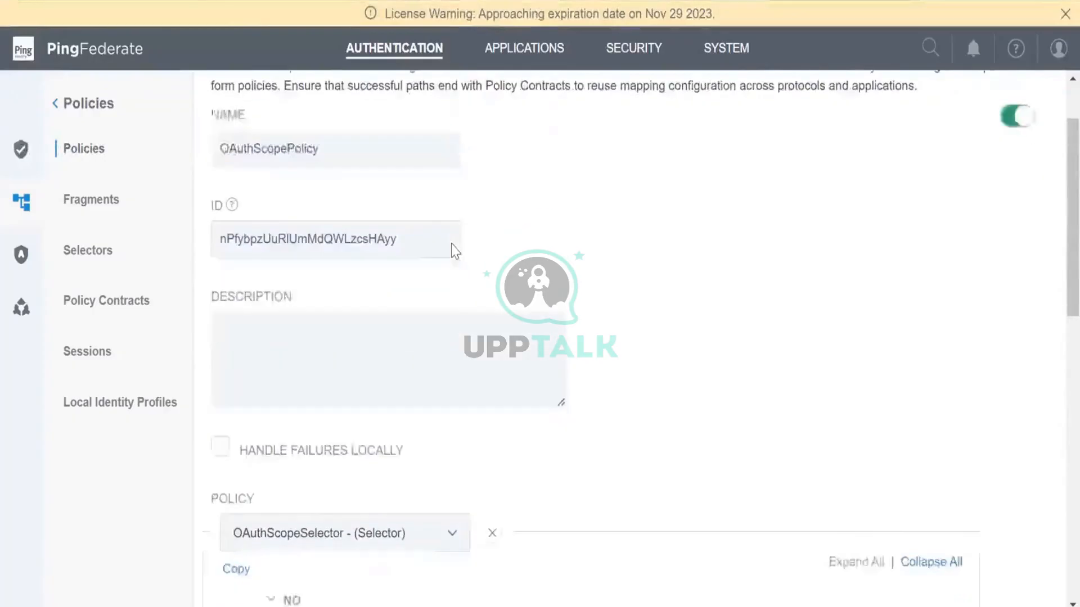
pyautogui.scroll(-5, 619, 459)
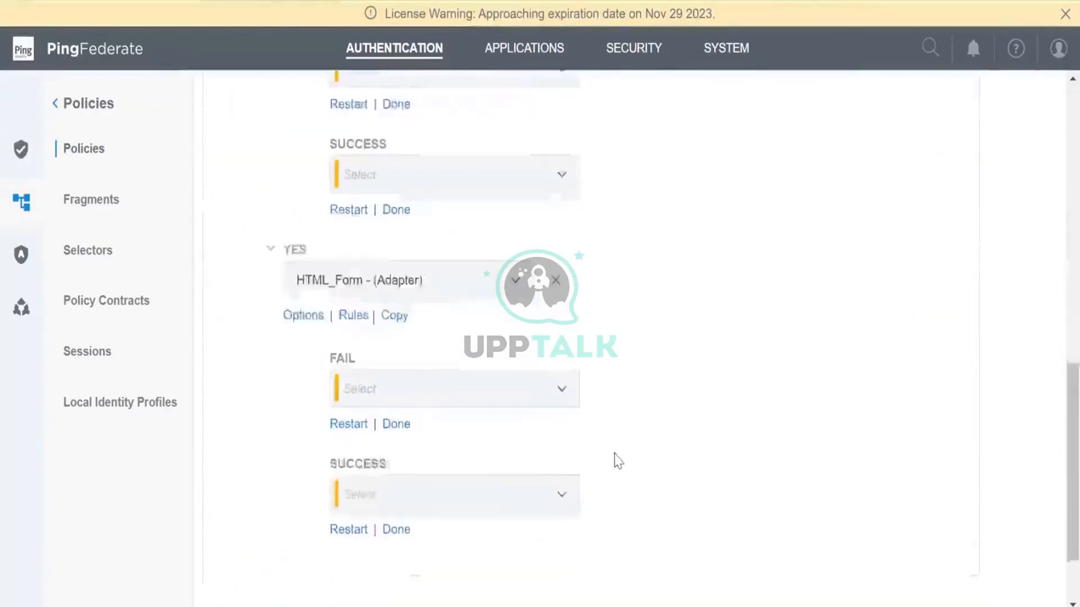
pyautogui.scroll(5, 388, 405)
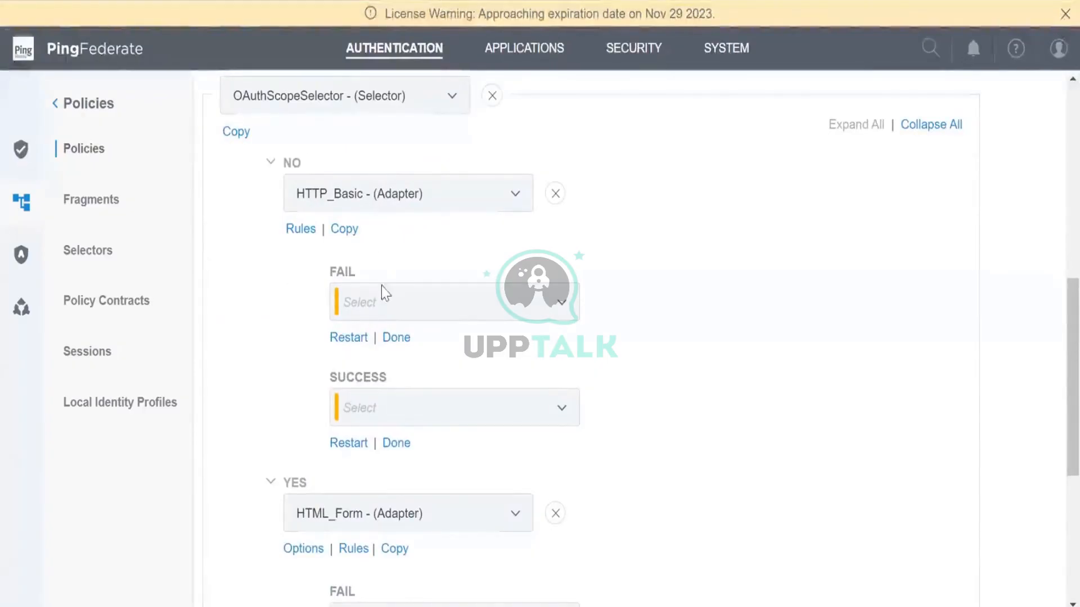
pyautogui.click(395, 339)
pyautogui.click(403, 383)
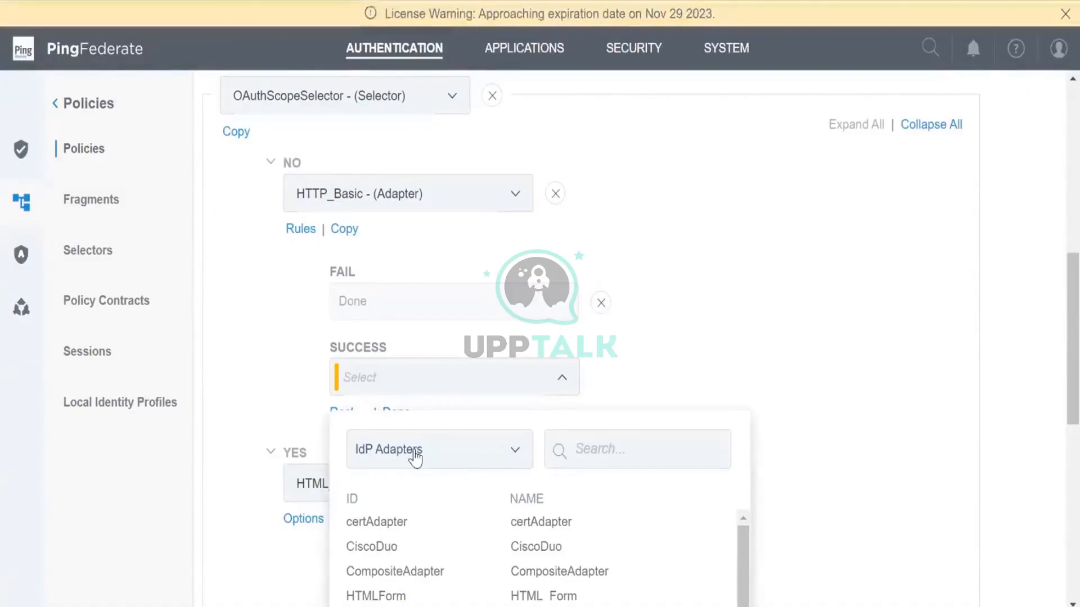
# - End the NO success path with Policy1, mapping subject to HTTPBasic's username
pyautogui.click(415, 457)
pyautogui.click(411, 544)
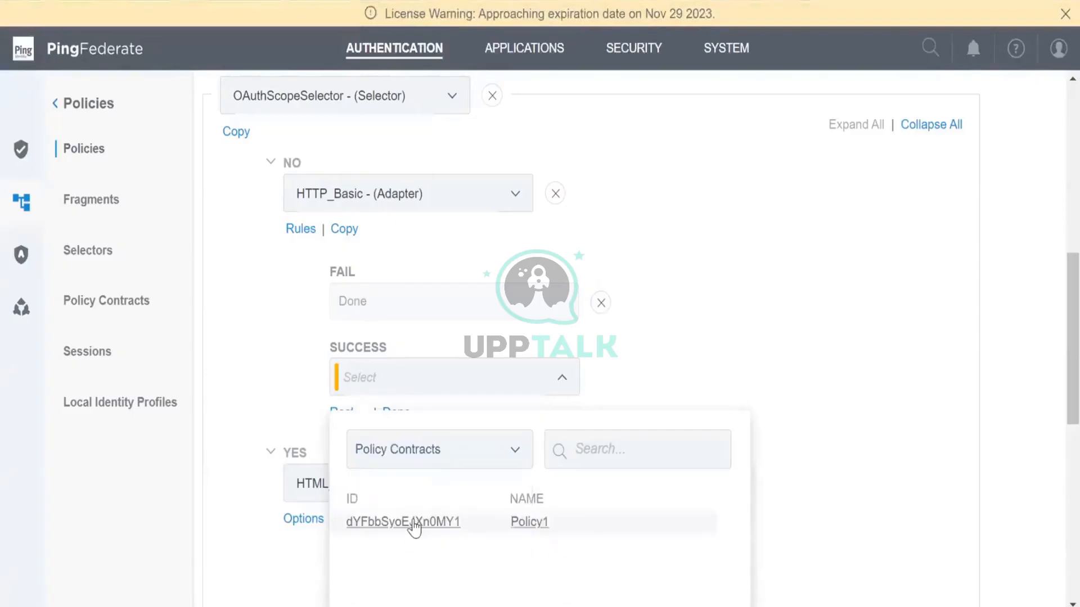
pyautogui.click(415, 528)
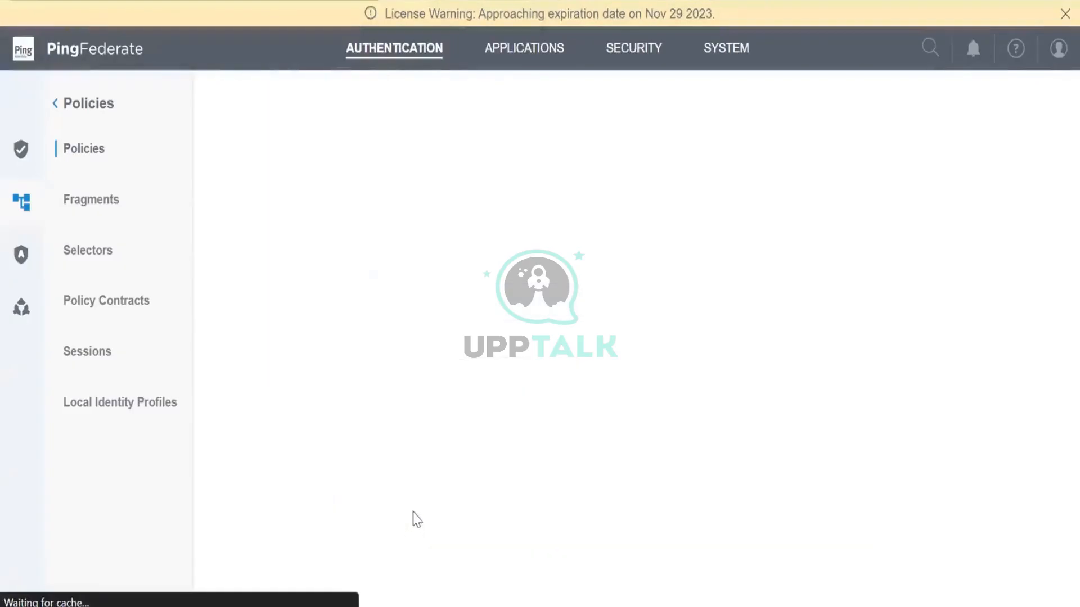
pyautogui.click(415, 414)
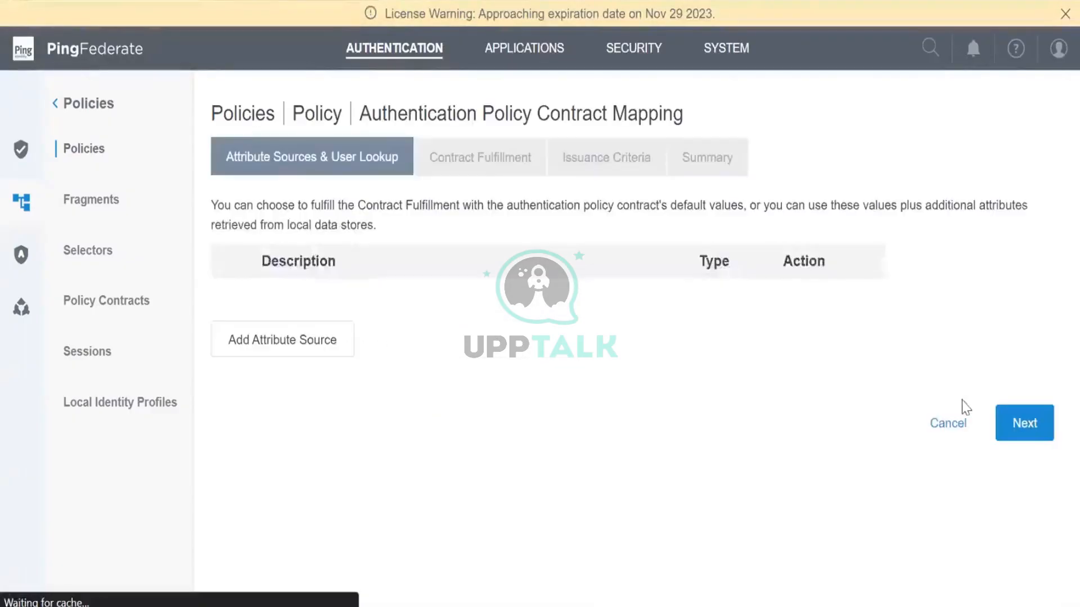
pyautogui.click(1022, 426)
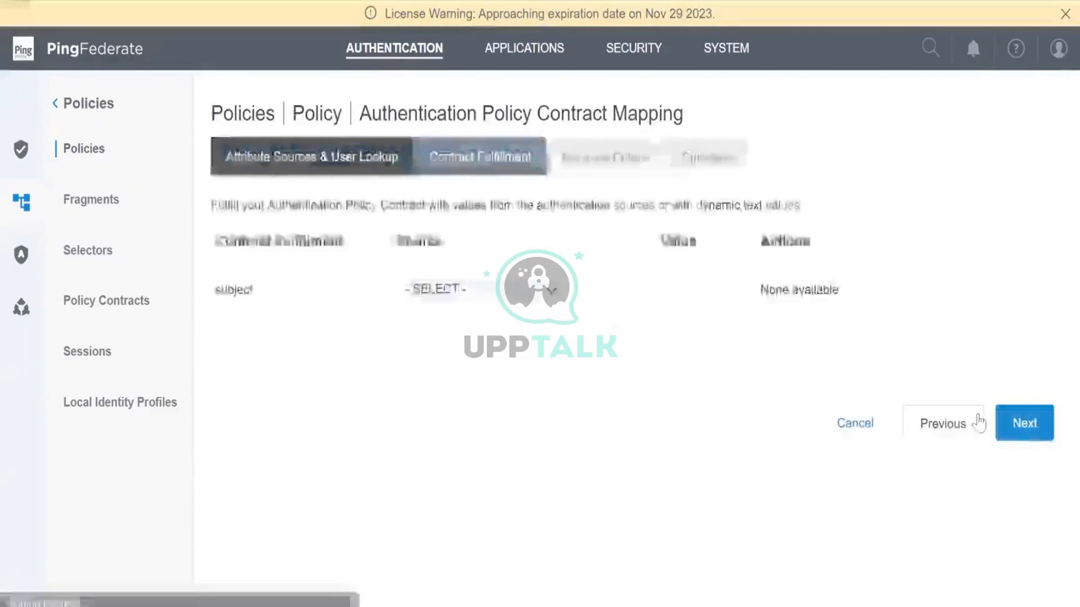
pyautogui.click(503, 290)
pyautogui.click(529, 330)
pyautogui.click(669, 299)
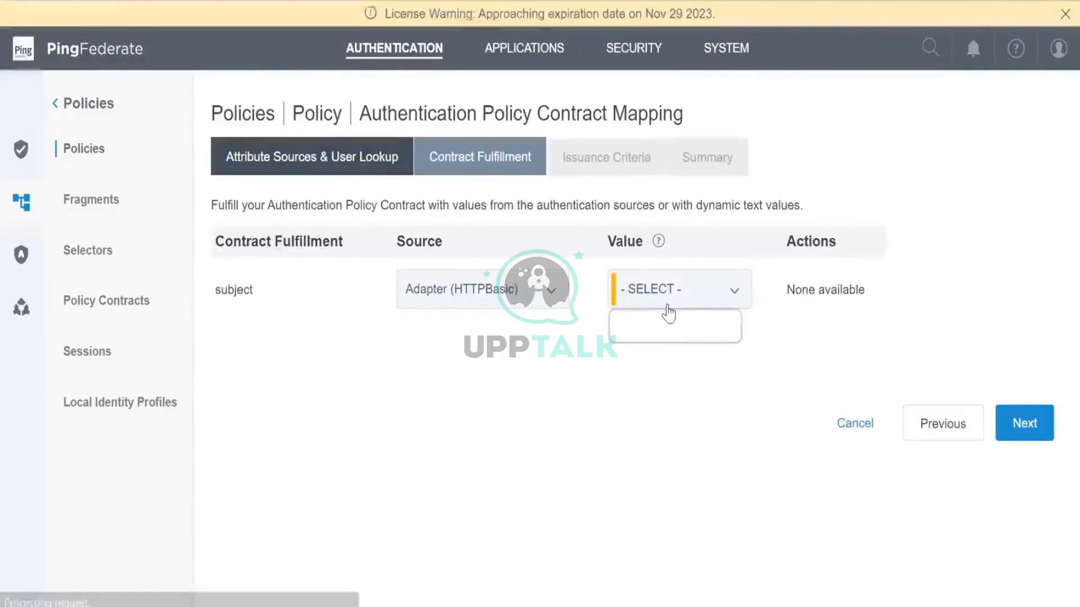
pyautogui.click(675, 333)
pyautogui.click(1024, 429)
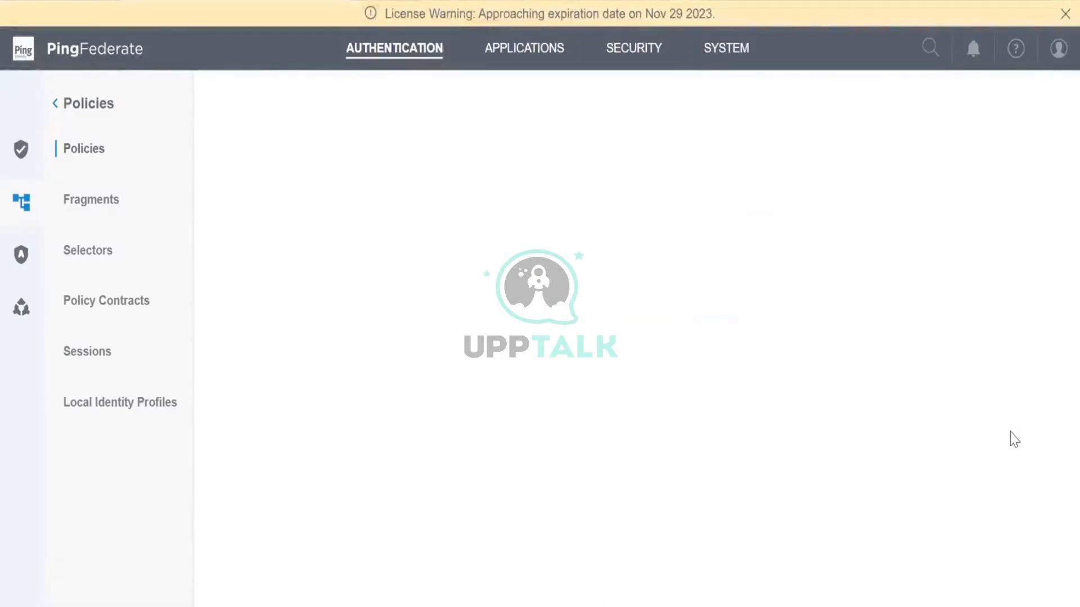
pyautogui.click(1031, 494)
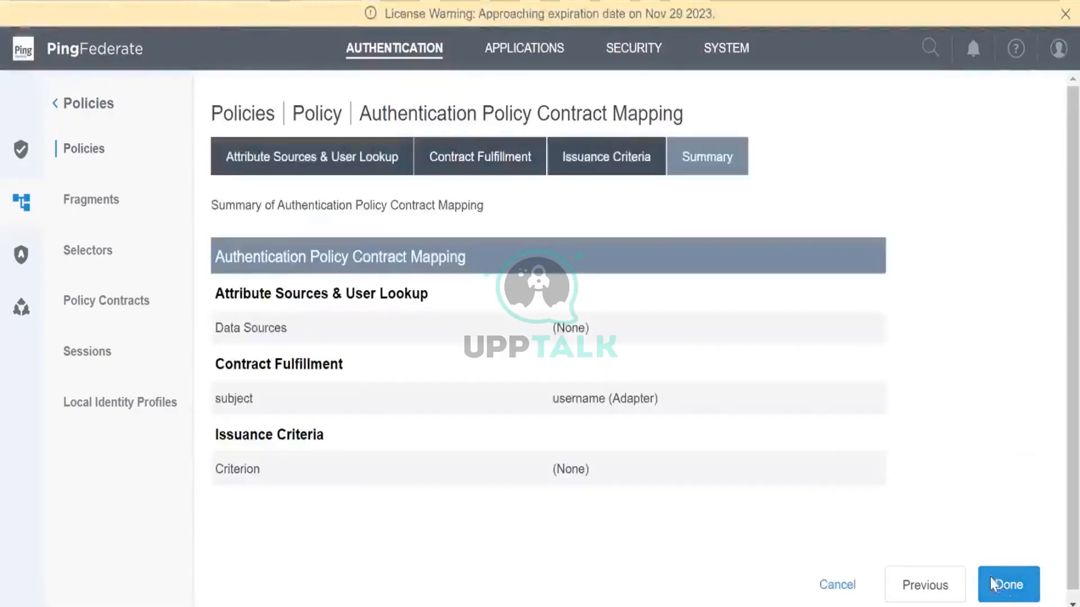
pyautogui.click(1001, 582)
# - End the YES branch's failure path with Done and its success path with Policy1
pyautogui.scroll(-6, 982, 517)
pyautogui.scroll(-7, 568, 482)
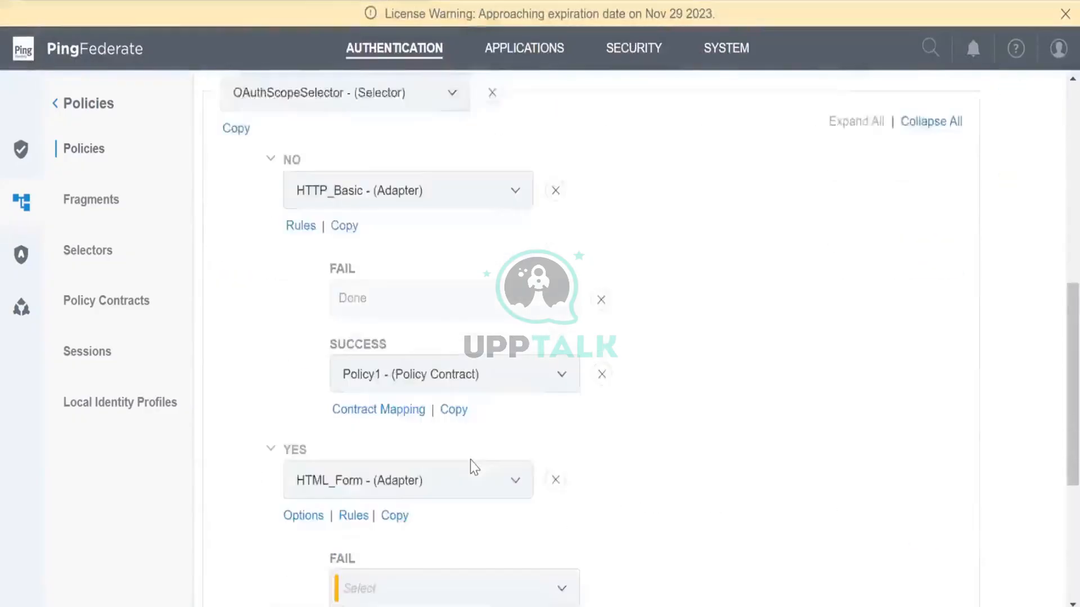
pyautogui.click(392, 392)
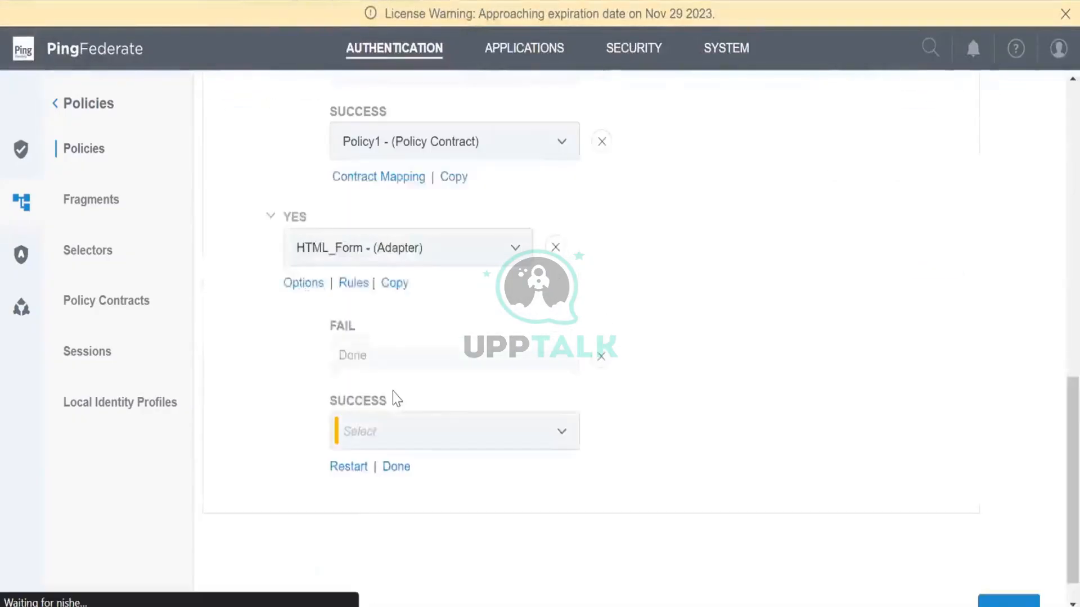
pyautogui.click(405, 393)
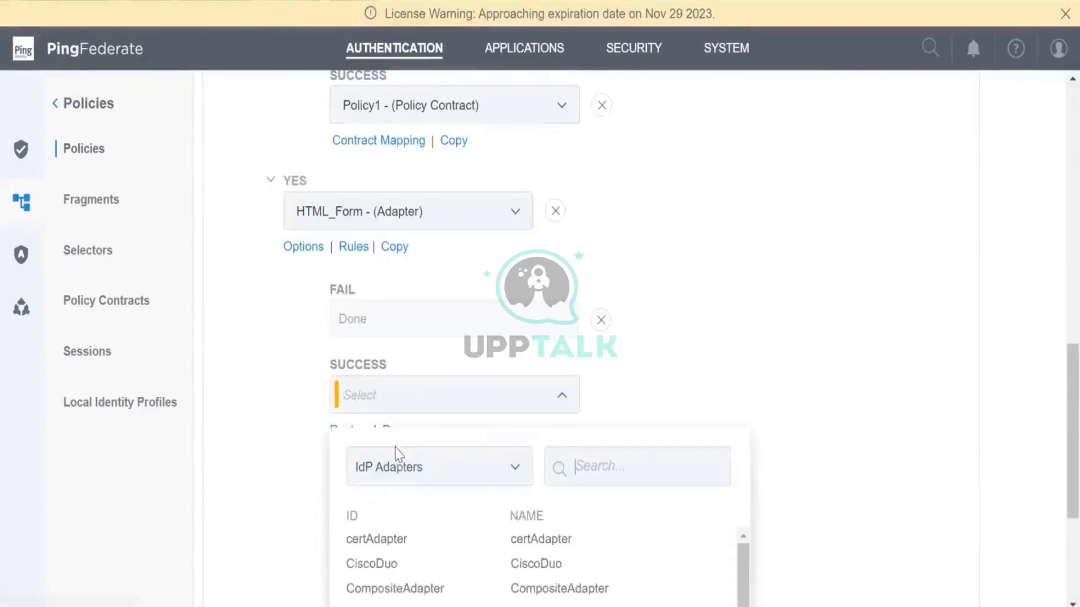
pyautogui.click(402, 459)
pyautogui.click(396, 559)
pyautogui.scroll(-2, 424, 542)
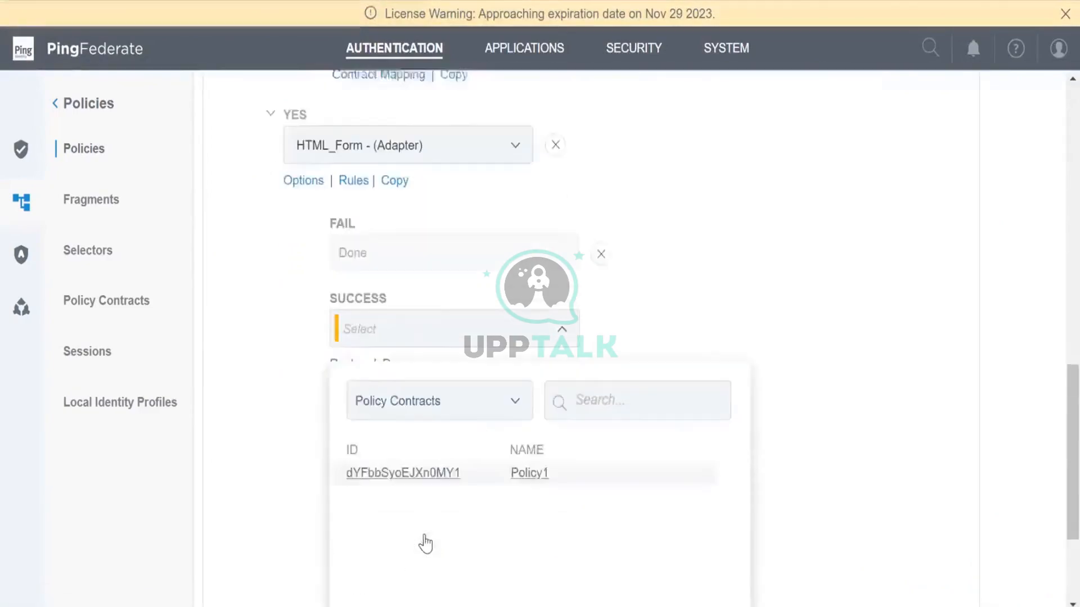
pyautogui.click(416, 447)
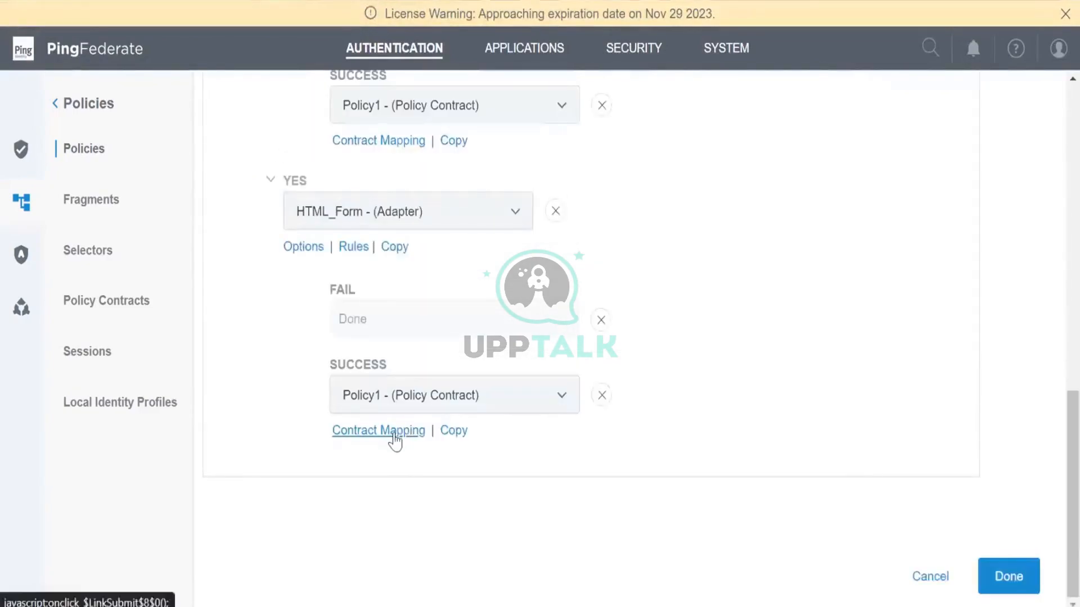
# - Map YES's Policy1 subject to the HTMLForm username and finish the policy
pyautogui.click(393, 433)
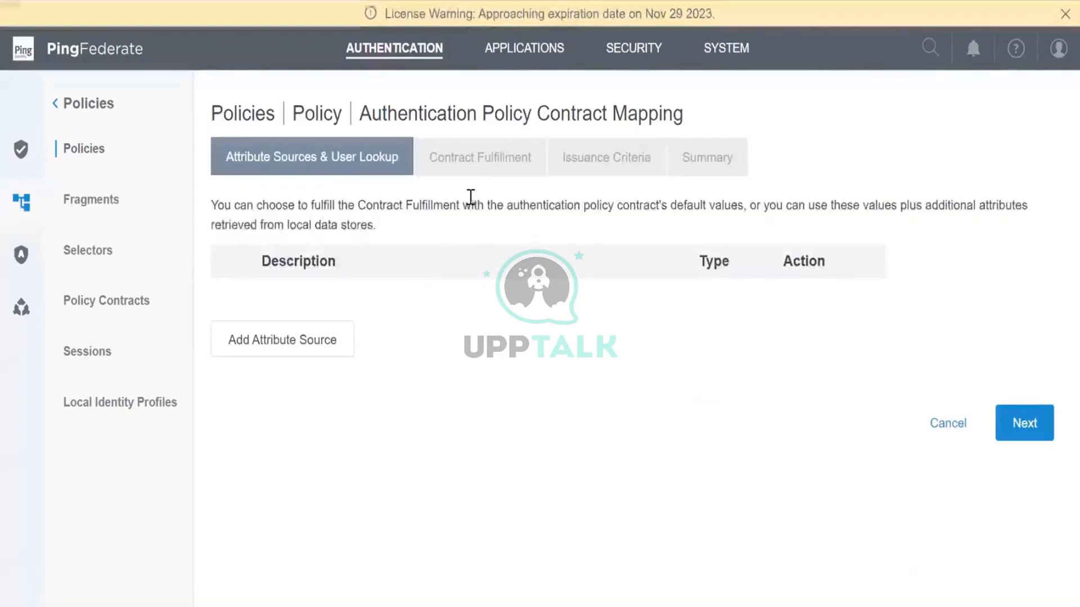
pyautogui.click(1021, 424)
pyautogui.click(513, 298)
pyautogui.click(482, 335)
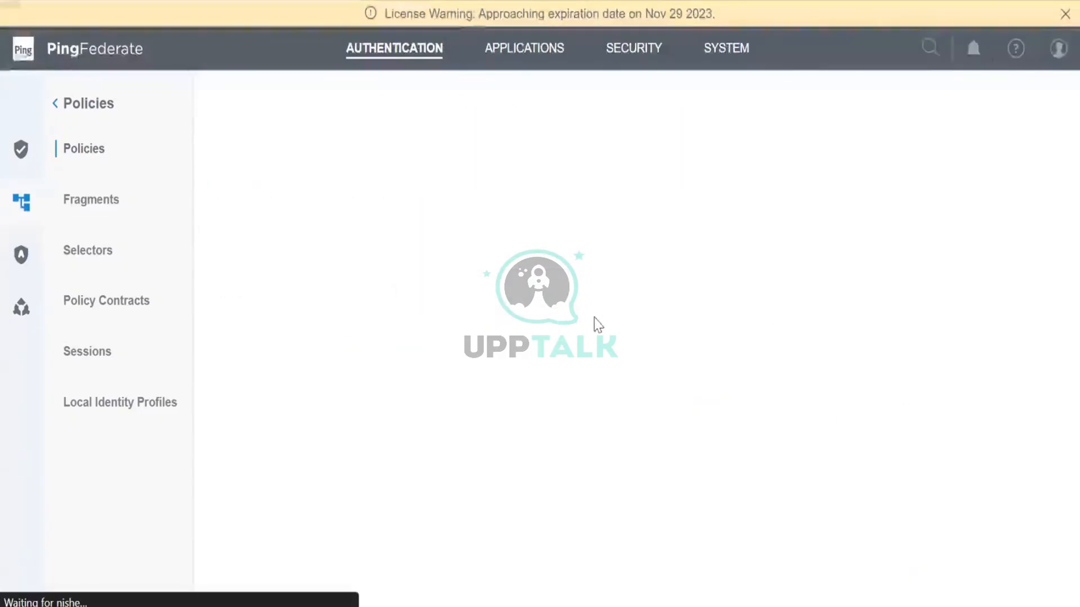
pyautogui.click(639, 298)
pyautogui.click(655, 450)
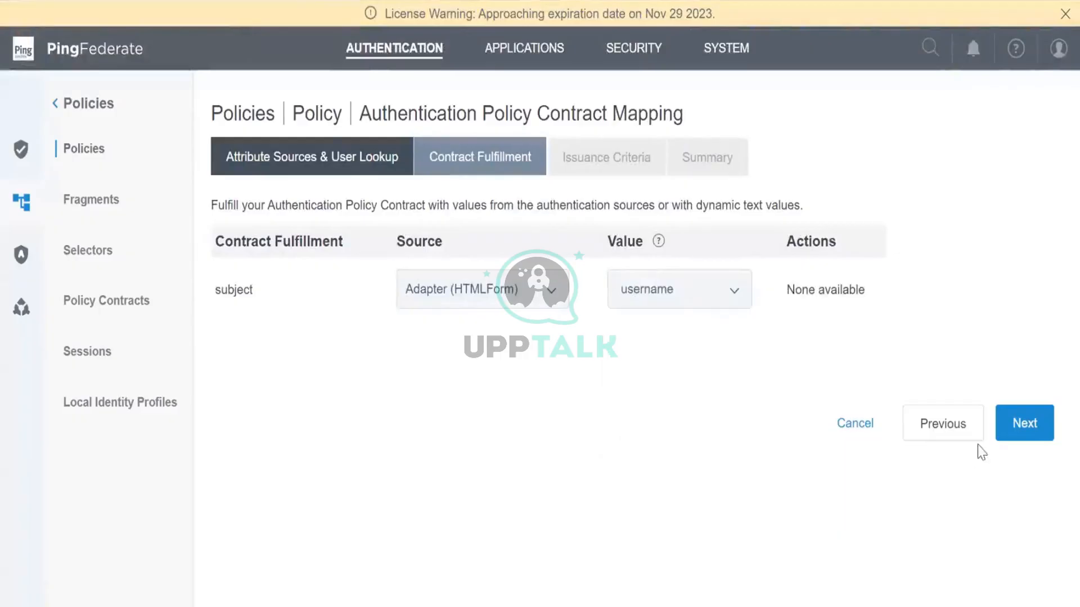
pyautogui.click(1024, 429)
pyautogui.click(1026, 494)
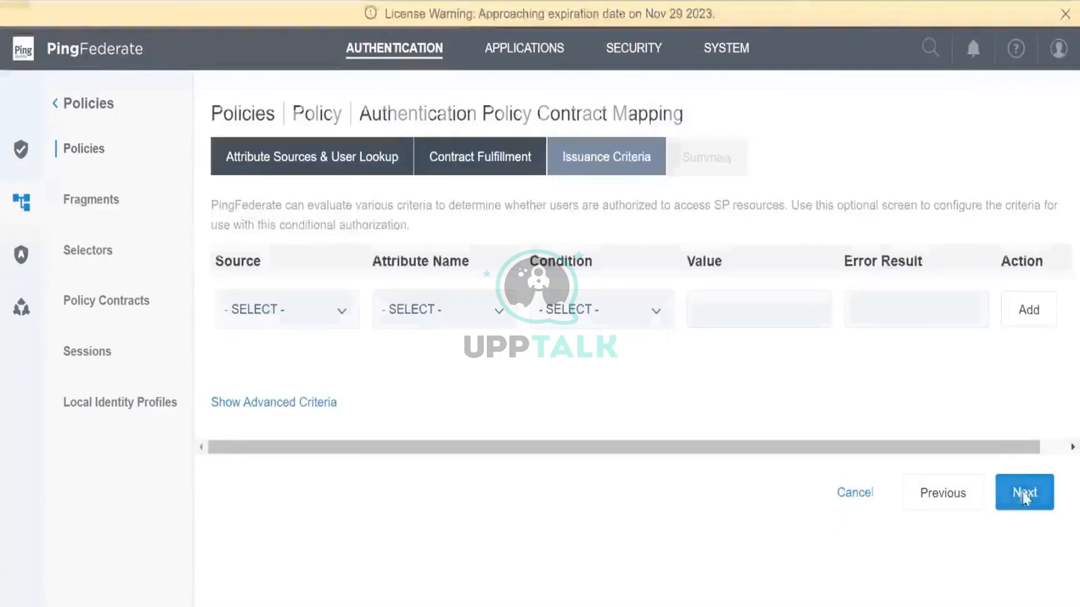
pyautogui.scroll(-1, 1029, 536)
pyautogui.click(1008, 577)
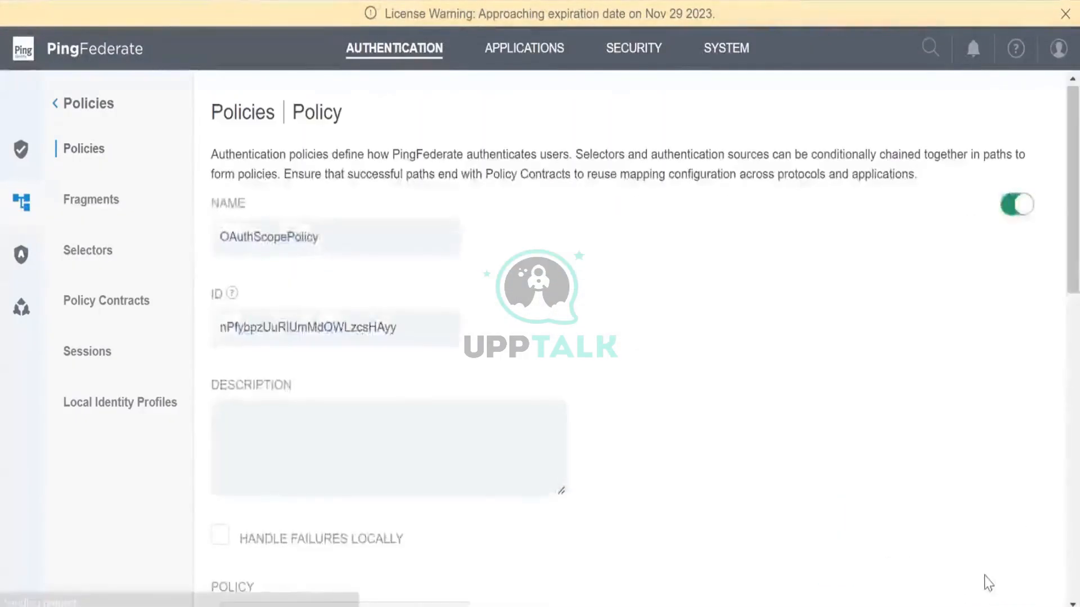
pyautogui.scroll(-3, 893, 544)
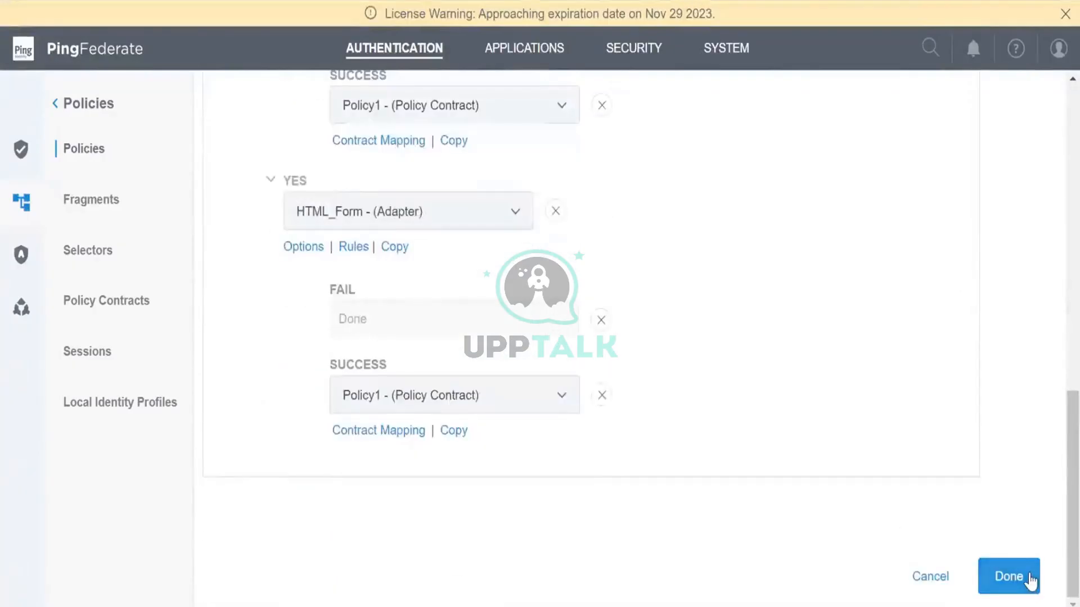
pyautogui.click(1029, 578)
# - Raise OAuthScopePolicy six places past HttpReqParamPolicy toward the top and save the policy order
pyautogui.scroll(-5, 1029, 580)
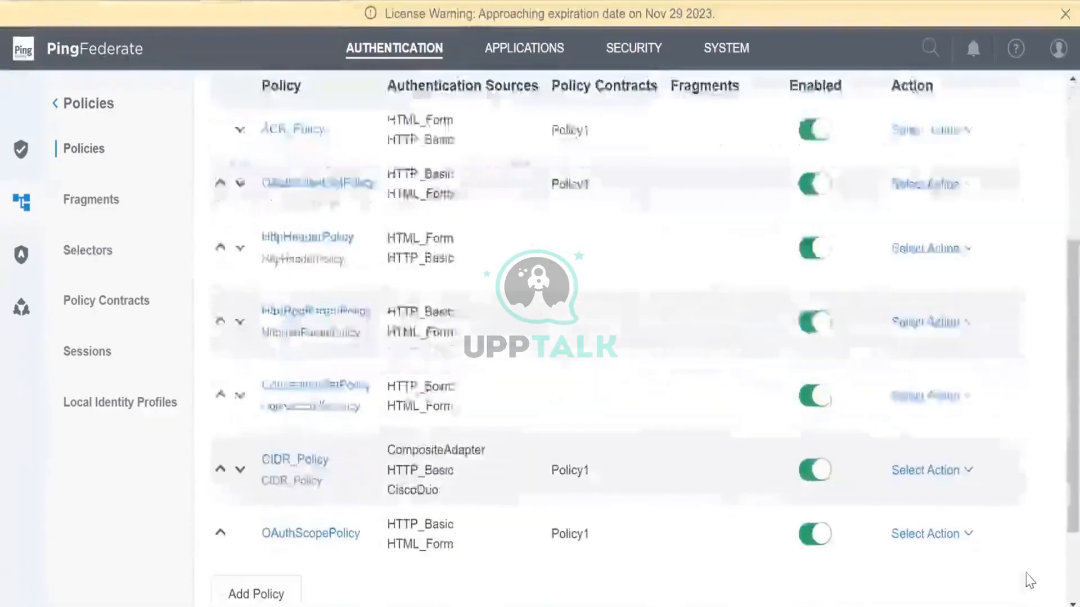
pyautogui.click(220, 534)
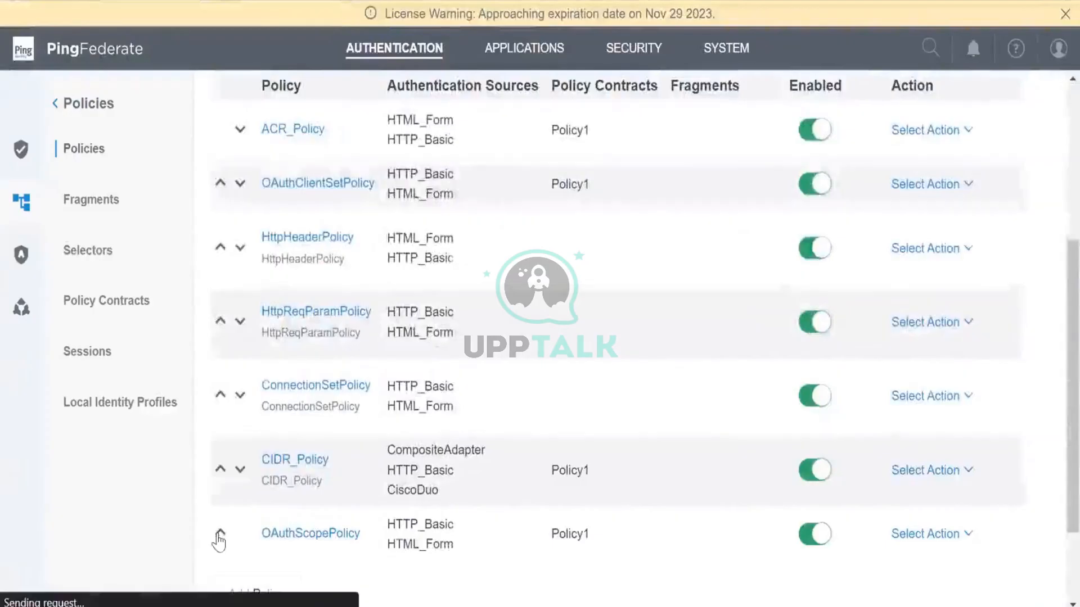
pyautogui.click(220, 466)
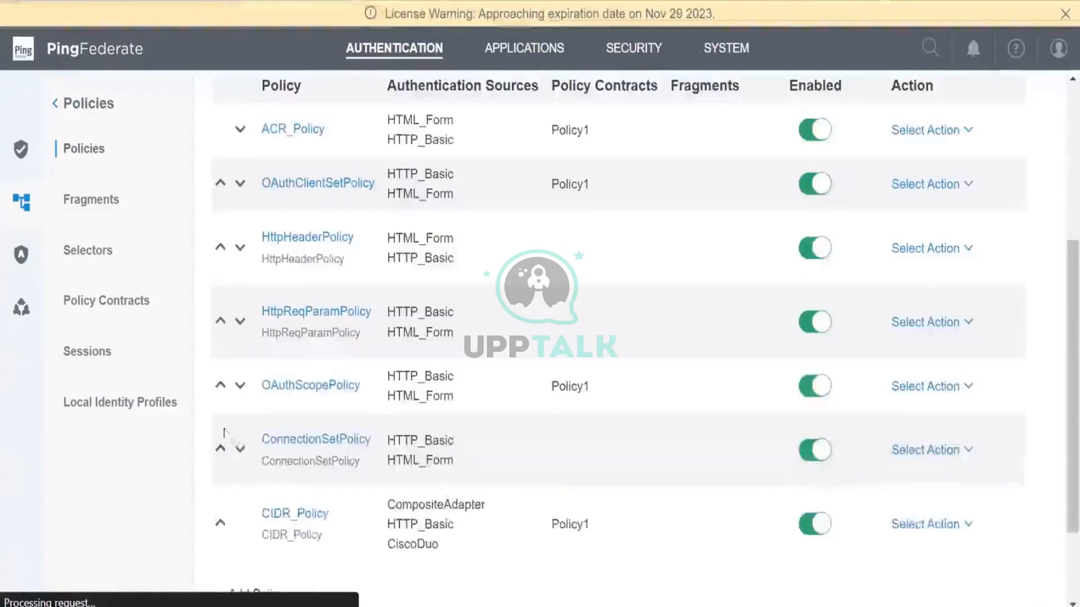
pyautogui.click(220, 385)
pyautogui.click(220, 313)
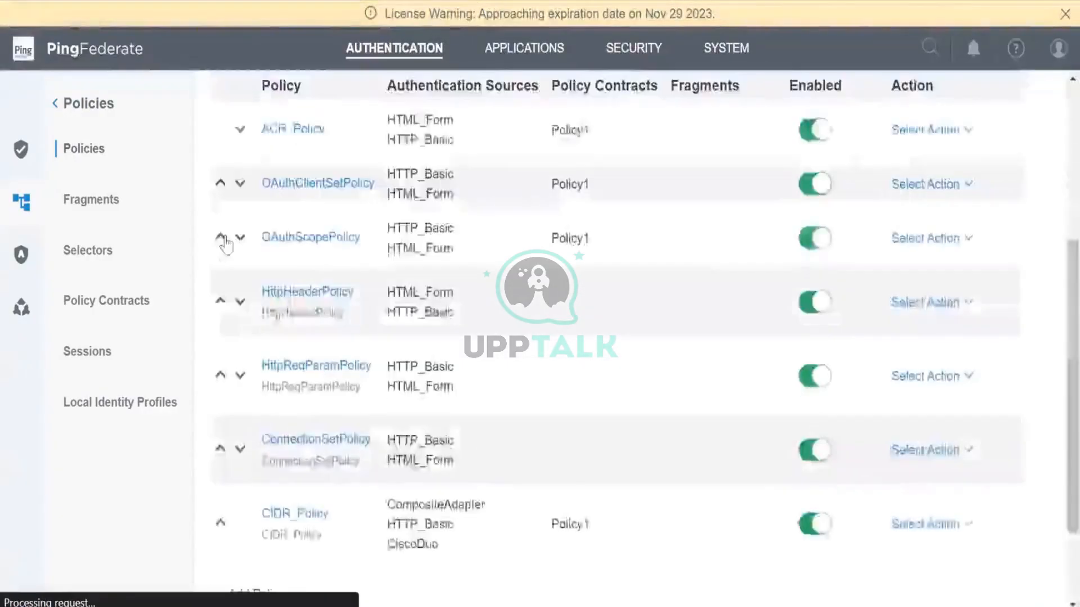
pyautogui.click(220, 237)
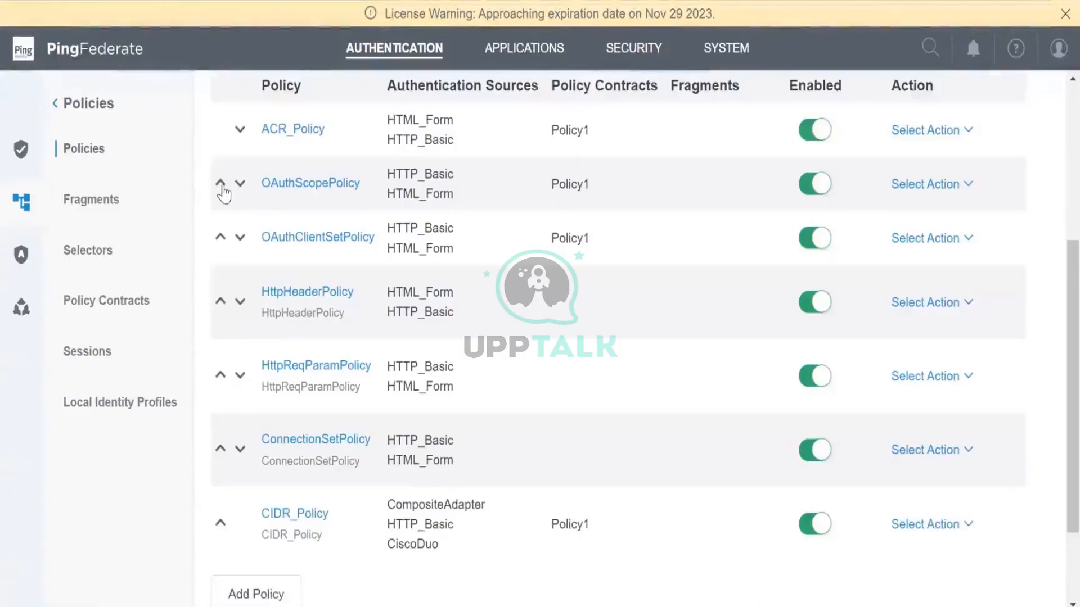
pyautogui.click(221, 182)
pyautogui.scroll(-3, 967, 457)
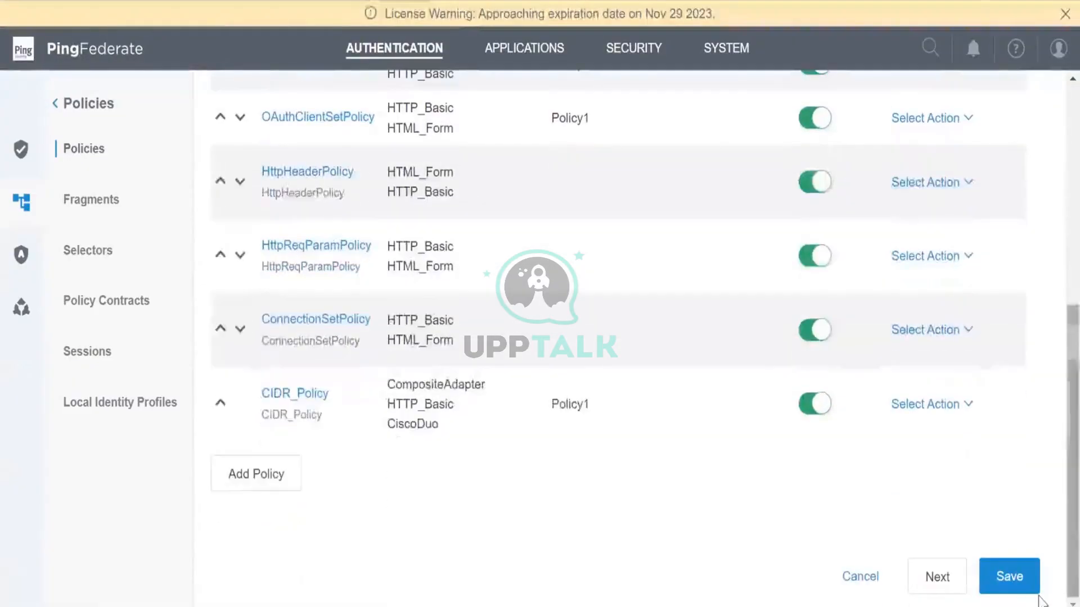
pyautogui.click(1008, 576)
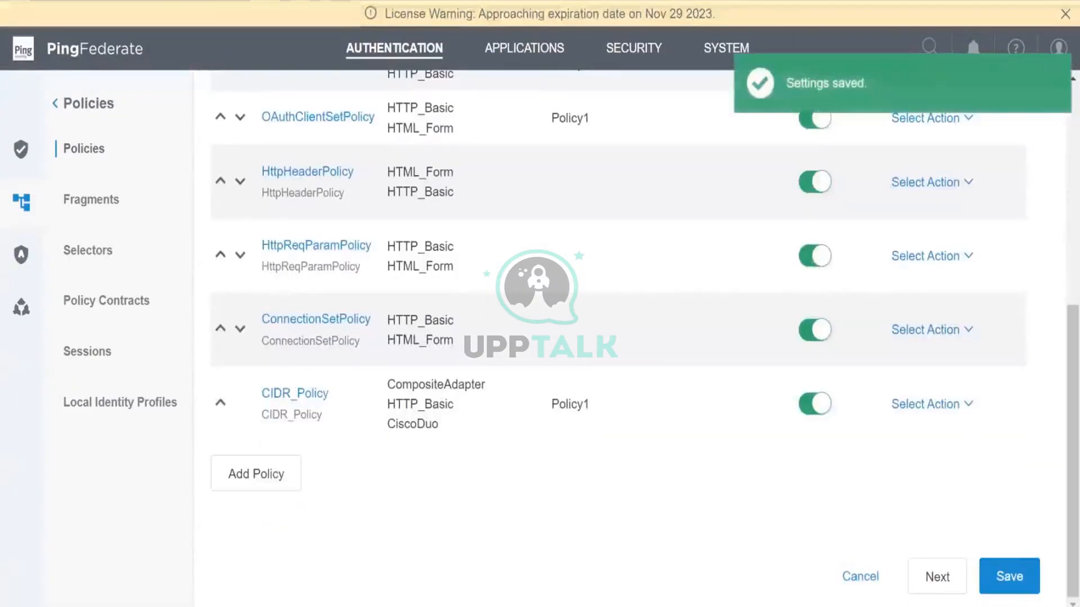
pyautogui.click(509, 606)
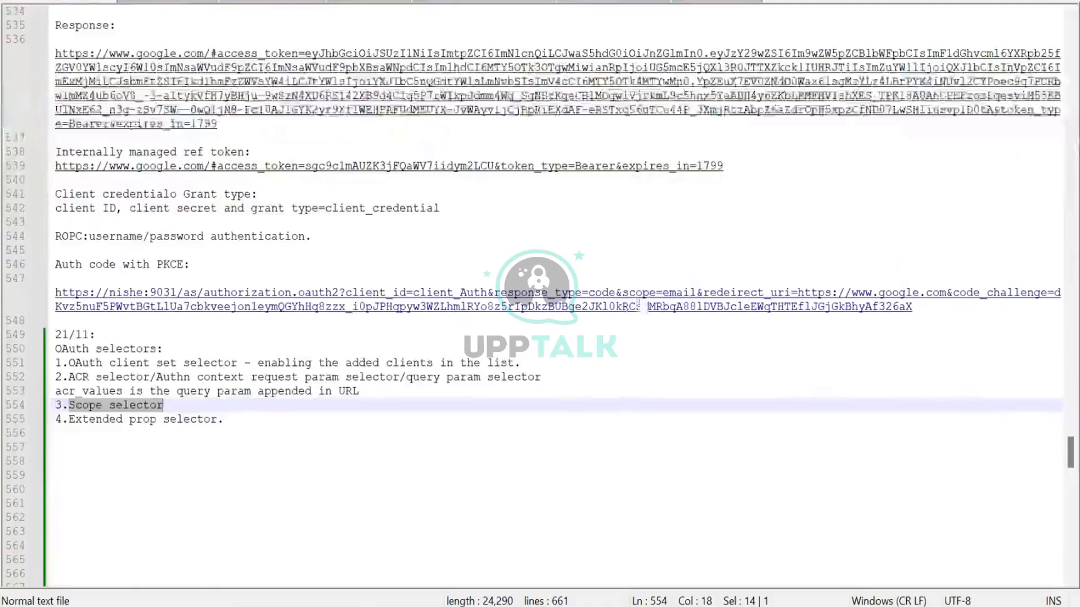
# - Replace scope 'email' with 'openid' in the PKCE authorization URL, then select the whole line 547 URL
pyautogui.moveTo(663, 293); pyautogui.dragTo(702, 294)
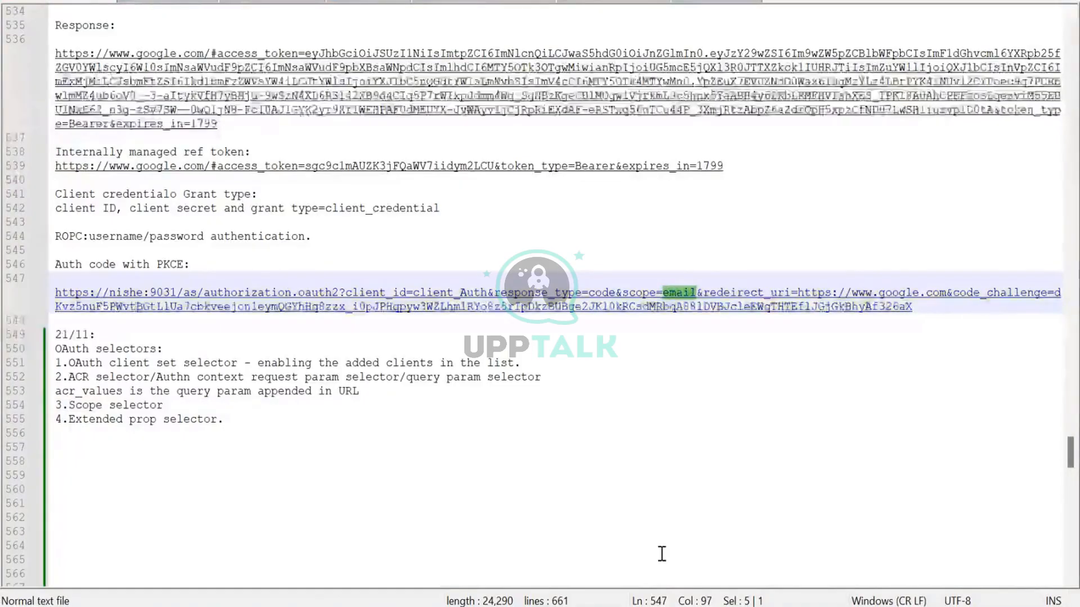
pyautogui.write('openid')
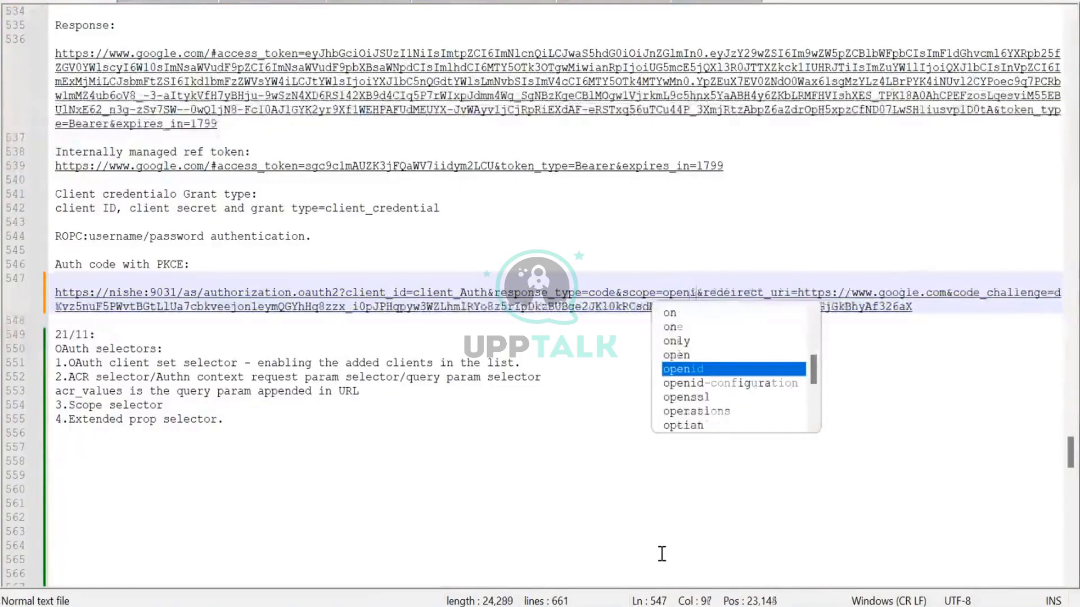
pyautogui.click(932, 382)
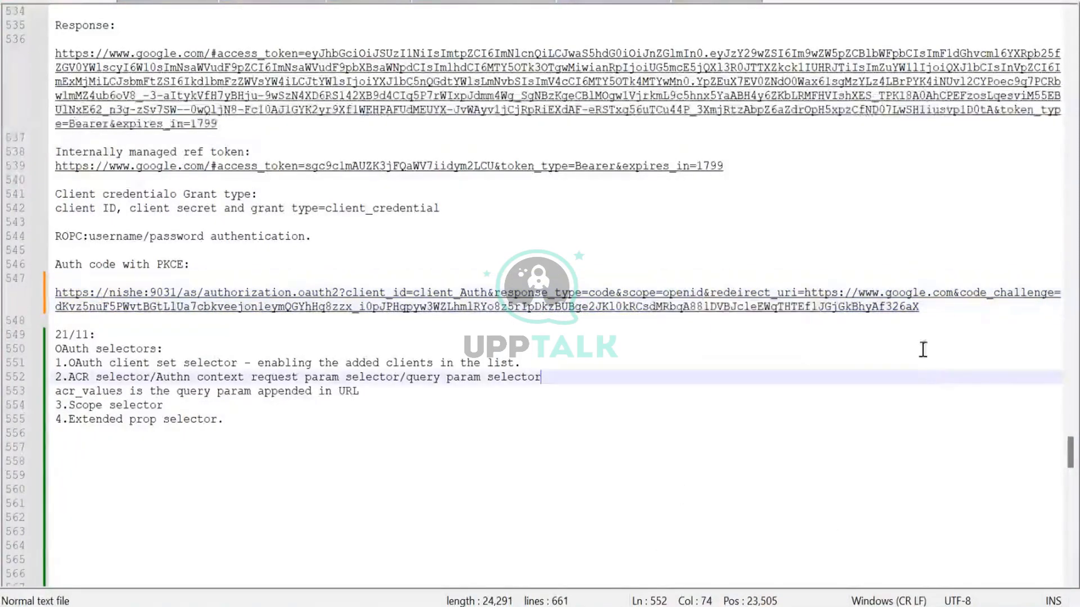
pyautogui.moveTo(925, 307); pyautogui.dragTo(37, 296)
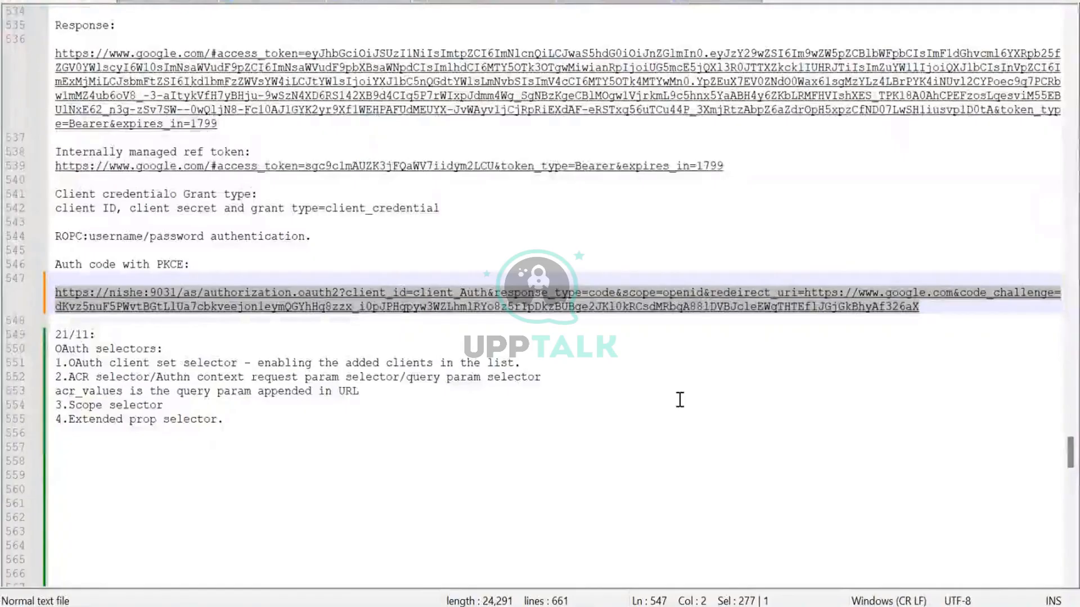
pyautogui.hotkey('alt', 'Tab')
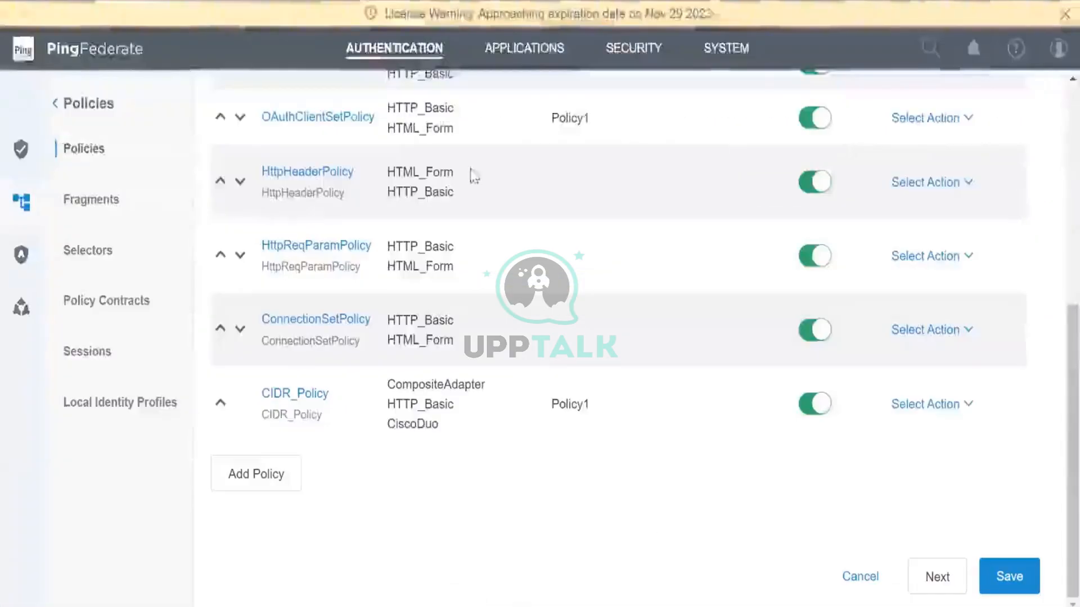
# - In the client_Auth OAuth client, deselect the email scope and select the openid scope
pyautogui.click(506, 51)
pyautogui.click(698, 265)
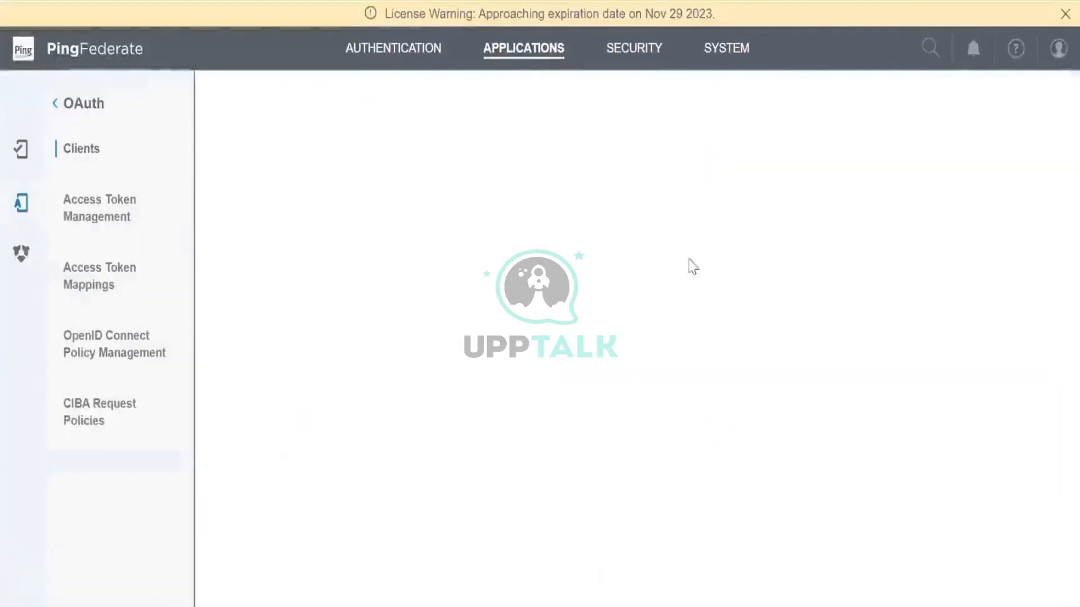
pyautogui.click(261, 289)
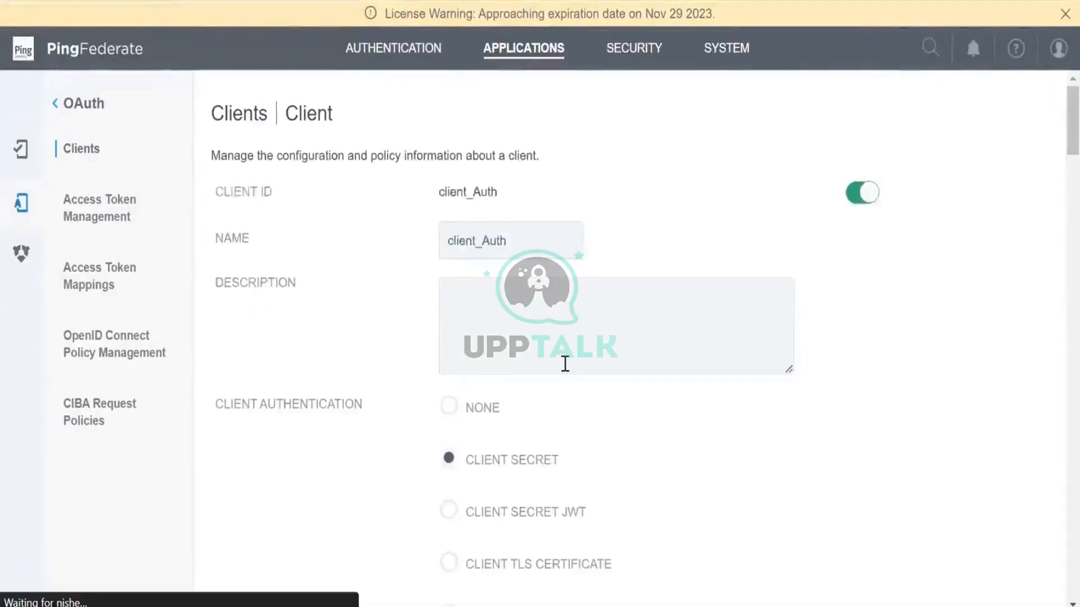
pyautogui.scroll(-10, 689, 443)
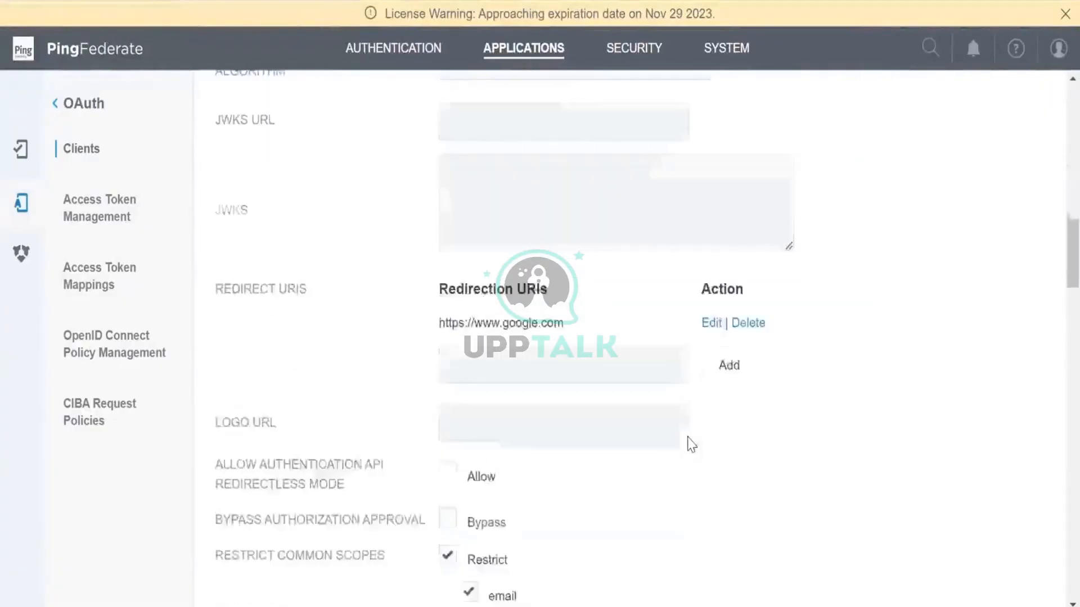
pyautogui.scroll(-5, 691, 444)
pyautogui.click(469, 306)
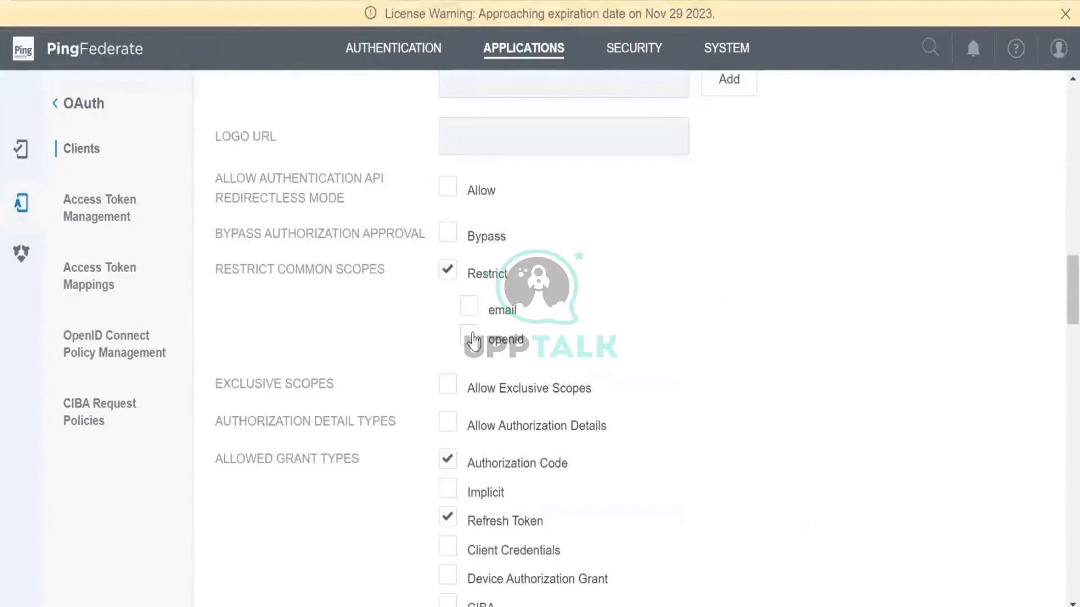
pyautogui.click(471, 336)
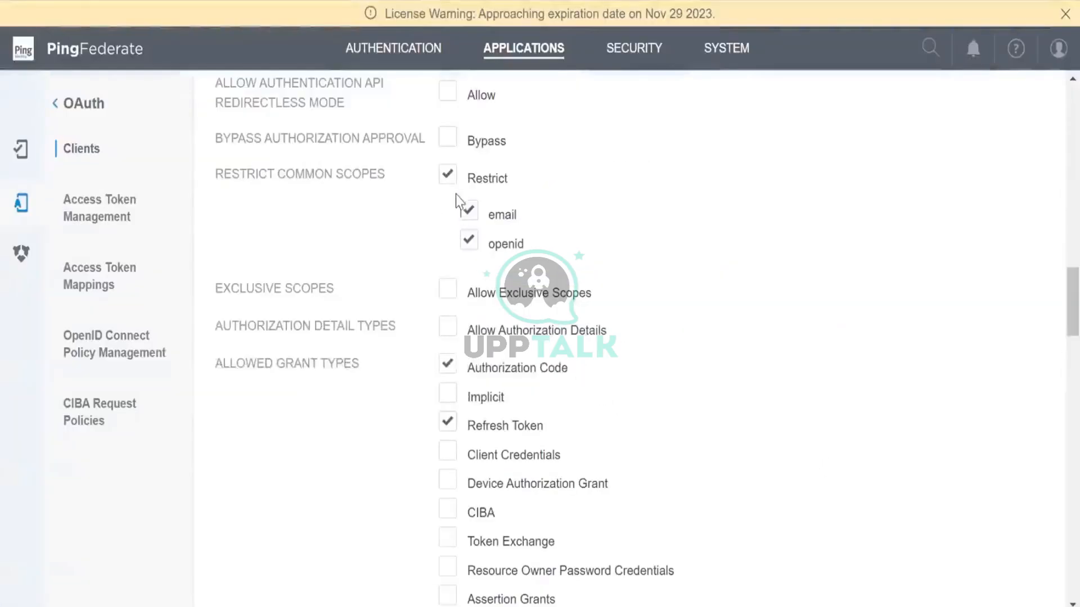
# - Turn off Restrict Common Scopes for client_Auth and save the client
pyautogui.click(449, 179)
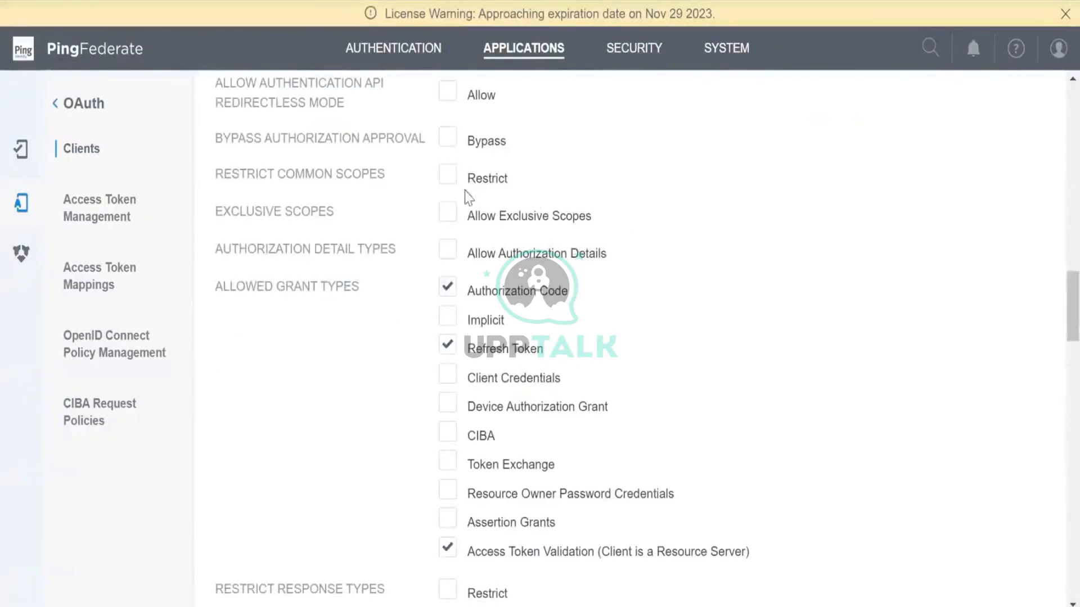
pyautogui.scroll(-15, 795, 410)
pyautogui.scroll(-15, 1031, 587)
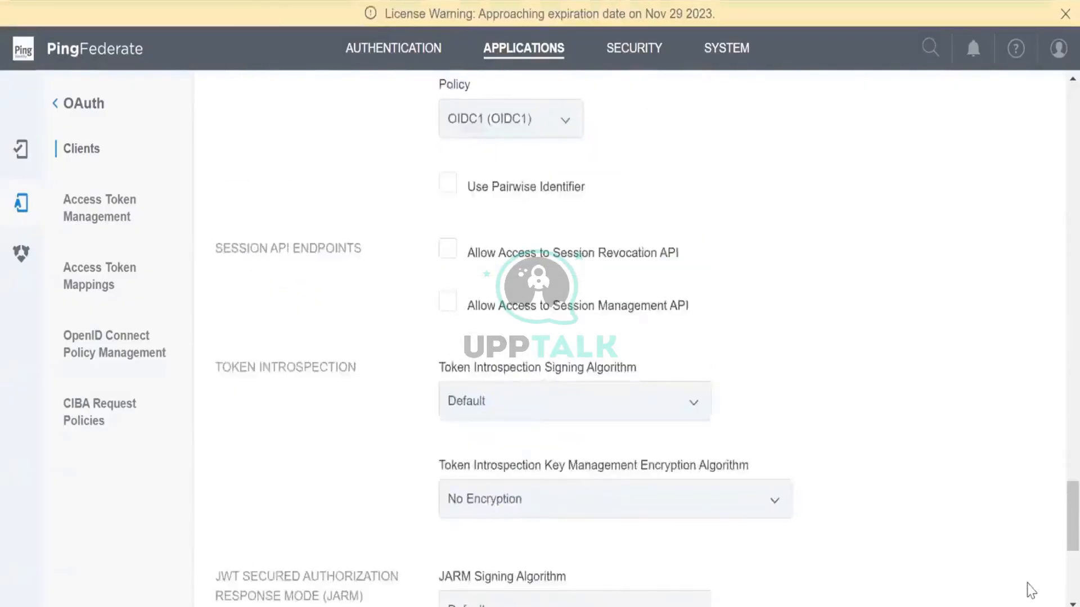
pyautogui.click(1019, 585)
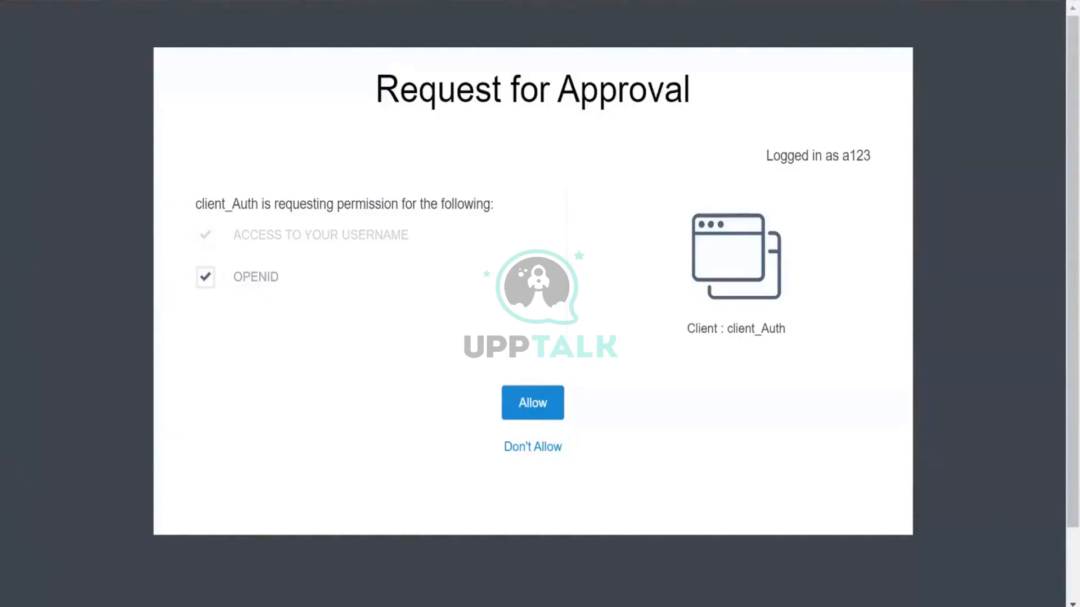
# - Open a new Chrome Incognito window, then return to client_Auth's openid Request for Approval page
pyautogui.click(1066, 0)
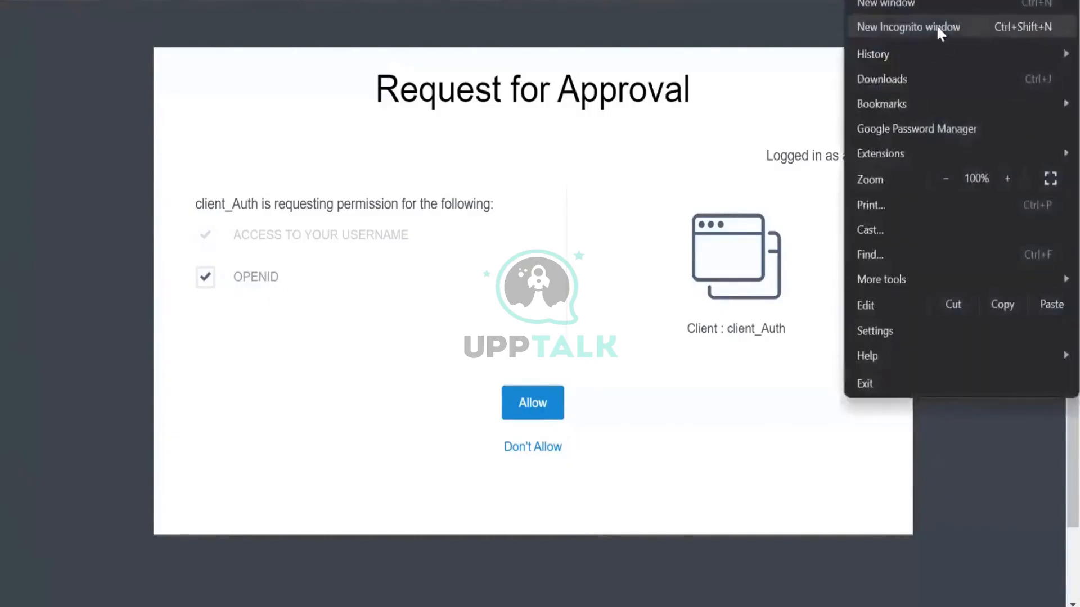
pyautogui.click(935, 25)
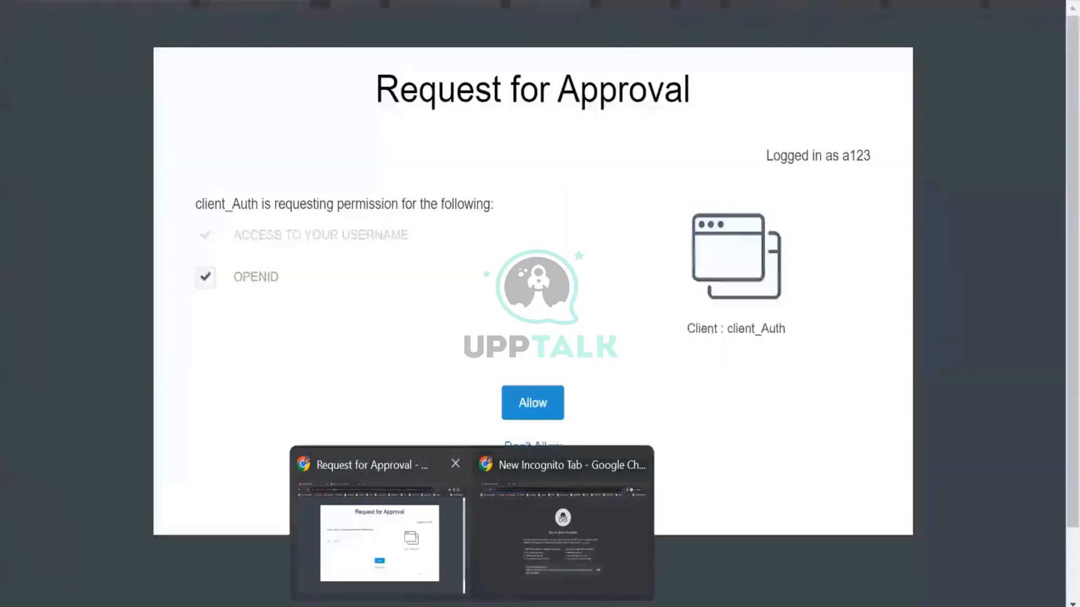
pyautogui.click(414, 571)
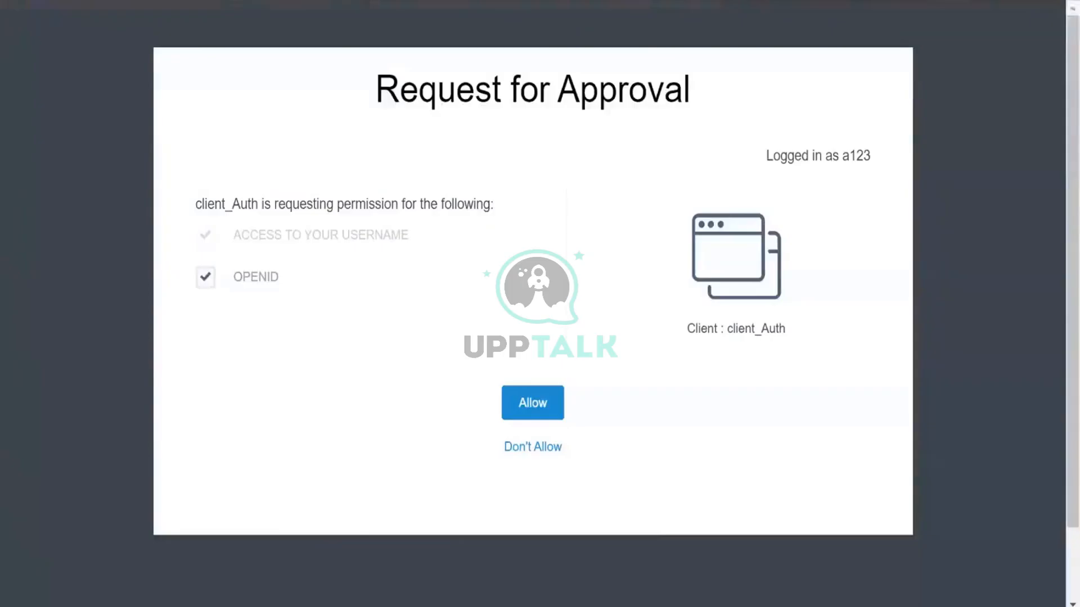
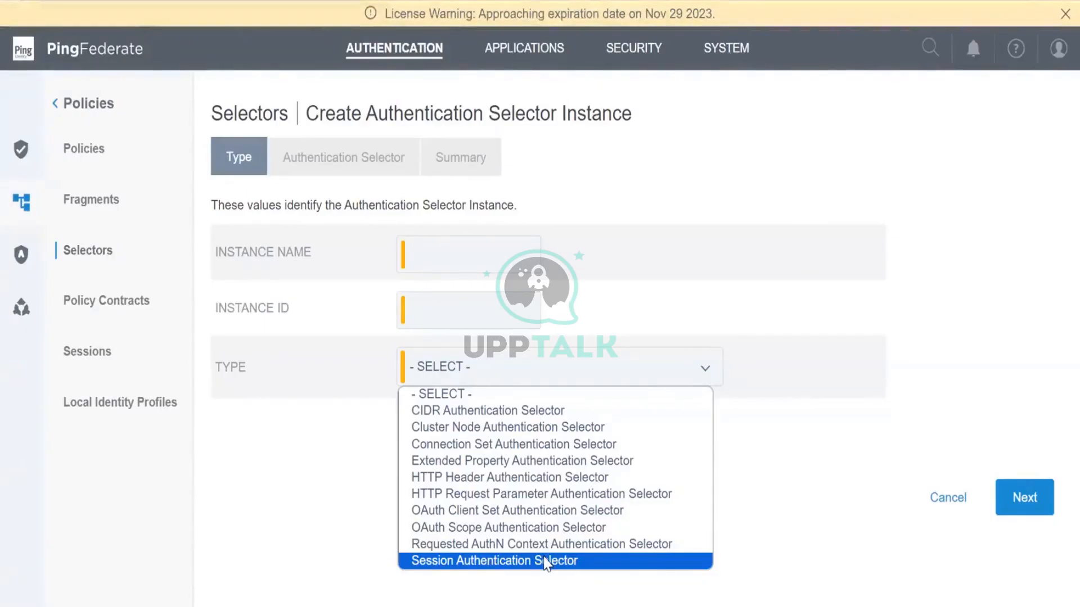
# - Switch to the SYSTEM area showing the Data Stores, Administrative Accounts and Extended Properties shortcuts
pyautogui.click(731, 48)
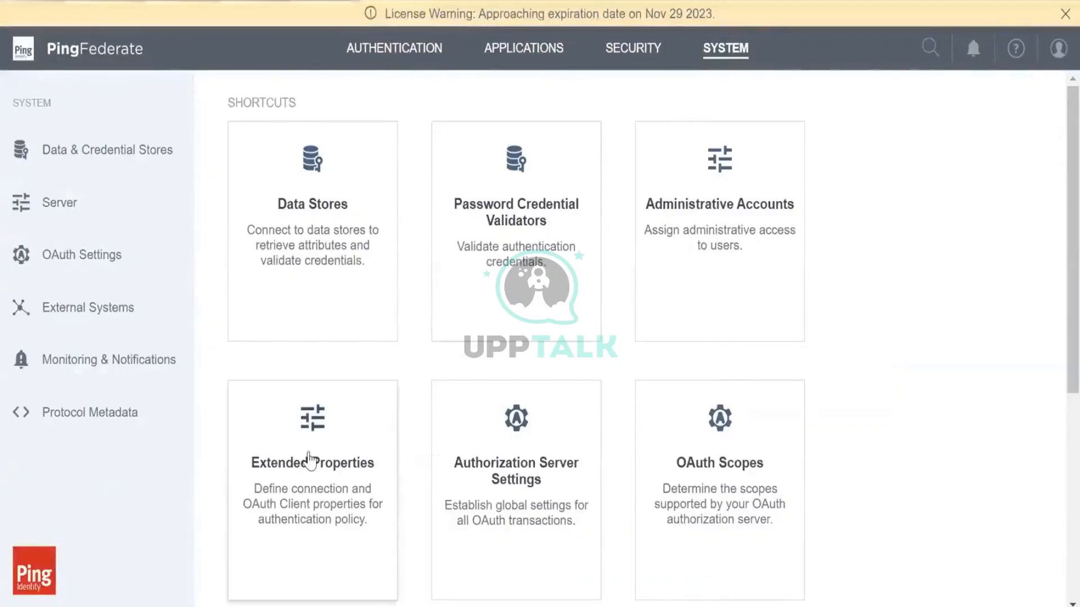
# - Add two extended properties named admin and tester
pyautogui.click(321, 543)
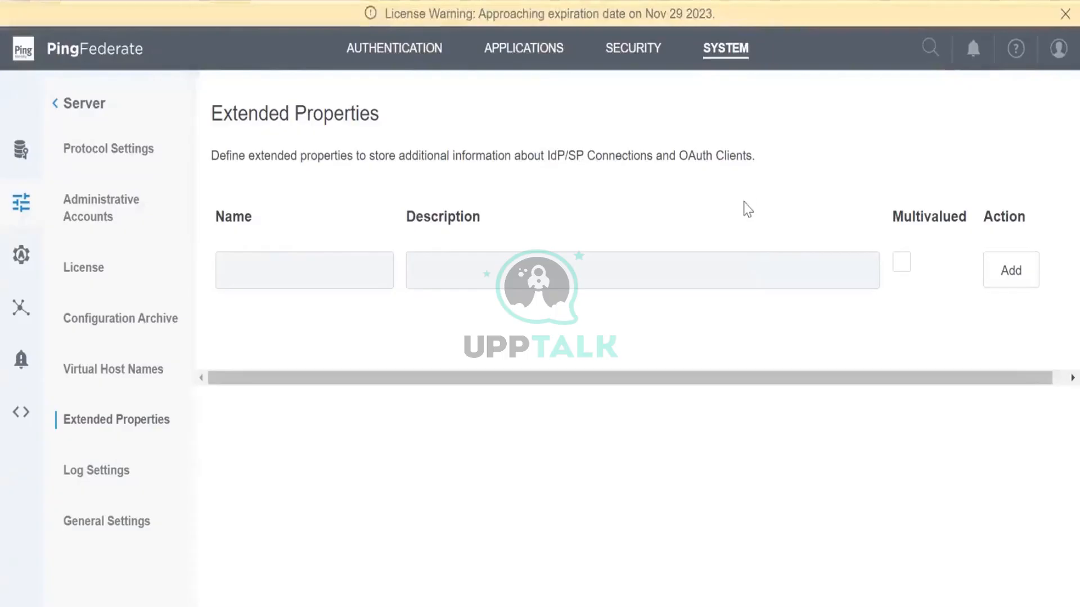
pyautogui.moveTo(575, 158); pyautogui.dragTo(653, 154)
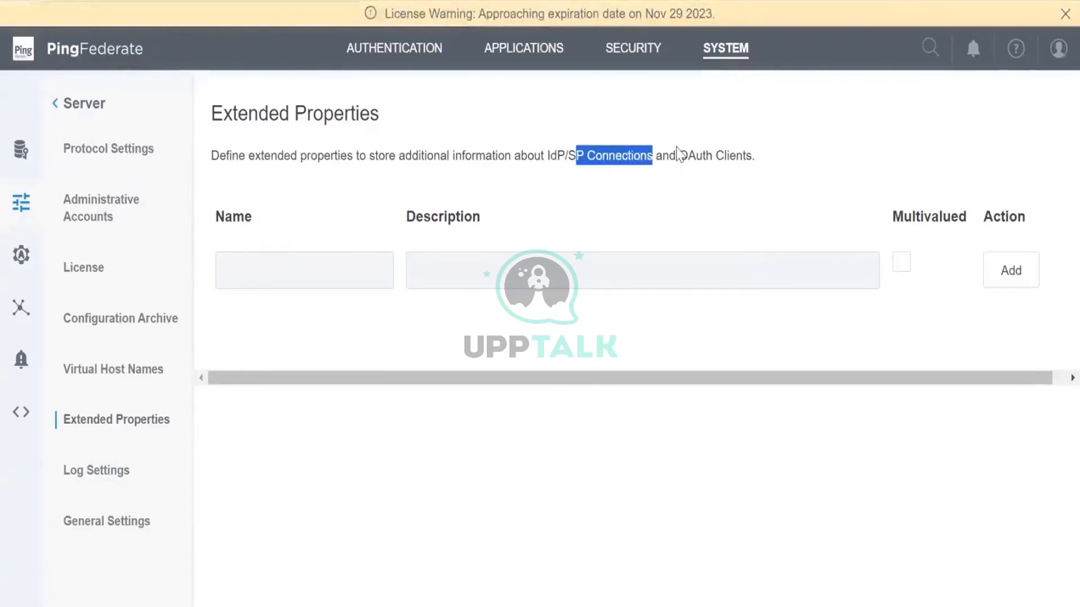
pyautogui.click(334, 276)
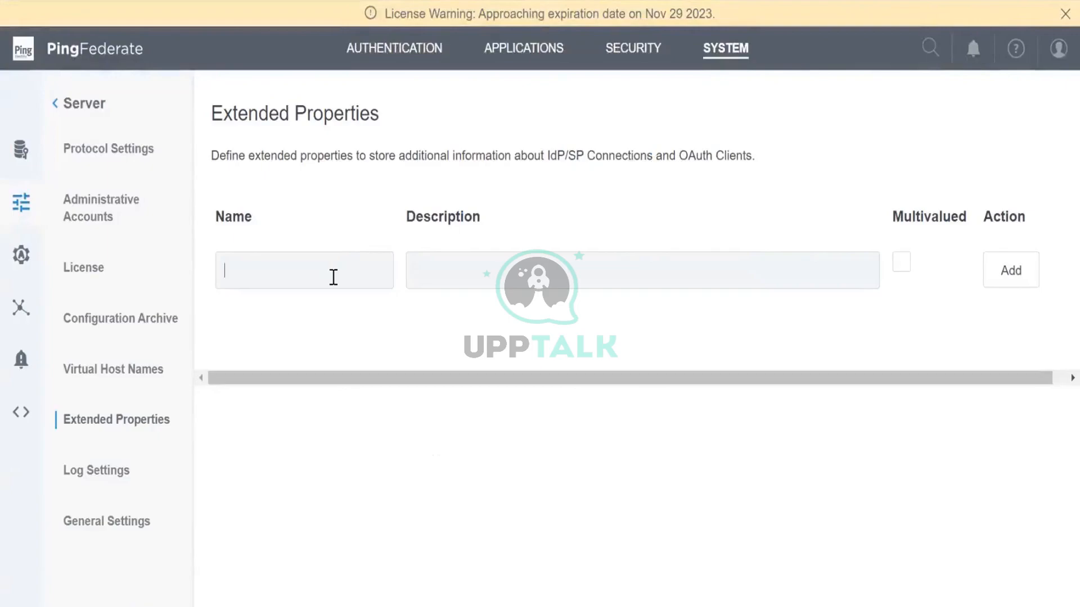
pyautogui.write('ad')
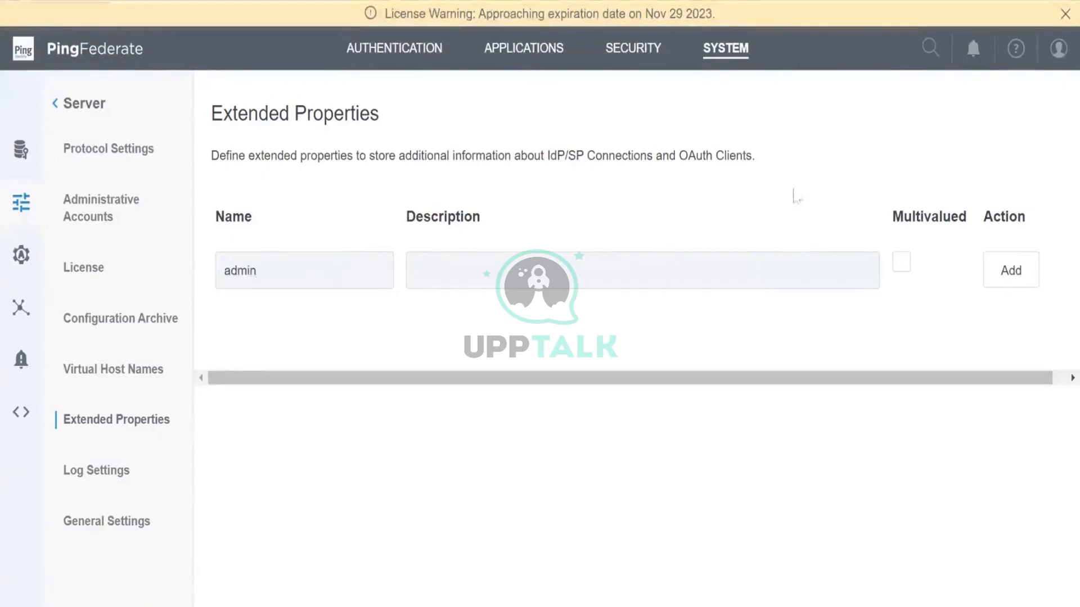
pyautogui.write('min')
pyautogui.click(1007, 269)
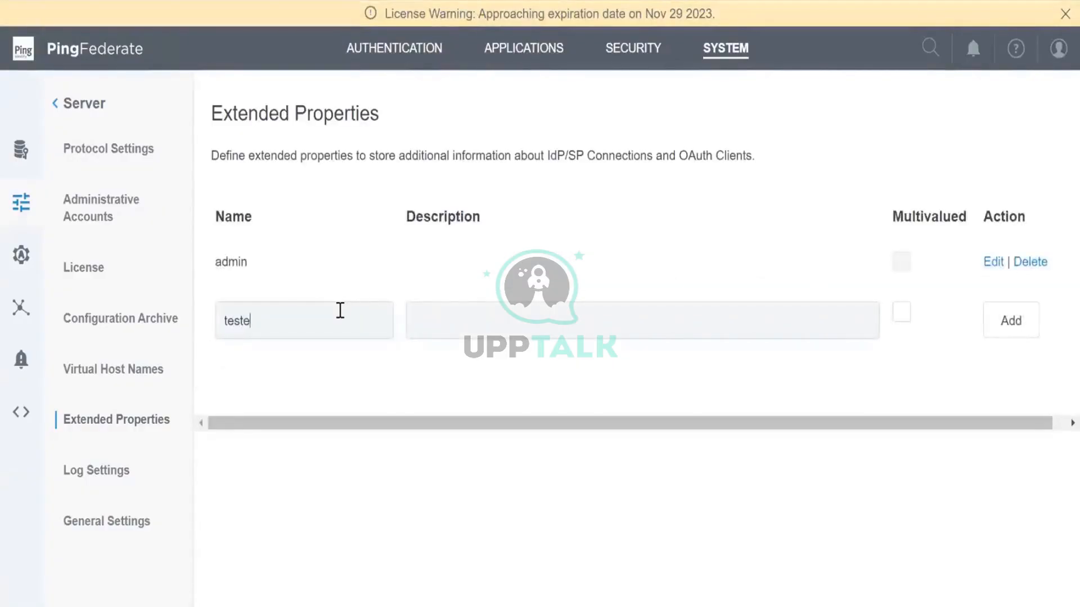
pyautogui.click(340, 310)
pyautogui.write('tester')
pyautogui.click(1007, 321)
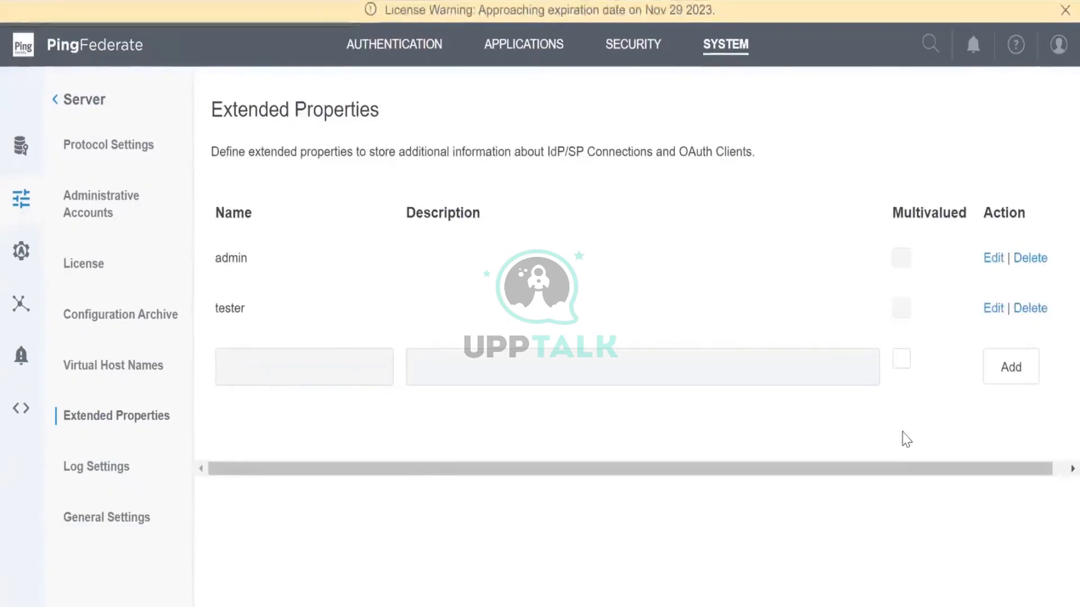
pyautogui.click(530, 52)
# - Open the client_Auth OAuth client and scroll through its configuration form
pyautogui.click(700, 223)
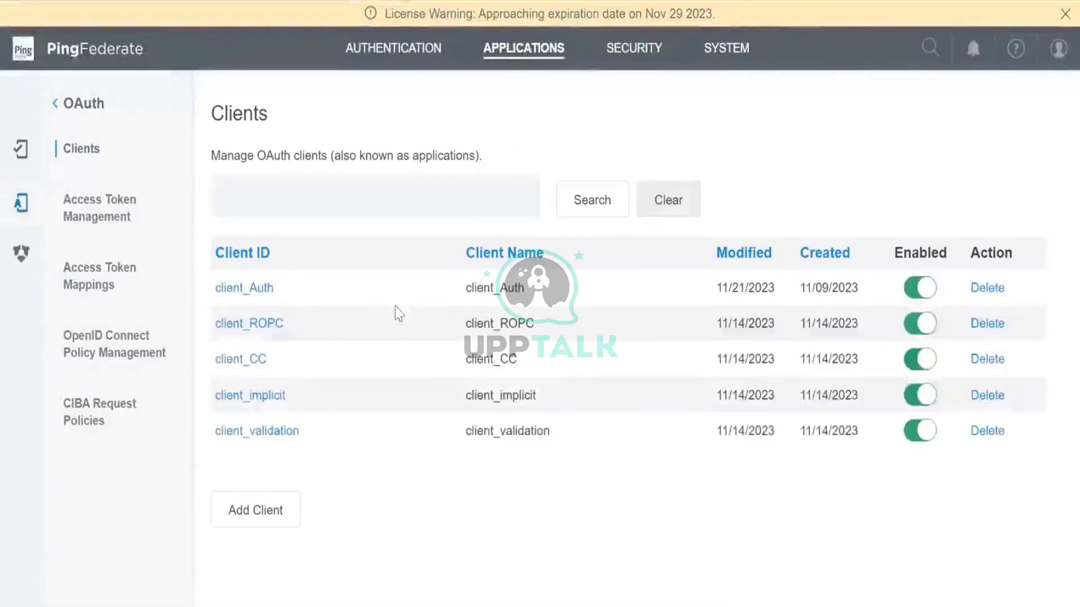
pyautogui.click(248, 289)
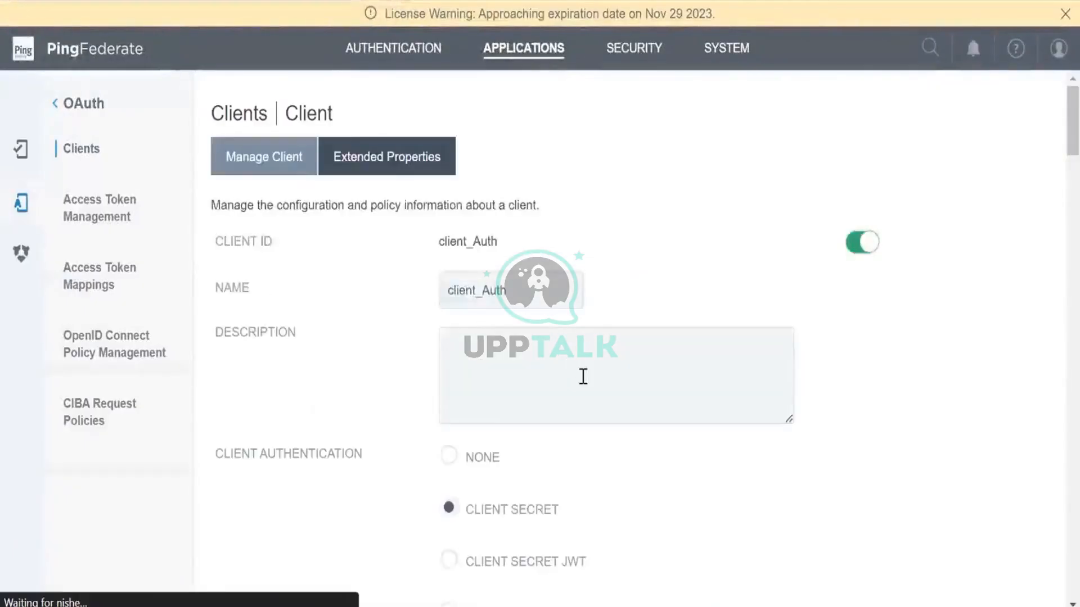
pyautogui.scroll(-10, 583, 377)
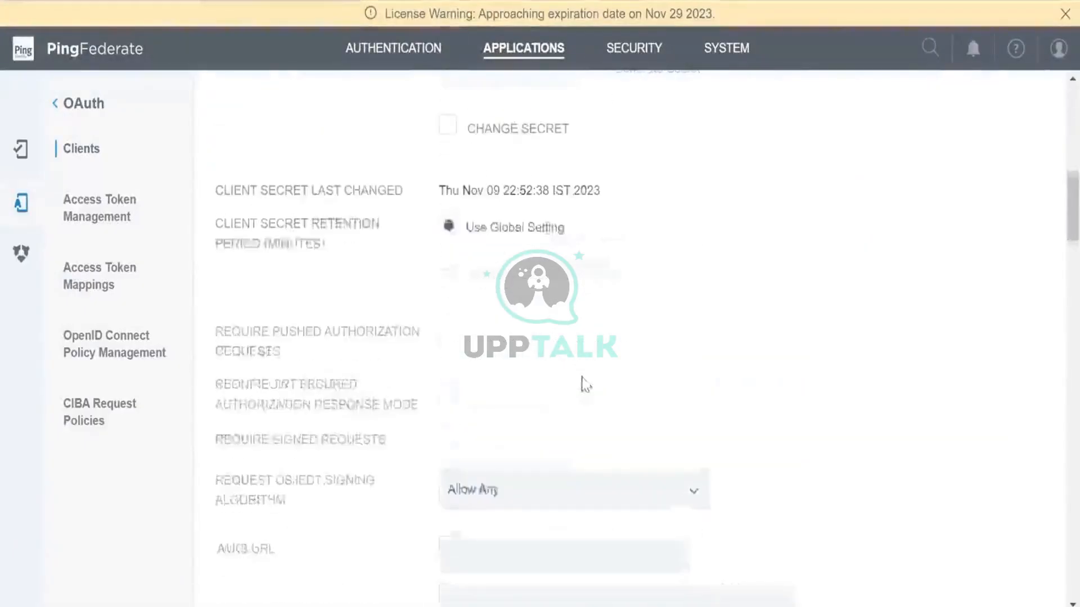
pyautogui.scroll(-12, 583, 384)
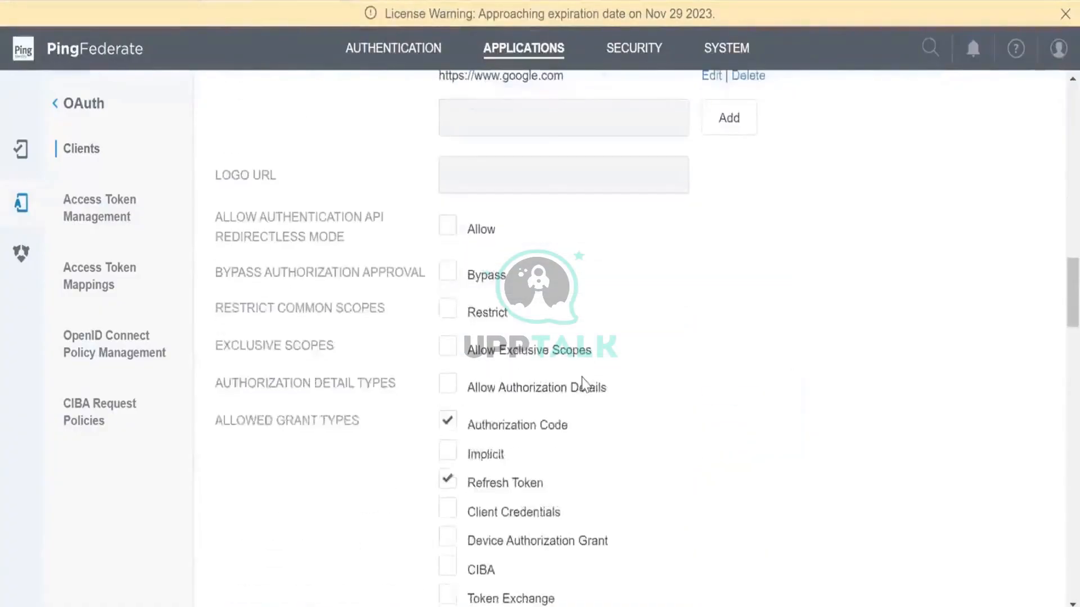
pyautogui.scroll(10, 583, 384)
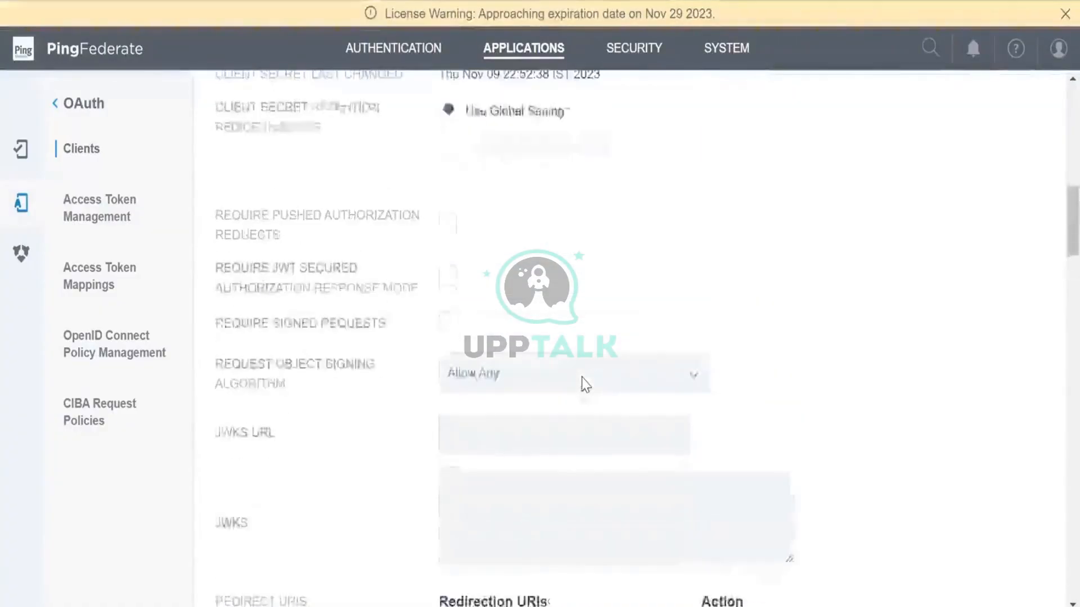
pyautogui.scroll(10, 585, 384)
pyautogui.scroll(2, 585, 384)
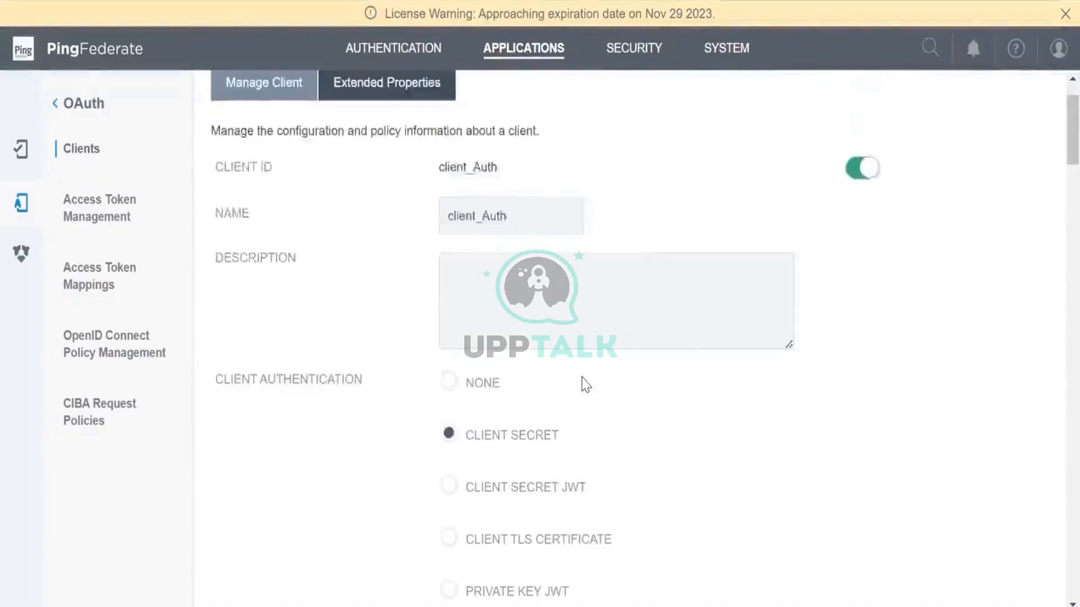
pyautogui.scroll(-4, 585, 384)
pyautogui.scroll(-4, 586, 384)
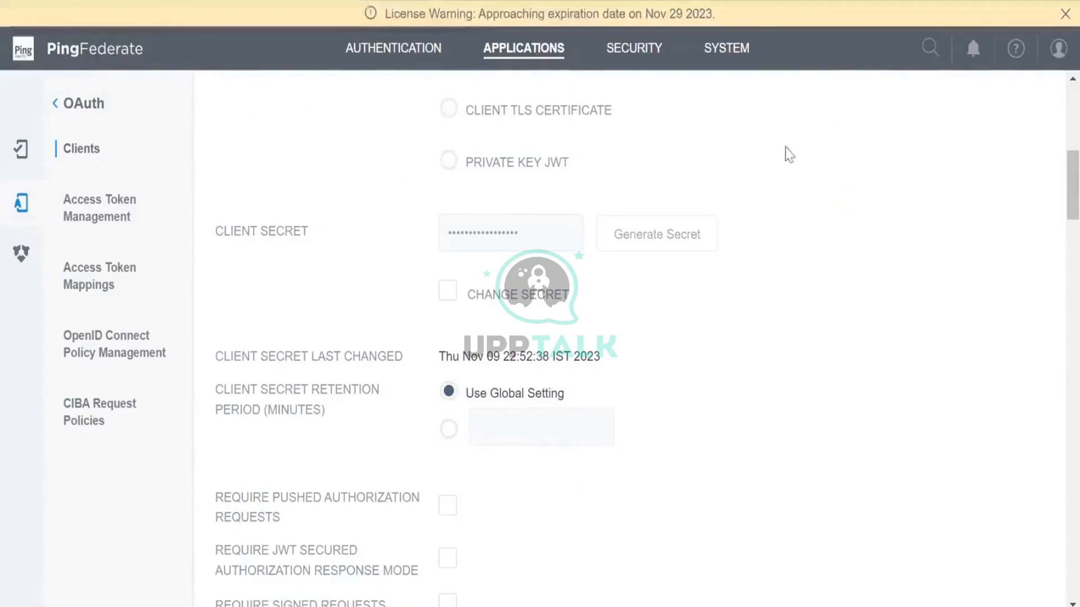
pyautogui.click(731, 47)
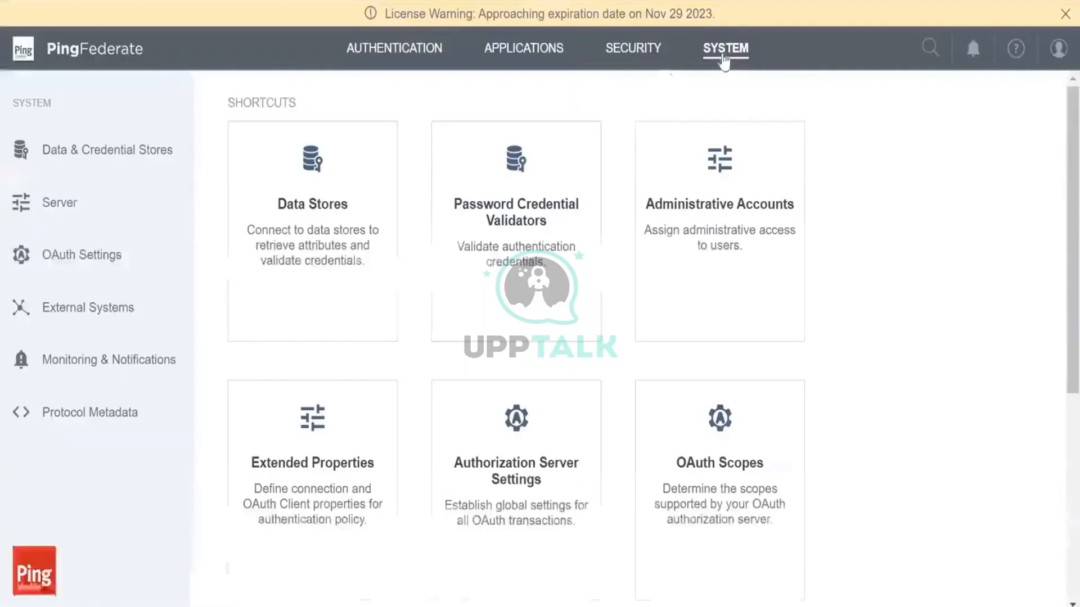
# - Delete the admin and tester extended properties
pyautogui.click(299, 453)
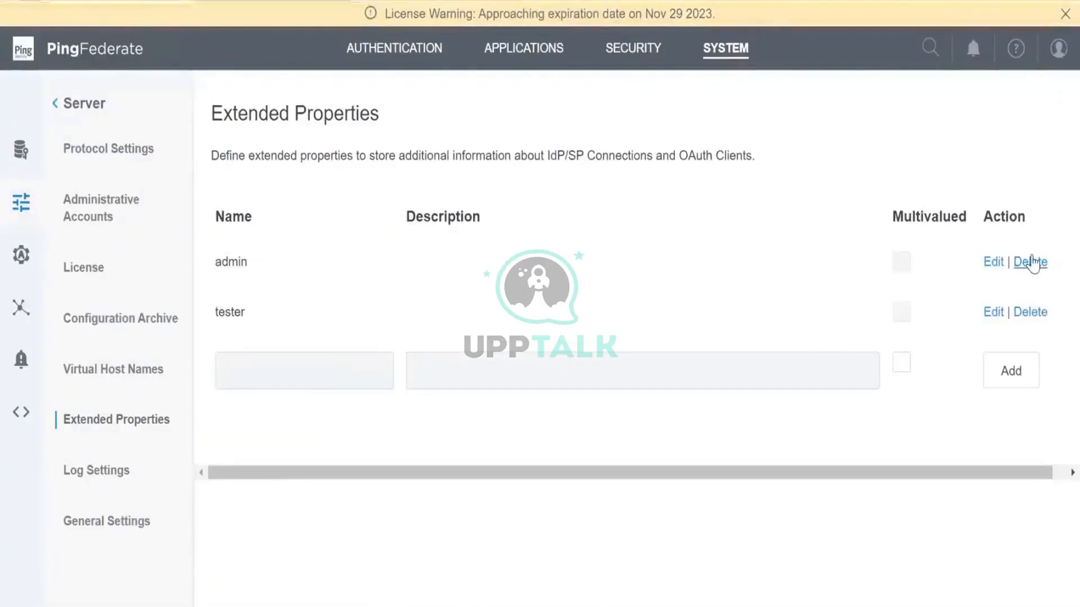
pyautogui.click(1033, 262)
pyautogui.click(760, 318)
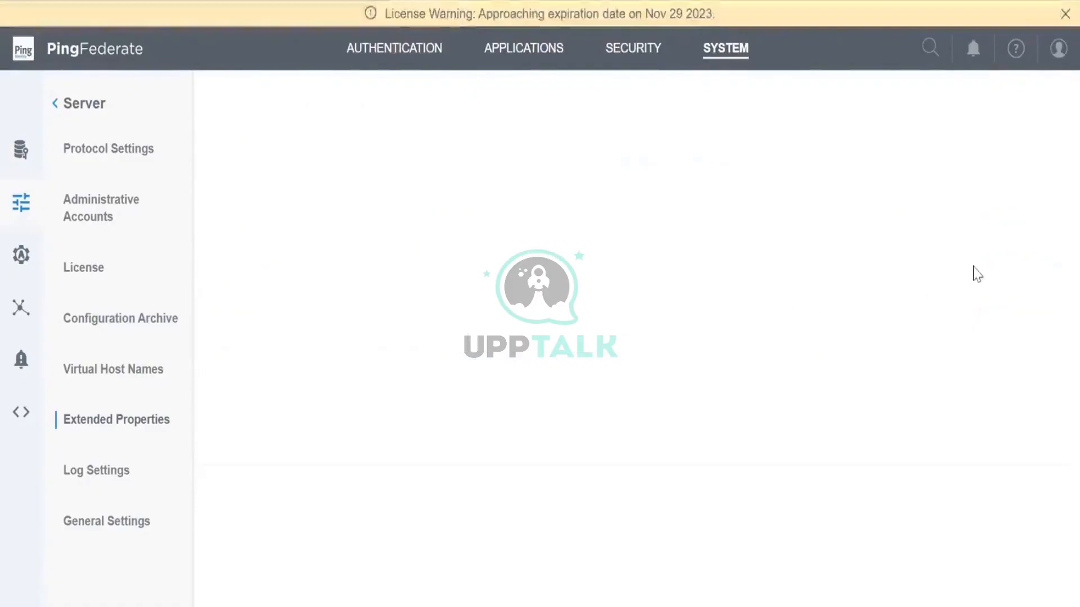
pyautogui.click(1030, 262)
pyautogui.click(758, 326)
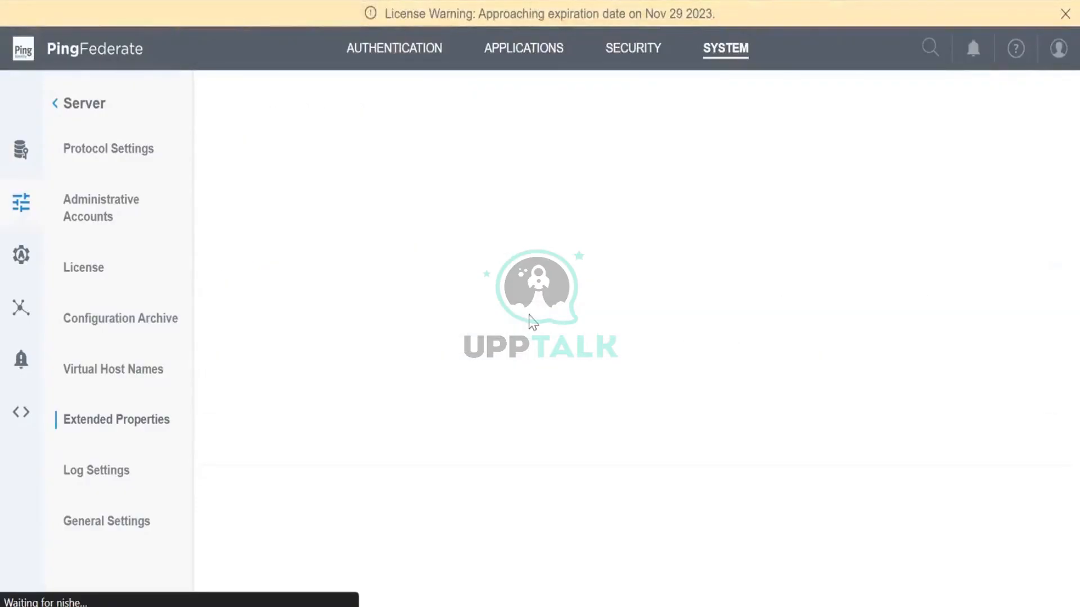
# - Add a new extended property named user_type
pyautogui.click(368, 277)
pyautogui.write('us')
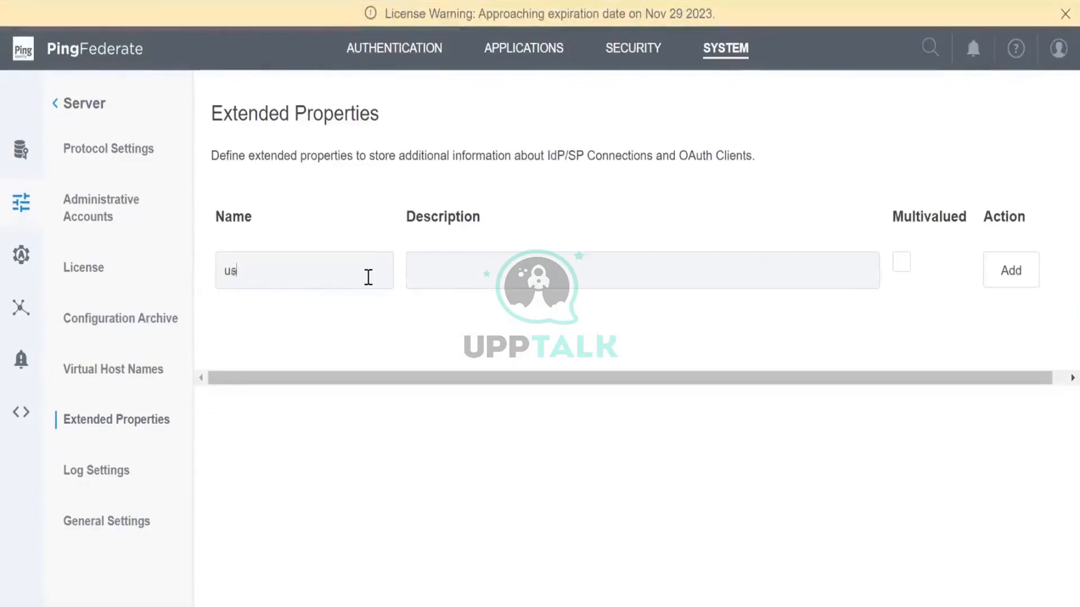
pyautogui.write('er_type')
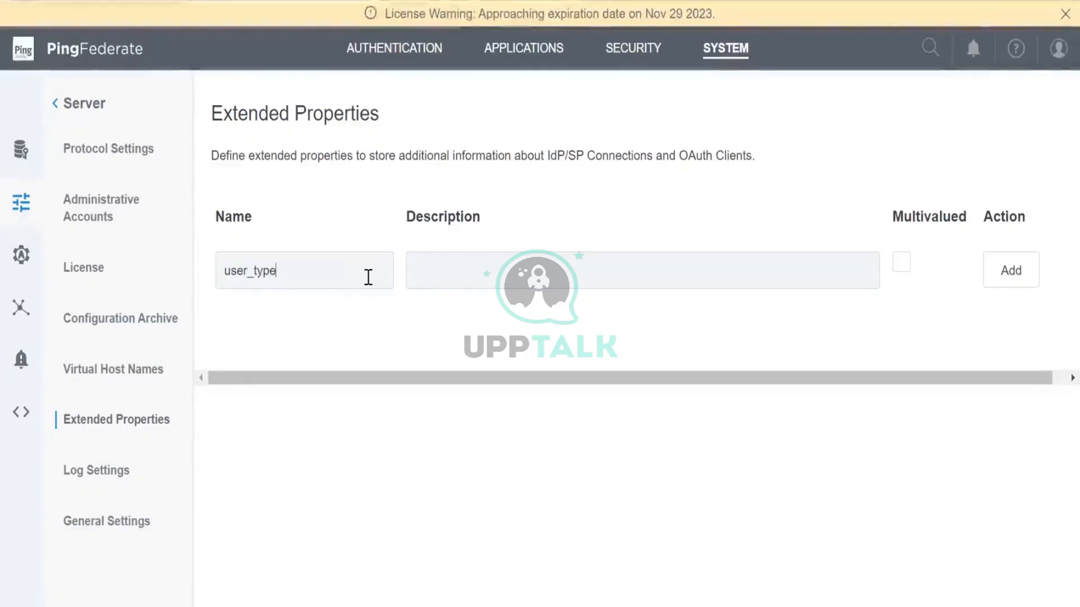
pyautogui.click(1023, 274)
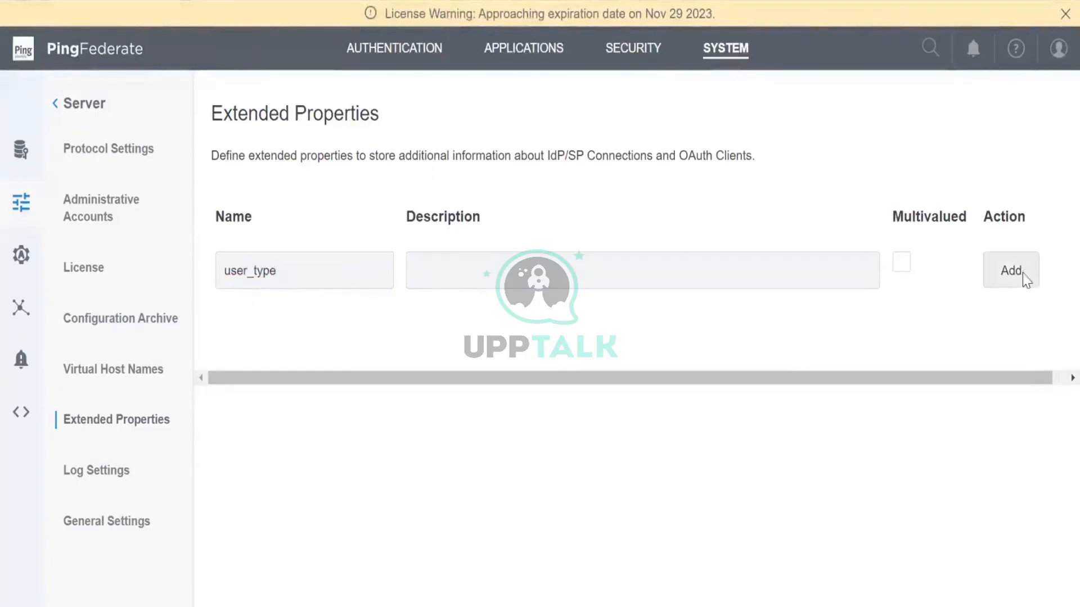
# - Set client_Auth's user_type extended property to admin and save the client
pyautogui.click(524, 49)
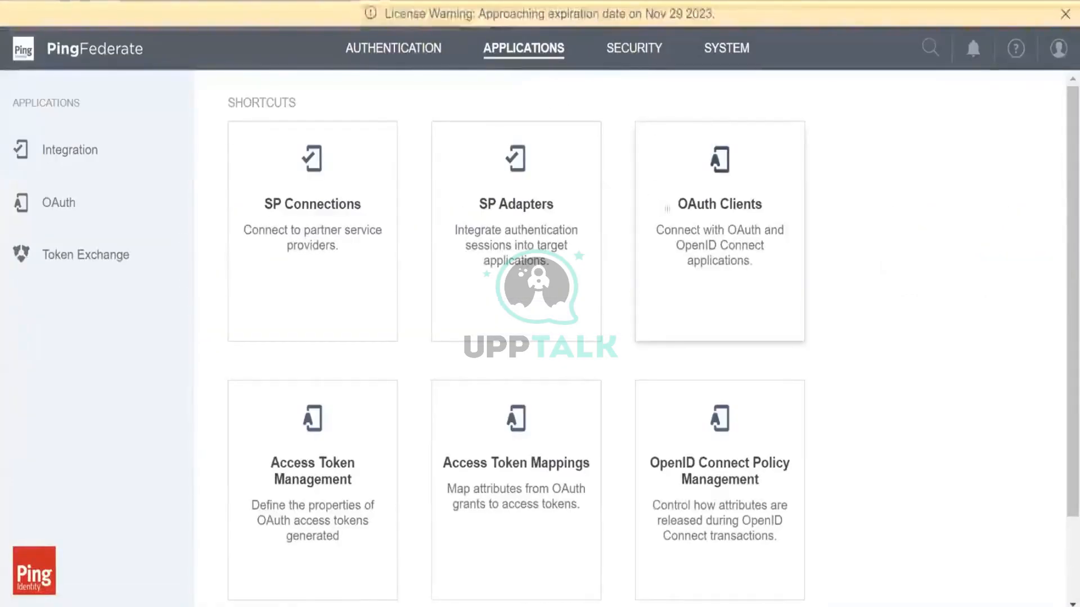
pyautogui.click(668, 210)
pyautogui.click(270, 294)
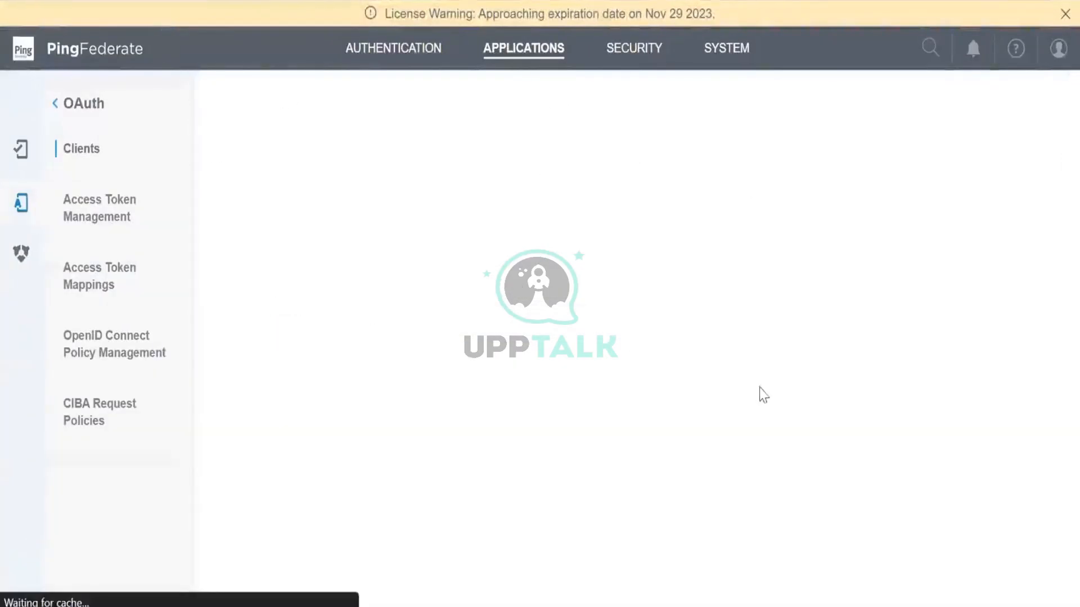
pyautogui.scroll(-8, 764, 388)
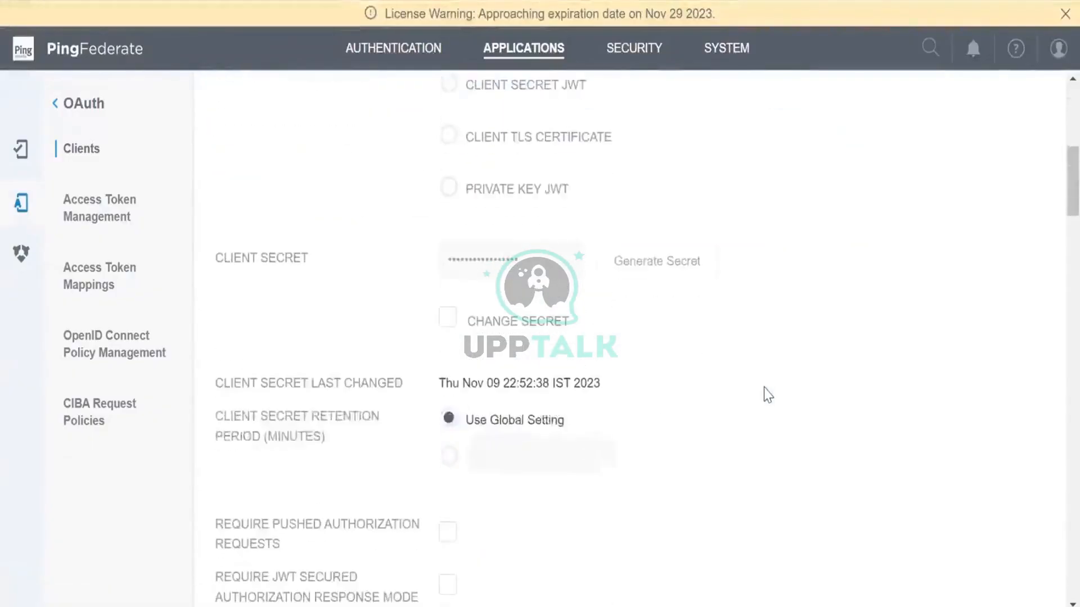
pyautogui.scroll(6, 769, 394)
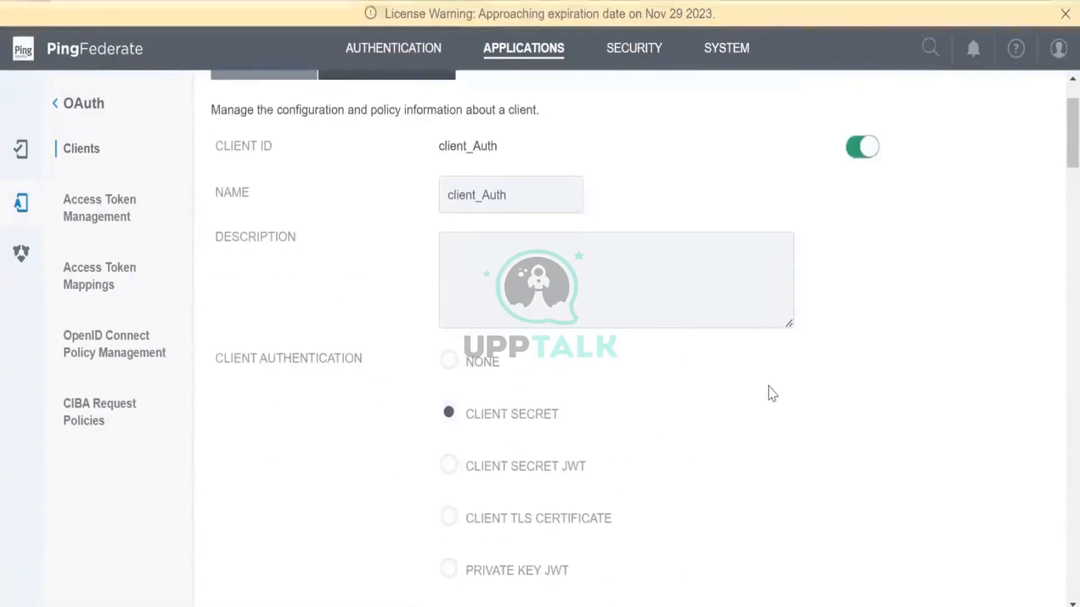
pyautogui.scroll(2, 769, 387)
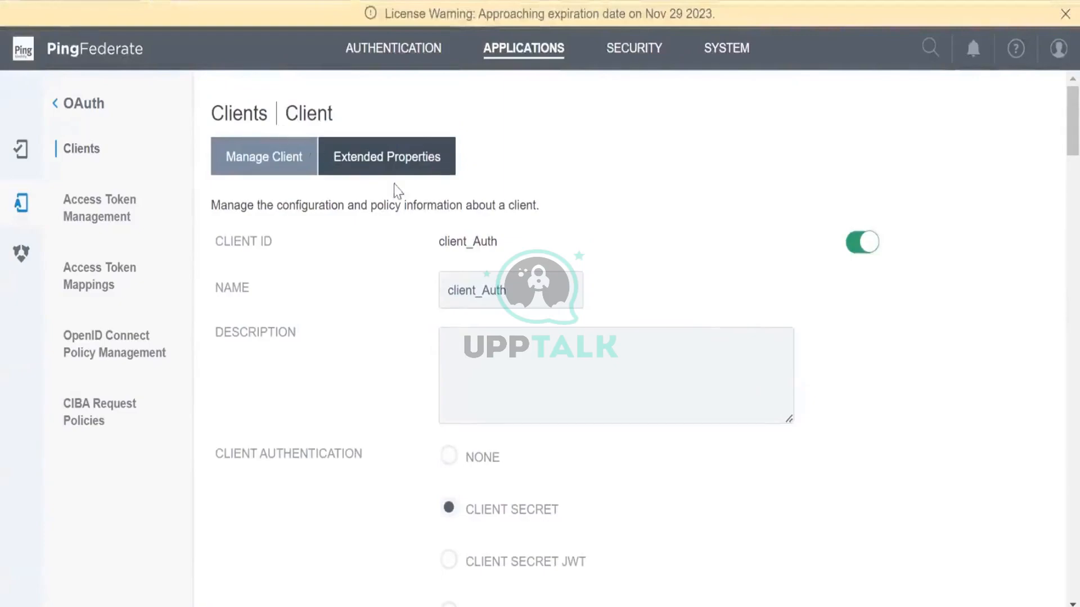
pyautogui.click(403, 163)
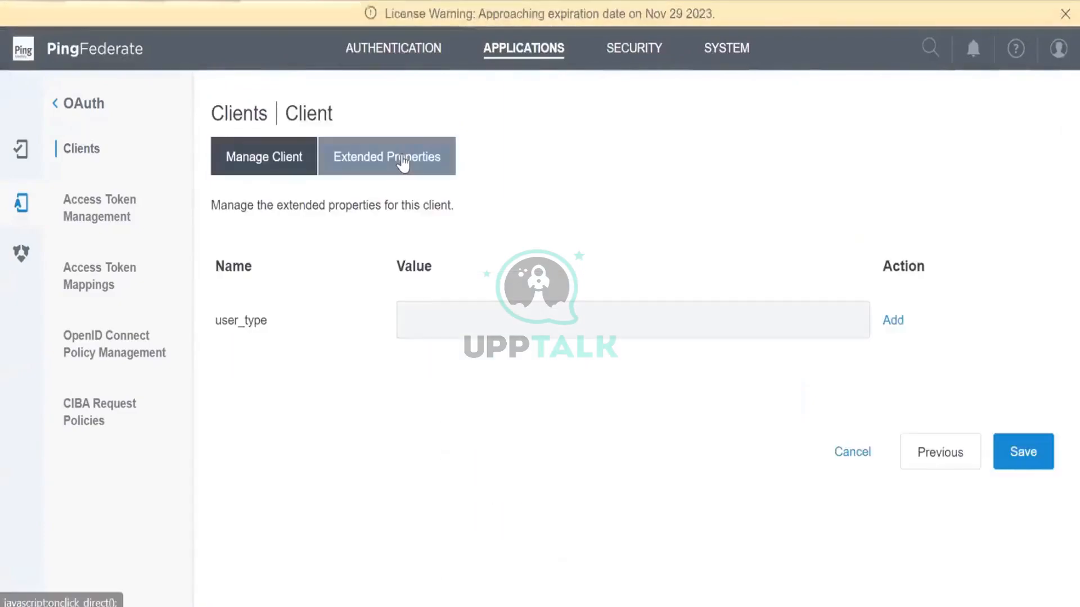
pyautogui.click(561, 325)
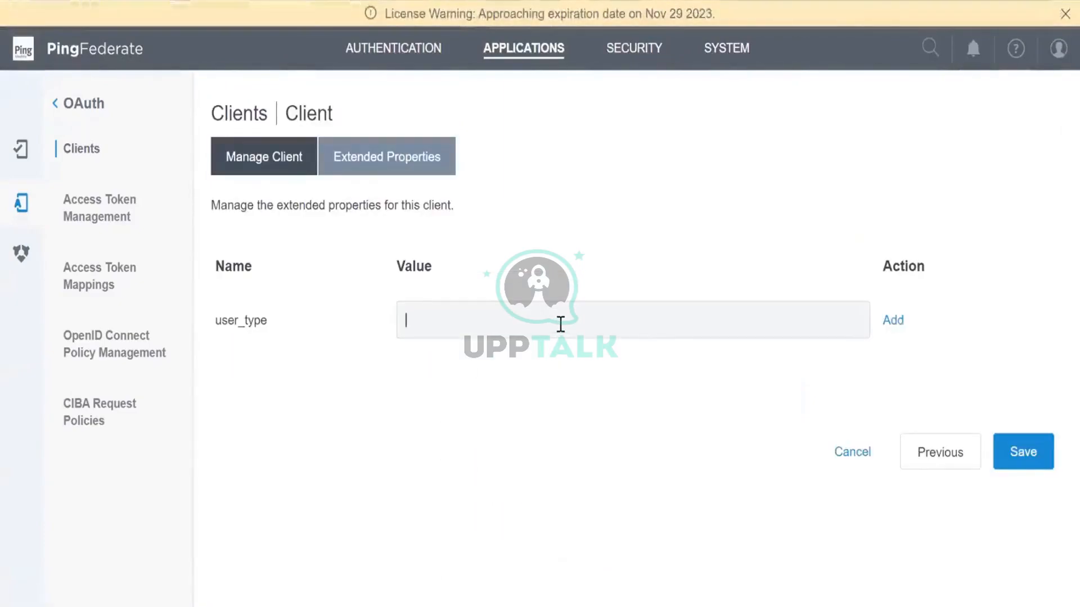
pyautogui.write('admin')
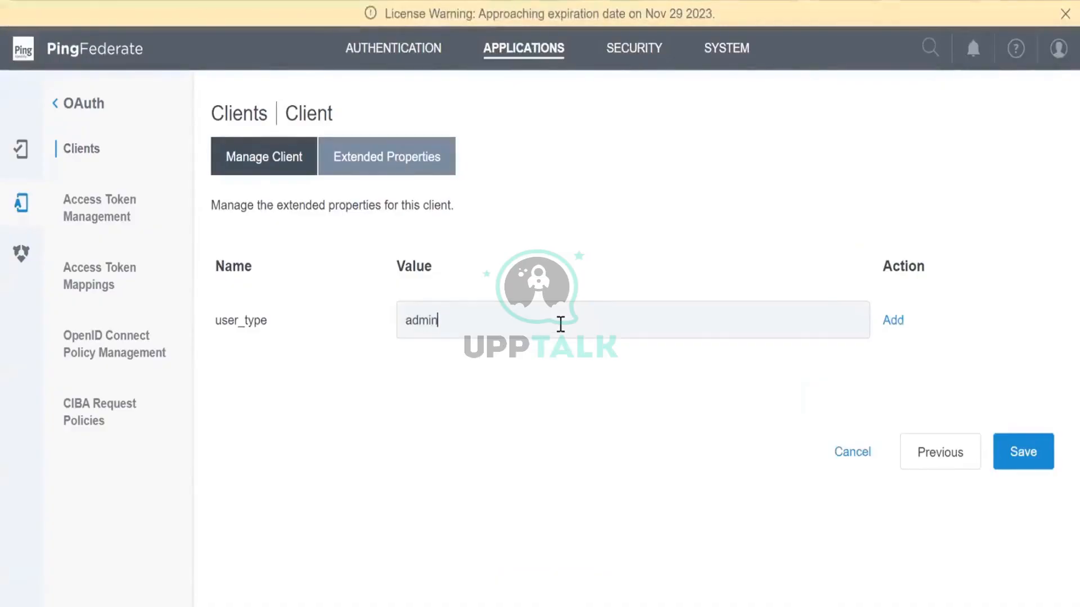
pyautogui.click(894, 322)
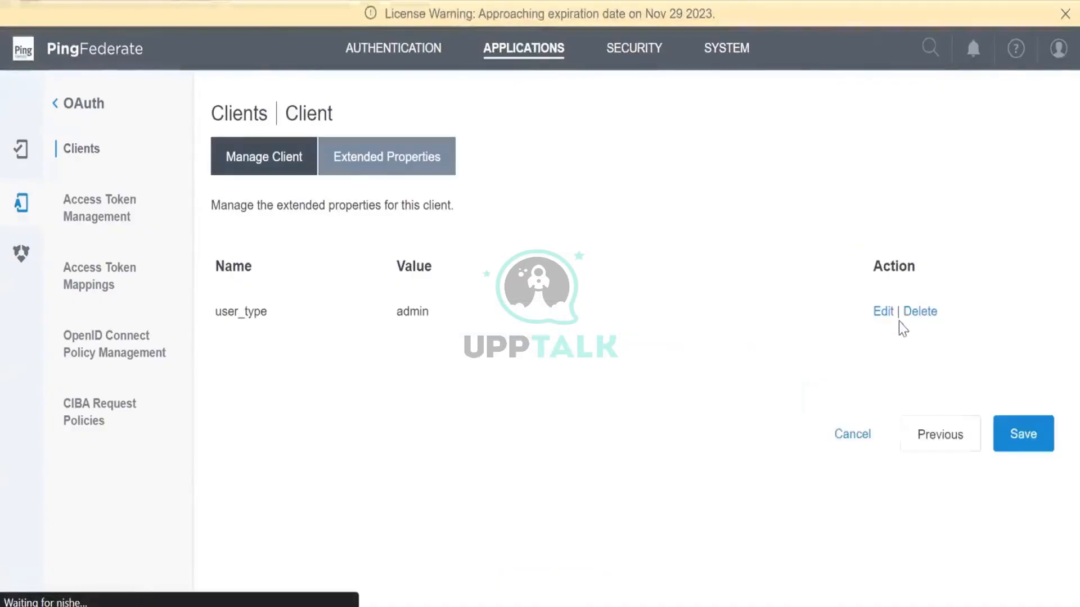
pyautogui.click(1022, 434)
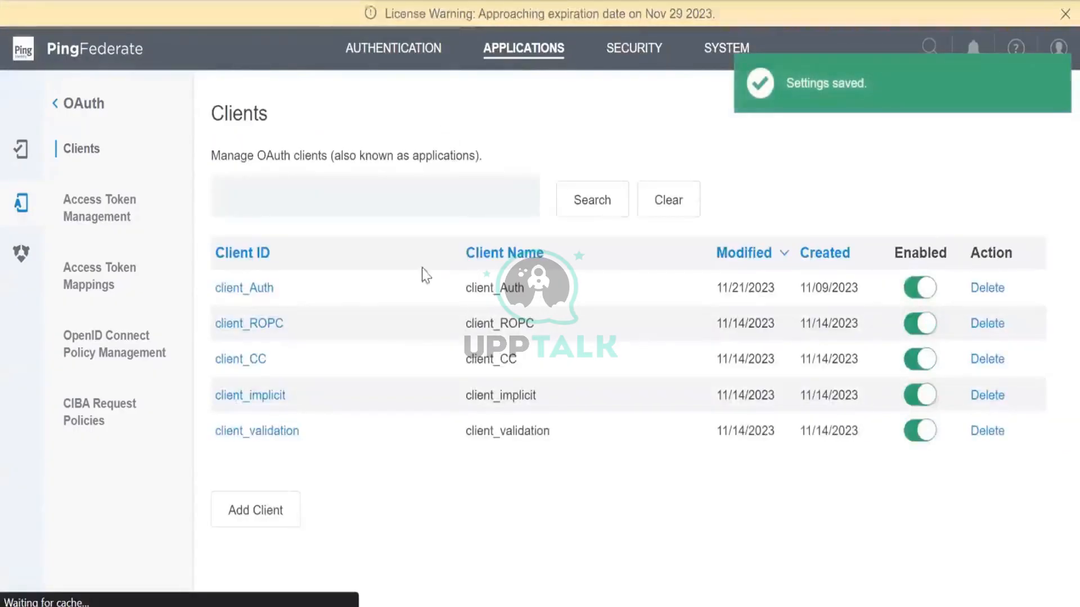
# - Set client_implicit's user_type extended property to tester and save the client
pyautogui.click(250, 395)
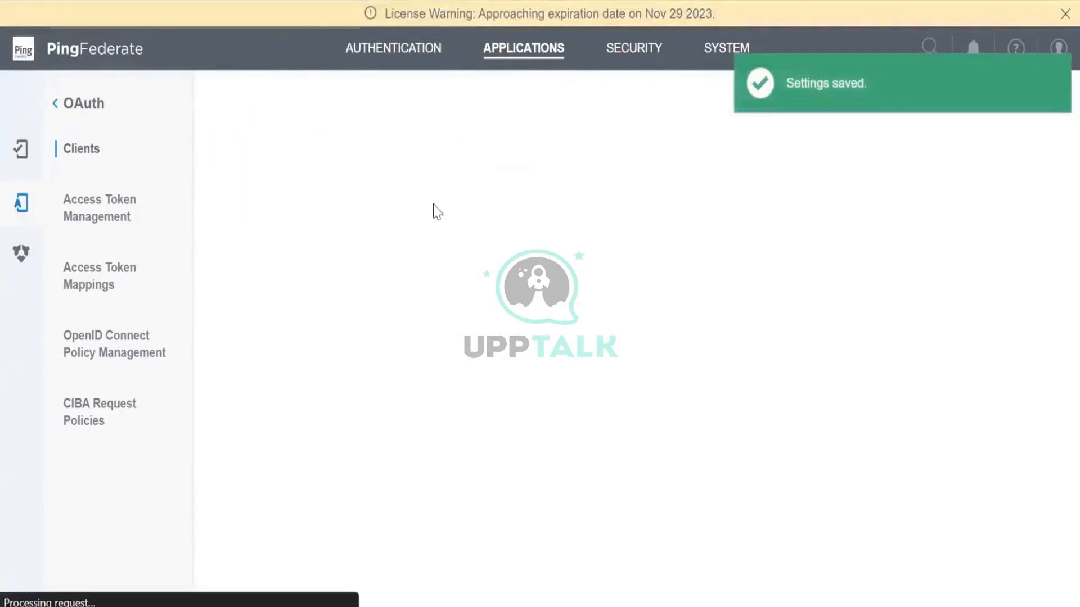
pyautogui.click(391, 163)
pyautogui.click(448, 320)
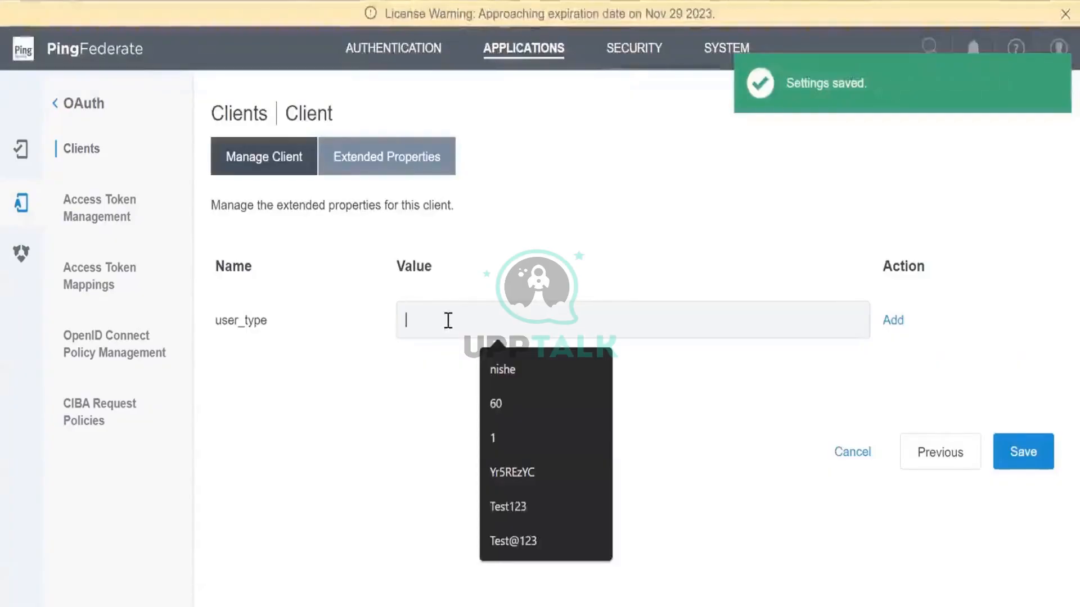
pyautogui.write('tester')
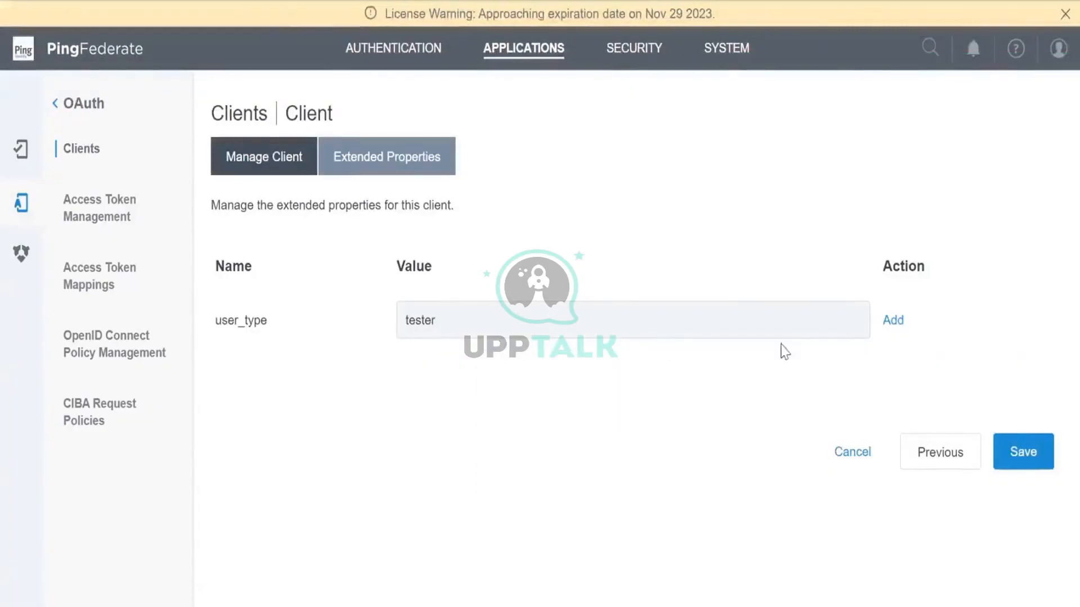
pyautogui.click(898, 328)
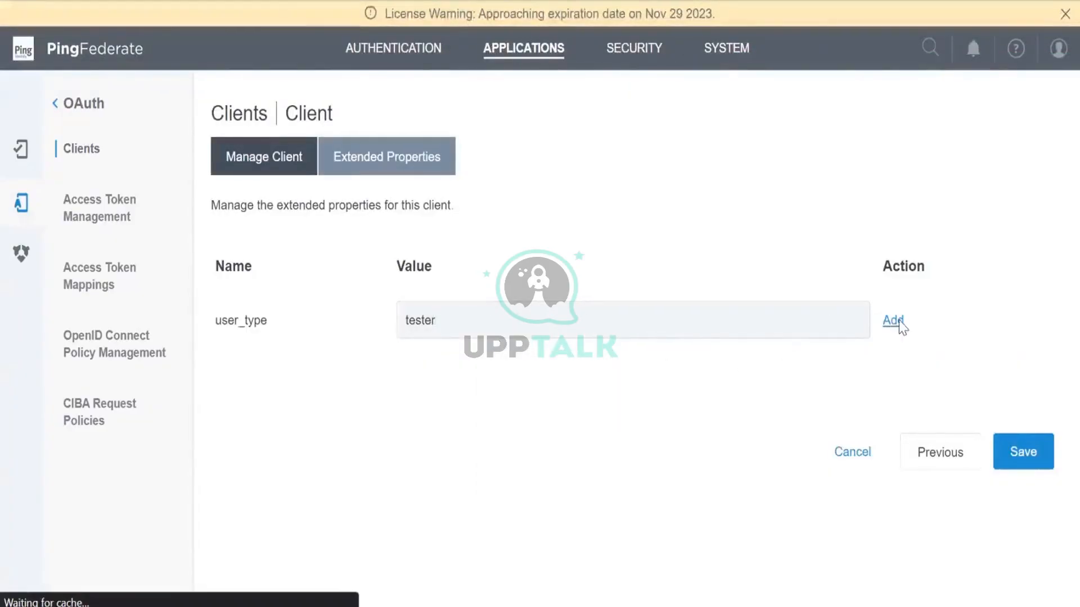
pyautogui.click(1024, 435)
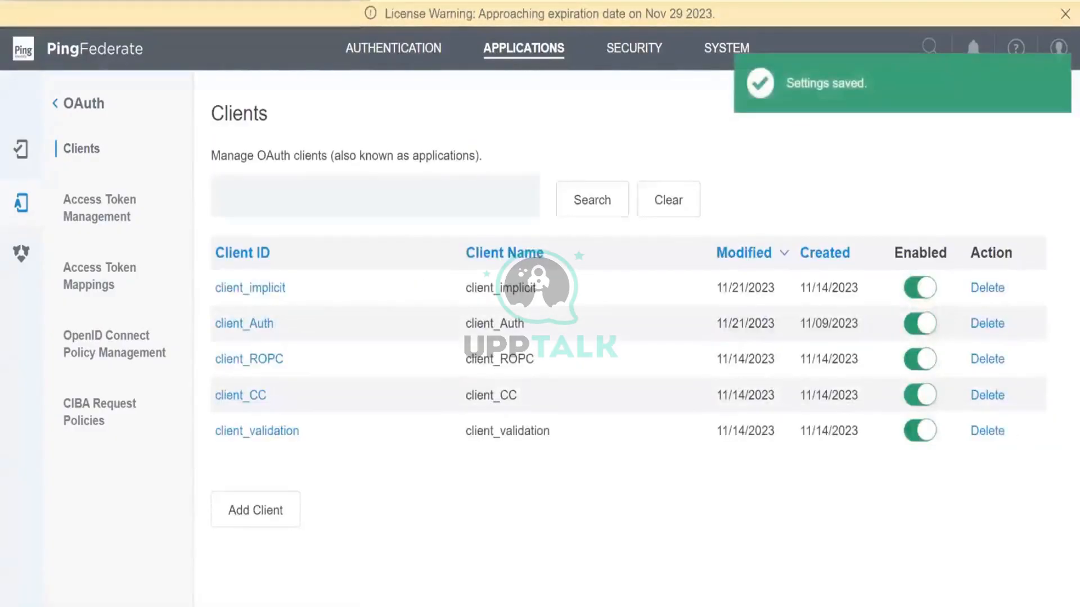
pyautogui.click(356, 52)
# - Create an Extended Property Authentication Selector instance with name and ID ExtPropSelector
pyautogui.click(555, 465)
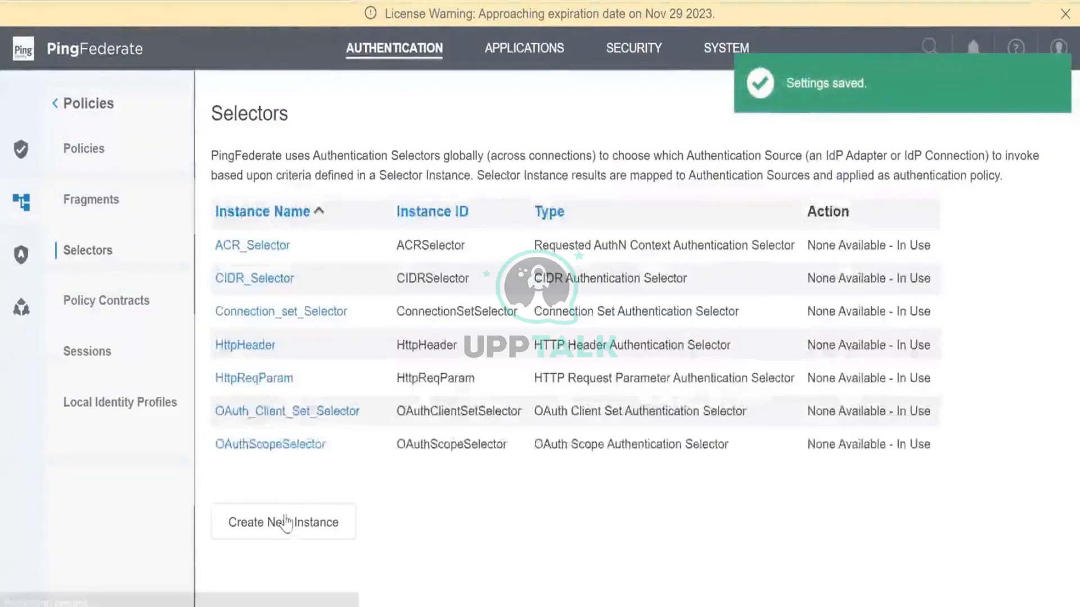
pyautogui.click(283, 520)
pyautogui.click(474, 374)
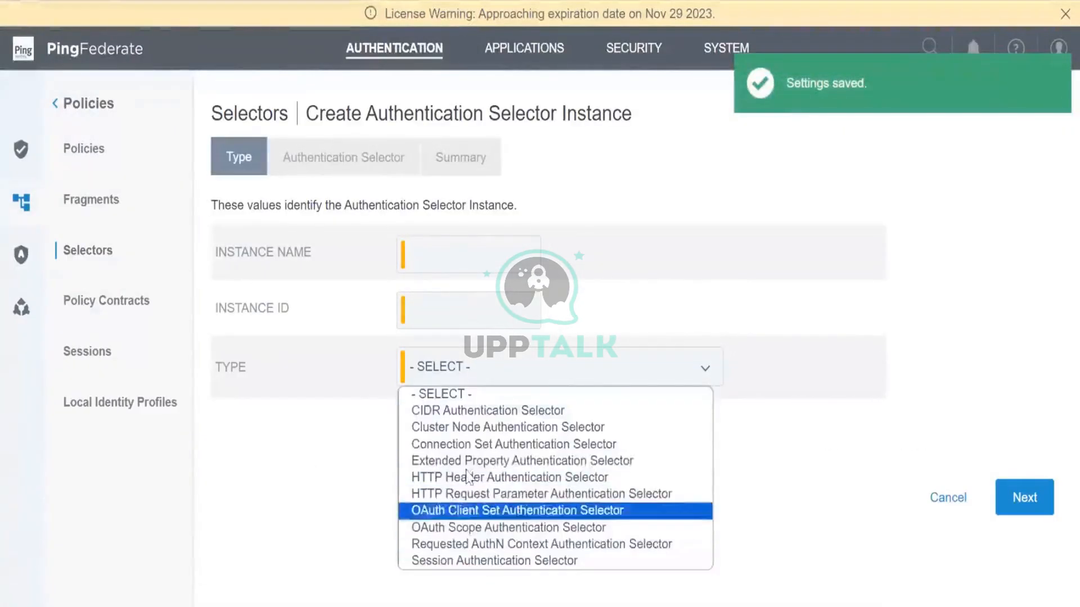
pyautogui.click(462, 462)
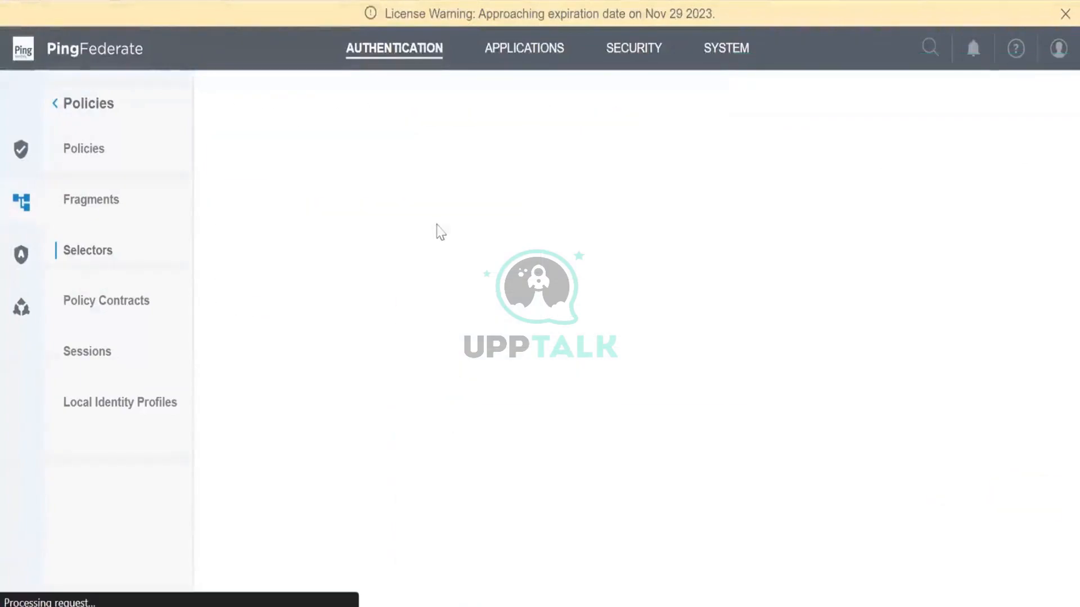
pyautogui.click(444, 252)
pyautogui.write('EX')
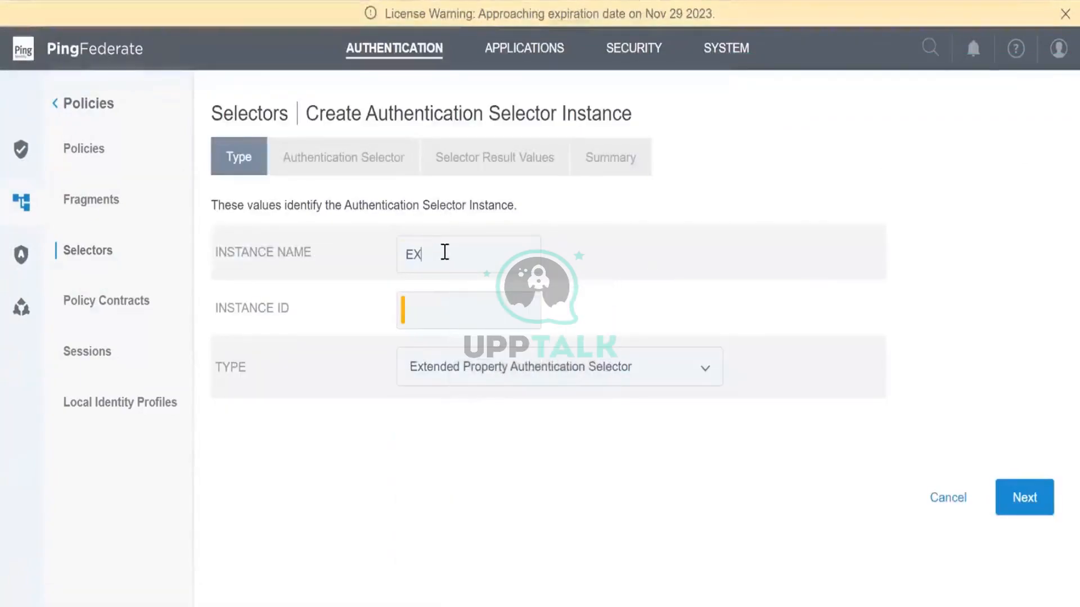
pyautogui.write('tPropSelector')
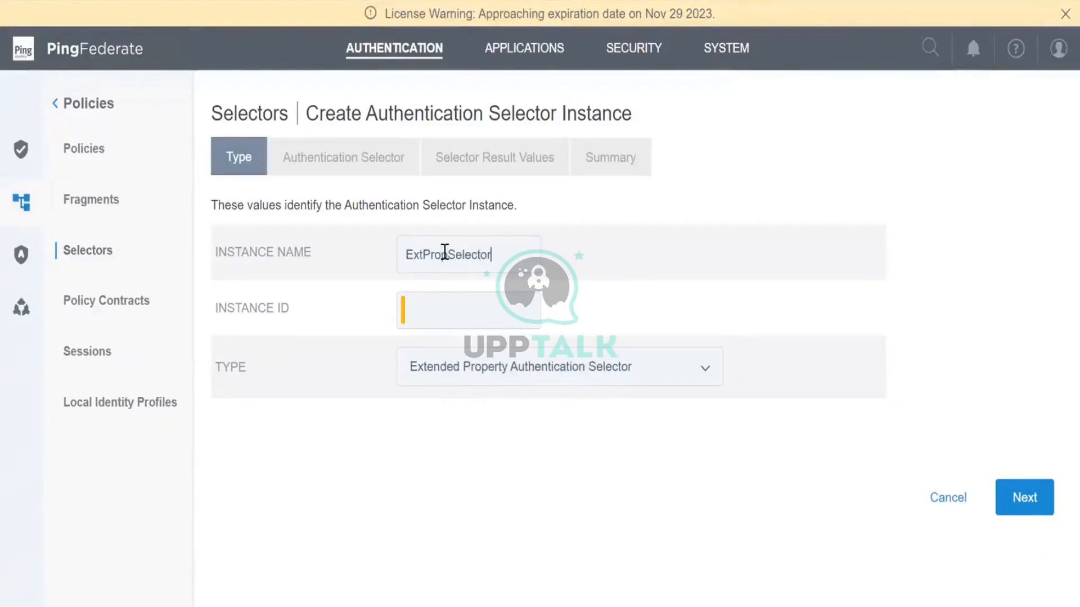
pyautogui.doubleClick(445, 252)
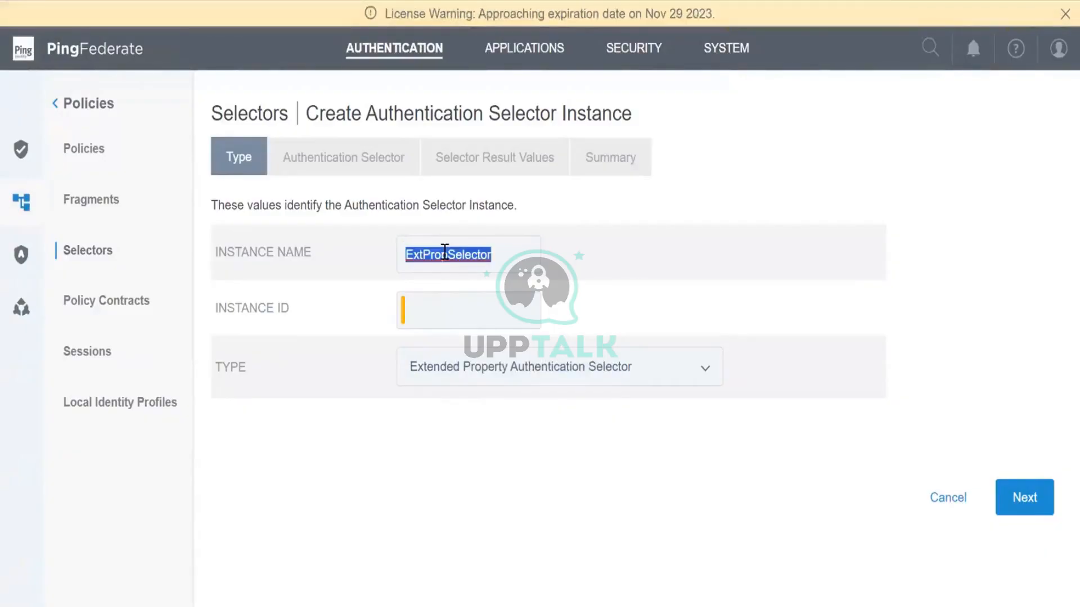
pyautogui.click(449, 311)
pyautogui.write('ExtPropSelector')
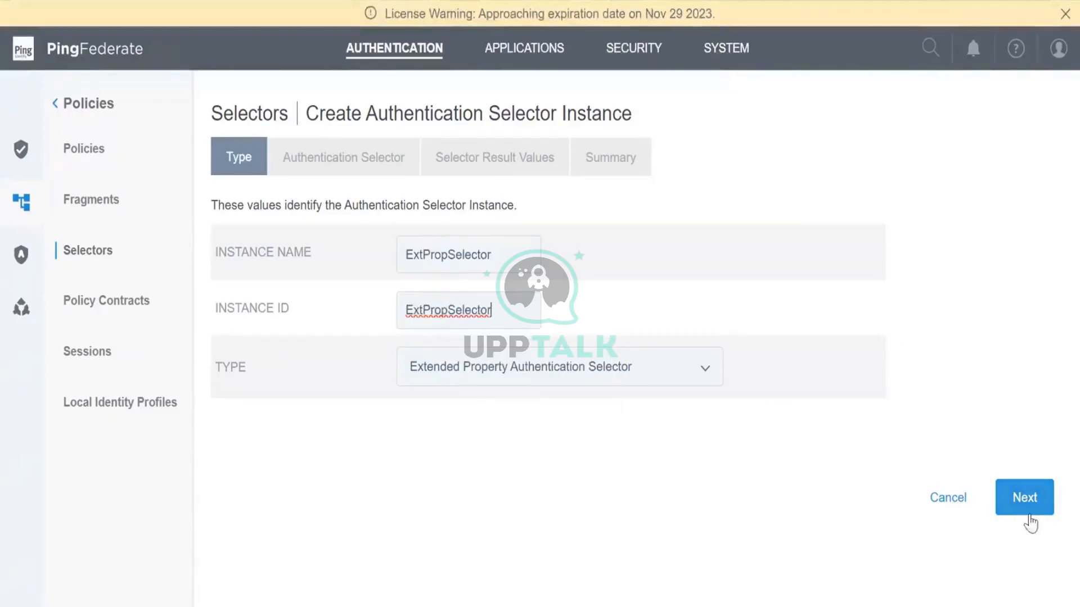
pyautogui.click(1021, 507)
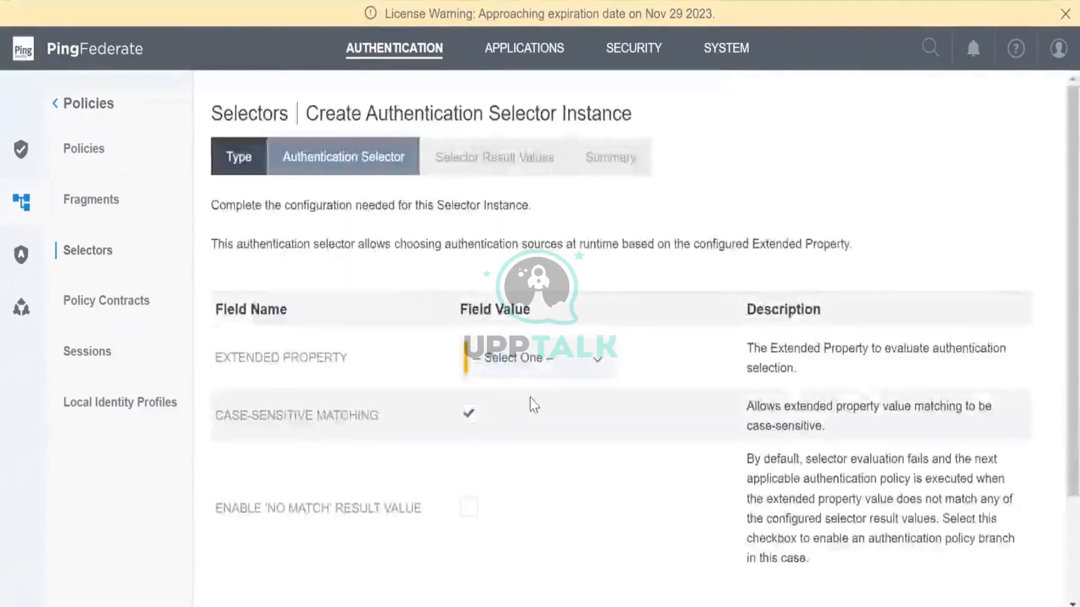
# - Choose user_type as the extended property the selector evaluates
pyautogui.scroll(-1, 533, 405)
pyautogui.scroll(-1, 533, 405)
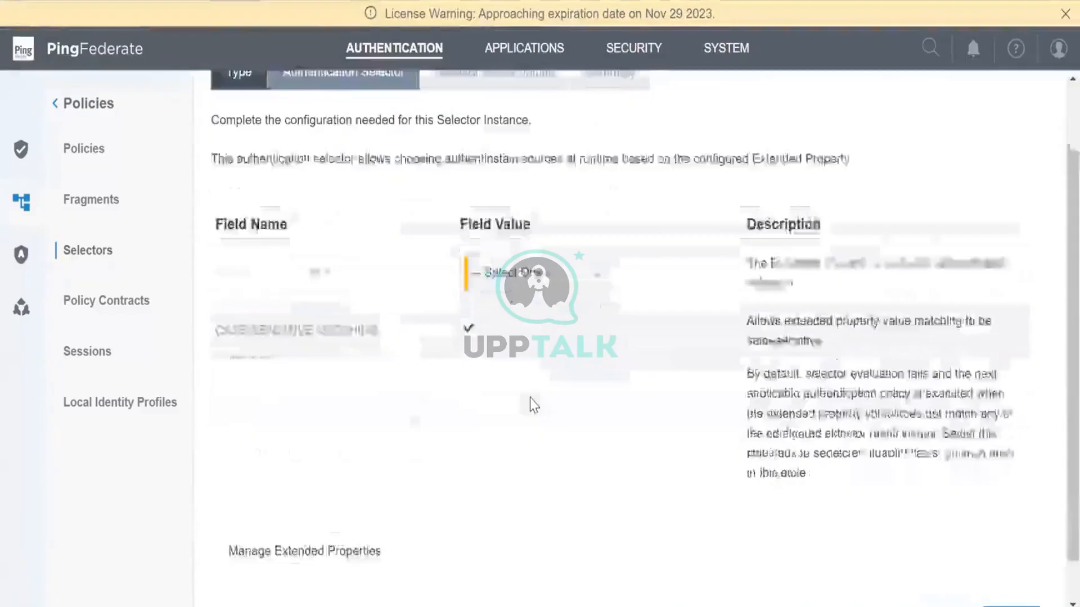
pyautogui.scroll(-1, 533, 405)
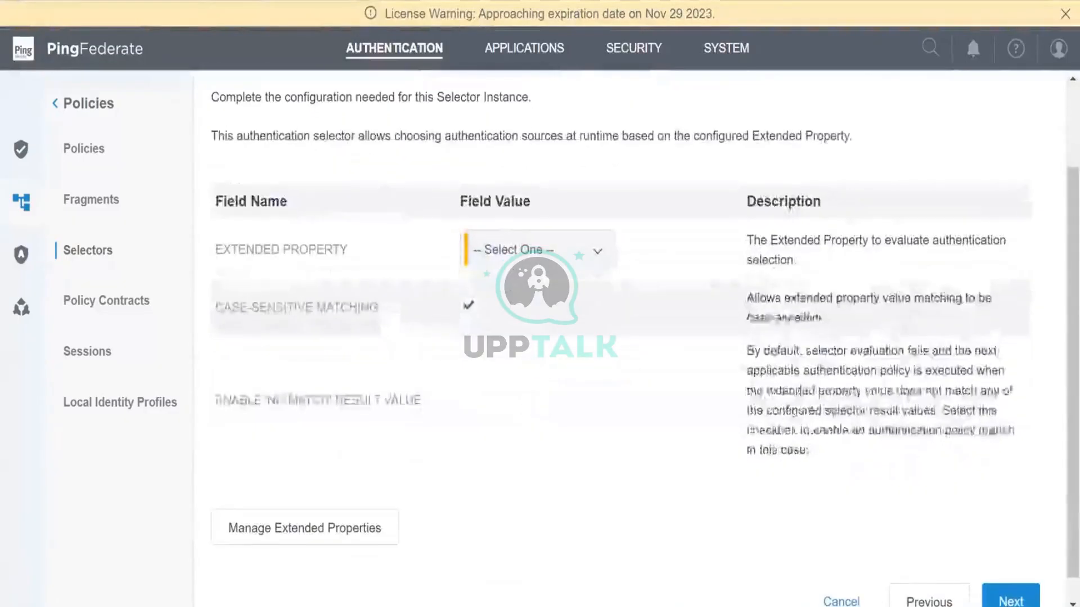
pyautogui.click(527, 262)
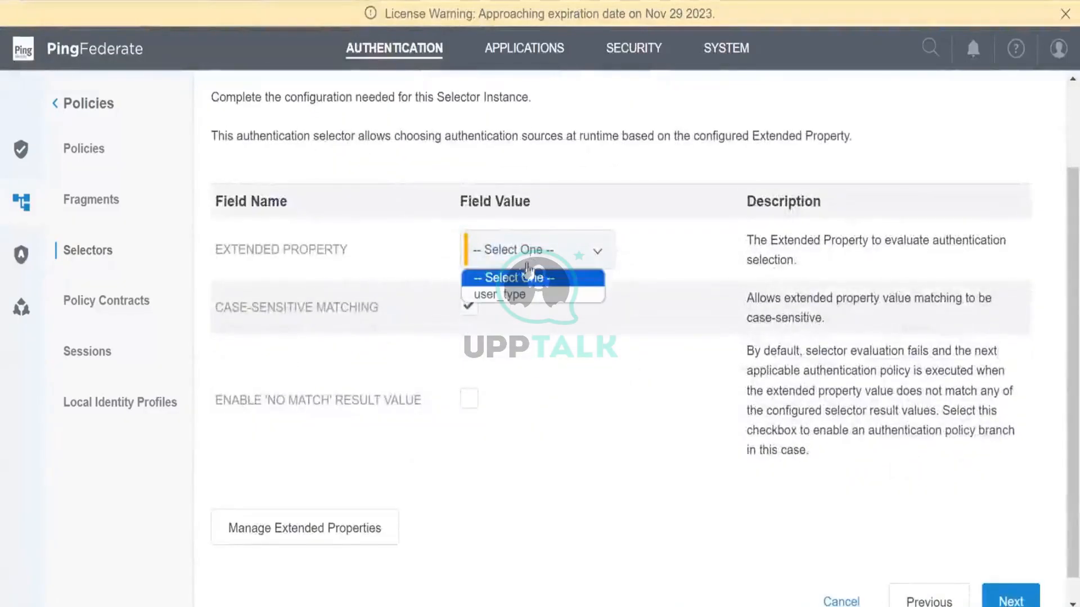
pyautogui.click(523, 296)
pyautogui.scroll(-1, 486, 505)
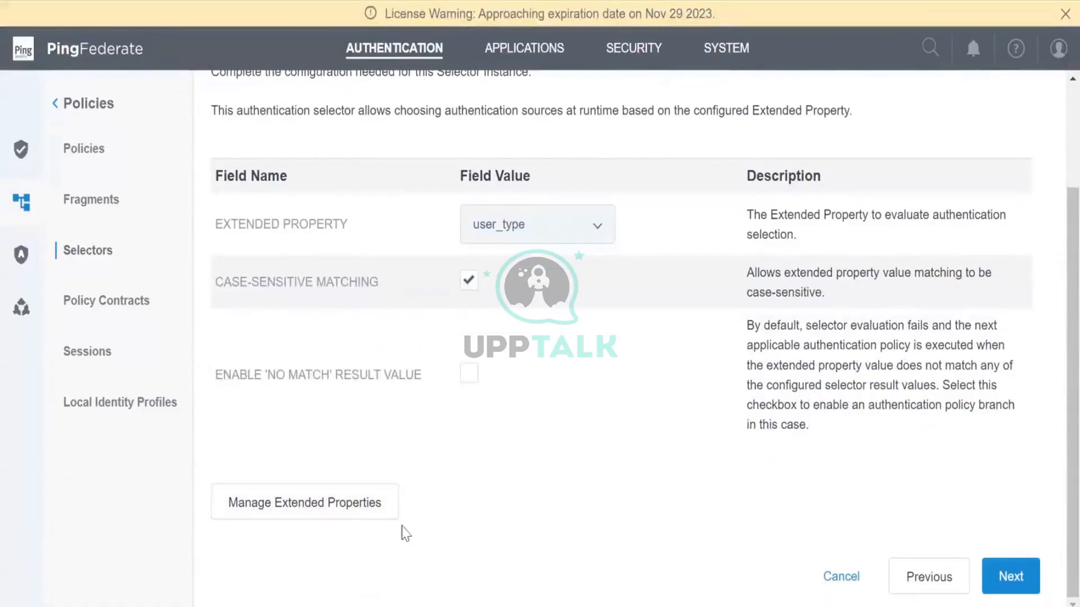
pyautogui.click(1001, 585)
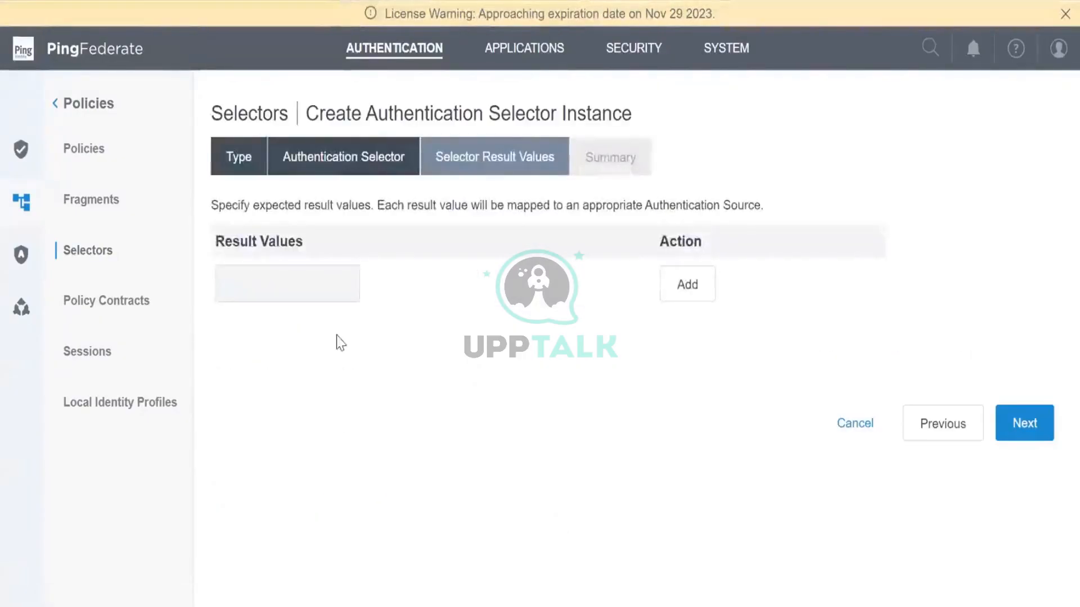
# - Add admin and tester as ExtPropSelector's result values
pyautogui.click(313, 283)
pyautogui.write('admin')
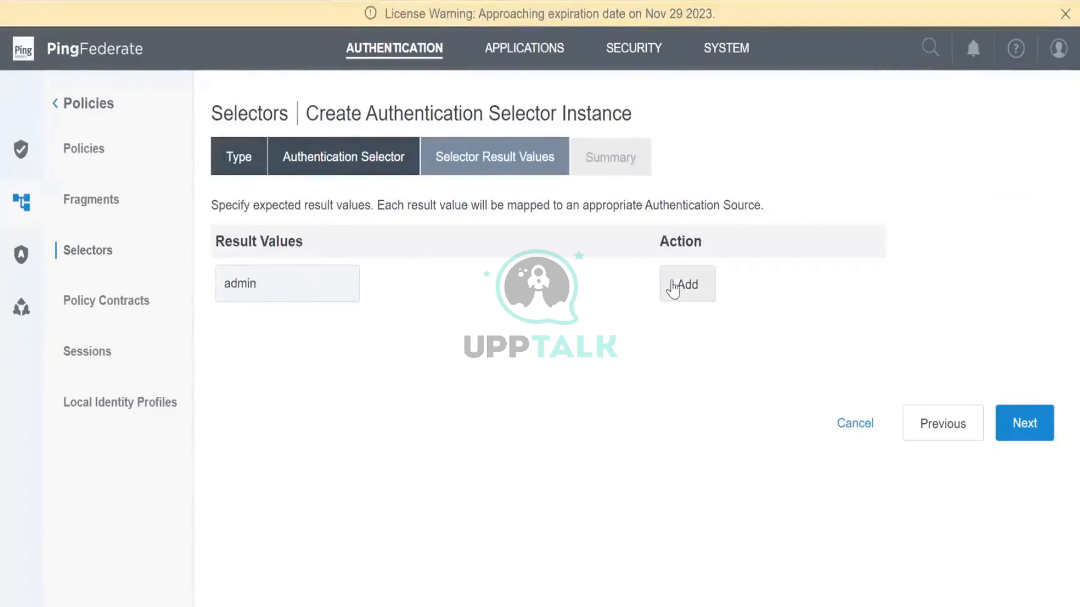
pyautogui.click(673, 289)
pyautogui.click(289, 330)
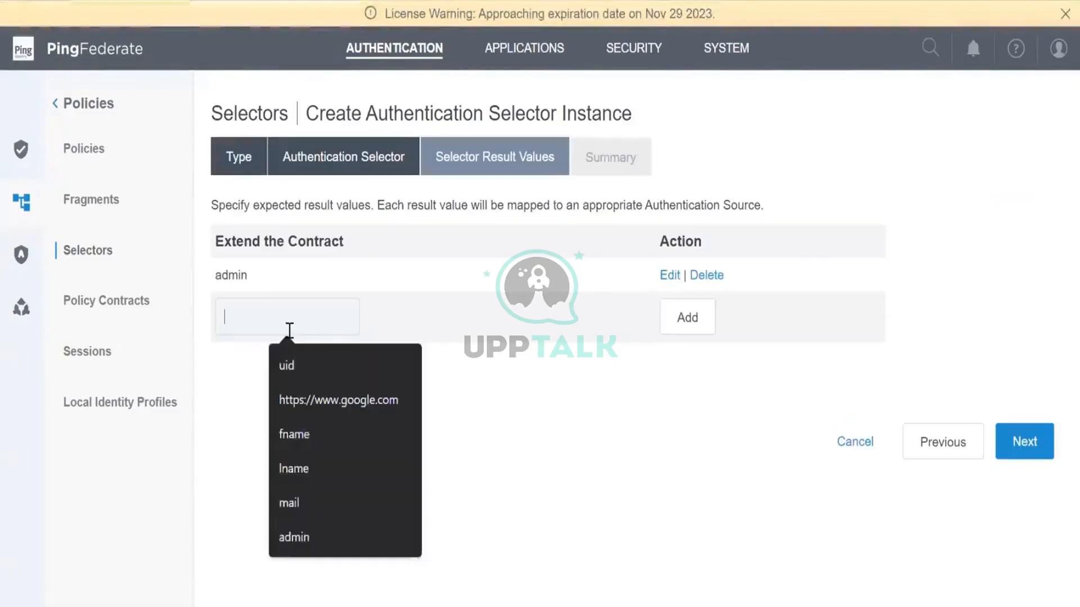
pyautogui.write('tester')
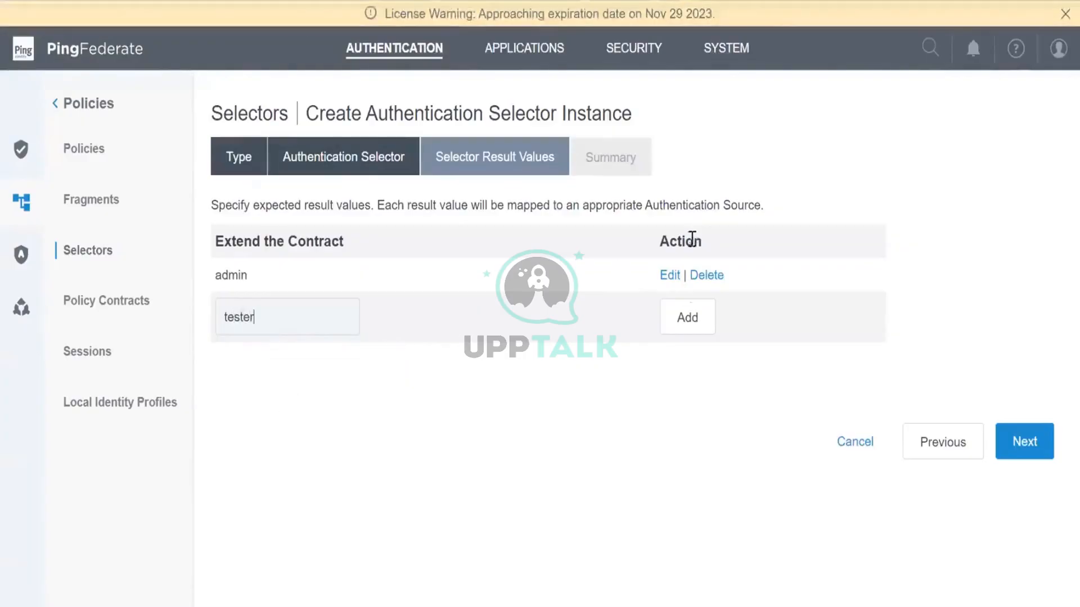
pyautogui.click(685, 322)
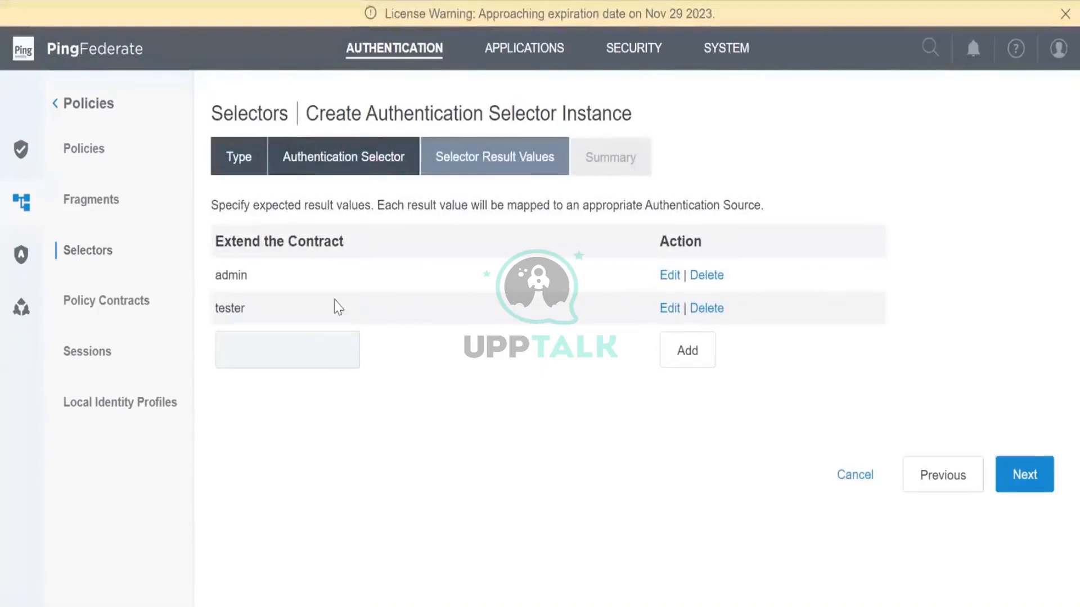
pyautogui.doubleClick(240, 273)
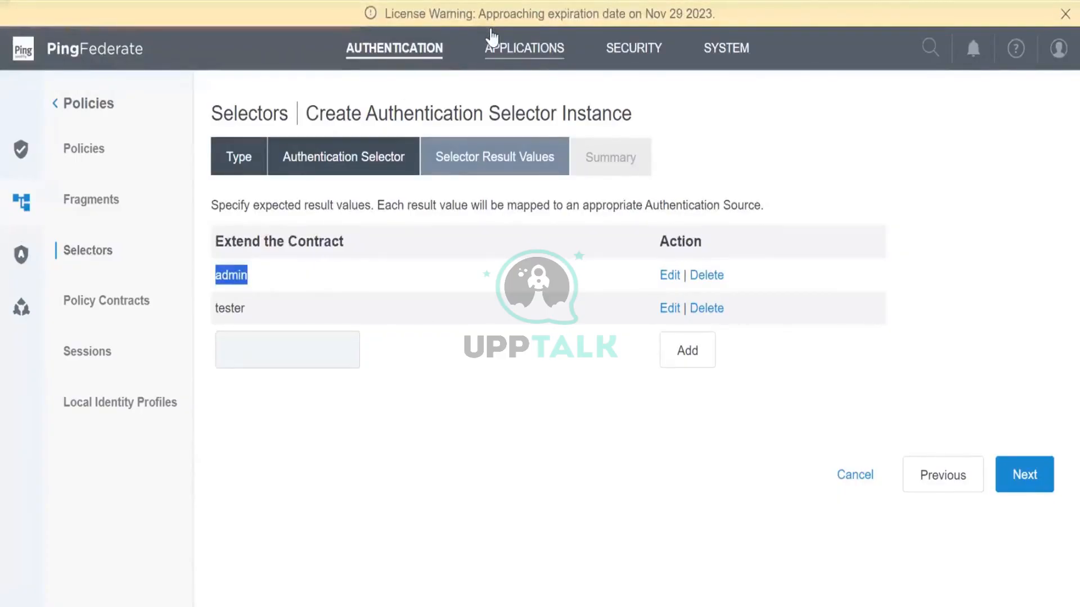
# - Review the ExtPropSelector summary and save the selector
pyautogui.click(1031, 480)
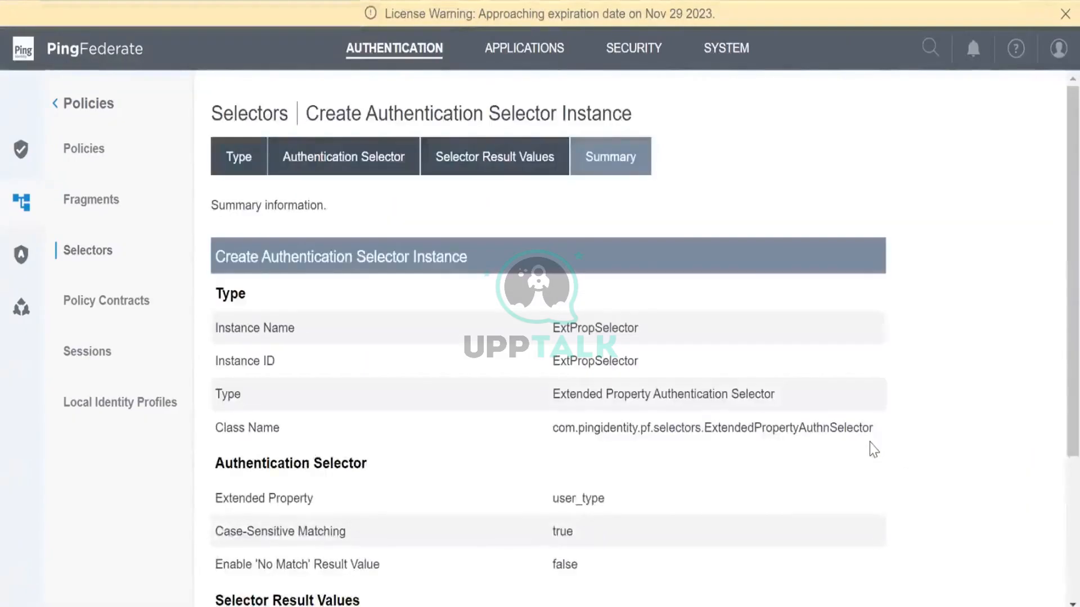
pyautogui.scroll(-3, 869, 443)
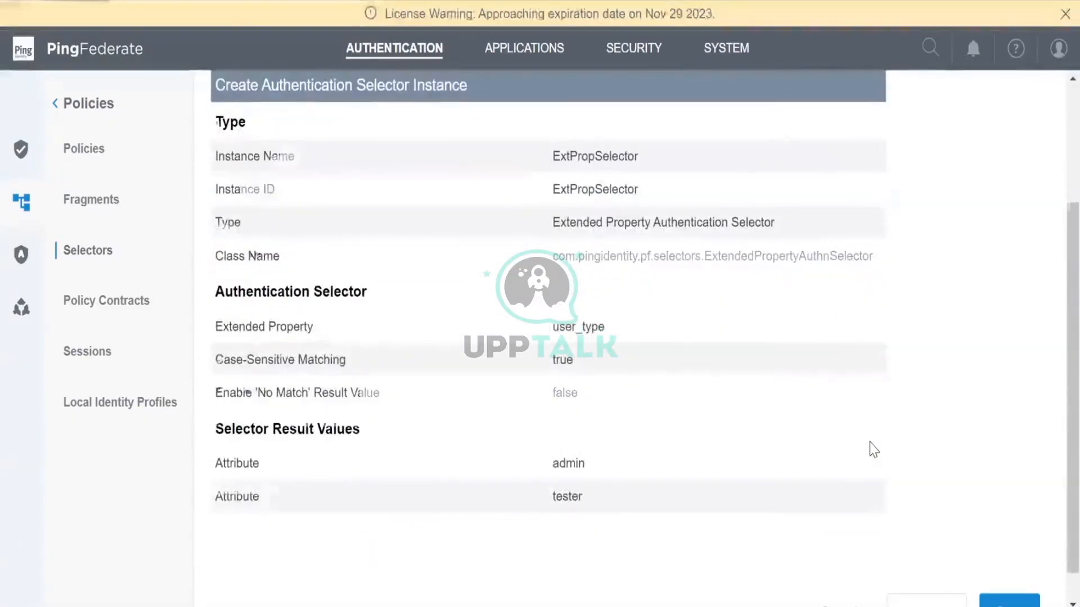
pyautogui.scroll(-1, 877, 458)
pyautogui.click(992, 578)
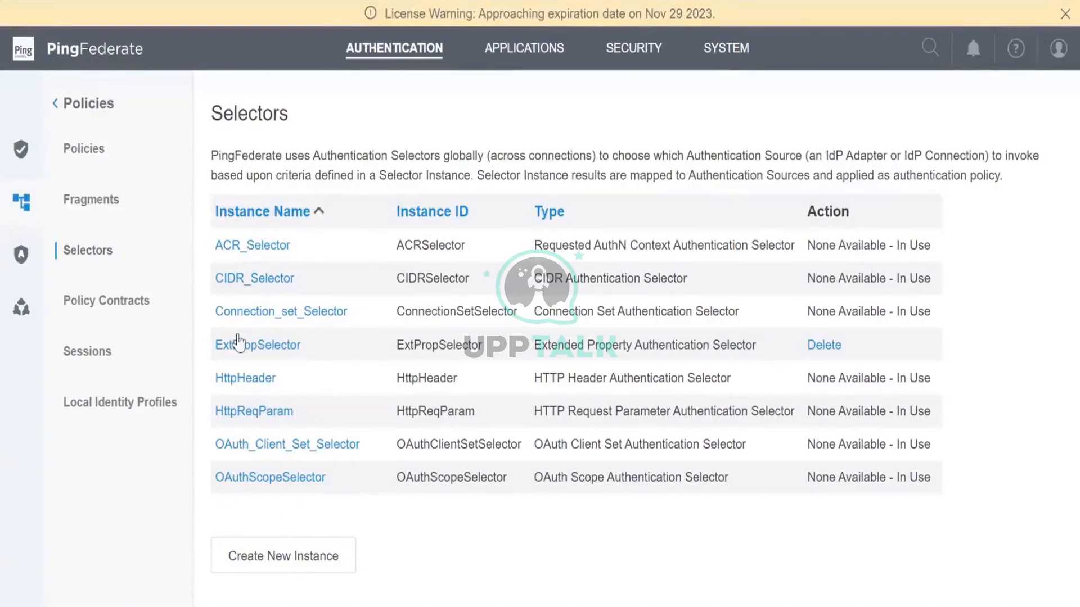
# - Add a new authentication policy named starting with 'ExtPropPoli'
pyautogui.click(89, 162)
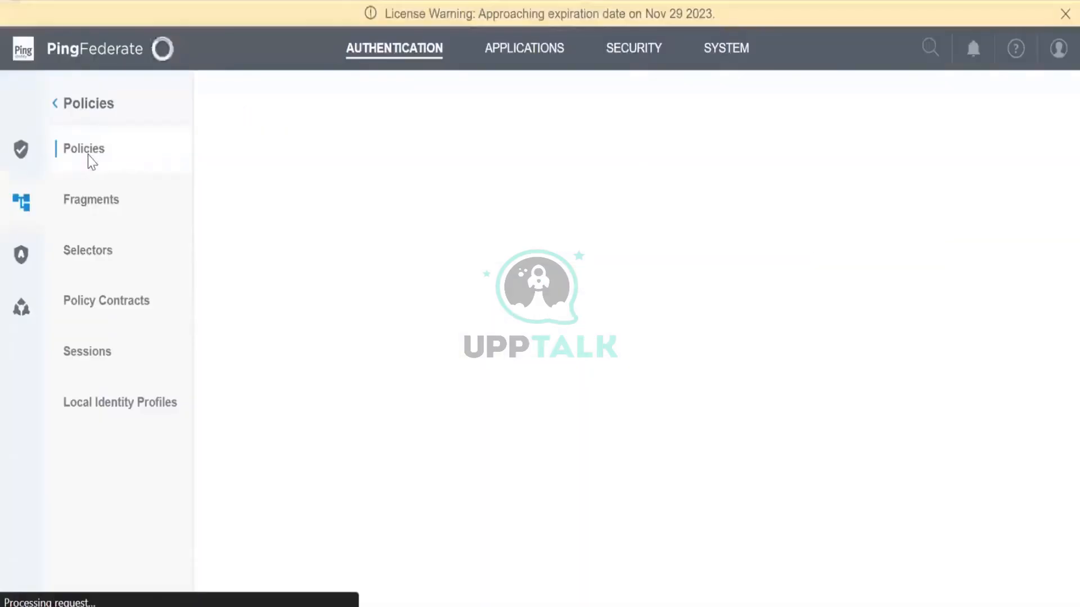
pyautogui.scroll(-6, 543, 324)
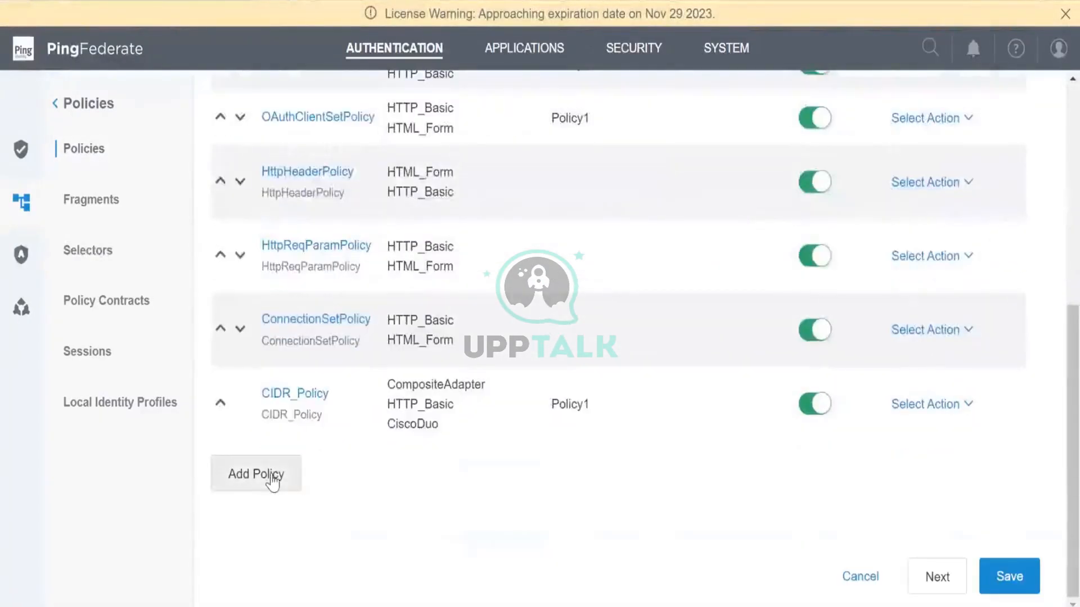
pyautogui.click(271, 479)
pyautogui.click(372, 245)
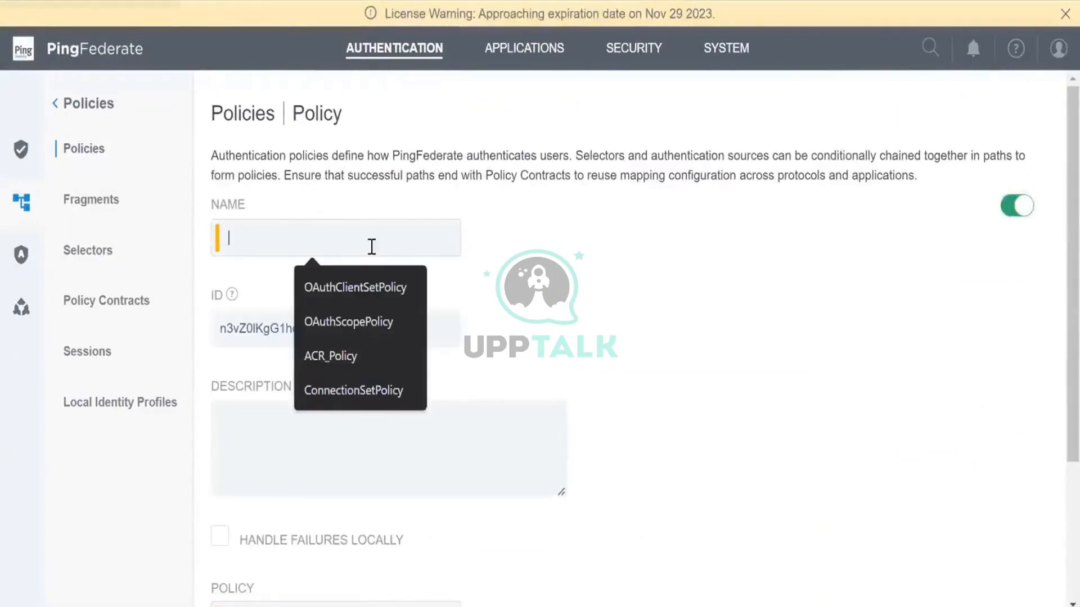
pyautogui.write('Ext')
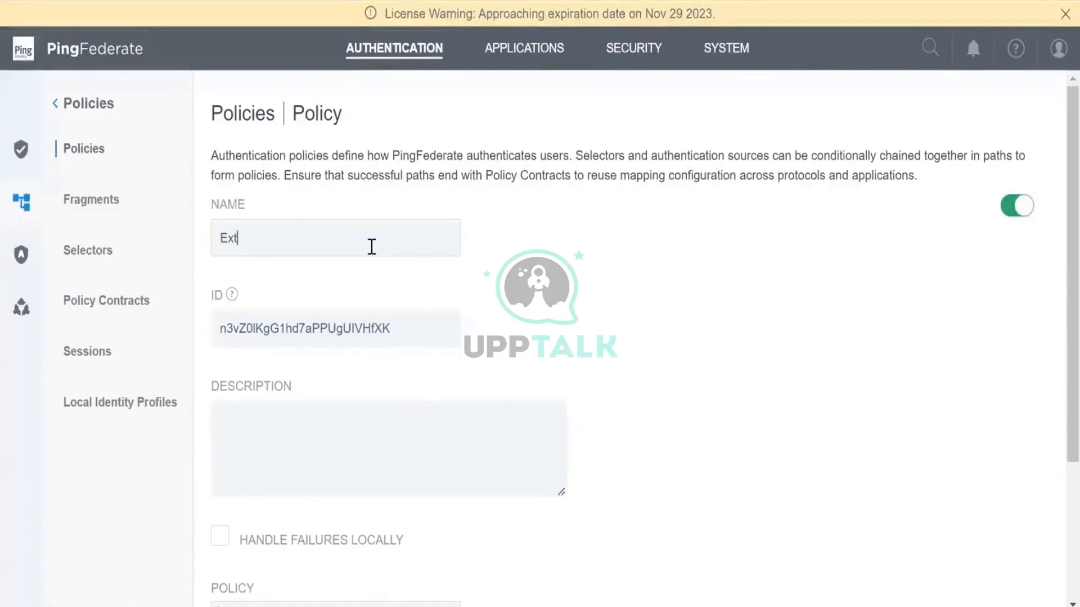
pyautogui.write('Prop')
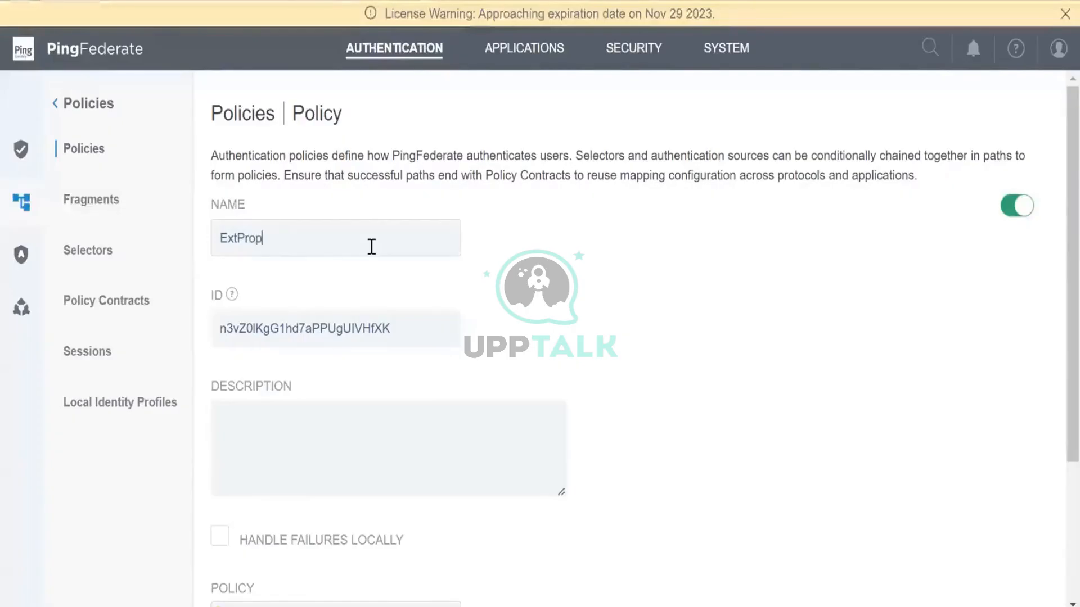
pyautogui.write('Policy')
# - Make ExtPropSelector the policy's first step
pyautogui.scroll(-3, 372, 246)
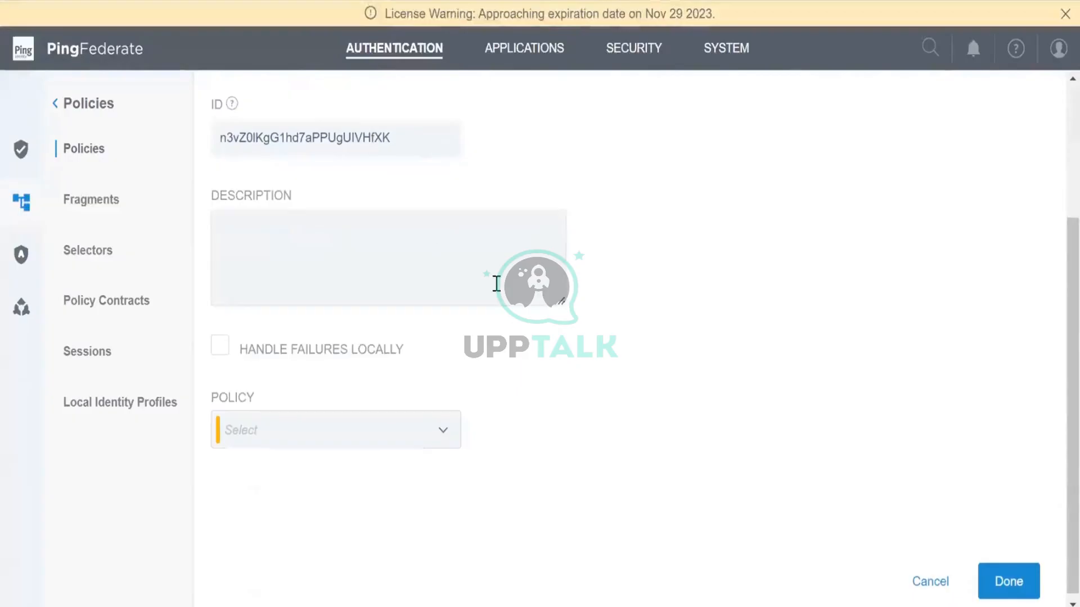
pyautogui.click(371, 439)
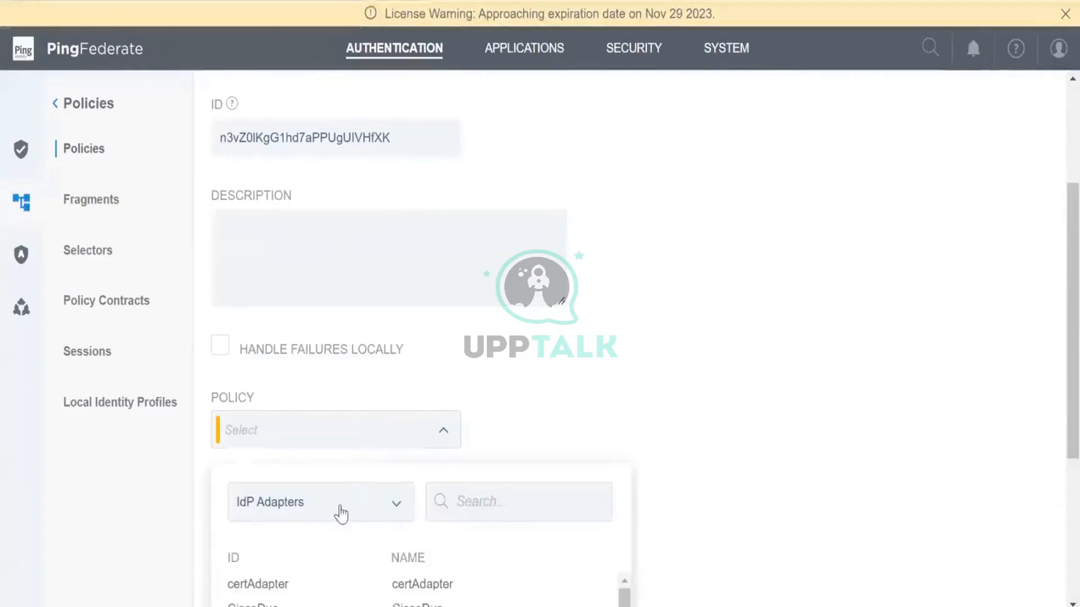
pyautogui.scroll(-3, 489, 461)
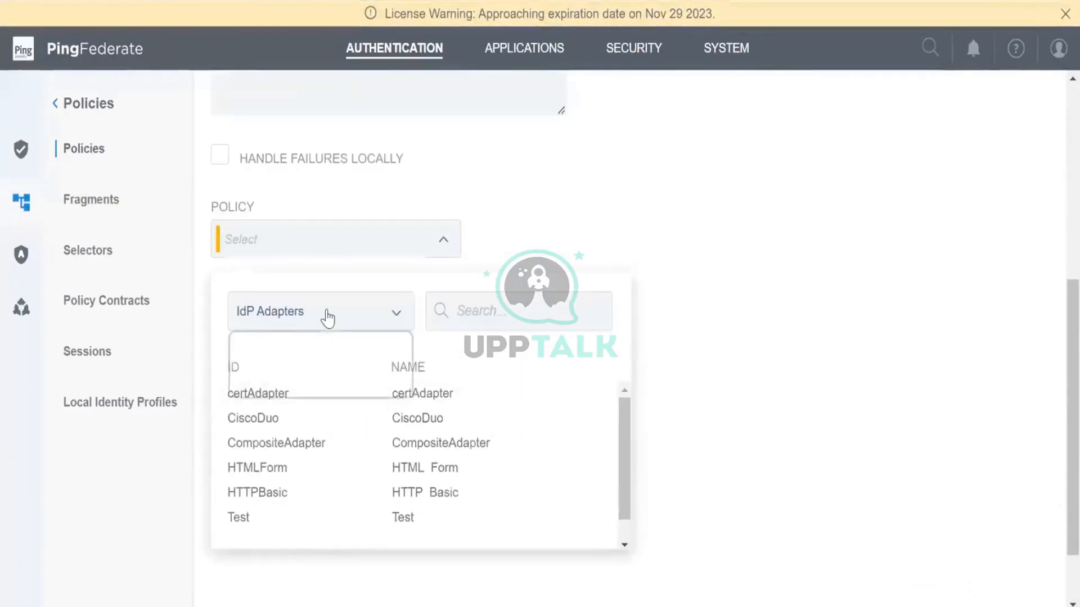
pyautogui.click(328, 313)
pyautogui.click(282, 373)
pyautogui.scroll(-2, 459, 309)
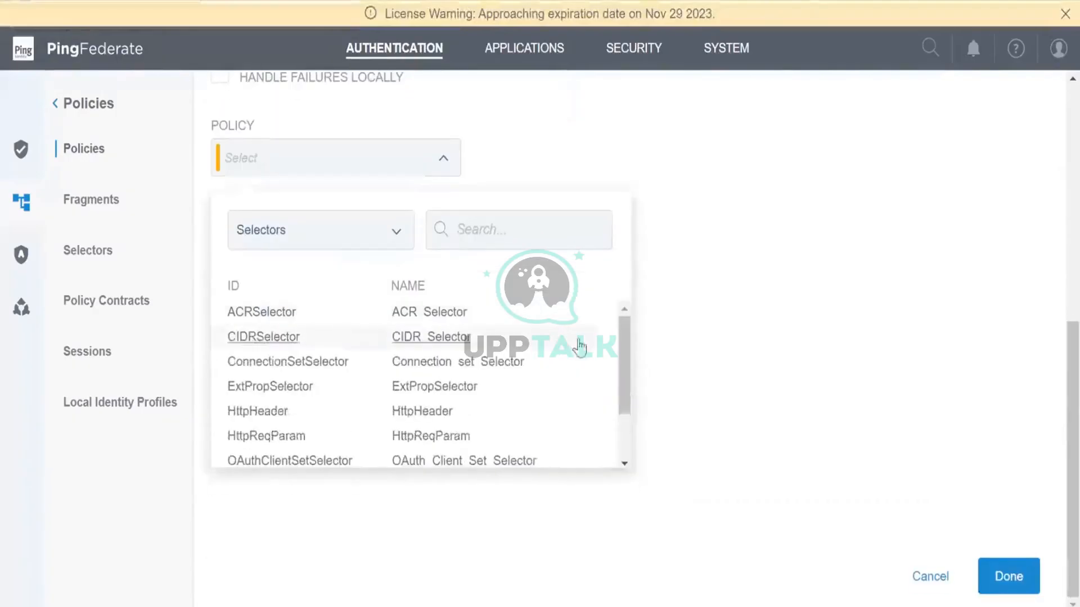
pyautogui.moveTo(621, 340); pyautogui.dragTo(626, 382)
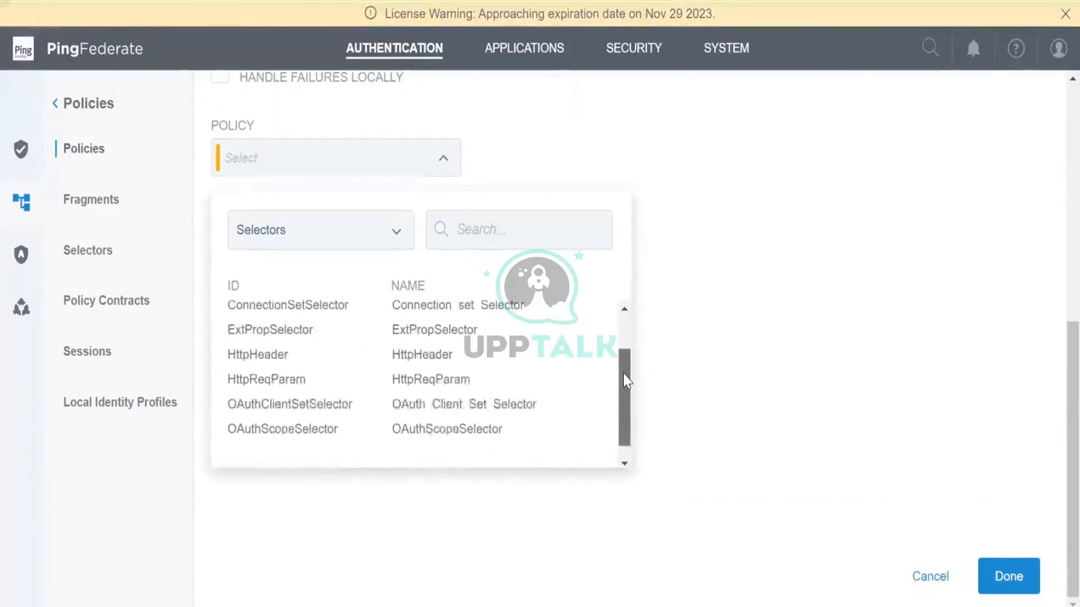
pyautogui.scroll(1, 289, 374)
pyautogui.click(288, 354)
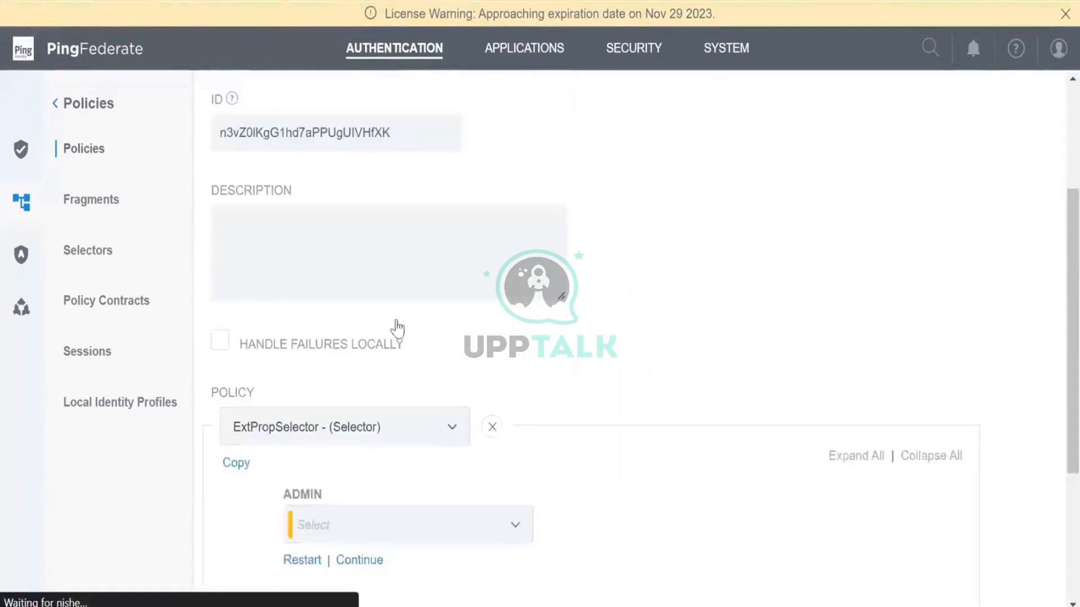
# - Route the ADMIN branch to HTTPBasic and the TESTER branch to HTMLForm
pyautogui.scroll(-3, 360, 360)
pyautogui.click(373, 346)
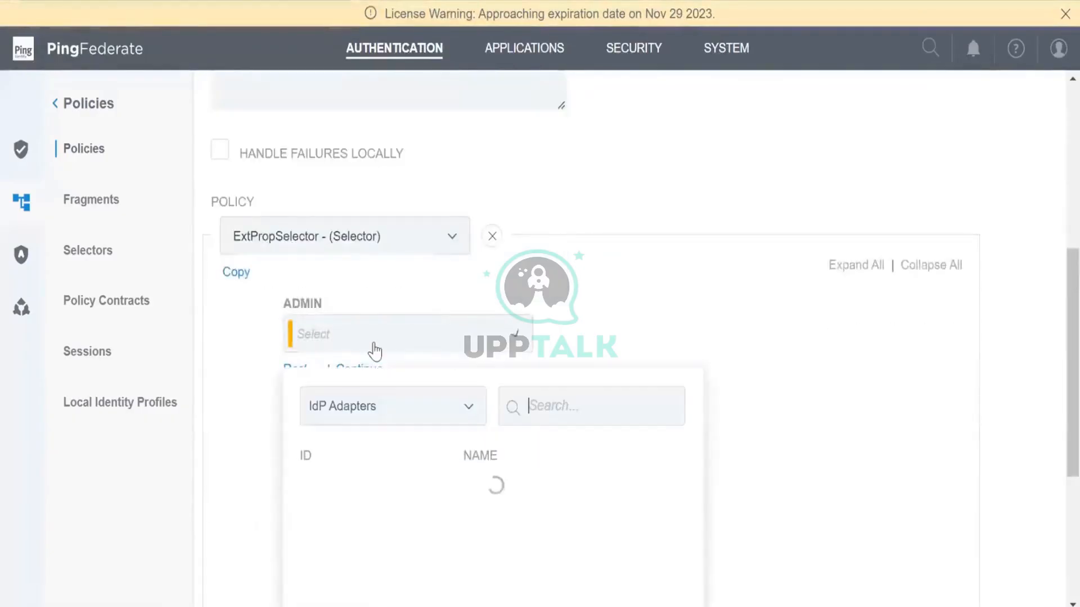
pyautogui.scroll(-3, 394, 377)
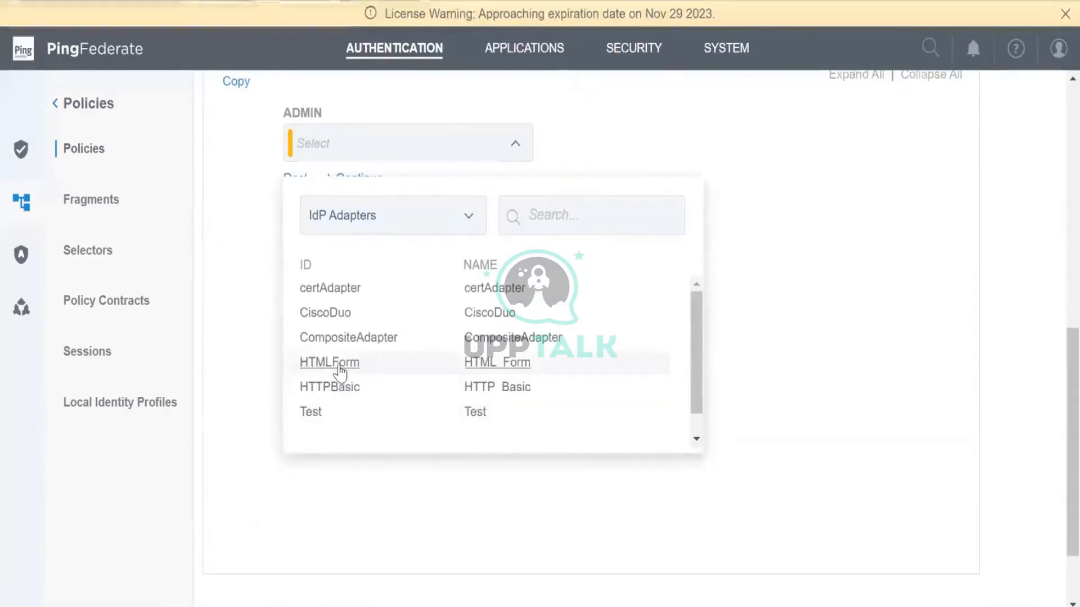
pyautogui.click(335, 389)
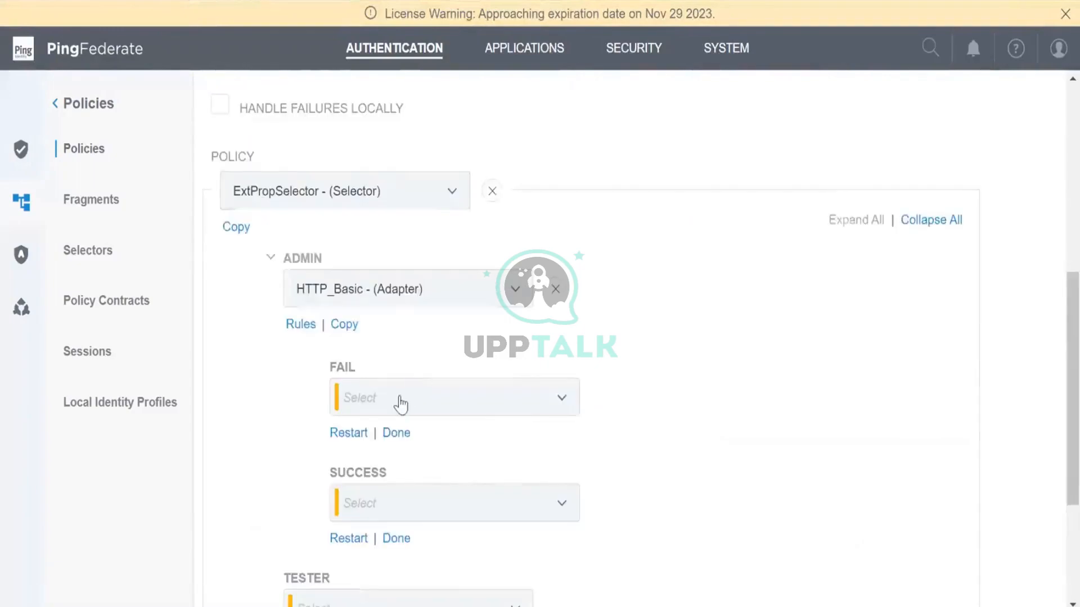
pyautogui.scroll(-3, 394, 416)
pyautogui.click(378, 431)
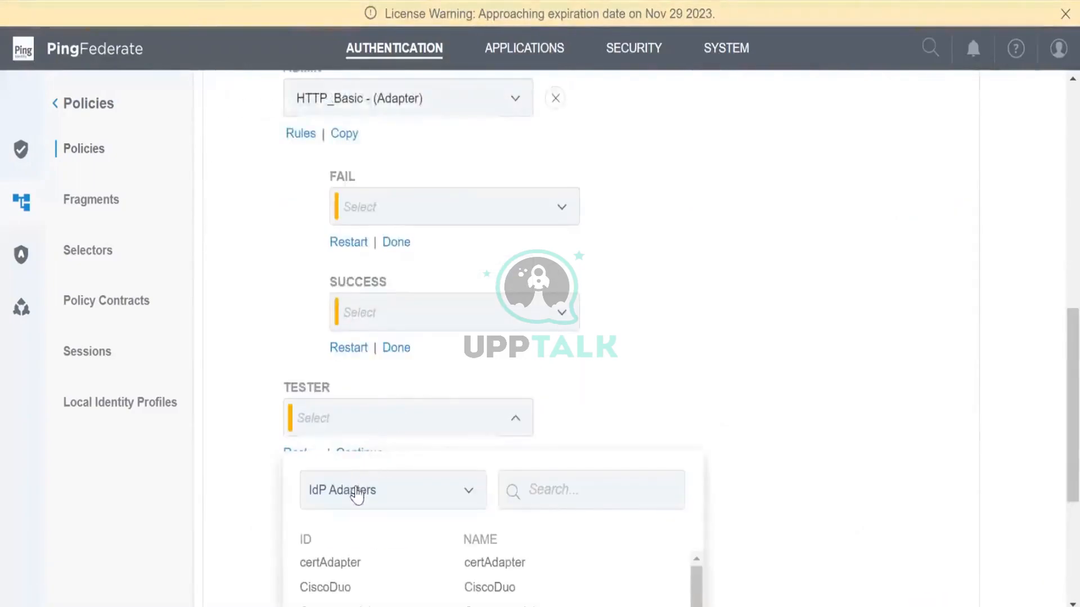
pyautogui.scroll(-2, 357, 495)
pyautogui.scroll(-1, 386, 511)
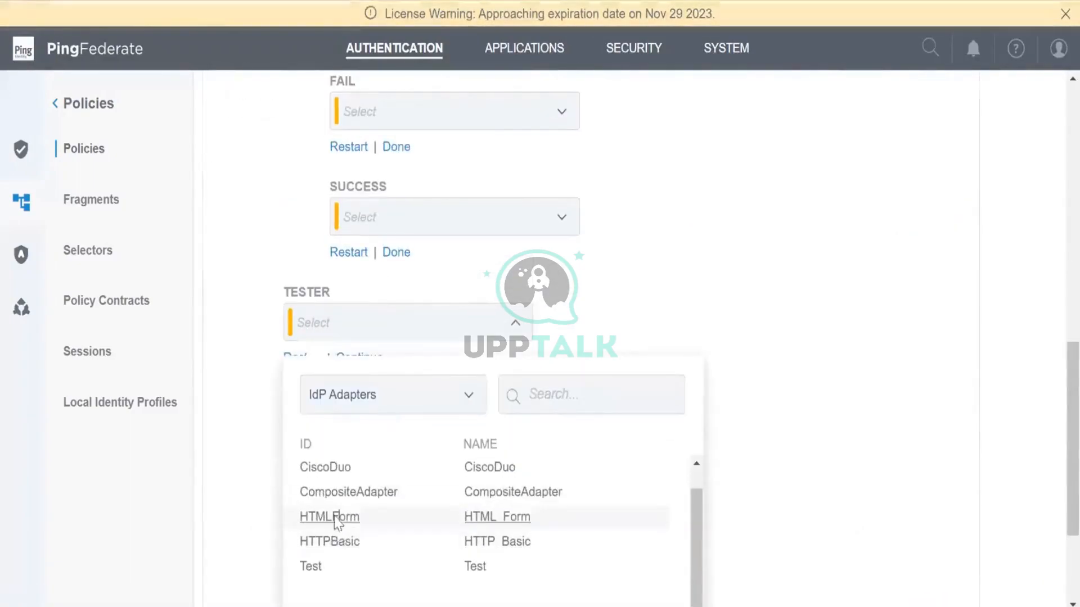
pyautogui.click(336, 517)
# - End ADMIN failure with Done and ADMIN success with Policy1, then open its contract mapping
pyautogui.click(394, 221)
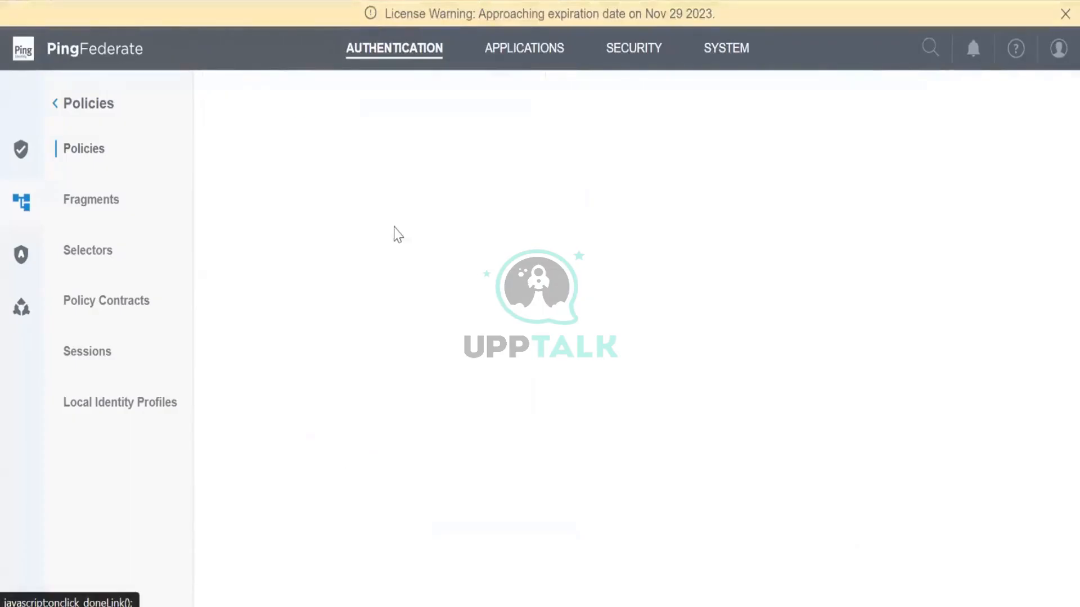
pyautogui.click(405, 261)
pyautogui.click(403, 339)
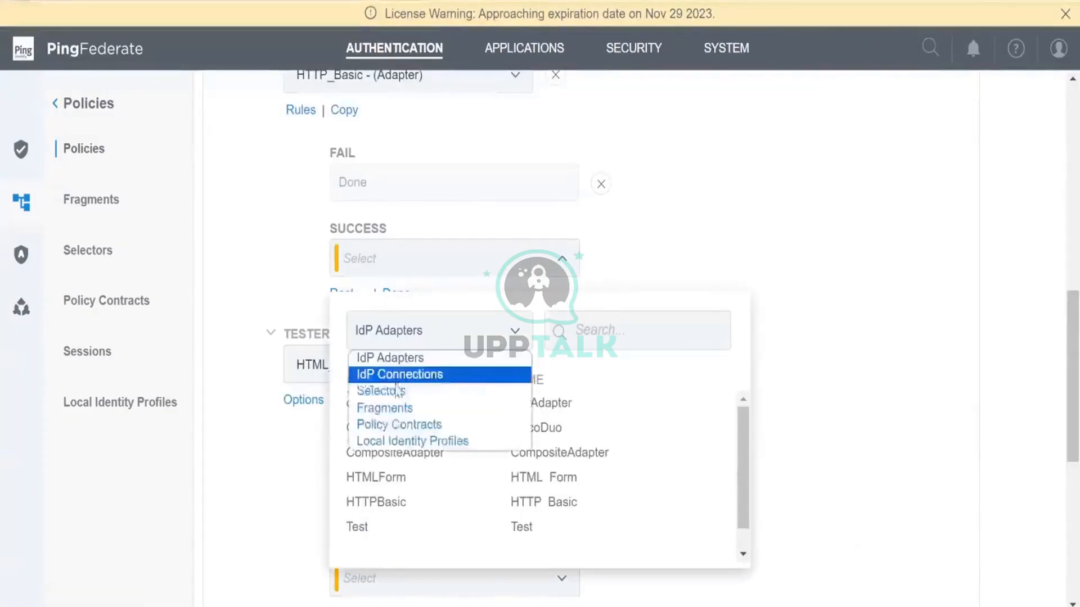
pyautogui.click(399, 425)
pyautogui.click(409, 404)
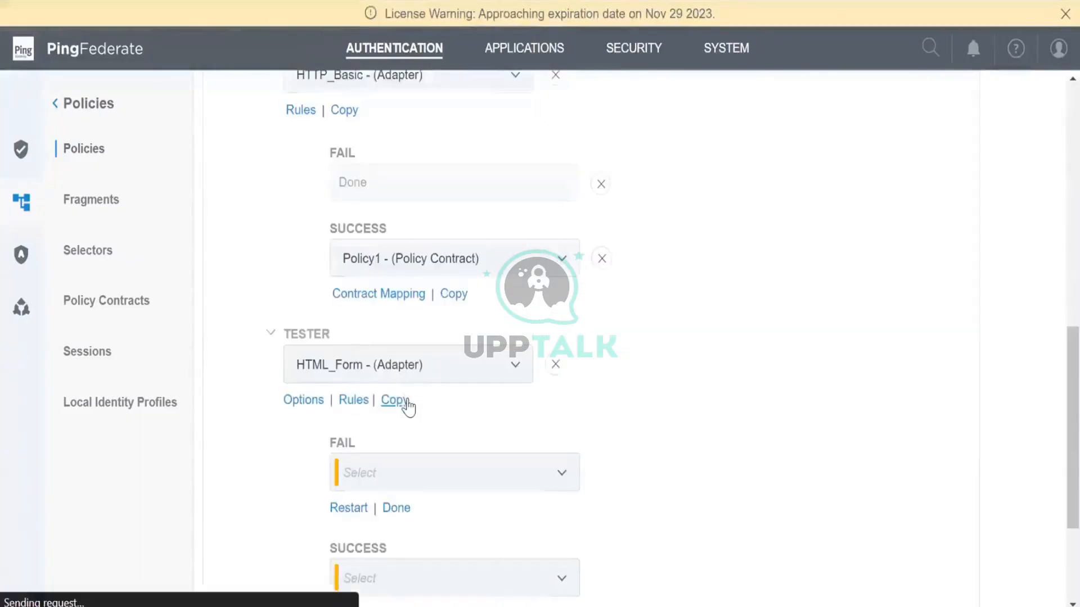
pyautogui.click(389, 298)
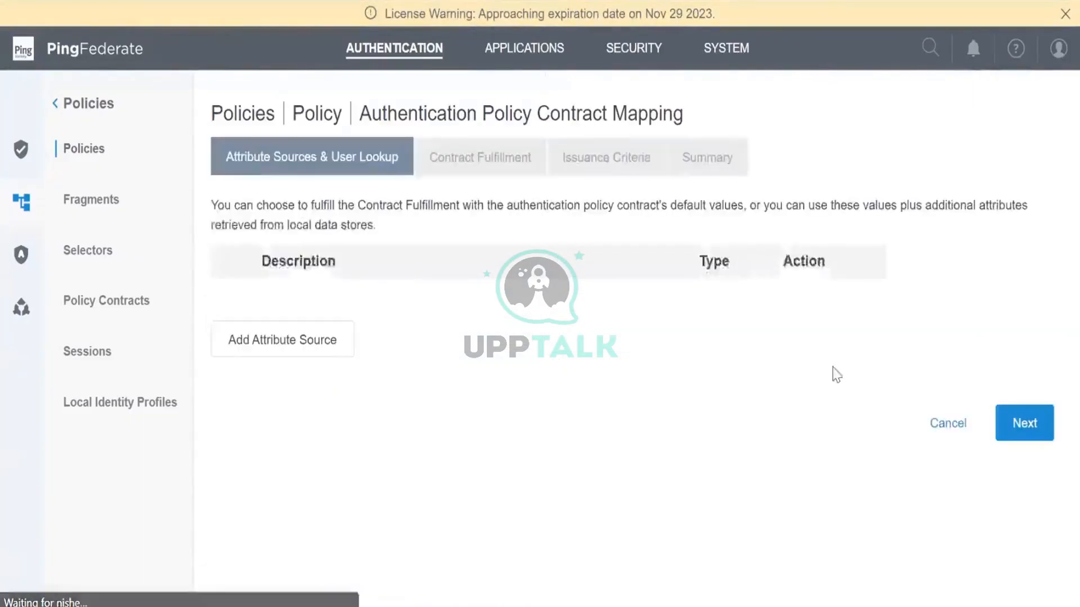
# - Map the first contract's subject to the HTTPBasic adapter's username and finish that mapping
pyautogui.click(1024, 423)
pyautogui.click(468, 289)
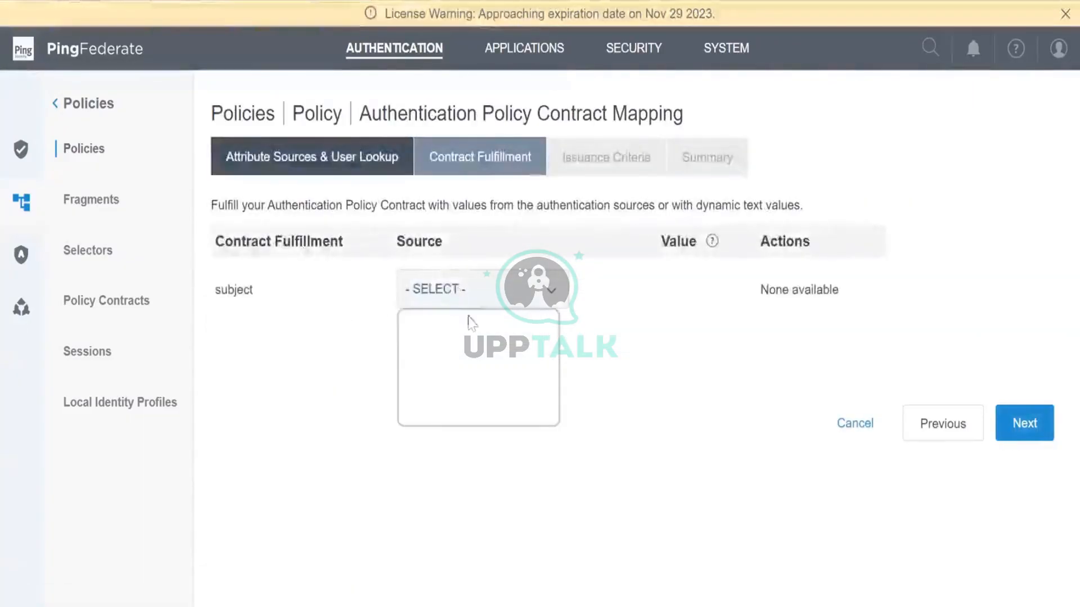
pyautogui.click(473, 333)
pyautogui.click(669, 301)
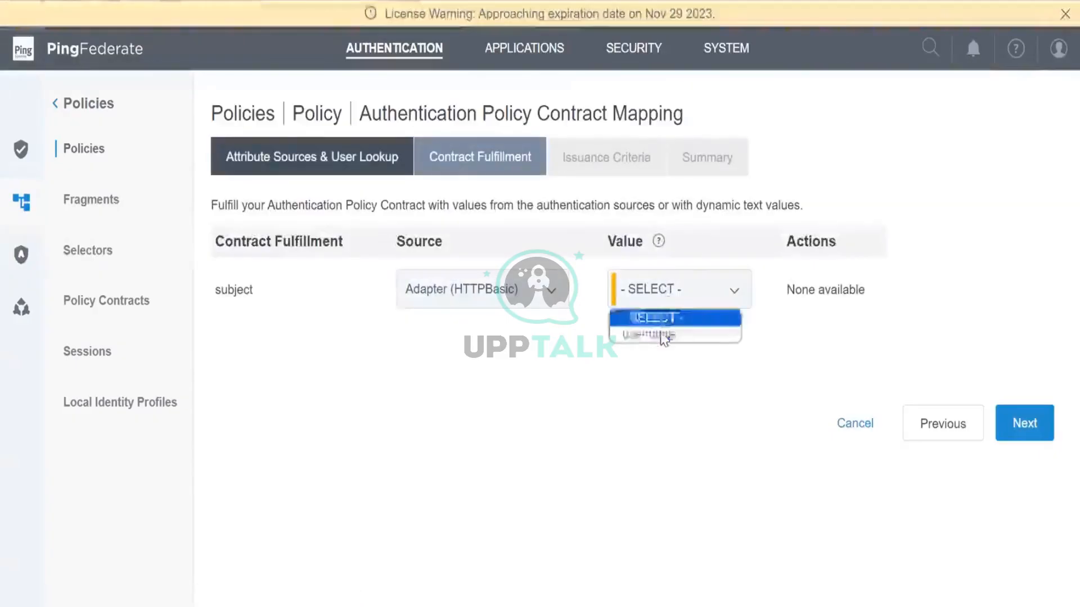
pyautogui.click(664, 335)
pyautogui.click(1027, 427)
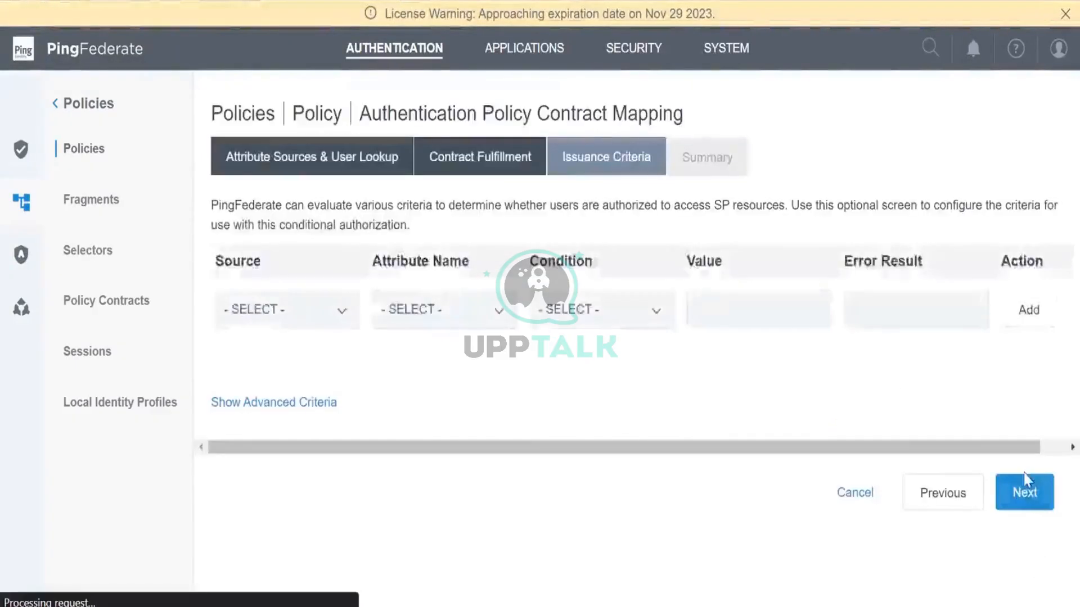
pyautogui.click(1025, 483)
pyautogui.click(1004, 577)
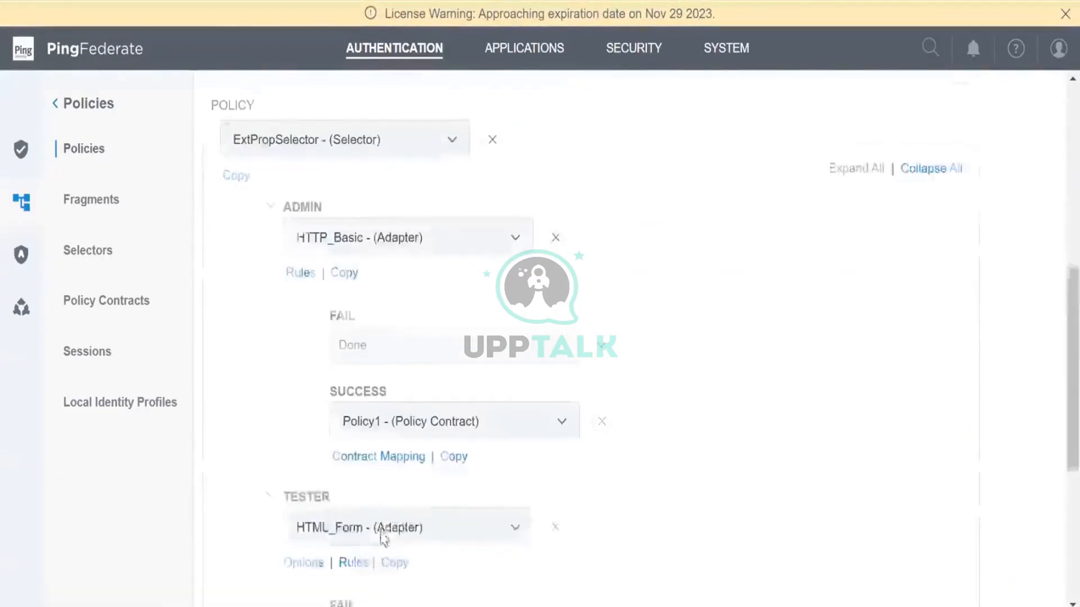
# - End the TESTER failure path with Done and the TESTER success path with Policy1
pyautogui.scroll(-3, 382, 470)
pyautogui.click(386, 487)
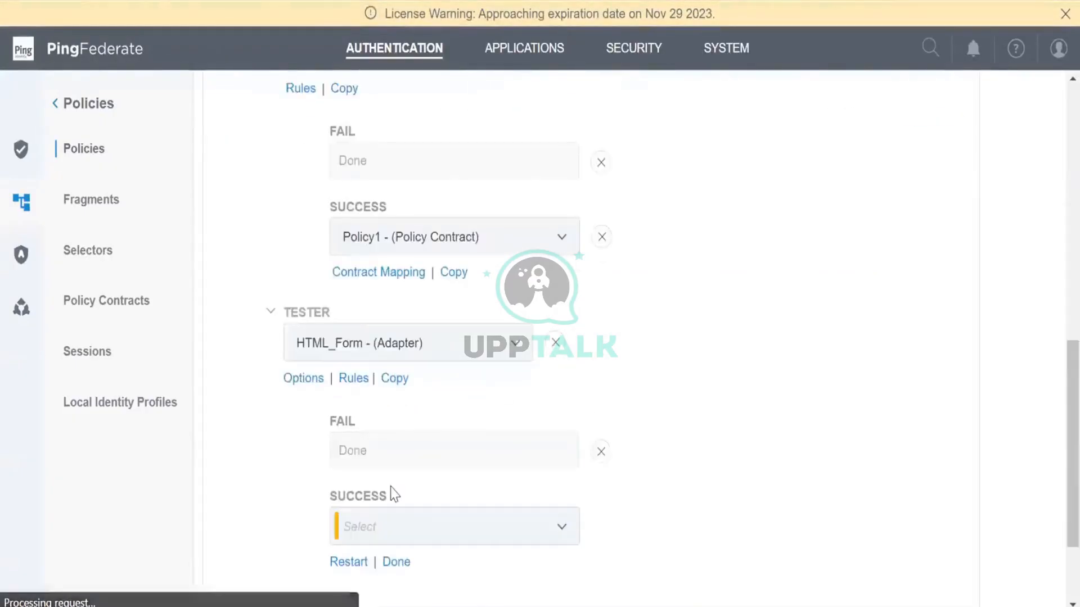
pyautogui.scroll(-2, 388, 484)
pyautogui.click(372, 445)
pyautogui.click(392, 513)
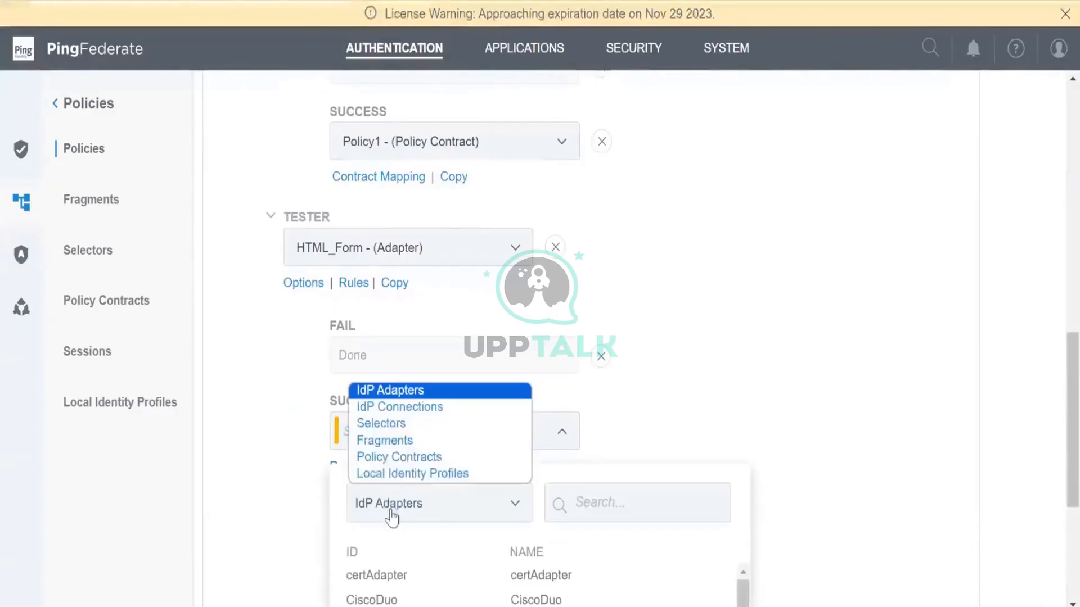
pyautogui.click(421, 456)
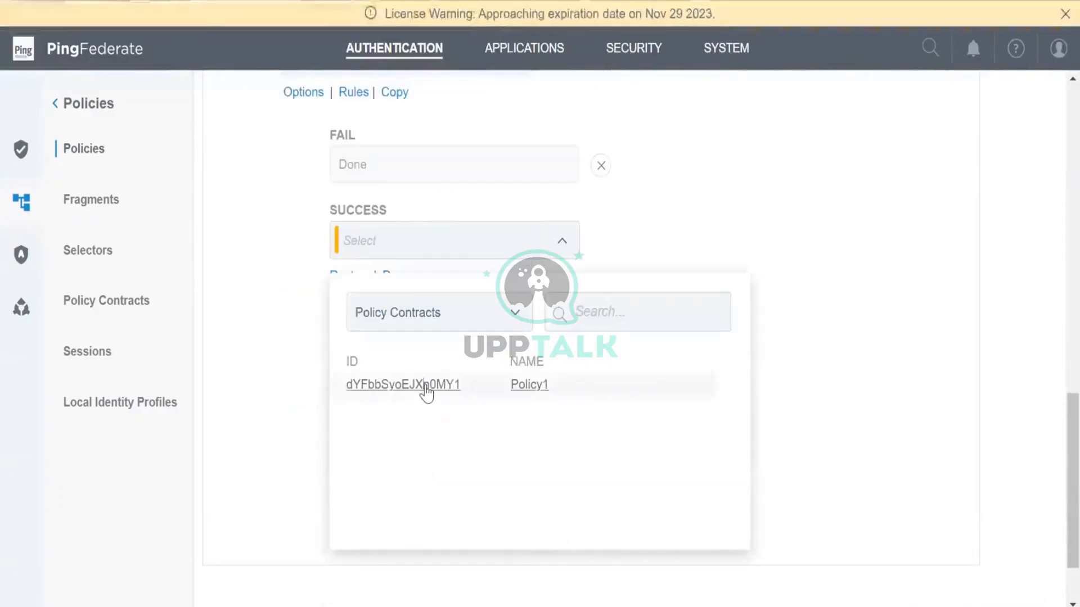
pyautogui.click(426, 388)
# - Map the success path's Policy1 subject from HTMLForm username and finish the contract mapping
pyautogui.click(416, 435)
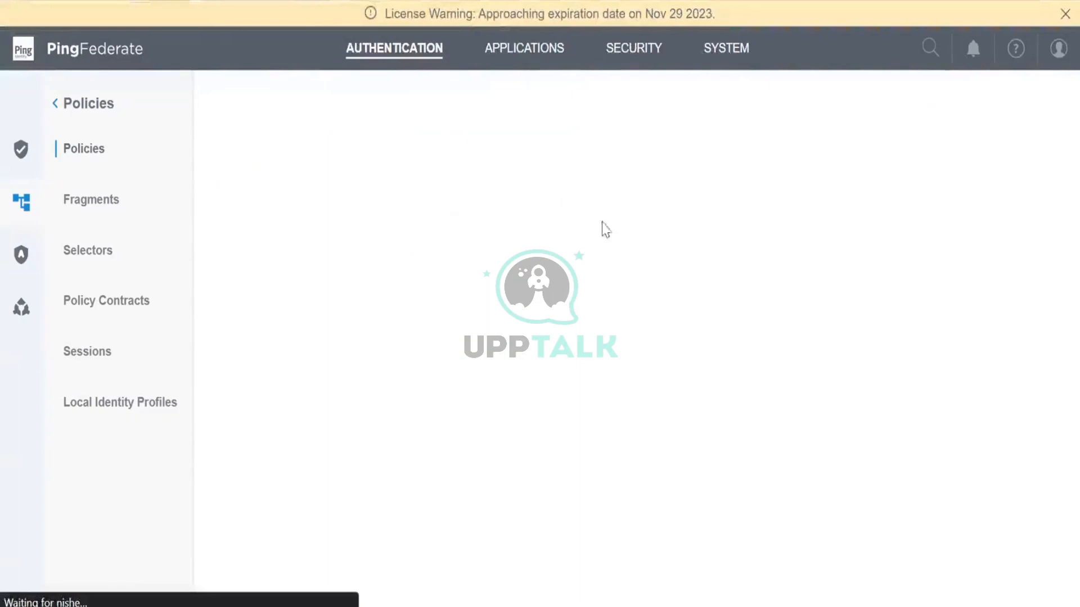
pyautogui.click(1034, 435)
pyautogui.click(474, 295)
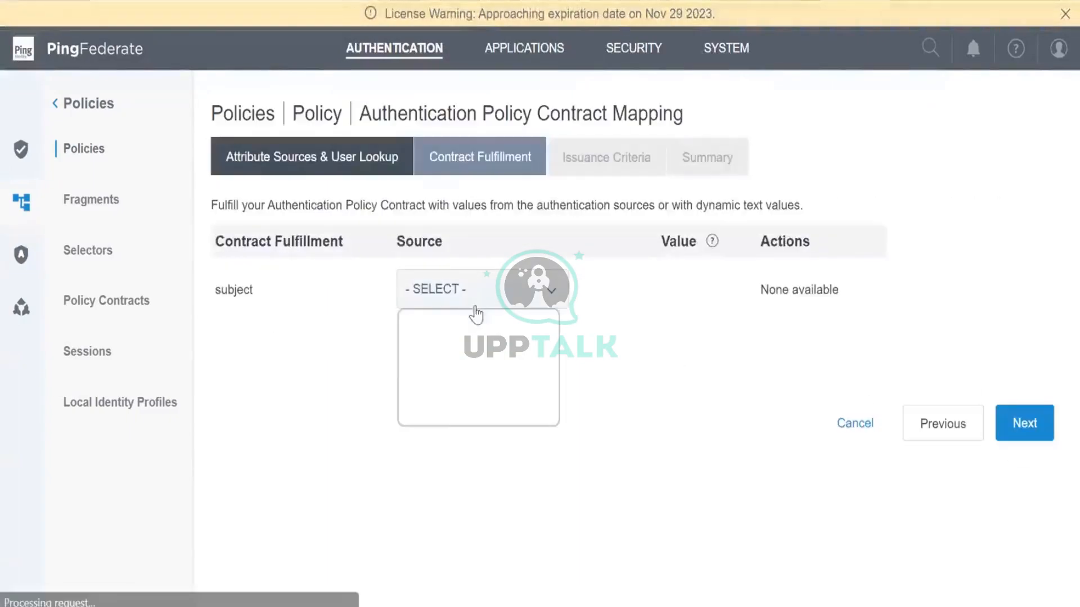
pyautogui.click(465, 335)
pyautogui.click(616, 290)
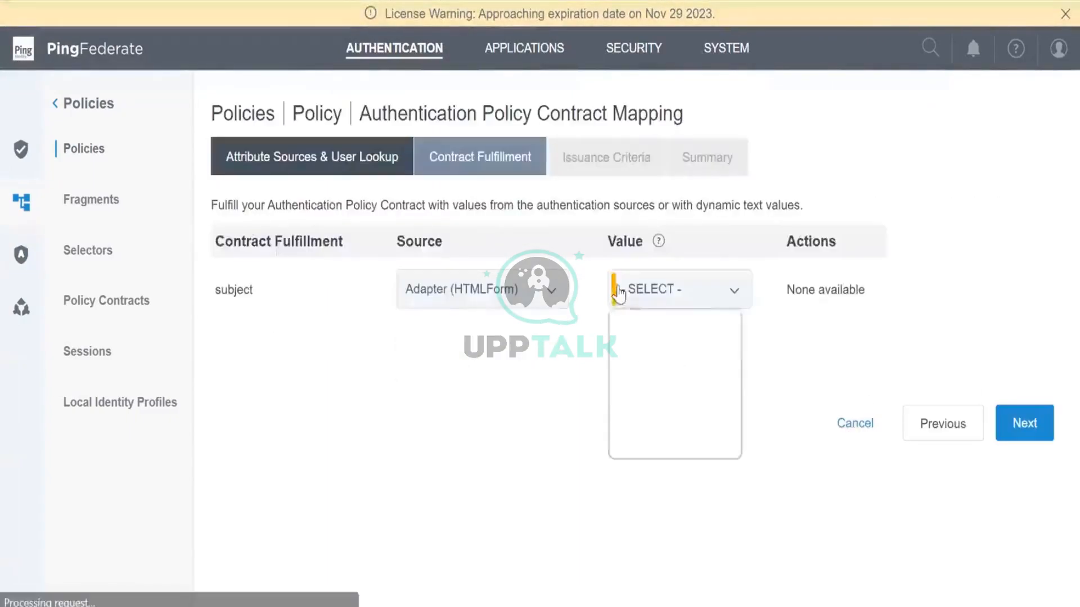
pyautogui.click(647, 452)
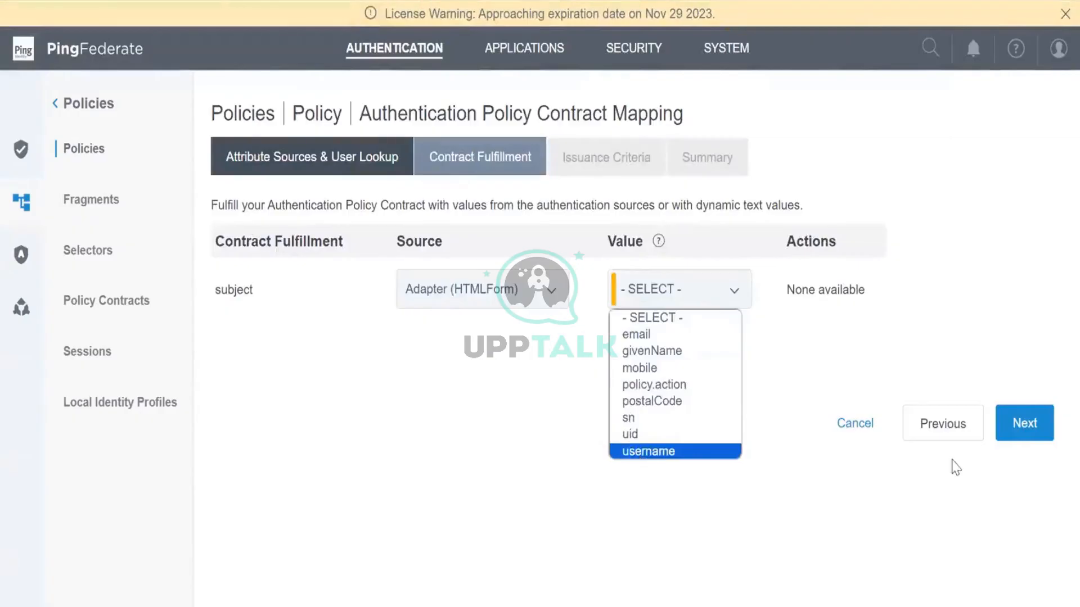
pyautogui.click(1024, 424)
pyautogui.click(1017, 503)
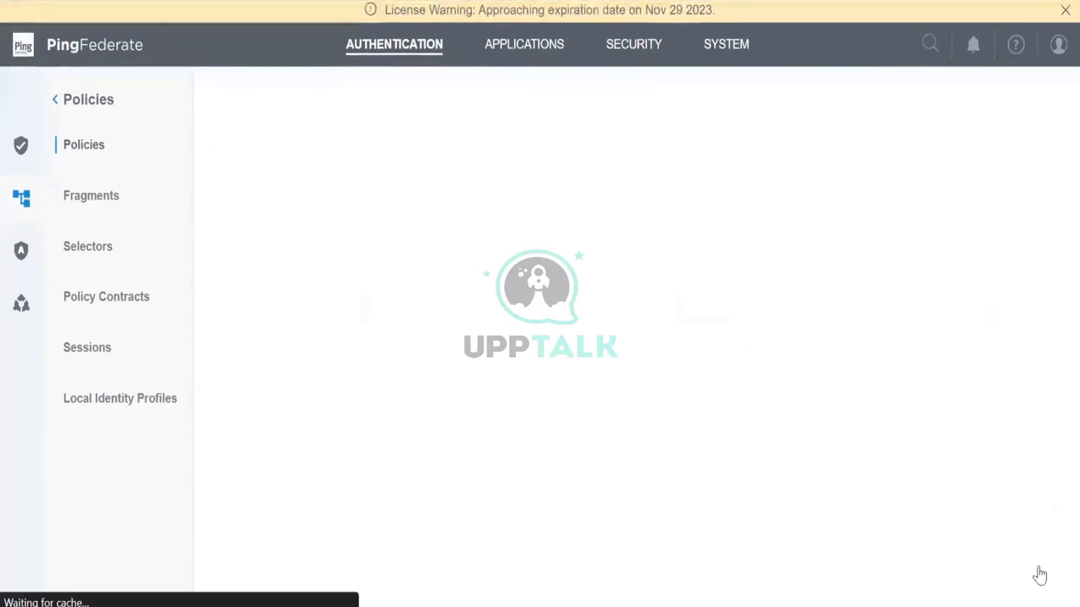
pyautogui.click(1017, 573)
# - Finish the policy and move ExtPropPolicy up above HttpHeaderPolicy
pyautogui.scroll(-6, 875, 546)
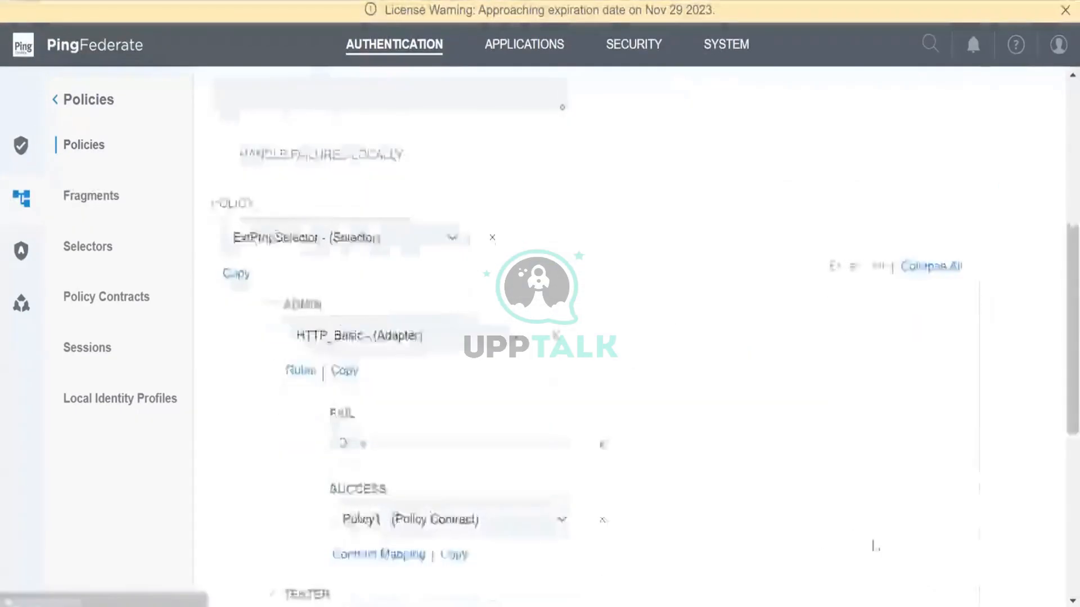
pyautogui.click(1009, 573)
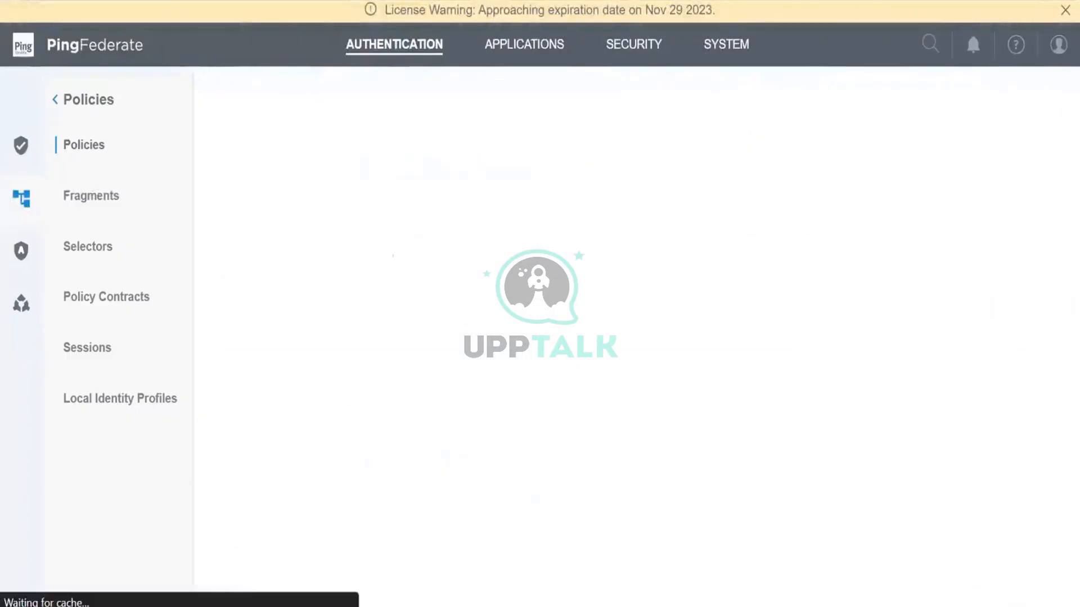
pyautogui.scroll(-10, 421, 539)
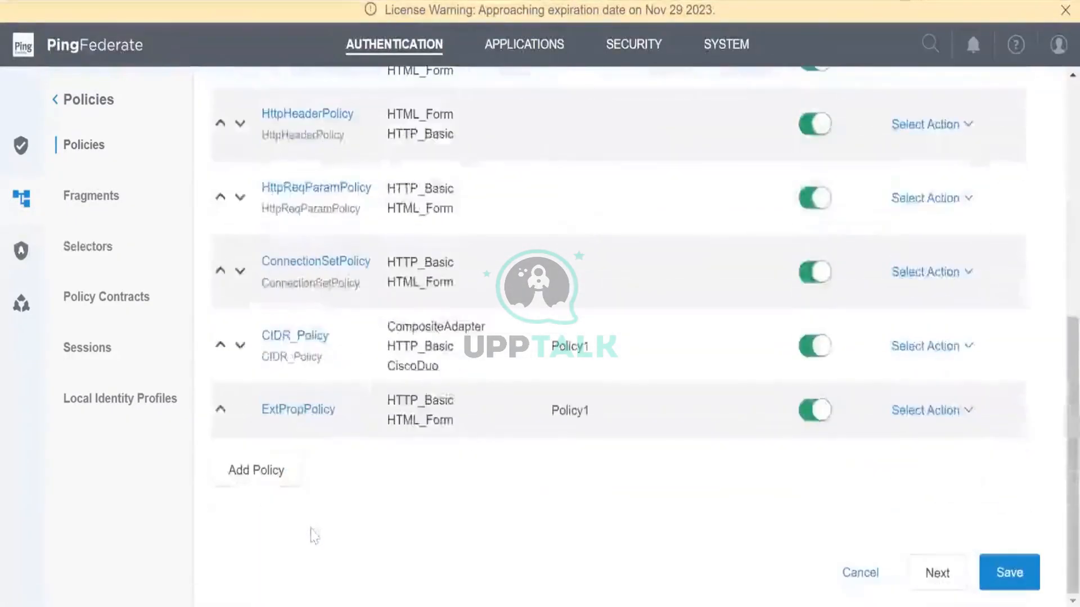
pyautogui.click(221, 409)
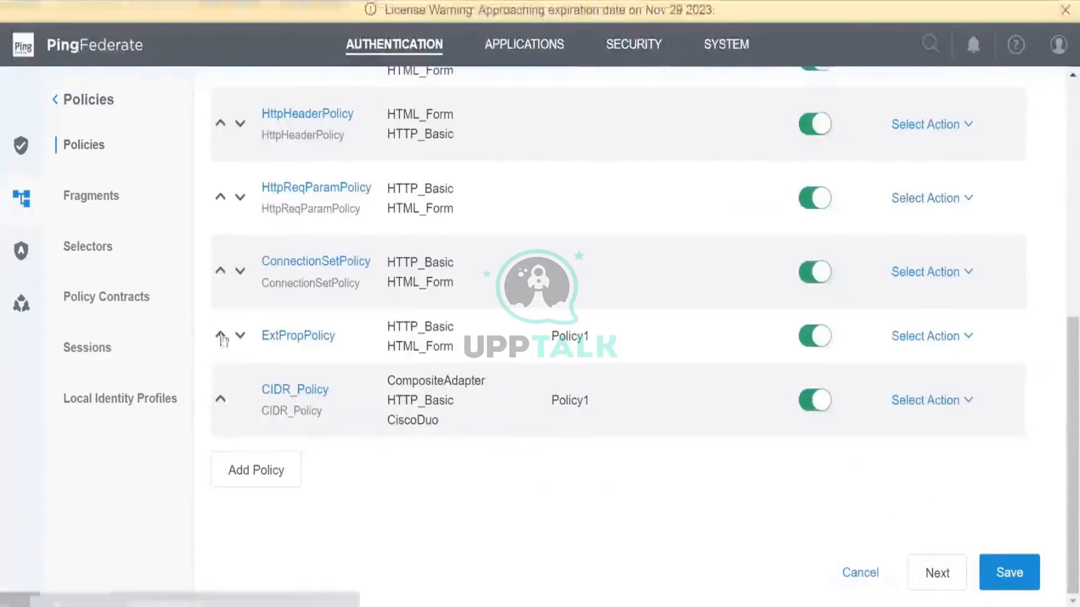
pyautogui.click(221, 338)
pyautogui.click(221, 261)
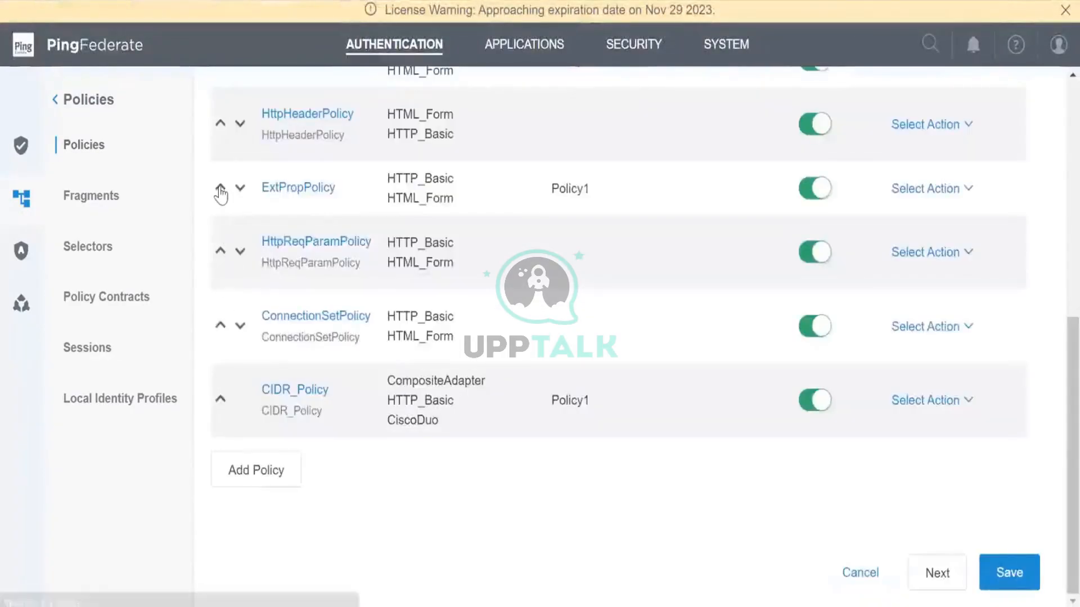
pyautogui.click(221, 190)
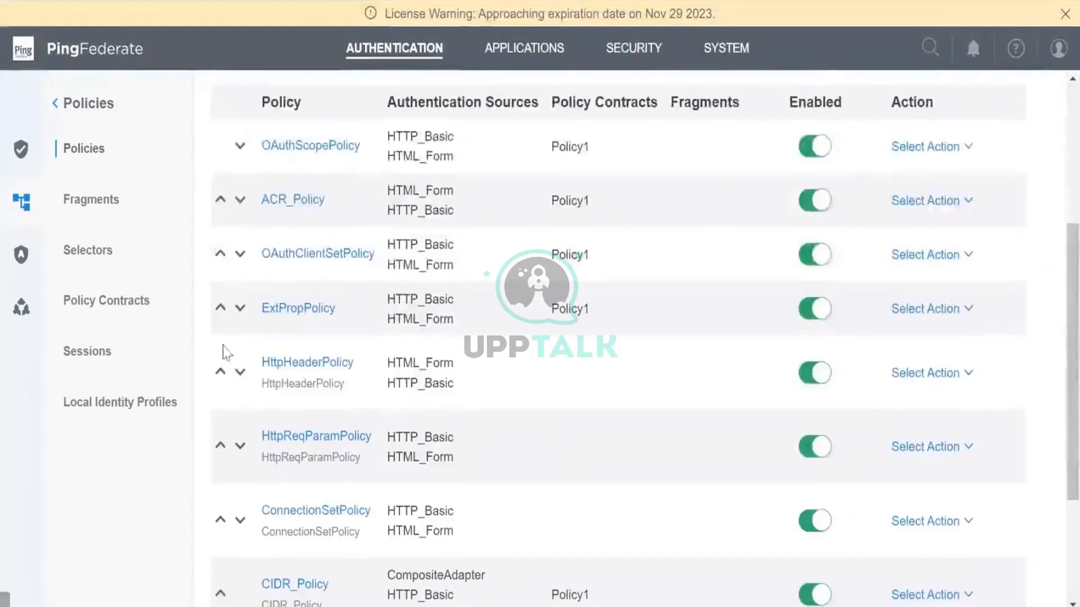
# - Put ExtPropPolicy first and OAuthClientSetPolicy second, then save the policy order
pyautogui.click(218, 256)
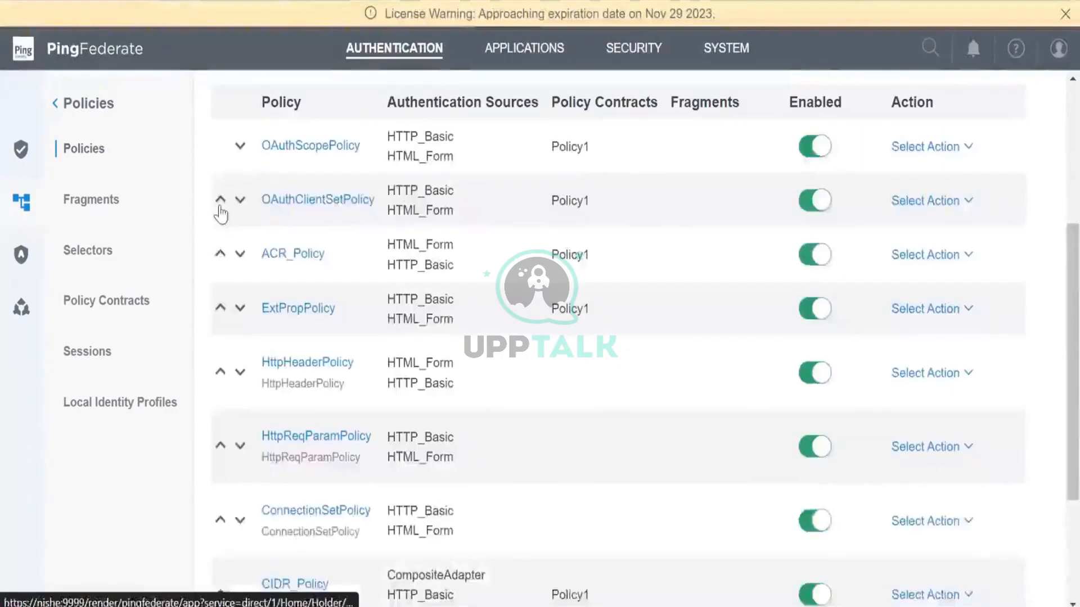
pyautogui.click(220, 204)
pyautogui.scroll(2, 218, 214)
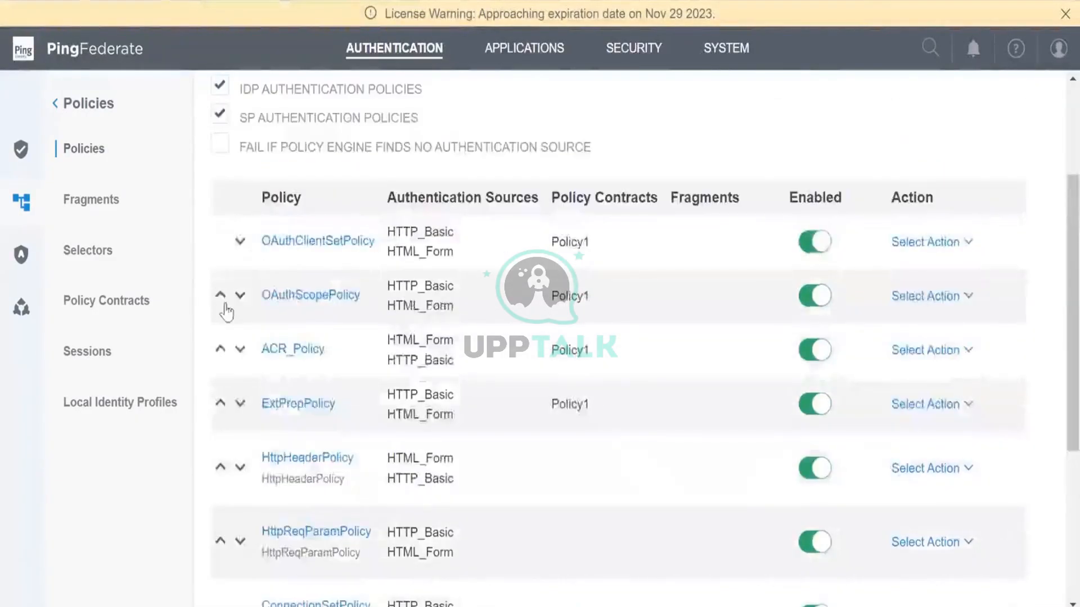
pyautogui.click(220, 403)
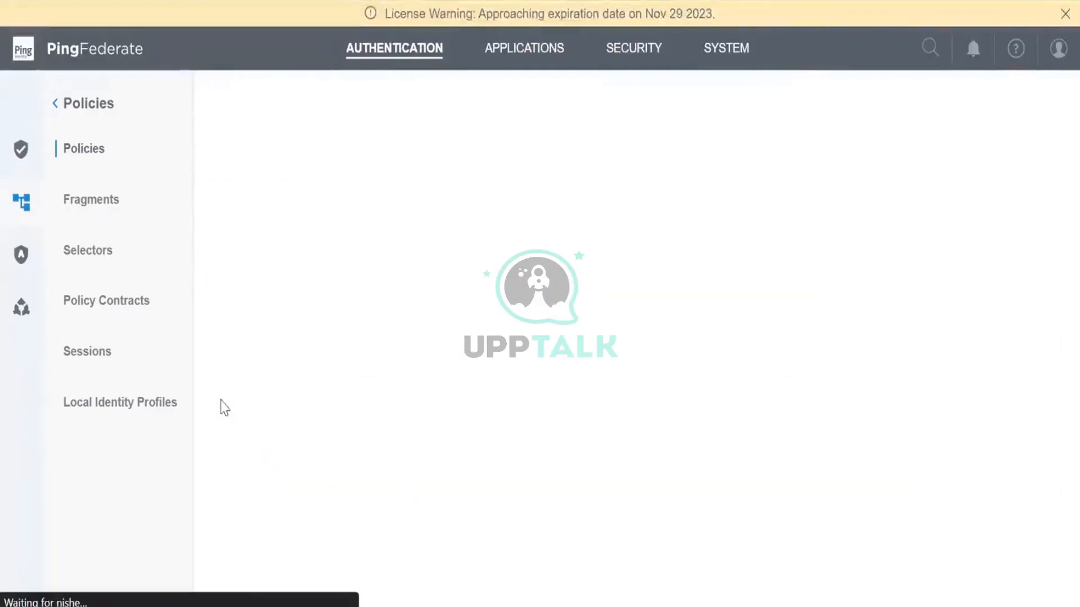
pyautogui.scroll(2, 221, 365)
pyautogui.click(220, 444)
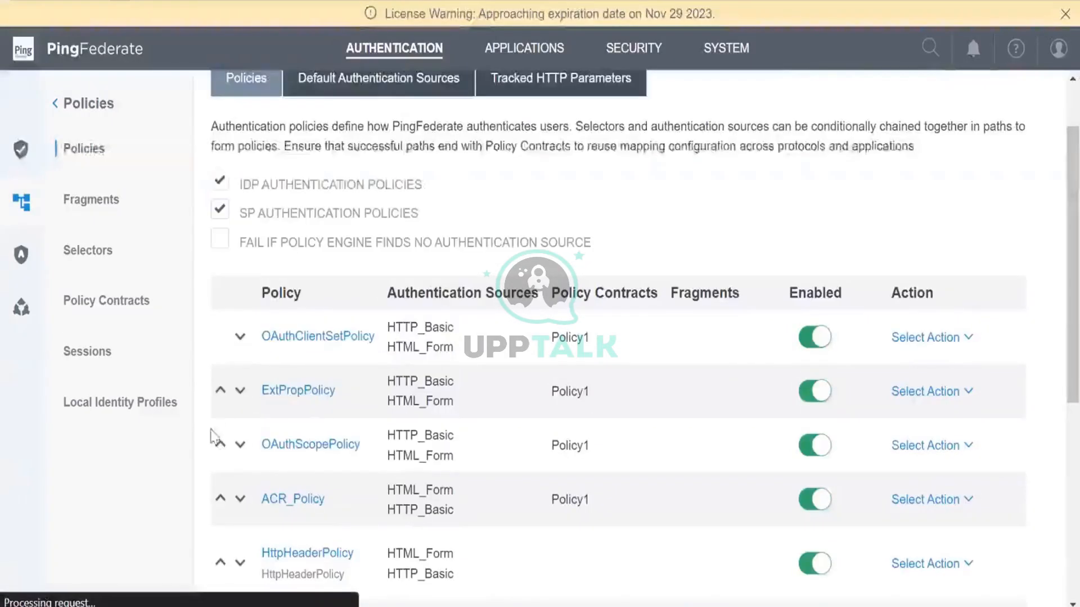
pyautogui.click(220, 390)
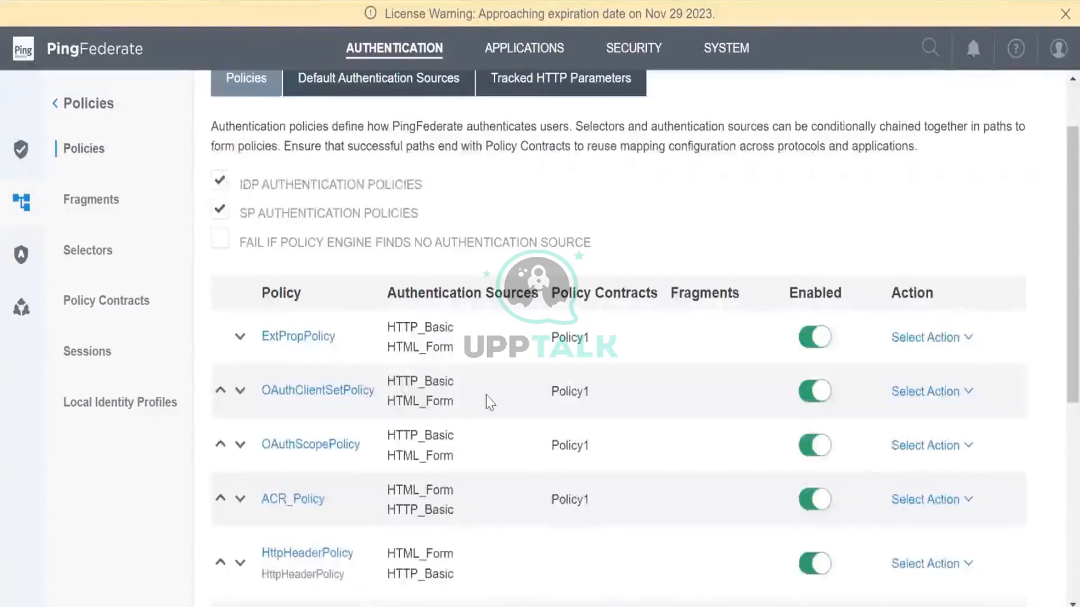
pyautogui.scroll(-6, 492, 403)
pyautogui.click(998, 579)
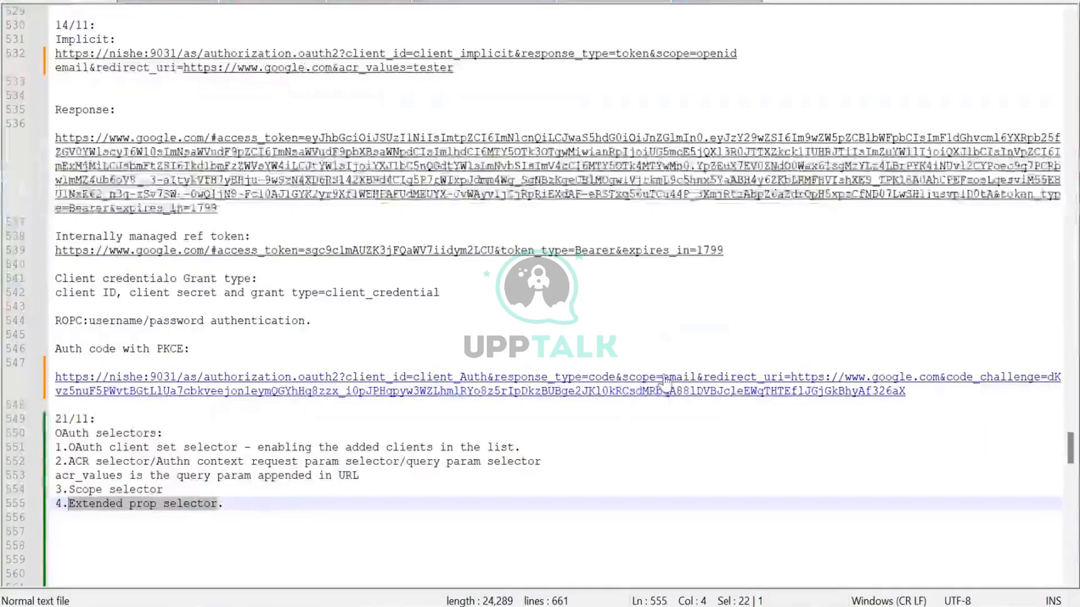
# - Copy the Auth code with PKCE URL from line 547 and switch to incognito Chrome
pyautogui.moveTo(663, 378); pyautogui.dragTo(698, 378)
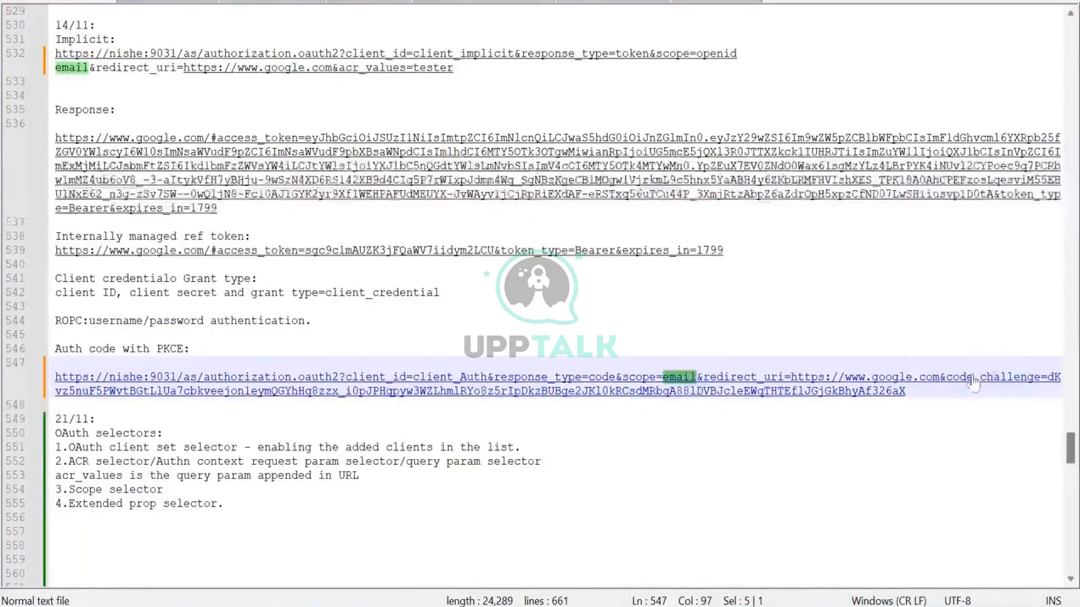
pyautogui.moveTo(909, 388); pyautogui.dragTo(54, 372)
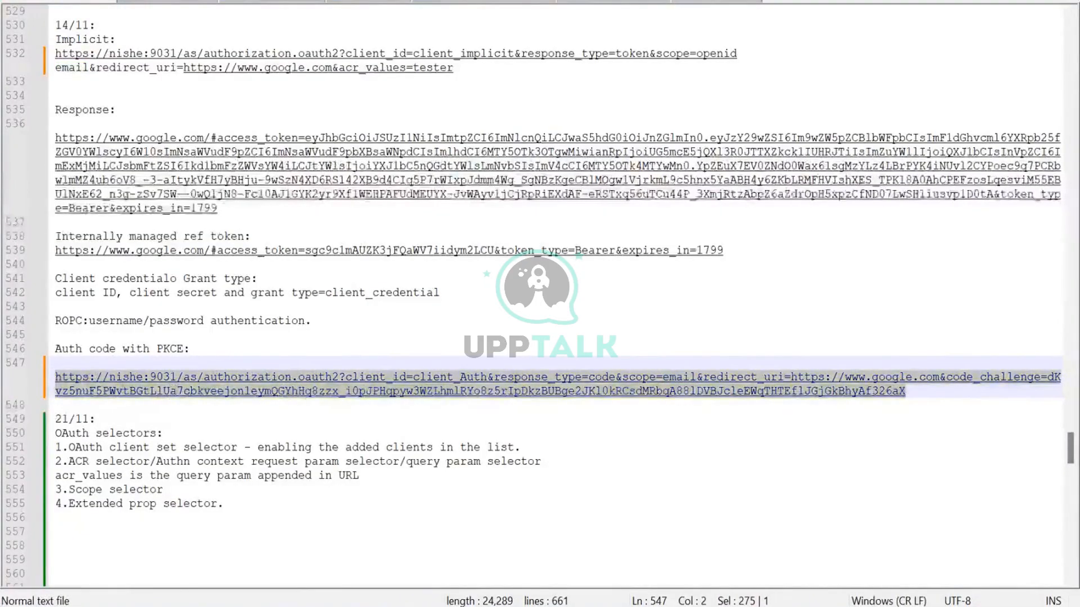
pyautogui.click(471, 606)
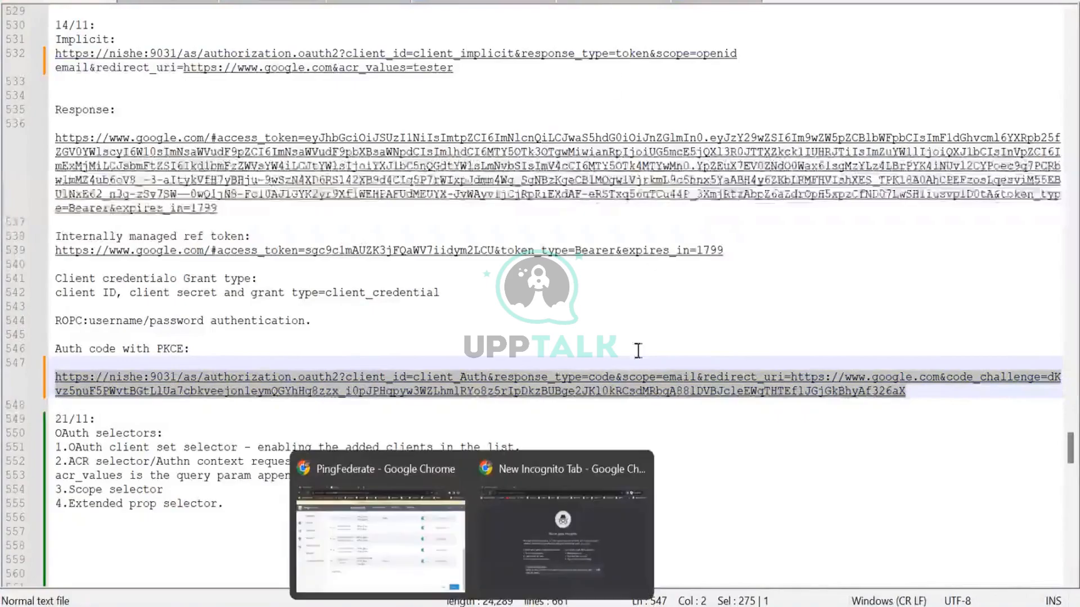
pyautogui.click(533, 481)
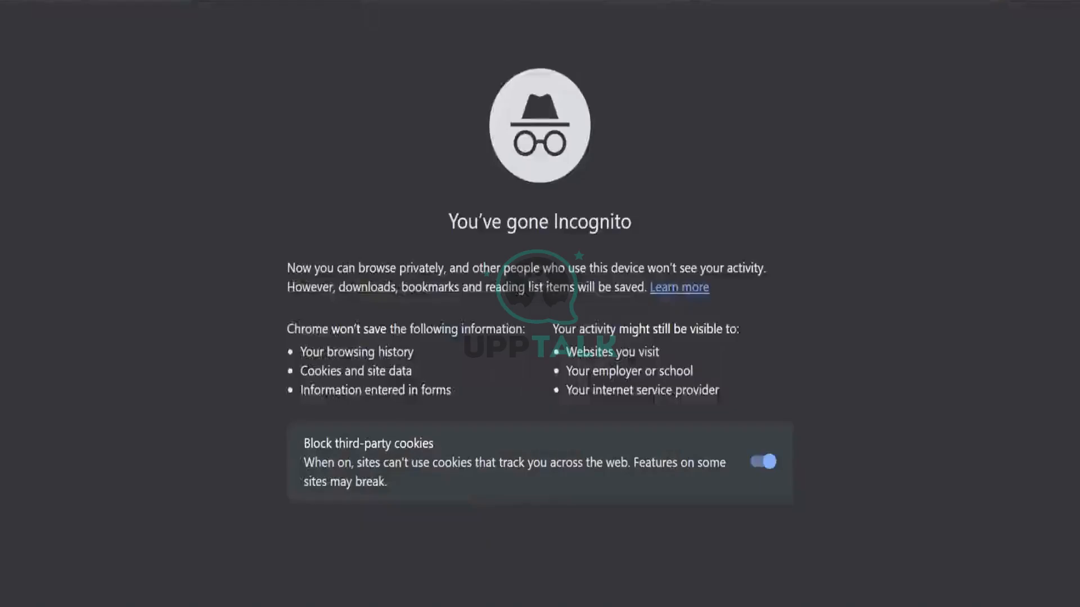
# - Load the pasted PKCE authorization URL to reach the sign-in prompt, then return to Notepad++
pyautogui.hotkey('ctrl', 'v')
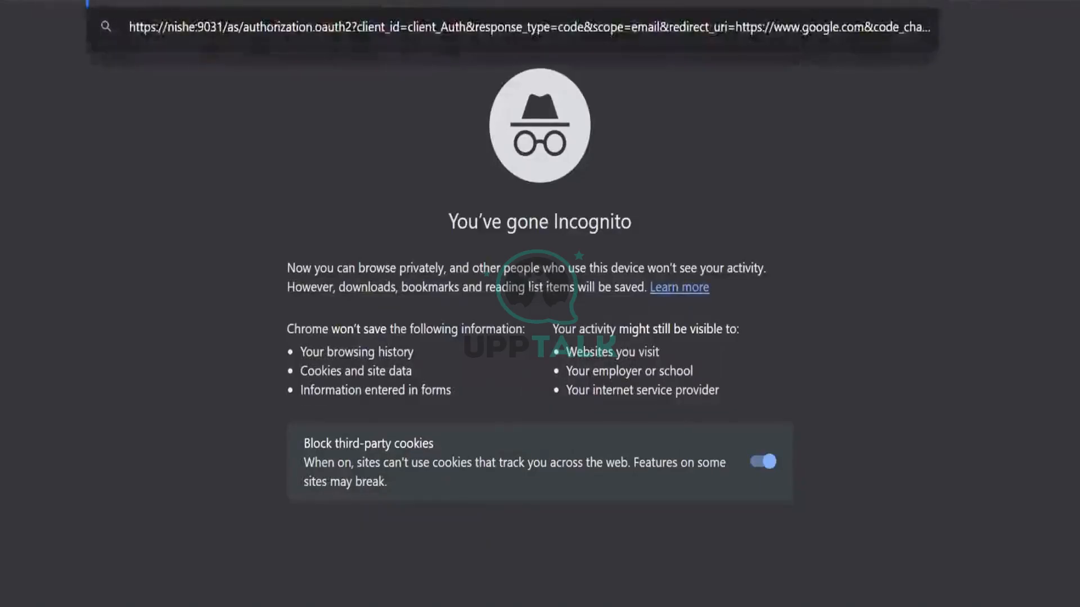
pyautogui.press('Return')
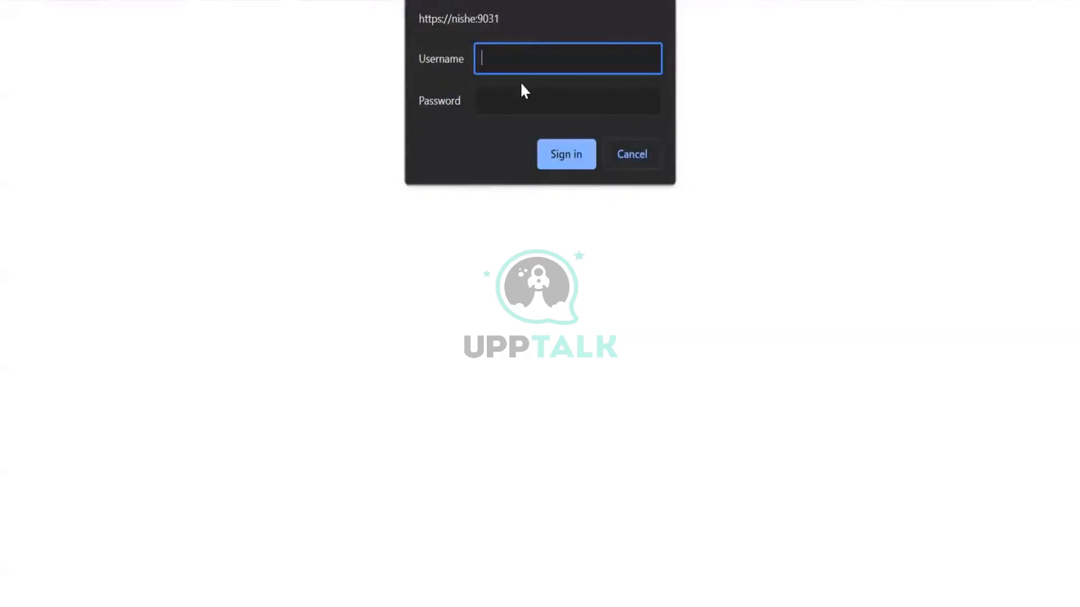
pyautogui.hotkey('alt', 'Tab')
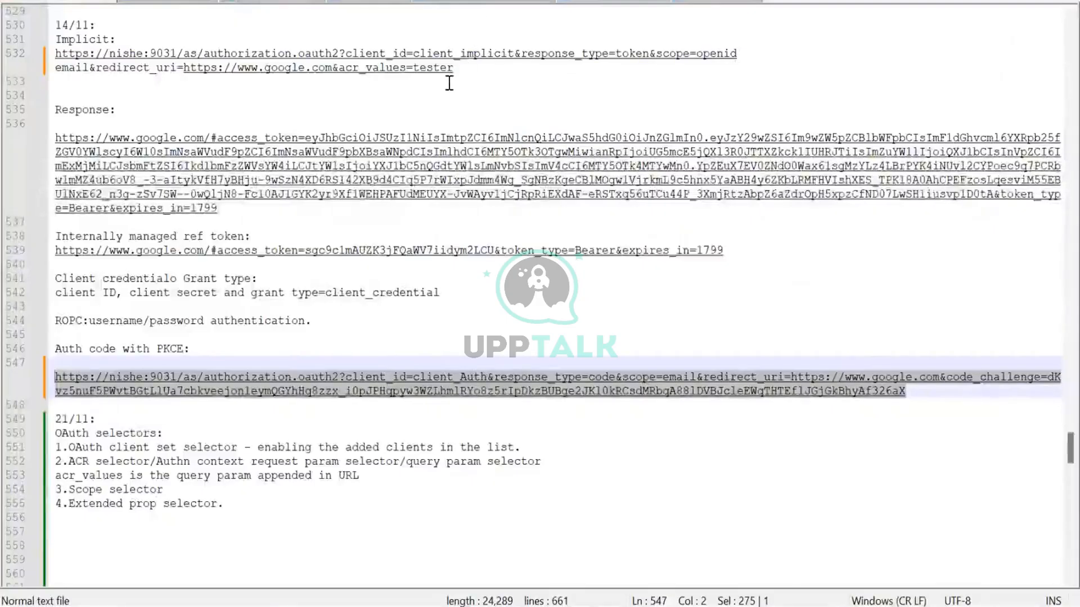
# - Duplicate the Implicit URL without acr_values onto line 533, then return to Chrome's sign-in prompt
pyautogui.moveTo(332, 68); pyautogui.dragTo(474, 84)
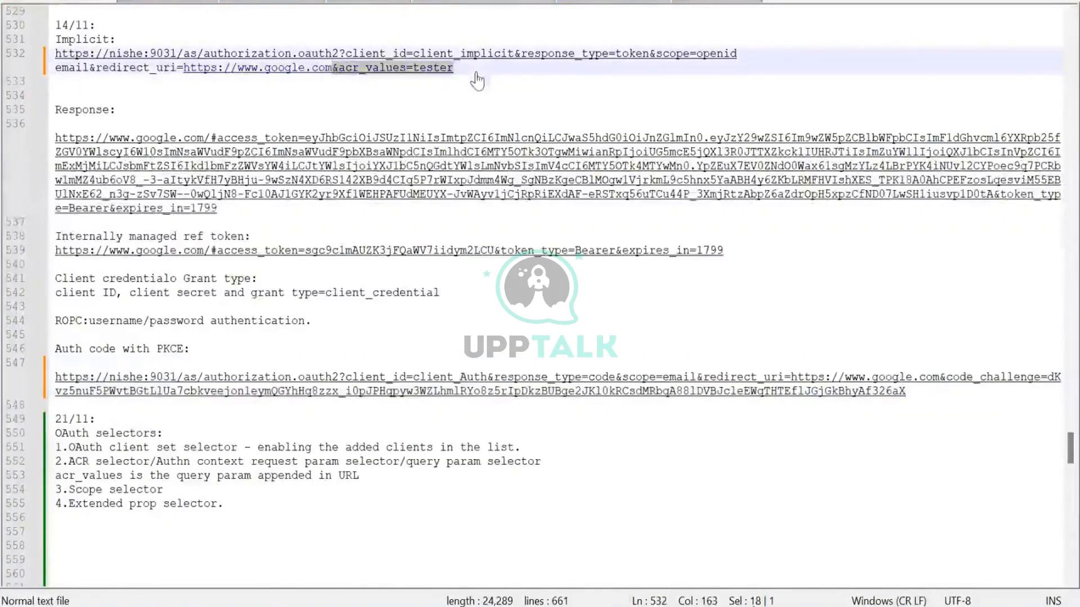
pyautogui.click(467, 70)
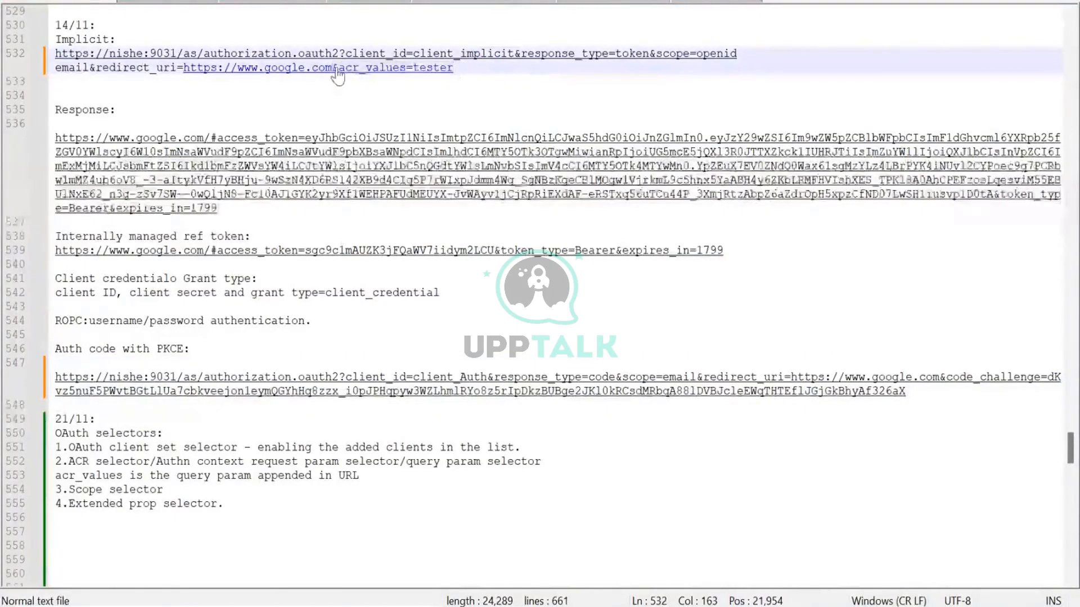
pyautogui.moveTo(333, 68); pyautogui.dragTo(43, 56)
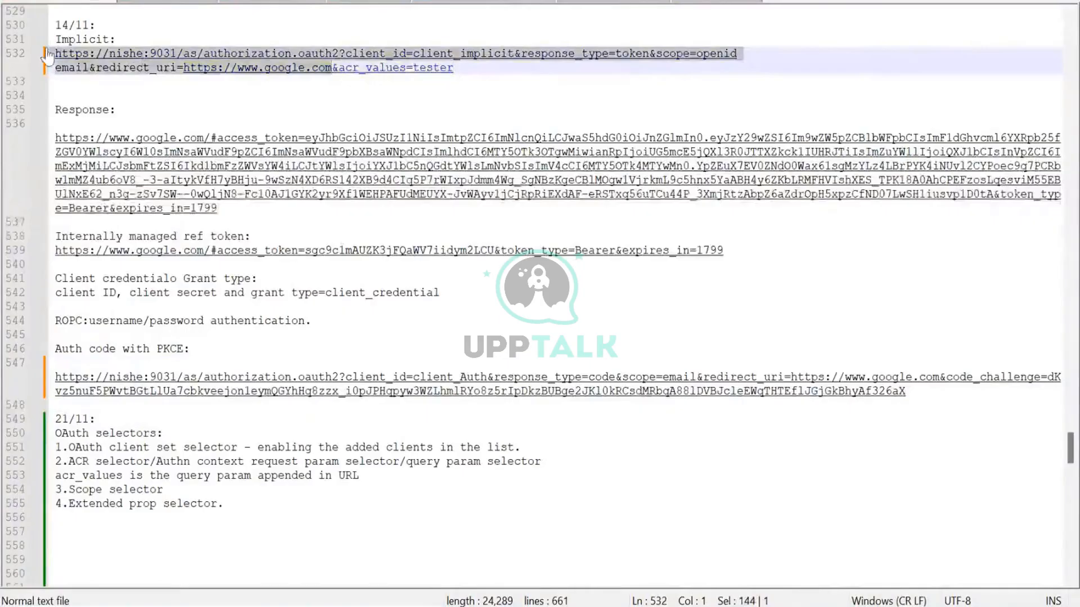
pyautogui.hotkey('ctrl', 'c')
pyautogui.click(735, 83)
pyautogui.hotkey('ctrl', 'v')
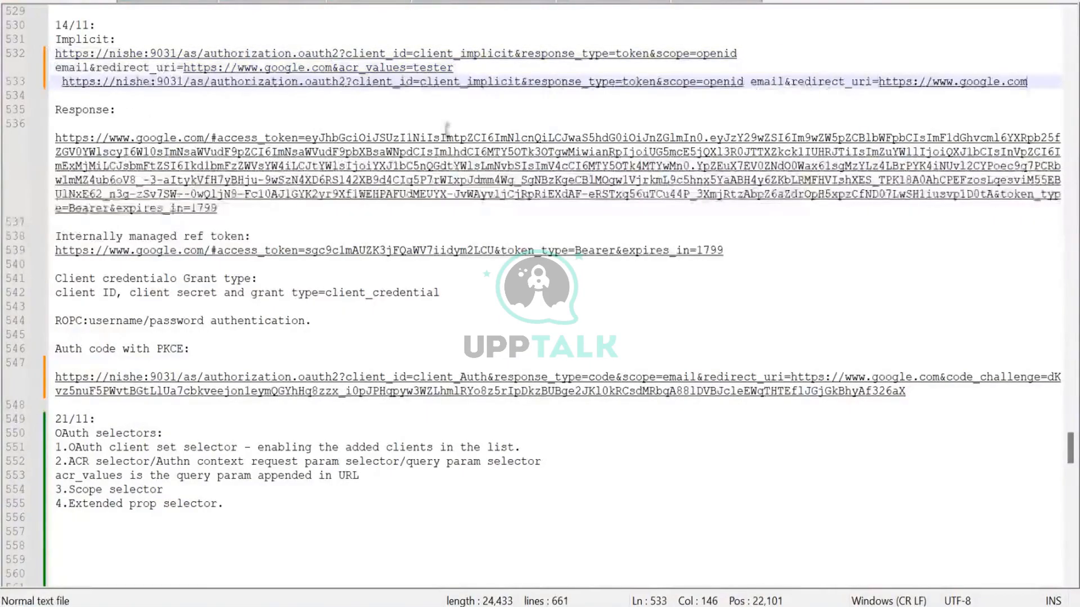
pyautogui.moveTo(472, 605)
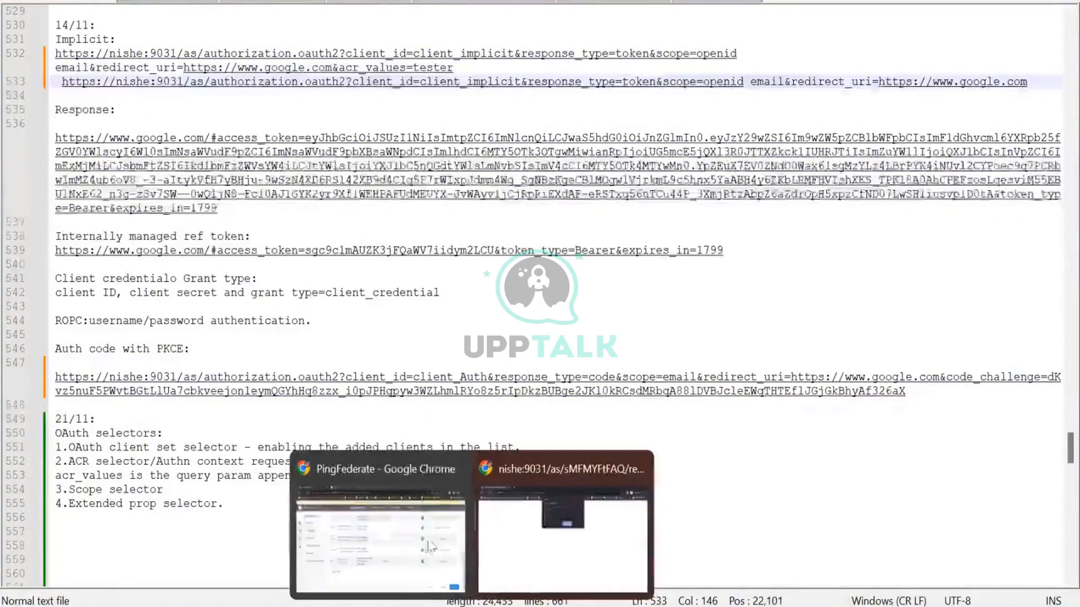
pyautogui.click(529, 471)
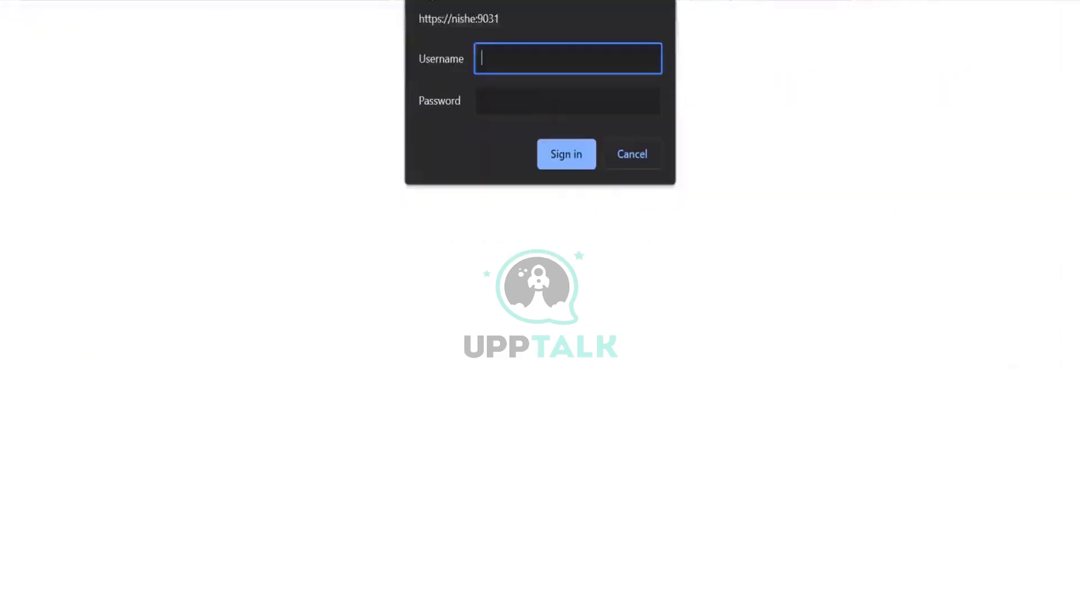
# - Open a new incognito window from Chrome's main menu
pyautogui.click(1067, 1)
pyautogui.click(925, 24)
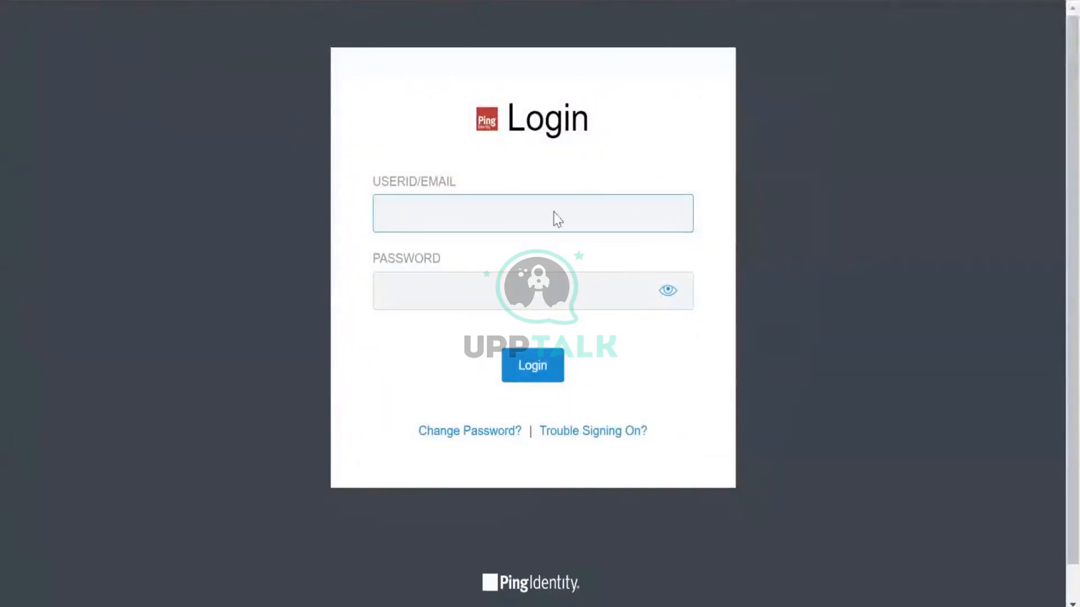
pyautogui.moveTo(1070, 301)
pyautogui.mouseDown()
pyautogui.moveTo(1070, 332)
pyautogui.moveTo(1070, 287)
pyautogui.mouseUp()
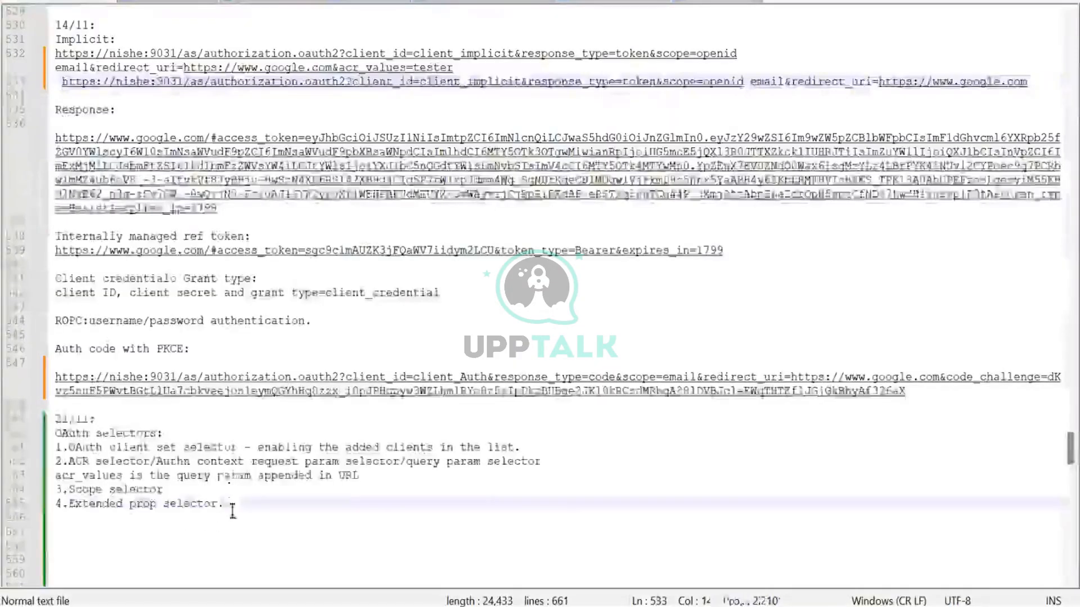
# - Add a line after the first Implicit URL and rename its heading 'Implicit with ACR selector'
pyautogui.moveTo(232, 504); pyautogui.dragTo(23, 430)
pyautogui.click(245, 528)
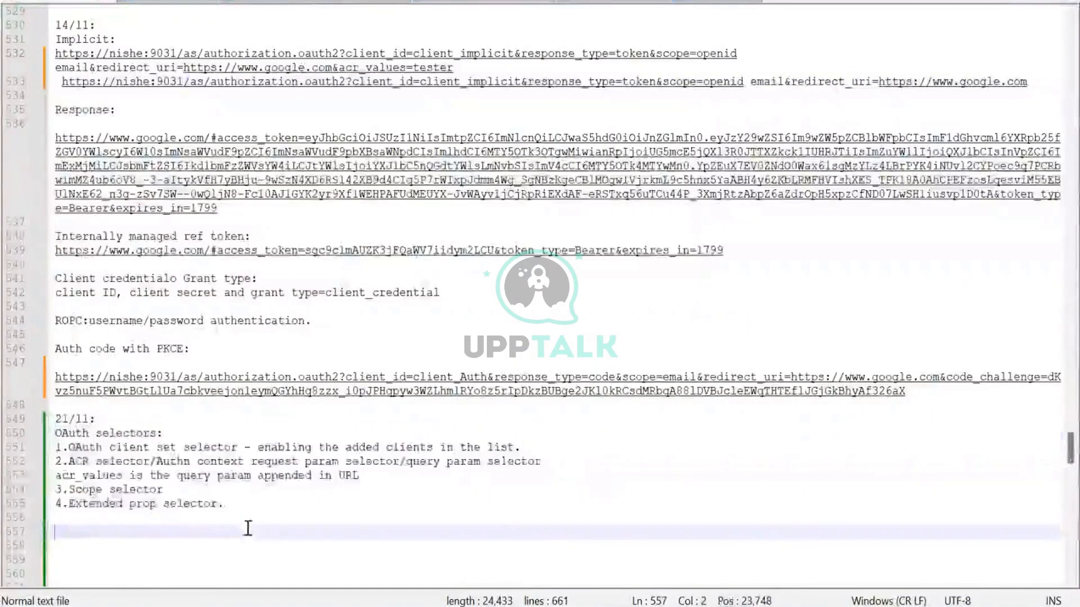
pyautogui.scroll(2, 272, 303)
pyautogui.click(571, 153)
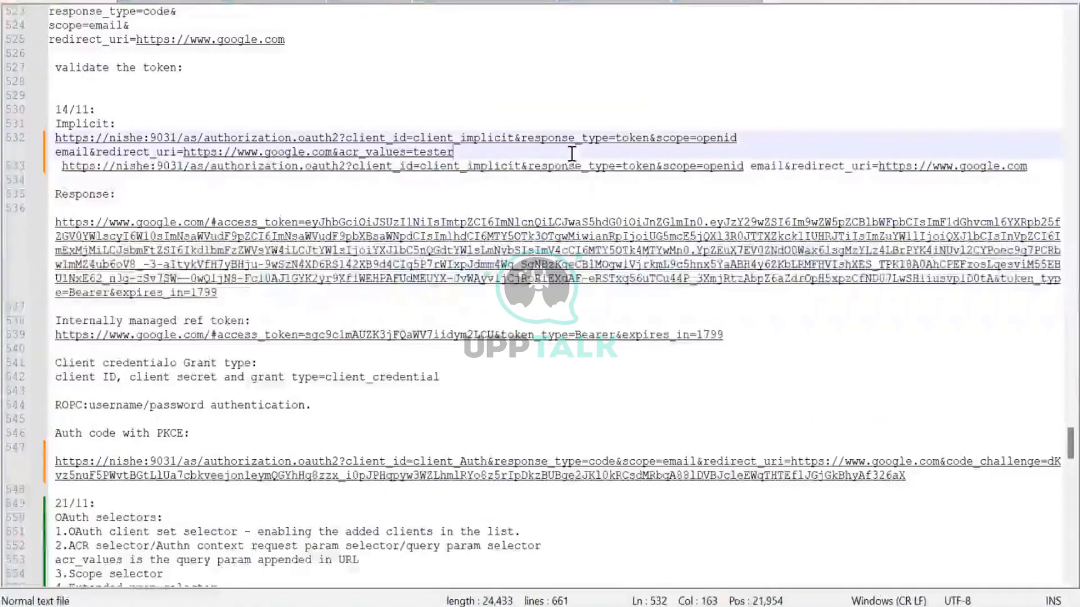
pyautogui.press('Return')
pyautogui.press('Return')
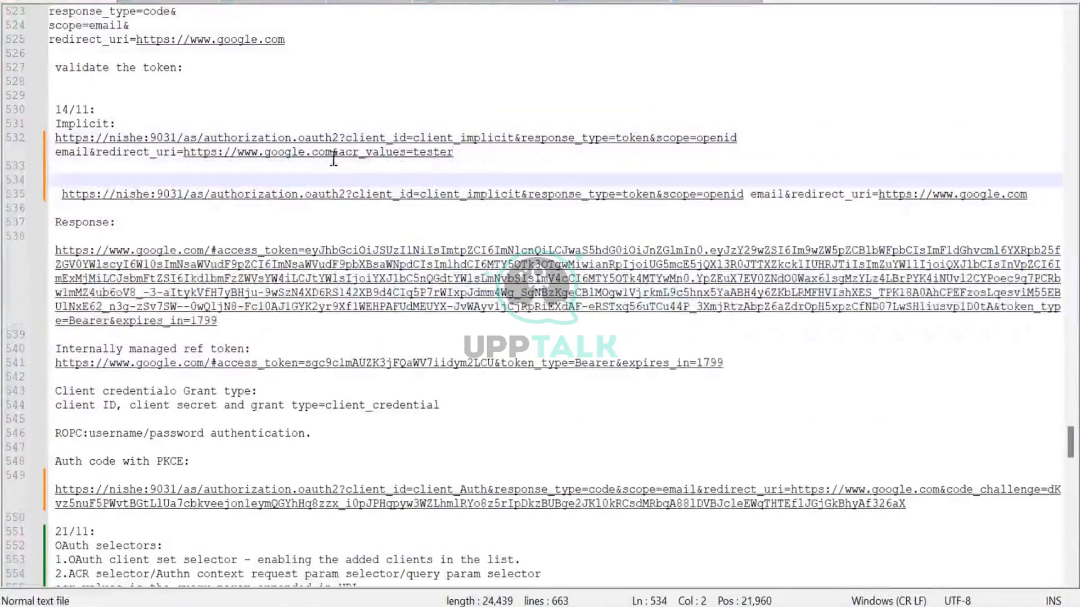
pyautogui.moveTo(334, 160); pyautogui.dragTo(51, 143)
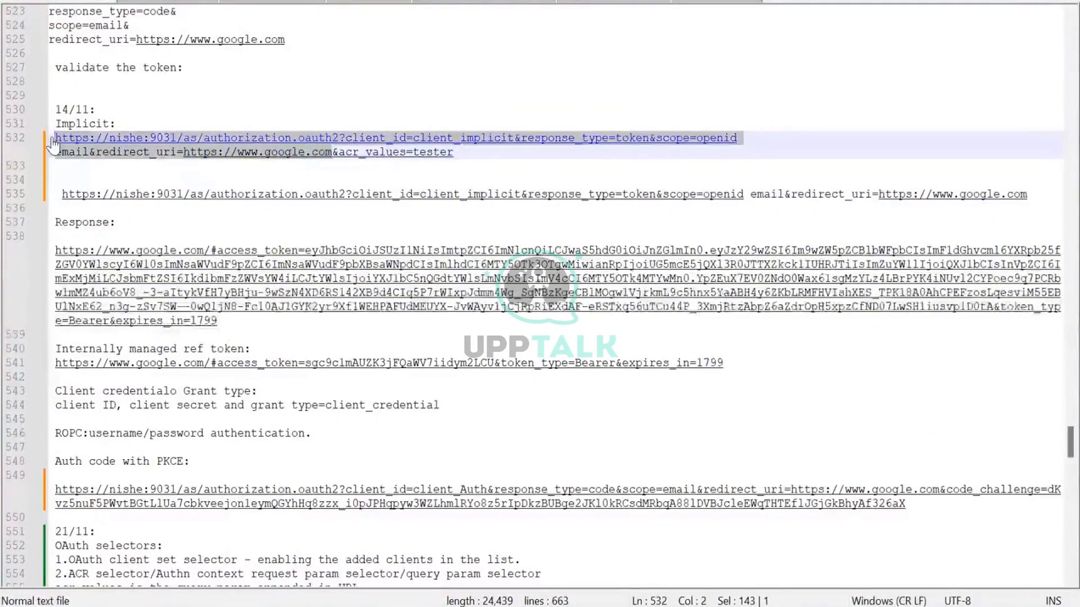
pyautogui.click(368, 178)
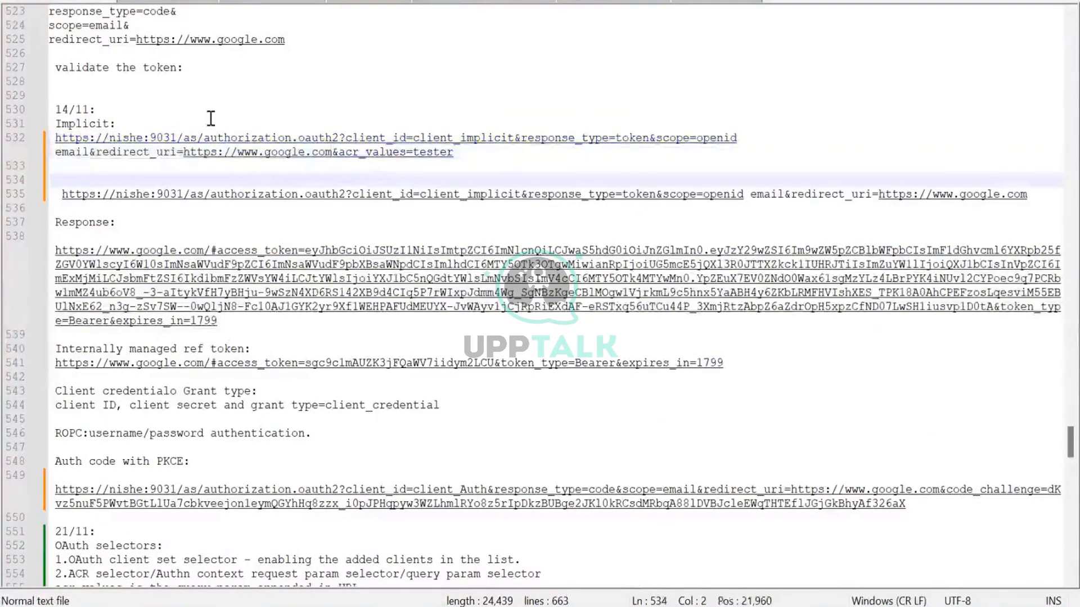
pyautogui.click(210, 119)
pyautogui.keyDown('shift'); pyautogui.click(41, 119); pyautogui.keyUp('shift')
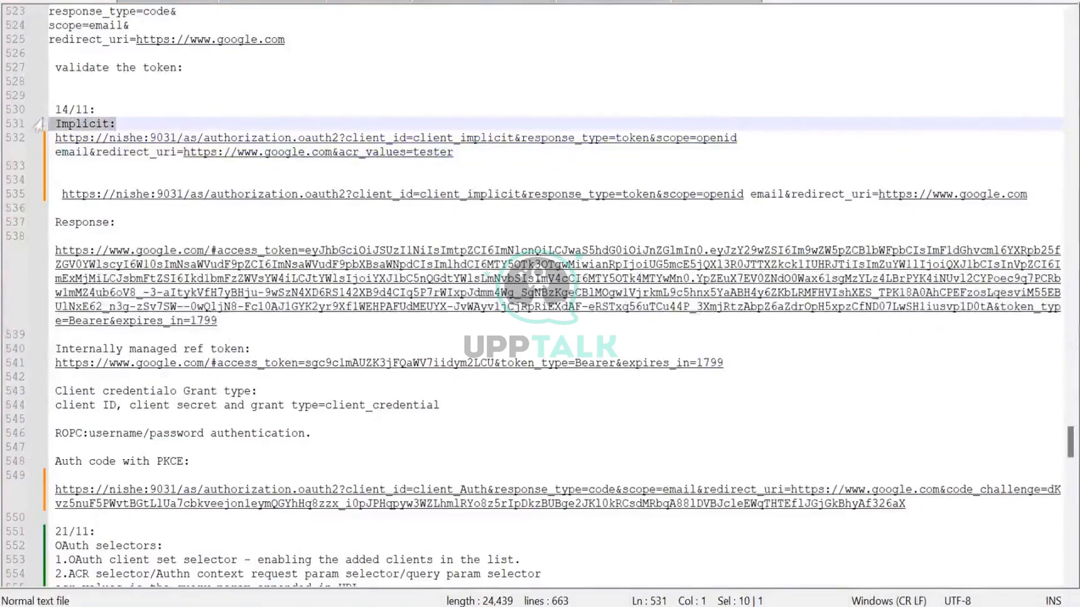
pyautogui.click(125, 120)
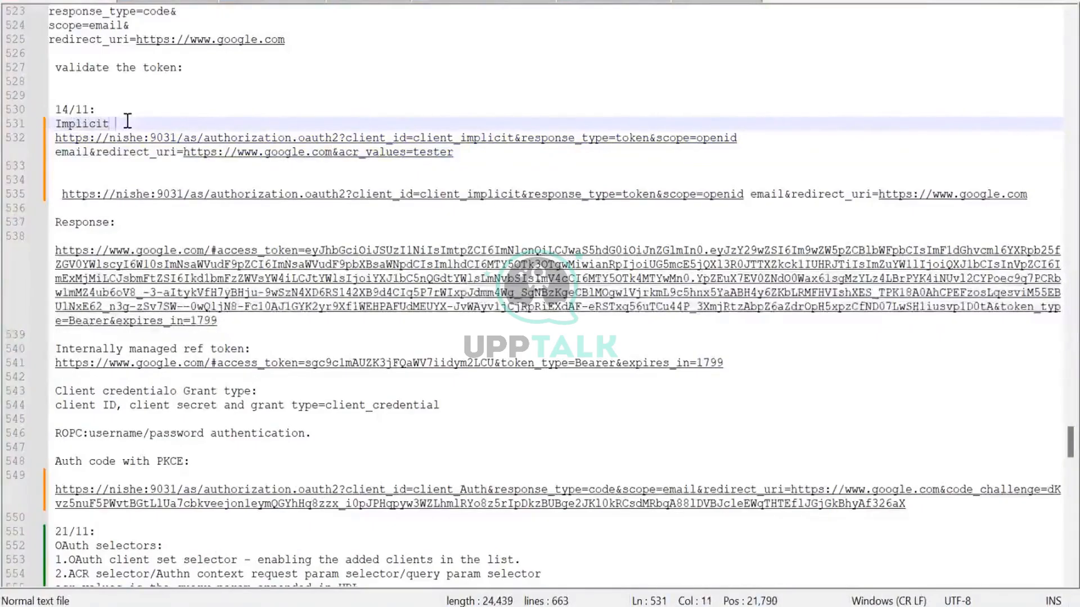
pyautogui.write('with ACR ')
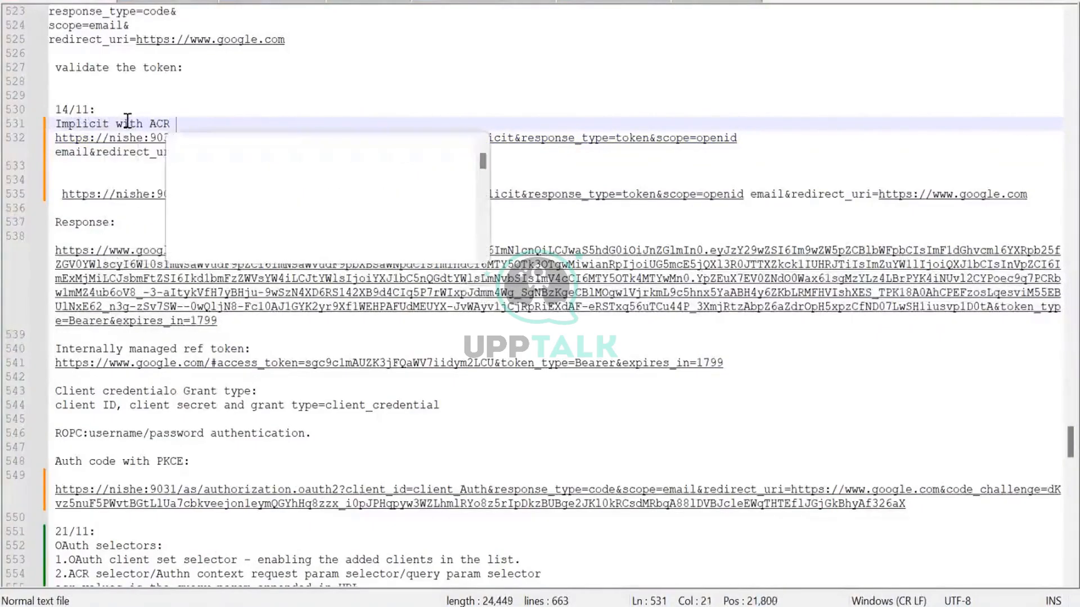
pyautogui.write('selector')
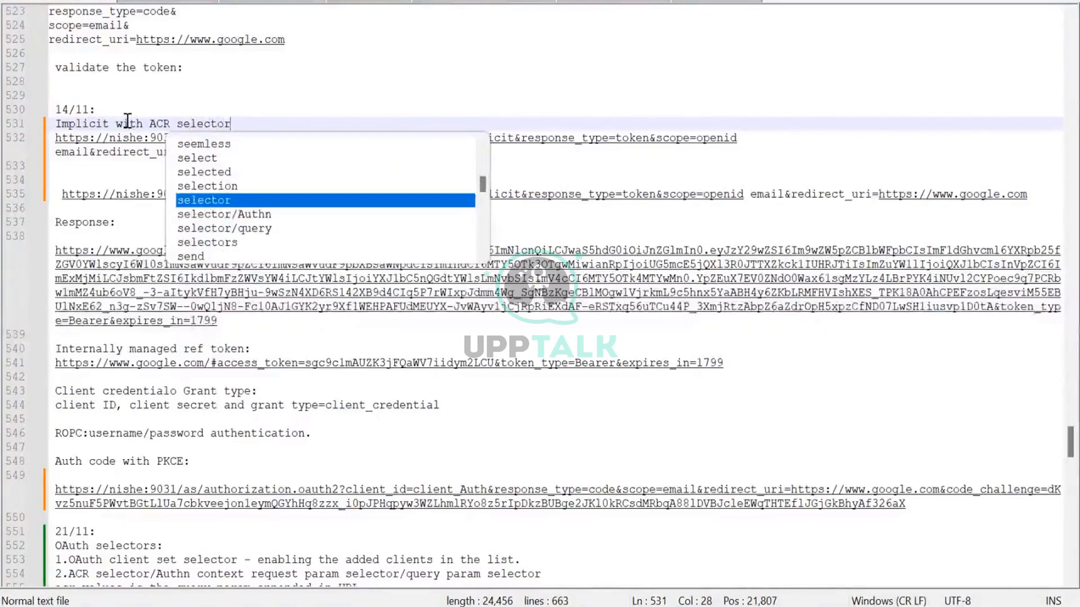
pyautogui.click(256, 123)
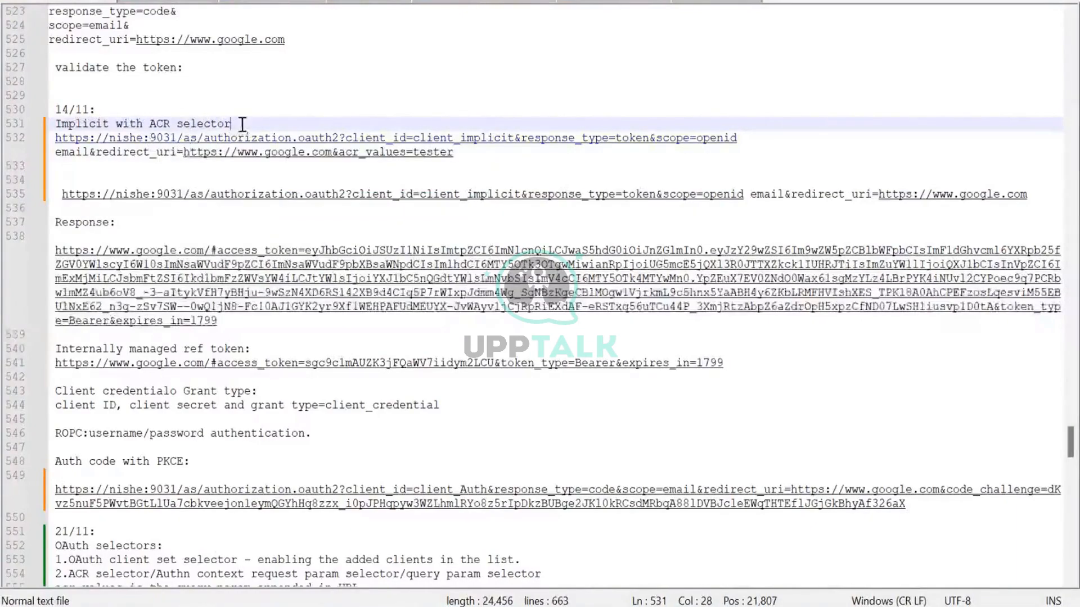
# - Head the second URL 'Implicit with Extended prop selector:' and save the notes
pyautogui.moveTo(241, 124); pyautogui.dragTo(47, 129)
pyautogui.hotkey('ctrl', 'c')
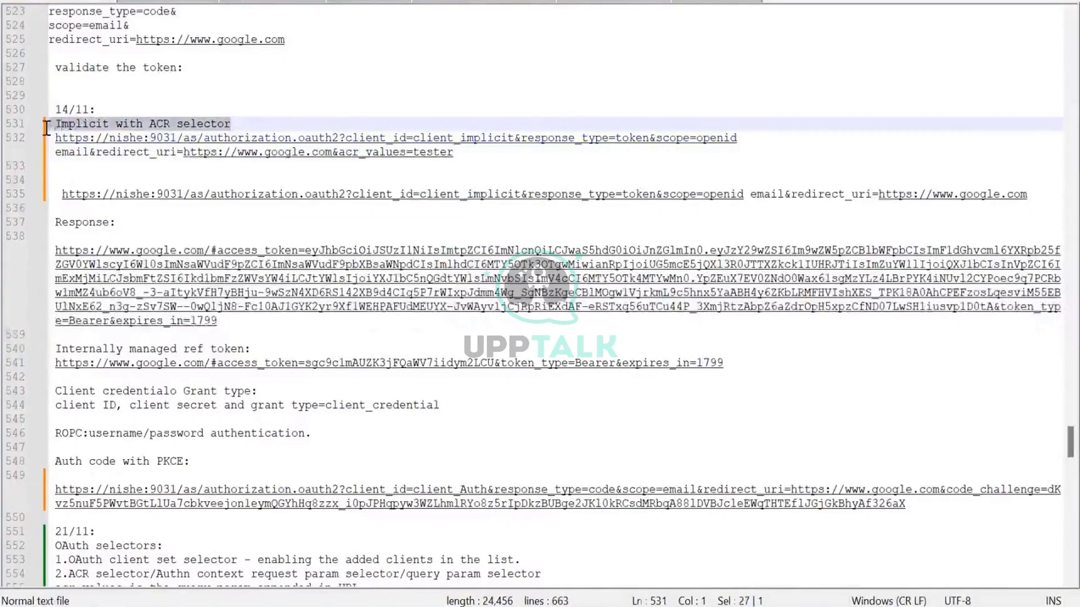
pyautogui.click(98, 166)
pyautogui.hotkey('ctrl', 'v')
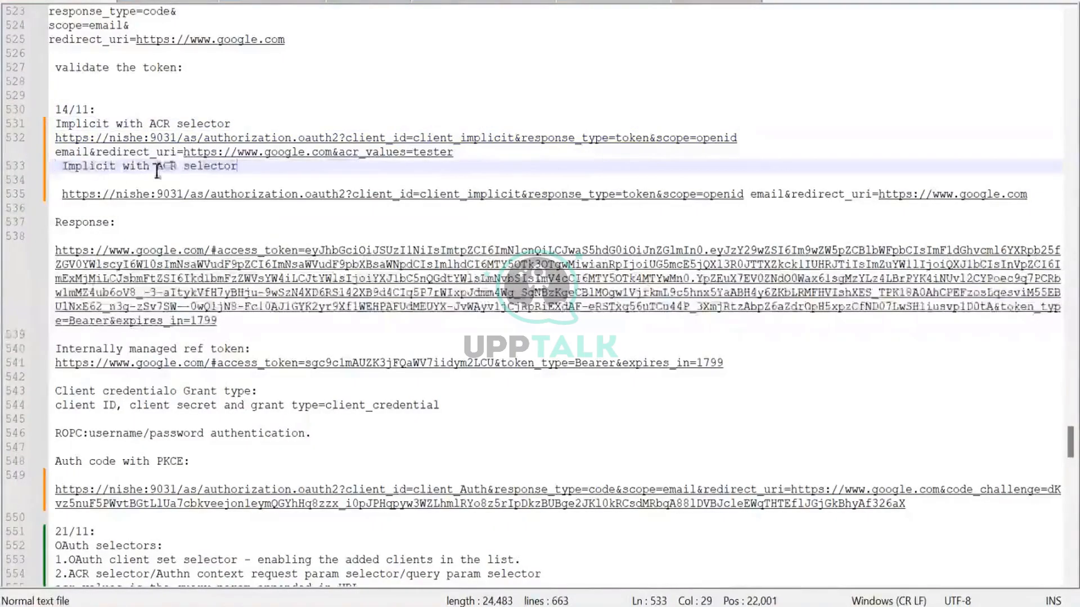
pyautogui.doubleClick(167, 166)
pyautogui.write('Extende')
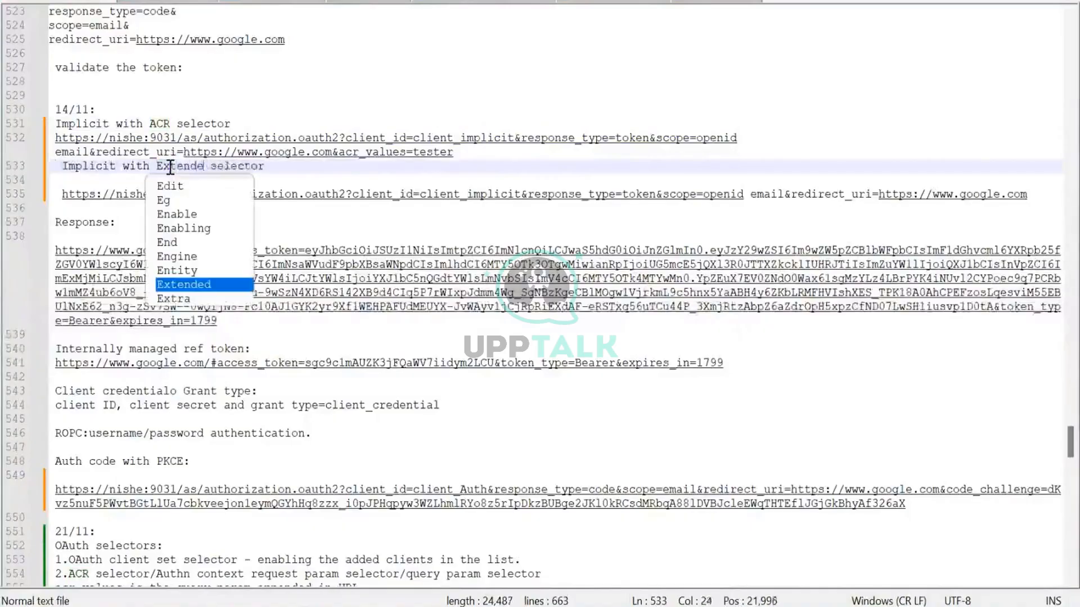
pyautogui.write('d prop')
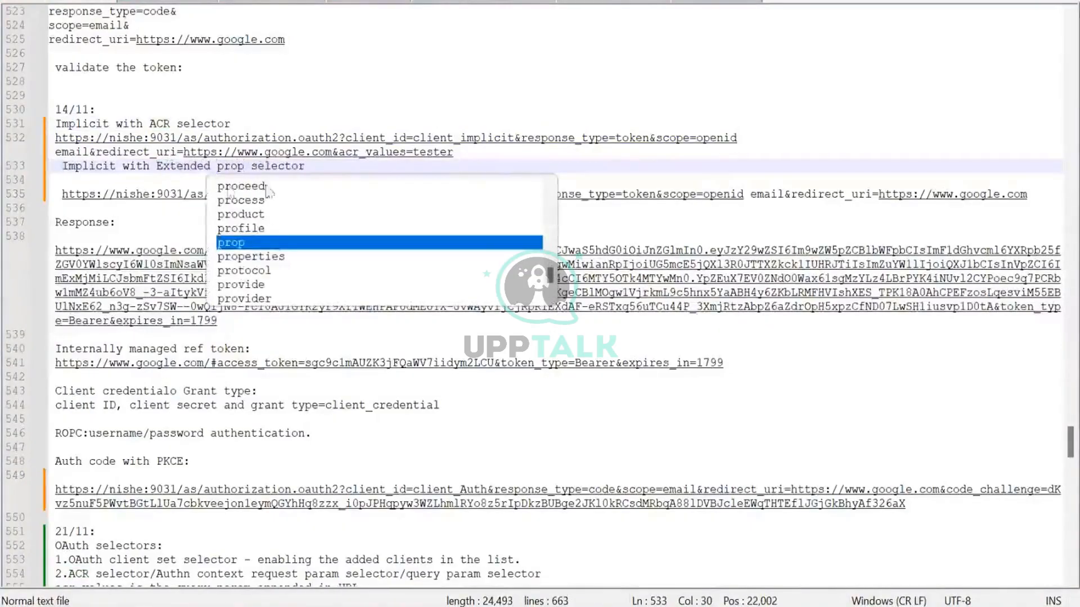
pyautogui.click(319, 165)
pyautogui.write(':')
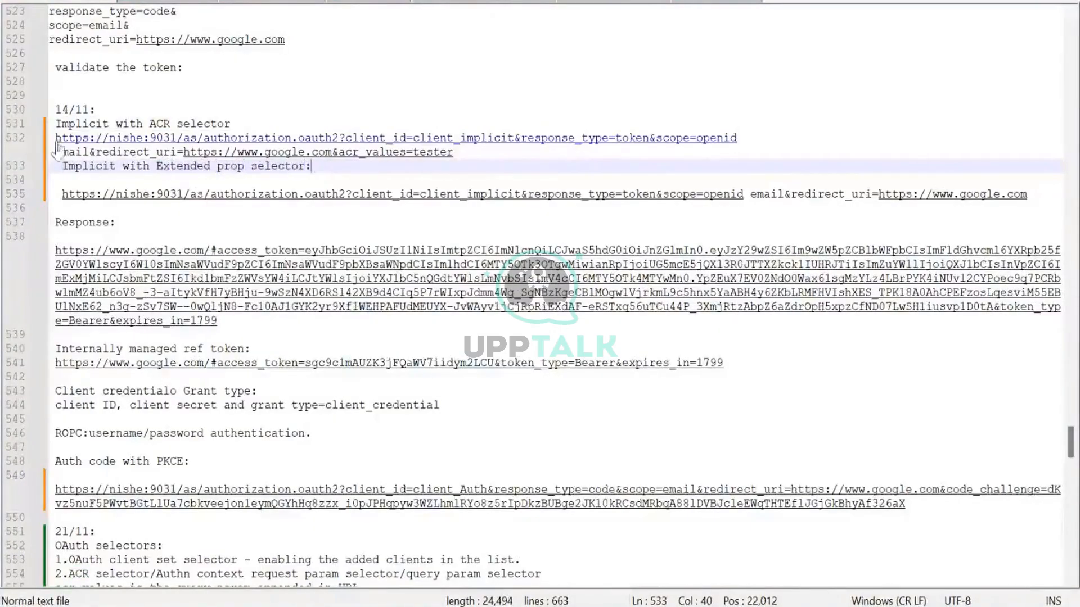
pyautogui.click(61, 166)
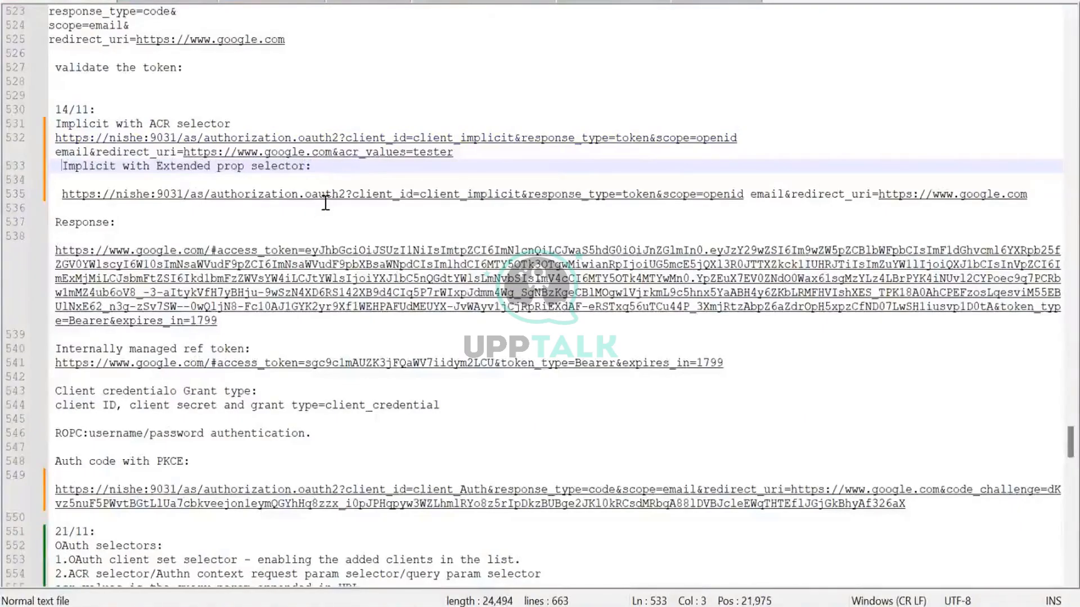
pyautogui.press('BackSpace')
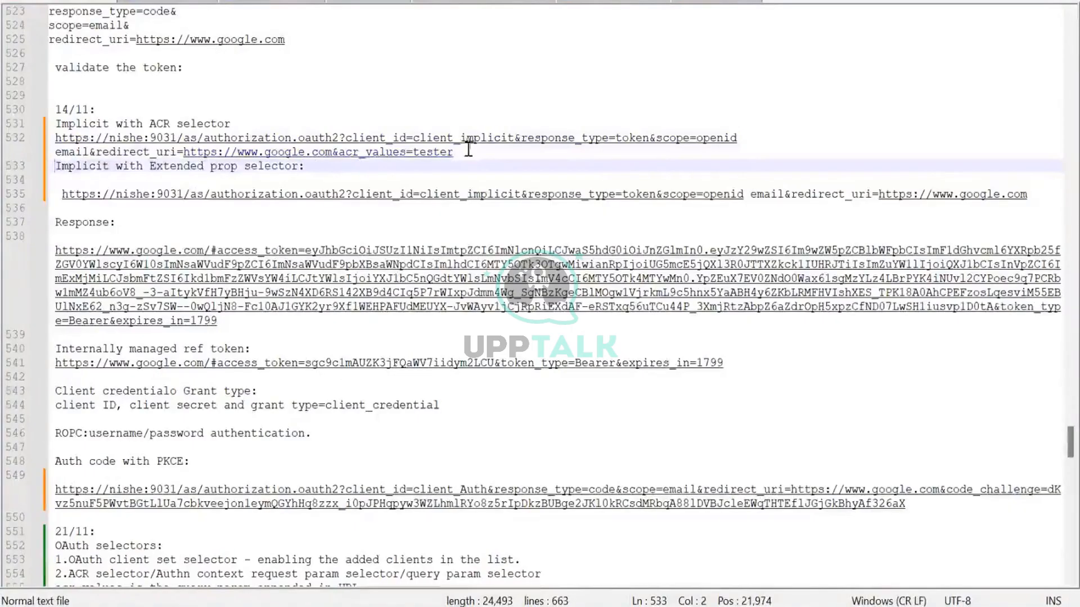
pyautogui.press('Return')
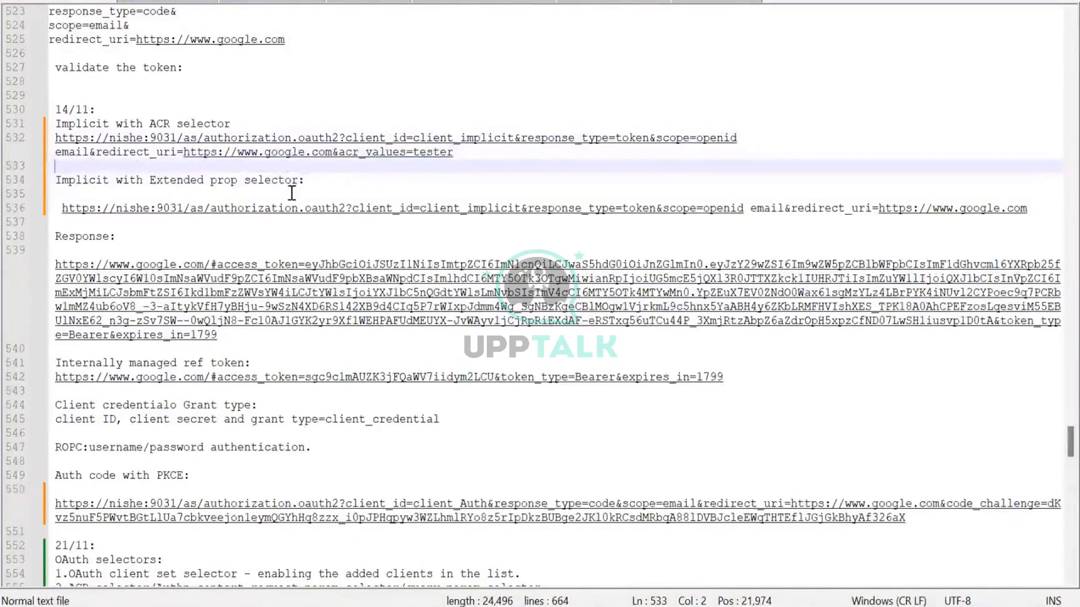
pyautogui.click(292, 193)
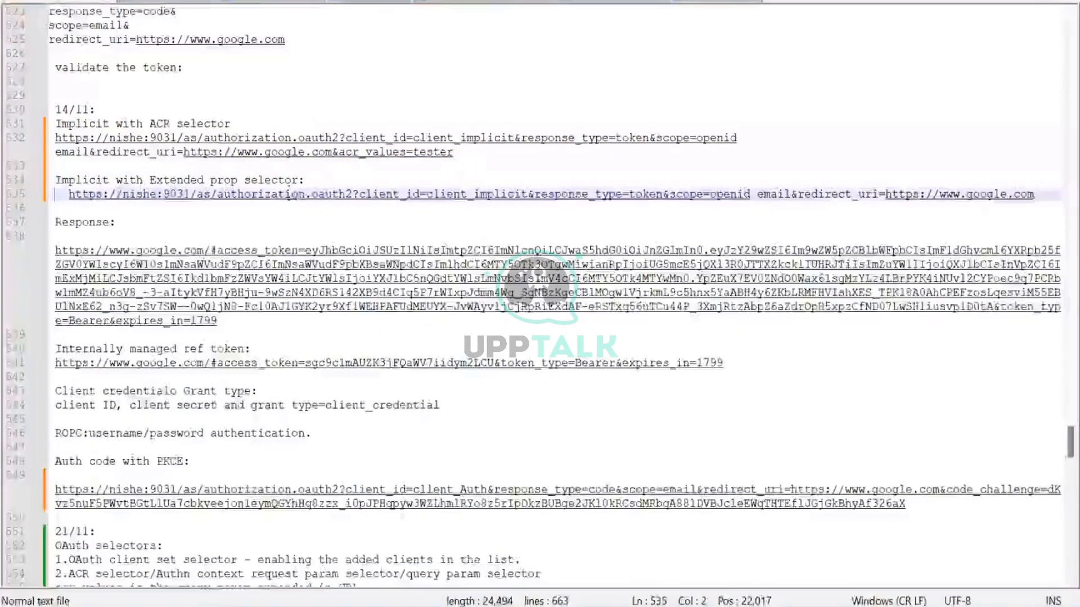
pyautogui.press('Delete')
pyautogui.press('Delete')
pyautogui.press('Delete')
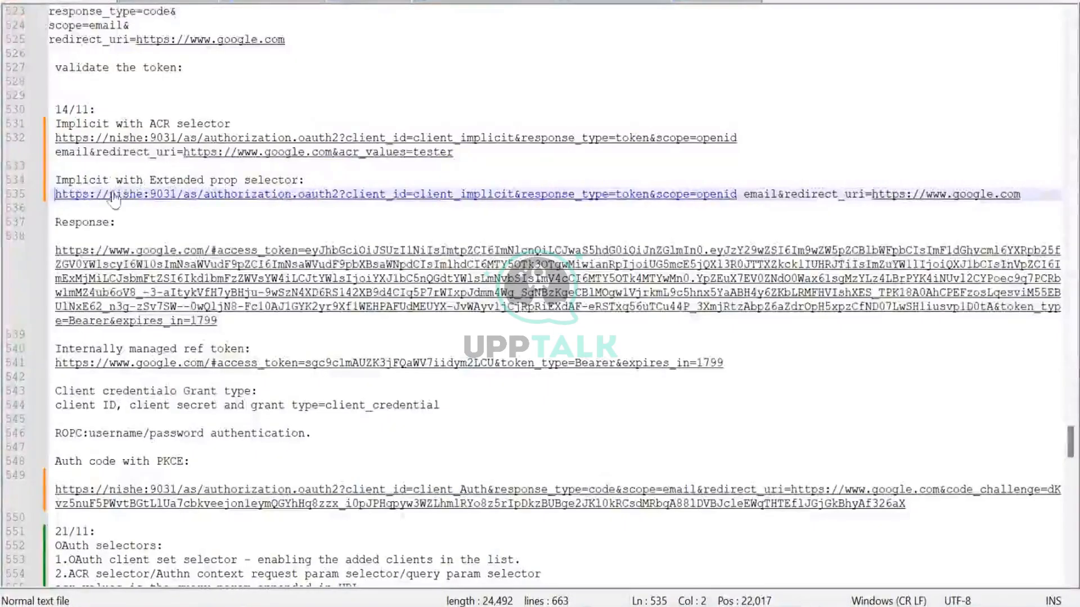
pyautogui.hotkey('ctrl', 's')
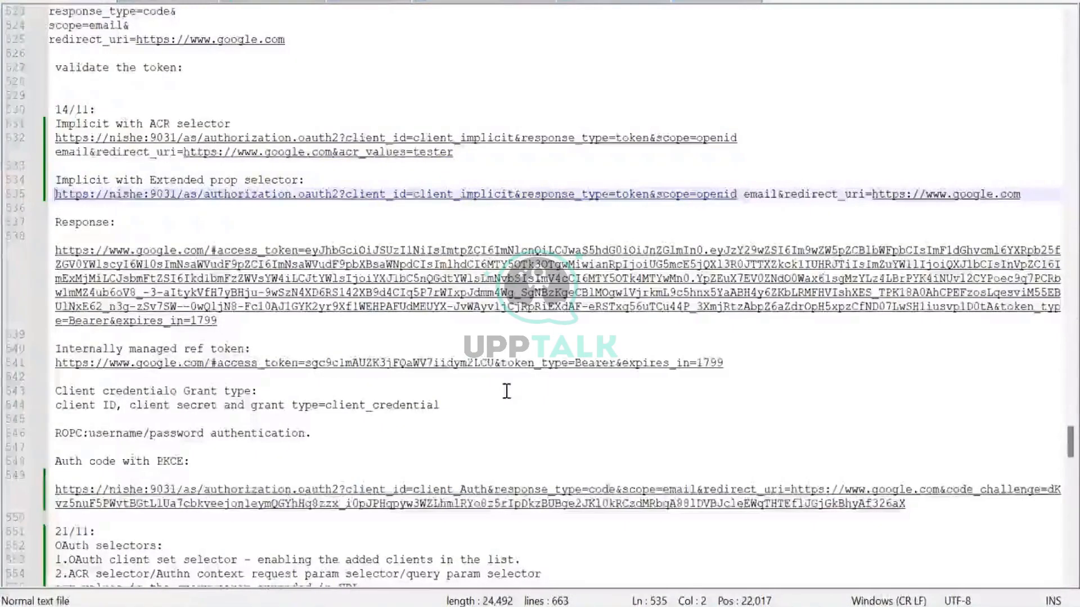
# - Add an 'Authn API:' heading below the selector list and save the notes
pyautogui.scroll(-5, 506, 391)
pyautogui.click(287, 405)
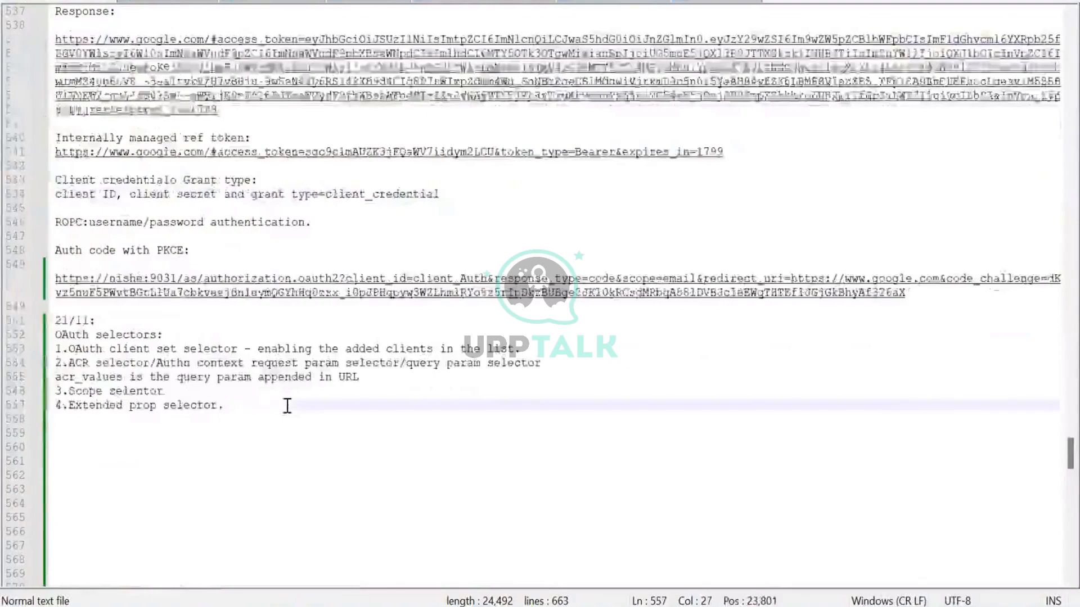
pyautogui.press('Return')
pyautogui.press('Return')
pyautogui.press('Return')
pyautogui.write('Au')
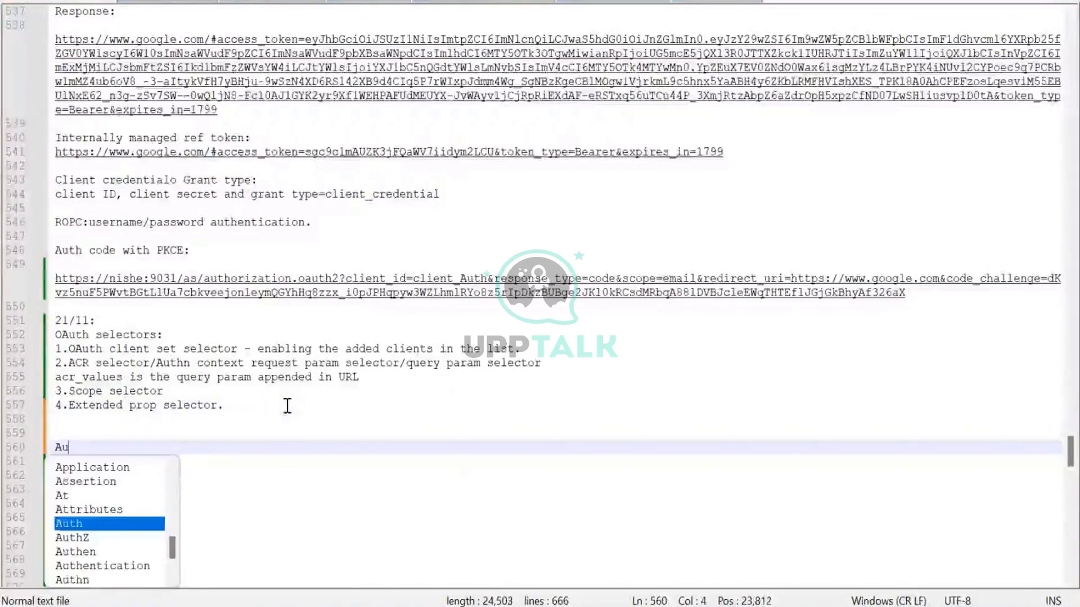
pyautogui.write('thn A')
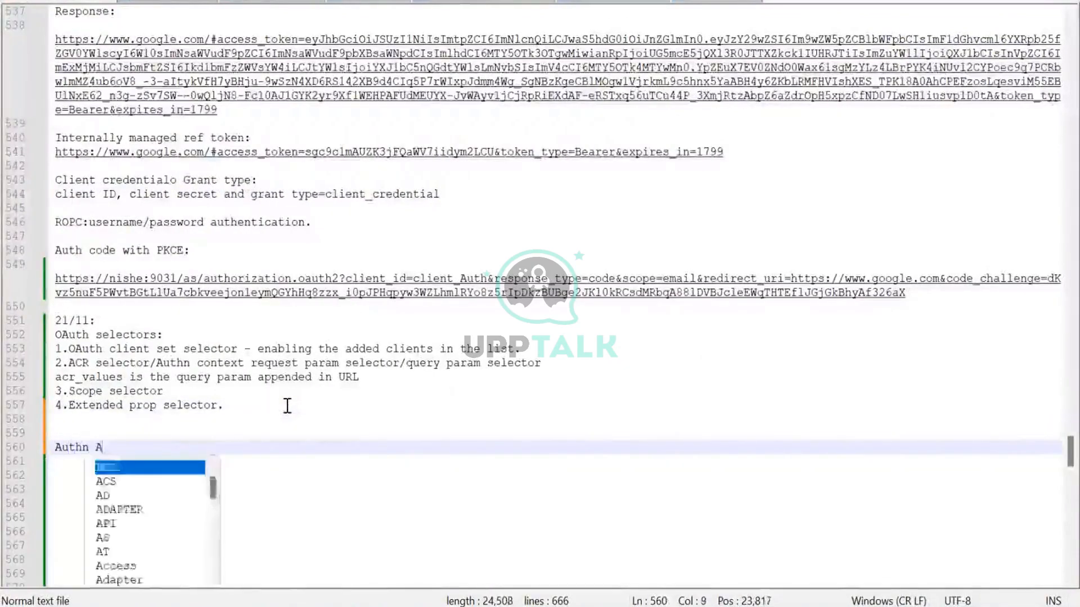
pyautogui.write('PI:')
pyautogui.press('Return')
pyautogui.press('Return')
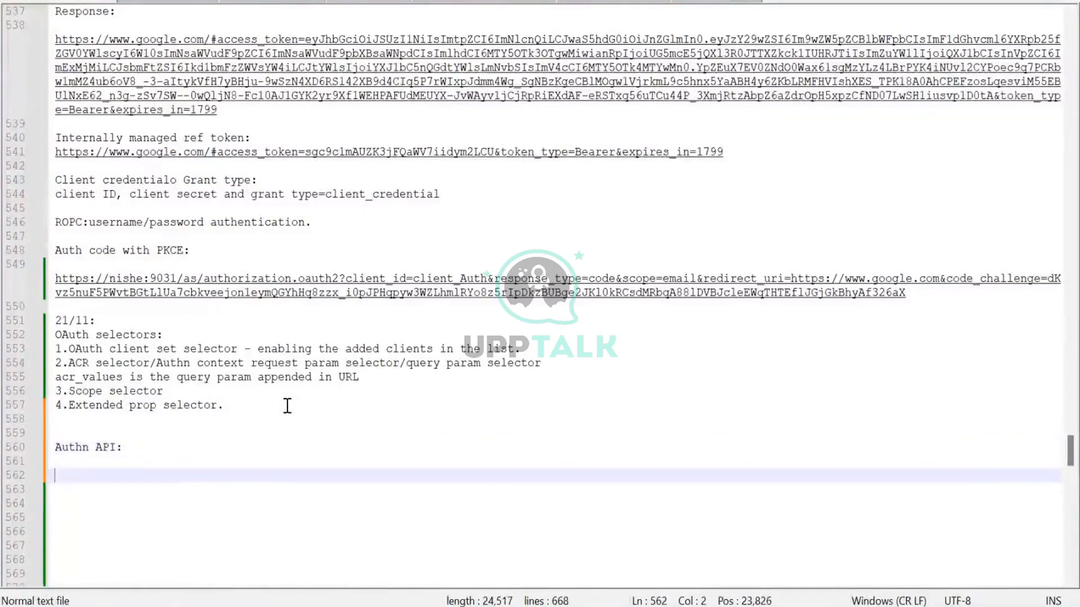
pyautogui.hotkey('ctrl', 's')
# - In the PingFederate console, go to Integration > Authentication API Applications
pyautogui.click(509, 489)
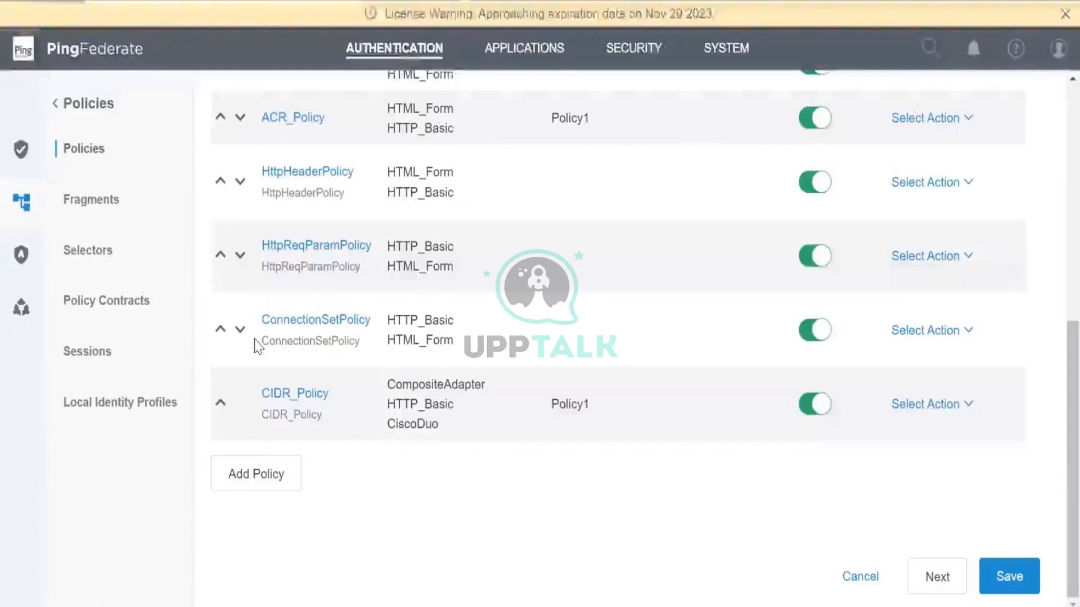
pyautogui.click(433, 49)
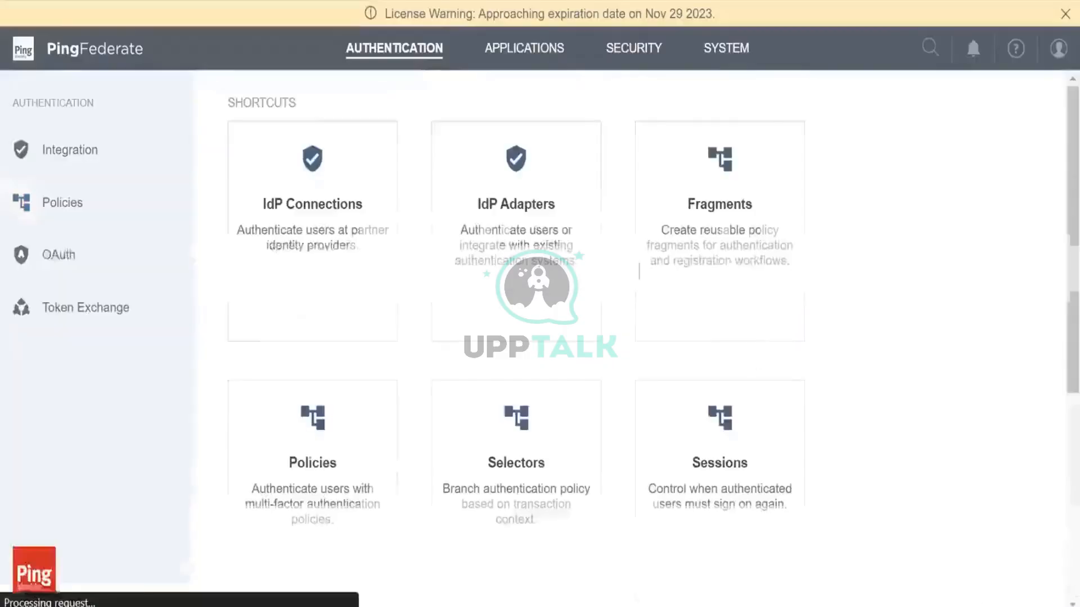
pyautogui.scroll(-10, 909, 396)
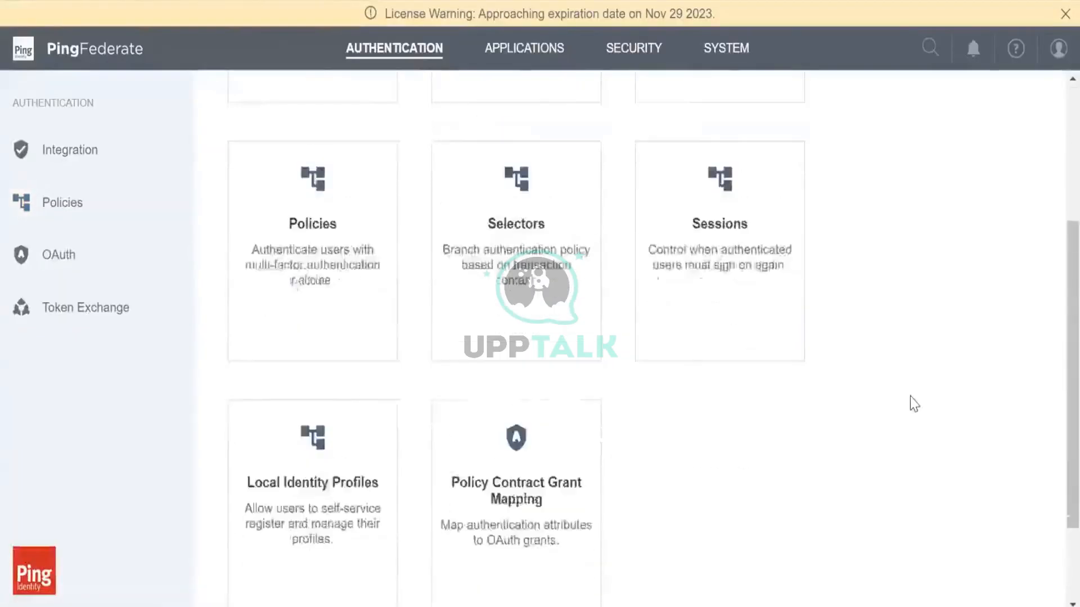
pyautogui.scroll(6, 909, 396)
pyautogui.scroll(2, 910, 396)
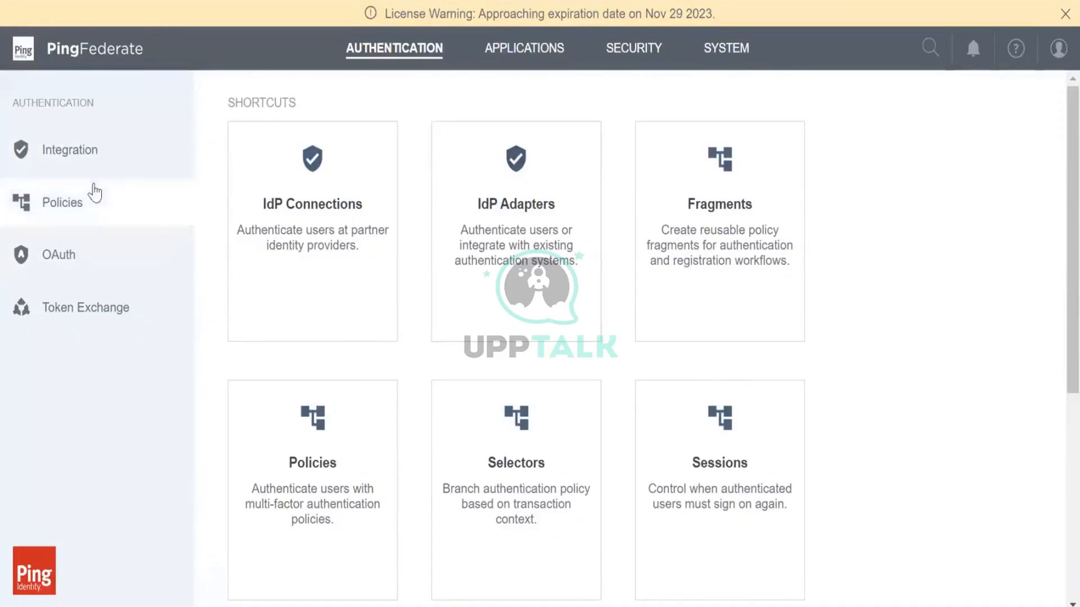
pyautogui.click(33, 161)
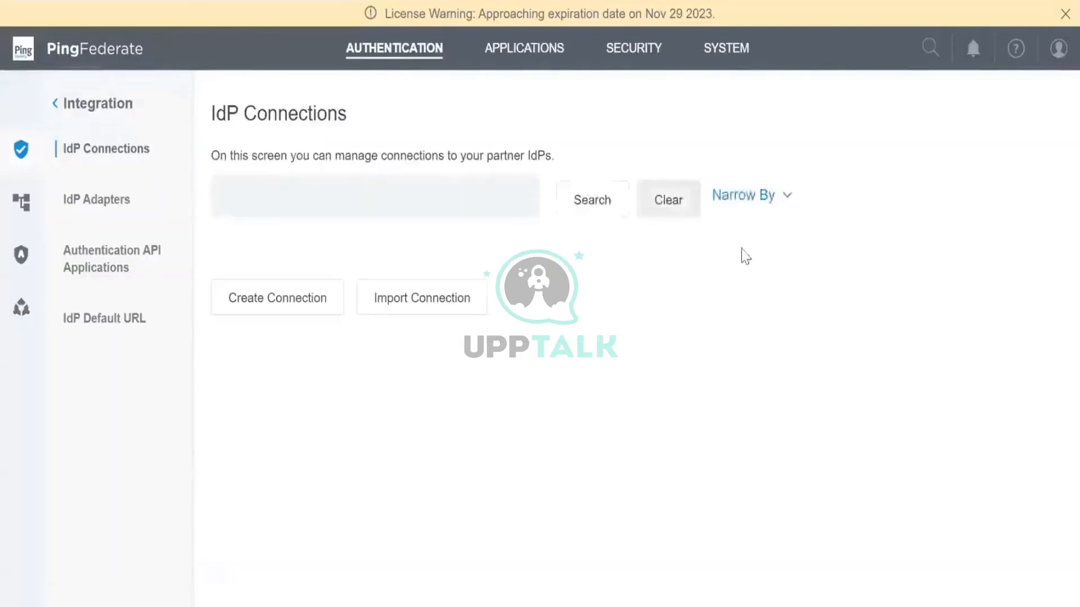
pyautogui.click(125, 277)
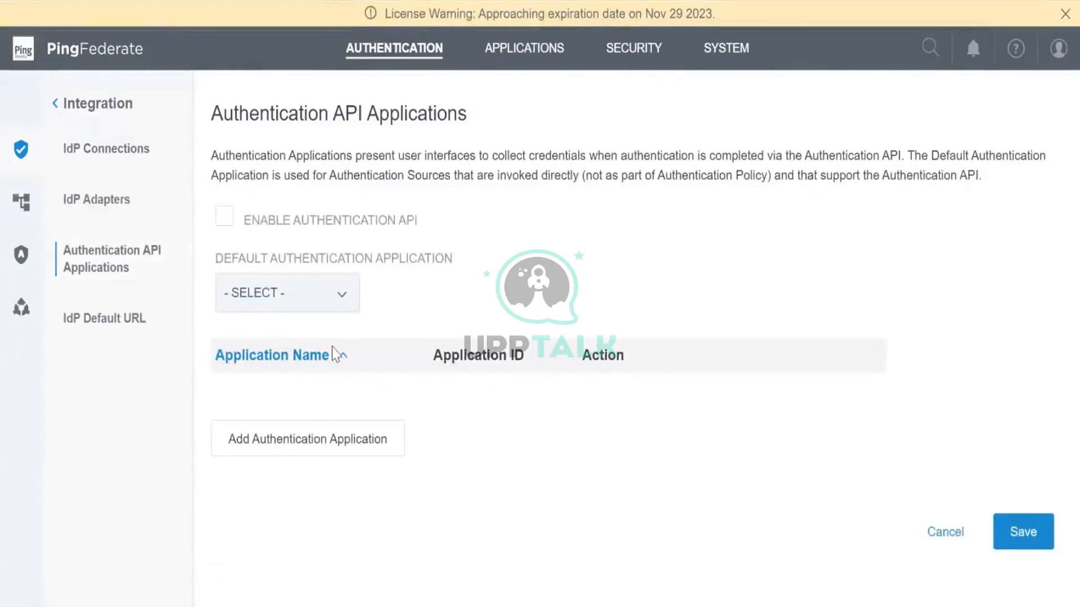
# - Enable the Authentication API and check the default authentication application options
pyautogui.click(223, 218)
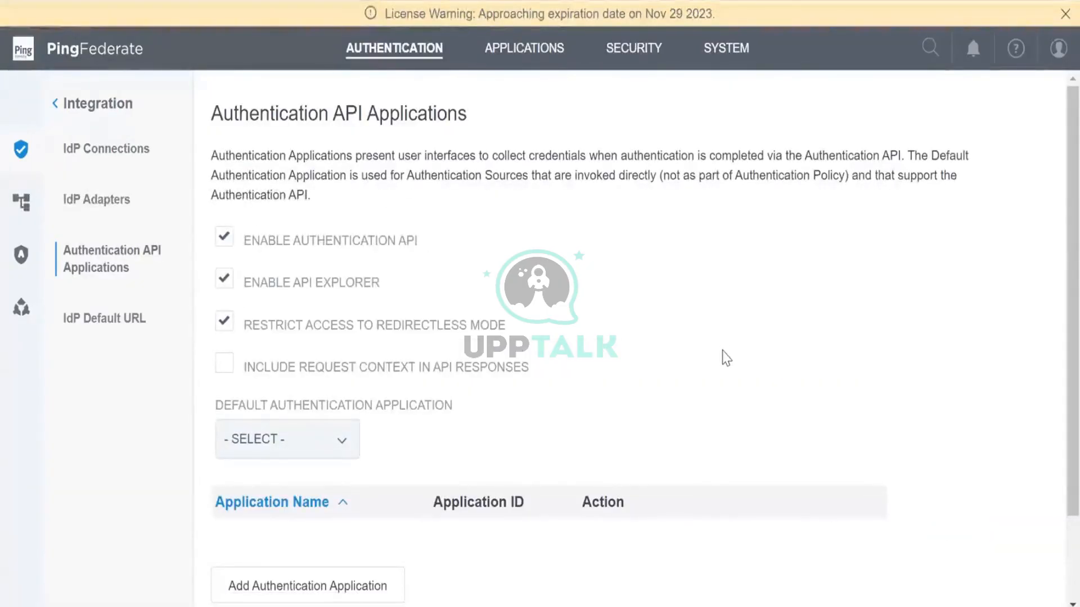
pyautogui.scroll(-2, 726, 358)
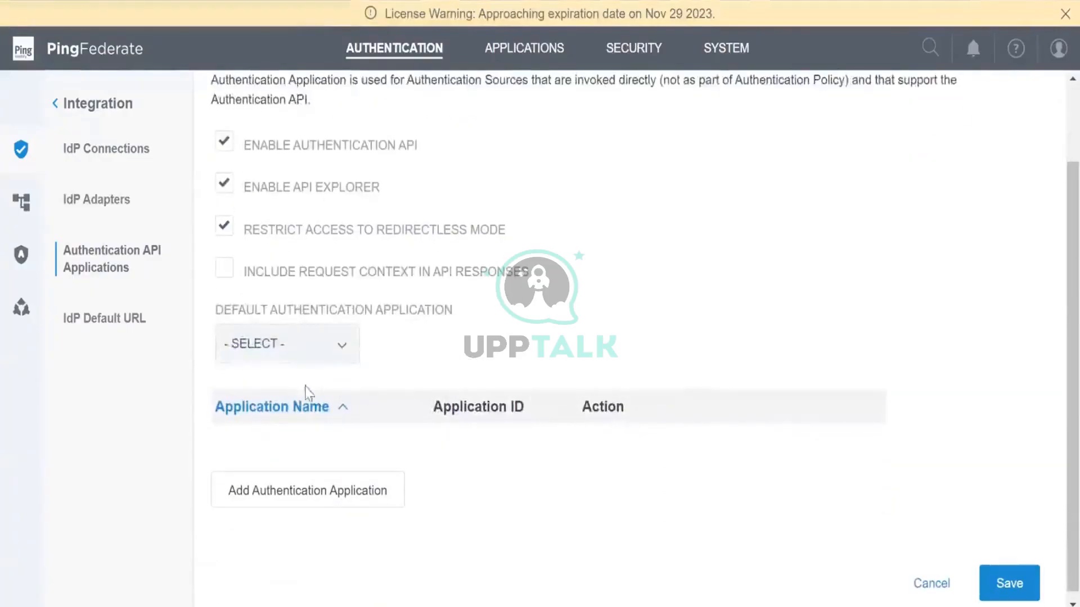
pyautogui.click(279, 353)
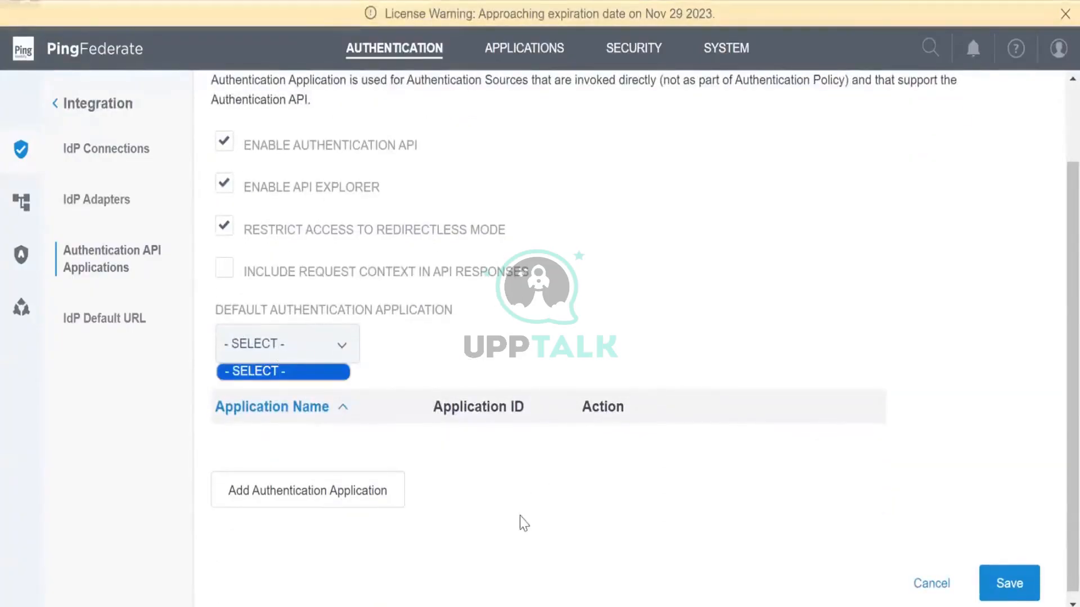
# - Start a new authentication application, going back once and reopening the empty form
pyautogui.click(369, 495)
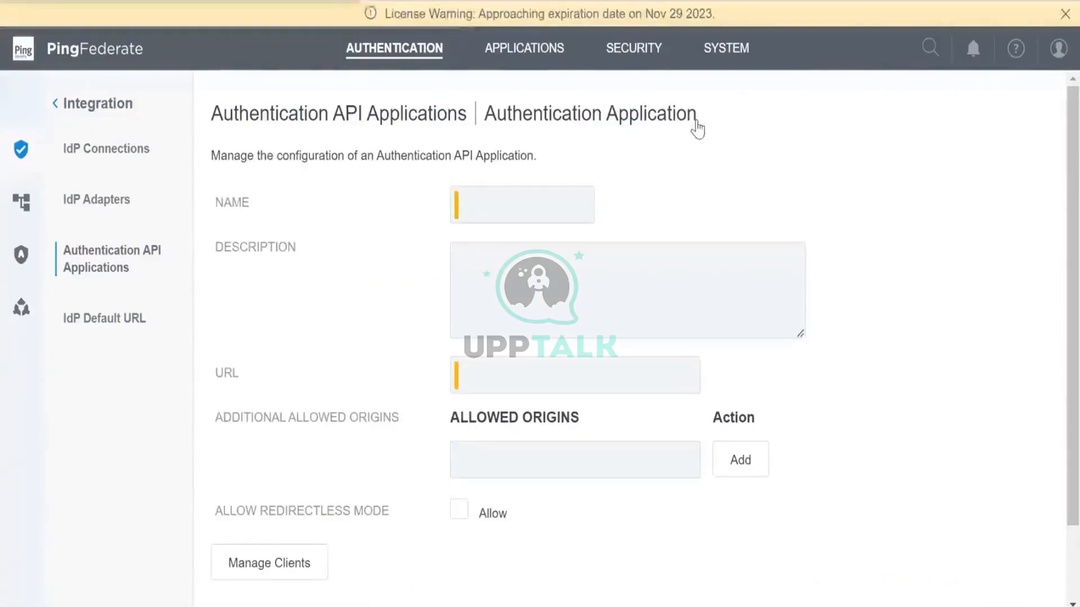
pyautogui.moveTo(697, 115); pyautogui.dragTo(217, 120)
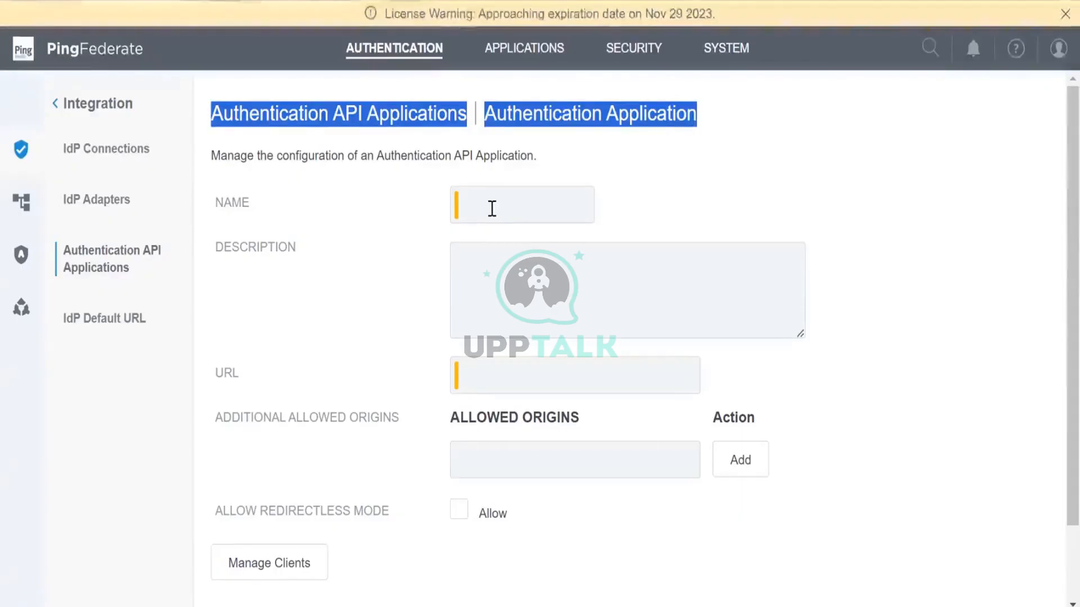
pyautogui.click(459, 117)
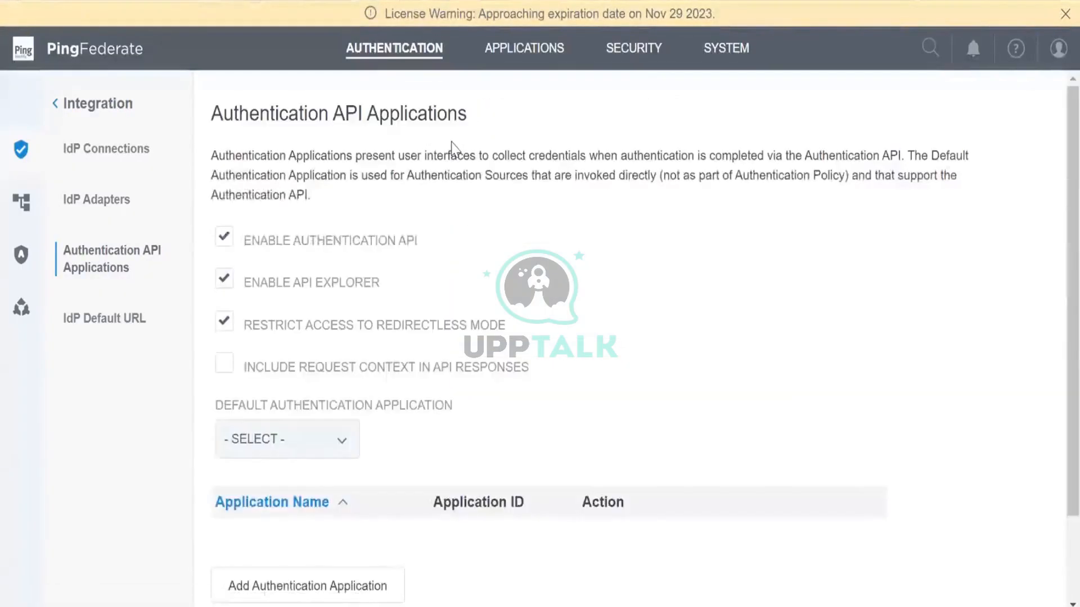
pyautogui.scroll(-2, 453, 148)
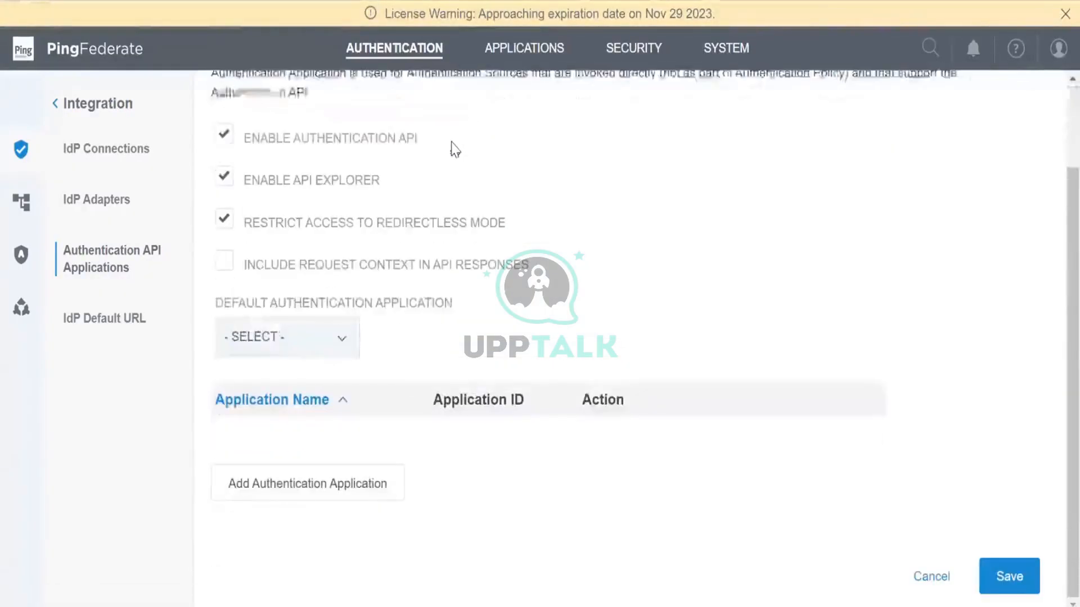
pyautogui.click(308, 483)
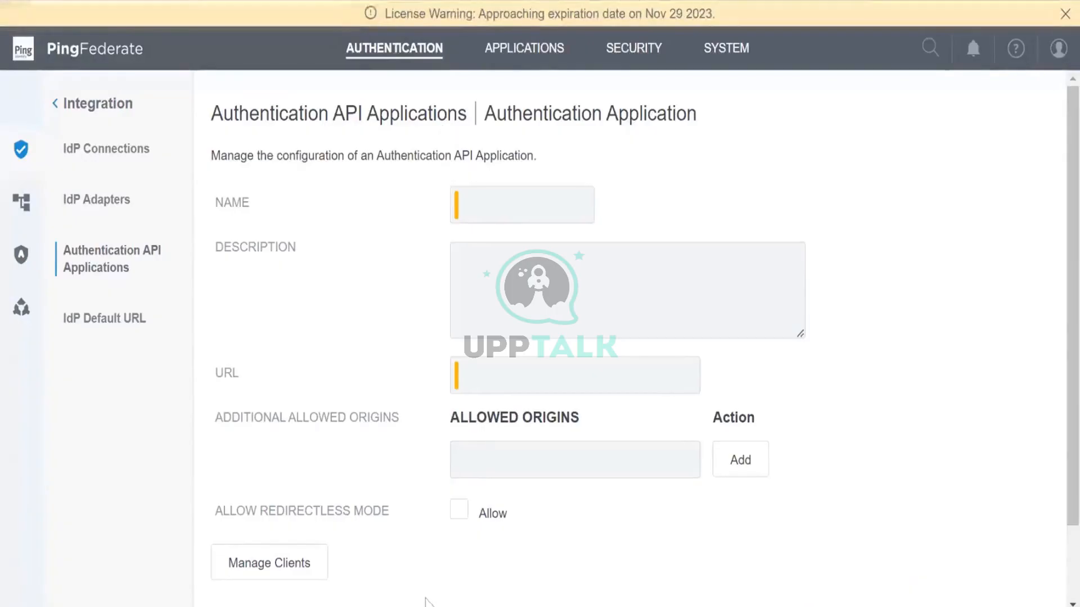
pyautogui.moveTo(509, 606)
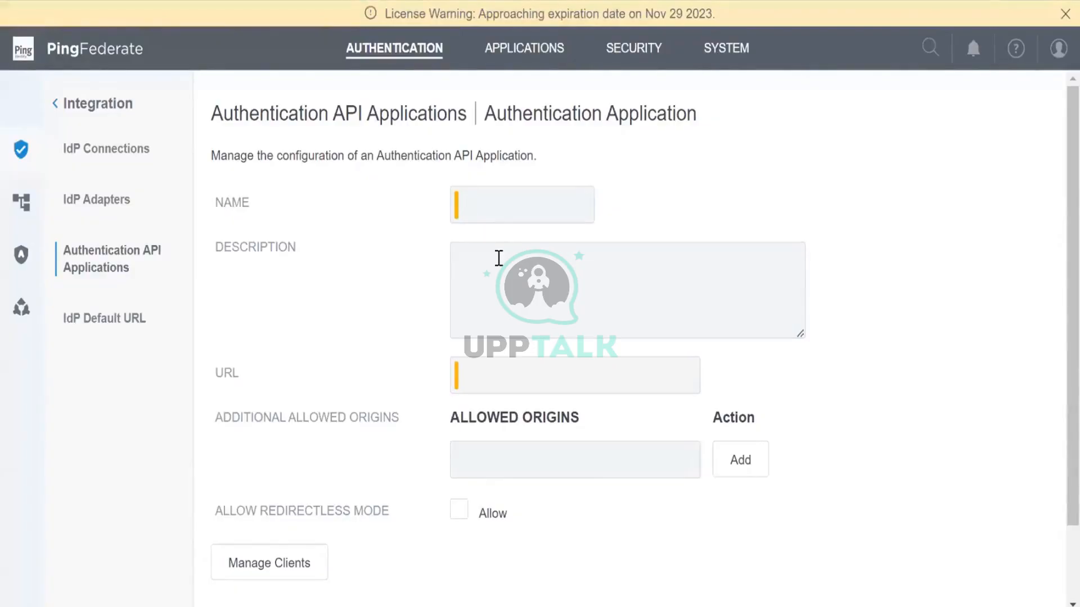
# - Enter AuthnAPI as the application name and copy it into the description field
pyautogui.write('AuthnAPI')
pyautogui.doubleClick(506, 201)
pyautogui.hotkey('ctrl', 'c')
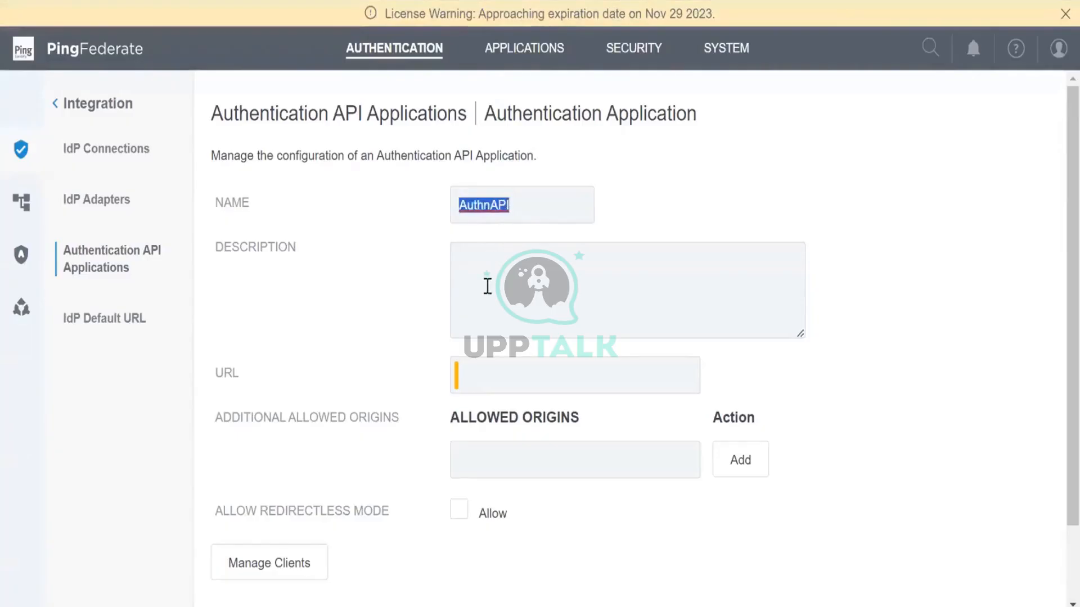
pyautogui.click(487, 266)
pyautogui.hotkey('ctrl', 'v')
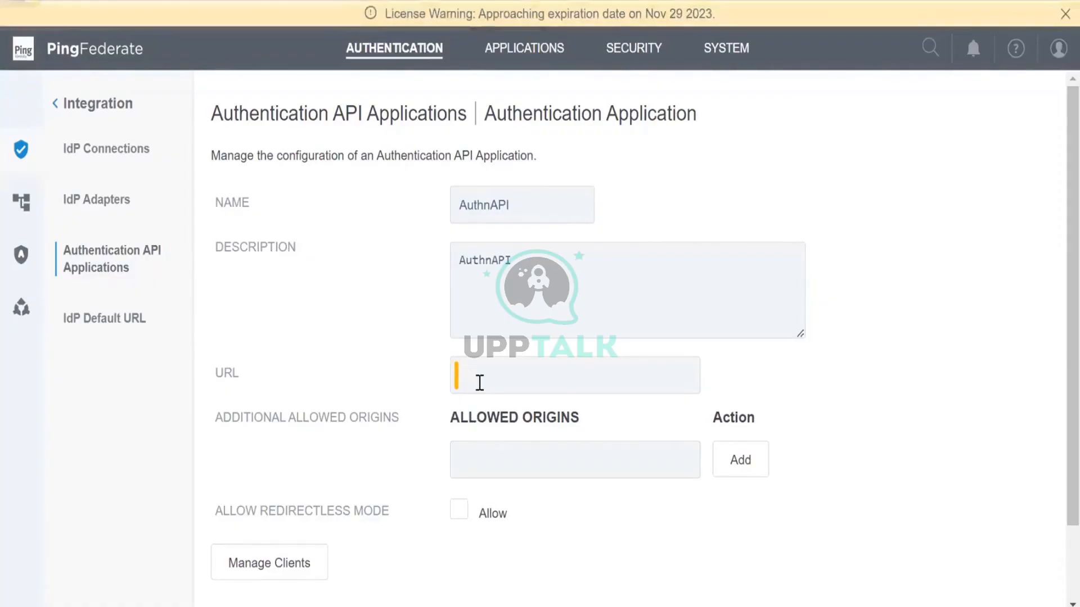
pyautogui.scroll(-2, 479, 383)
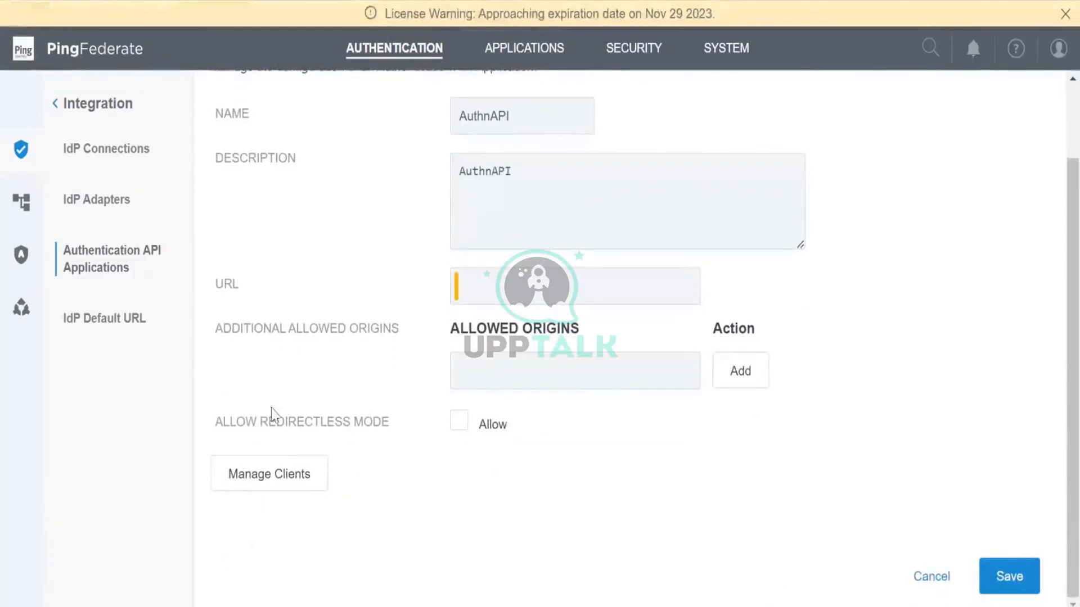
pyautogui.scroll(2, 474, 472)
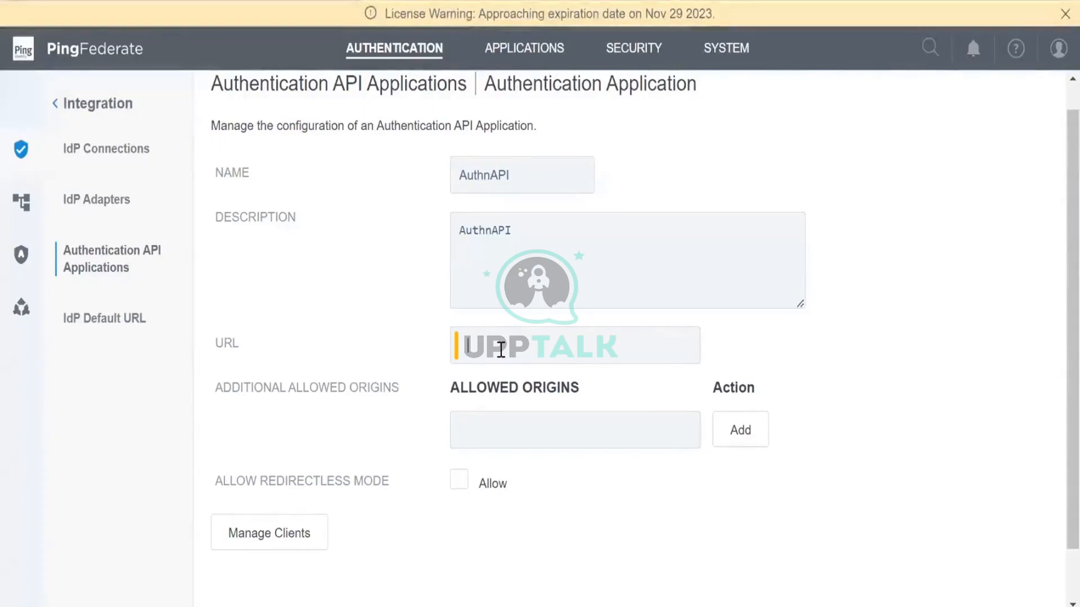
# - In the Notepad++ notes, select the server address through :9031 from the saved PKCE authorization URL
pyautogui.hotkey('alt', 'Tab')
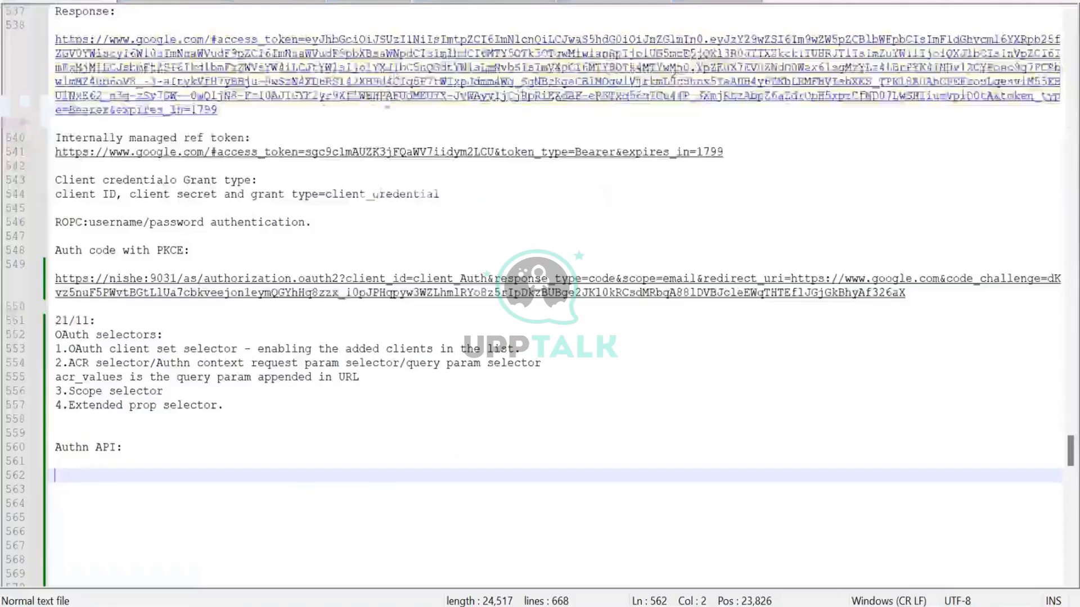
pyautogui.moveTo(339, 279); pyautogui.dragTo(56, 275)
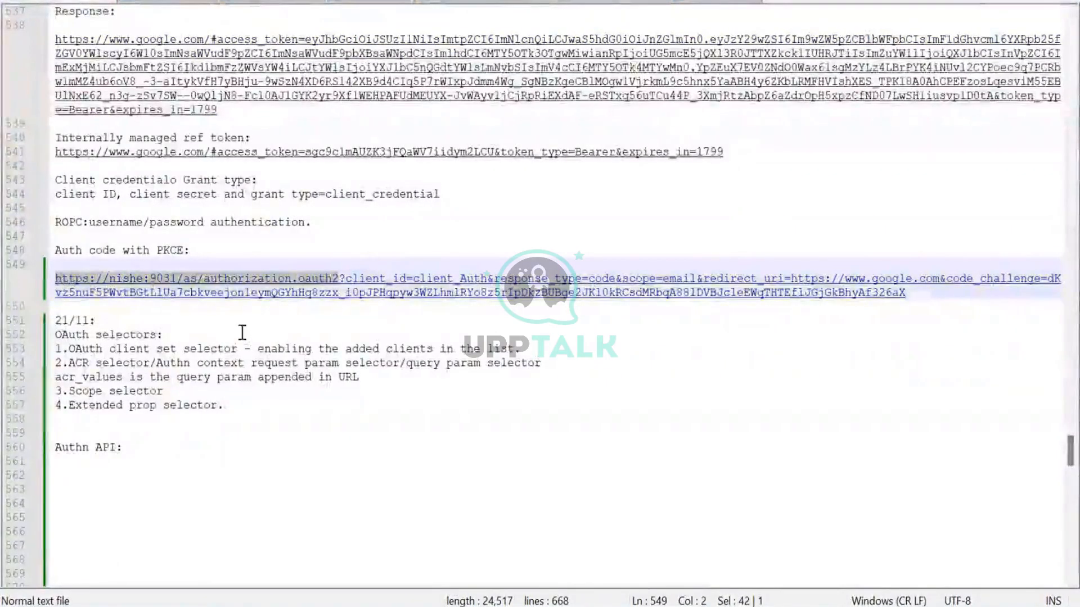
pyautogui.click(231, 308)
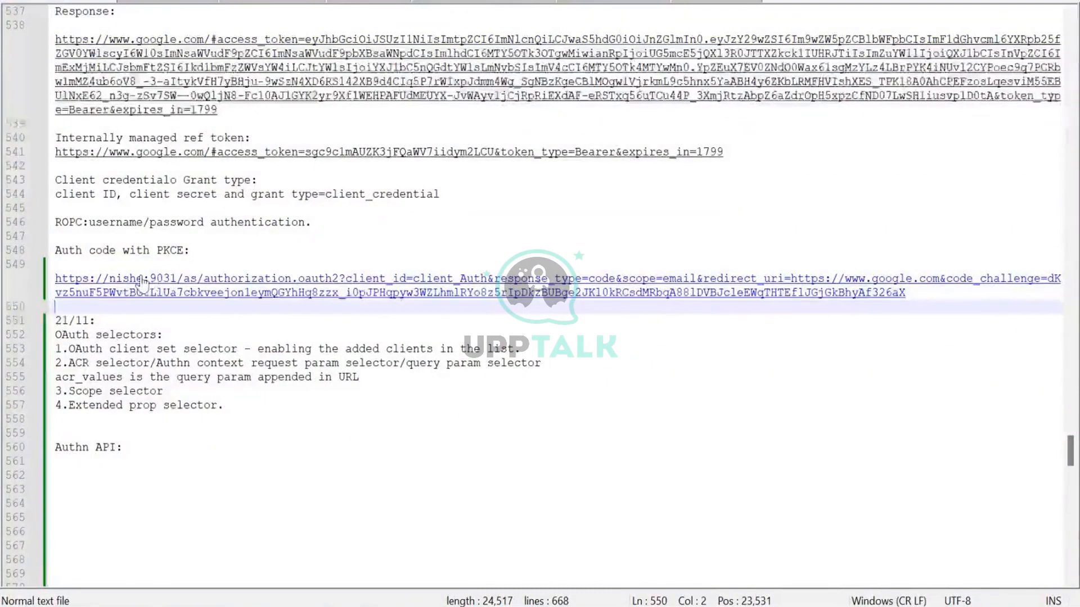
pyautogui.click(177, 279)
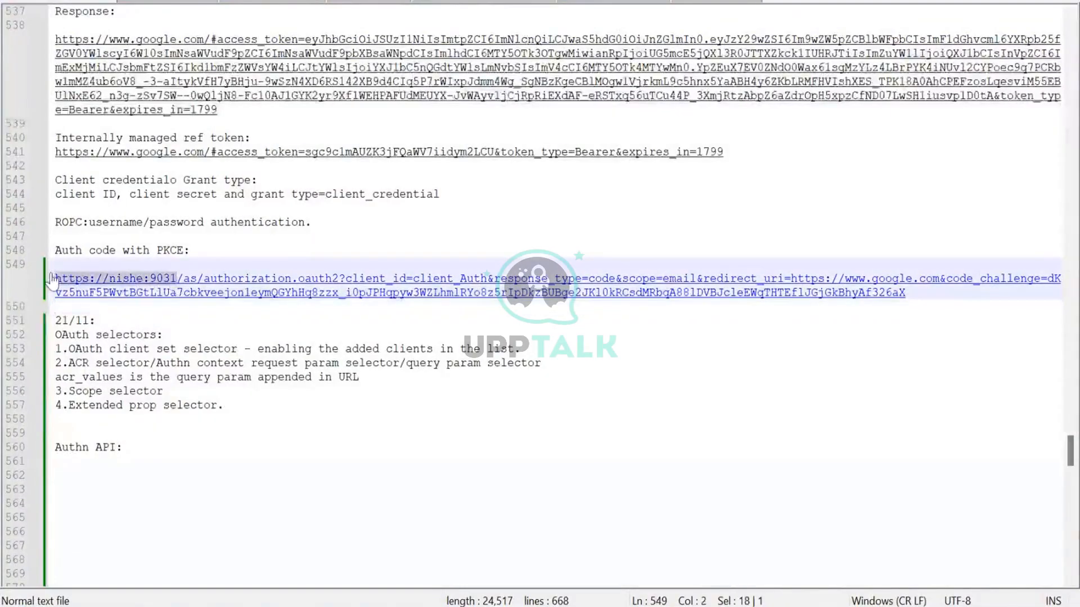
pyautogui.keyDown('shift'); pyautogui.click(57, 278); pyautogui.keyUp('shift')
pyautogui.hotkey('ctrl', 'c')
pyautogui.hotkey('alt', 'Tab')
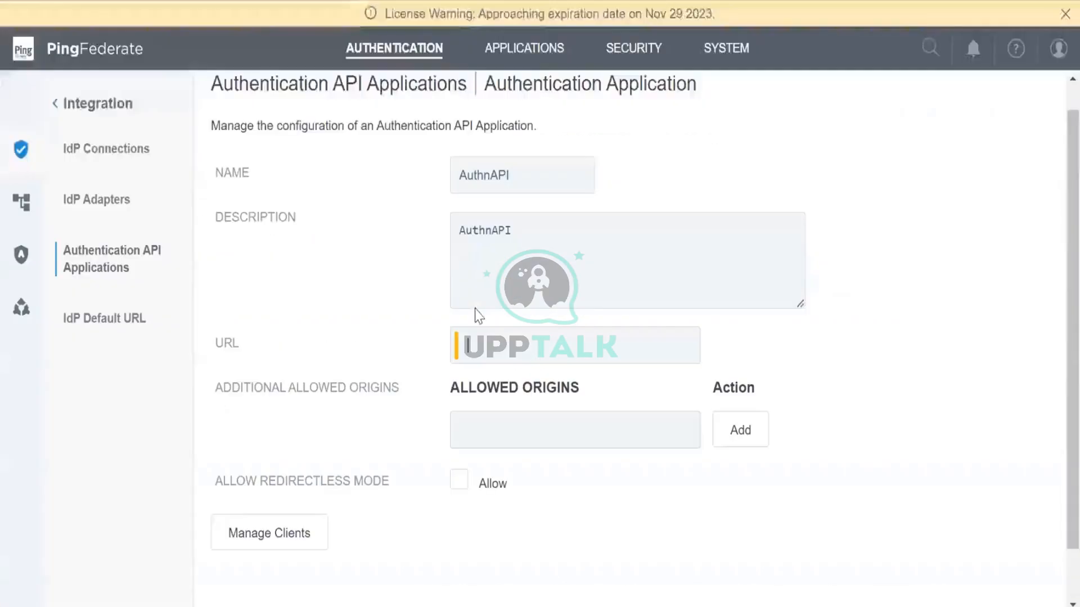
pyautogui.hotkey('ctrl', 'v')
pyautogui.write('/')
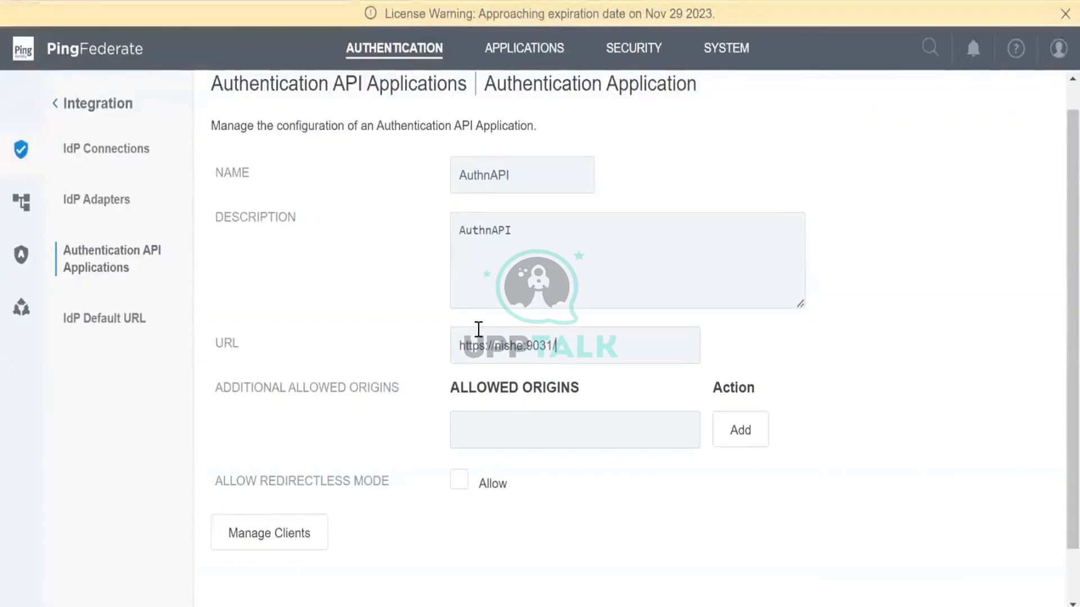
pyautogui.write('pf')
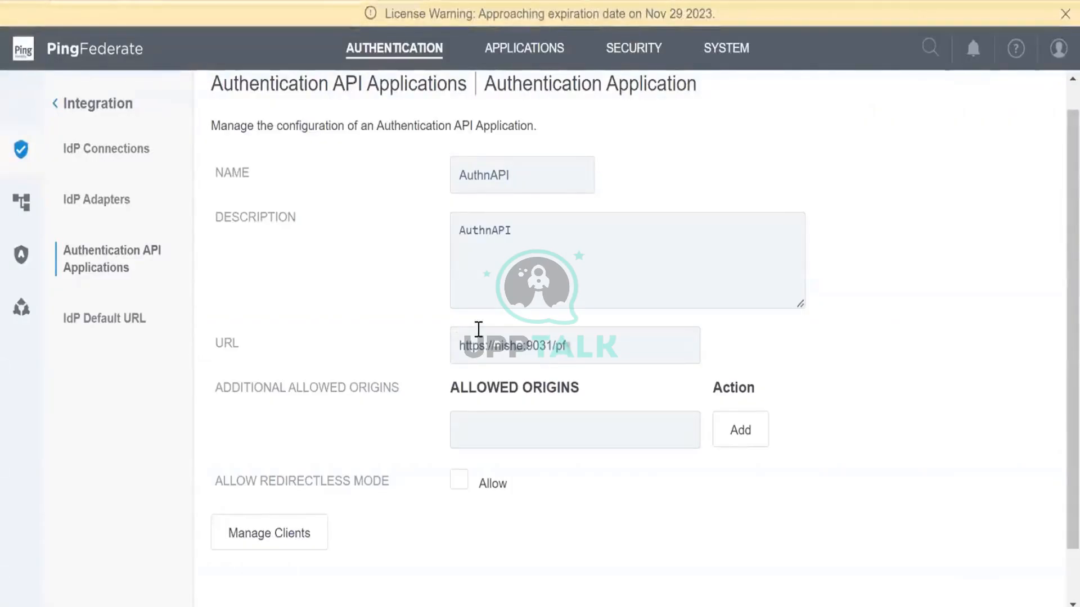
pyautogui.write('-ws')
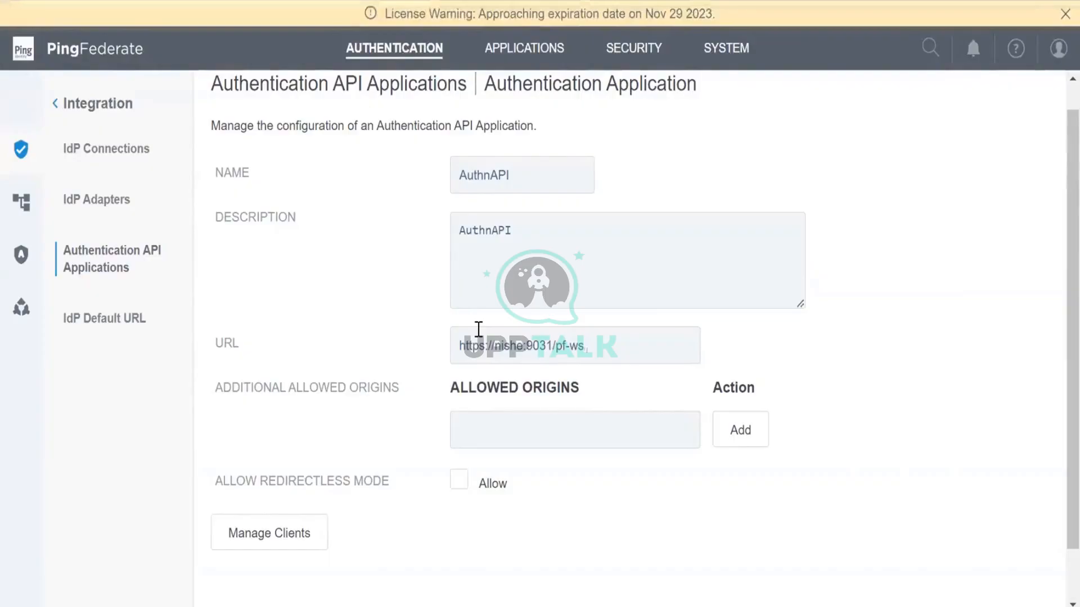
pyautogui.write('/authn')
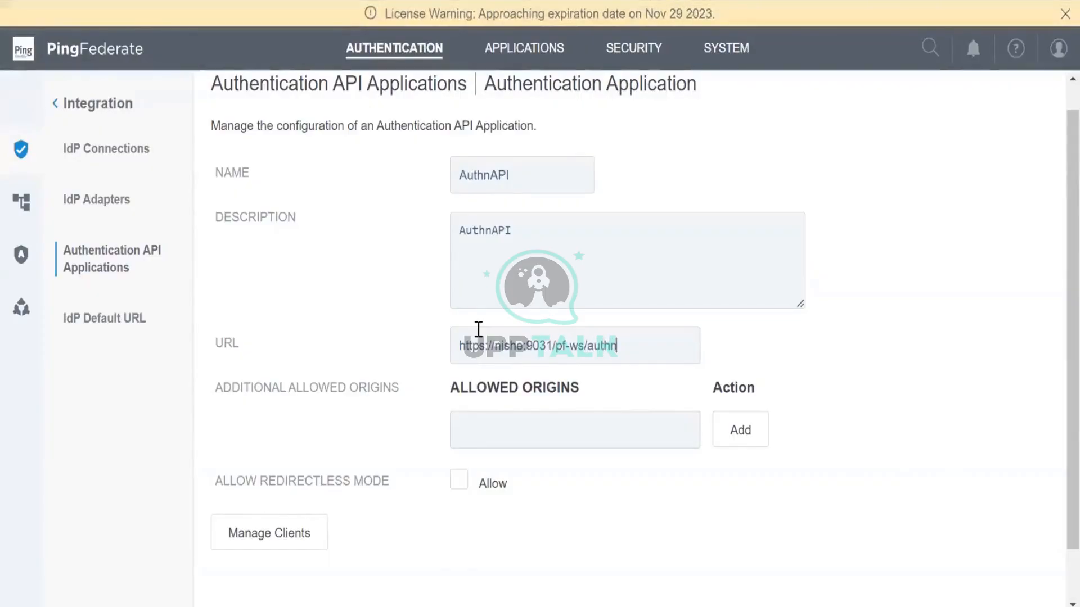
pyautogui.write('/explorer')
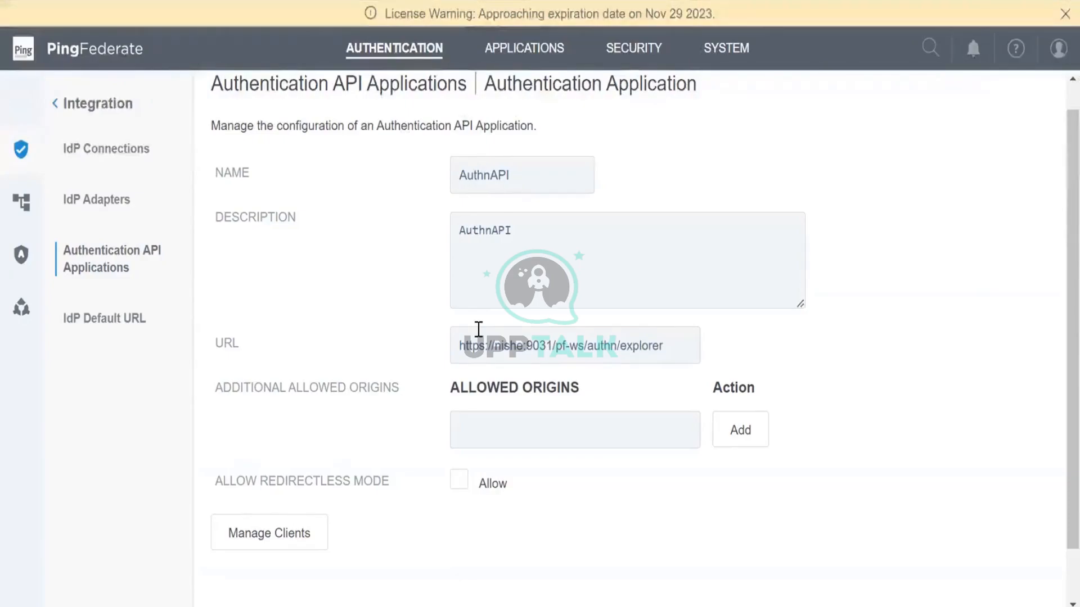
pyautogui.hotkey('ctrl', 'a')
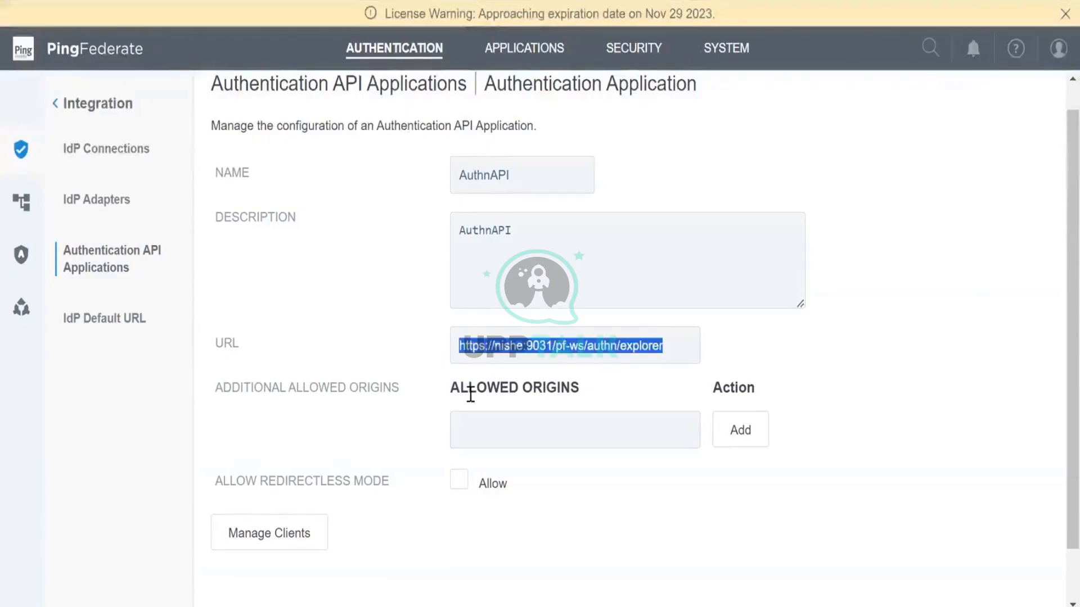
pyautogui.click(478, 427)
pyautogui.hotkey('ctrl', 'v')
pyautogui.press('BackSpace')
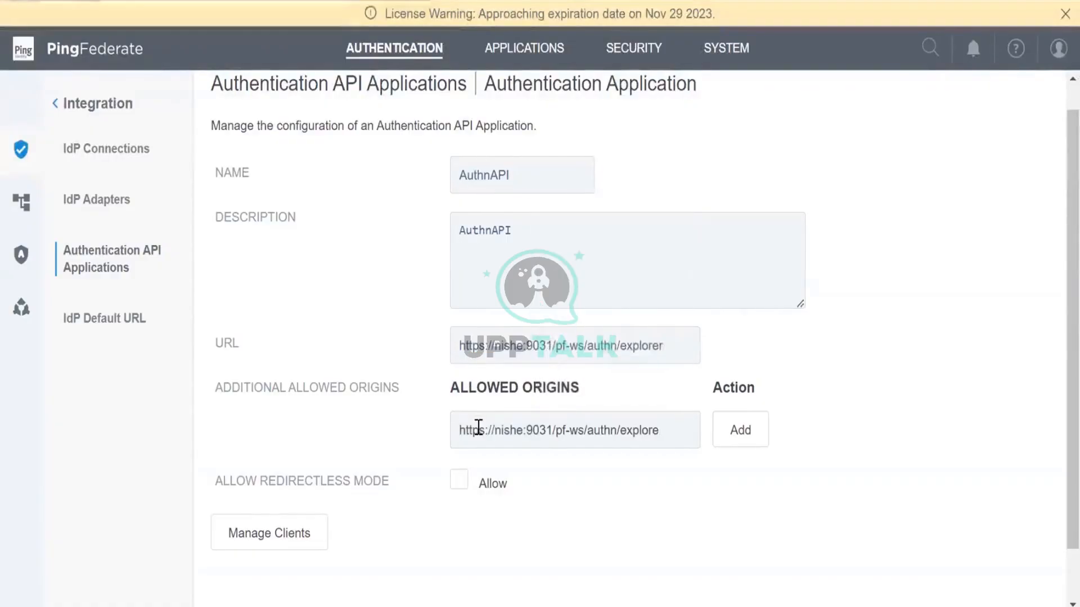
pyautogui.press('BackSpace')
pyautogui.press('BackSpace')
pyautogui.press('BackSpace')
pyautogui.press('BackSpace')
pyautogui.press('BackSpace')
pyautogui.press('BackSpace')
pyautogui.press('BackSpace')
pyautogui.press('BackSpace')
pyautogui.press('BackSpace')
pyautogui.press('BackSpace')
pyautogui.press('BackSpace')
pyautogui.press('BackSpace')
pyautogui.press('BackSpace')
pyautogui.press('BackSpace')
pyautogui.press('BackSpace')
pyautogui.press('BackSpace')
pyautogui.press('BackSpace')
pyautogui.press('BackSpace')
pyautogui.press('BackSpace')
pyautogui.press('BackSpace')
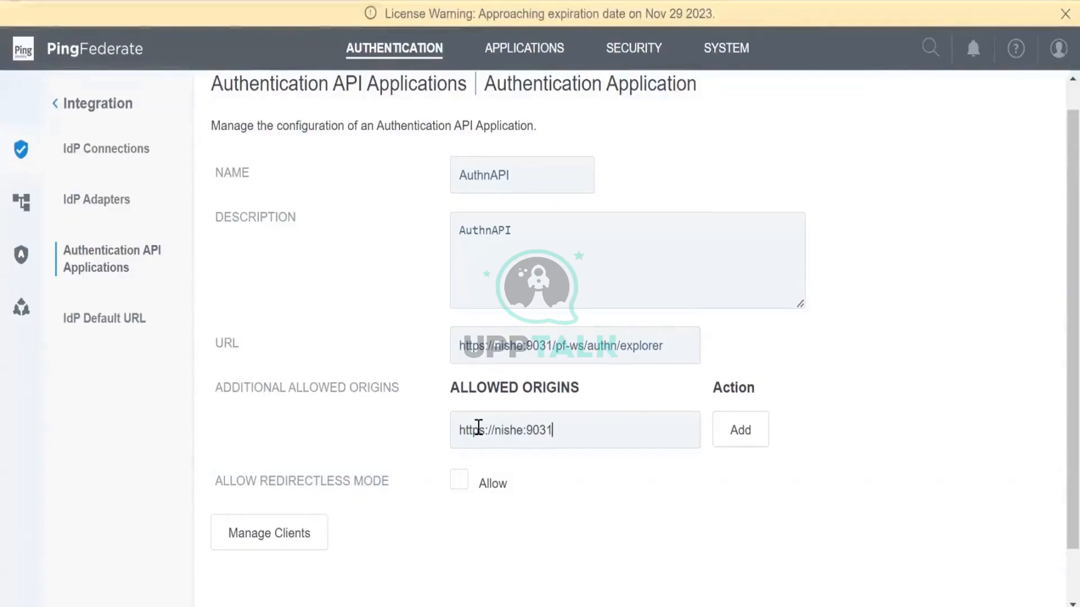
pyautogui.click(738, 430)
pyautogui.scroll(-2, 739, 430)
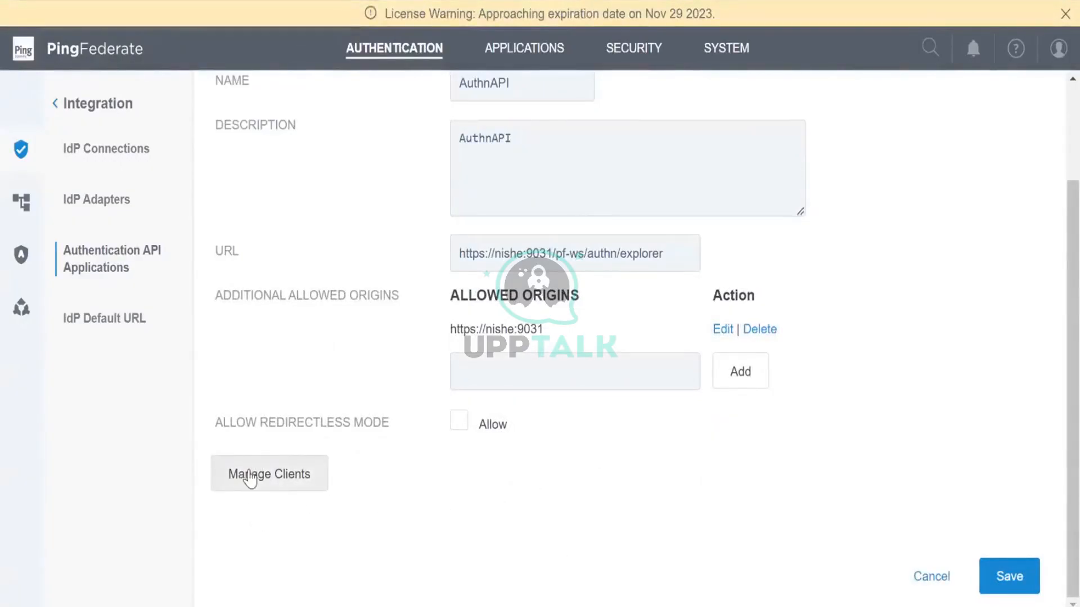
# - Save the AuthnAPI application and the Authentication API Applications settings
pyautogui.click(1021, 584)
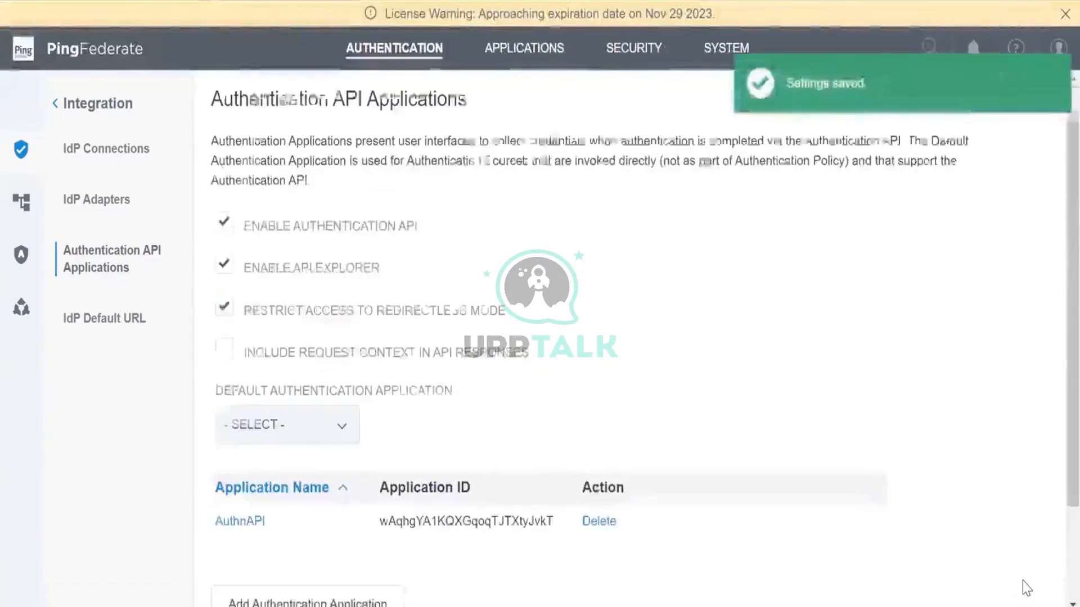
pyautogui.scroll(-3, 1023, 582)
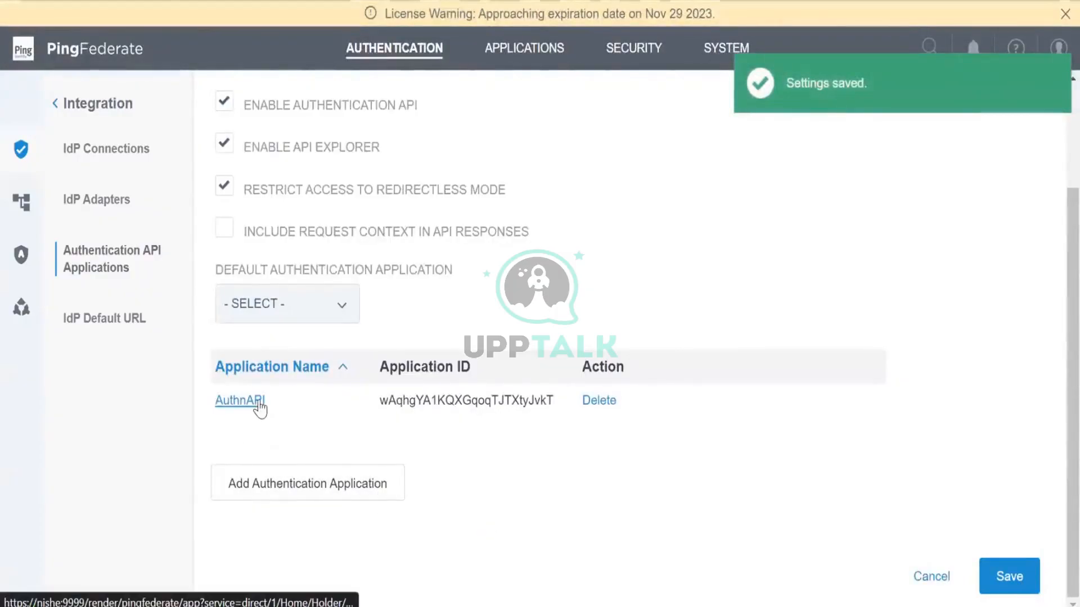
pyautogui.click(1024, 579)
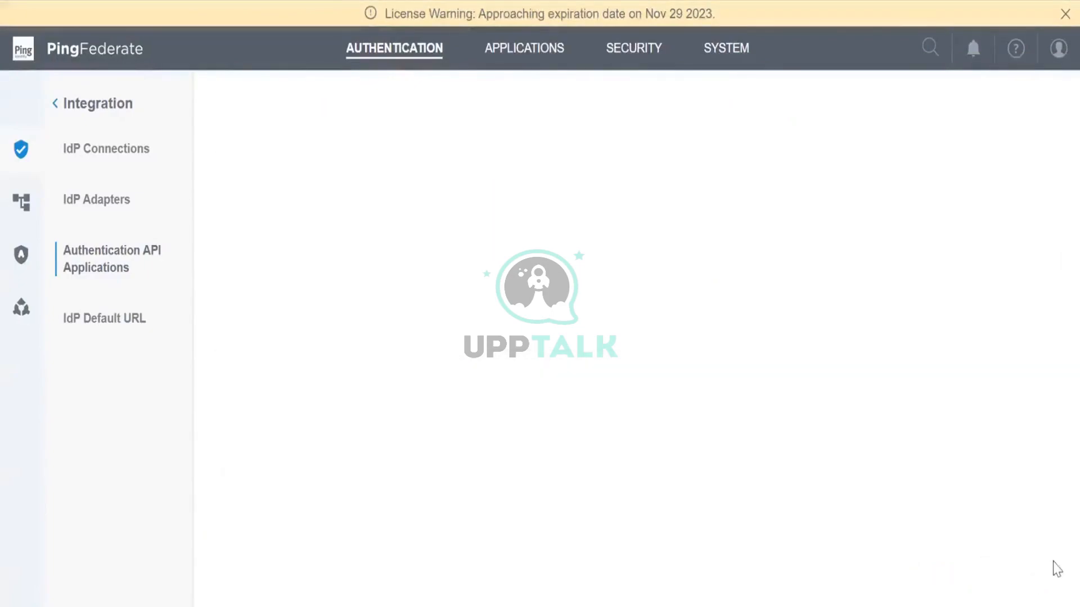
# - Reopen the AuthnAPI application and select its explorer URL
pyautogui.scroll(1, 422, 288)
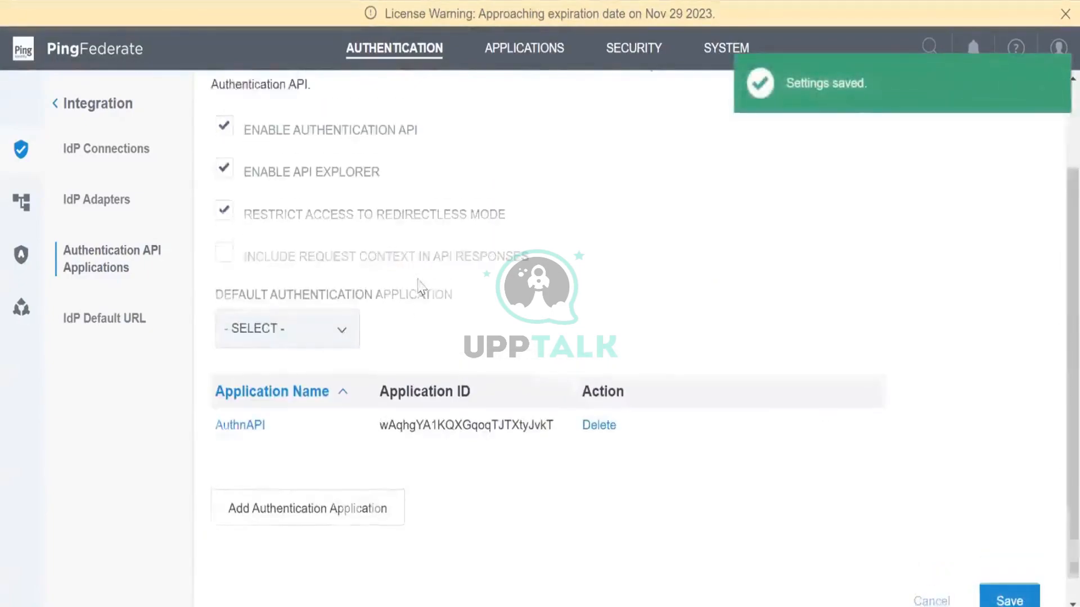
pyautogui.scroll(2, 419, 286)
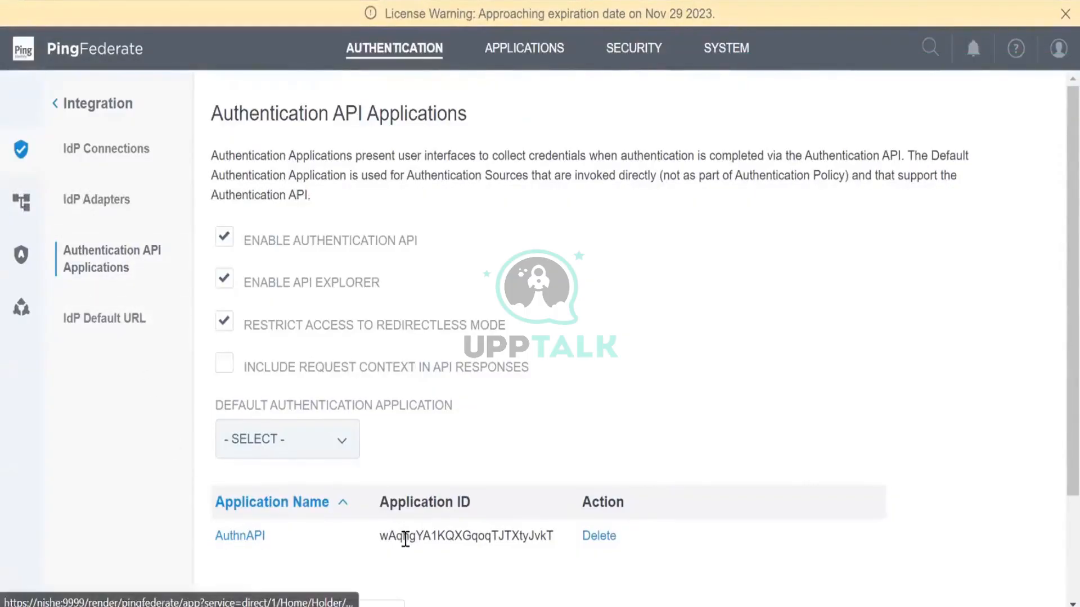
pyautogui.click(236, 535)
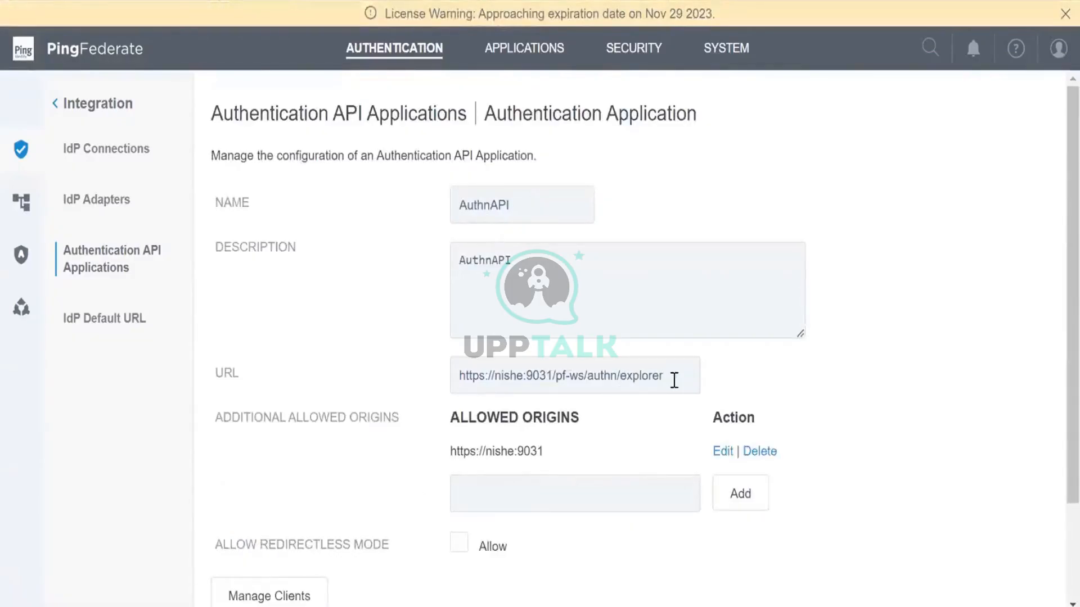
pyautogui.moveTo(674, 381); pyautogui.dragTo(378, 386)
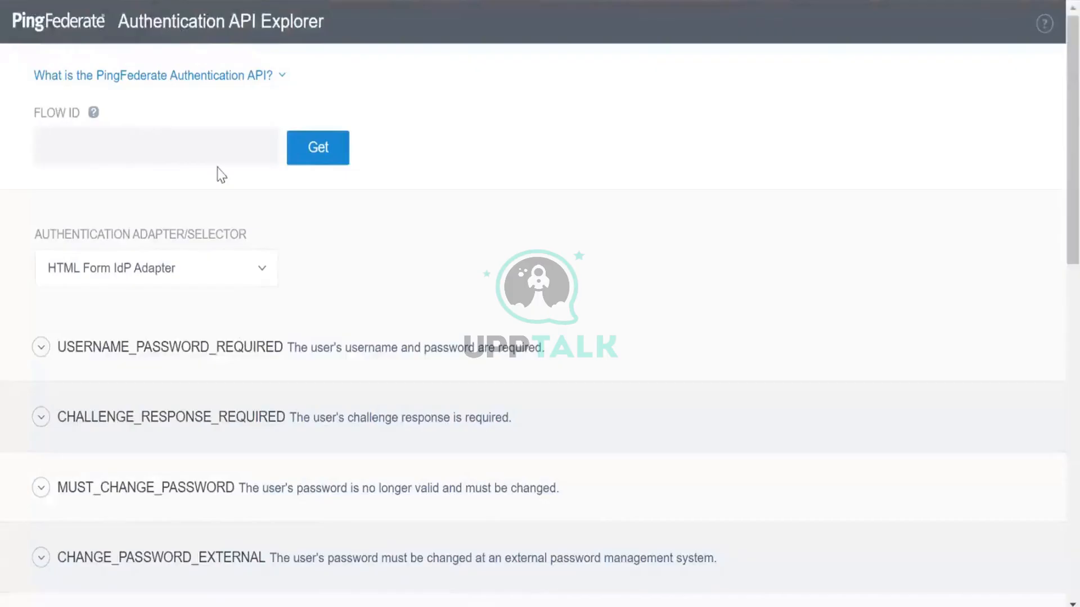
# - Look over the Authentication API Explorer, expanding the CURRENT_CREDENTIALS_REQUIRED state details
pyautogui.click(215, 145)
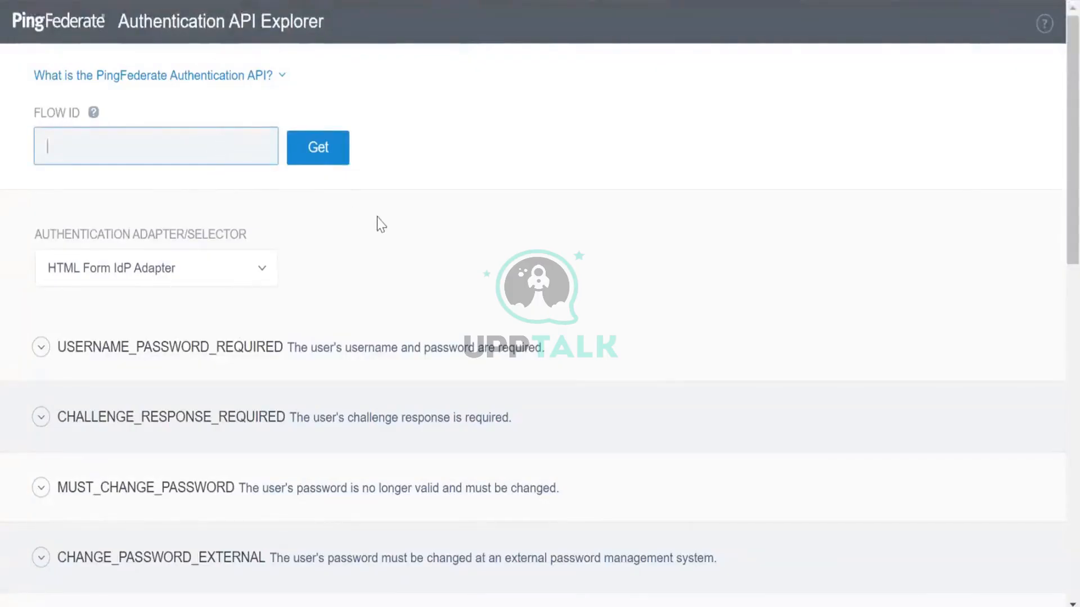
pyautogui.scroll(-3, 380, 224)
pyautogui.scroll(-12, 379, 224)
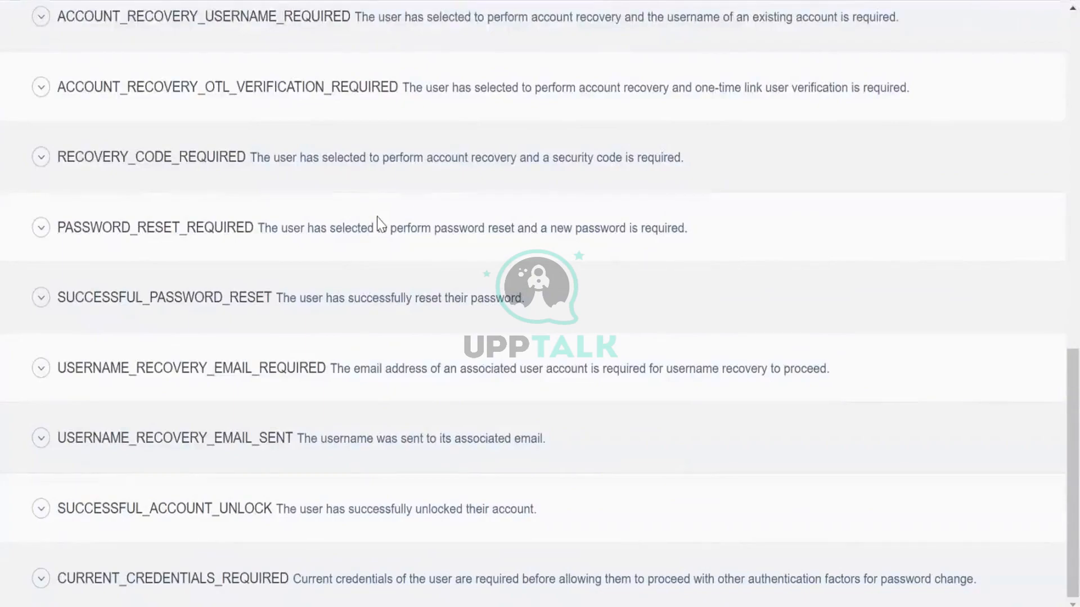
pyautogui.click(41, 578)
pyautogui.scroll(-2, 224, 513)
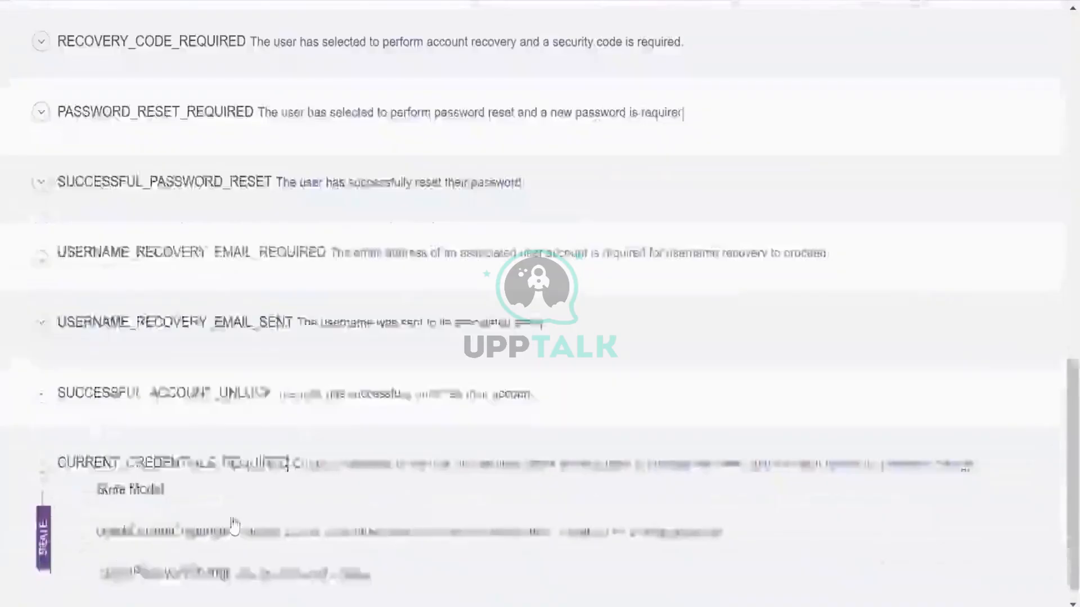
pyautogui.scroll(15, 234, 526)
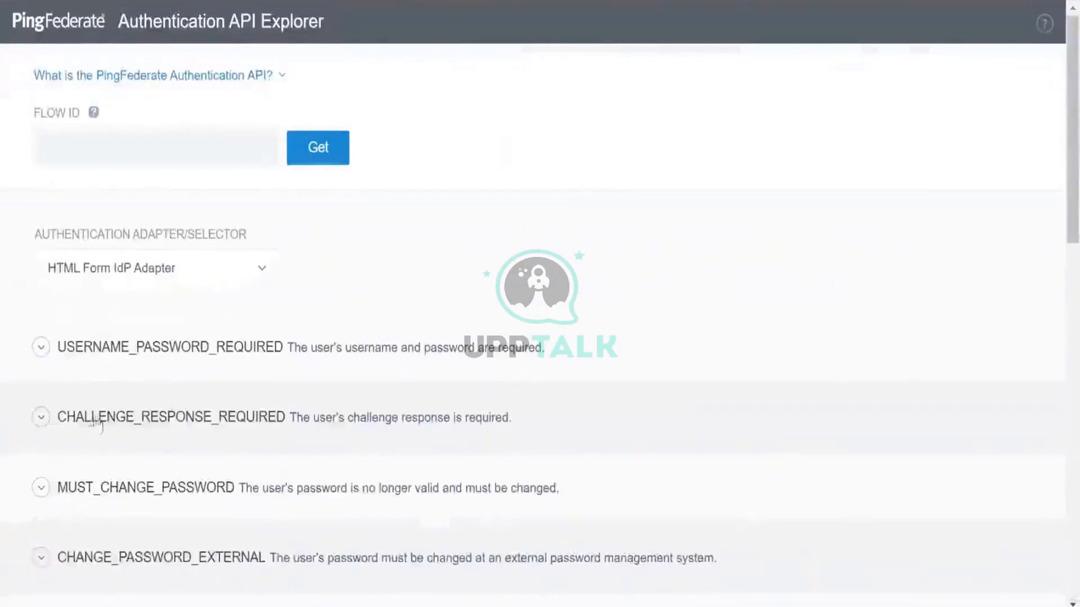
pyautogui.click(181, 151)
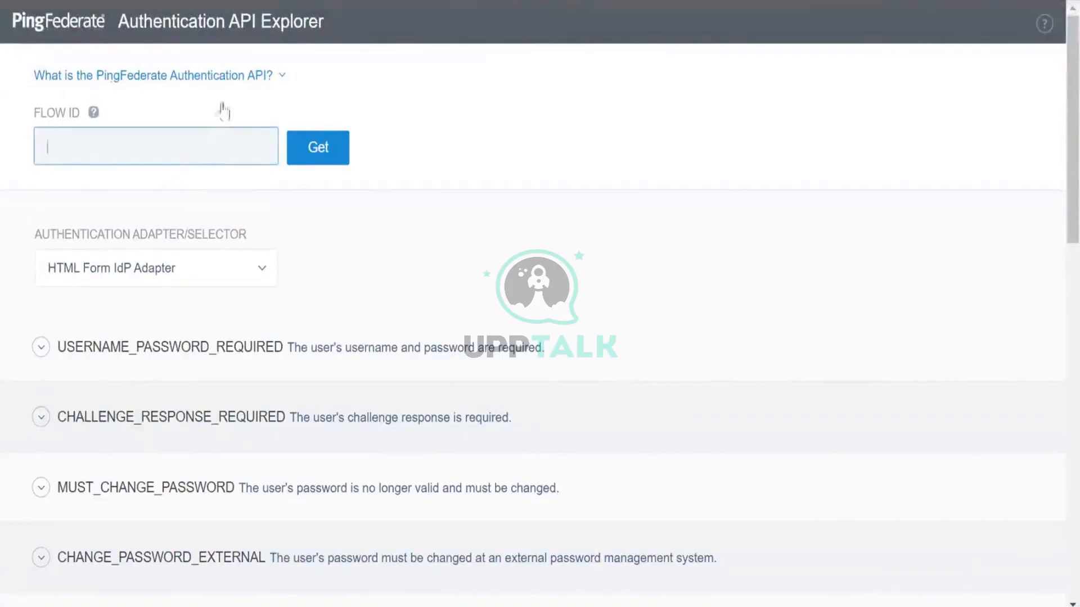
# - Expand 'What is the PingFederate Authentication API?' and download the Postman Collection file
pyautogui.click(230, 78)
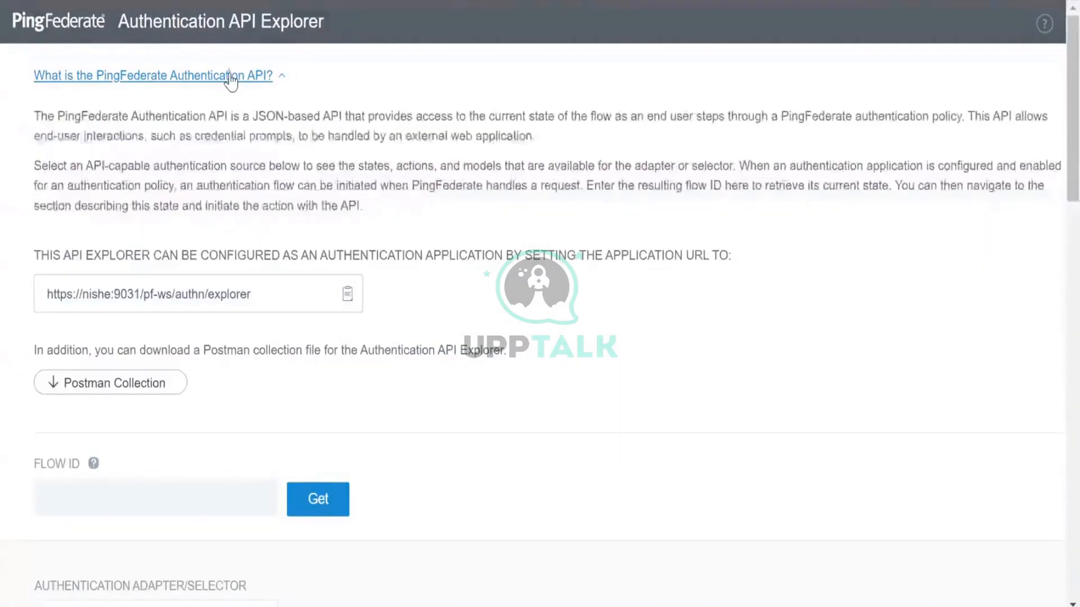
pyautogui.scroll(-2, 228, 304)
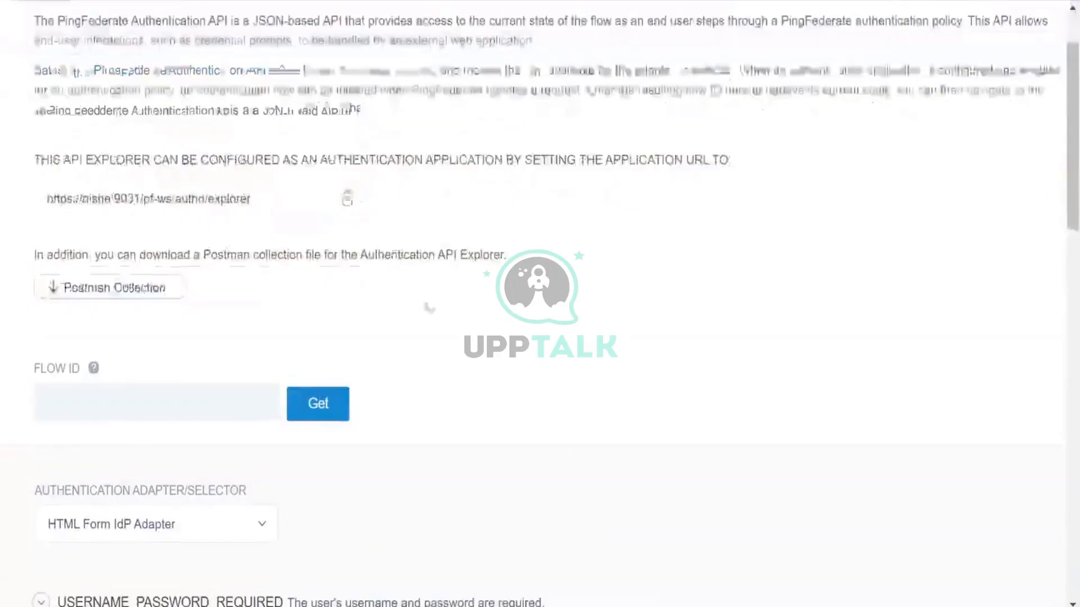
pyautogui.click(137, 292)
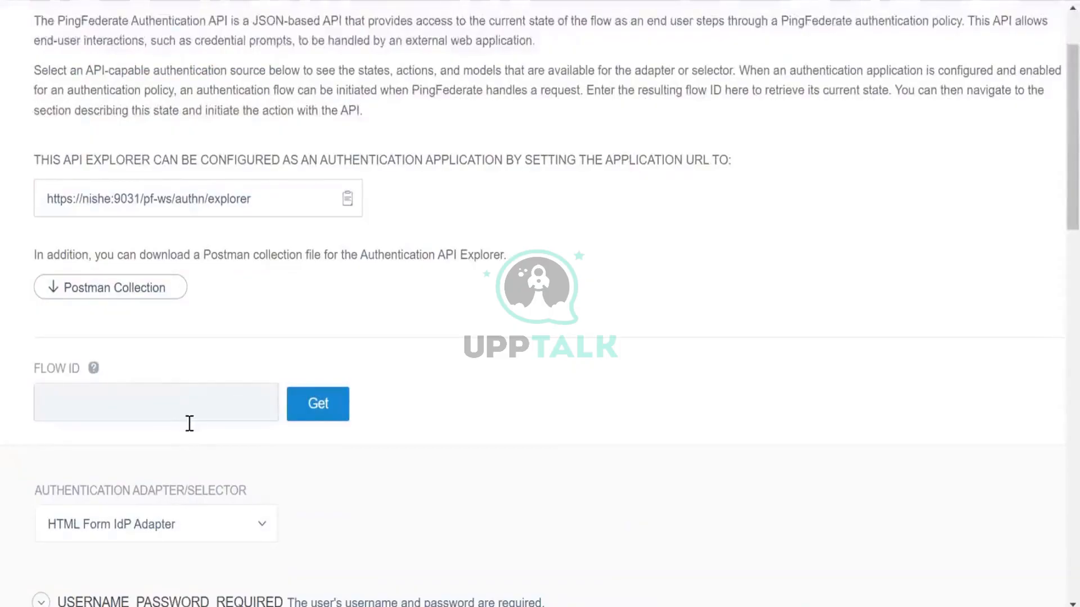
pyautogui.scroll(-3, 202, 438)
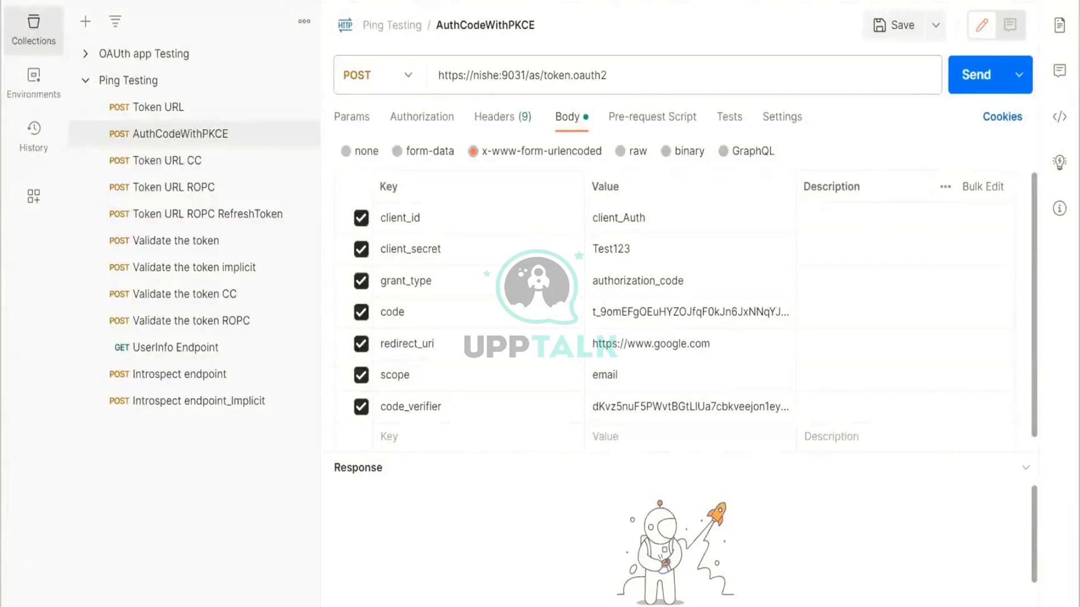
# - Collapse Ping Testing, import the downloaded PingFederate Authentication API collection, and expand it
pyautogui.hotkey('ctrl', 'o')
pyautogui.click(795, 103)
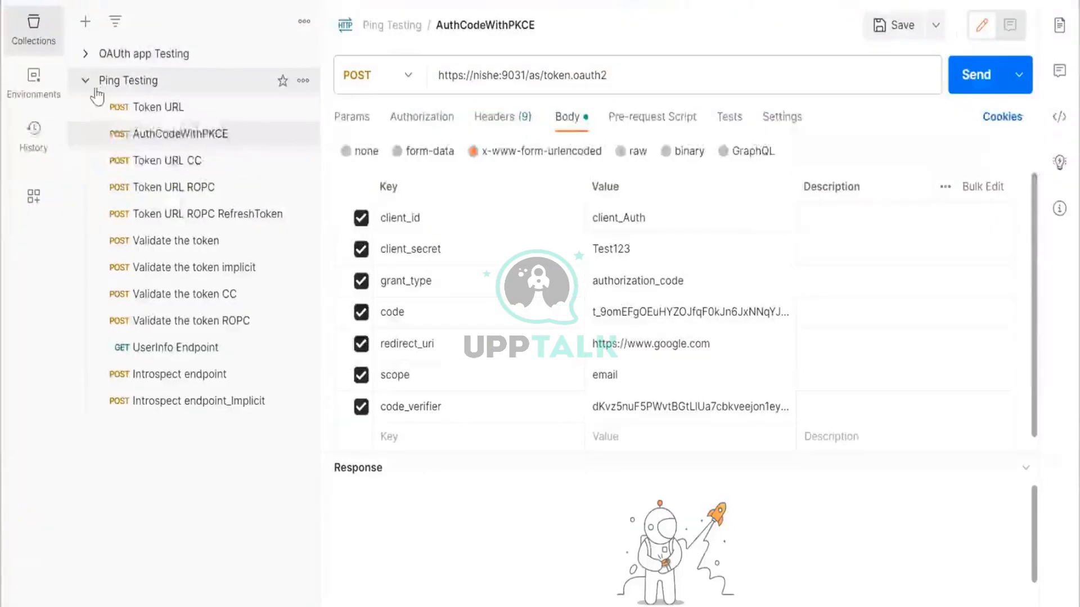
pyautogui.click(85, 82)
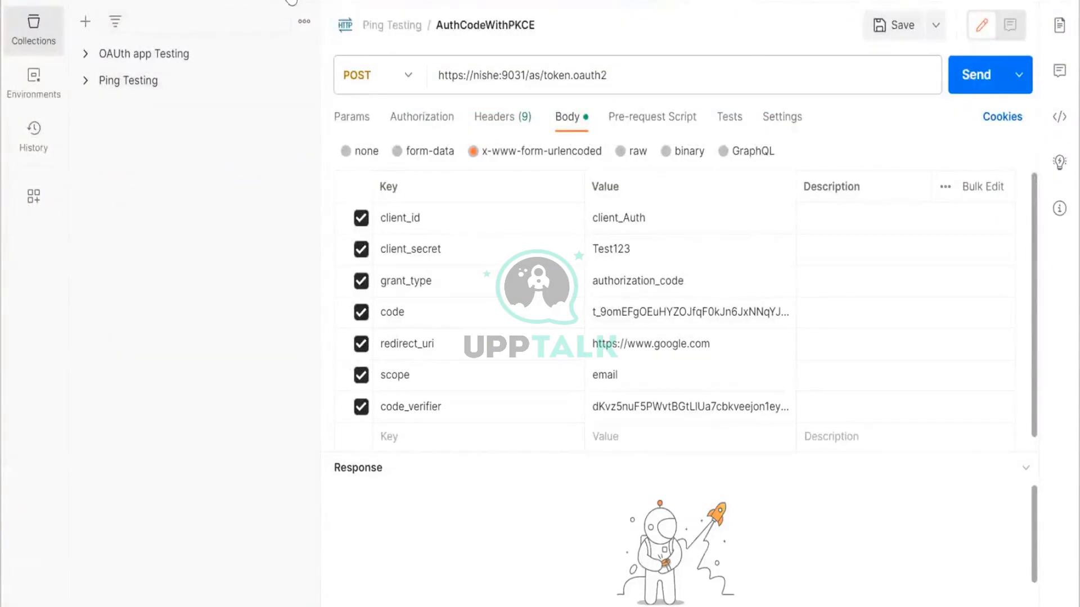
pyautogui.hotkey('ctrl', 'o')
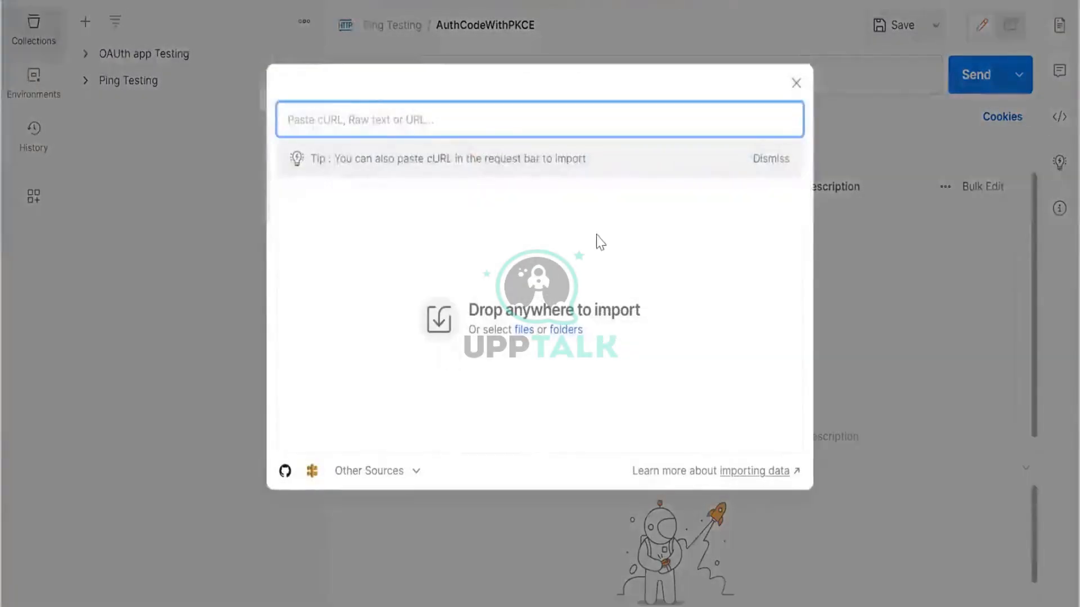
pyautogui.click(559, 331)
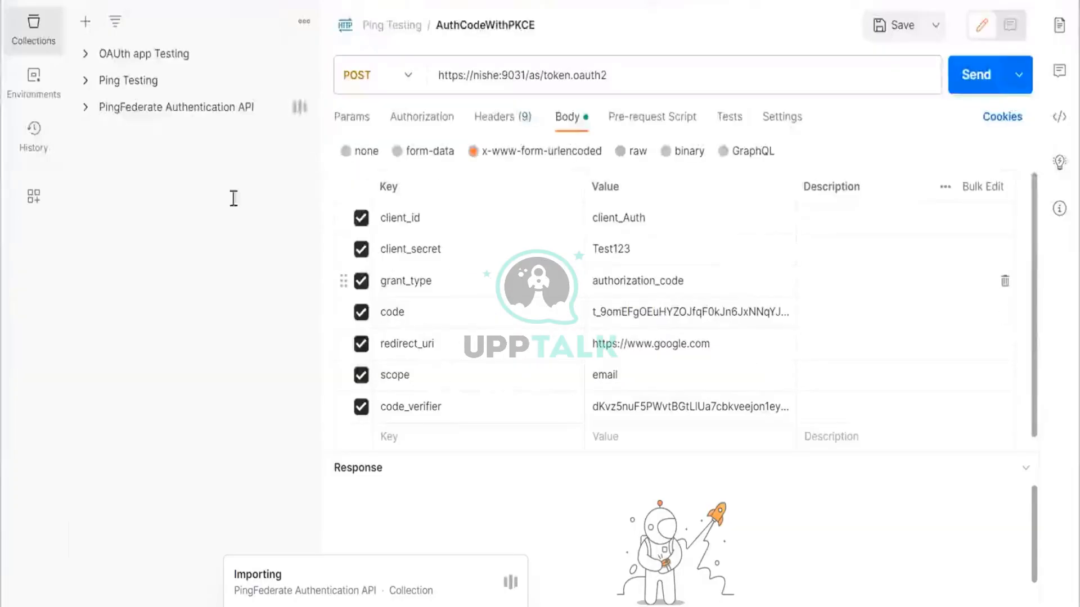
pyautogui.click(85, 110)
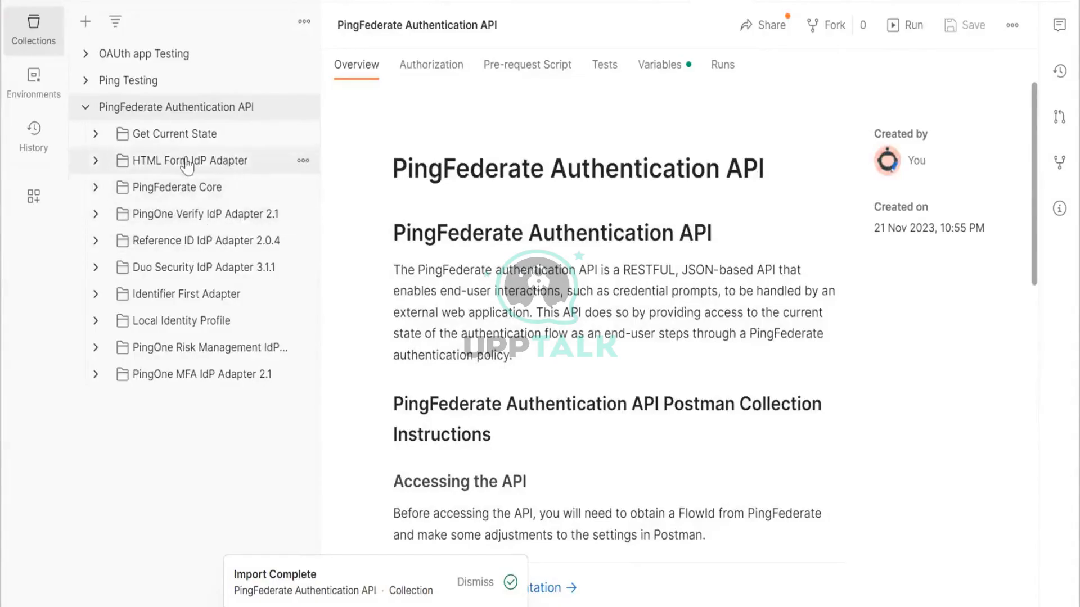
# - Expand HTML Form IdP Adapter and Get Current State, then open the getFlowId request
pyautogui.click(96, 161)
pyautogui.scroll(-3, 115, 303)
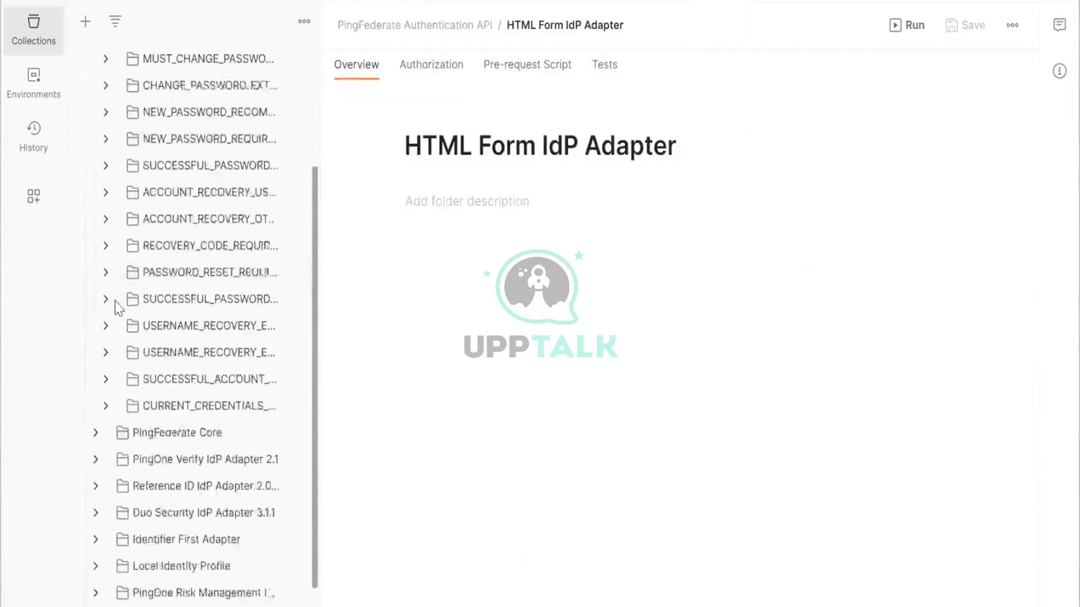
pyautogui.scroll(3, 115, 308)
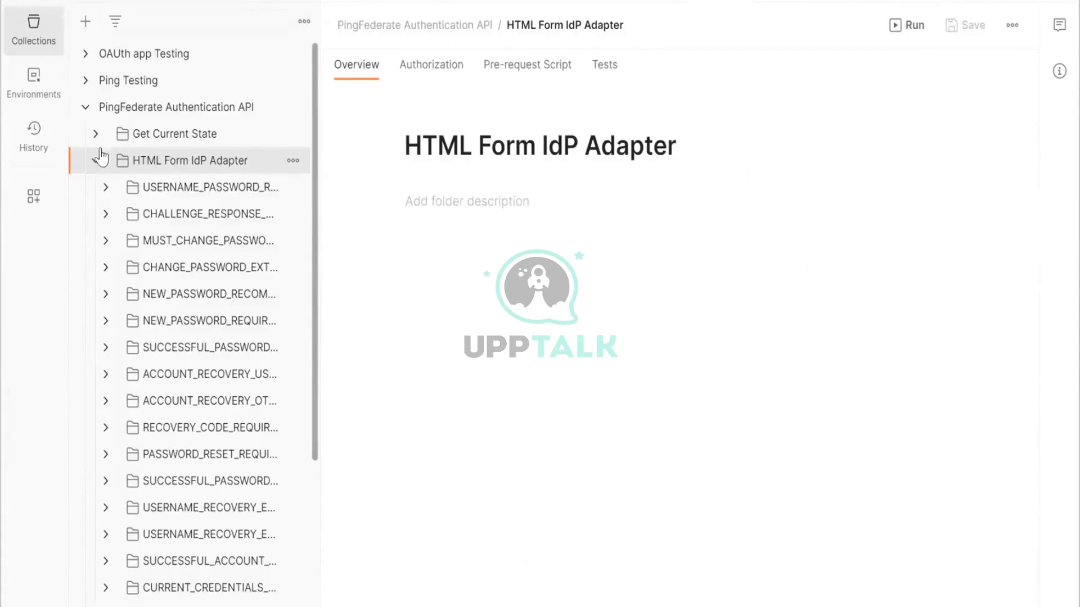
pyautogui.click(96, 135)
pyautogui.click(174, 164)
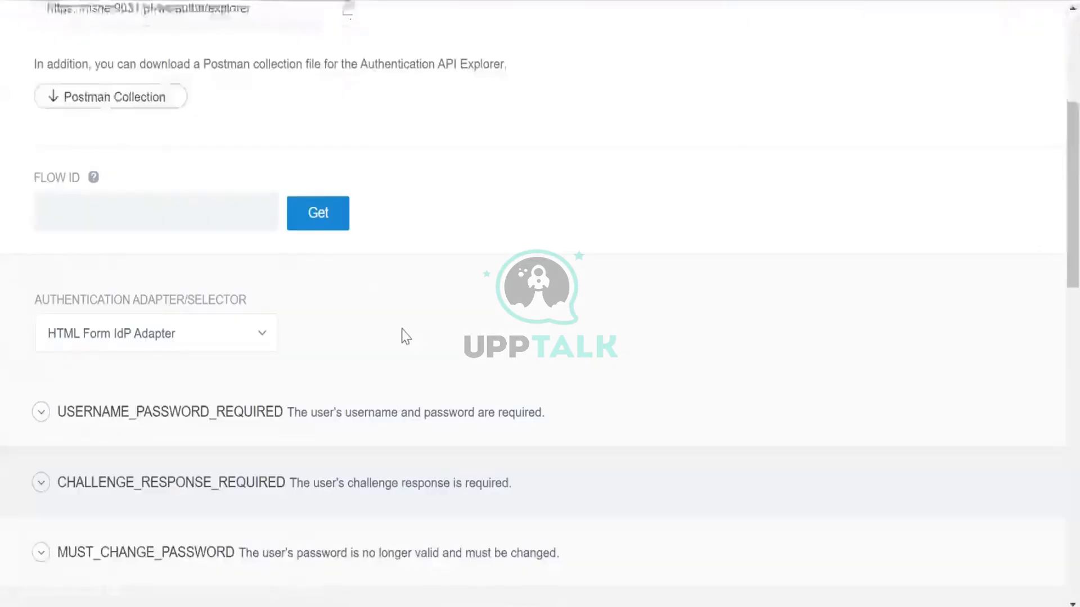
# - Load the saved authorization URL in a new Chrome tab, leaving the nishe:9031 sign-in prompt unfilled
pyautogui.scroll(5, 403, 337)
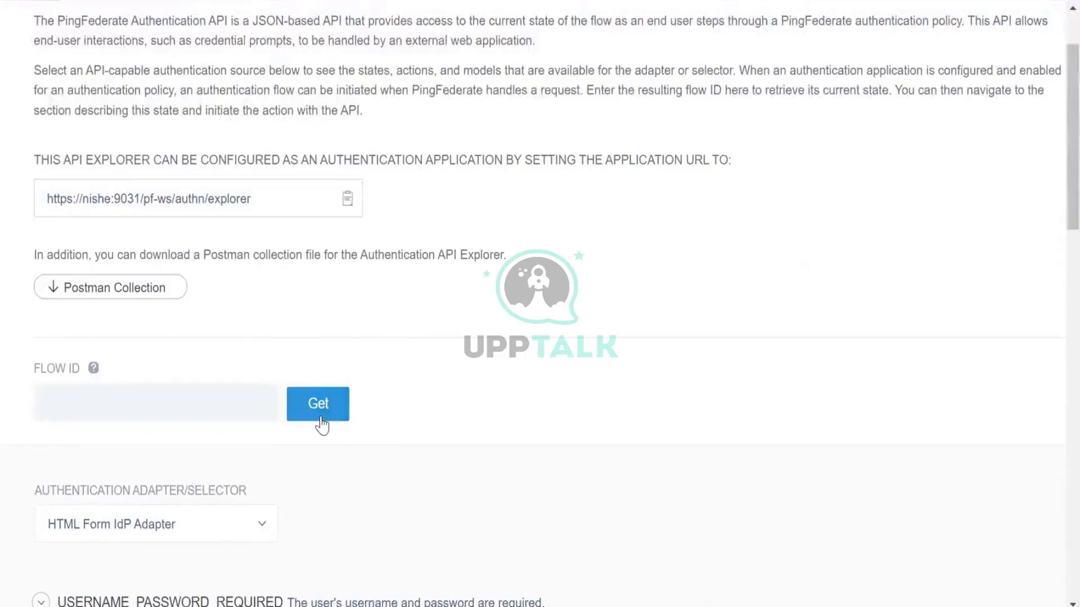
pyautogui.press('super+Down')
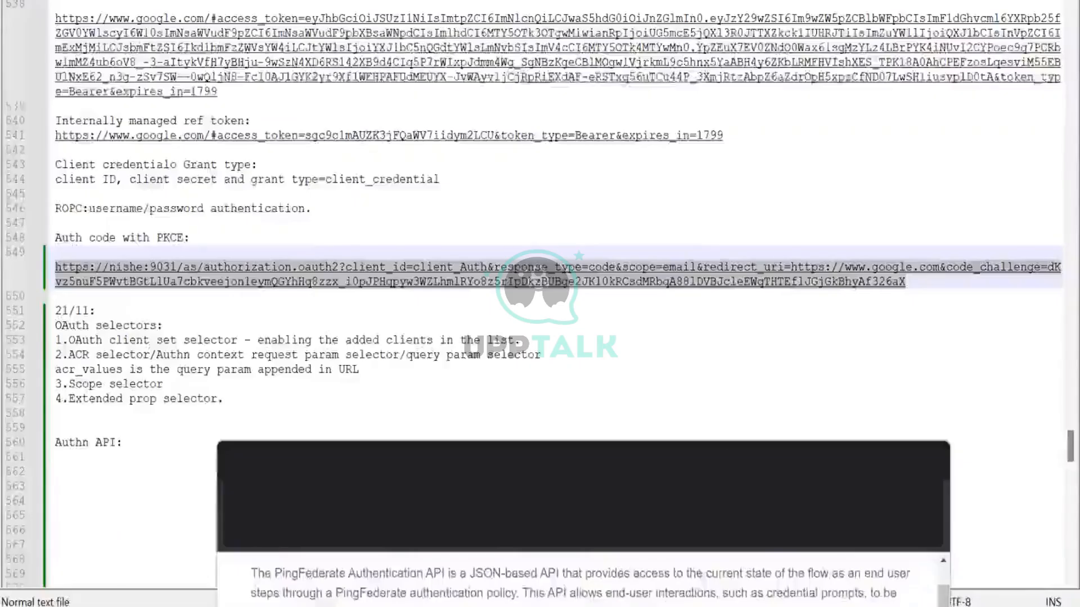
pyautogui.hotkey('ctrl', 't')
pyautogui.press('super+Up')
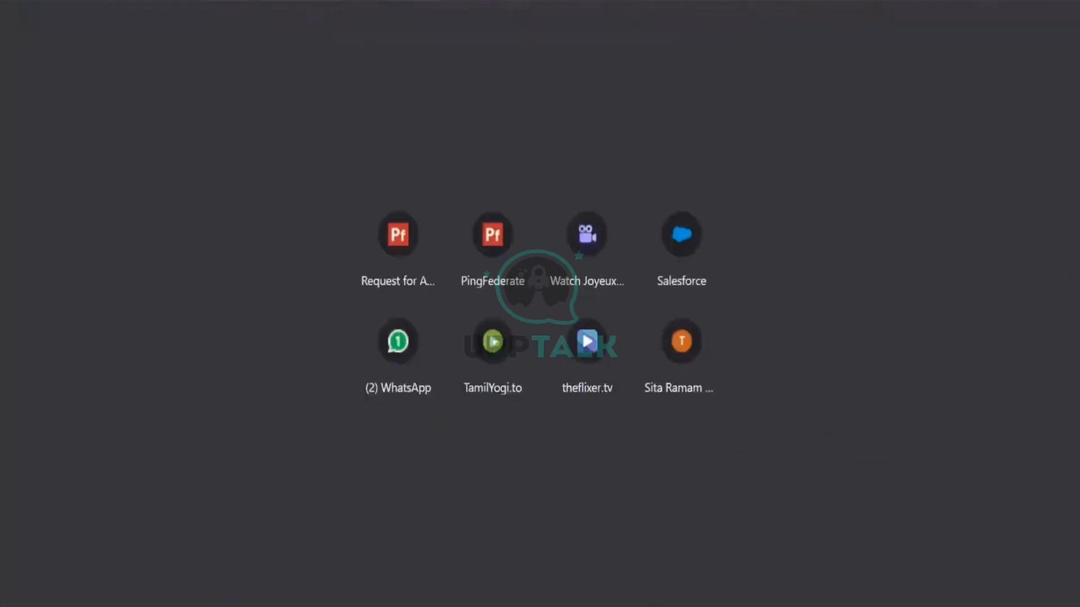
pyautogui.hotkey('ctrl', 'v')
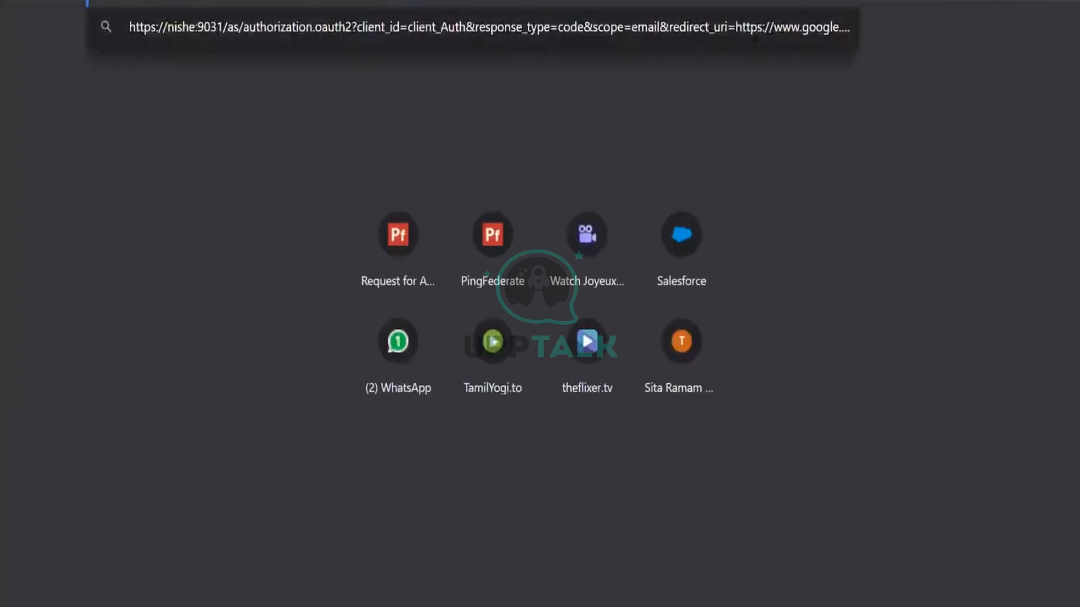
pyautogui.press('Return')
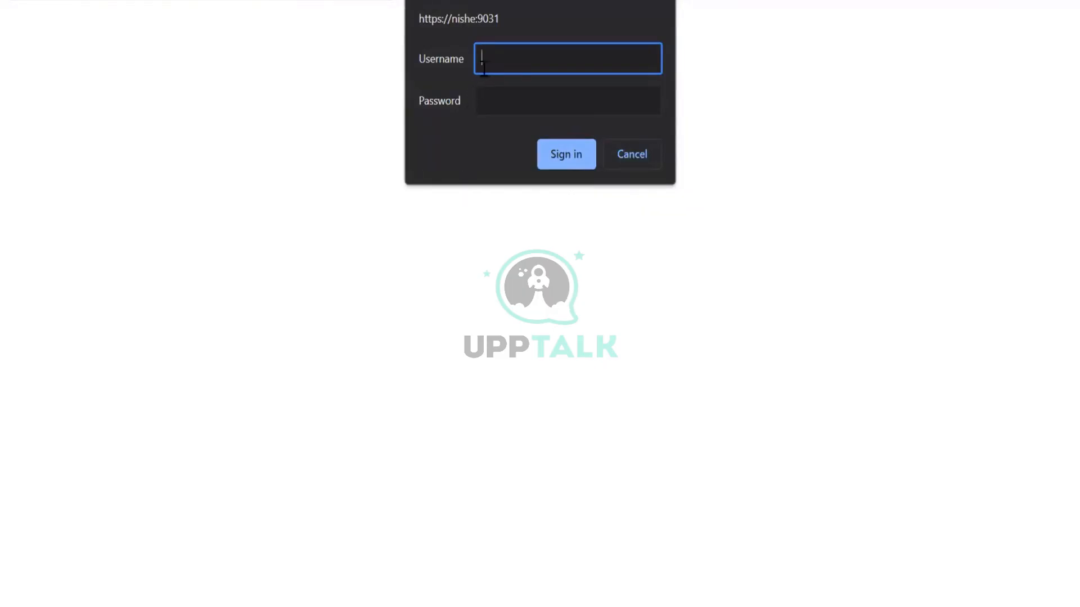
pyautogui.click(224, 0)
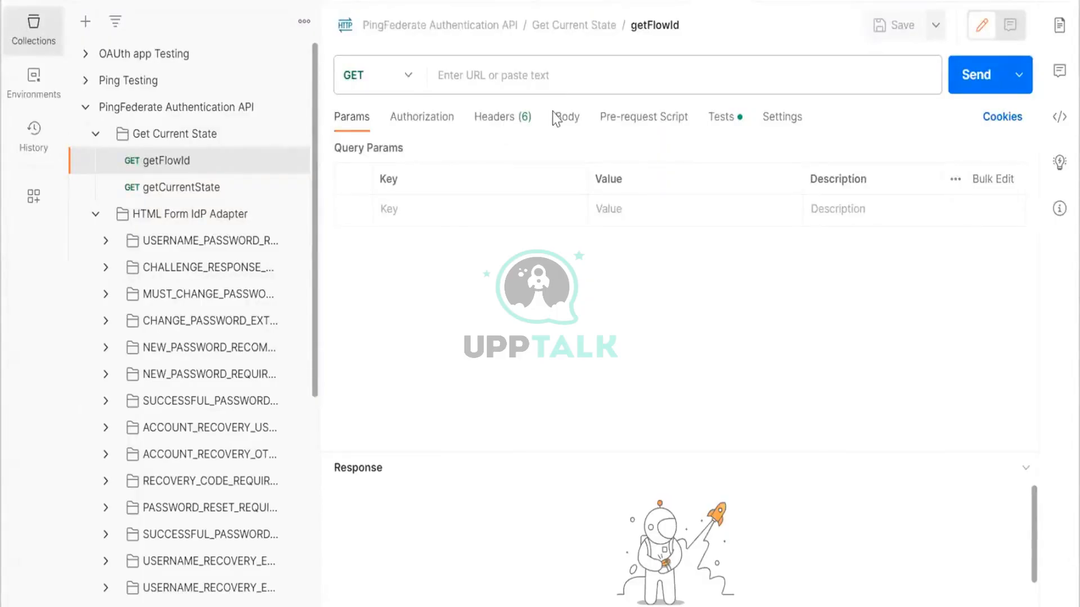
# - Select the full PKCE authorization URL on line 549 of the notes and return to Postman
pyautogui.click(457, 74)
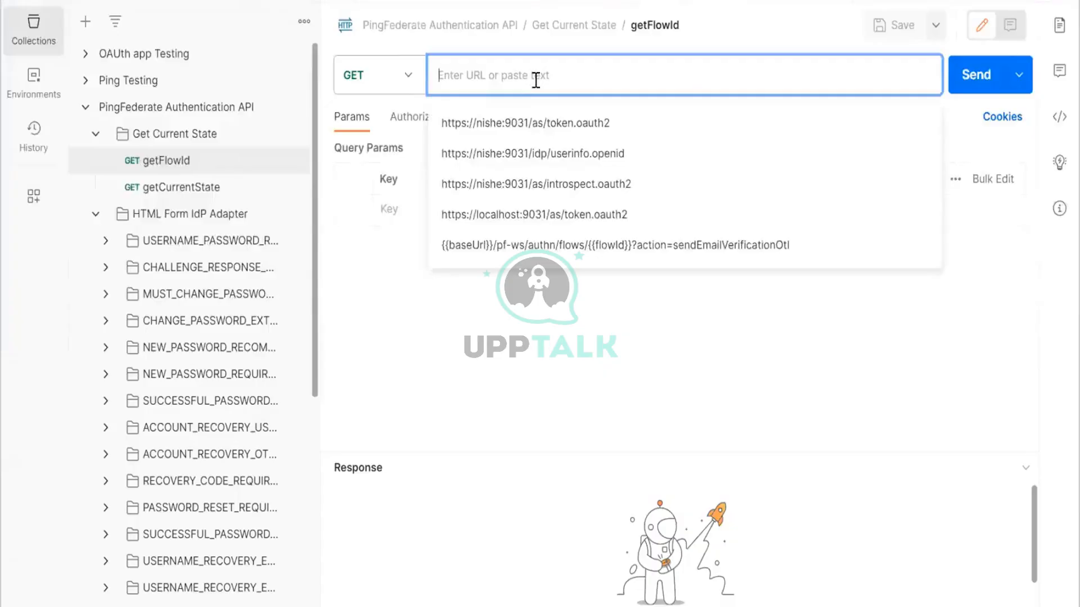
pyautogui.click(214, 199)
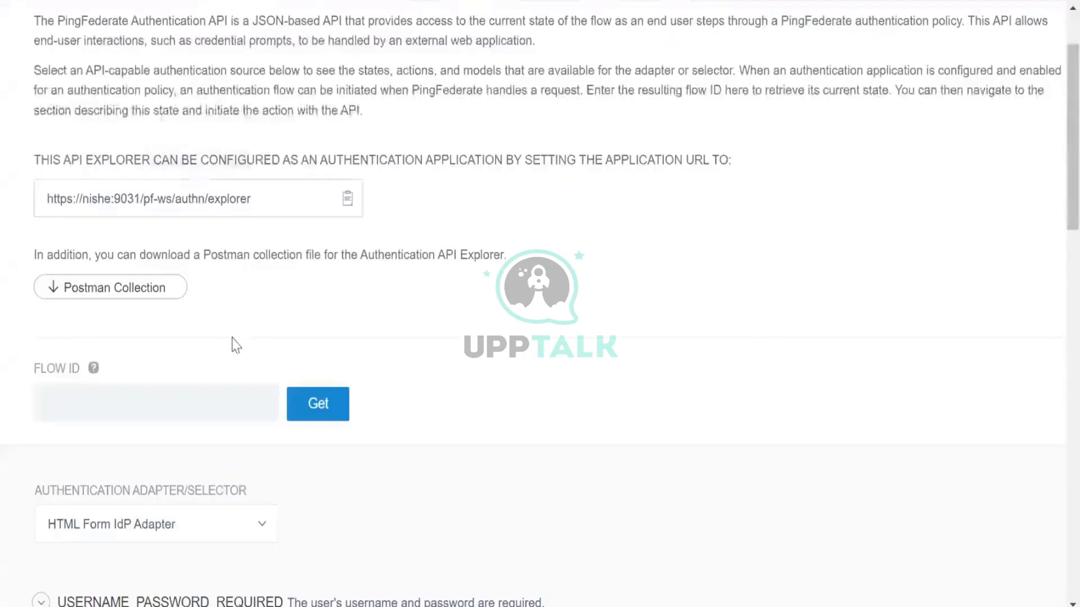
pyautogui.scroll(2, 235, 344)
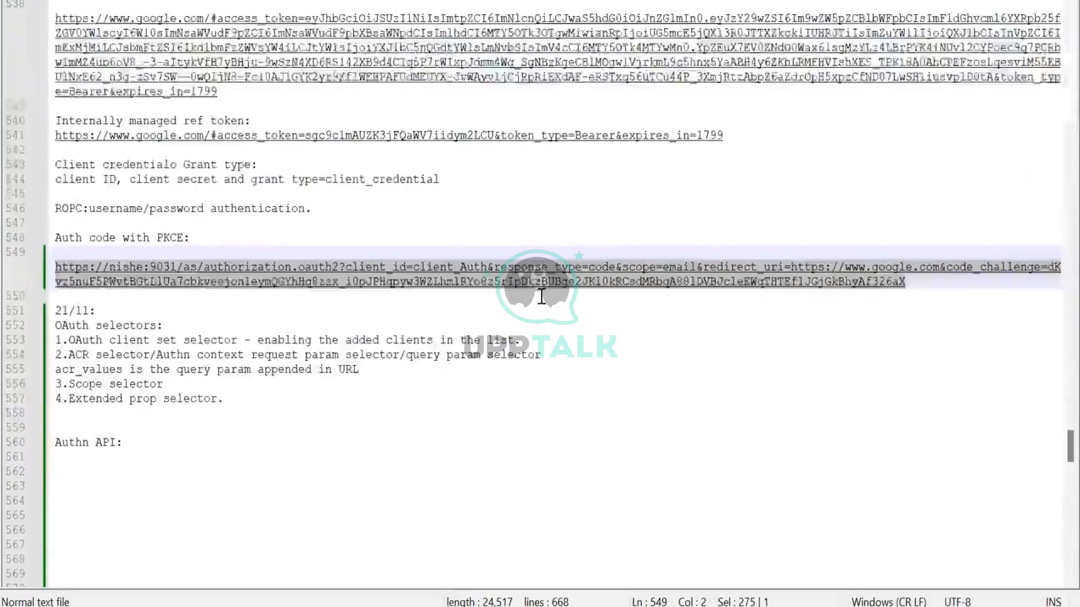
pyautogui.click(468, 291)
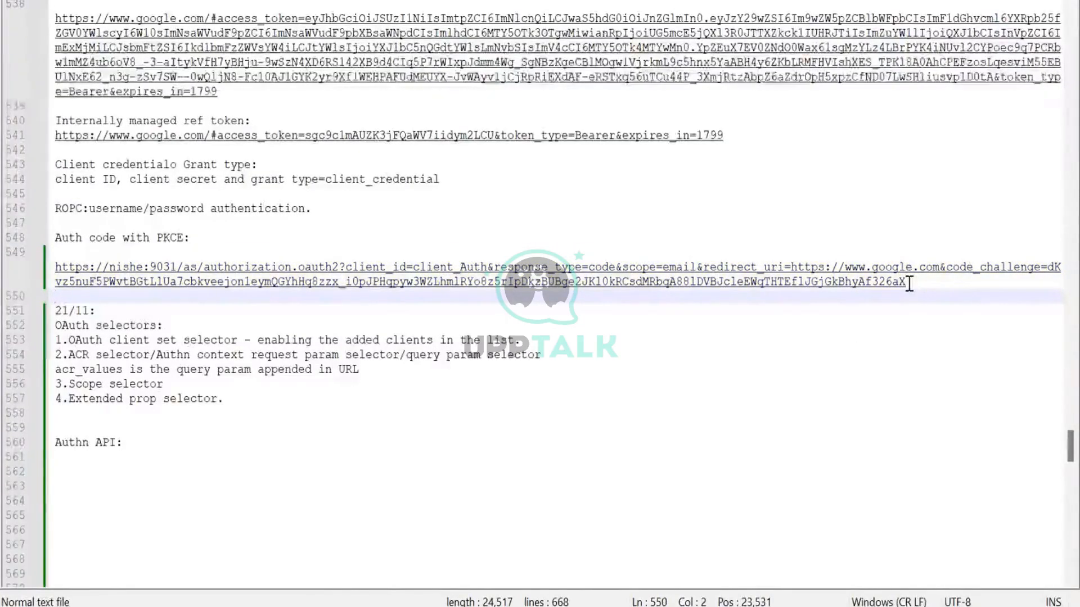
pyautogui.moveTo(907, 282); pyautogui.dragTo(46, 264)
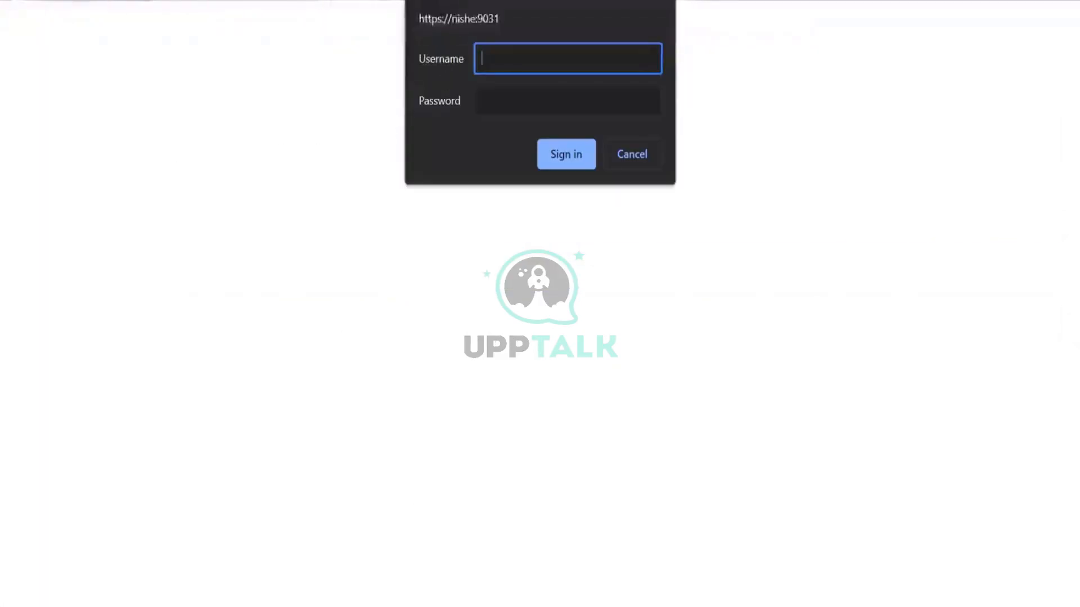
pyautogui.hotkey('alt', 'Tab')
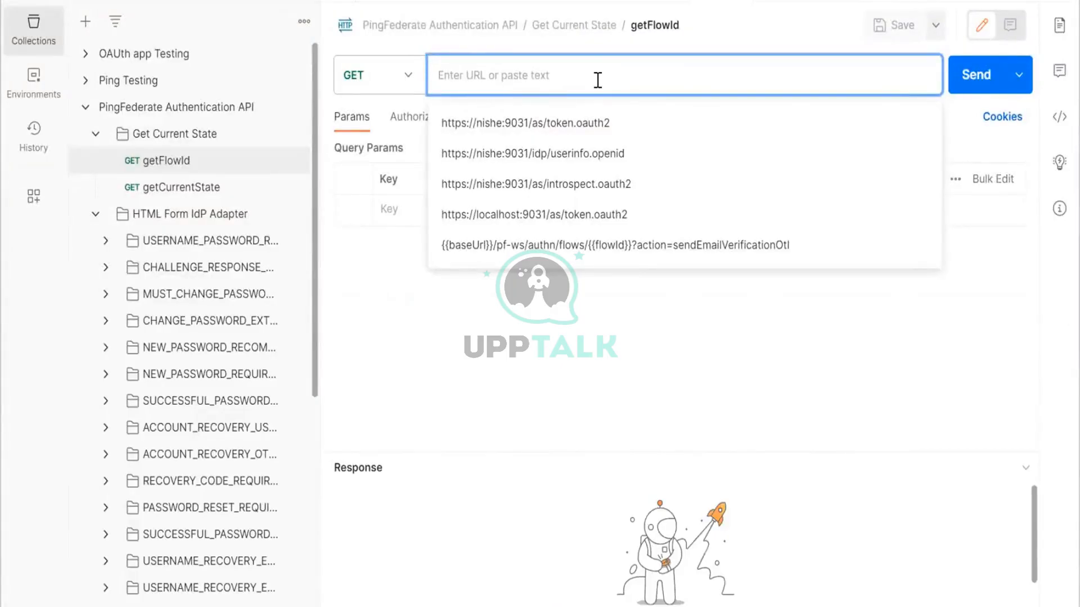
# - Paste the PKCE authorization URL into getFlowId's address, keeping GET as the method
pyautogui.write('UbLATVkDG')
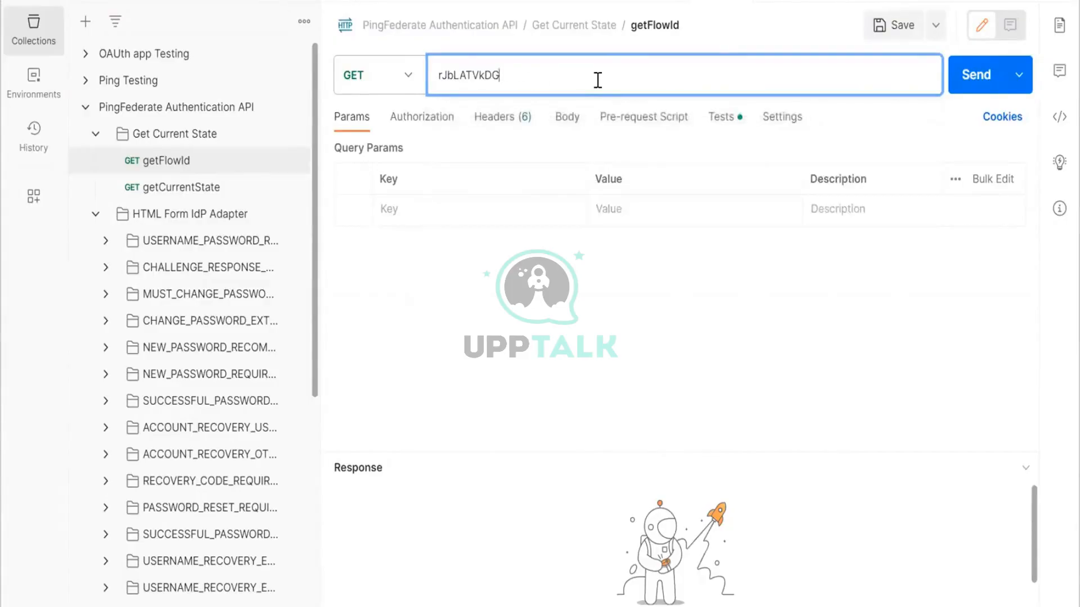
pyautogui.hotkey('ctrl', 'z')
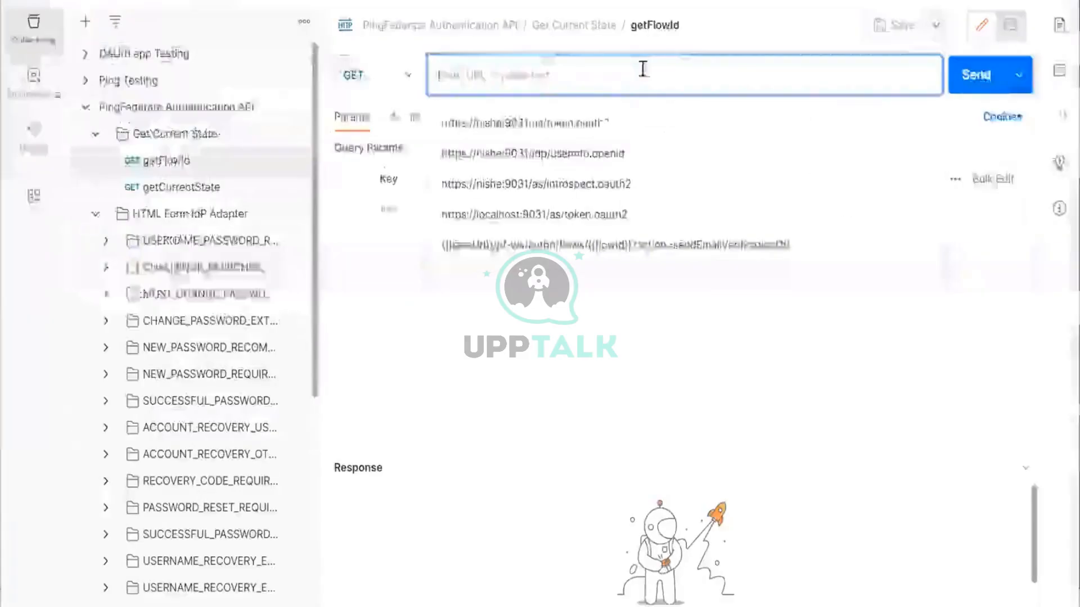
pyautogui.write('https://nishe:9031/as/authorization.oauth2?client_id=client_Auth&response_type=code&scope=email&redirect_uri=https://www.google.com&code_challenge=dKvz5nuF5PWvtBGtLIUa7cbkveejon1eymQGYhHq8zzx_i0pJPHqpyw3WZLhmIRYo8z5rlpDkzJBge2JKl0kRCsdMRbqA88iDVBJcleEWqTHTEfIJGjGkBhyAf326aX')
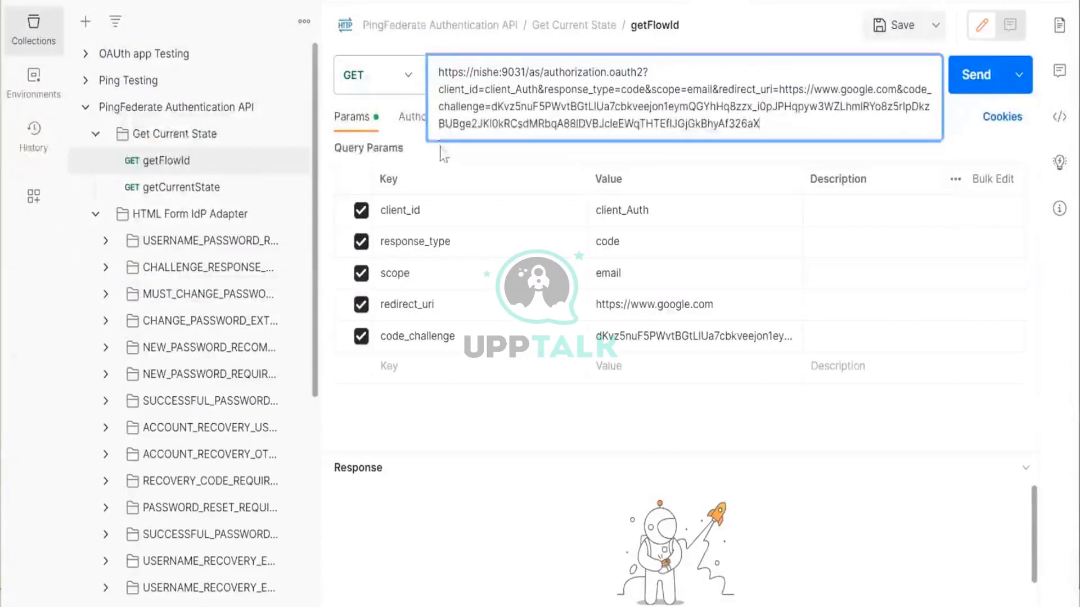
pyautogui.click(405, 82)
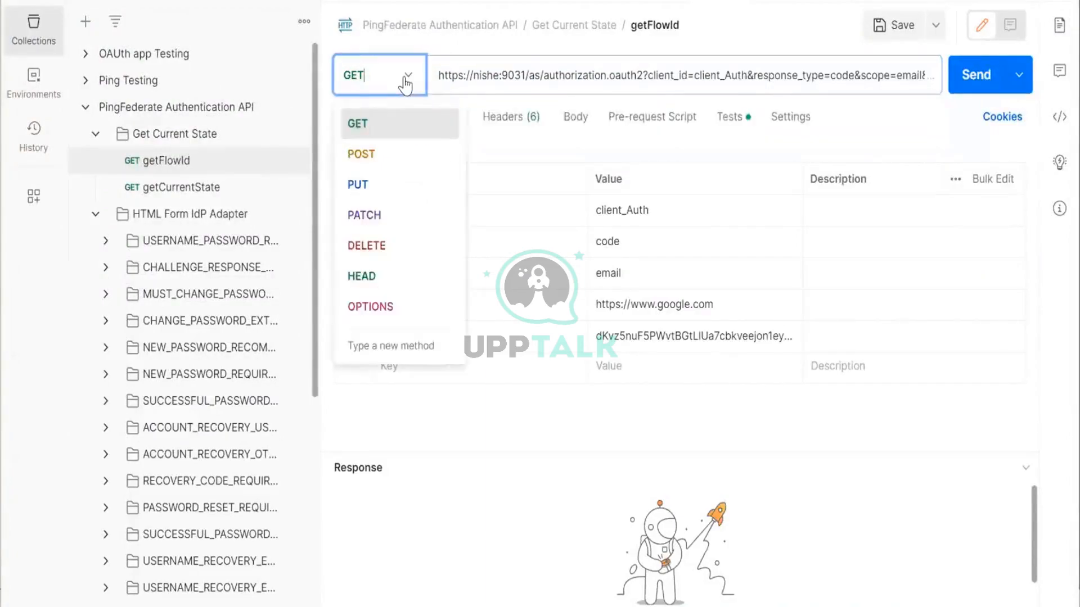
pyautogui.click(403, 133)
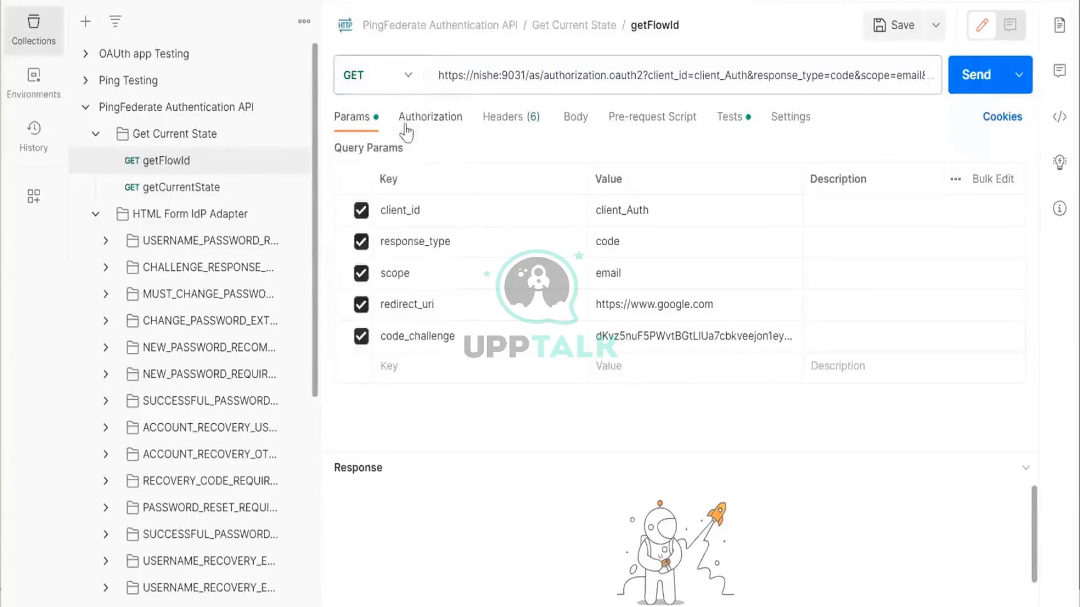
# - Send the request and enlarge the response pane to read the 401 Unauthorized reply
pyautogui.click(976, 76)
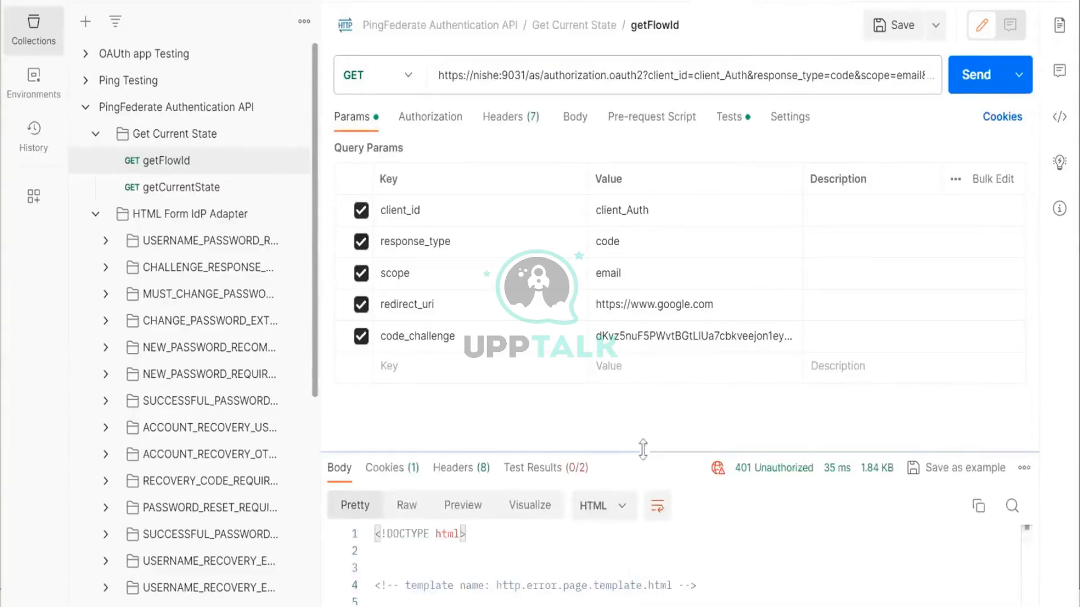
pyautogui.moveTo(643, 449); pyautogui.dragTo(719, 163)
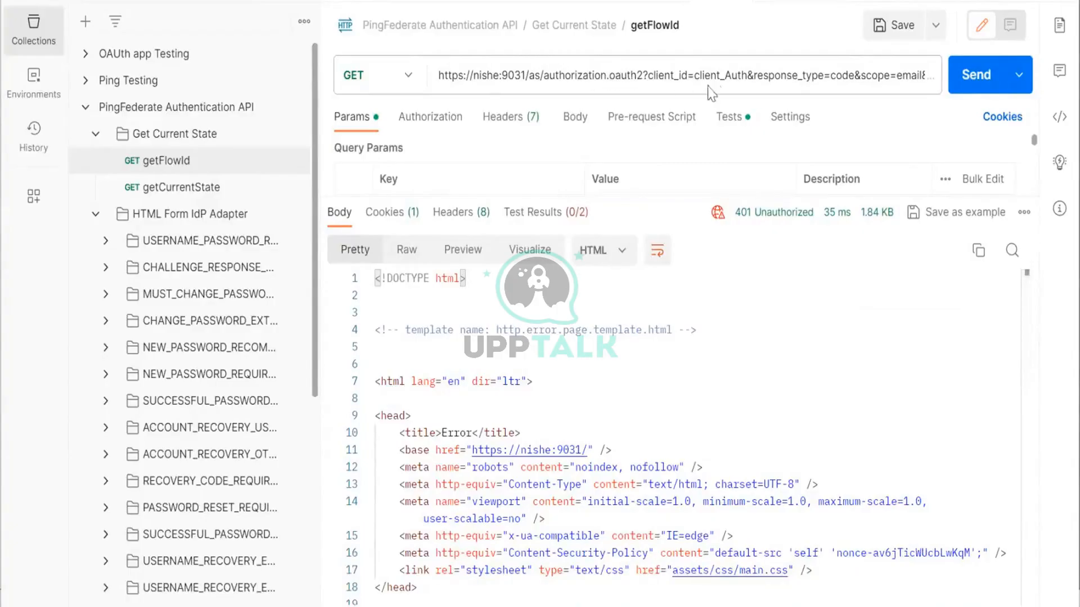
pyautogui.click(872, 75)
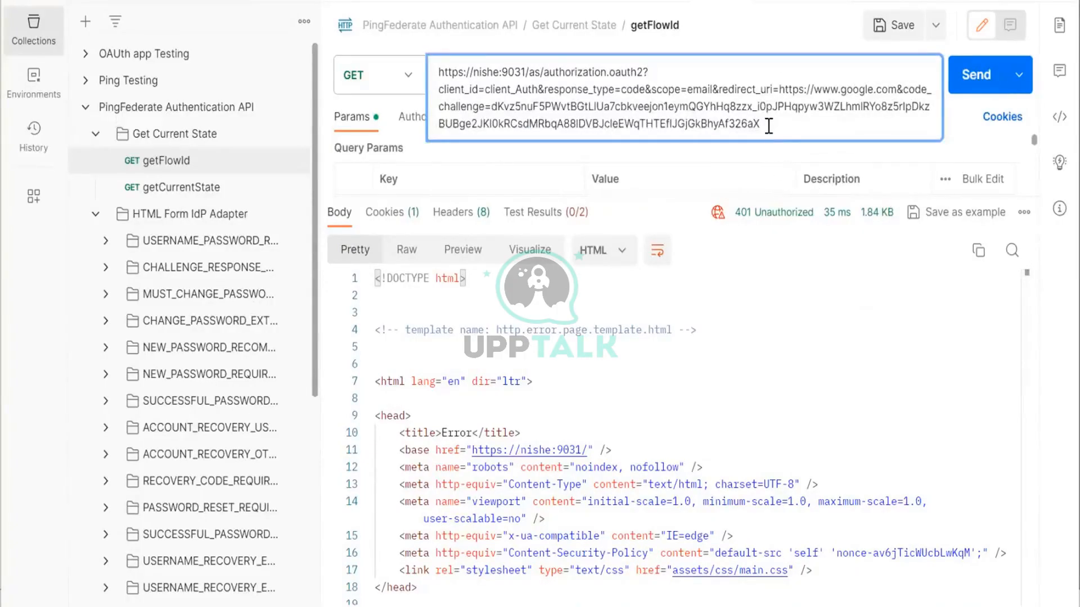
# - Switch getFlowId to POST, resend it, and confirm the 401 Unauthorized response
pyautogui.click(400, 78)
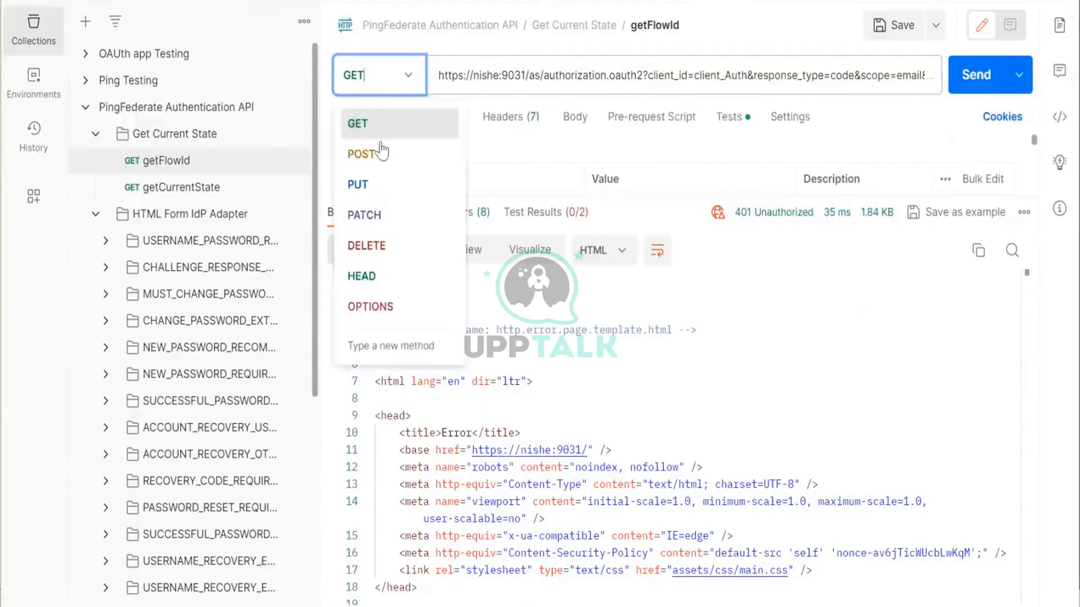
pyautogui.click(382, 152)
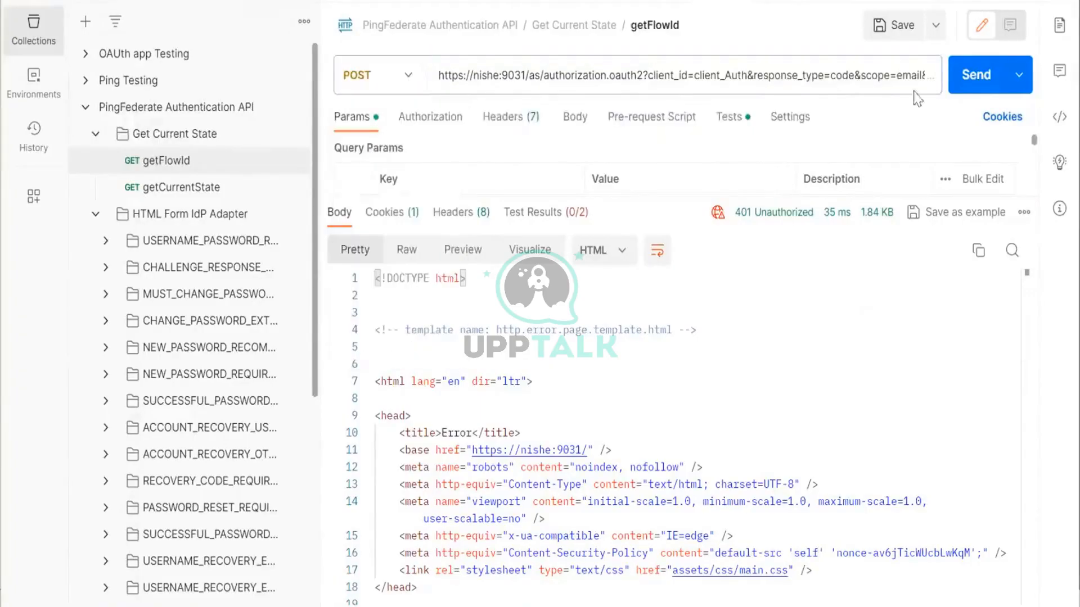
pyautogui.click(971, 71)
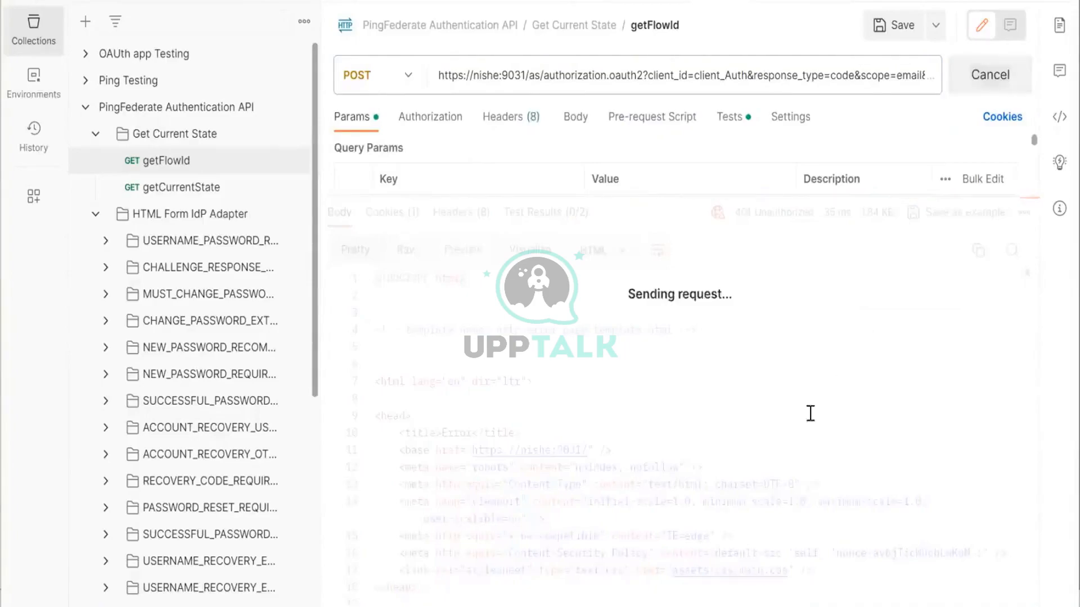
pyautogui.scroll(-10, 757, 488)
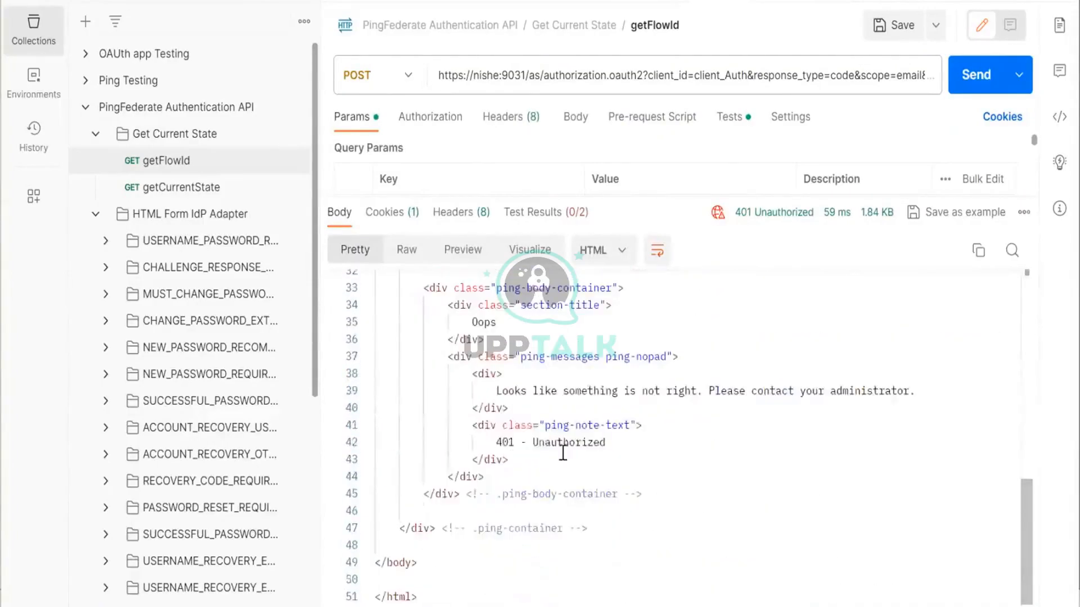
pyautogui.moveTo(496, 443); pyautogui.dragTo(676, 446)
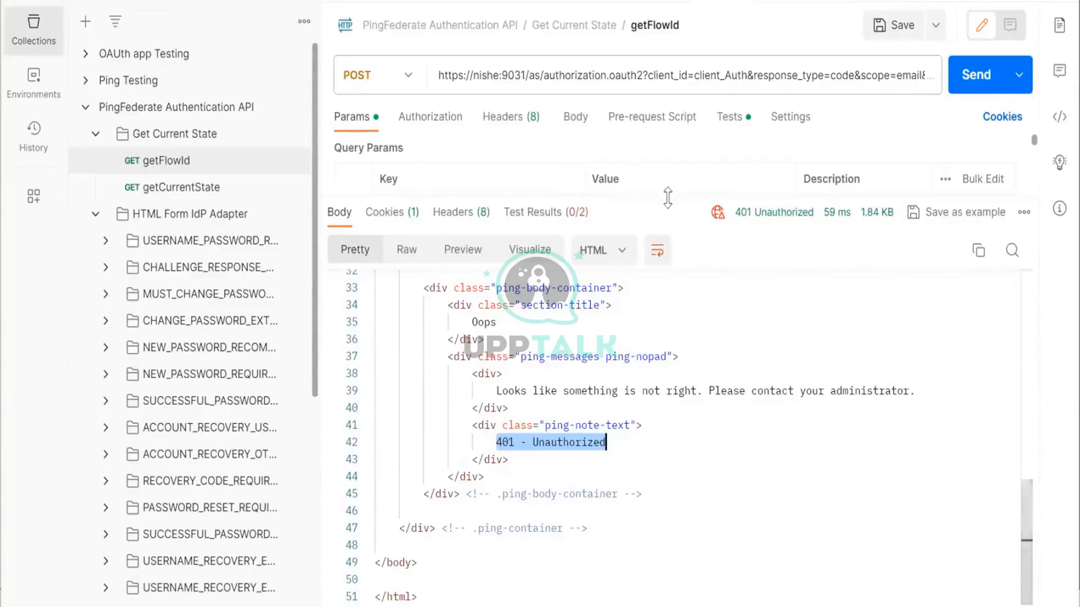
pyautogui.moveTo(667, 197); pyautogui.dragTo(632, 414)
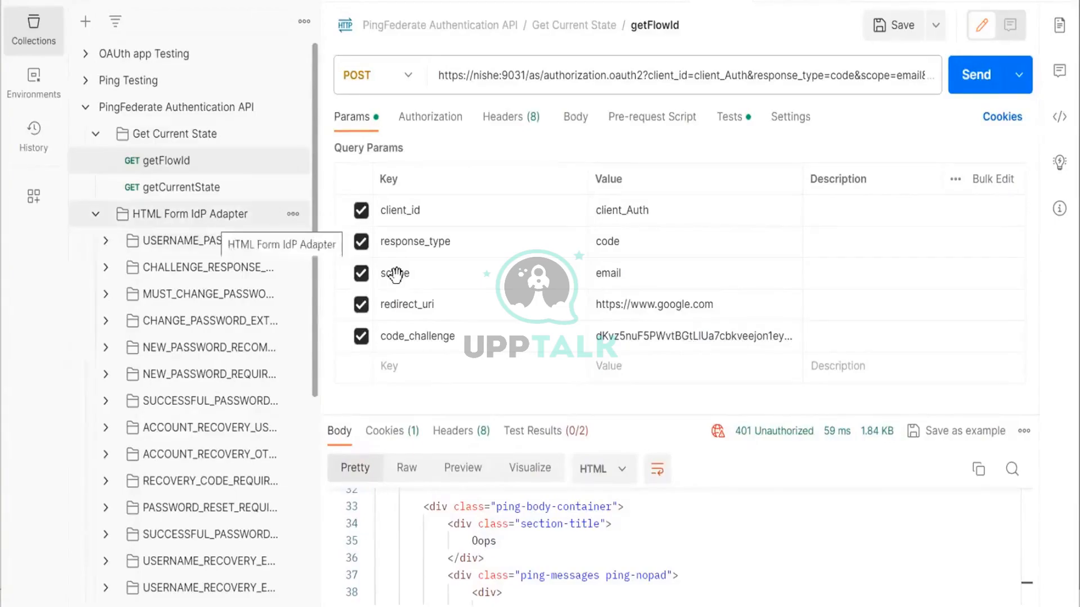
pyautogui.click(219, 215)
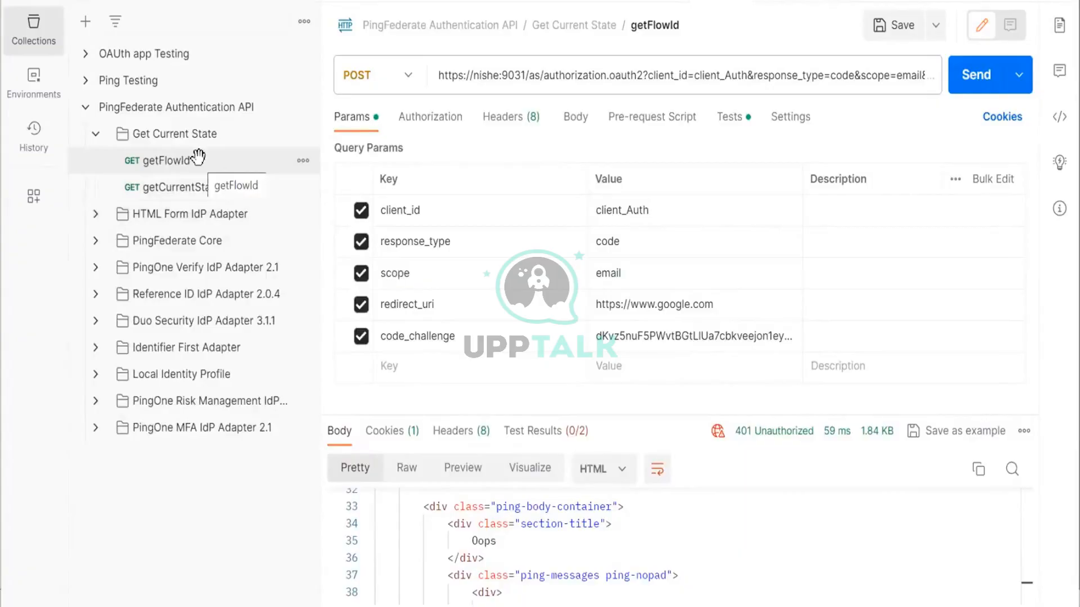